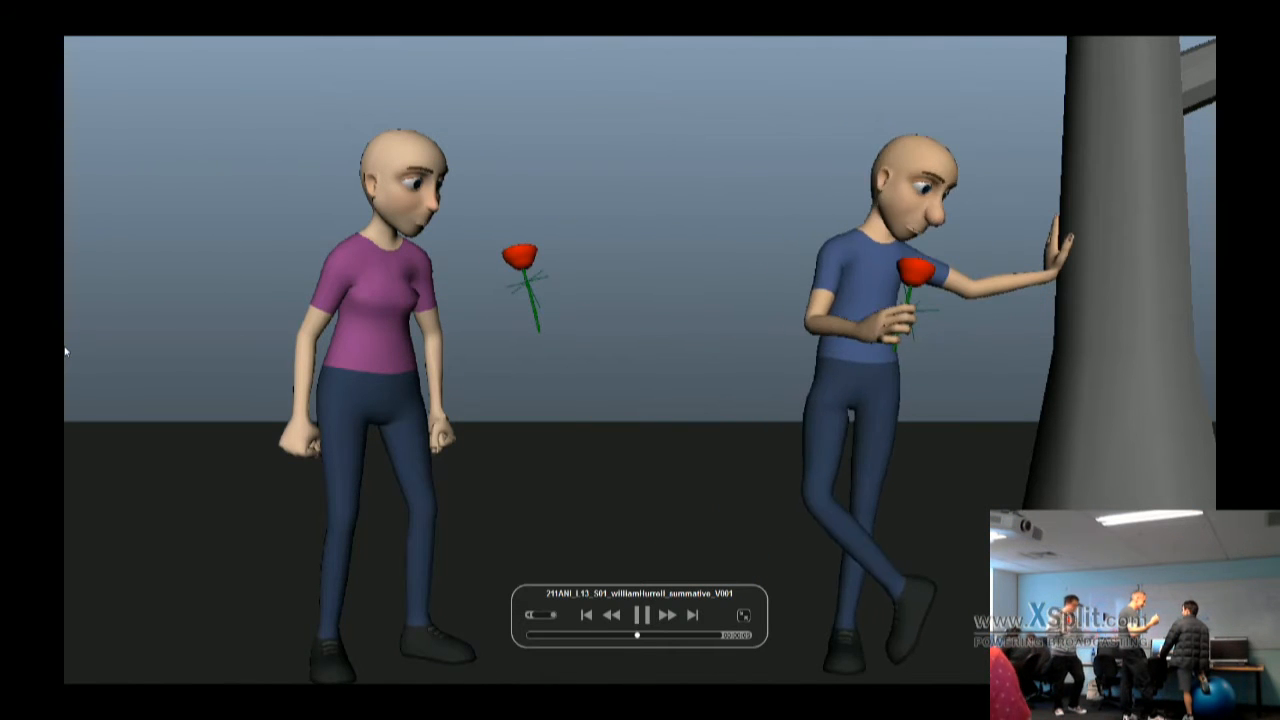
# Pause the full-screen animation preview and close its video player
pyautogui.press('space')
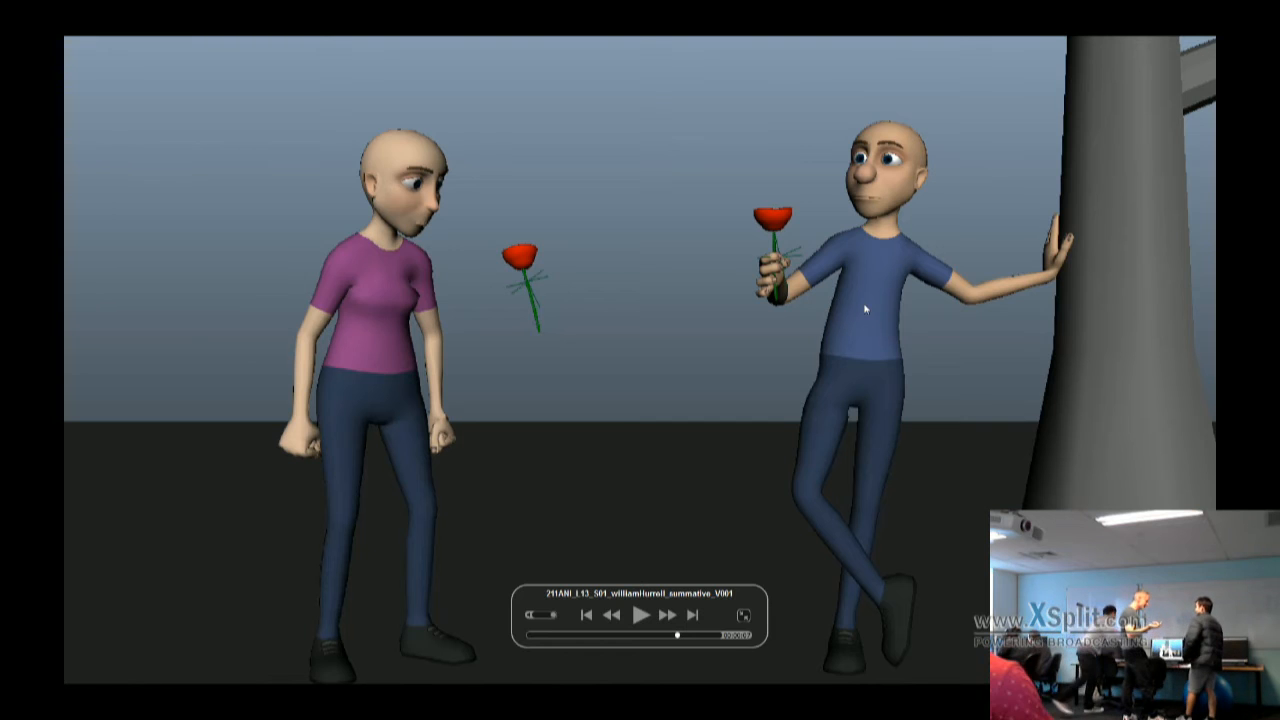
pyautogui.press('Escape')
pyautogui.click(1193, 8)
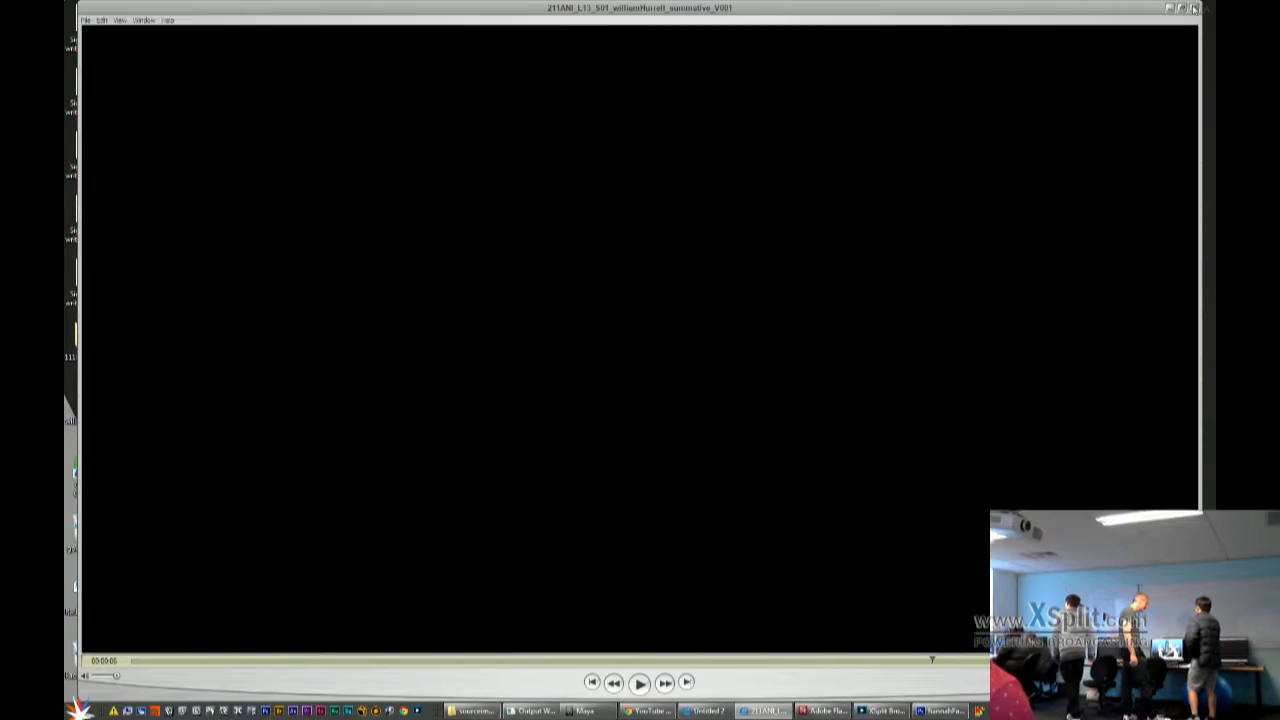
# Check the live stream's status on the YouTube live control room page in Chrome, and minimize the browser
pyautogui.click(686, 712)
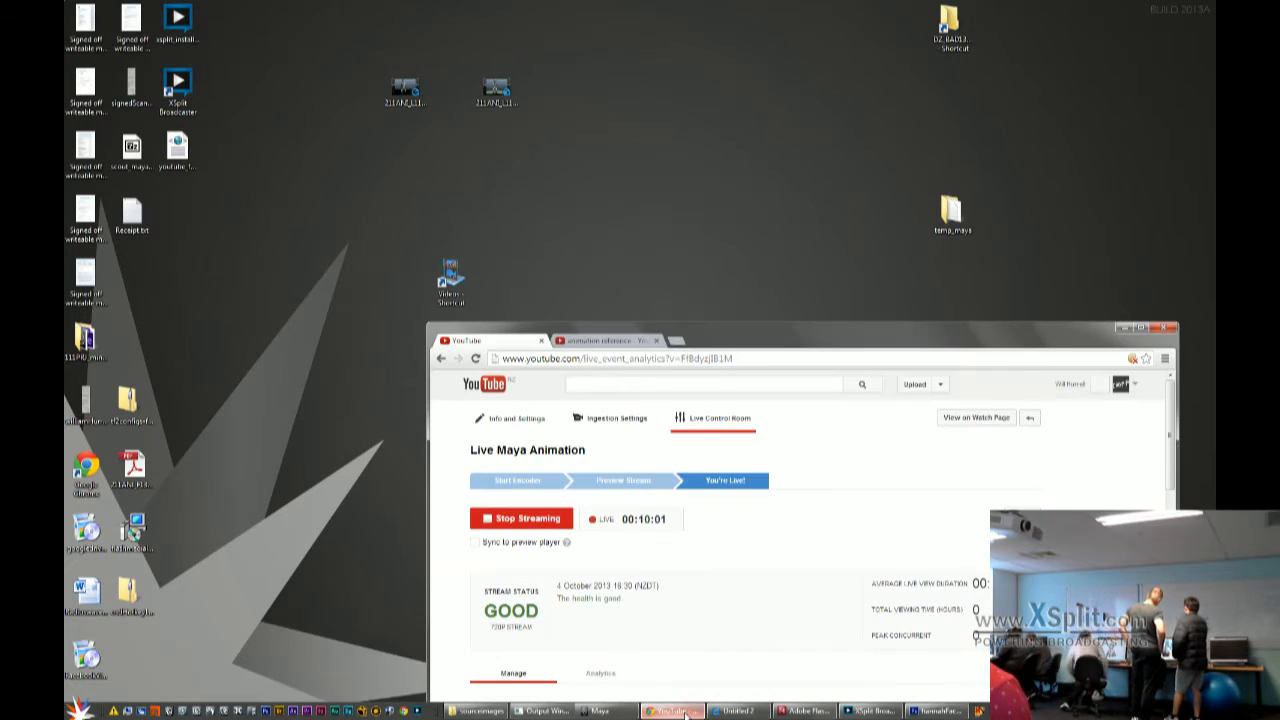
pyautogui.scroll(-2, 750, 635)
pyautogui.scroll(1, 767, 619)
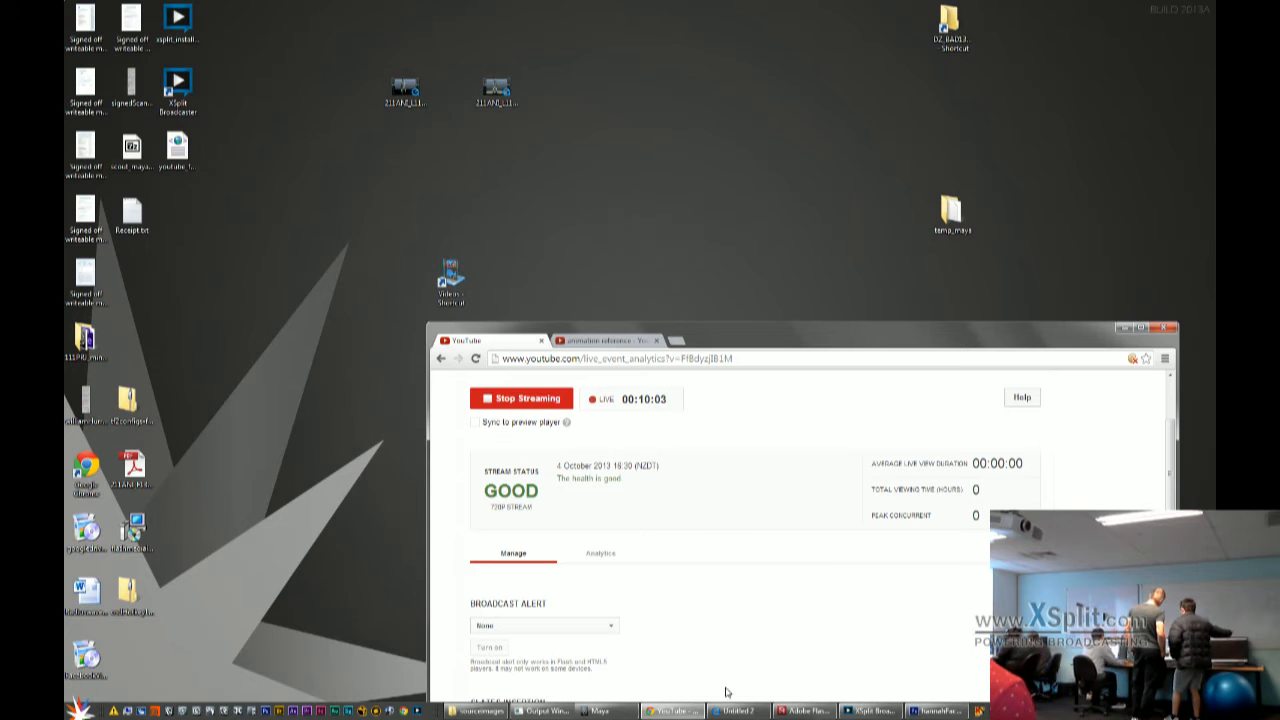
pyautogui.click(680, 711)
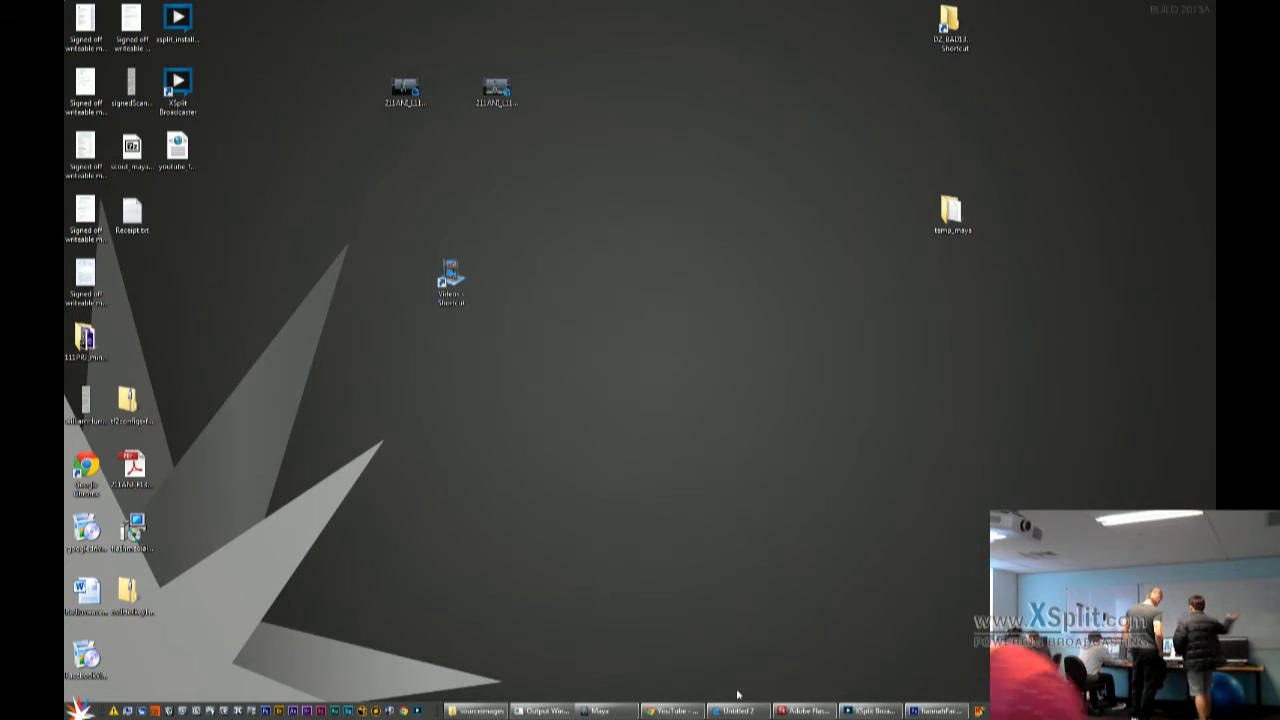
# Delete the Videos shortcut from the desktop
pyautogui.moveTo(748, 710)
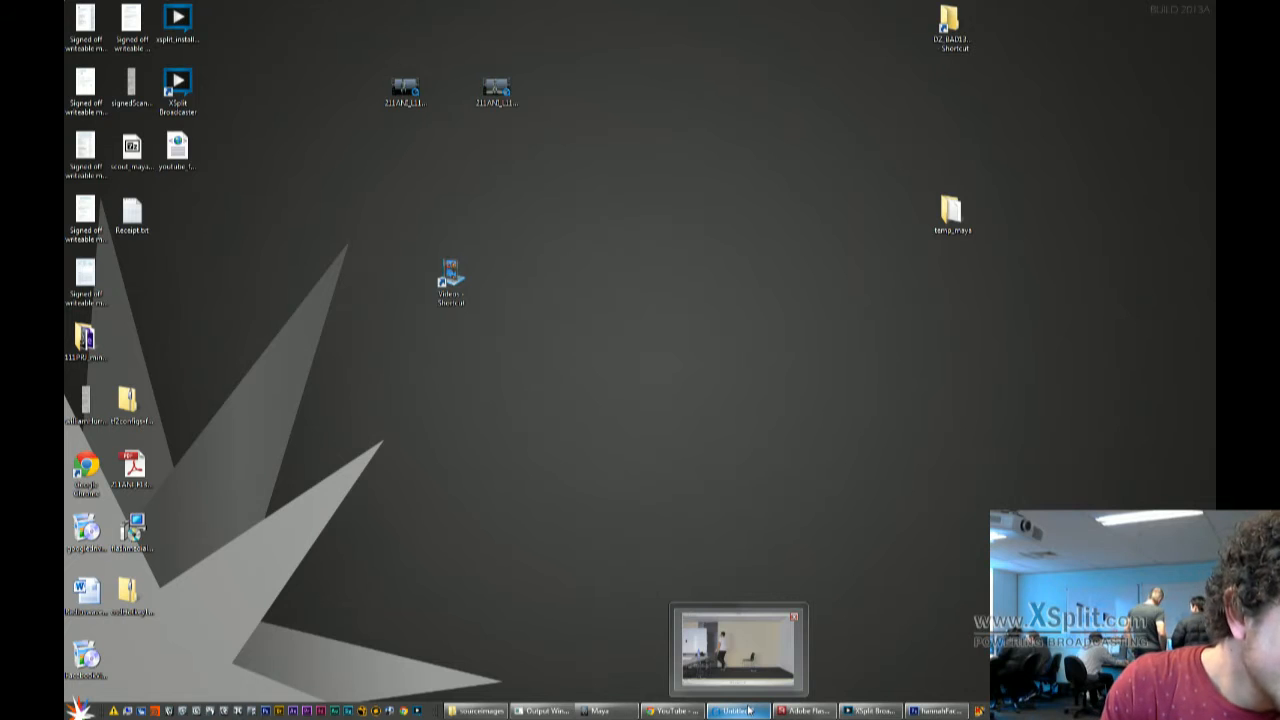
pyautogui.press('Delete')
pyautogui.press('Return')
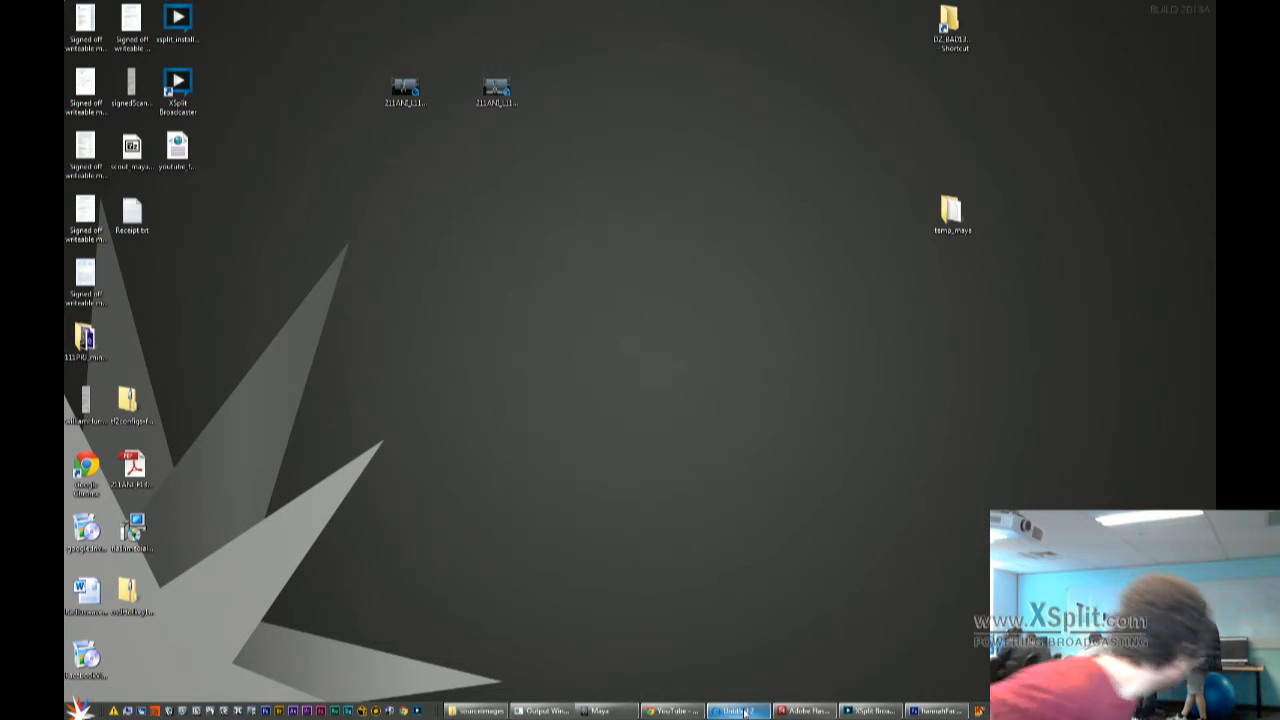
# In Maya, raise the Blend Locator parent attribute of the floating rose's locator at frame 1 and around frame 48, attaching it to the woman's hand
pyautogui.click(622, 712)
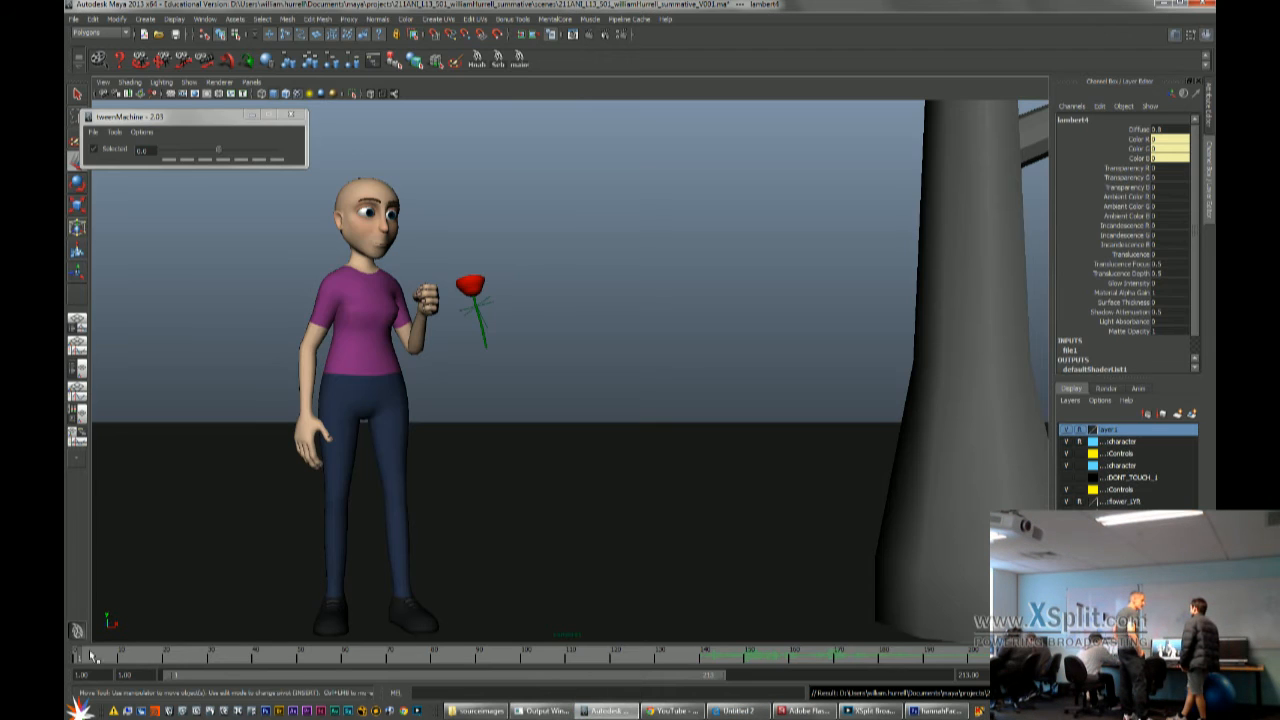
pyautogui.moveTo(132, 660)
pyautogui.mouseDown()
pyautogui.moveTo(340, 684)
pyautogui.moveTo(68, 665)
pyautogui.mouseUp()
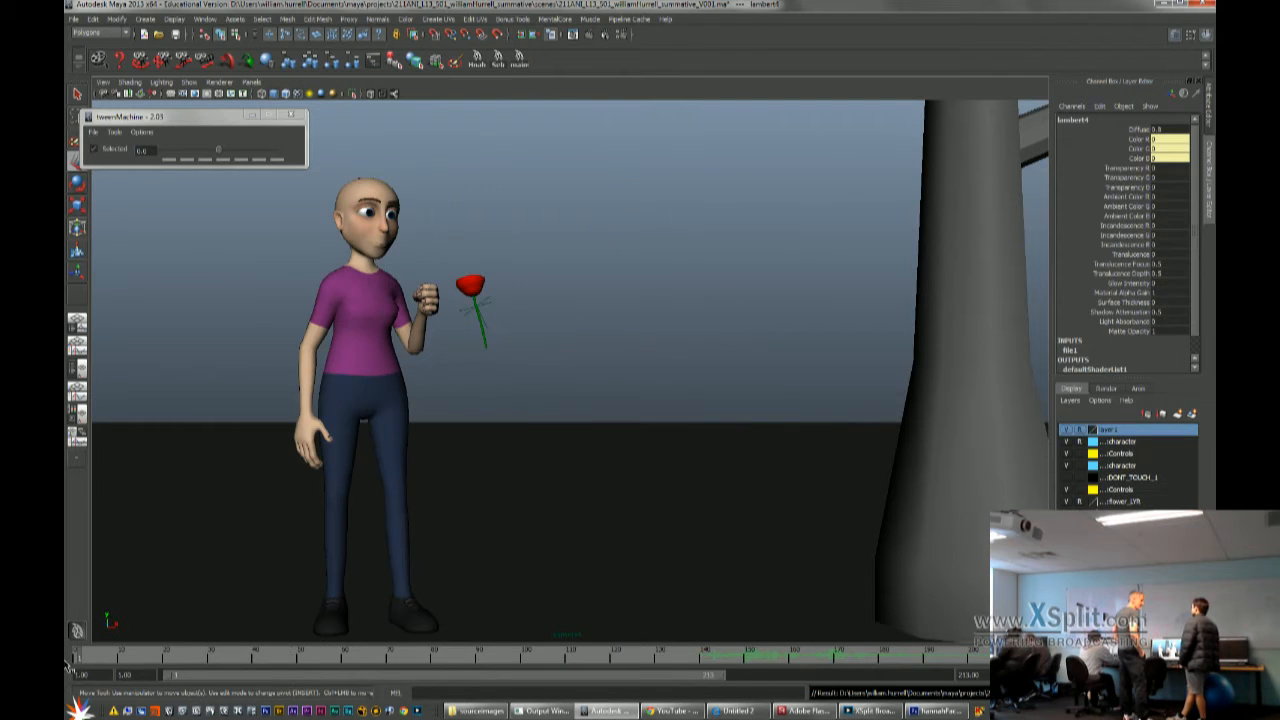
pyautogui.click(483, 307)
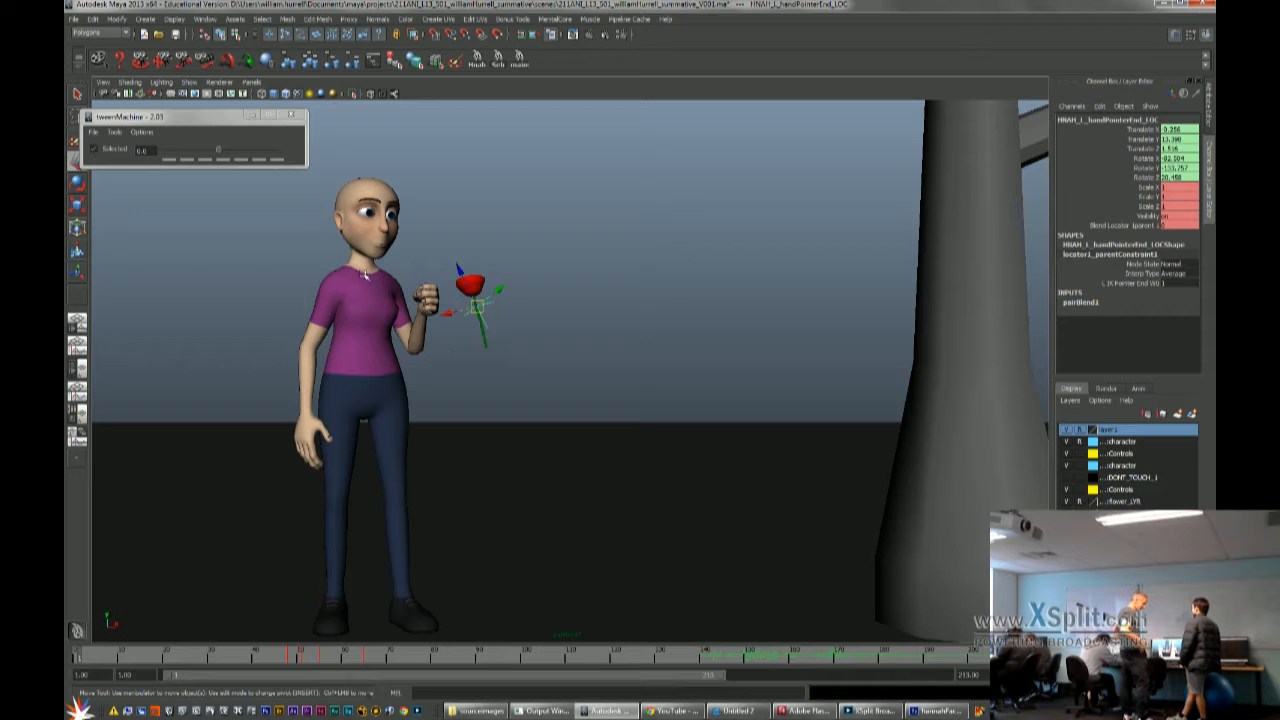
pyautogui.click(252, 115)
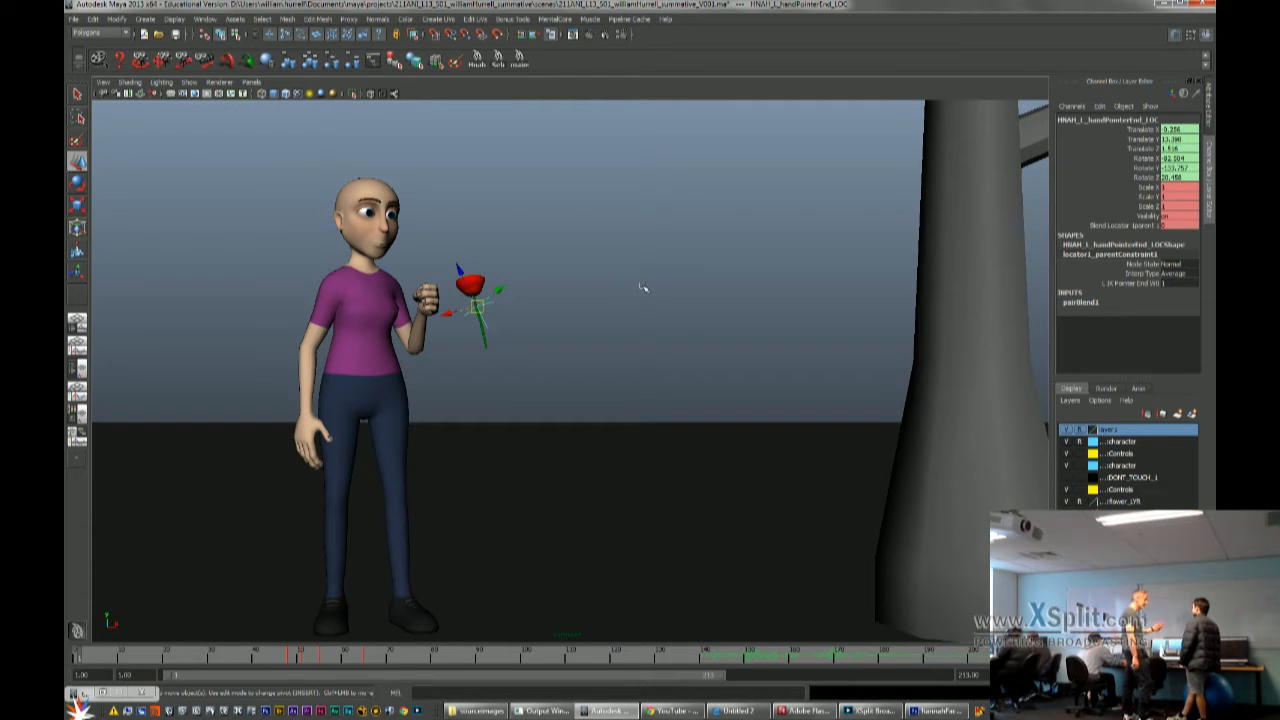
pyautogui.click(1120, 225)
pyautogui.moveTo(604, 287); pyautogui.dragTo(670, 291, button='middle')
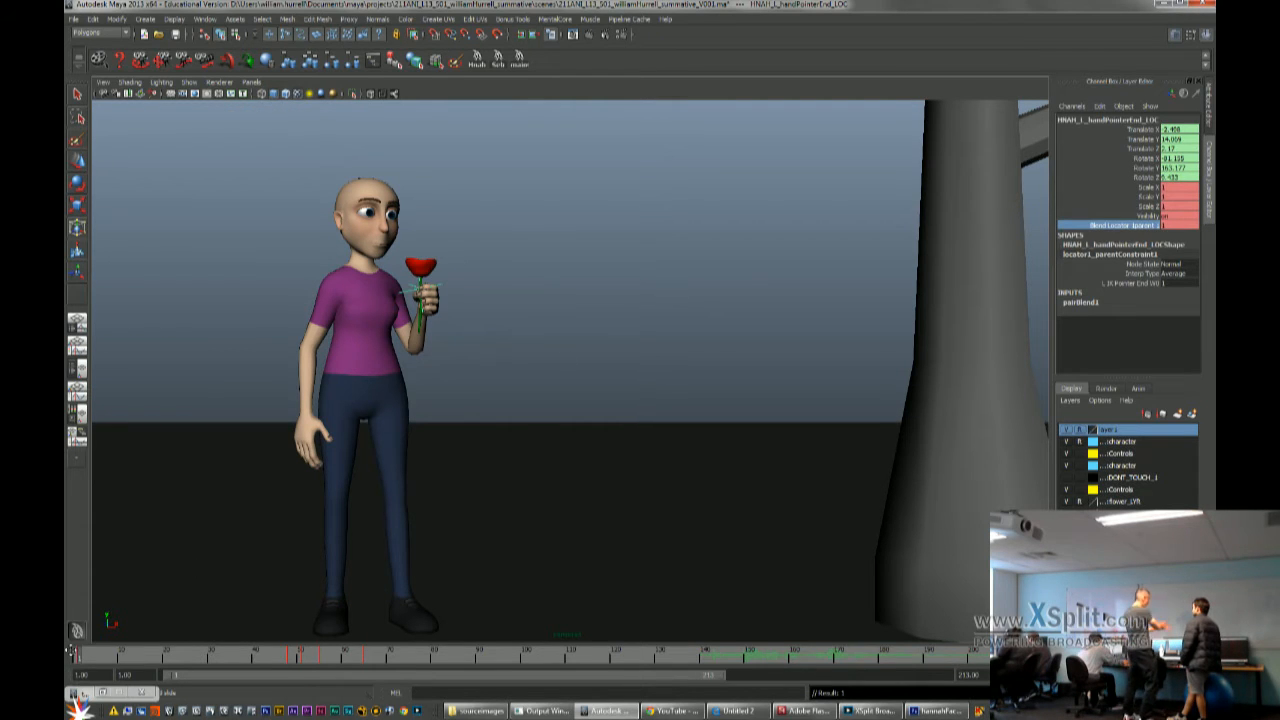
pyautogui.moveTo(83, 656); pyautogui.dragTo(291, 657)
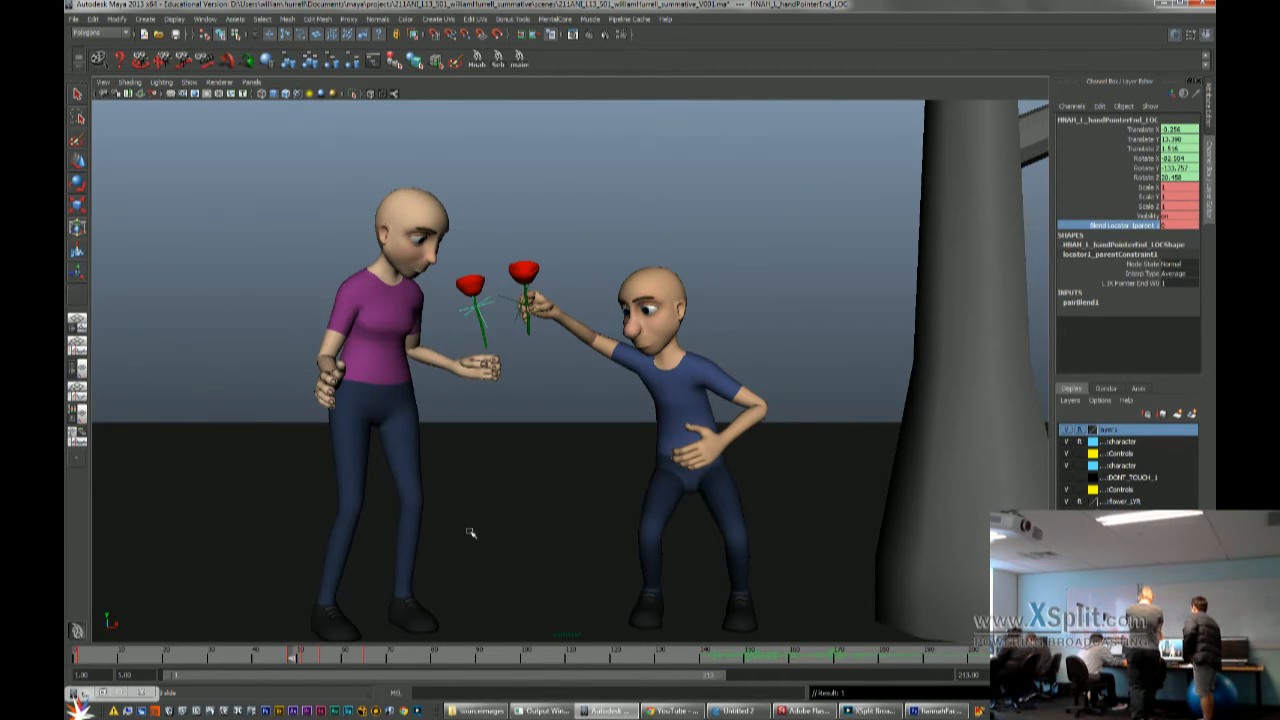
pyautogui.moveTo(493, 337); pyautogui.dragTo(620, 370, button='middle')
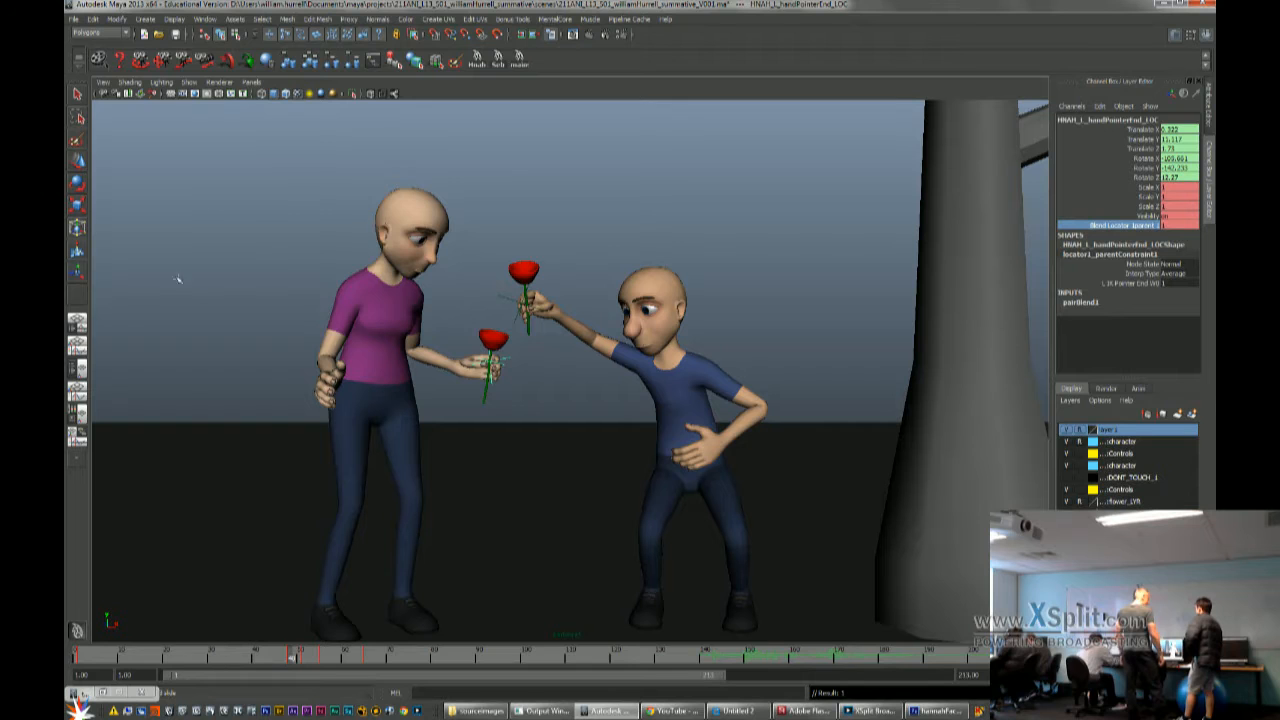
# Show the rig's control curves in the viewport and select the Visibility channel of the control on the woman's rose
pyautogui.click(178, 83)
pyautogui.click(210, 140)
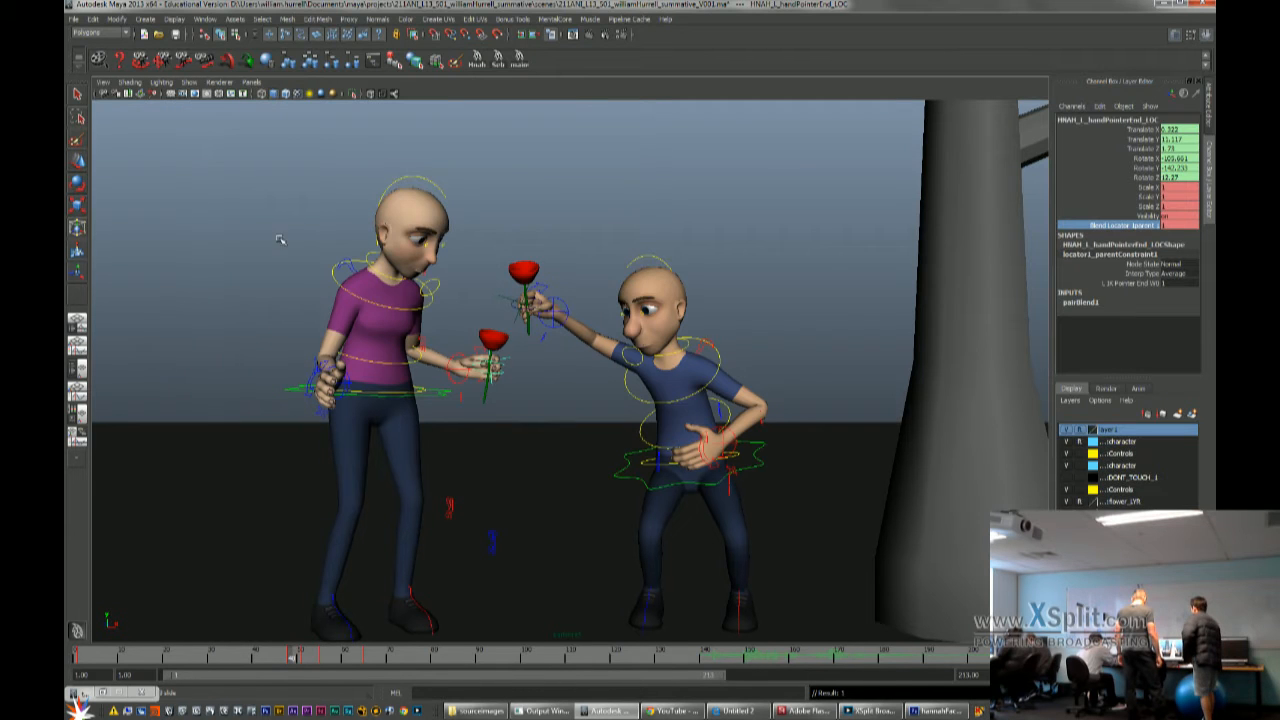
pyautogui.click(493, 372)
pyautogui.press('w')
pyautogui.click(1150, 216)
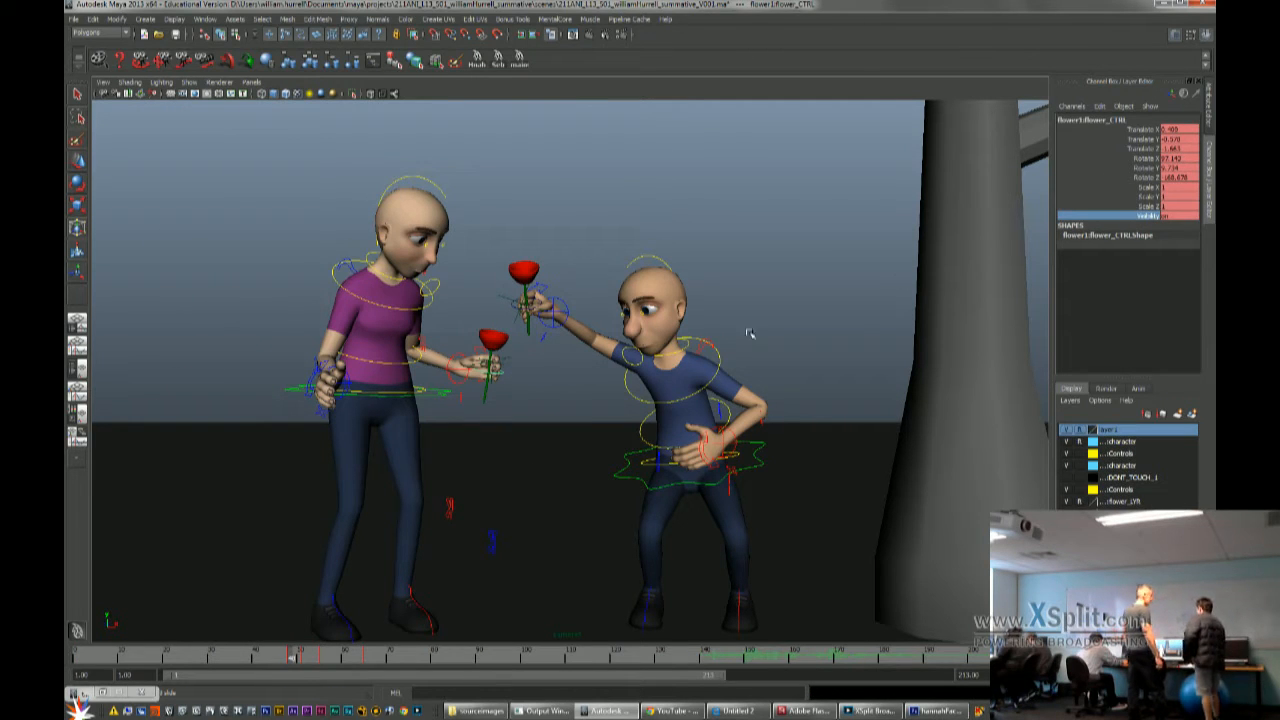
# Check the poses around frame 48 and turn Visibility off for the control of the woman's rose at that frame
pyautogui.moveTo(295, 659); pyautogui.dragTo(287, 656)
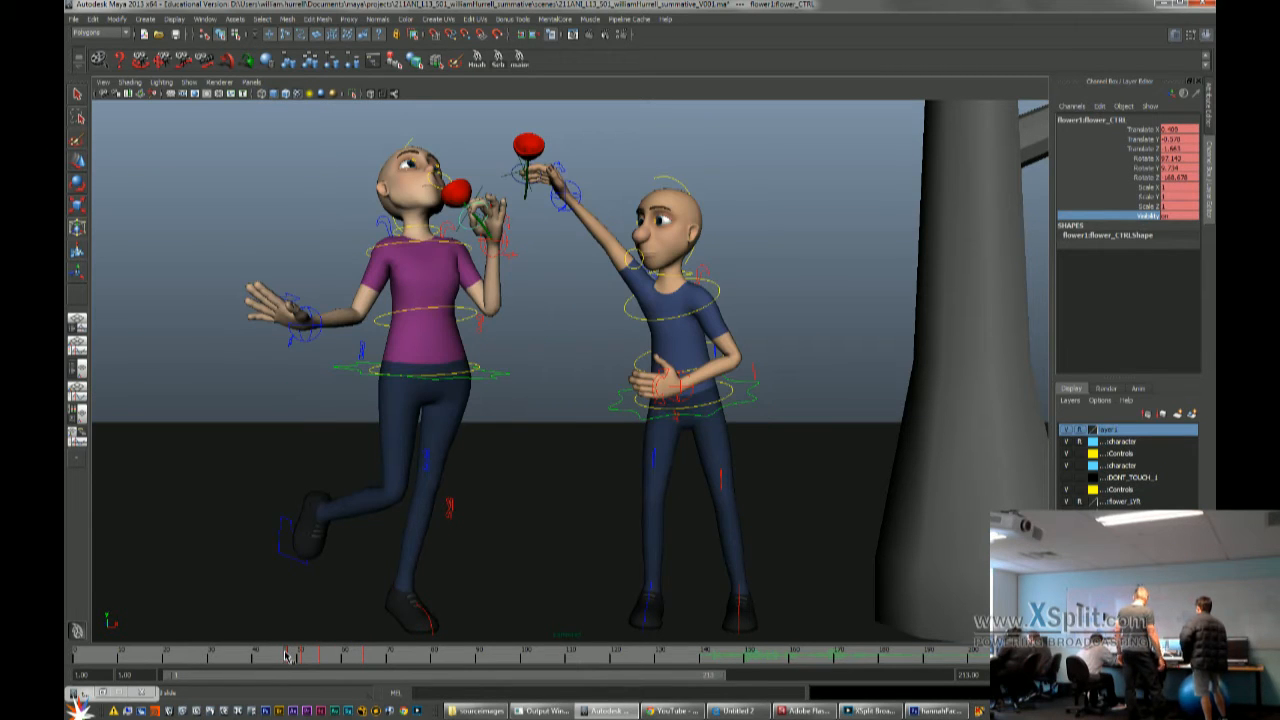
pyautogui.moveTo(291, 656); pyautogui.dragTo(293, 657)
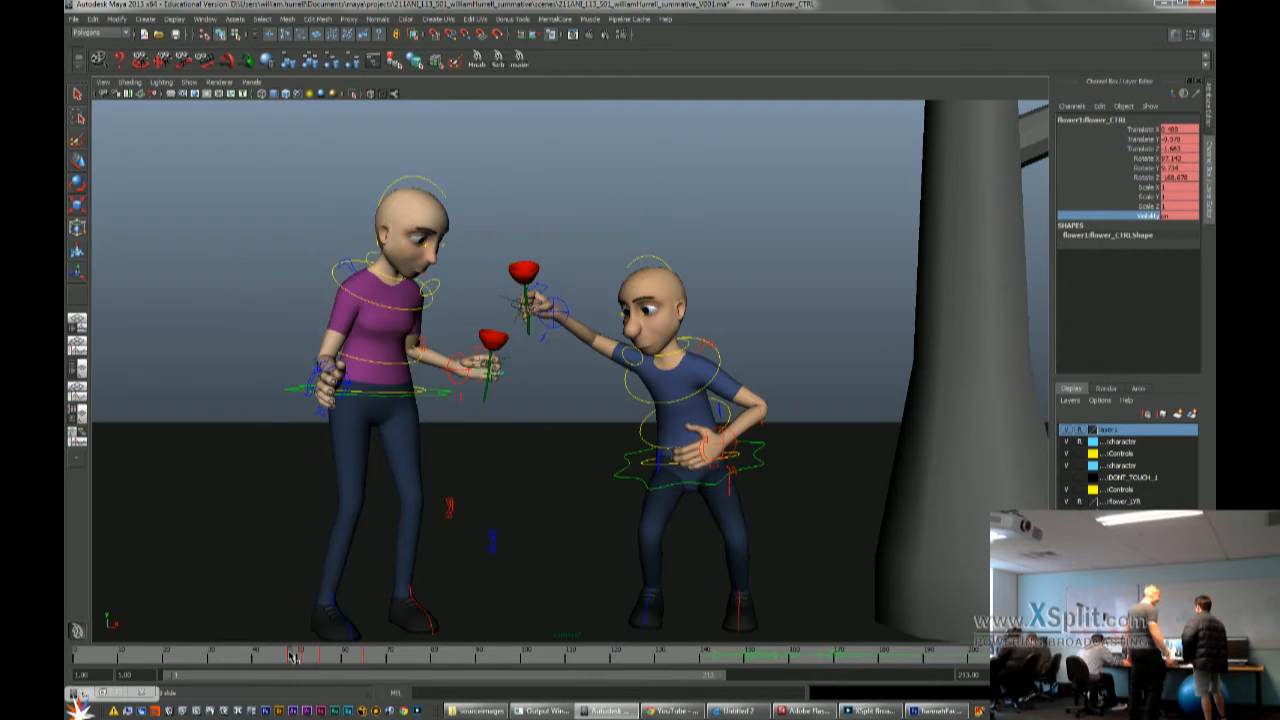
pyautogui.click(1166, 216)
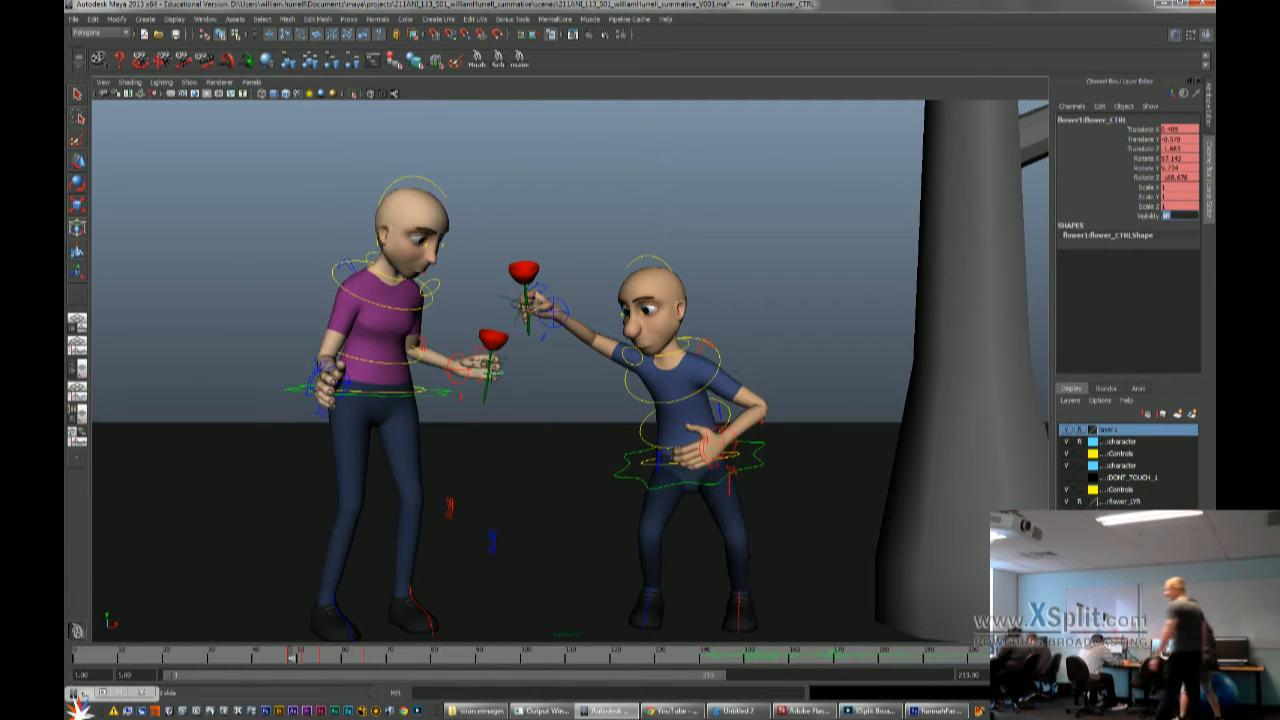
# Deselect the rose control and save the scene
pyautogui.click(528, 412)
pyautogui.hotkey('ctrl', 'z')
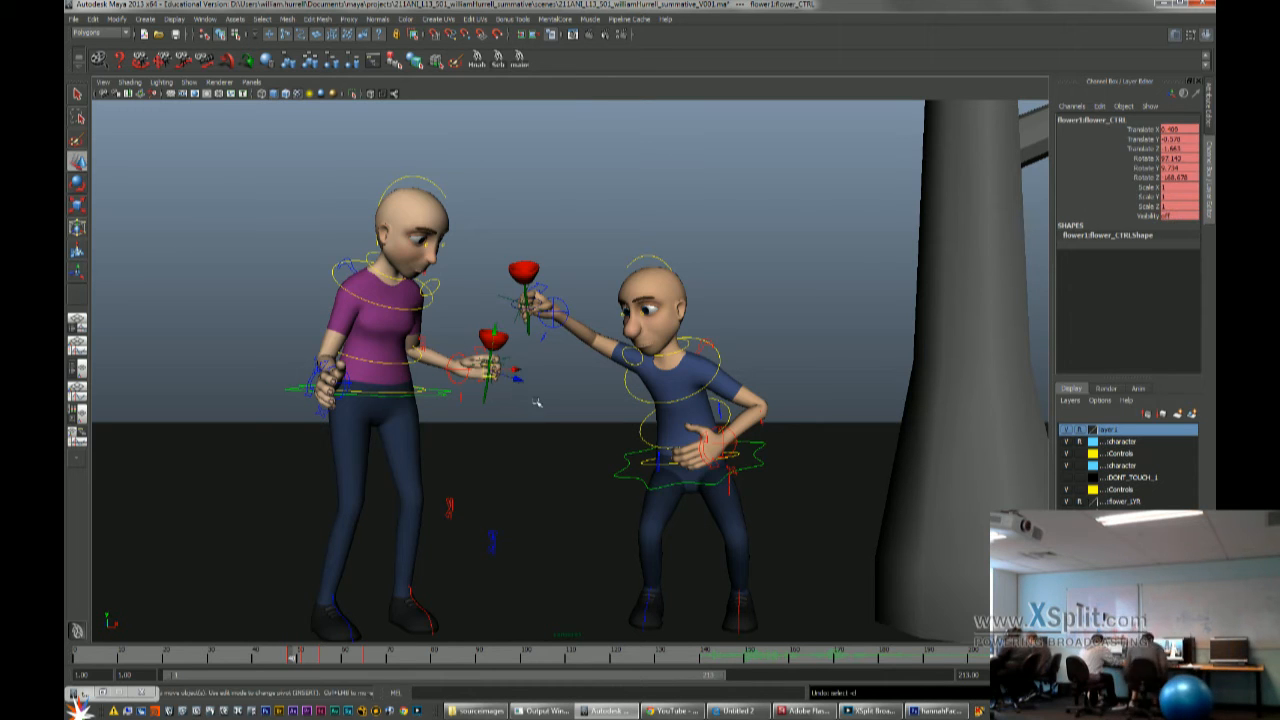
pyautogui.click(555, 405)
pyautogui.hotkey('ctrl', 'z')
pyautogui.click(550, 404)
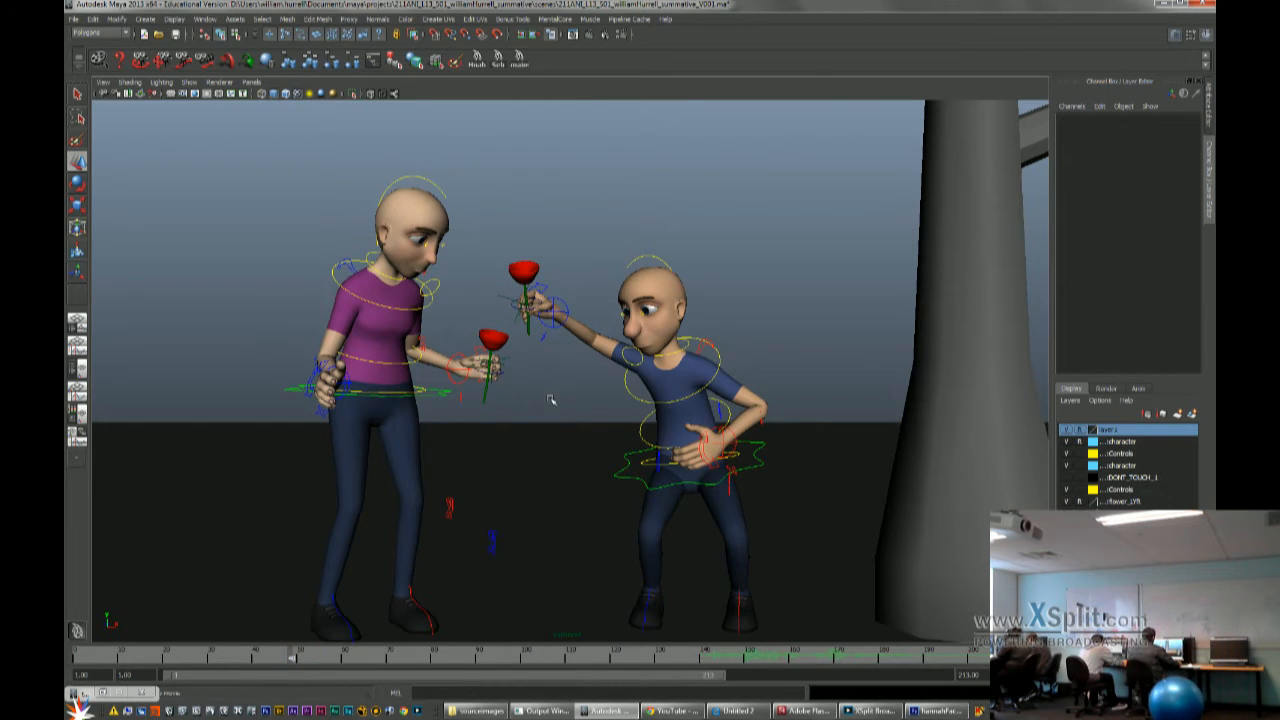
pyautogui.hotkey('ctrl', 's')
pyautogui.click(614, 366)
# Open flower.ma from the flower folder in the summative project's scenes, saving the current scene's changes
pyautogui.click(80, 21)
pyautogui.click(88, 51)
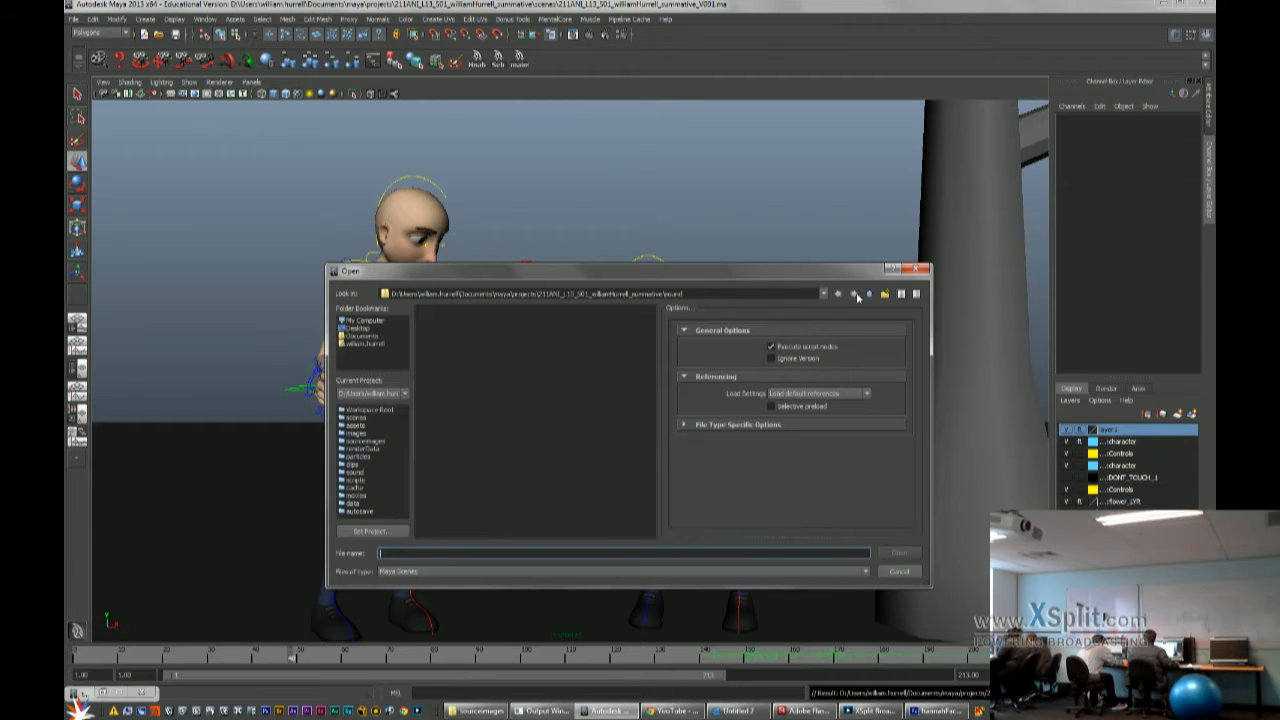
pyautogui.click(868, 295)
pyautogui.click(868, 297)
pyautogui.doubleClick(523, 310)
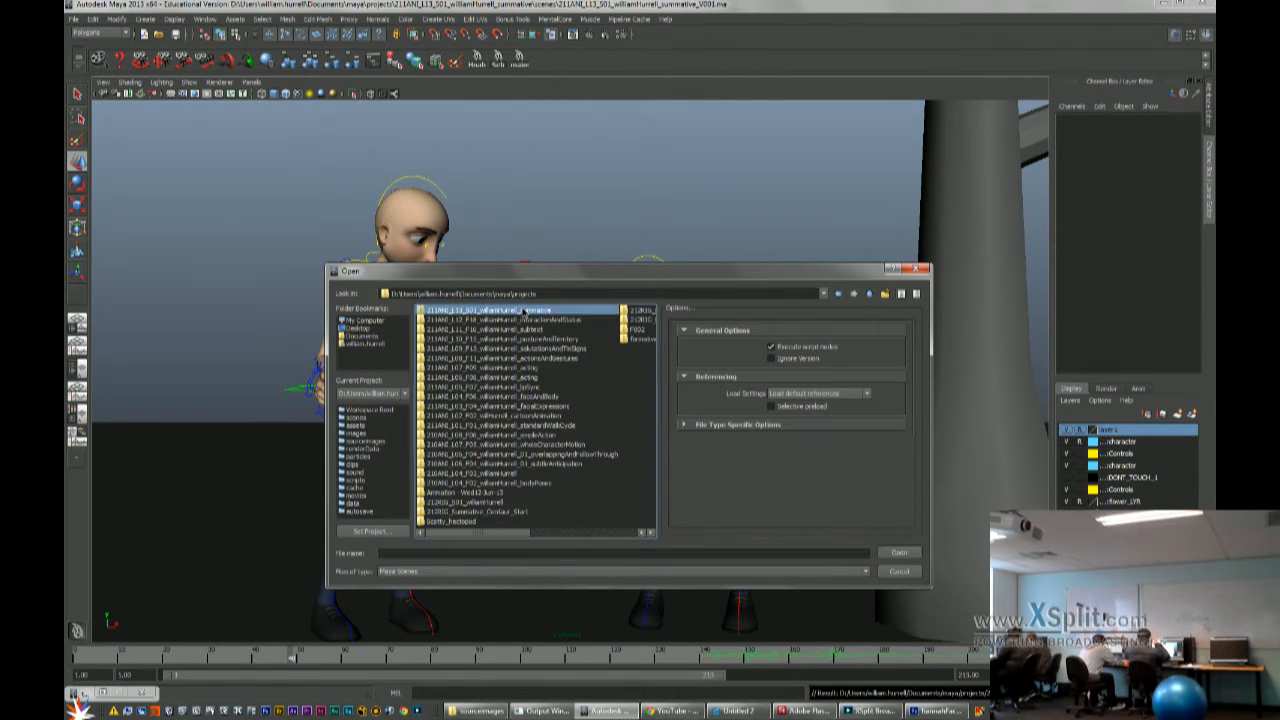
pyautogui.click(435, 311)
pyautogui.doubleClick(435, 311)
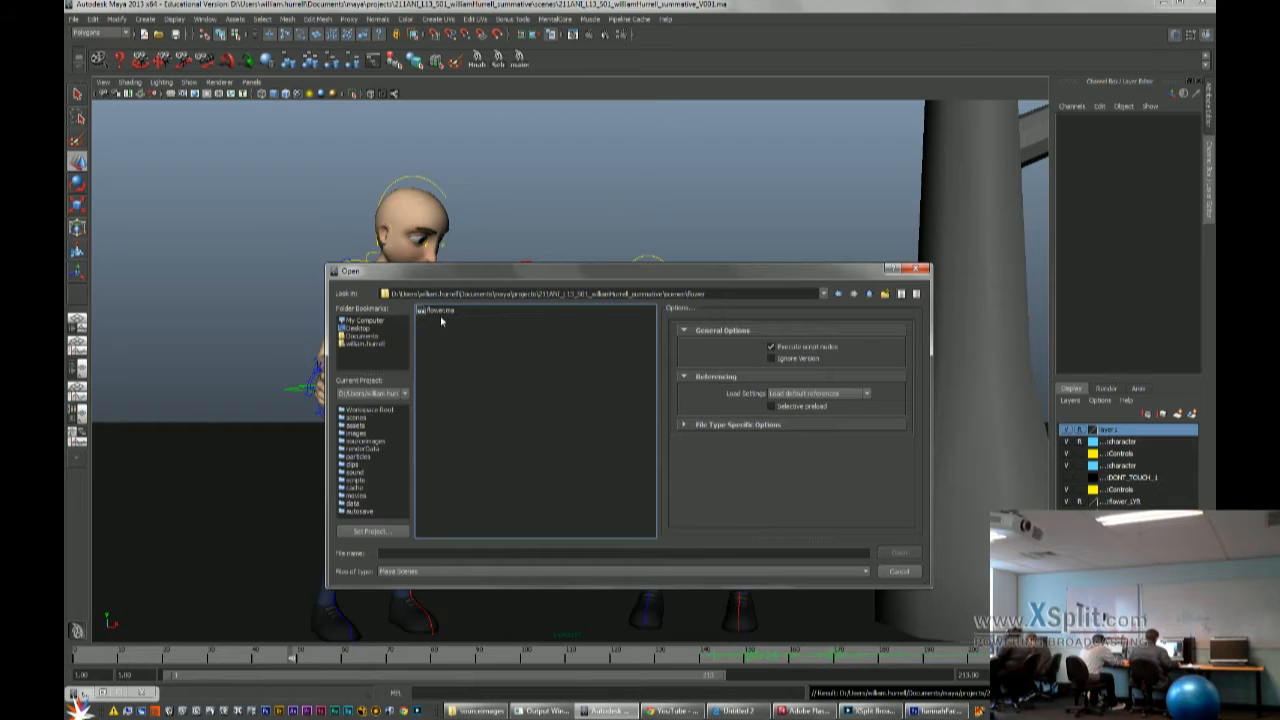
pyautogui.doubleClick(443, 316)
pyautogui.click(592, 360)
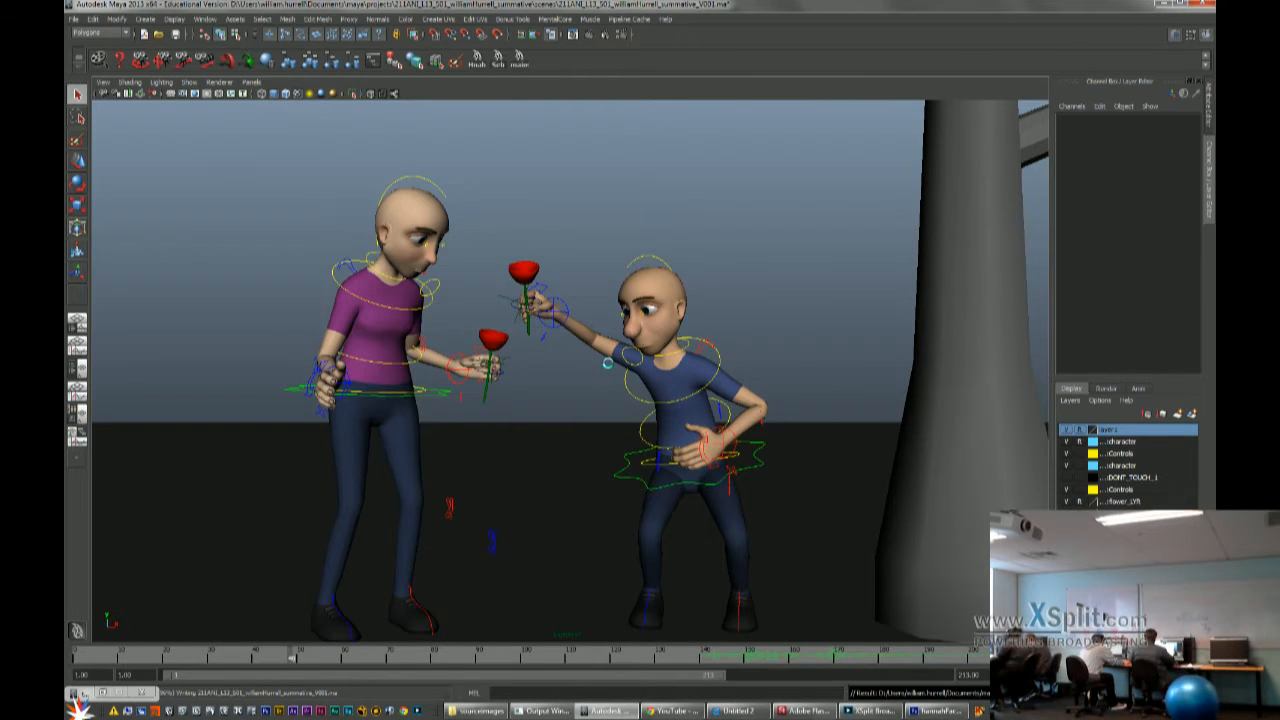
# Take the flower display layer out of reference mode and select the flower_CTRL curve around the stem
pyautogui.click(606, 445)
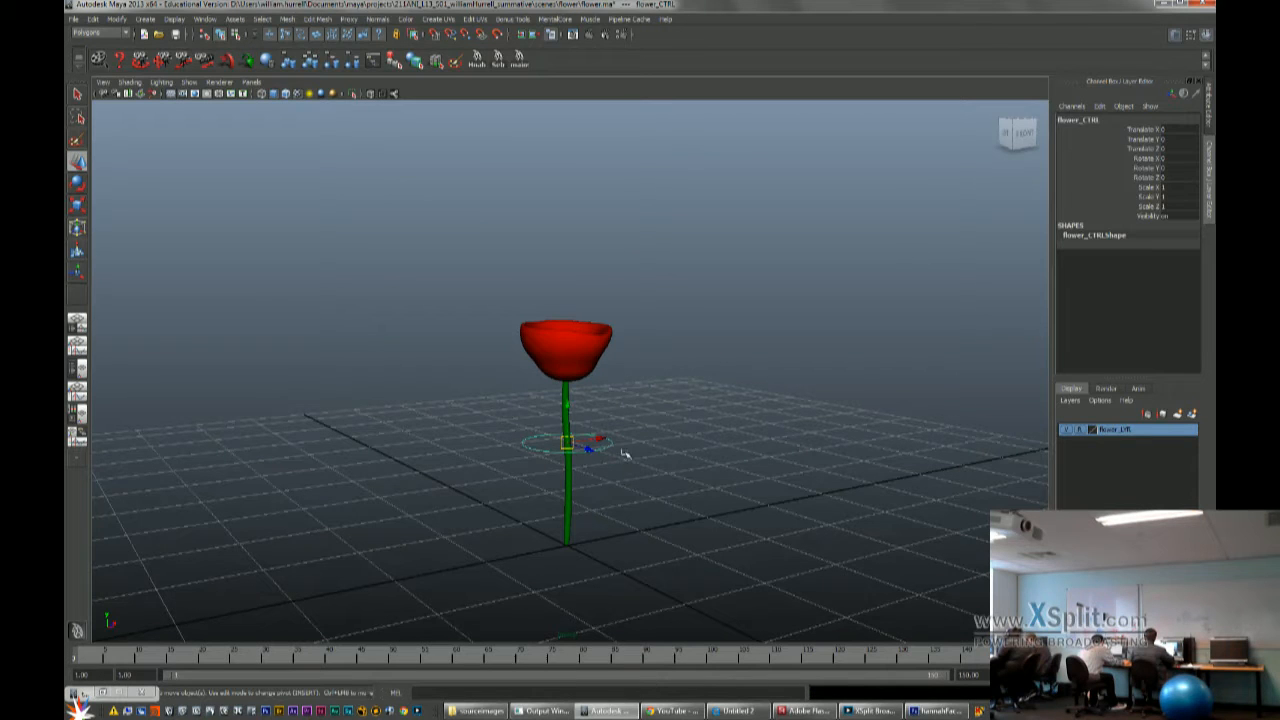
pyautogui.click(580, 355)
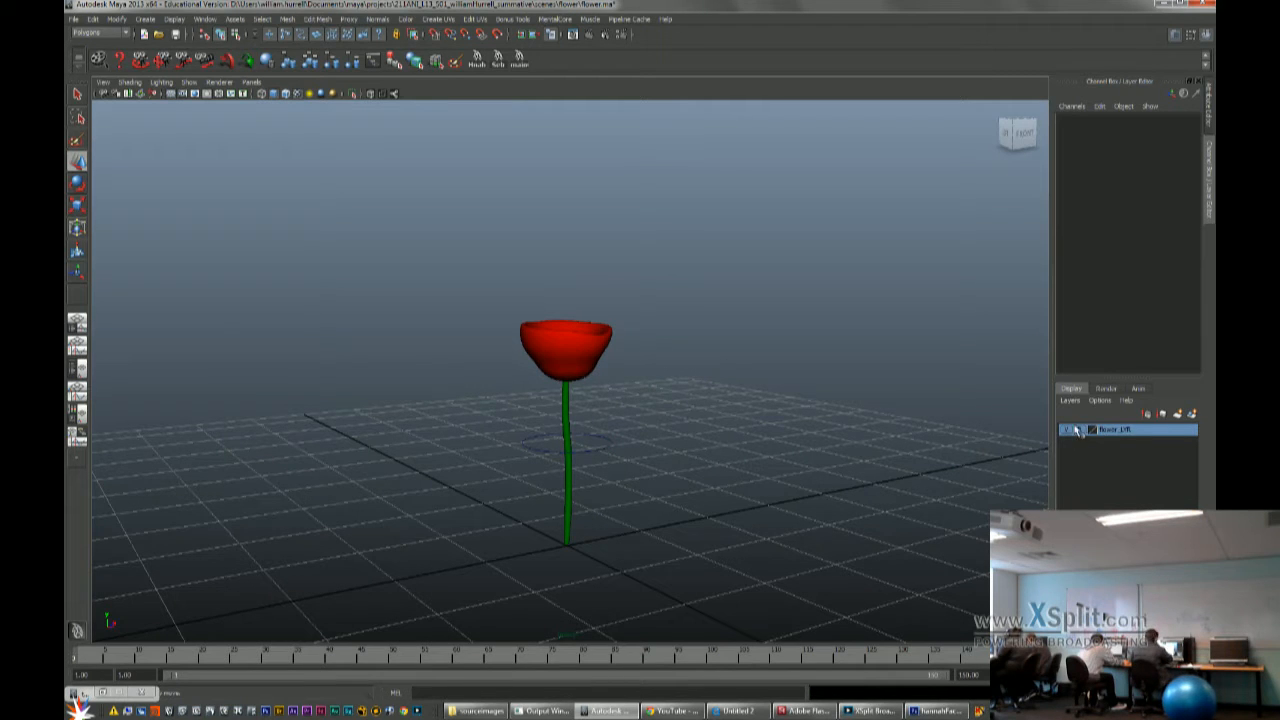
pyautogui.click(572, 365)
pyautogui.click(600, 443)
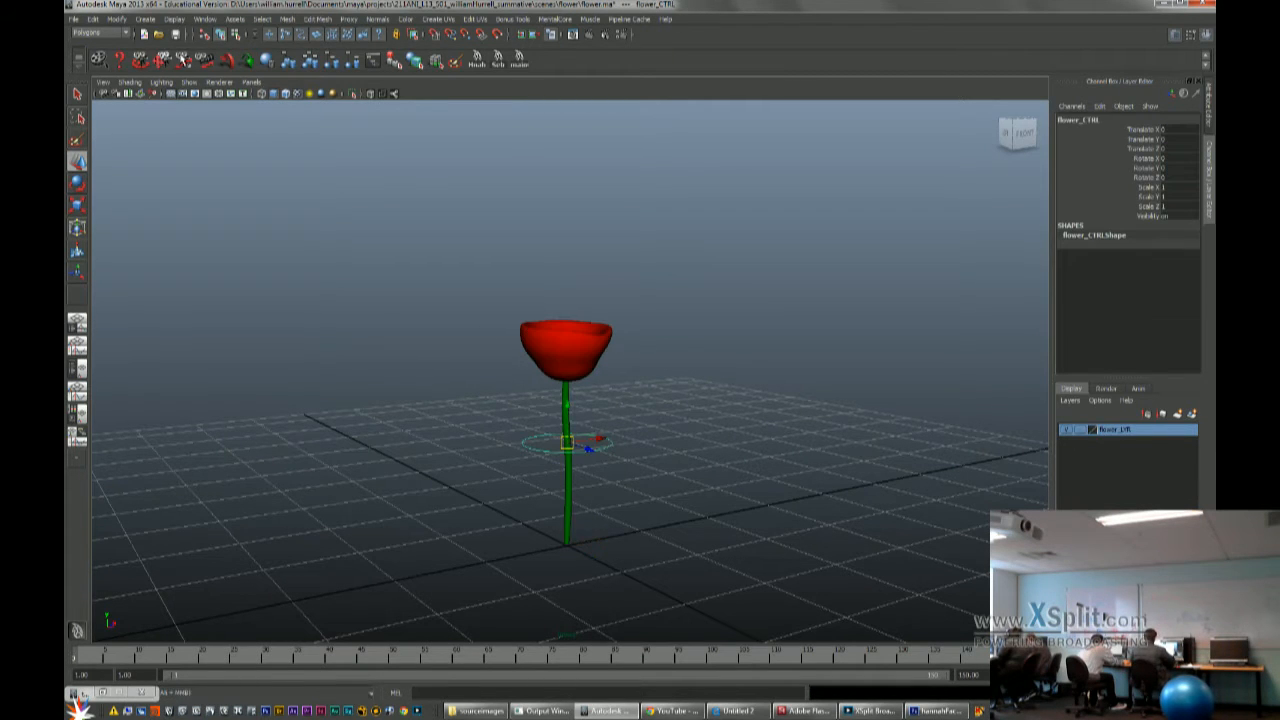
pyautogui.click(185, 19)
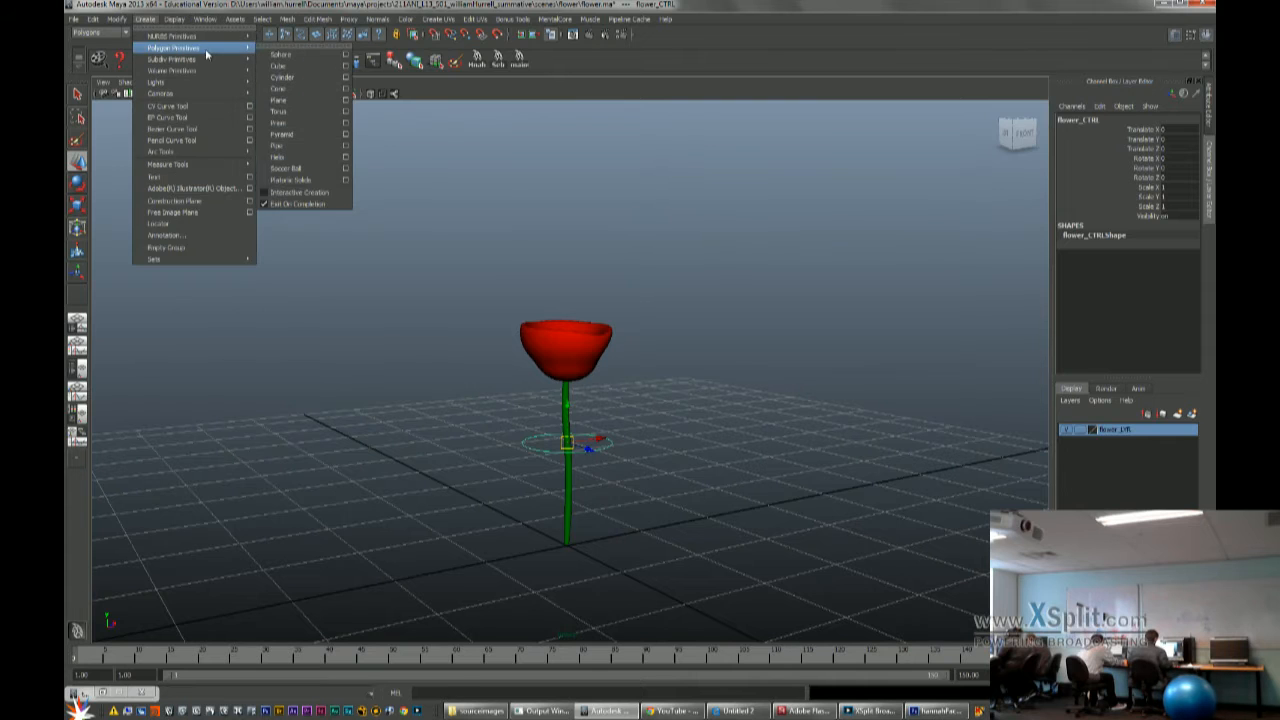
pyautogui.moveTo(205, 19)
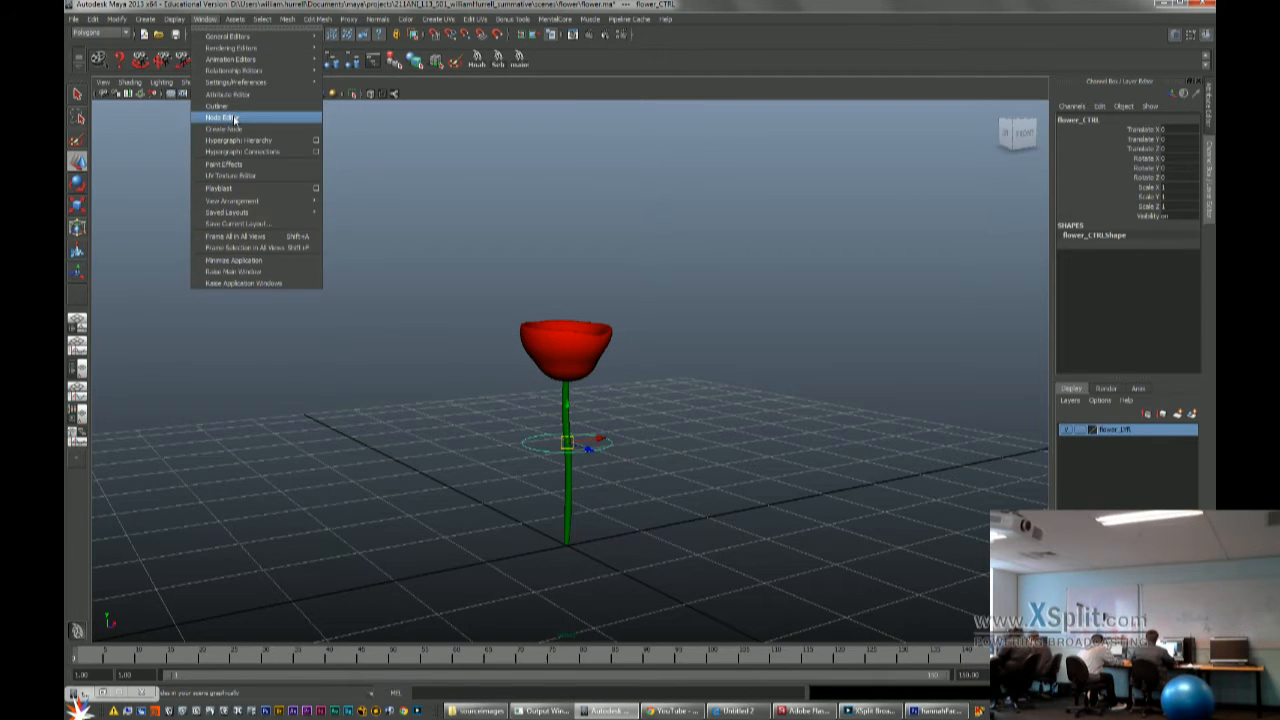
pyautogui.click(233, 118)
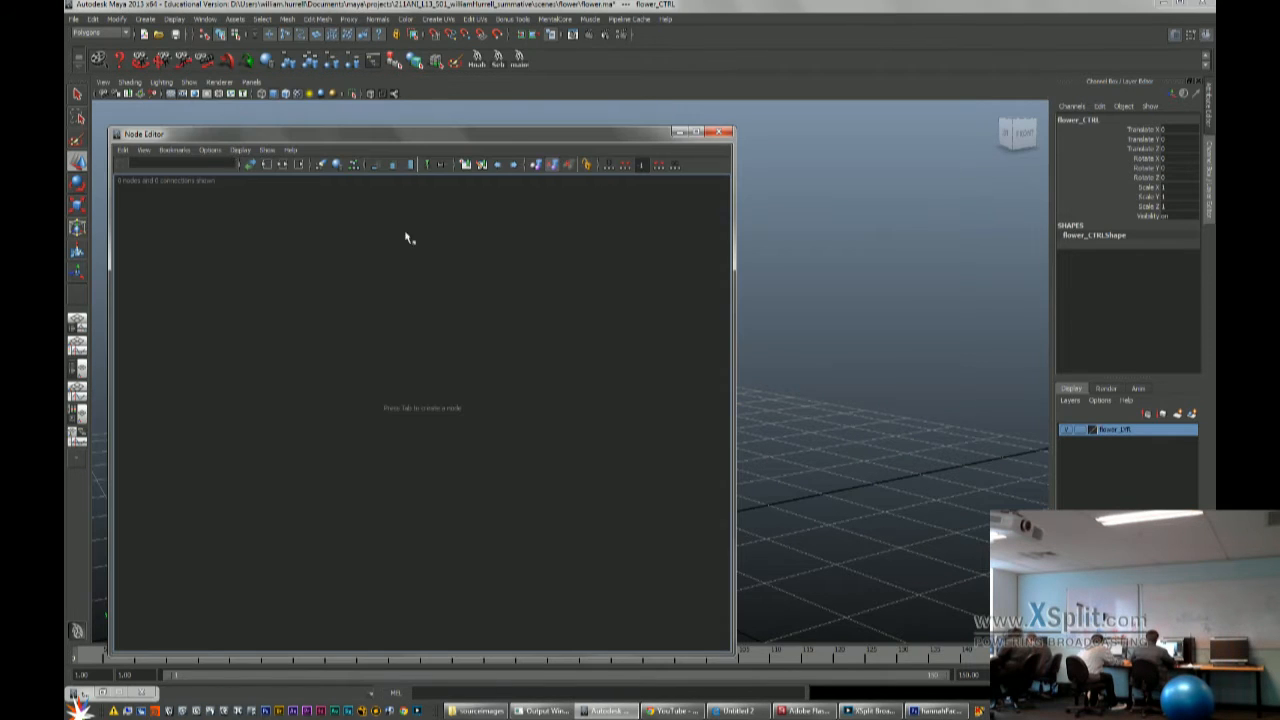
pyautogui.click(722, 133)
# Open the Connection Editor with flower_CTRL loaded as the output and bring its visibility attribute into view
pyautogui.click(205, 19)
pyautogui.moveTo(292, 48)
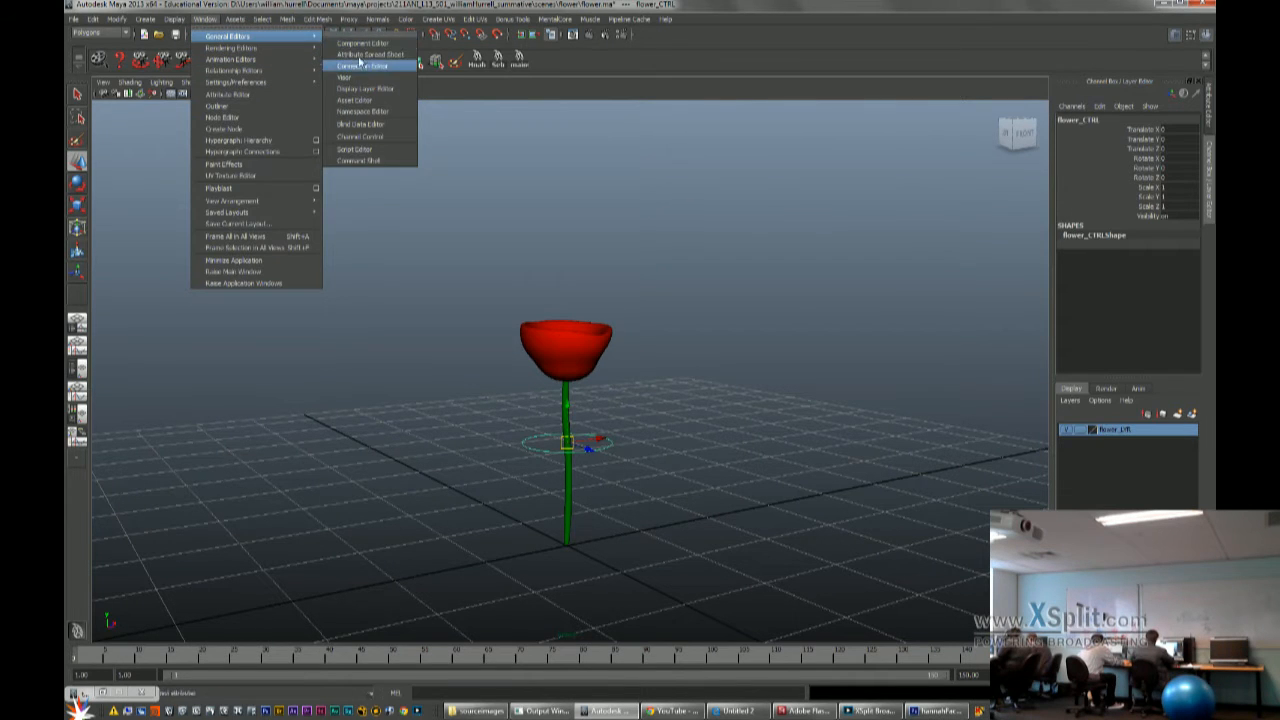
pyautogui.click(356, 64)
pyautogui.moveTo(619, 232); pyautogui.dragTo(779, 171)
pyautogui.scroll(-2, 712, 390)
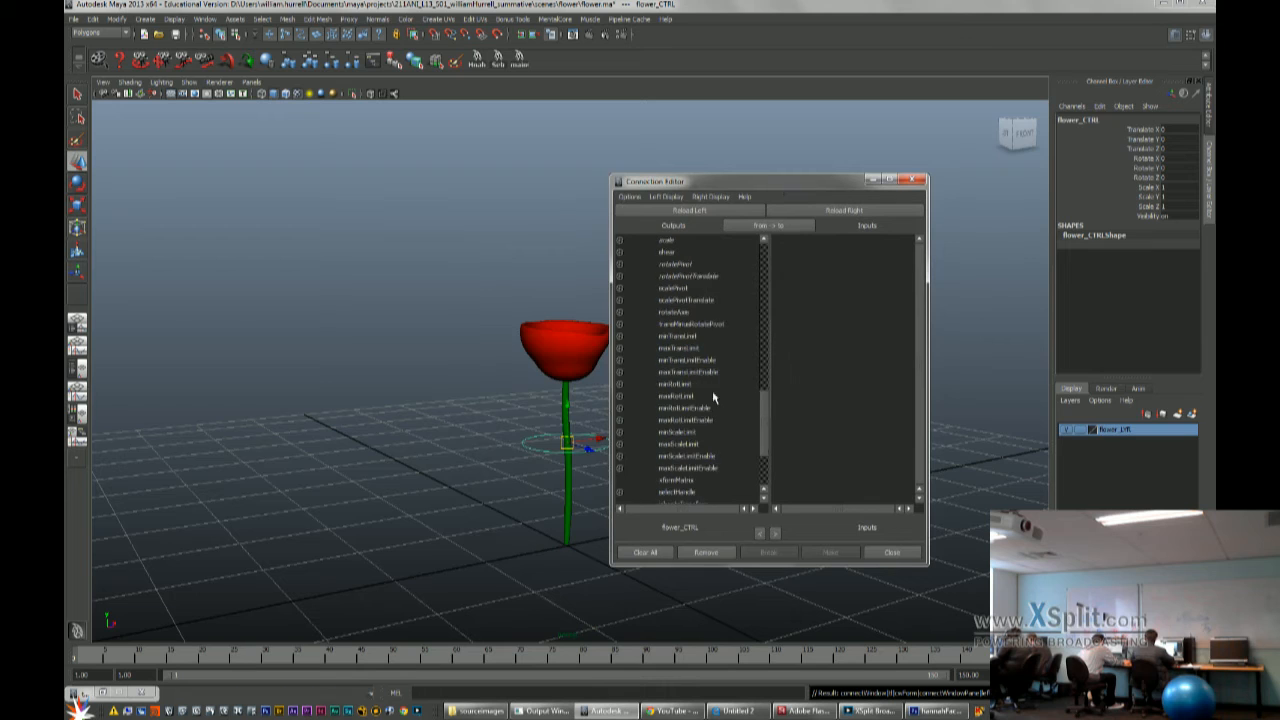
pyautogui.scroll(1, 683, 416)
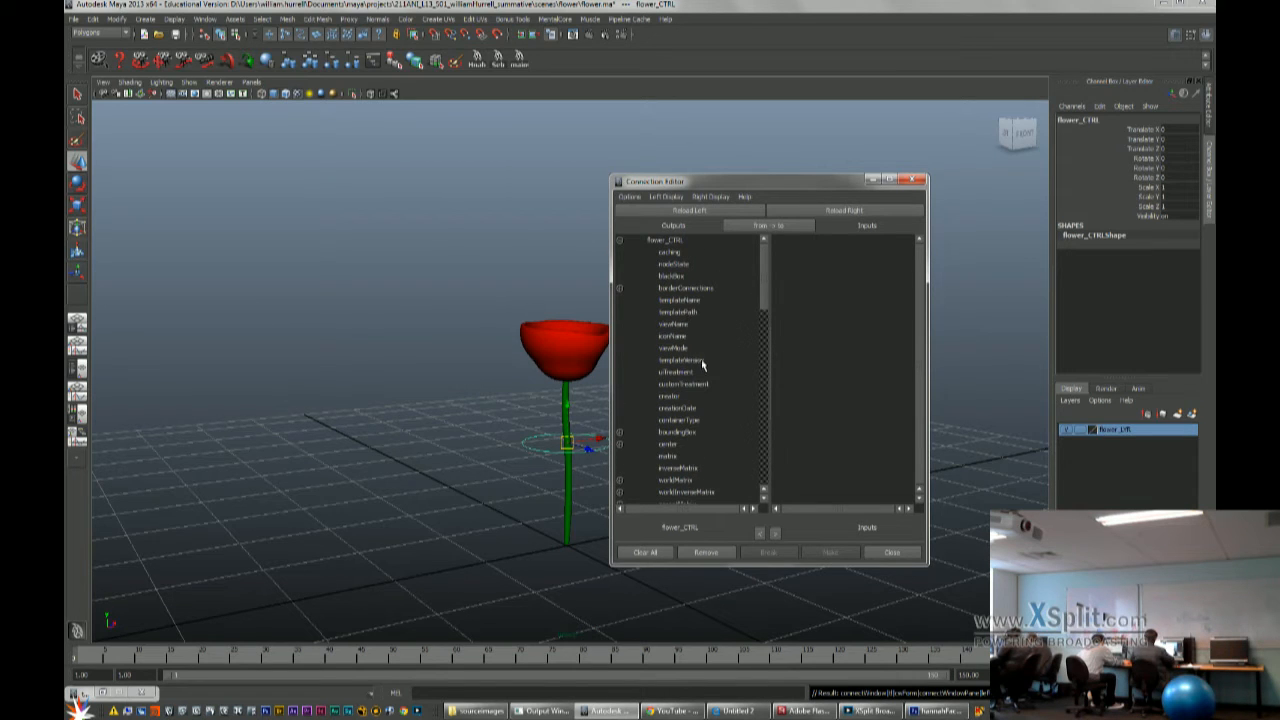
pyautogui.scroll(-3, 706, 338)
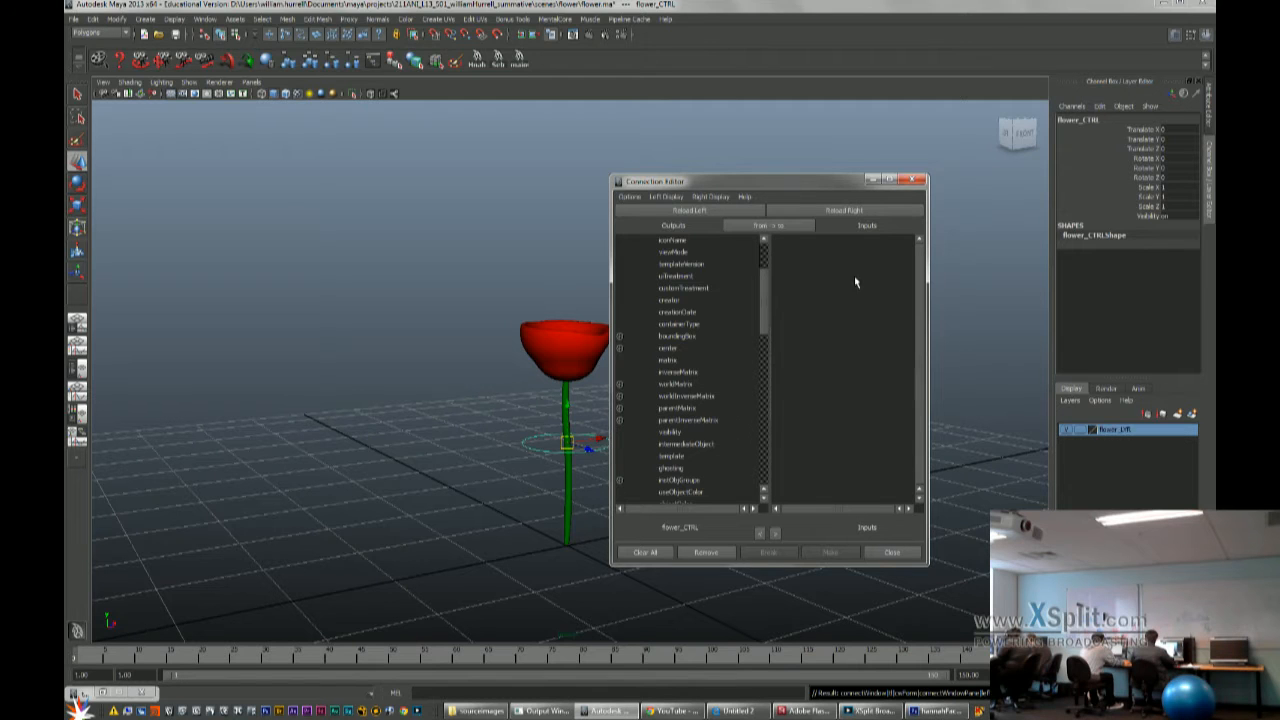
# Open Channel Control and examine the keyable channels of the flower mesh and of flower_CTRL, keeping the window clear of the Connection Editor
pyautogui.click(1099, 187)
pyautogui.rightClick(1099, 187)
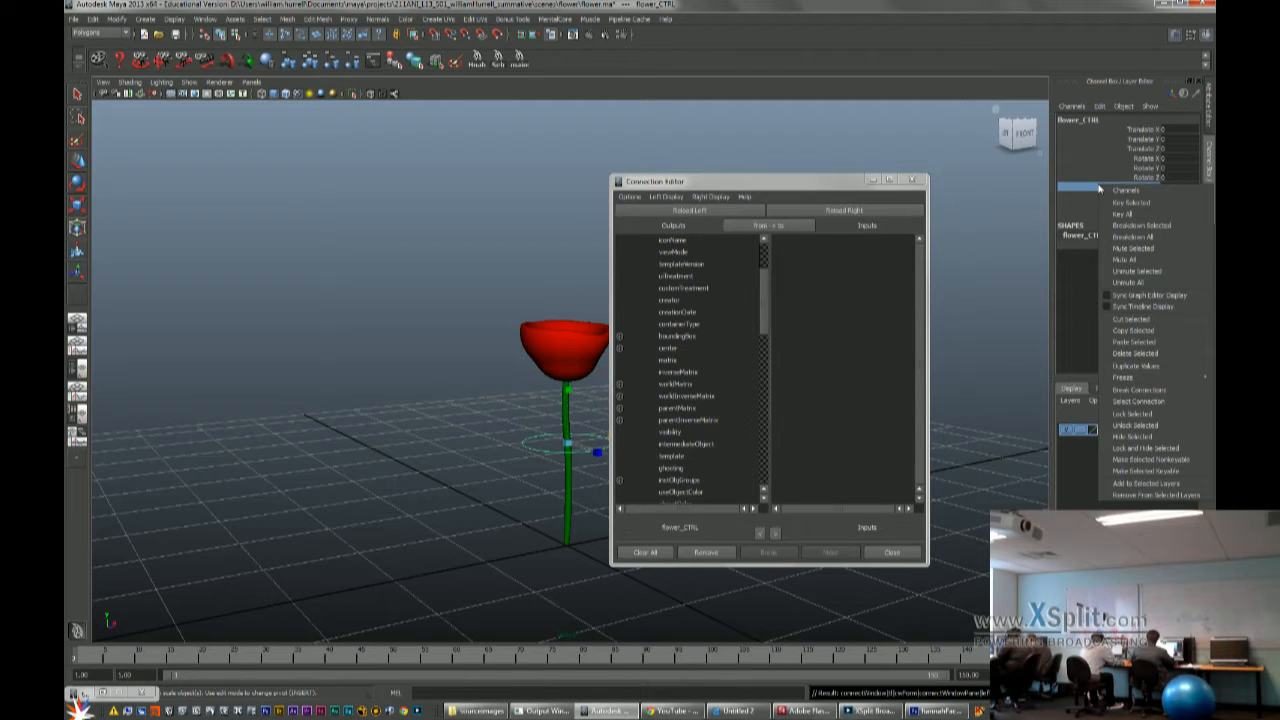
pyautogui.click(204, 19)
pyautogui.moveTo(257, 38)
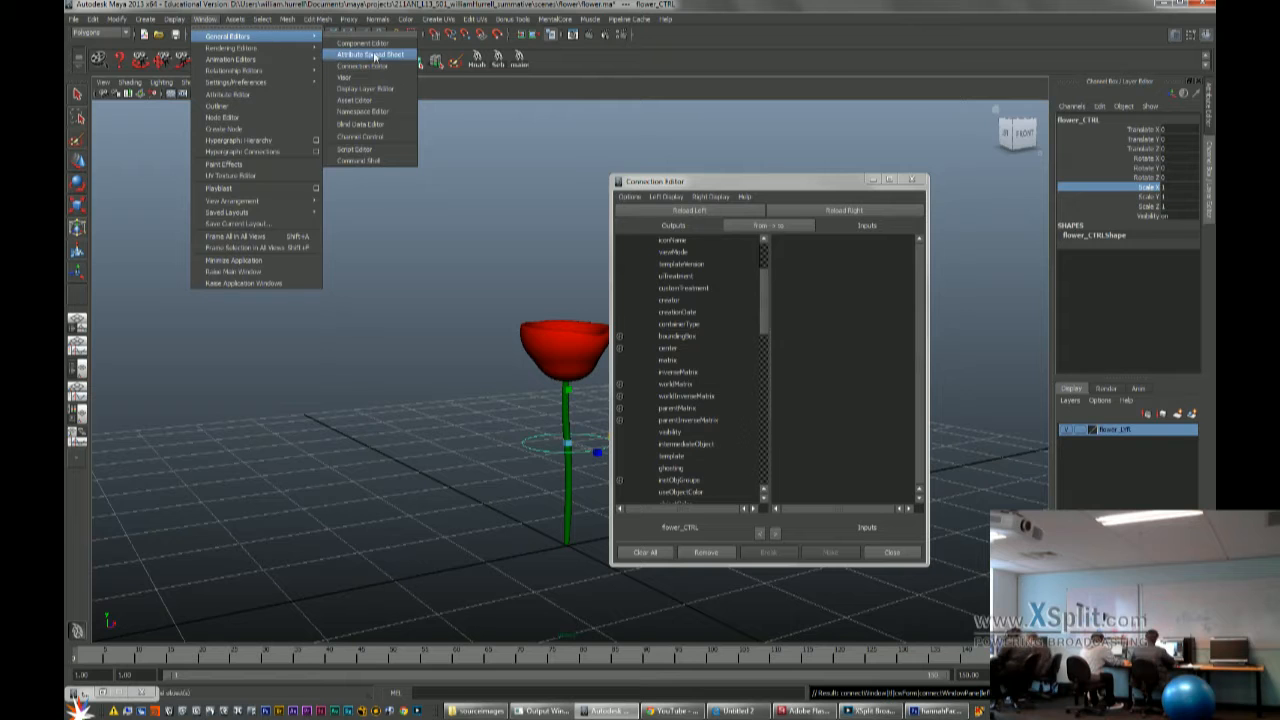
pyautogui.click(370, 136)
pyautogui.moveTo(557, 247); pyautogui.dragTo(776, 247)
pyautogui.click(559, 332)
pyautogui.press('w')
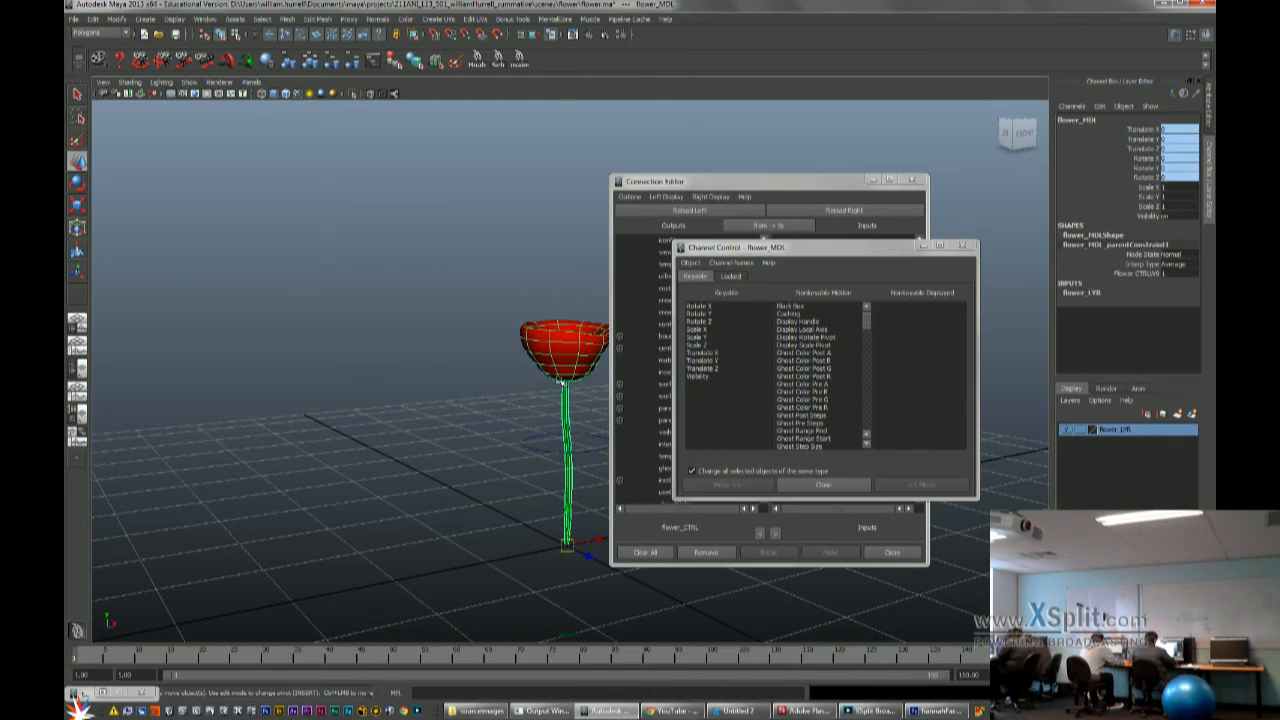
pyautogui.click(585, 450)
pyautogui.click(712, 407)
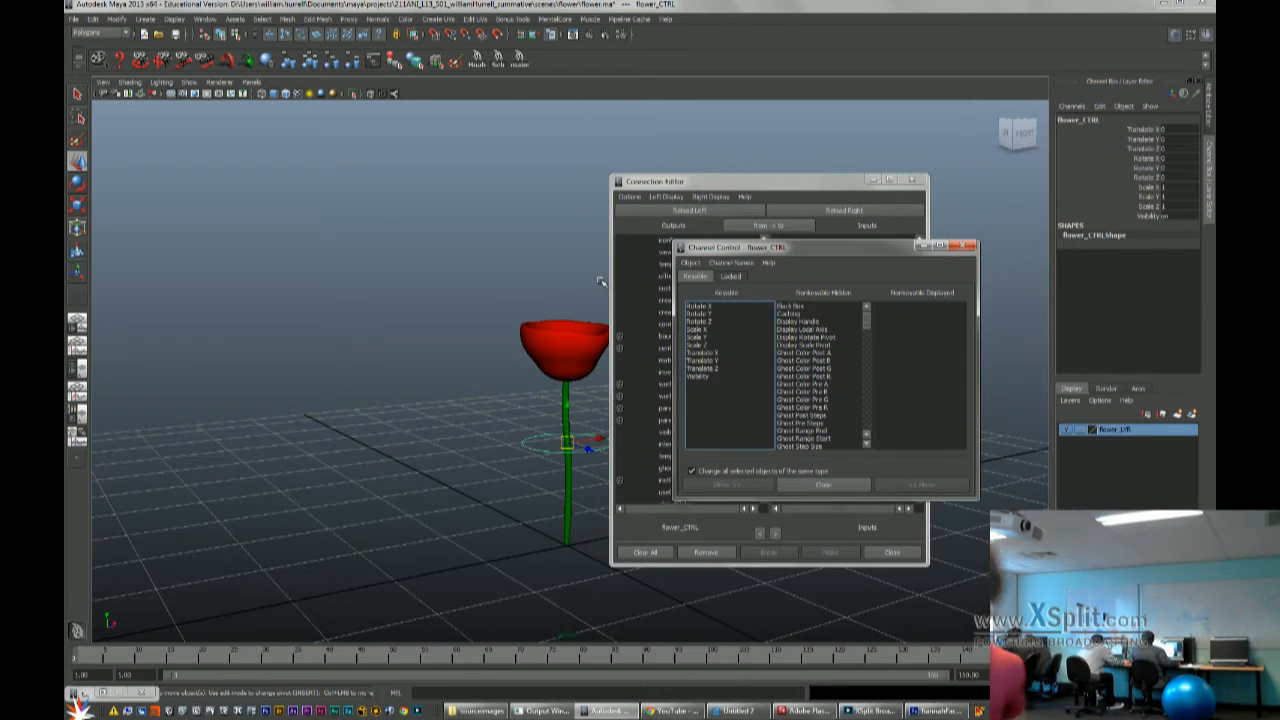
pyautogui.moveTo(841, 247); pyautogui.dragTo(384, 195)
# Search the general editors, including the Component Editor and Channel Control, for a way to add a custom attribute to flower_CTRL
pyautogui.click(205, 19)
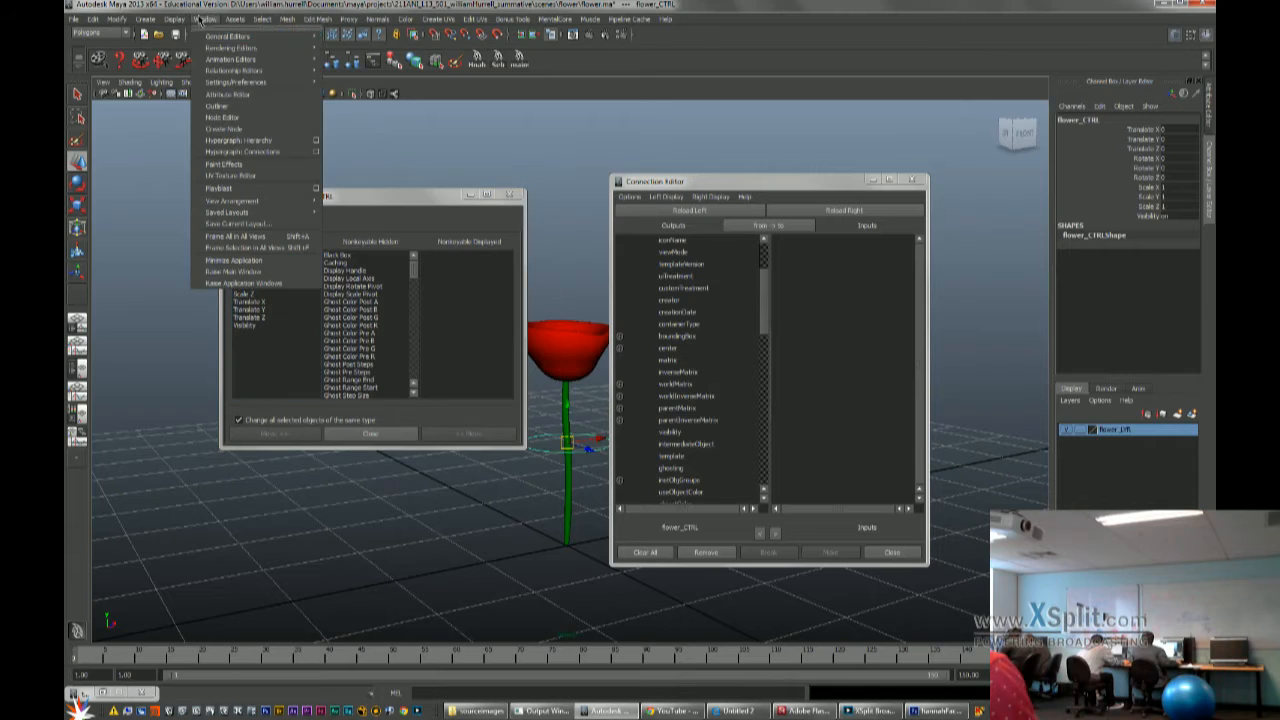
pyautogui.moveTo(259, 37)
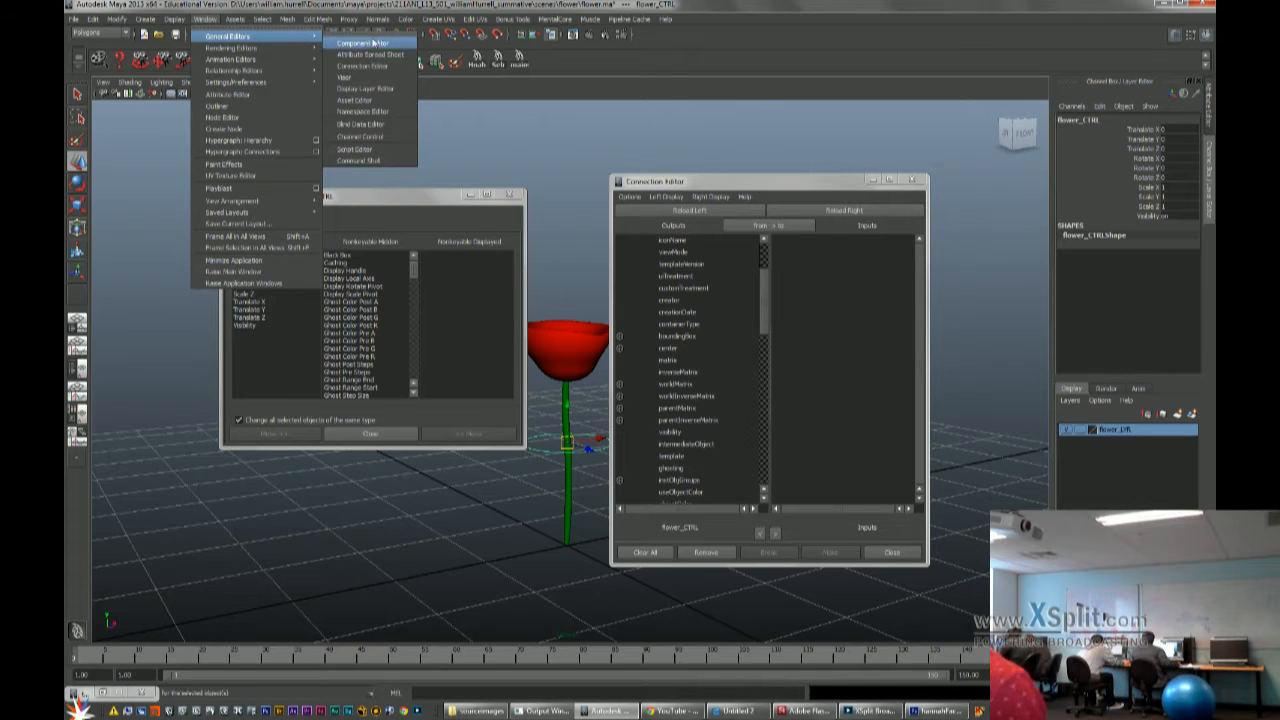
pyautogui.click(362, 43)
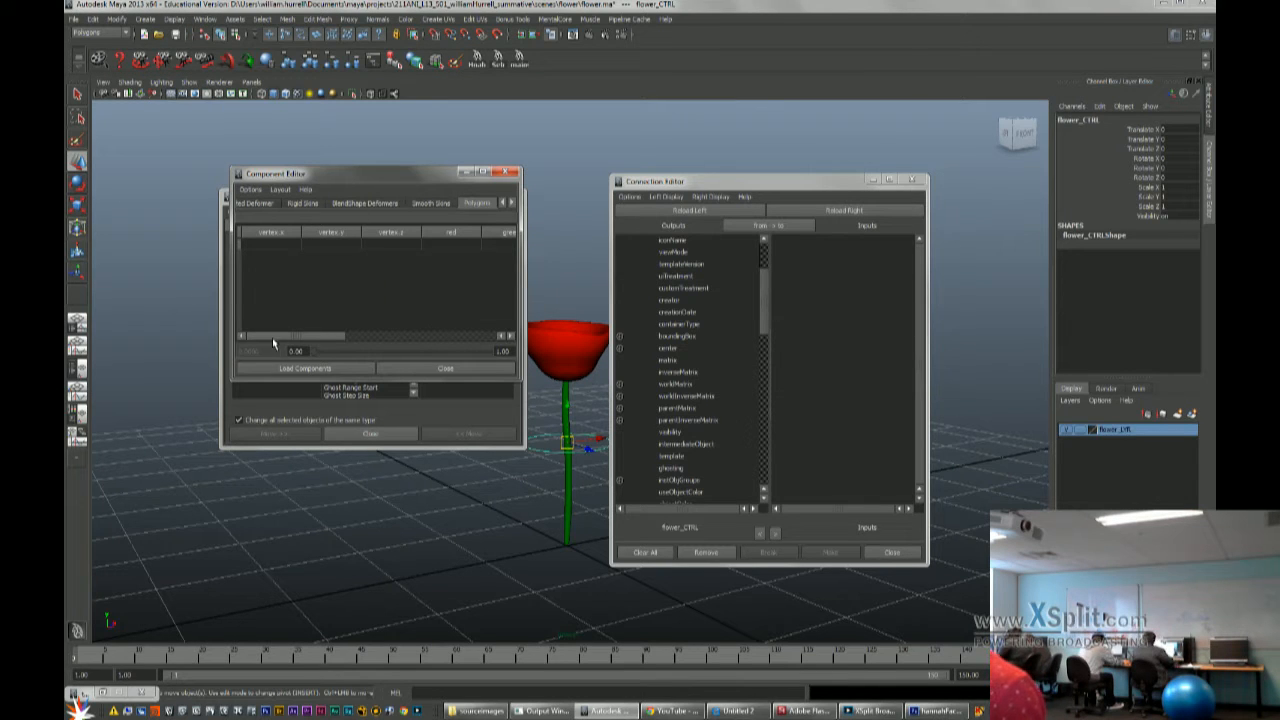
pyautogui.click(262, 205)
pyautogui.click(510, 173)
pyautogui.click(205, 19)
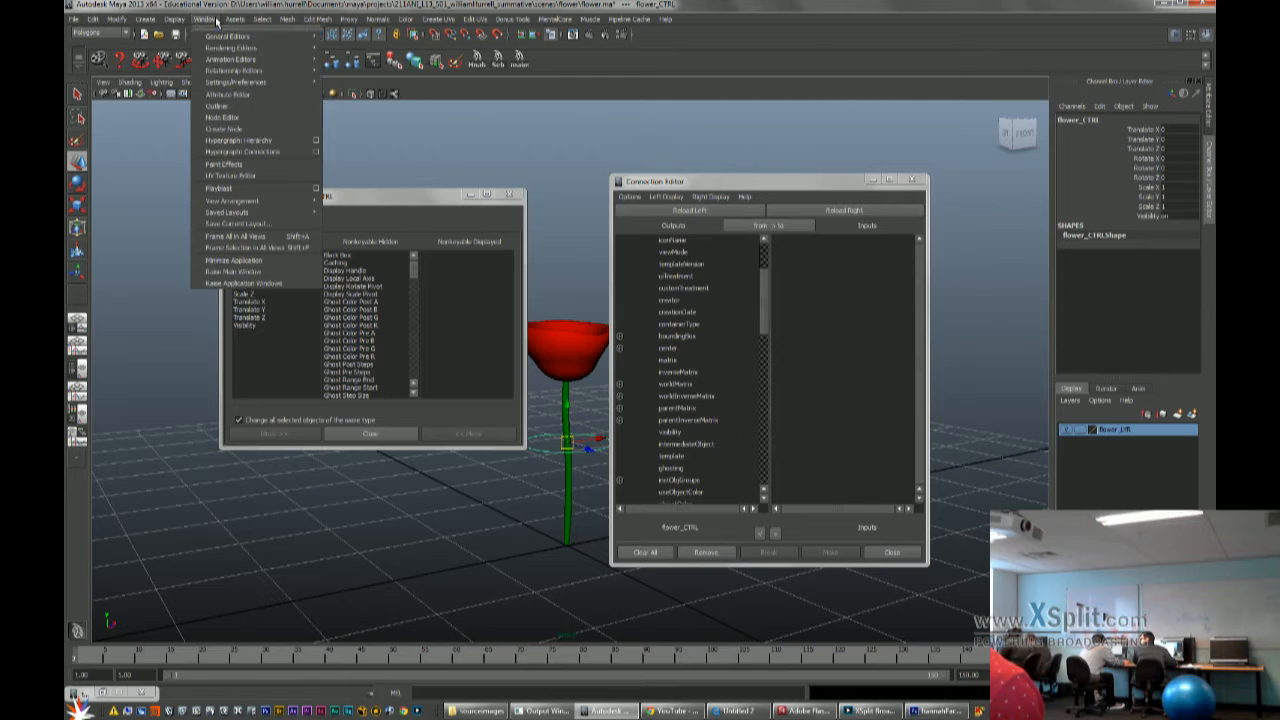
pyautogui.moveTo(255, 37)
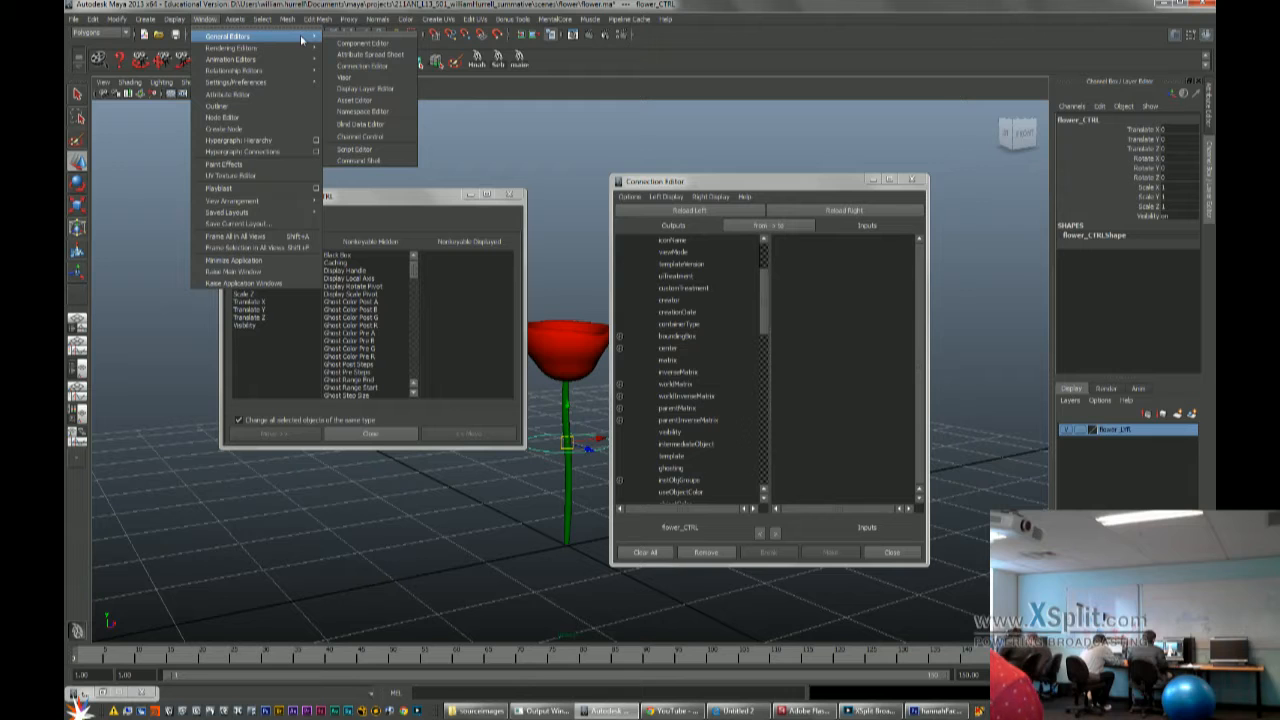
pyautogui.click(360, 135)
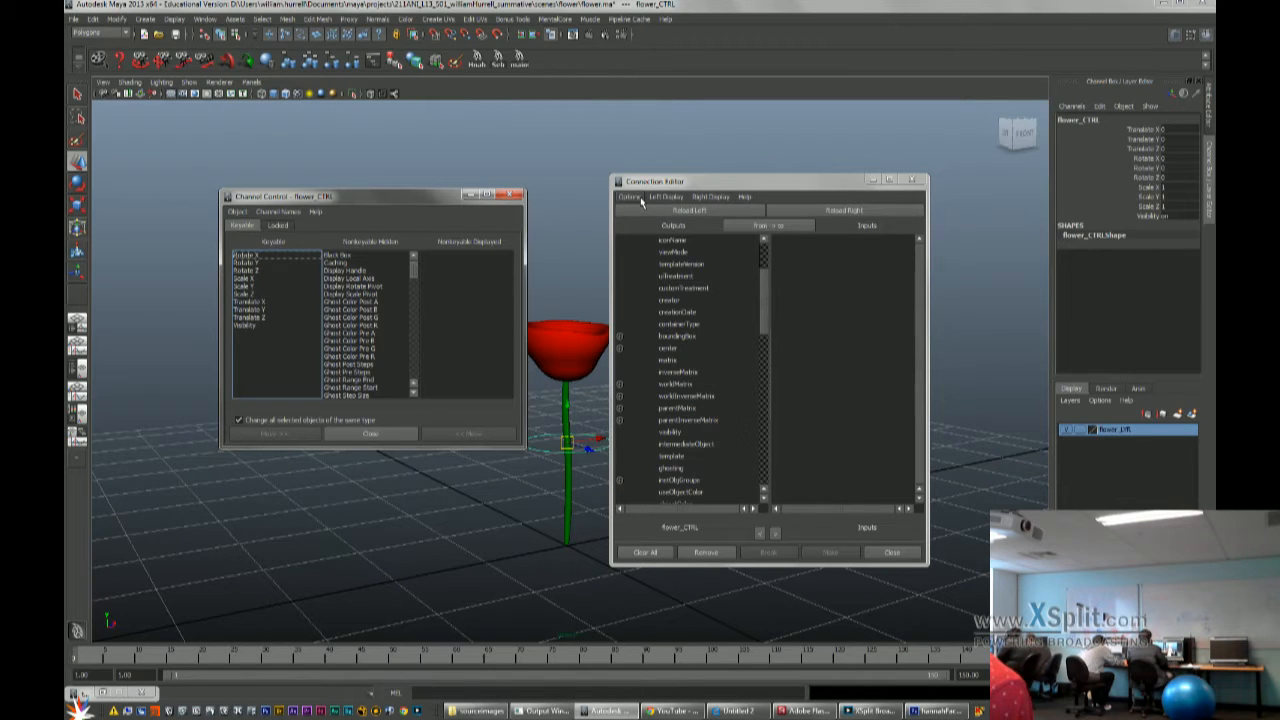
pyautogui.click(159, 20)
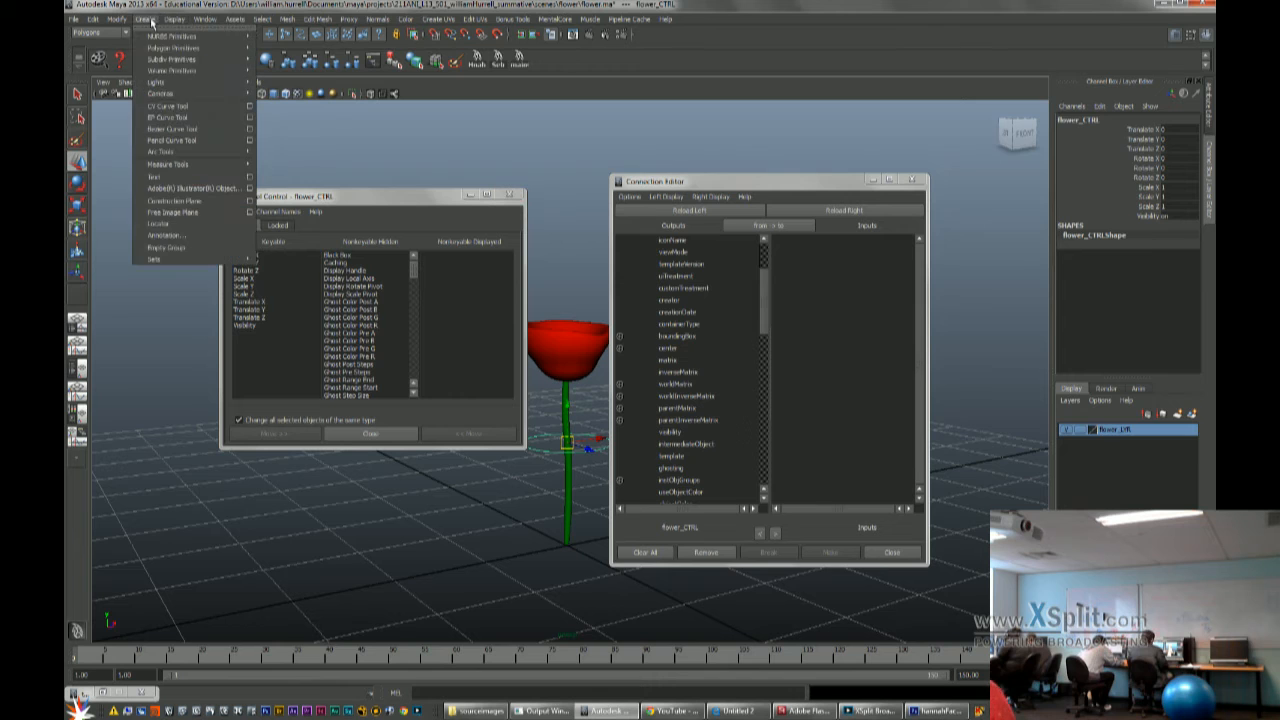
pyautogui.moveTo(205, 19)
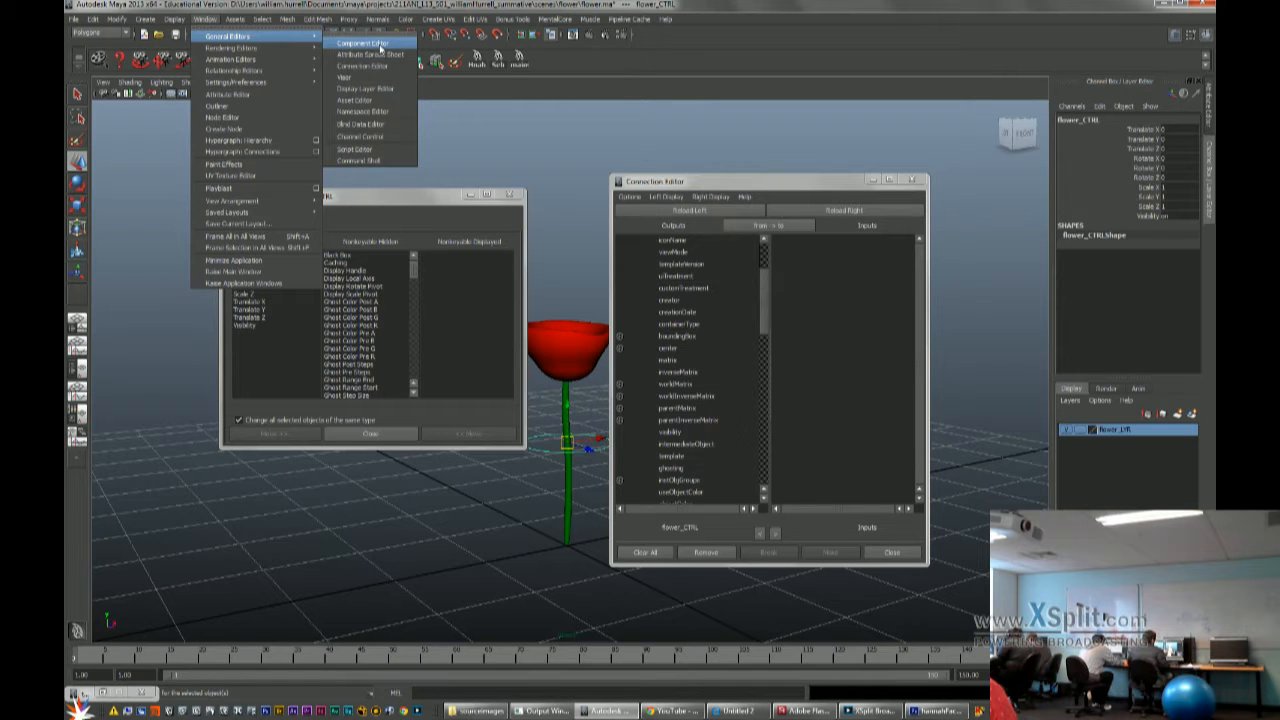
pyautogui.click(380, 45)
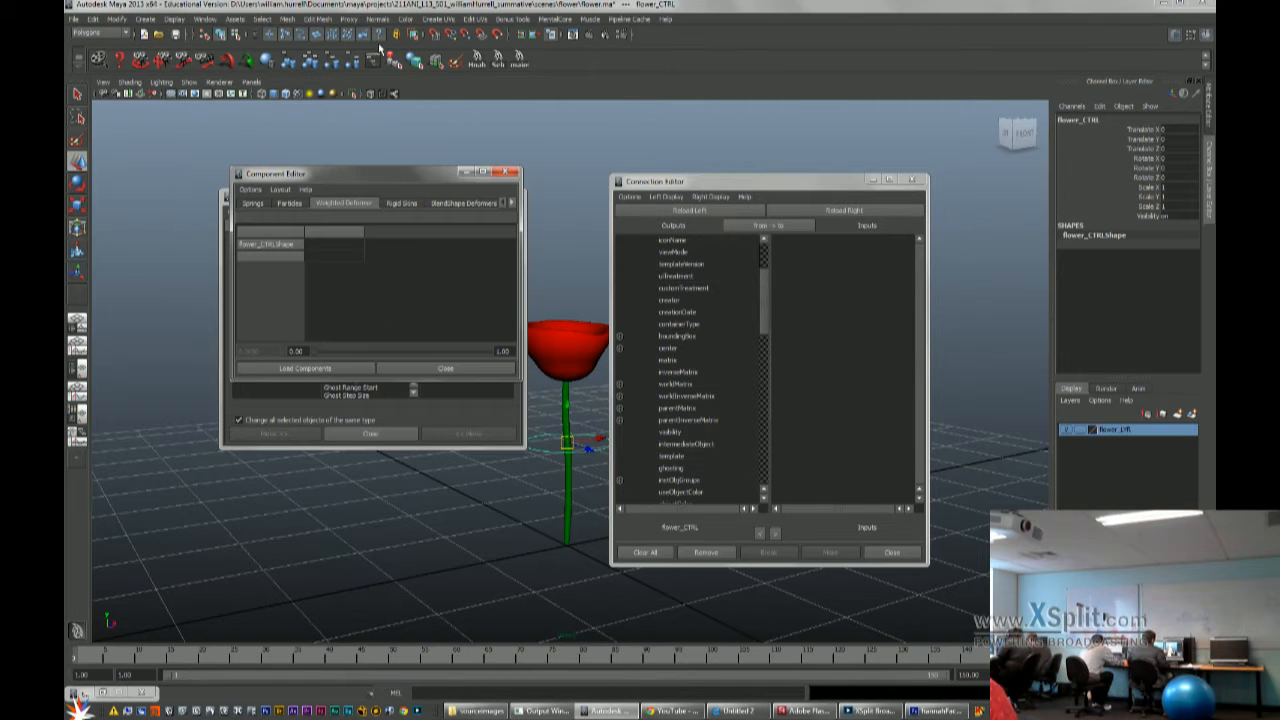
pyautogui.click(505, 173)
pyautogui.moveTo(300, 198); pyautogui.dragTo(254, 358)
pyautogui.click(204, 19)
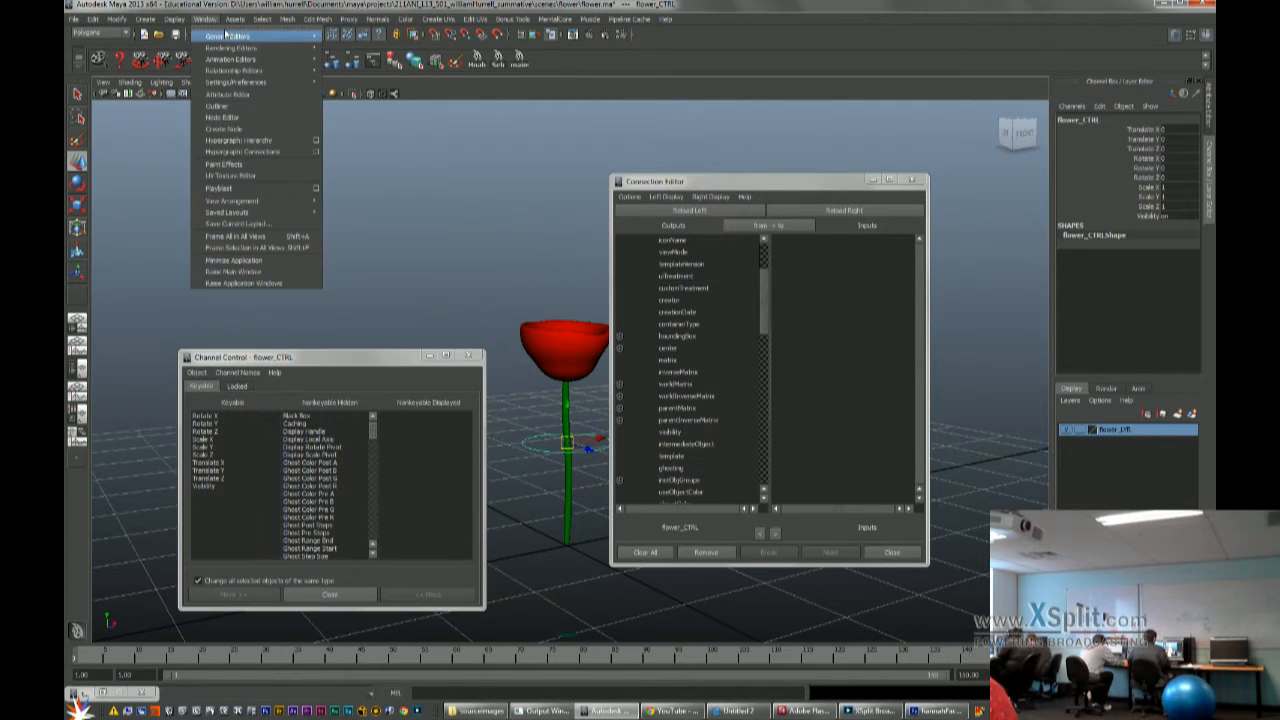
pyautogui.moveTo(226, 36)
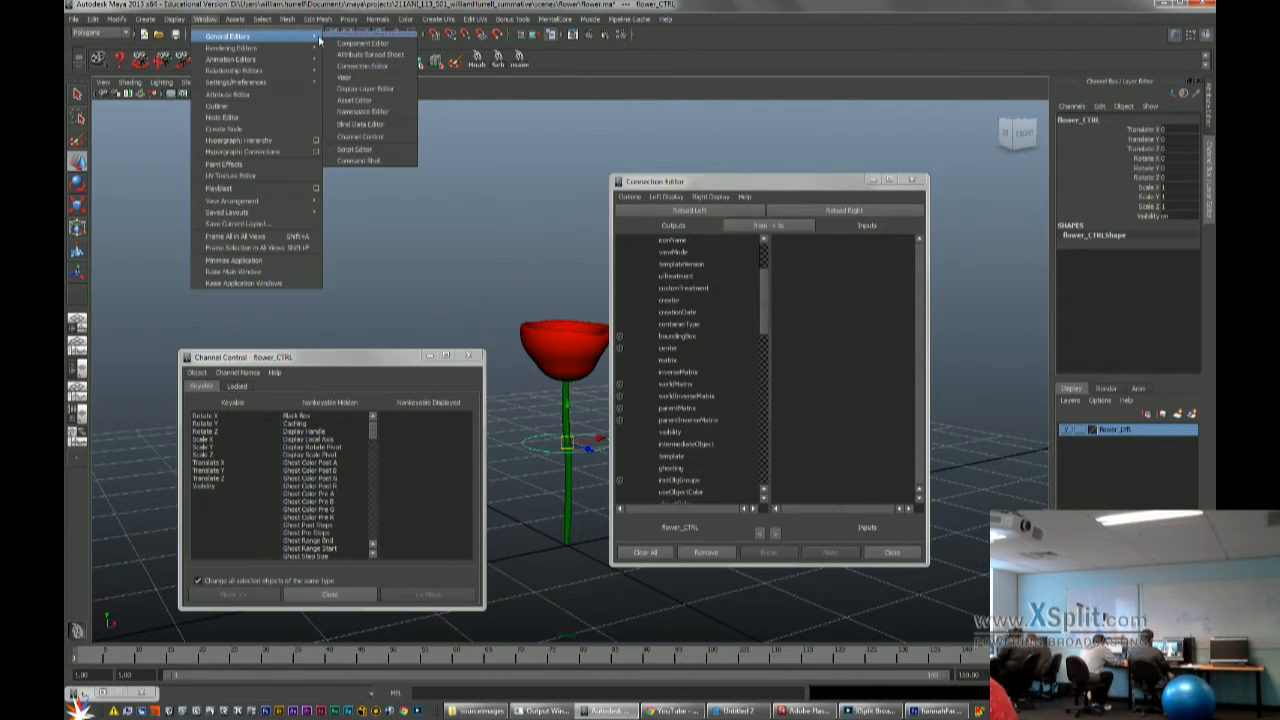
pyautogui.click(375, 91)
pyautogui.click(747, 241)
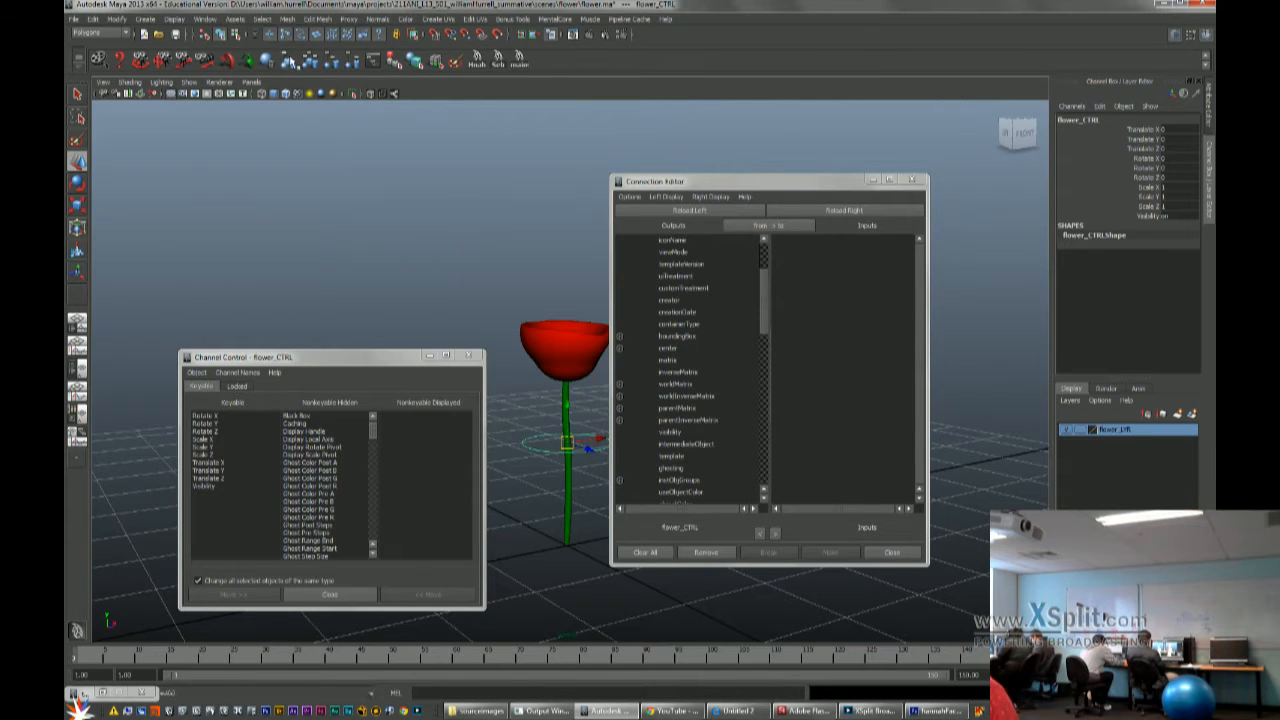
pyautogui.click(204, 19)
pyautogui.moveTo(226, 36)
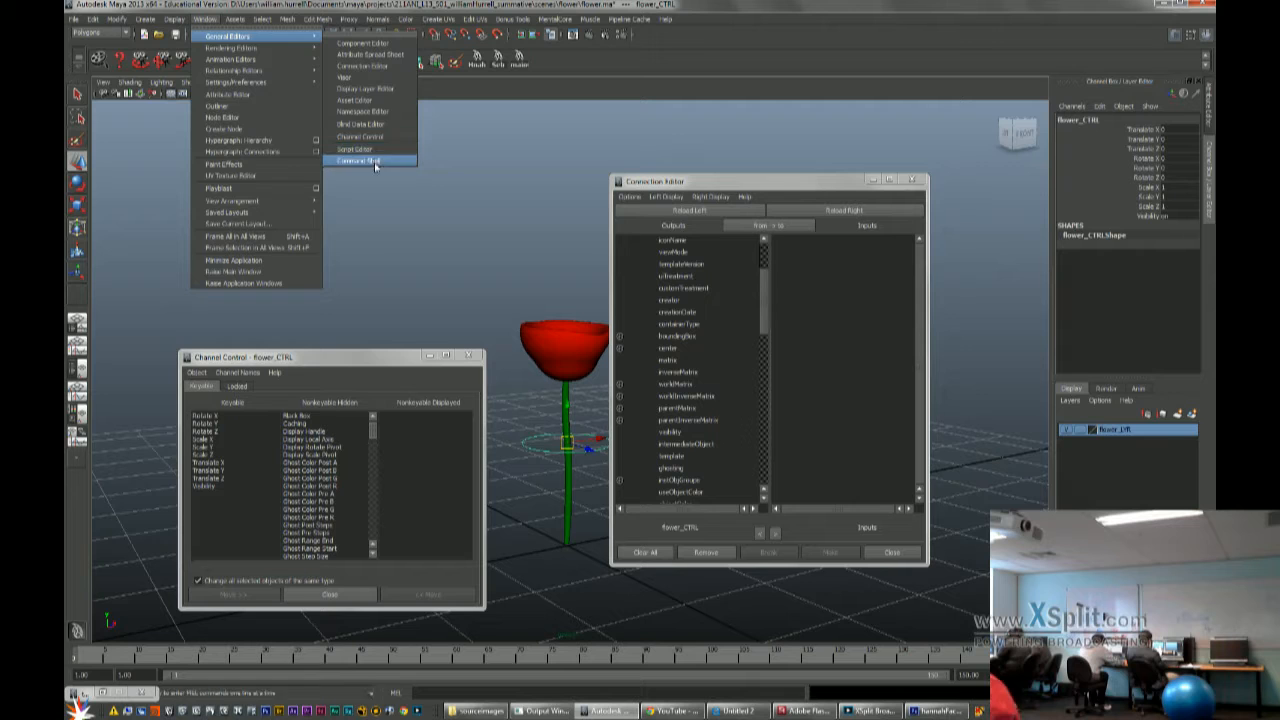
pyautogui.click(240, 519)
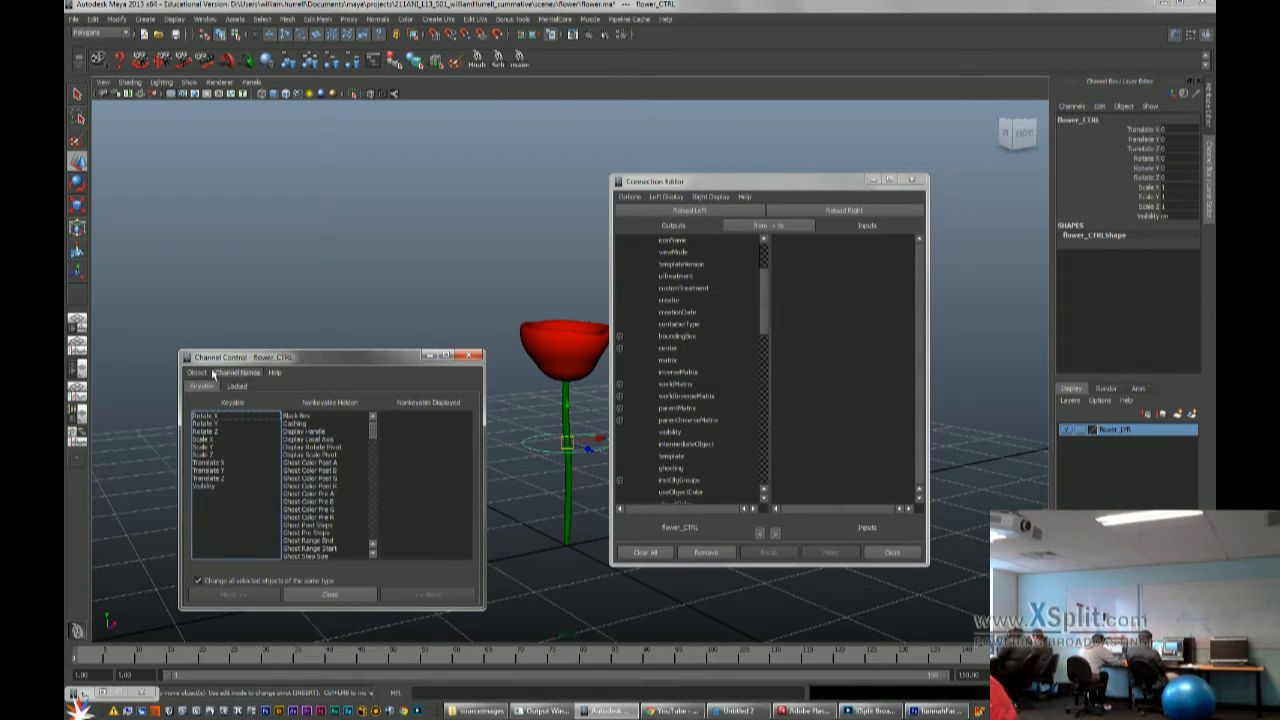
# Add a keyable Boolean attribute named Flower_Visibility to flower_CTRL
pyautogui.click(117, 19)
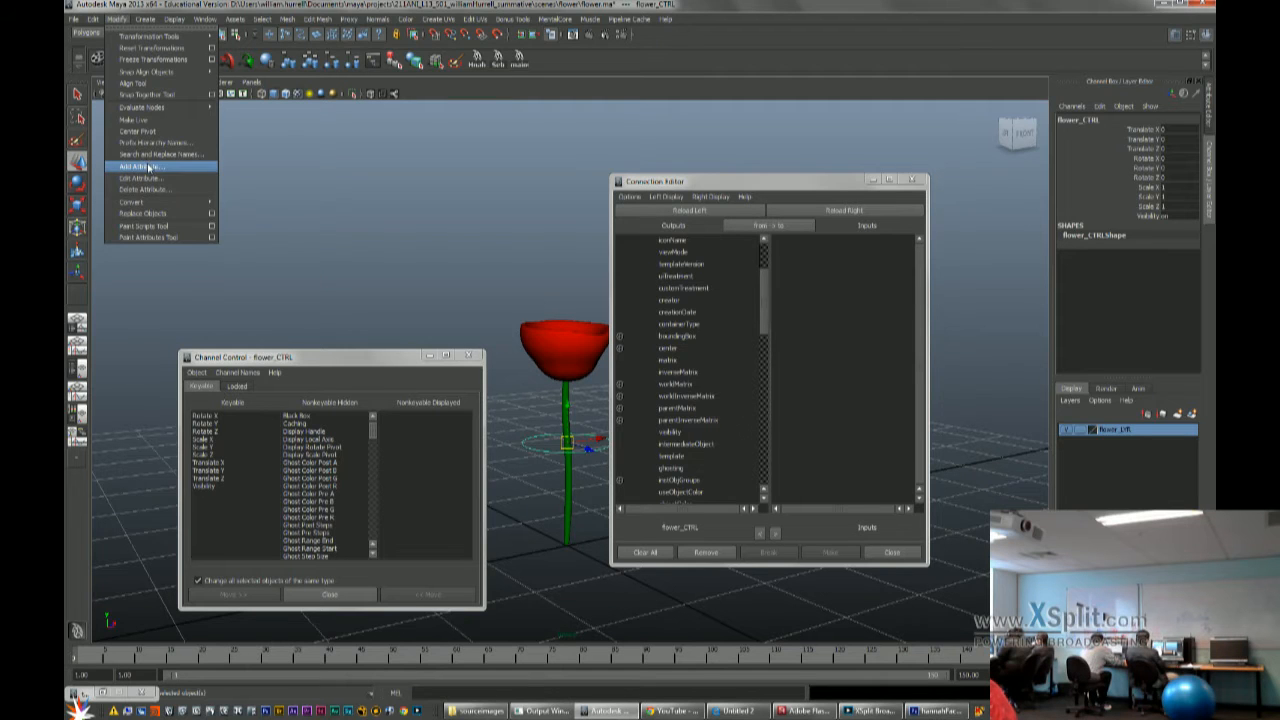
pyautogui.click(148, 167)
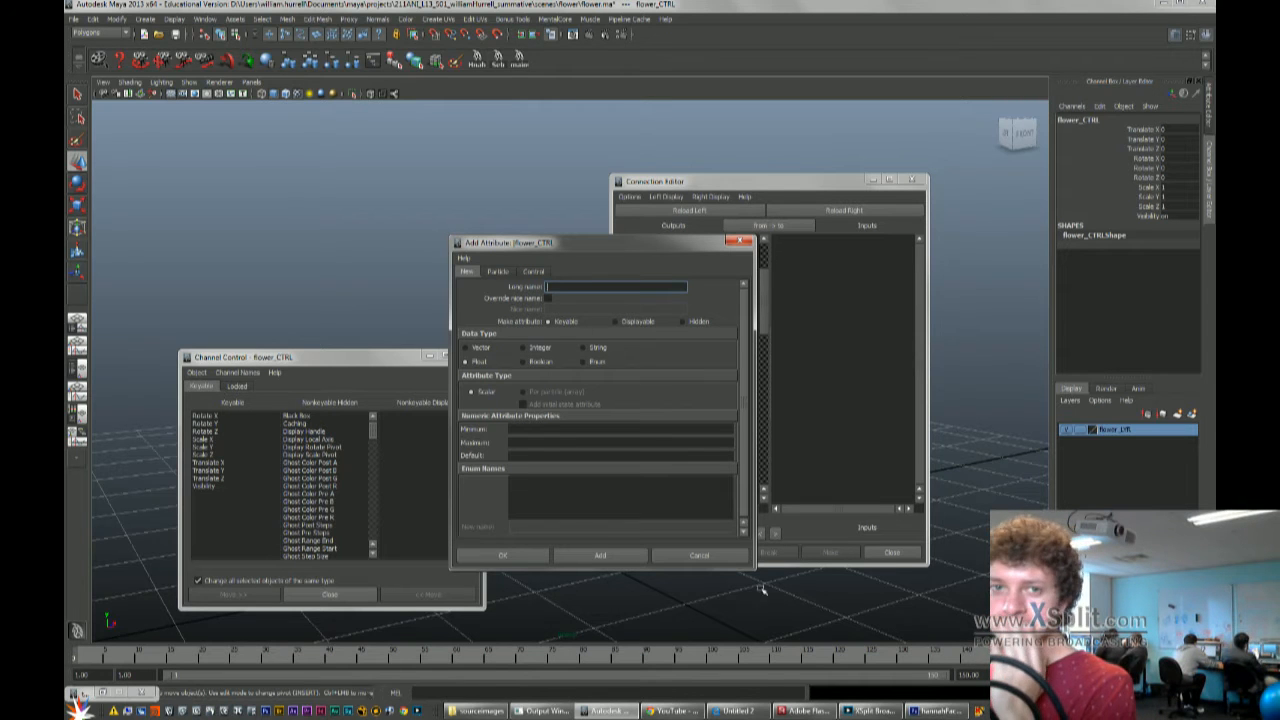
pyautogui.click(872, 710)
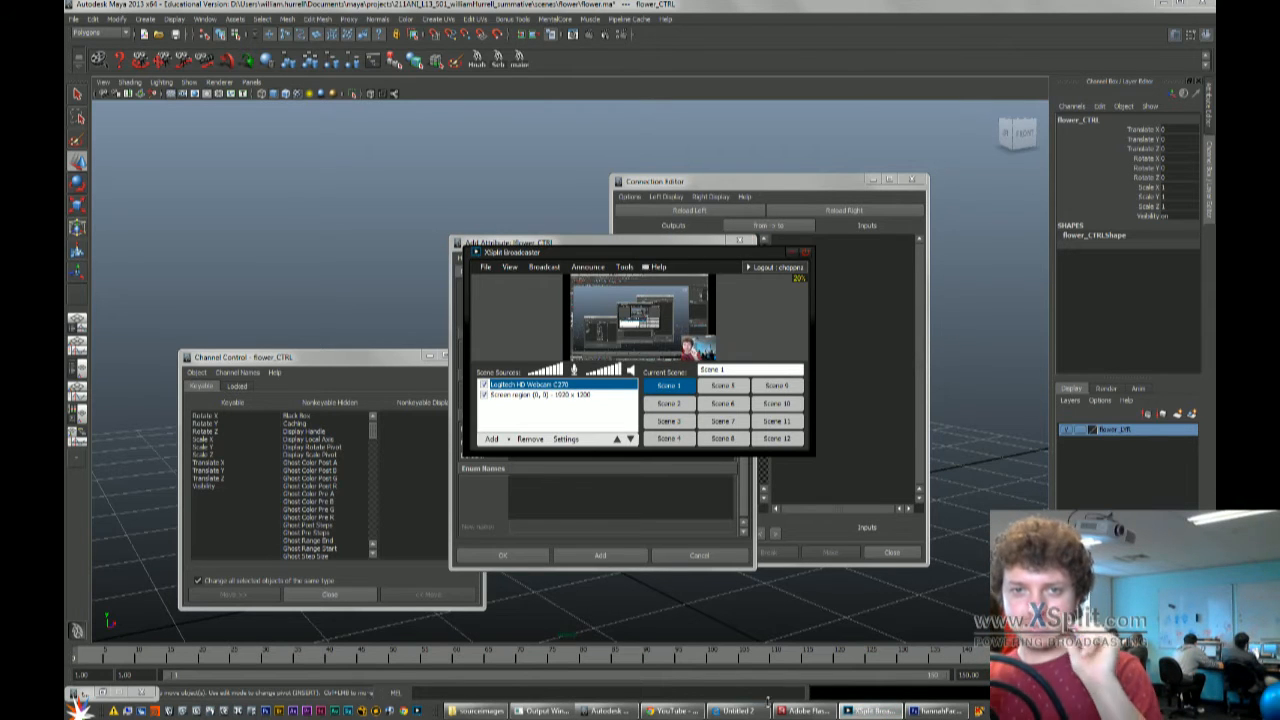
pyautogui.click(605, 710)
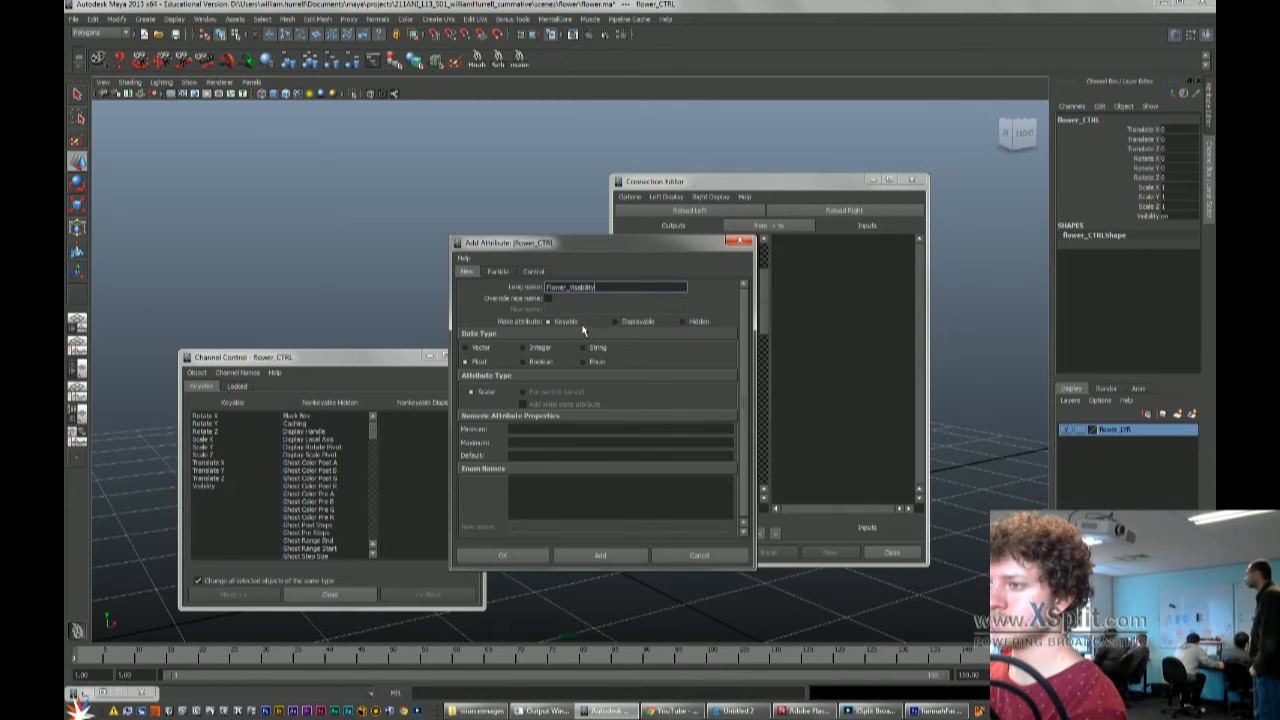
pyautogui.click(539, 362)
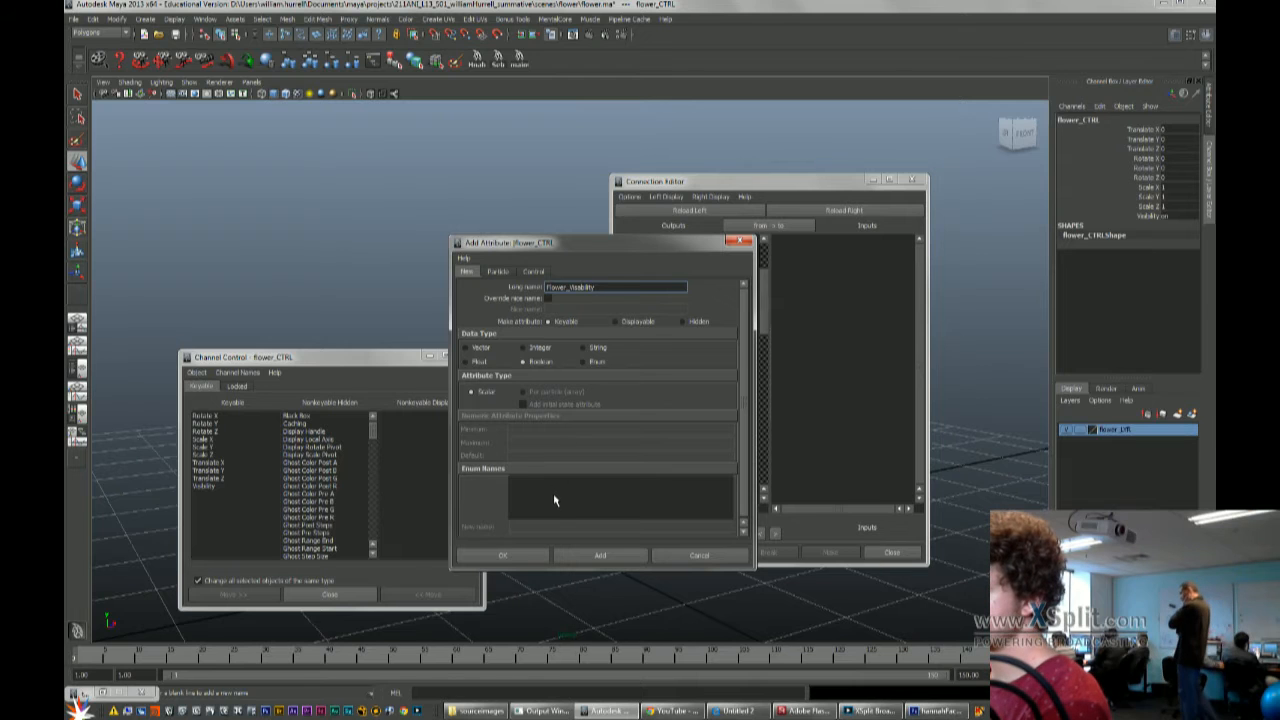
pyautogui.click(542, 556)
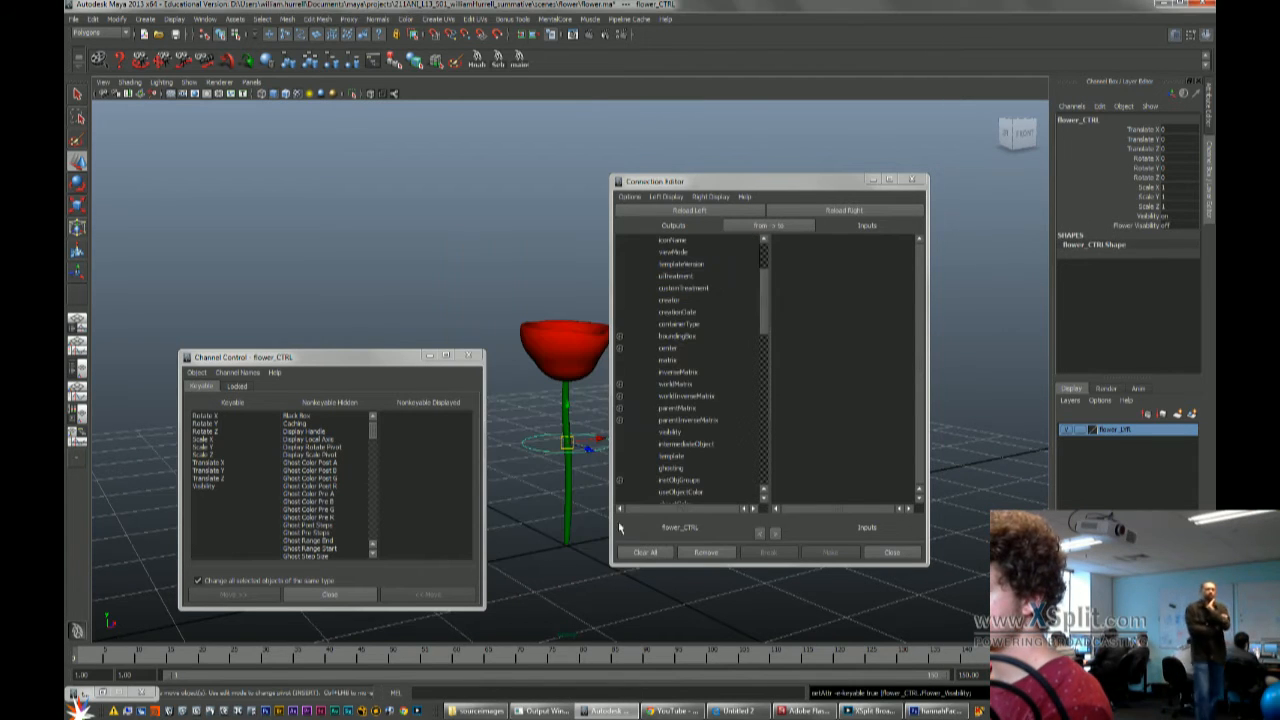
# Connect flower_CTRL's Flower_Visibility output to the visibility input of flower_MDL in the Connection Editor
pyautogui.click(1120, 225)
pyautogui.moveTo(764, 290); pyautogui.dragTo(765, 520)
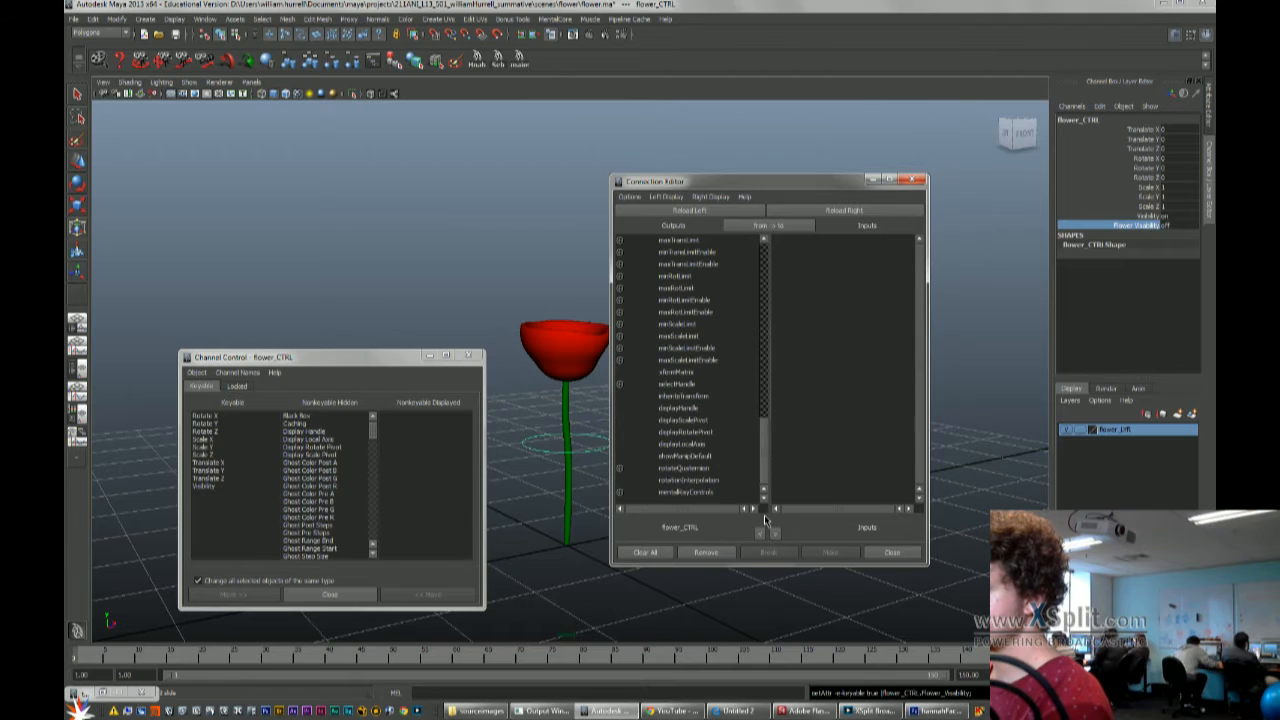
pyautogui.scroll(-1, 752, 491)
pyautogui.click(752, 491)
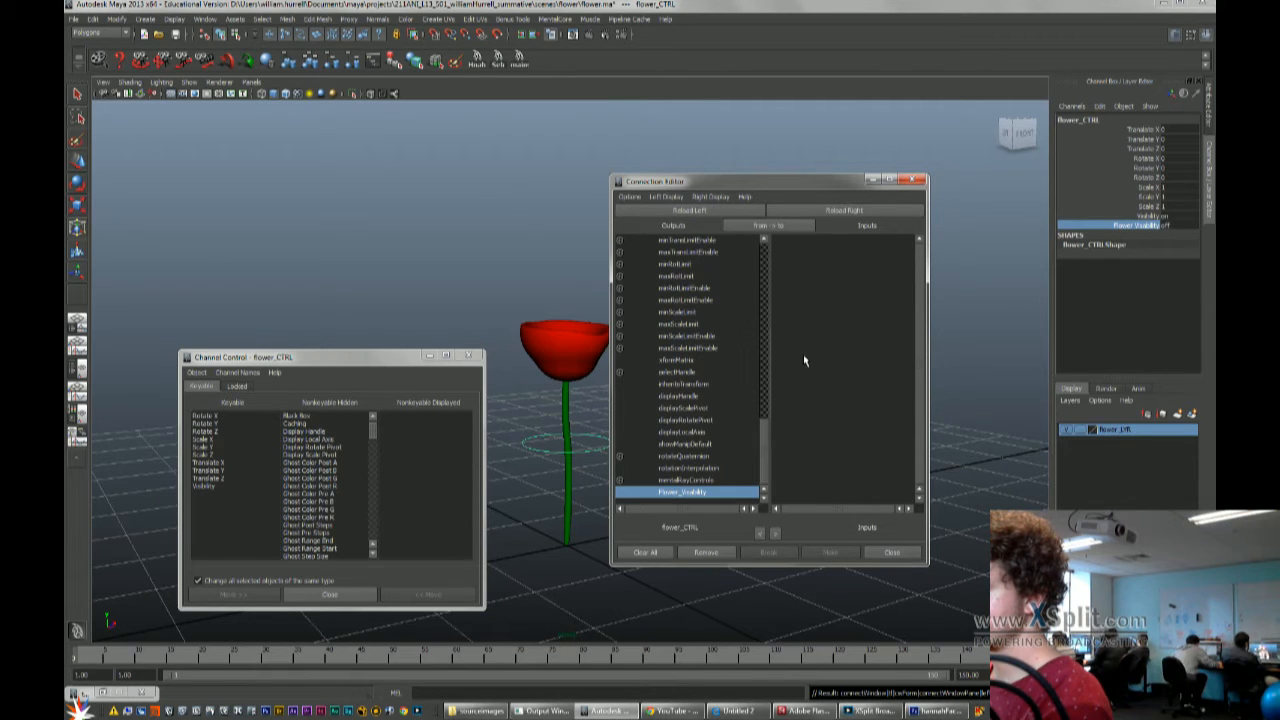
pyautogui.click(576, 336)
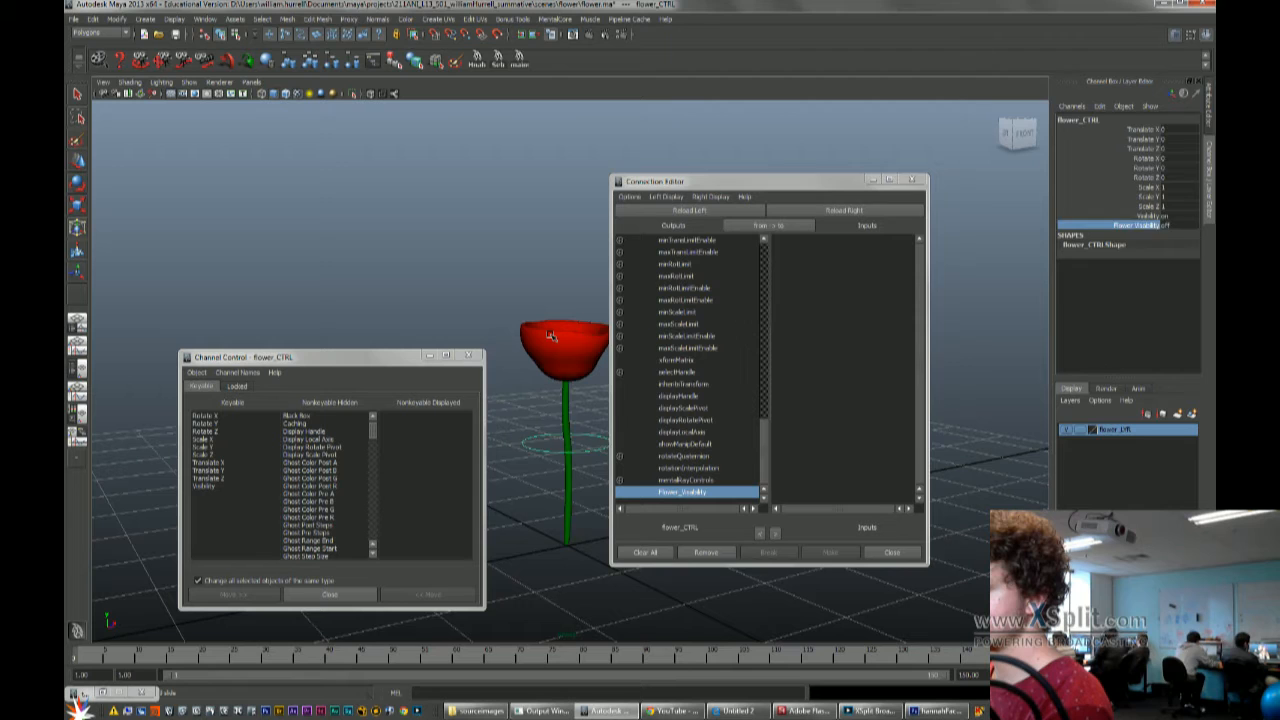
pyautogui.click(844, 210)
pyautogui.moveTo(916, 271); pyautogui.dragTo(918, 335)
pyautogui.click(824, 264)
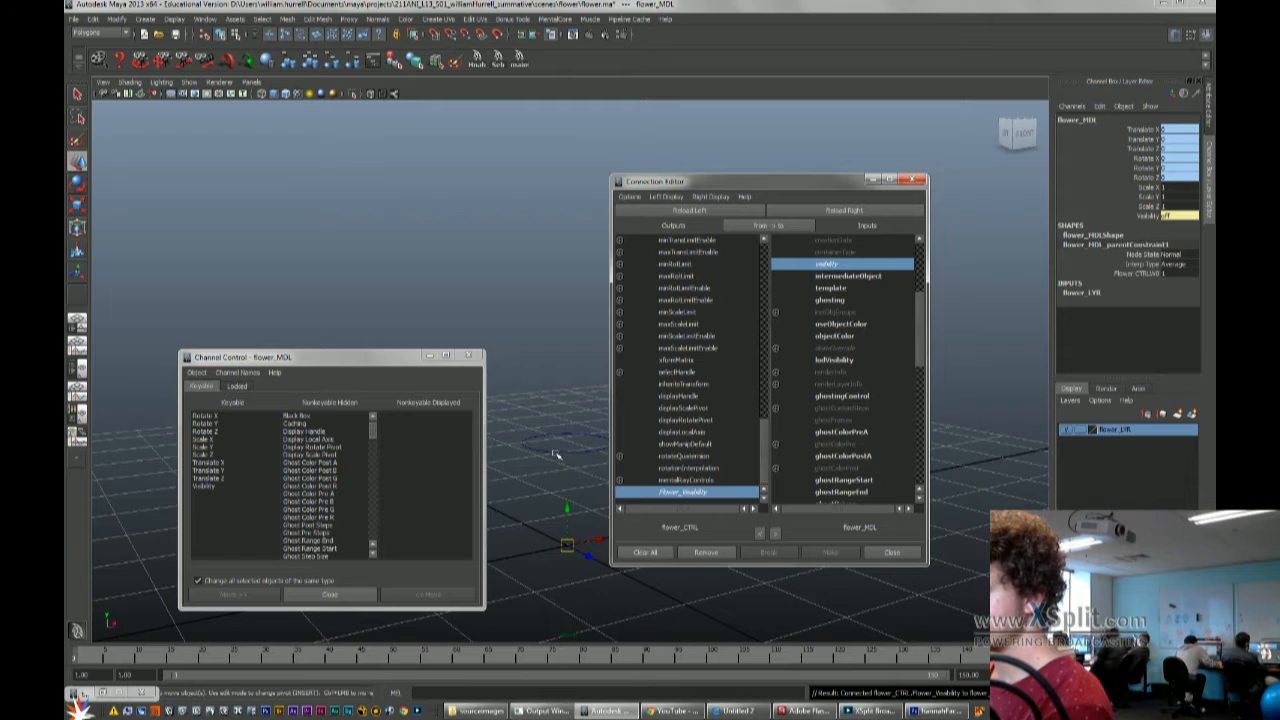
# Reselect flower_CTRL, minimize the Connection Editor and set the Flower Visibility attribute to on
pyautogui.click(596, 435)
pyautogui.doubleClick(1166, 225)
pyautogui.click(1130, 226)
pyautogui.click(876, 205)
pyautogui.click(874, 180)
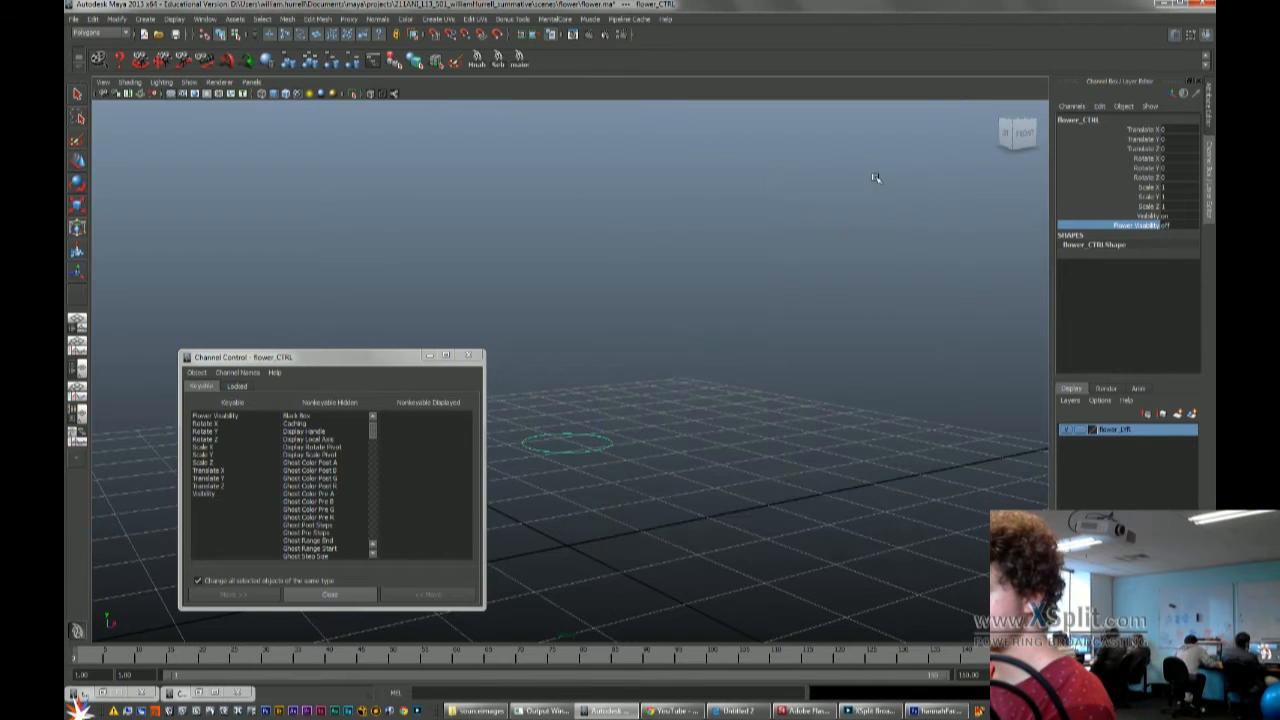
pyautogui.doubleClick(1166, 225)
pyautogui.write('on')
pyautogui.press('Return')
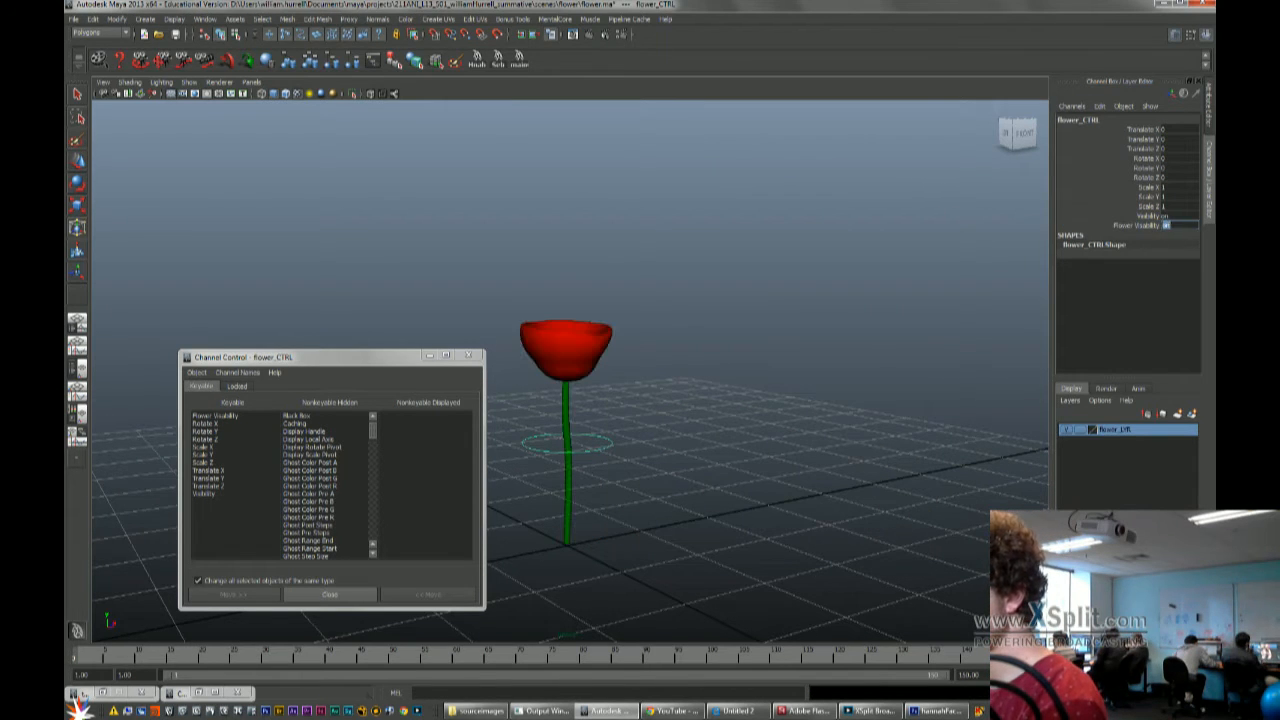
# Deselect the control and put the flower display layer back into reference mode
pyautogui.click(757, 386)
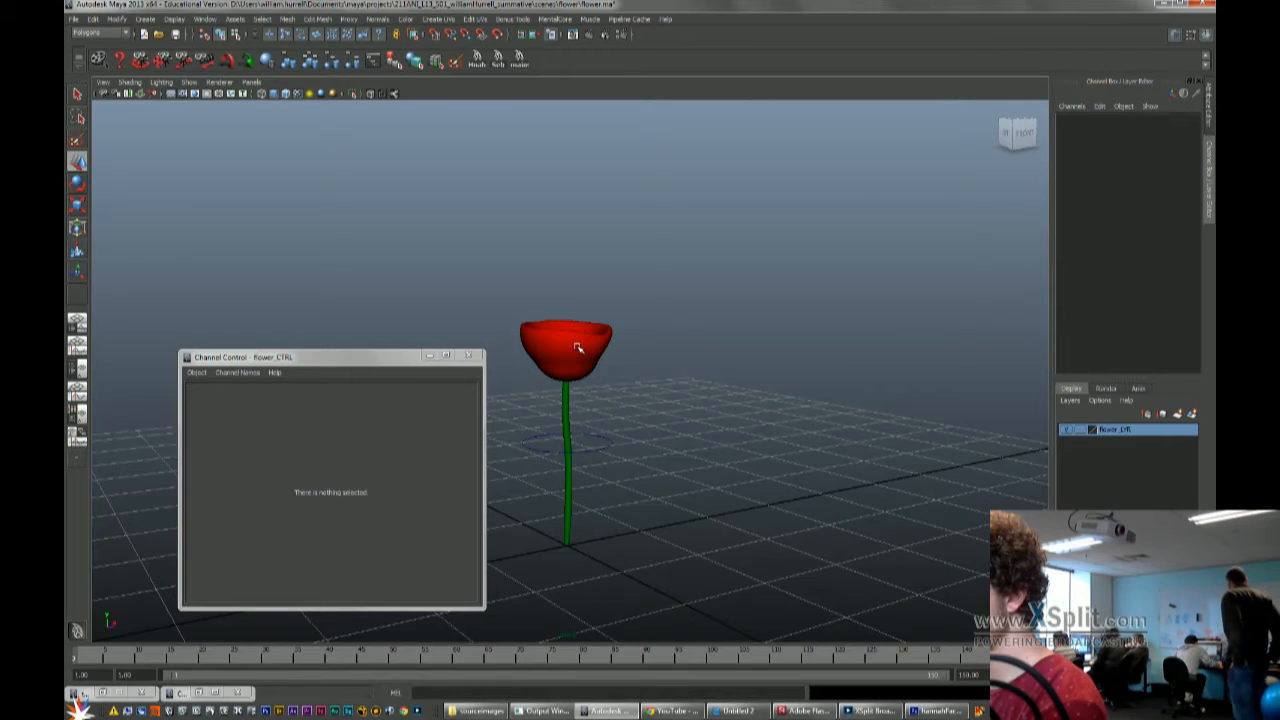
pyautogui.click(1081, 431)
pyautogui.click(1081, 431)
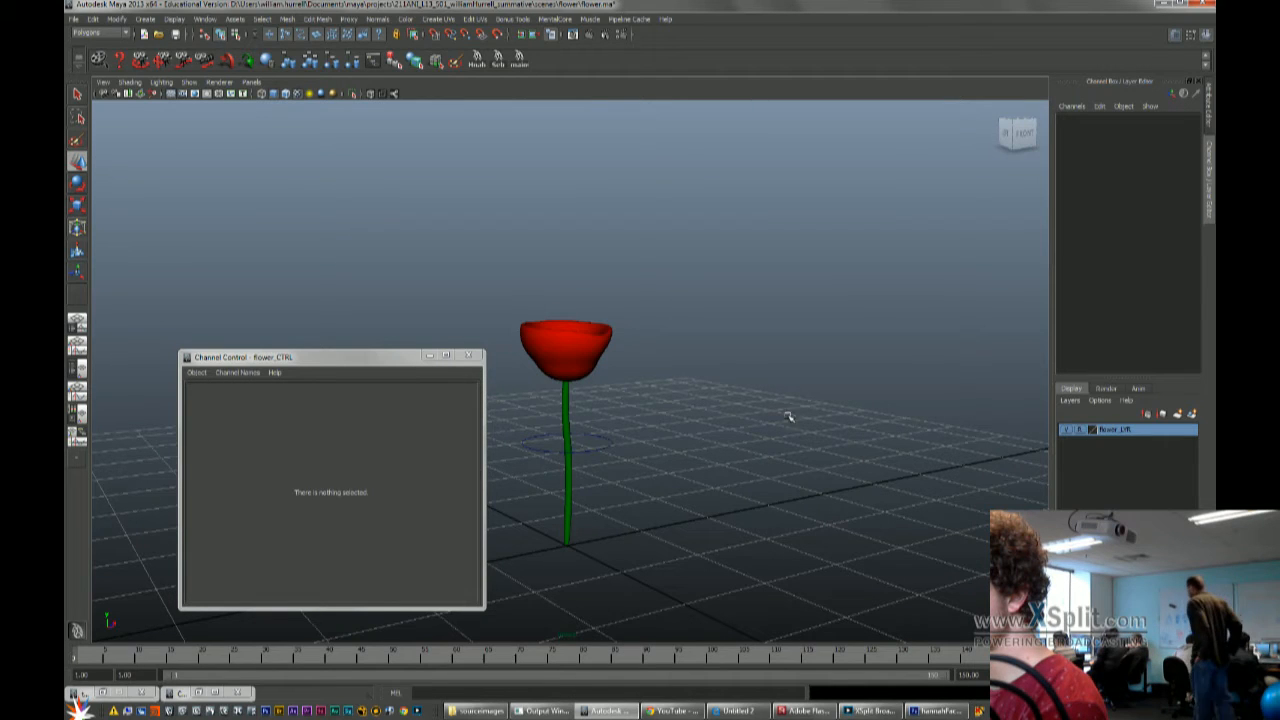
# Test flower_CTRL's Flower Visibility attribute by setting it to 0 and back to 1
pyautogui.click(606, 446)
pyautogui.click(1166, 225)
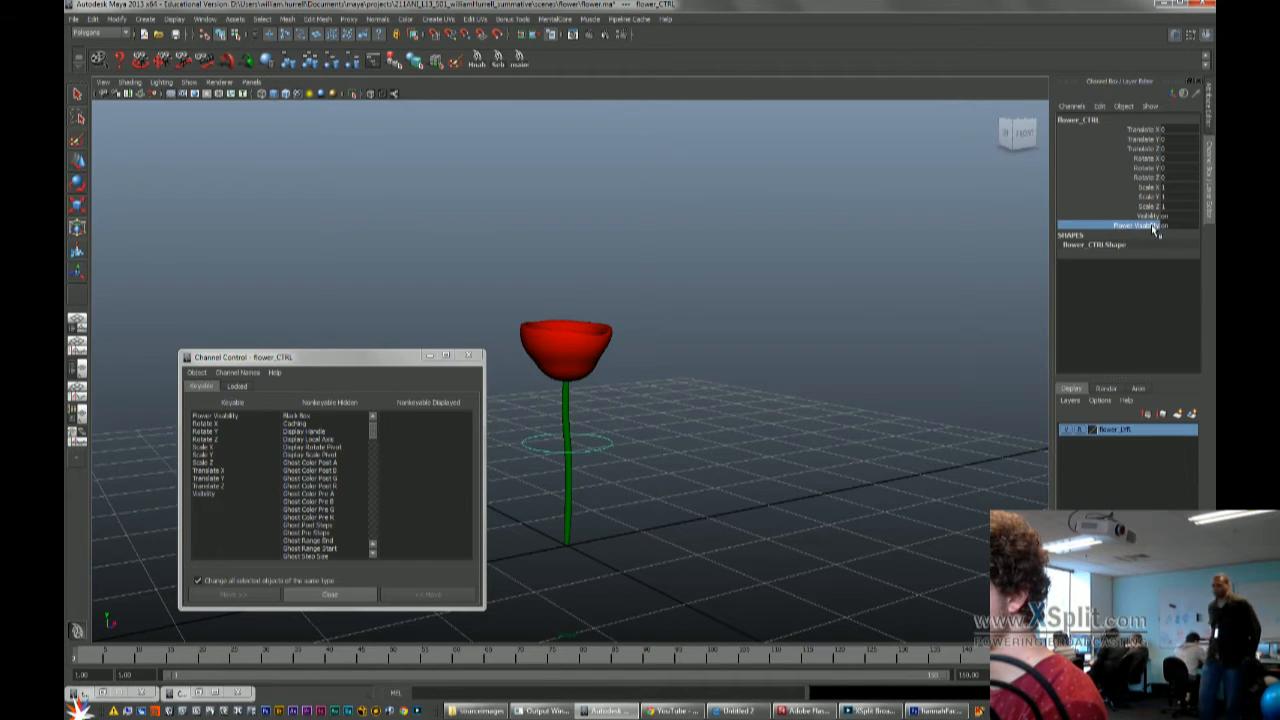
pyautogui.write('0')
pyautogui.press('Return')
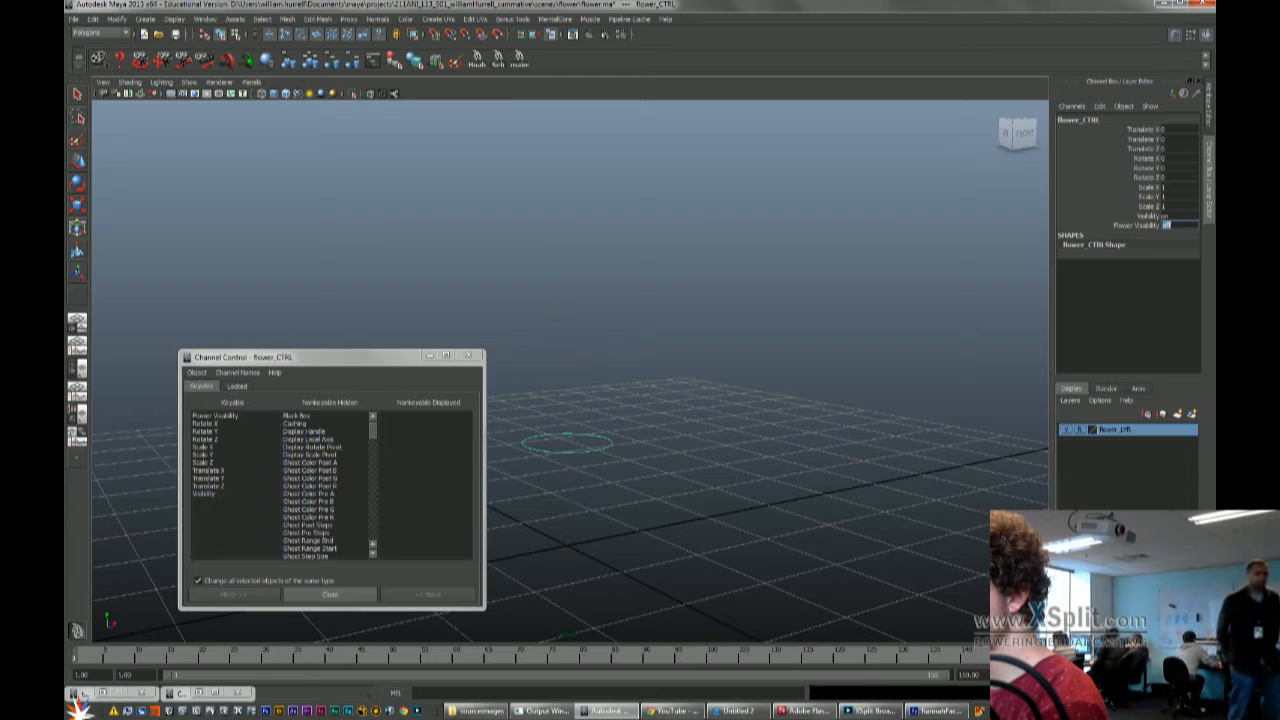
pyautogui.write('1')
pyautogui.press('Return')
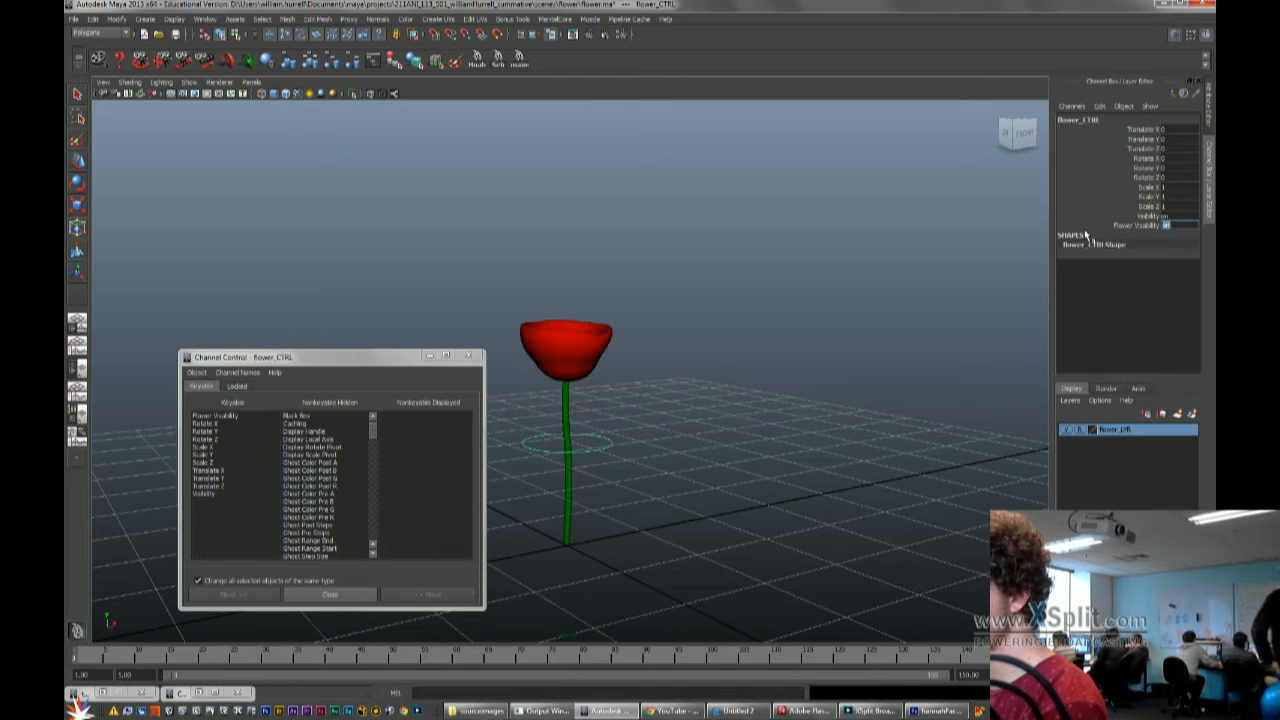
# Deselect flower_CTRL, close the Channel Control window, save the flower scene and reopen the recent two-character summative V001 scene
pyautogui.click(766, 369)
pyautogui.click(470, 355)
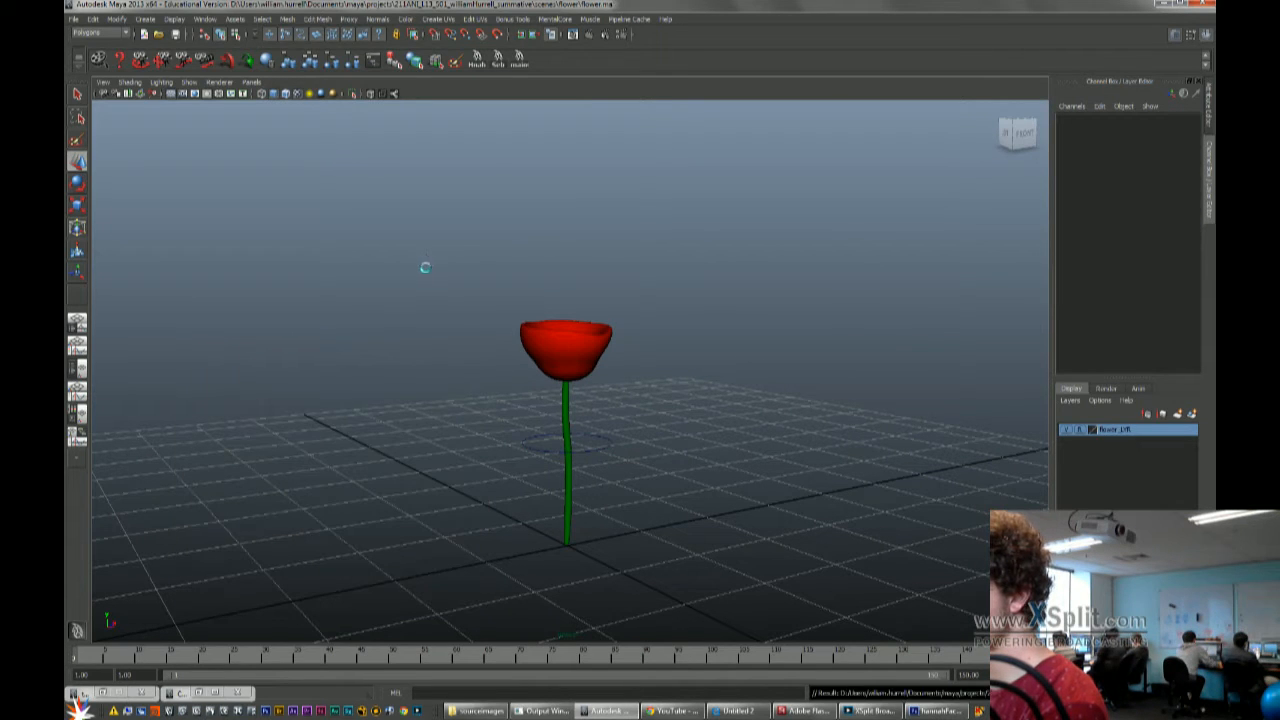
pyautogui.click(73, 18)
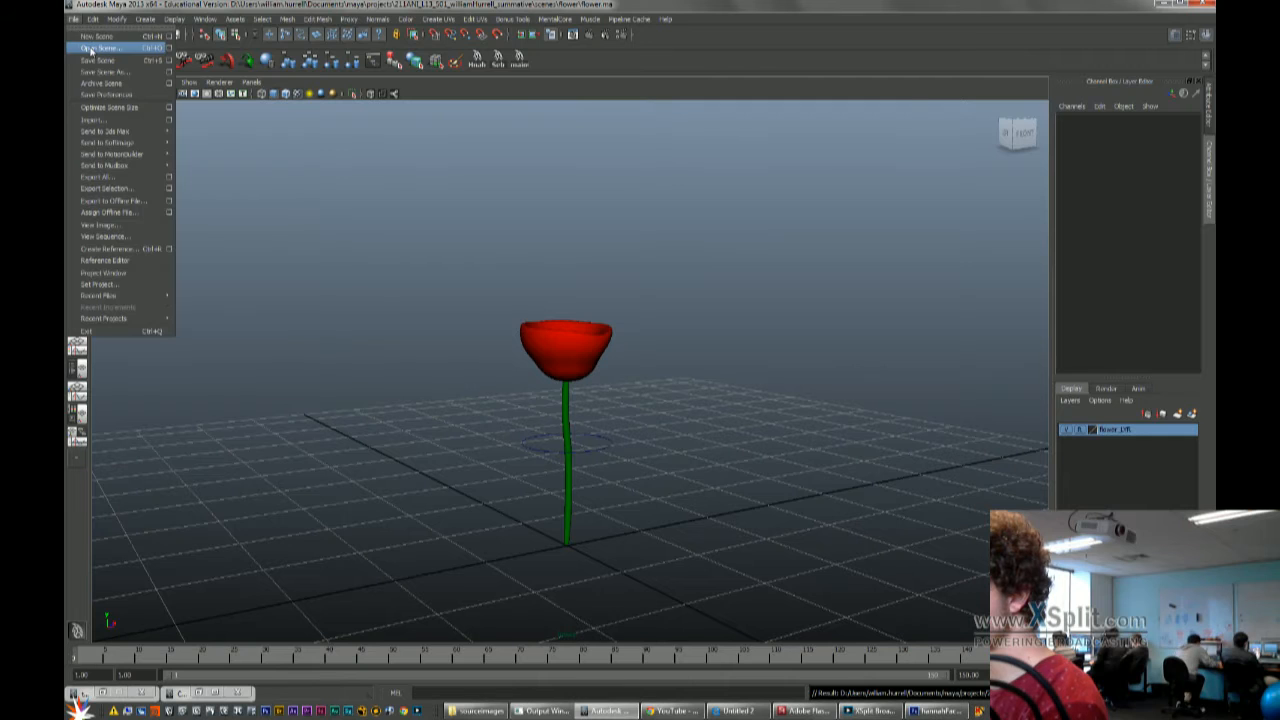
pyautogui.moveTo(160, 300)
pyautogui.click(289, 307)
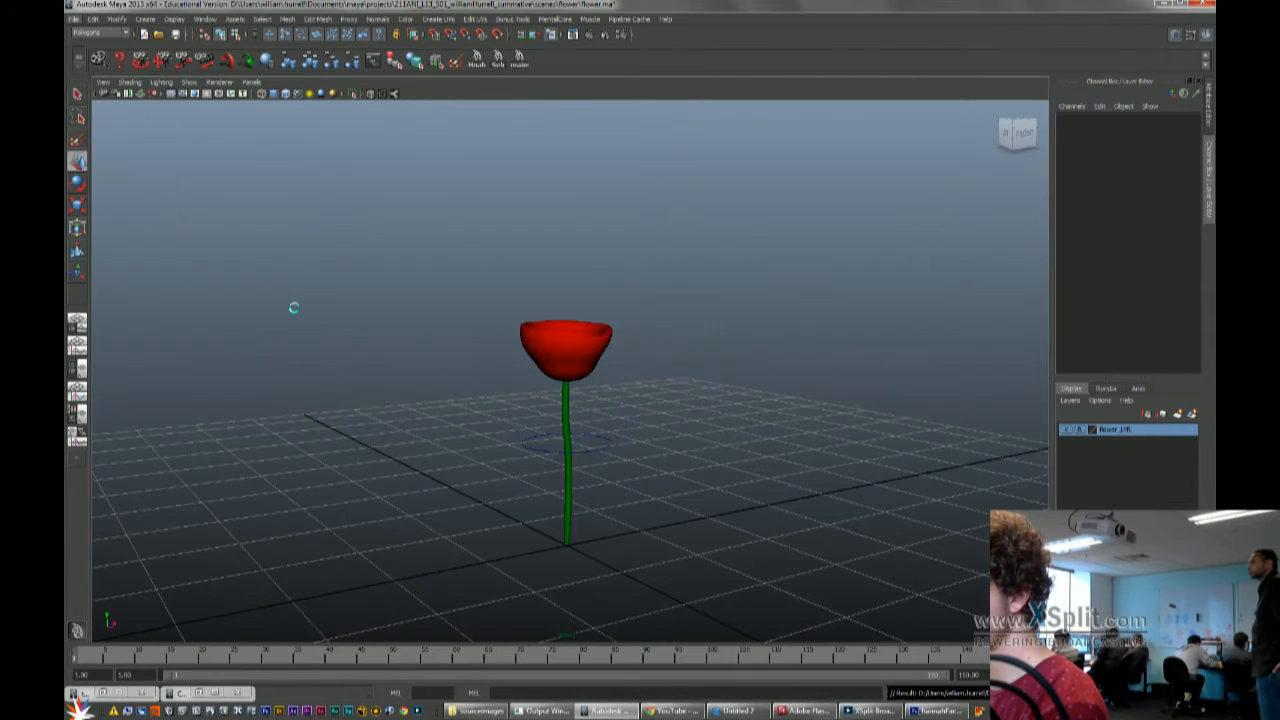
pyautogui.click(600, 364)
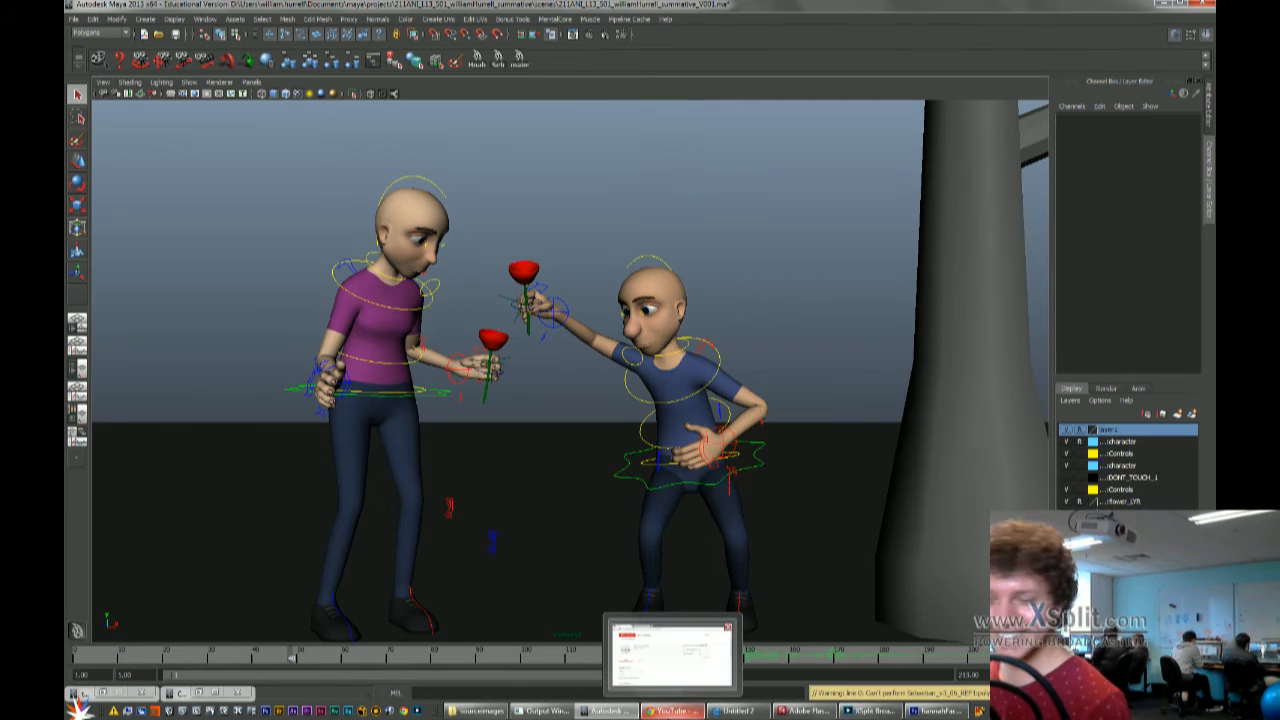
pyautogui.click(670, 711)
pyautogui.scroll(-10, 655, 455)
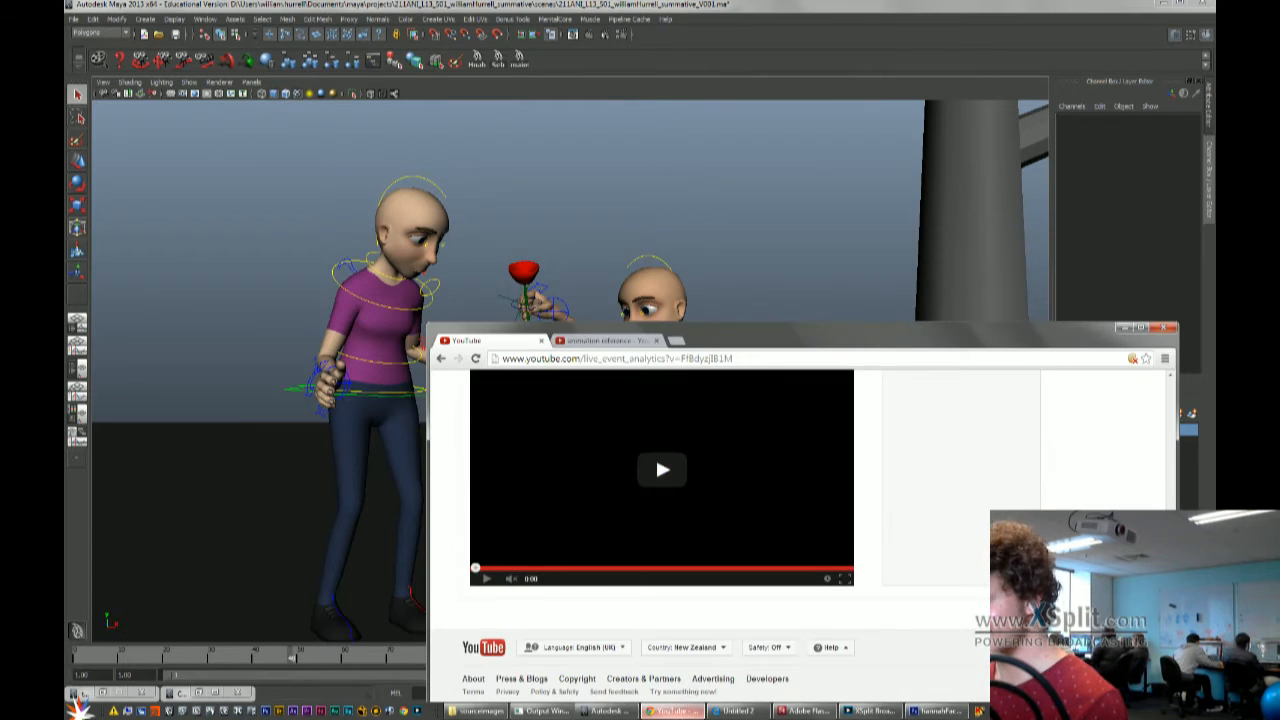
pyautogui.click(670, 711)
pyautogui.moveTo(932, 712)
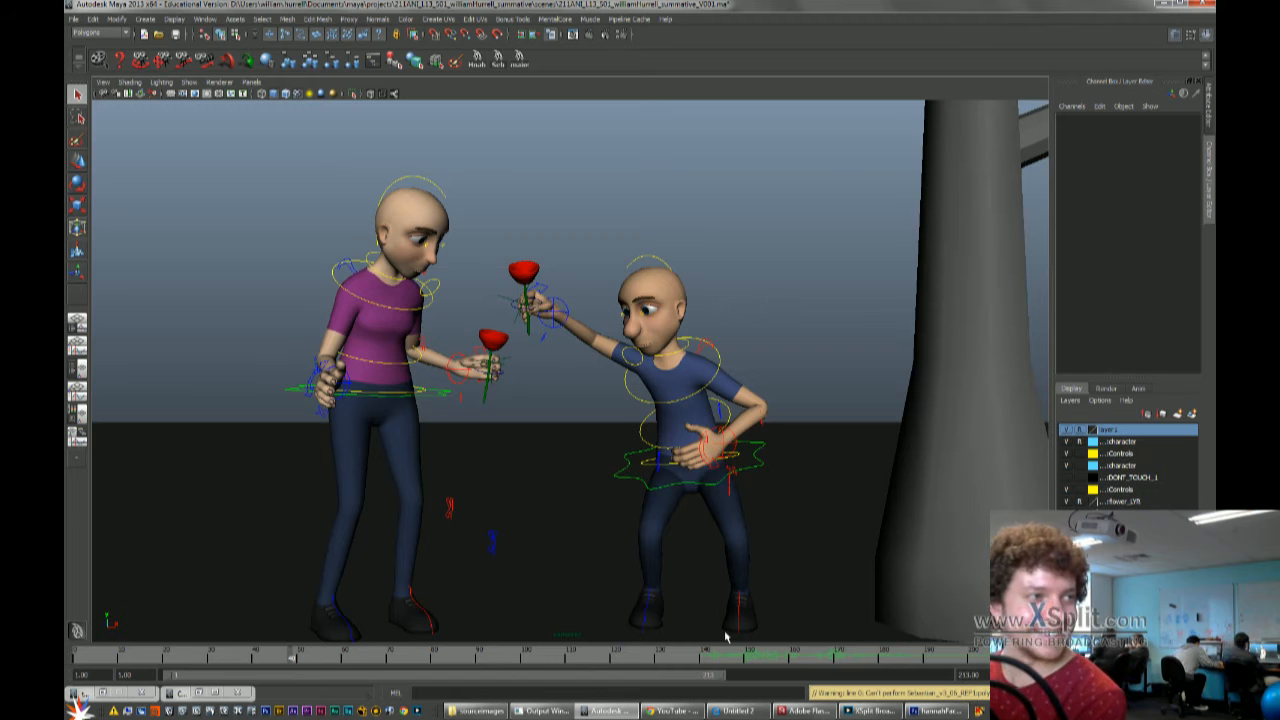
pyautogui.moveTo(449, 712)
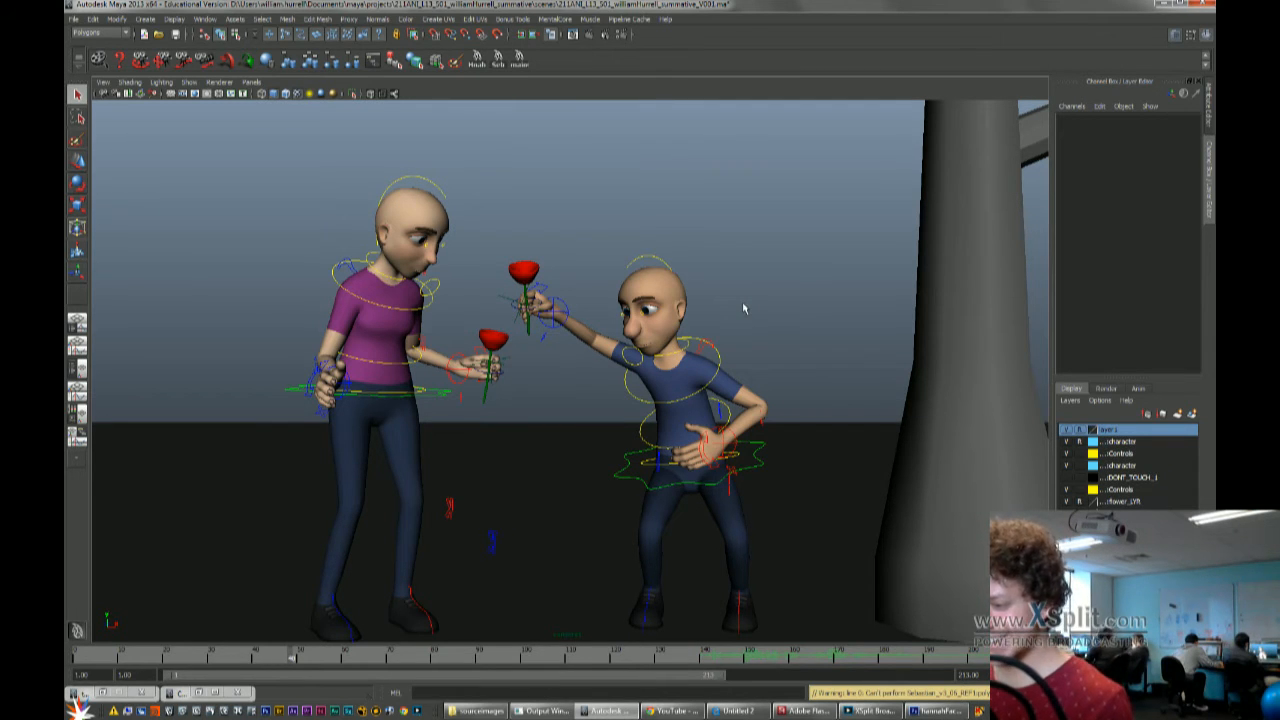
# Save the two-character scene and accept the student version notice
pyautogui.hotkey('ctrl', 's')
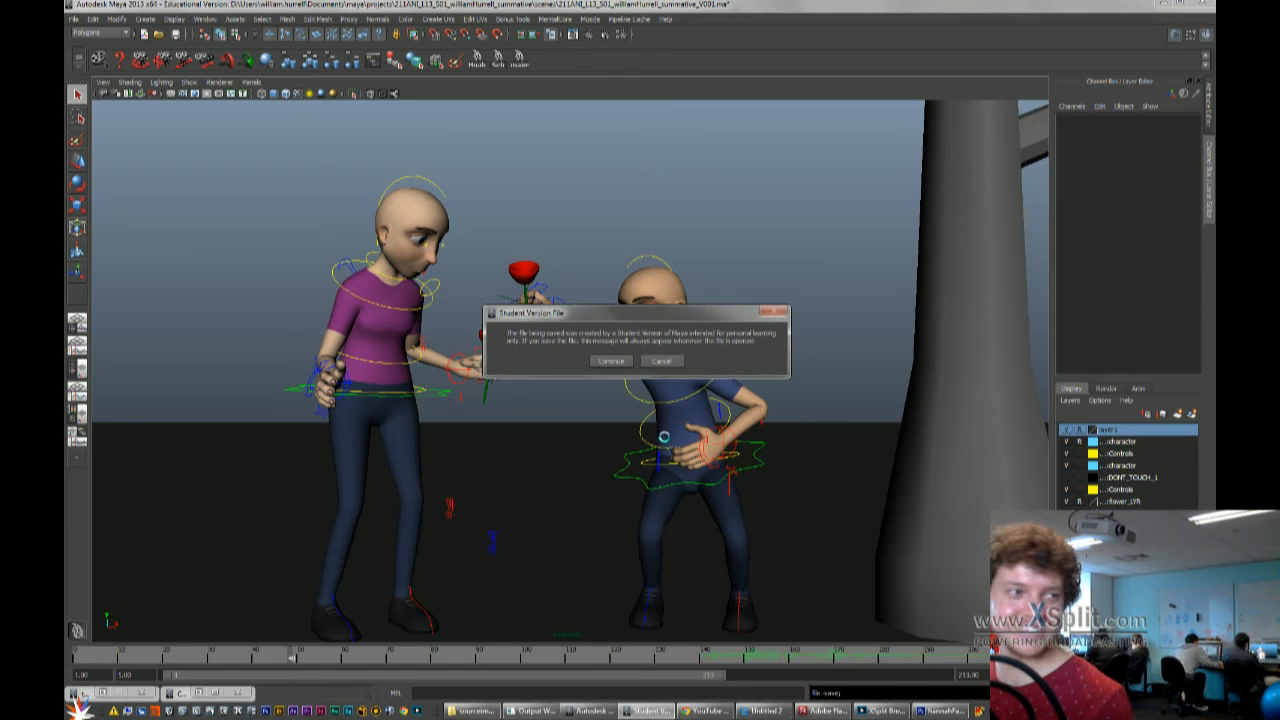
pyautogui.click(612, 362)
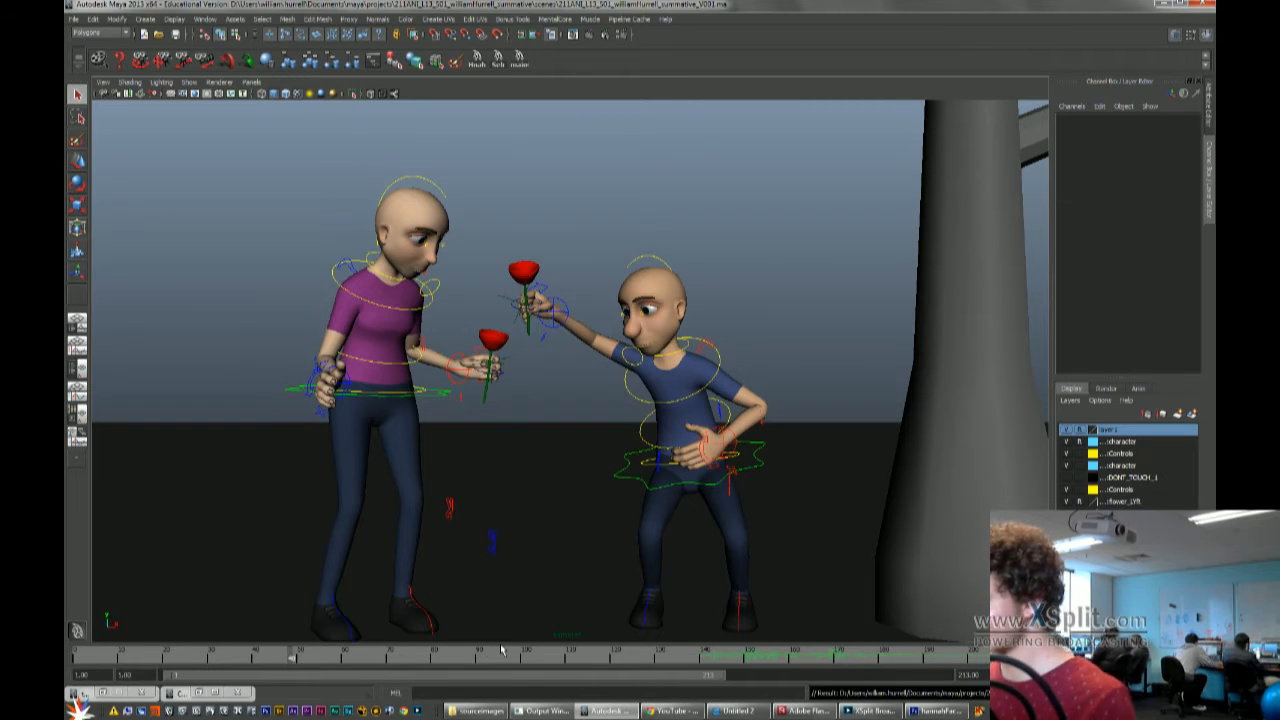
# Key Flower Visibility of flower1:flower_CTRL, the rose held by the purple-shirted character, on at frame 47 and off (0) at frame 48
pyautogui.click(502, 377)
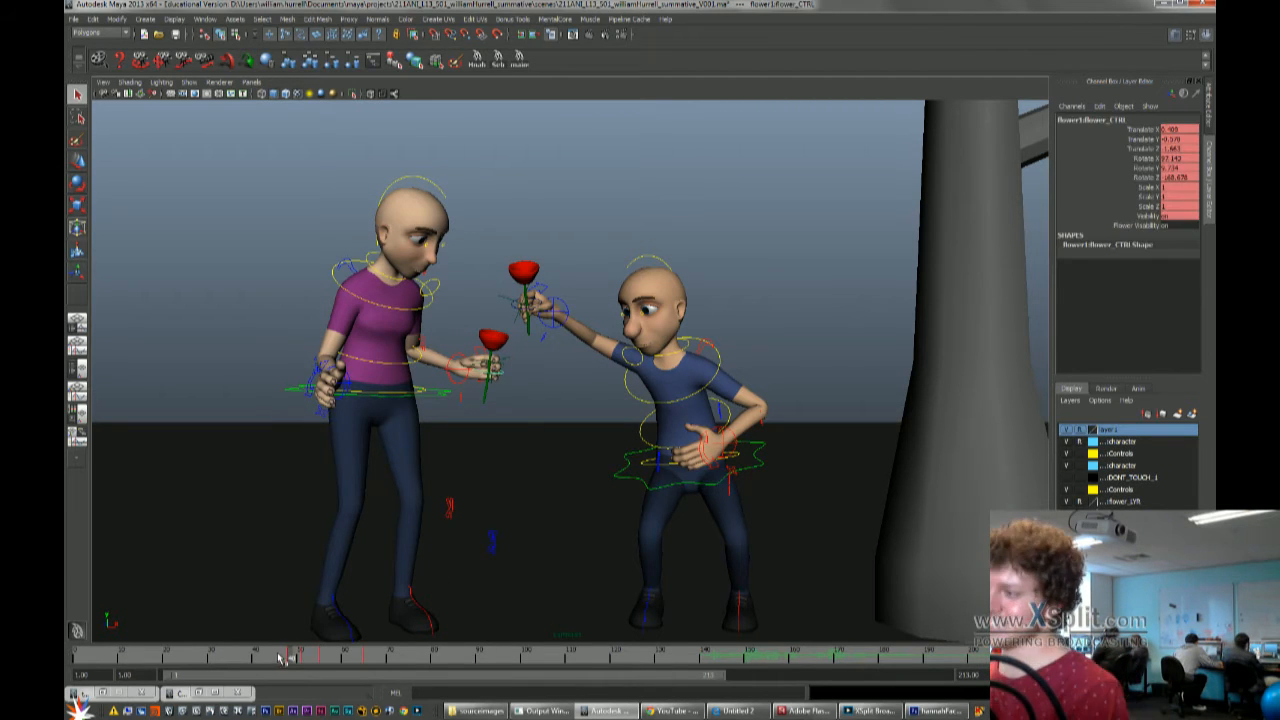
pyautogui.click(1166, 225)
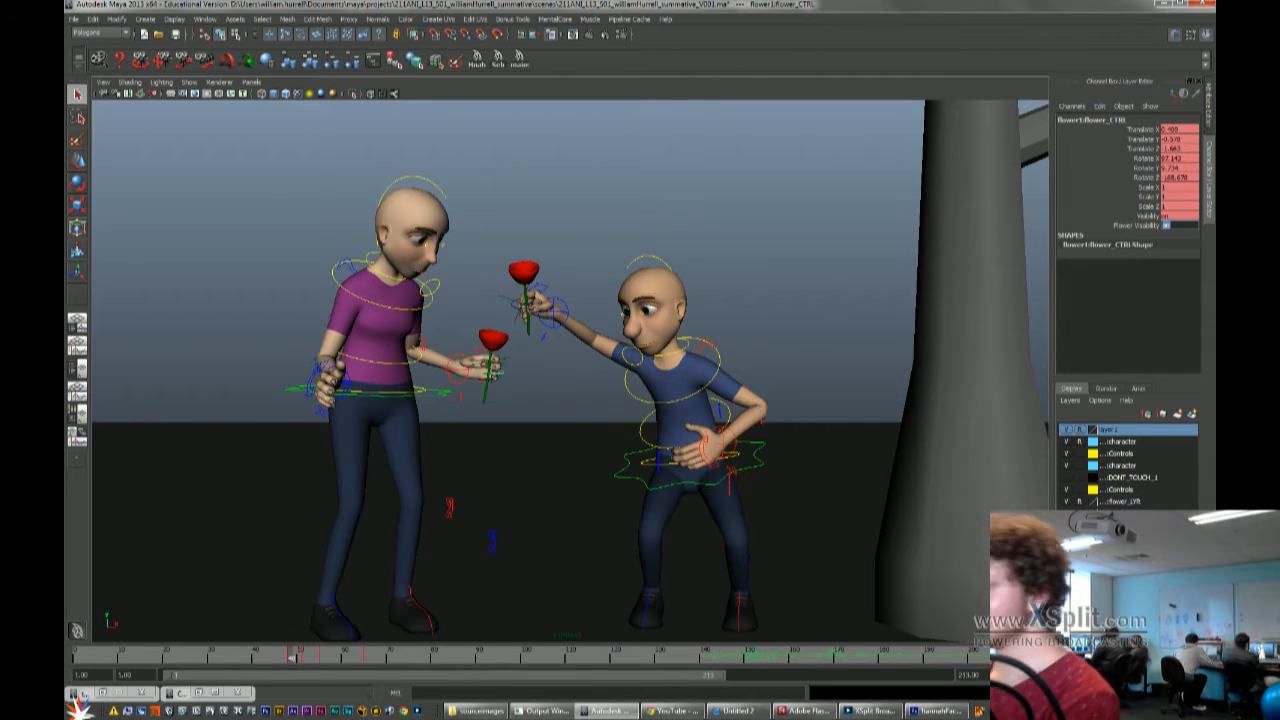
pyautogui.write('0')
pyautogui.press('Return')
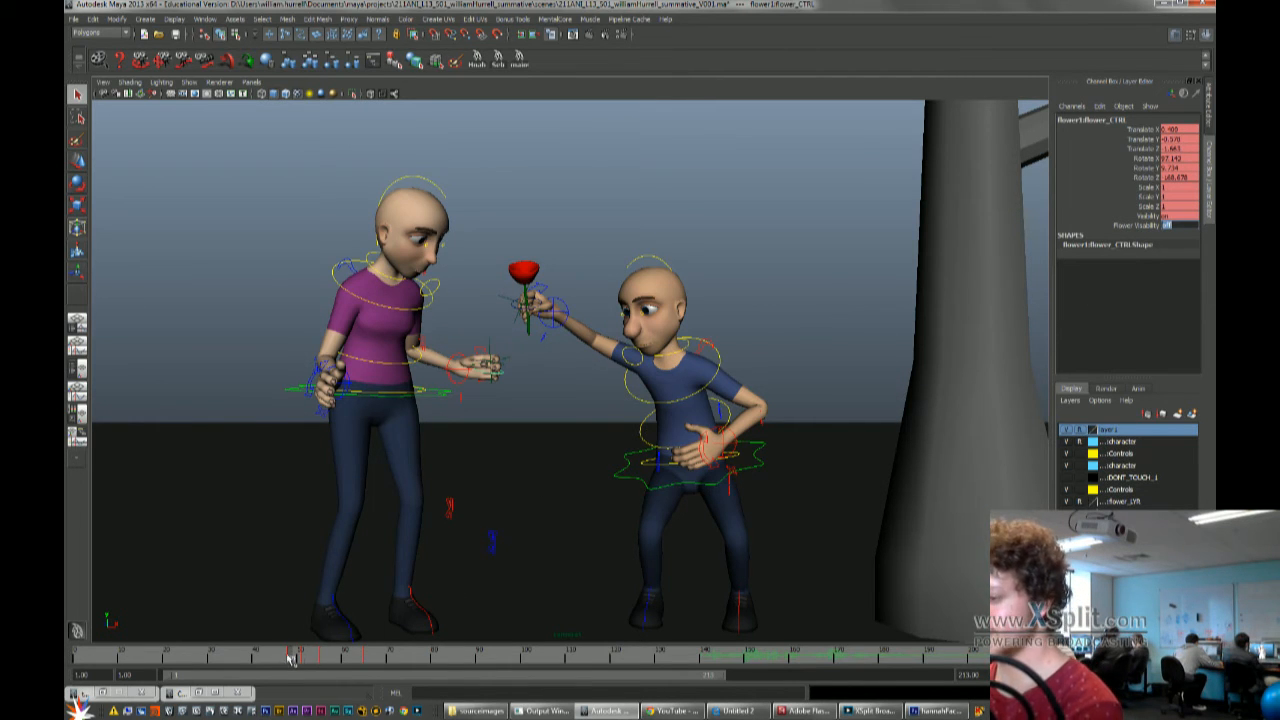
pyautogui.click(288, 660)
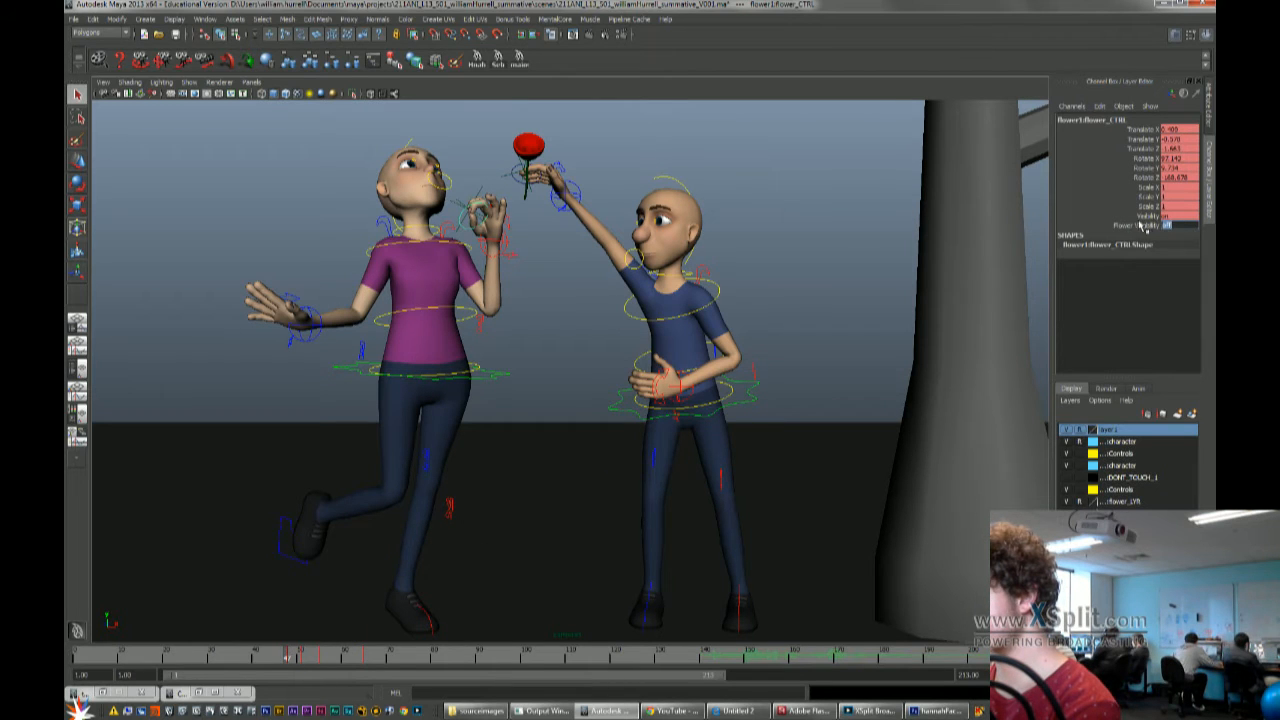
pyautogui.rightClick(1160, 228)
pyautogui.click(1154, 243)
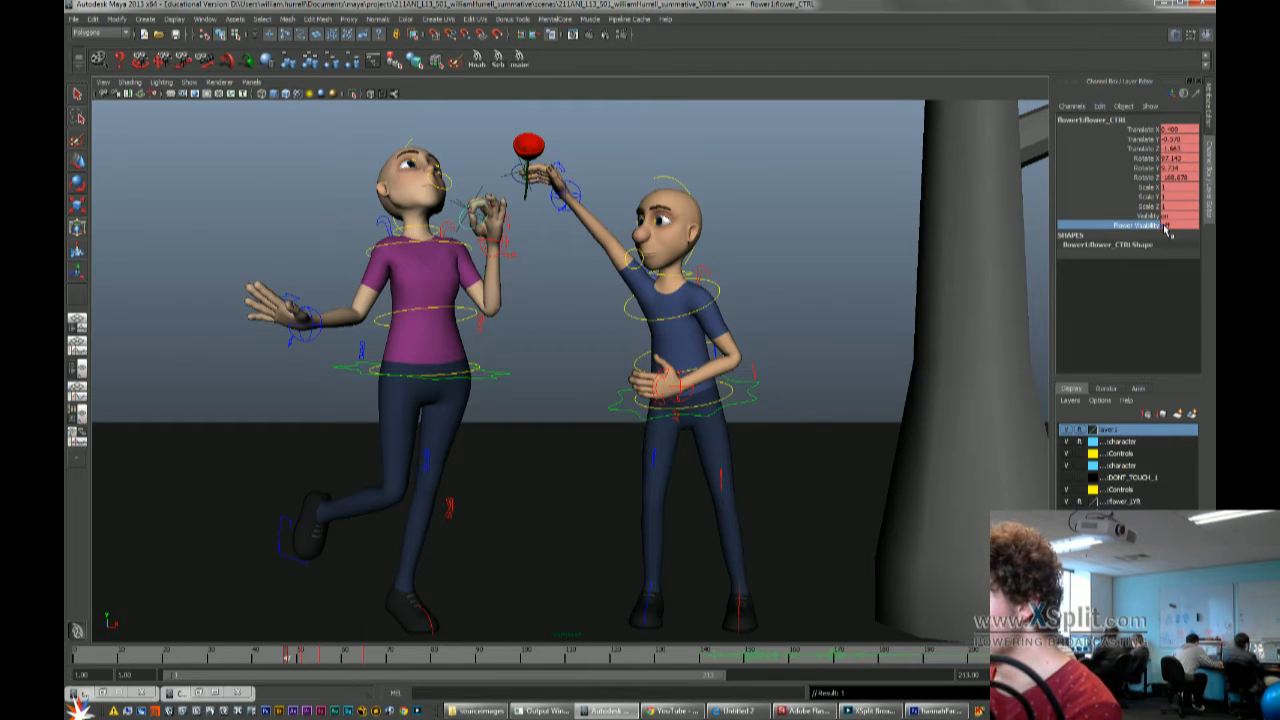
pyautogui.click(291, 660)
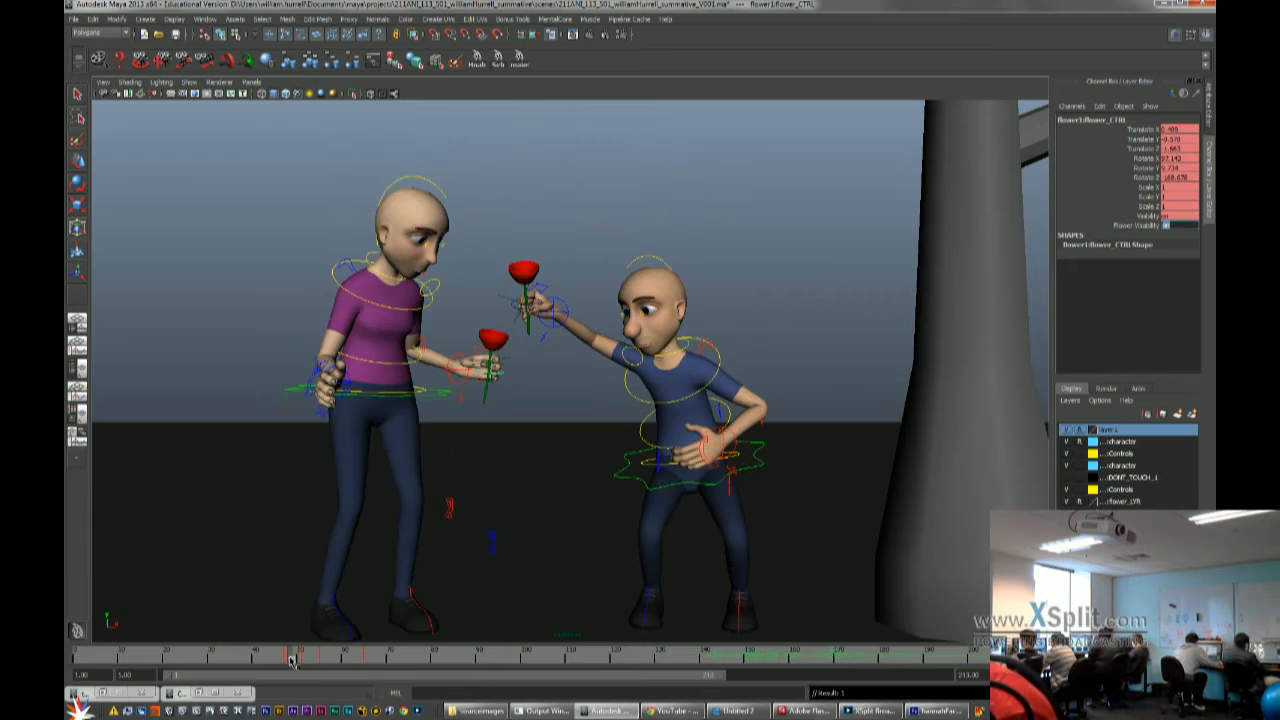
pyautogui.write('0')
pyautogui.press('Return')
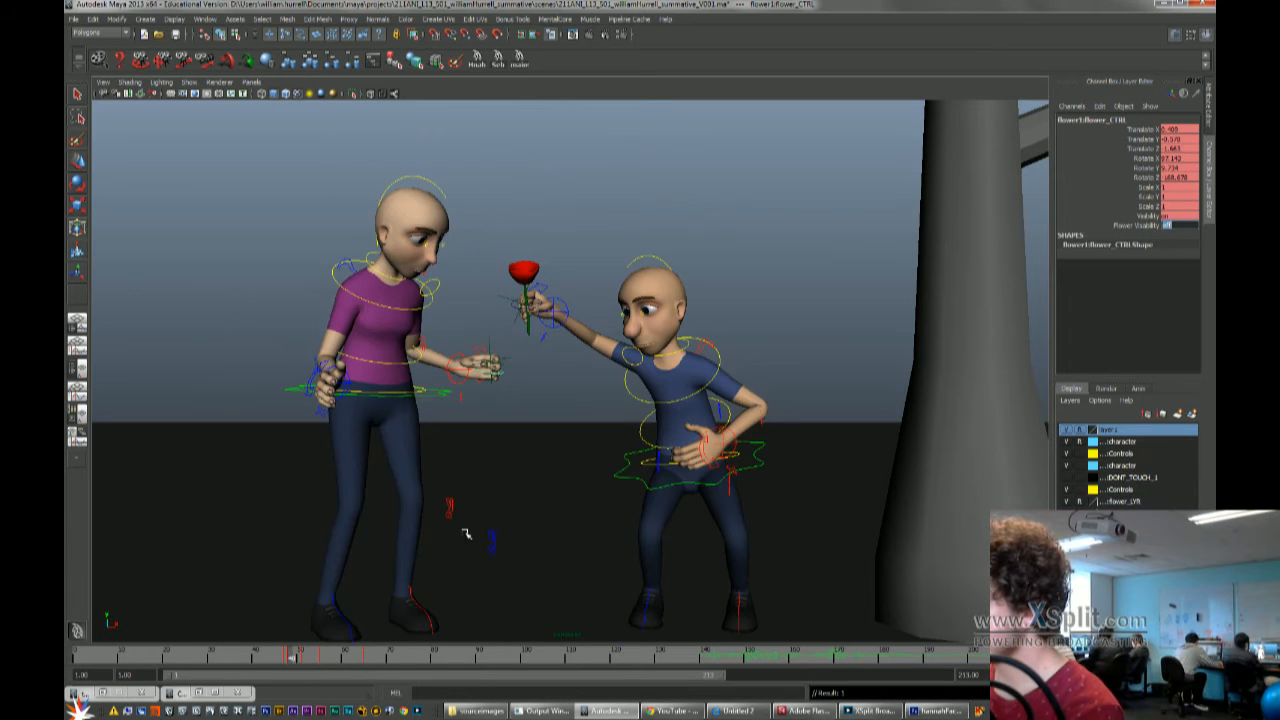
# Scrub and play the hand-off with both characters and the tree in view to check when each rose shows
pyautogui.click(305, 660)
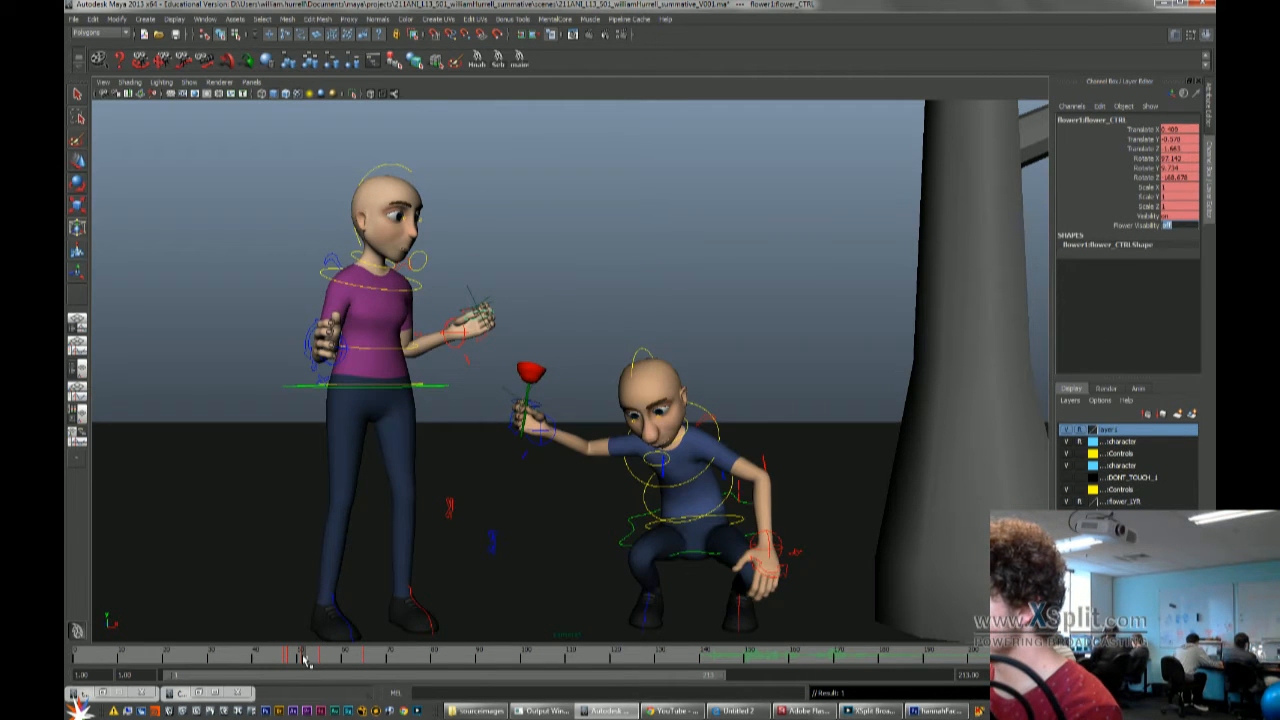
pyautogui.click(300, 659)
pyautogui.moveTo(300, 657)
pyautogui.mouseDown()
pyautogui.moveTo(424, 655)
pyautogui.moveTo(234, 650)
pyautogui.mouseUp()
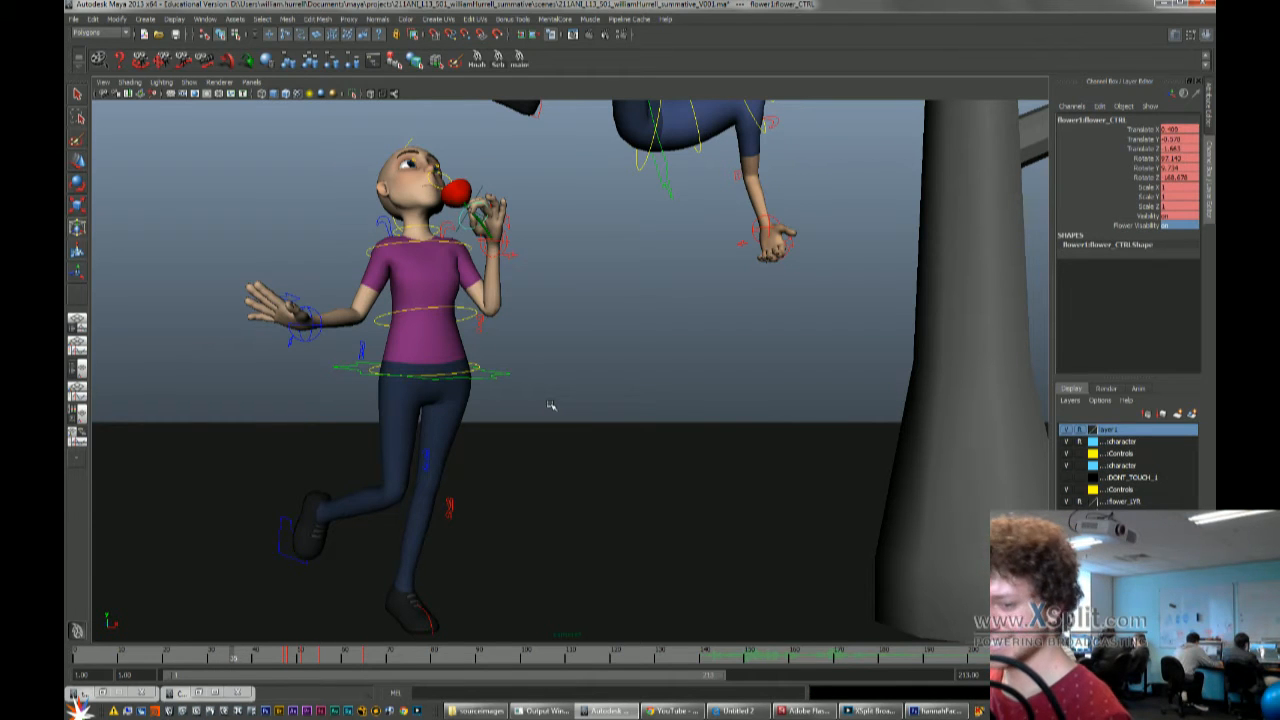
pyautogui.keyDown('alt'); pyautogui.moveTo(780, 302); pyautogui.dragTo(578, 351, button='middle'); pyautogui.keyUp('alt')
pyautogui.hotkey('alt', 'v')
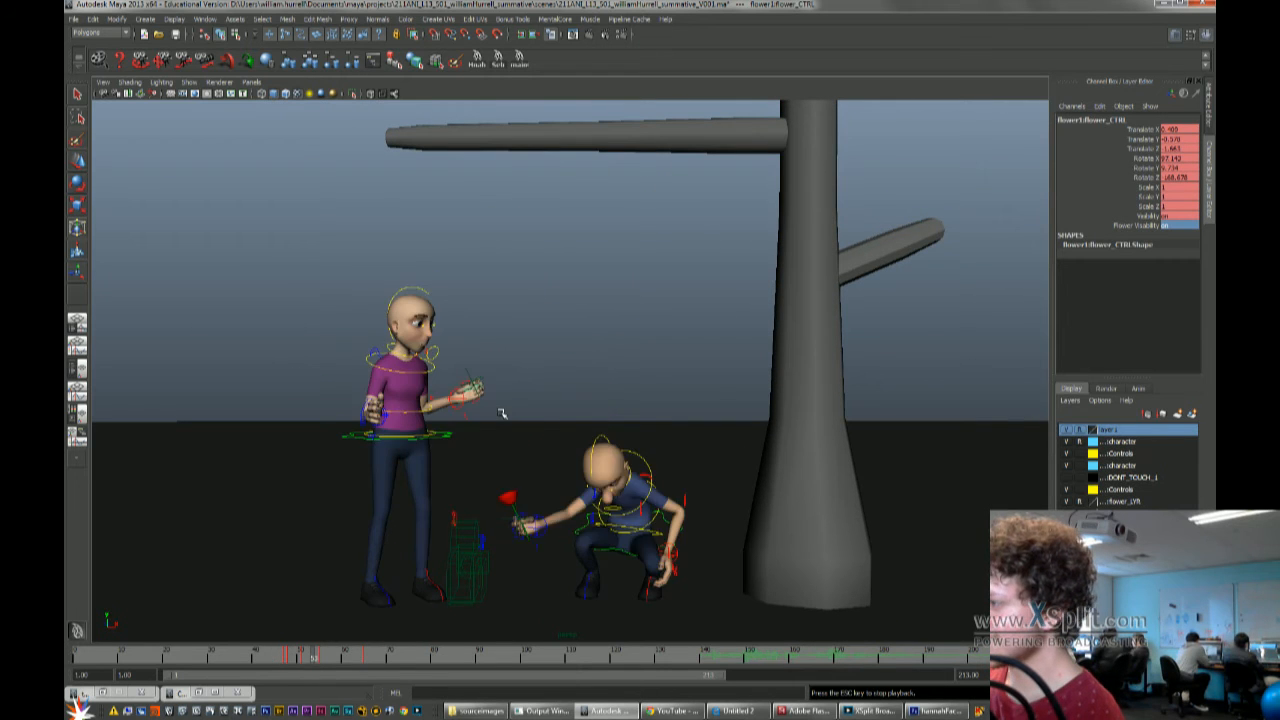
pyautogui.press('Escape')
pyautogui.click(184, 655)
pyautogui.moveTo(184, 655); pyautogui.dragTo(268, 655)
# Key Flower Visibility of flower2:flower_CTRL, the rose held by the blue-shirted character, on at frame 48 and off (0) at frame 47
pyautogui.press('q')
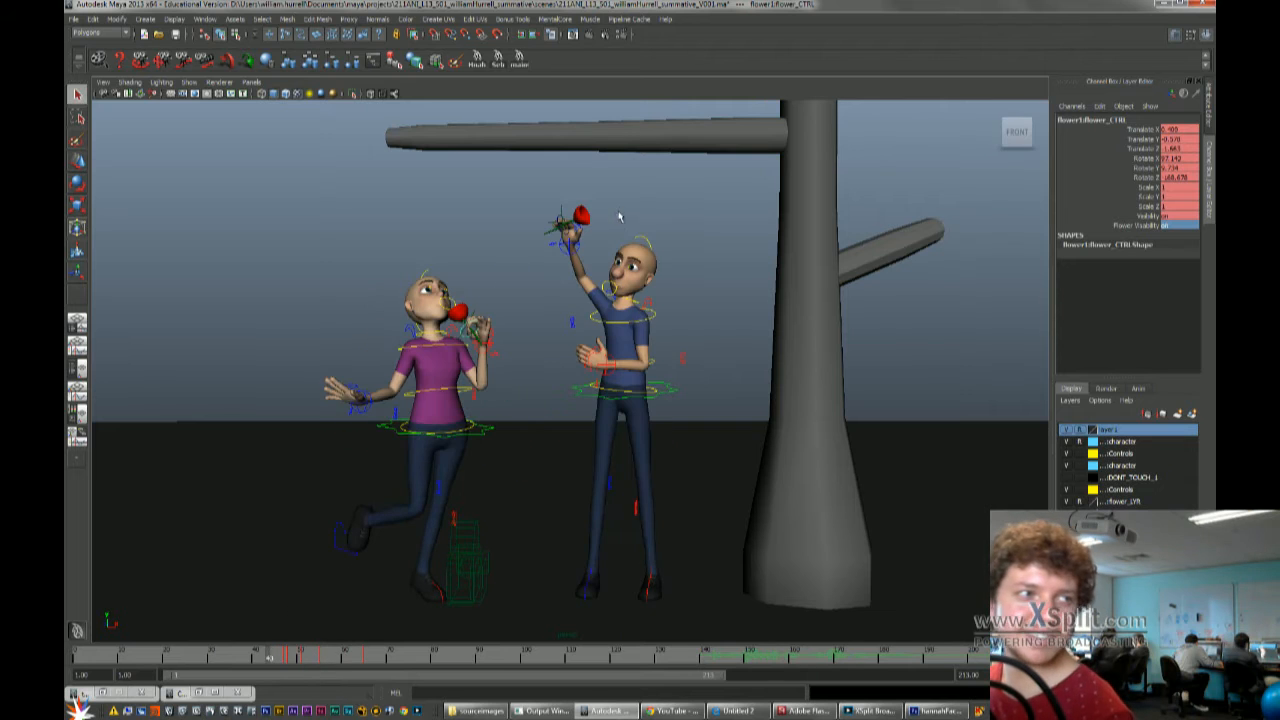
pyautogui.click(561, 230)
pyautogui.press('e')
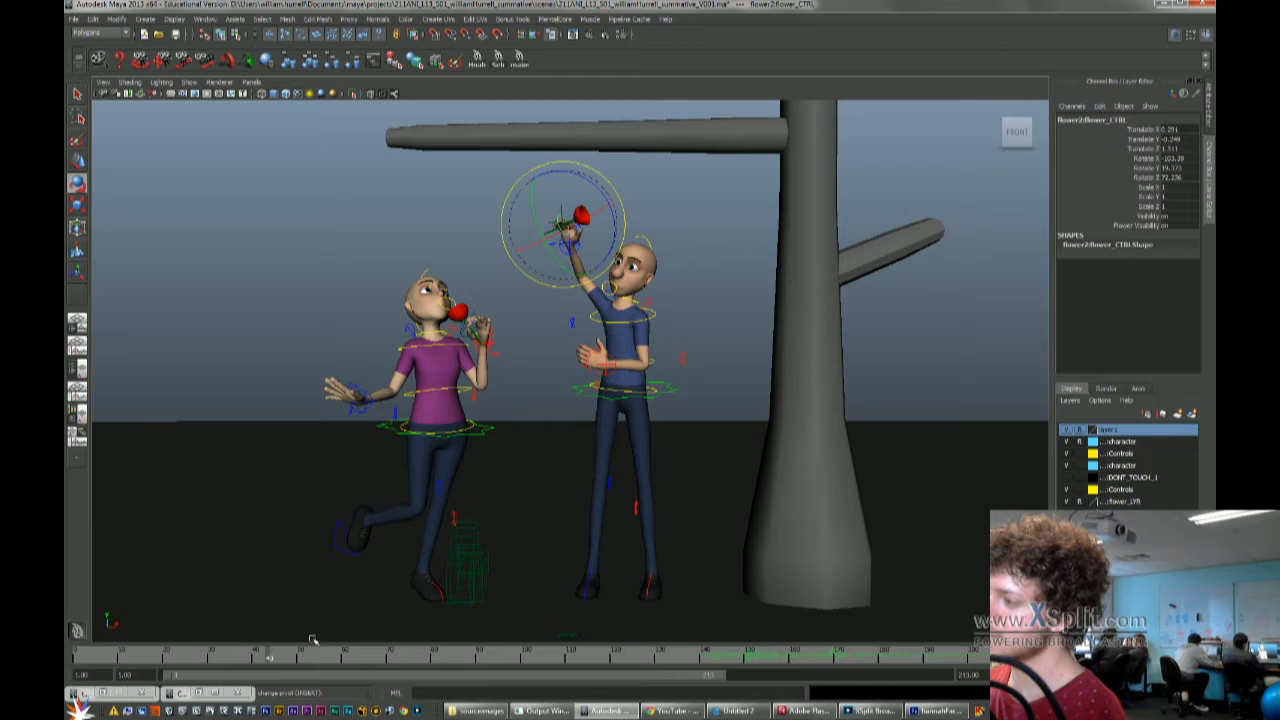
pyautogui.click(278, 658)
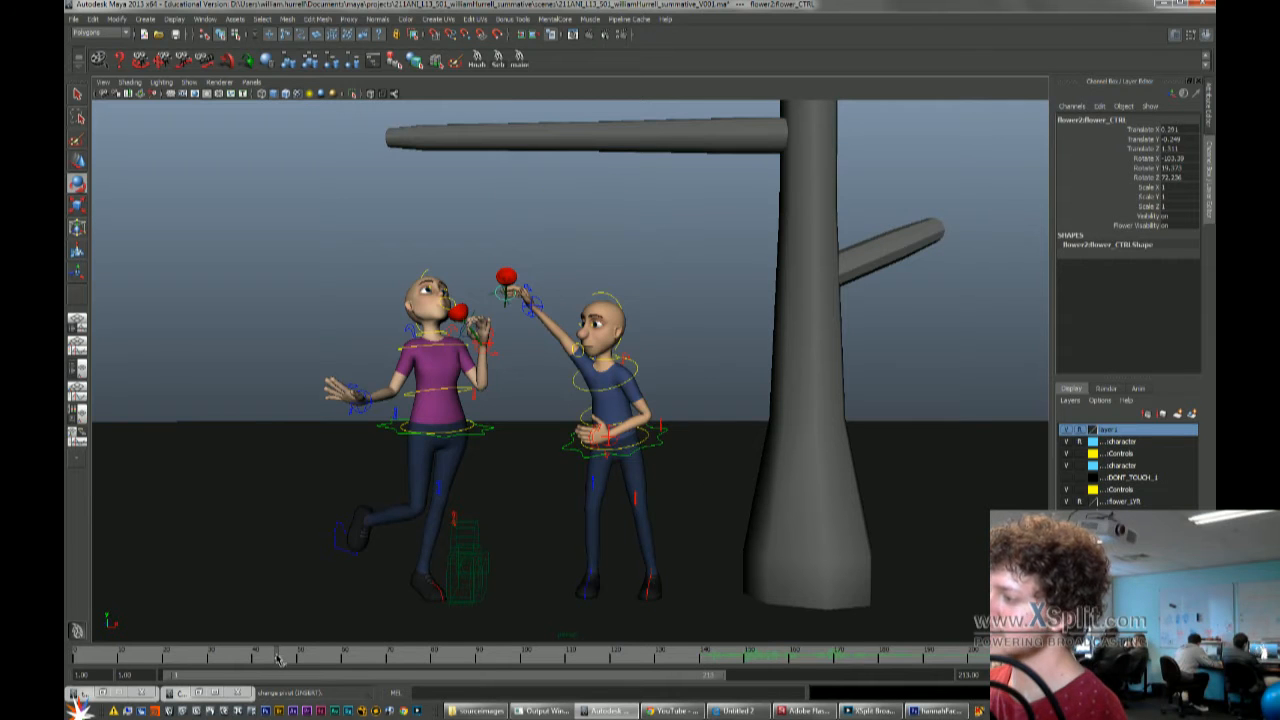
pyautogui.click(290, 658)
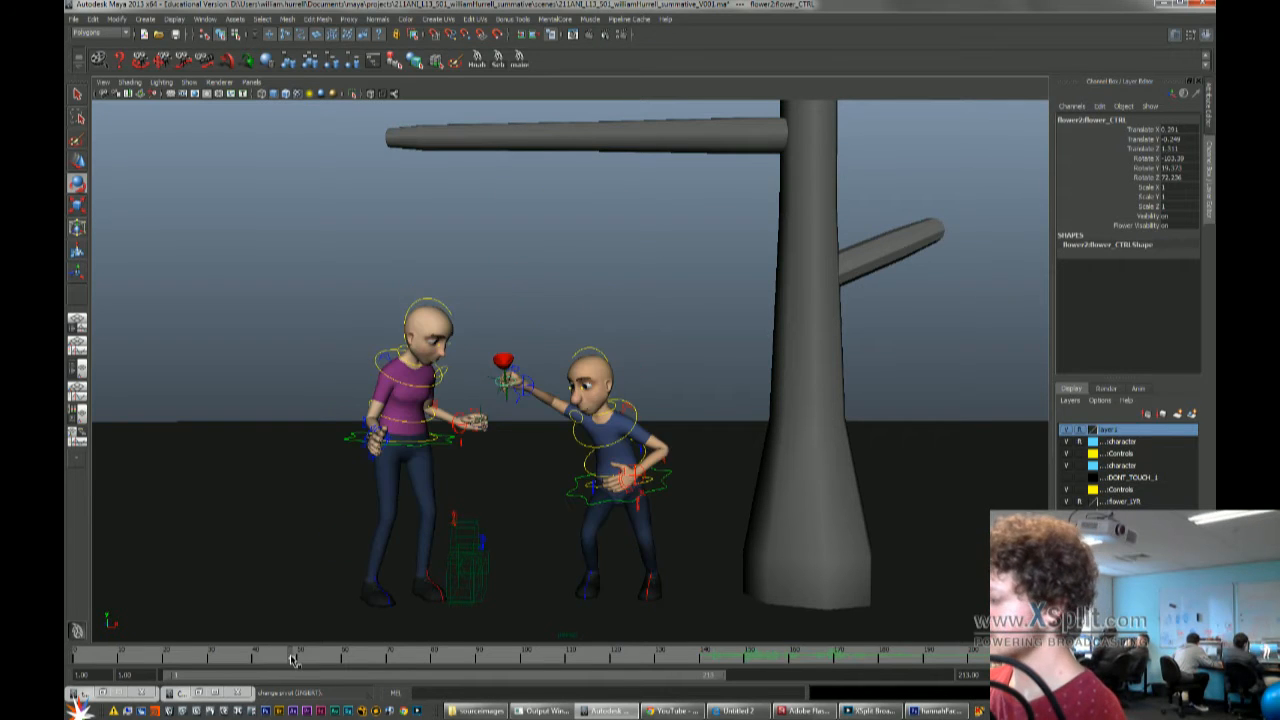
pyautogui.rightClick(1150, 228)
pyautogui.click(1148, 247)
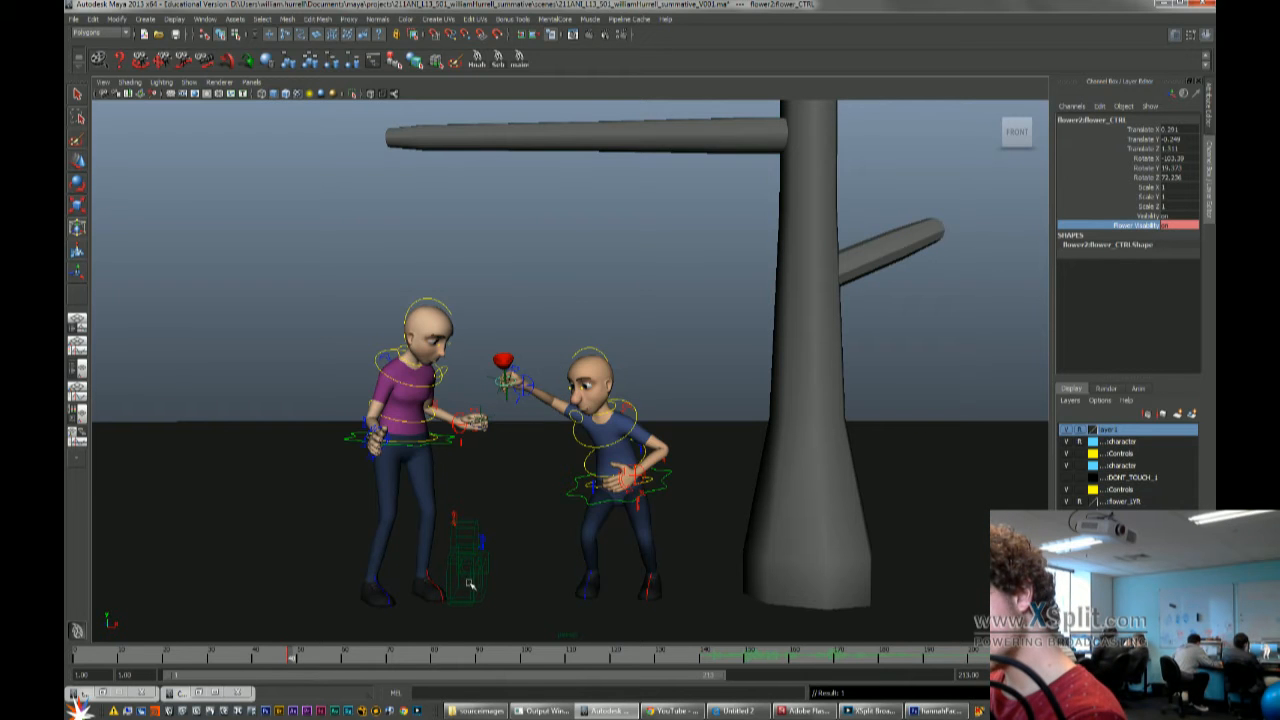
pyautogui.click(289, 657)
pyautogui.click(1183, 226)
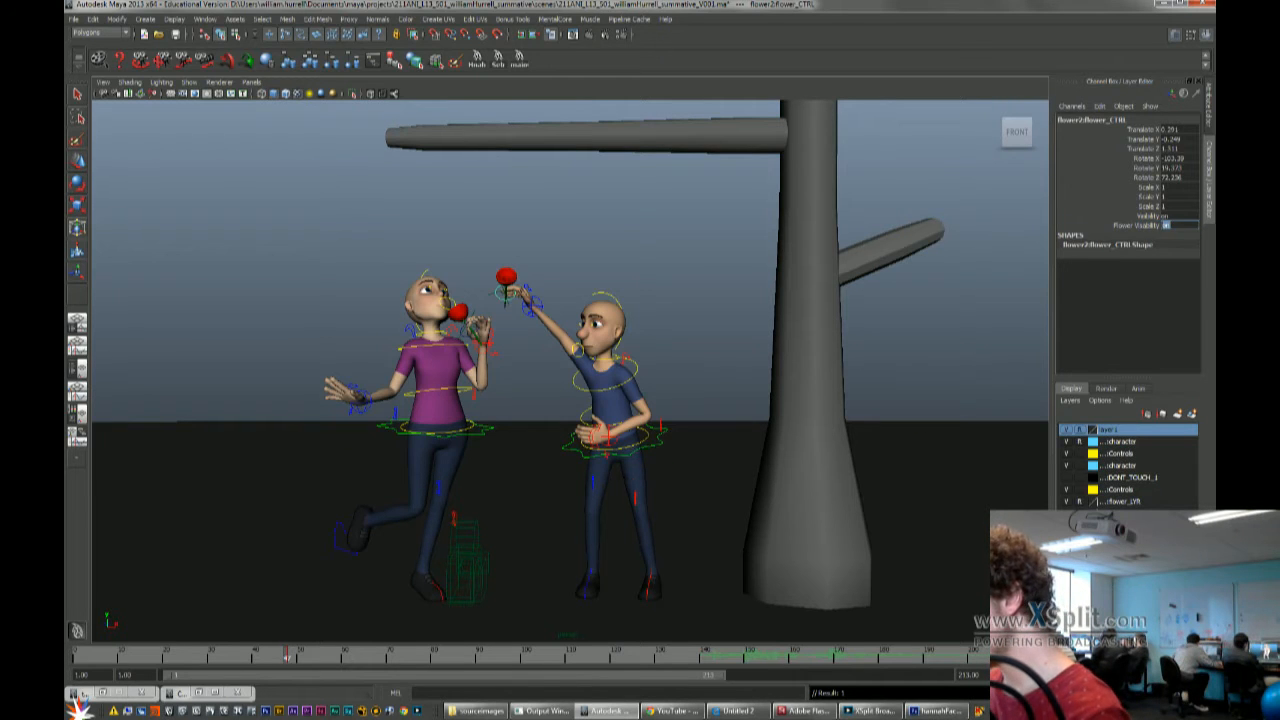
pyautogui.write('0')
pyautogui.press('Return')
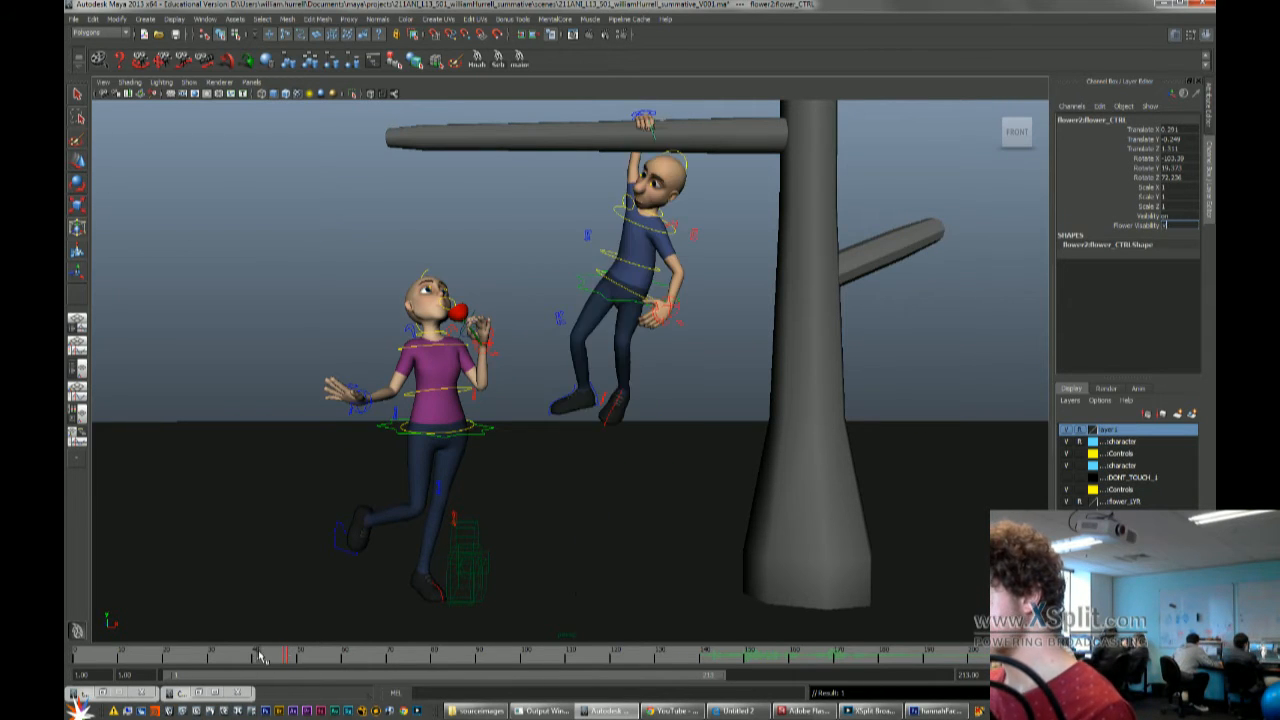
# Play the animation from several earlier frames to check the rose switching from one character's hand to the other
pyautogui.hotkey('alt', 'v')
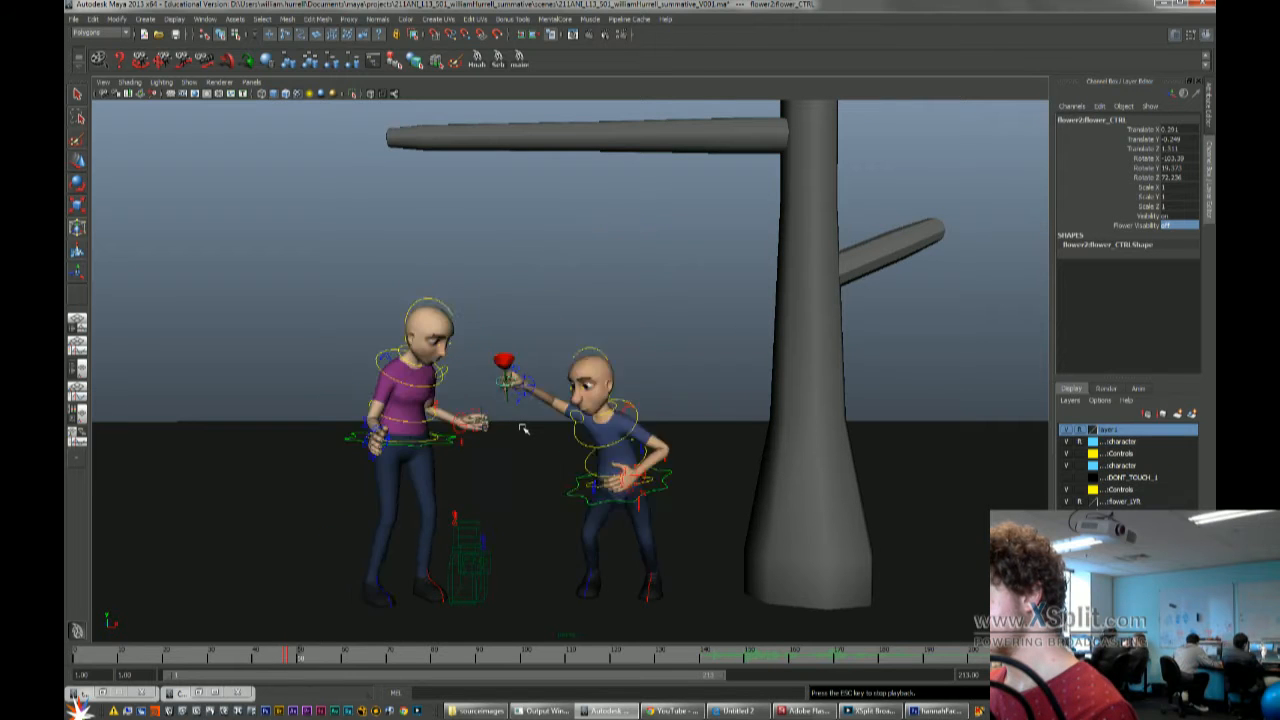
pyautogui.hotkey('alt', 'v')
pyautogui.click(183, 661)
pyautogui.hotkey('alt', 'v')
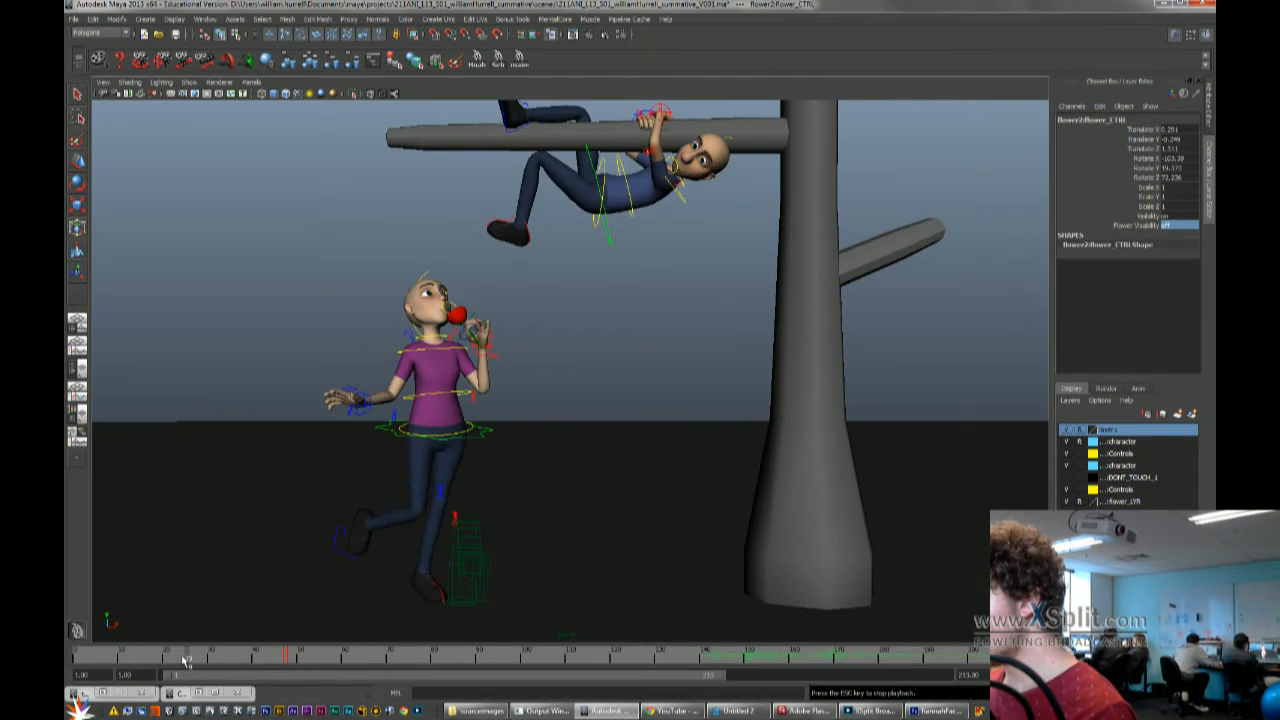
pyautogui.hotkey('alt', 'v')
pyautogui.click(104, 659)
pyautogui.hotkey('alt', 'v')
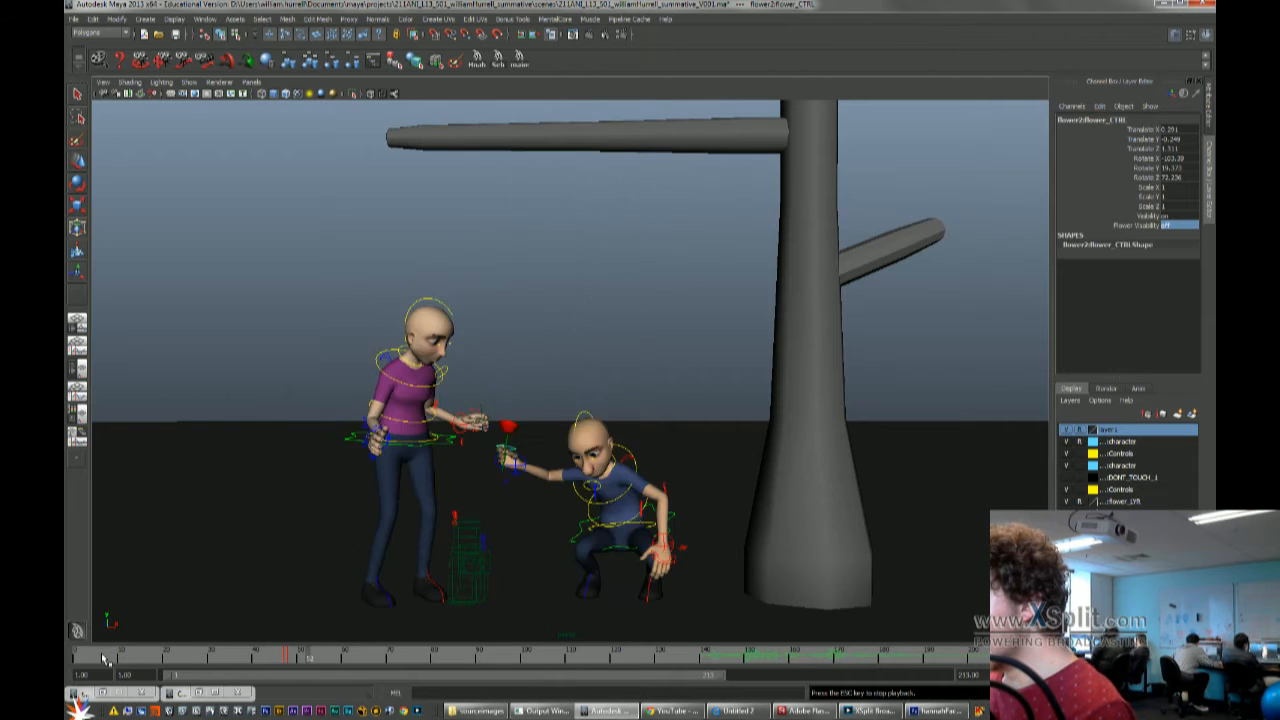
pyautogui.hotkey('alt', 'v')
# Select the blue-shirted character's R_hand_Move_ctrl and, at frame 45, move the hand along X toward the other character's rose
pyautogui.click(286, 660)
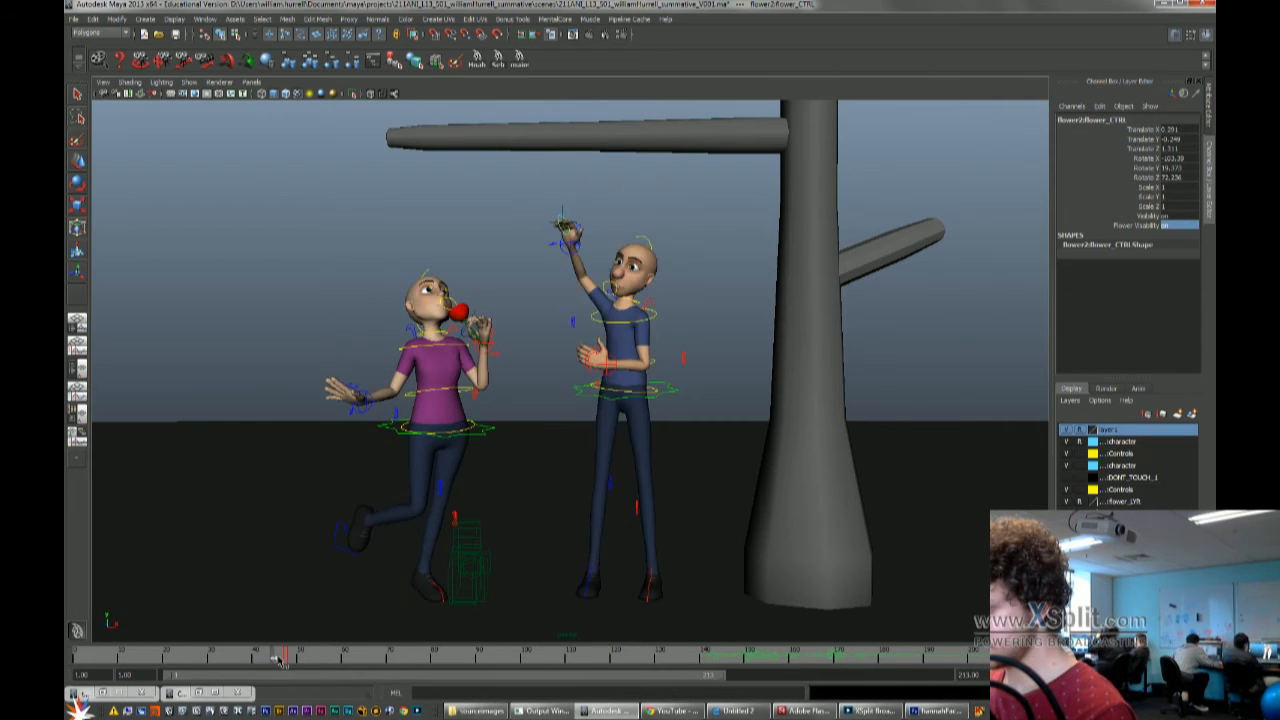
pyautogui.moveTo(286, 660)
pyautogui.mouseDown()
pyautogui.moveTo(230, 660)
pyautogui.moveTo(283, 660)
pyautogui.mouseUp()
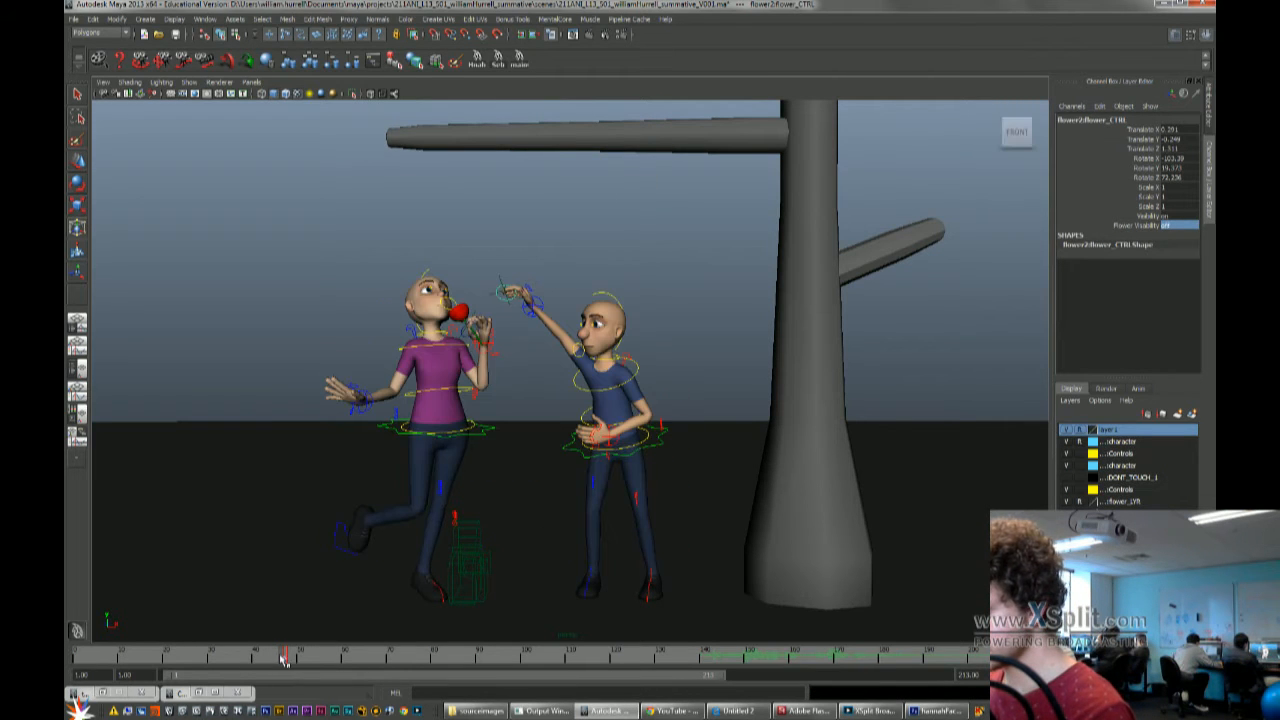
pyautogui.click(545, 312)
pyautogui.press('w')
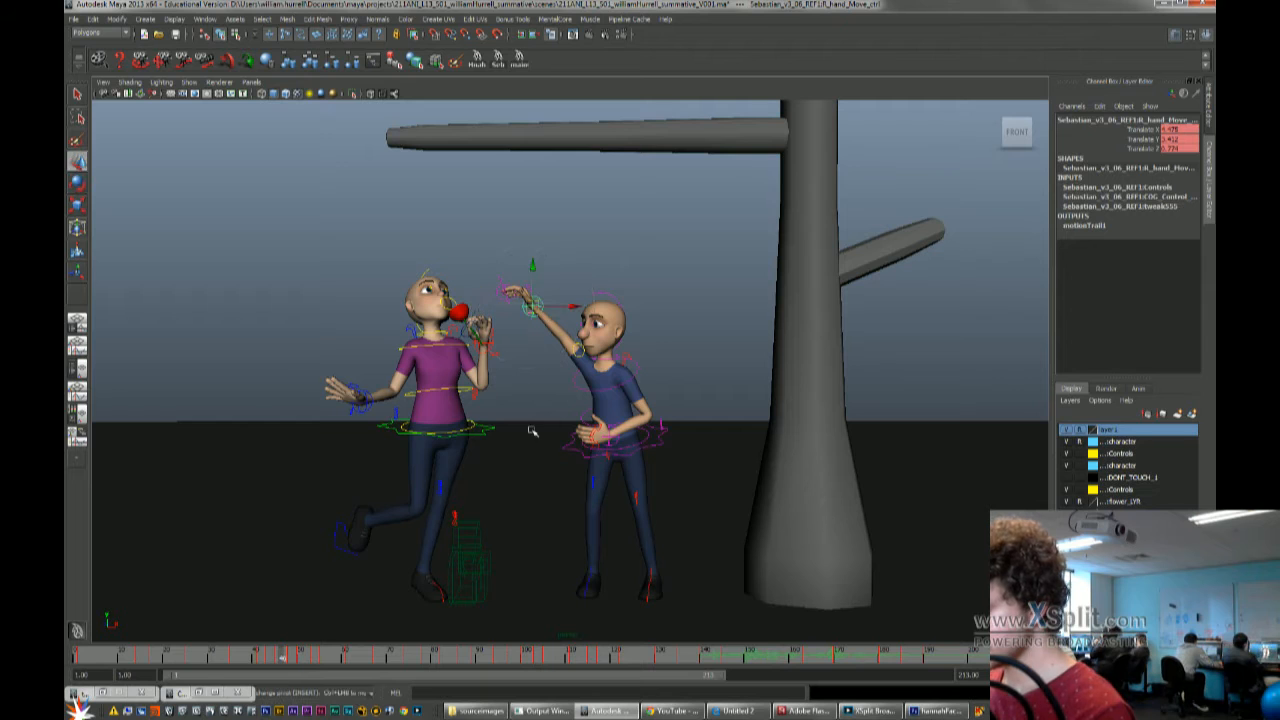
pyautogui.press('.')
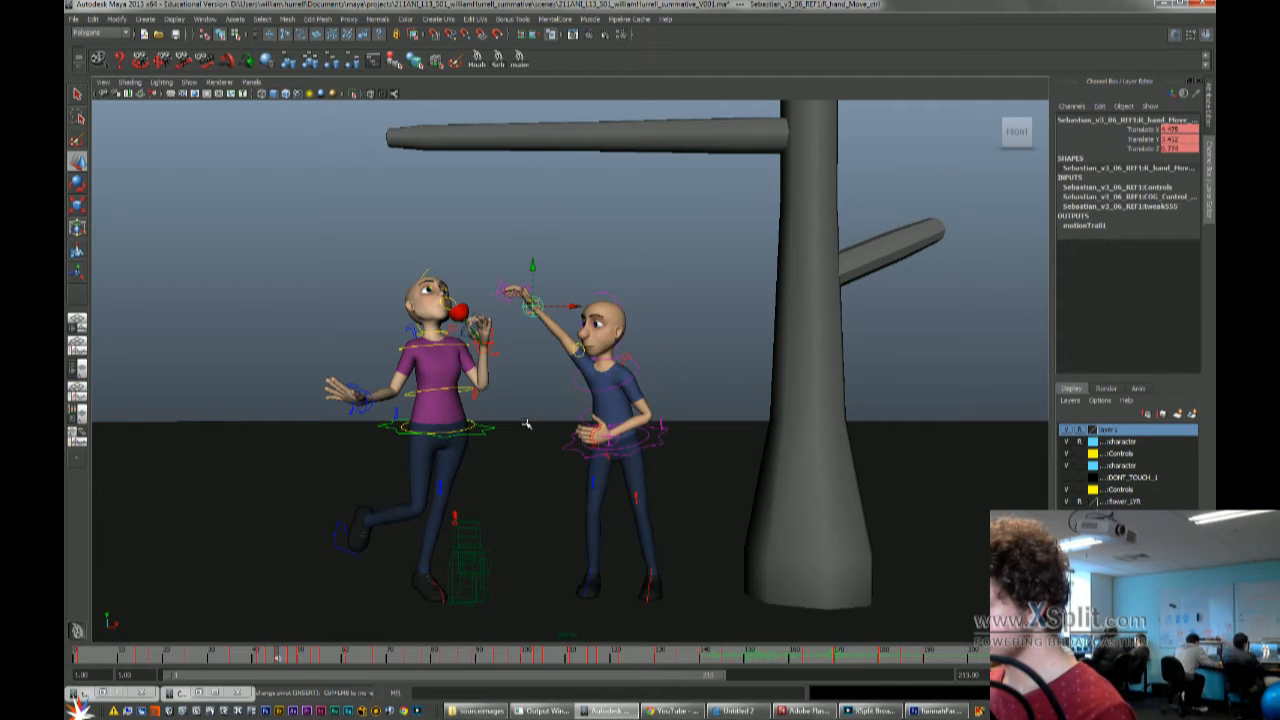
pyautogui.moveTo(574, 308); pyautogui.dragTo(550, 300)
# Move R_hand_Move_ctrl farther along X at frame 45, closer to the other character's rose, comparing the pose with the neighbouring keys
pyautogui.press('.')
pyautogui.moveTo(561, 375); pyautogui.dragTo(541, 376)
pyautogui.press('.')
pyautogui.press(',')
pyautogui.press(',')
pyautogui.press('.')
pyautogui.press(',')
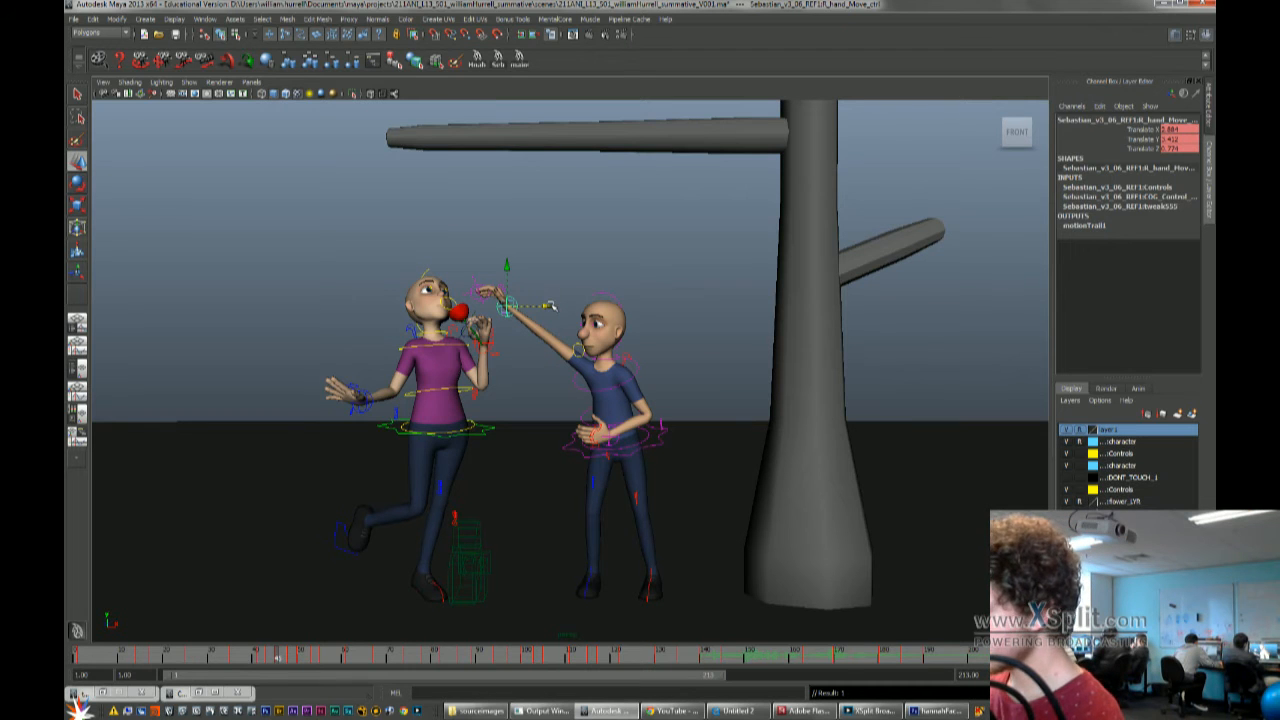
pyautogui.moveTo(548, 306); pyautogui.dragTo(540, 305)
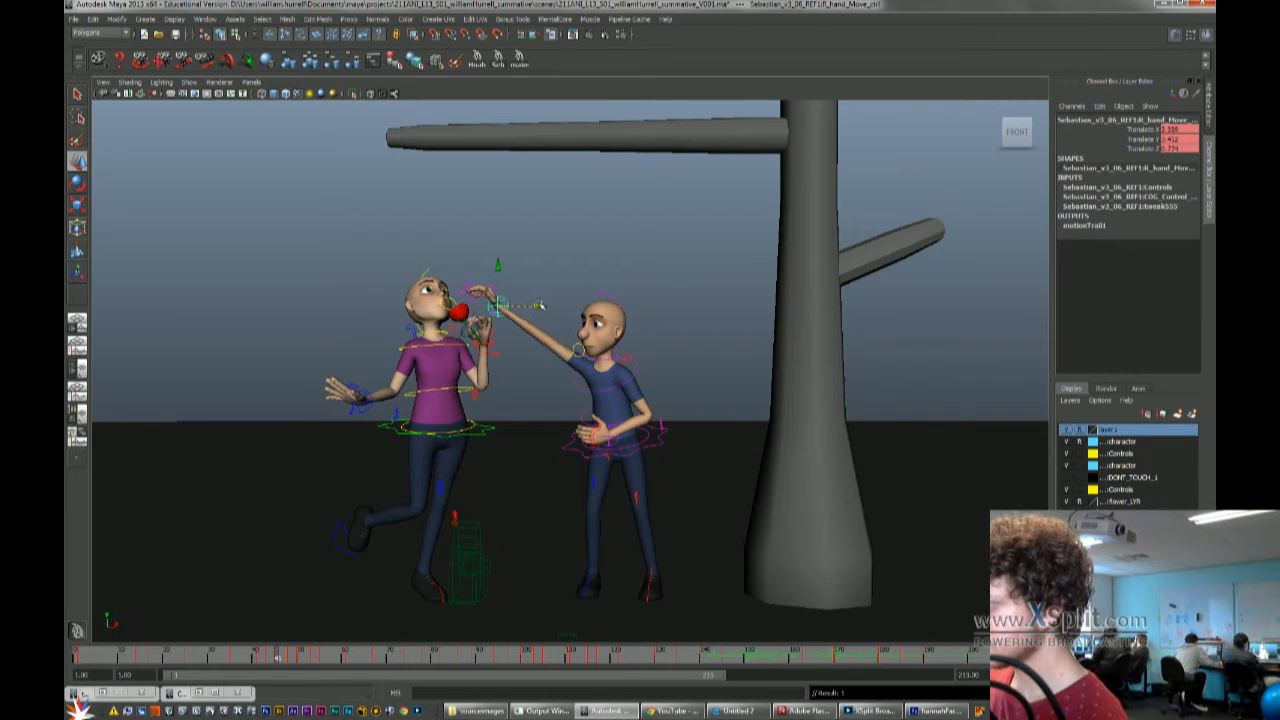
pyautogui.press('.')
# Play the animation, then scrub around frames 94 to 102 to examine the blue-shirted character's step toward the tree
pyautogui.hotkey('alt', 'v')
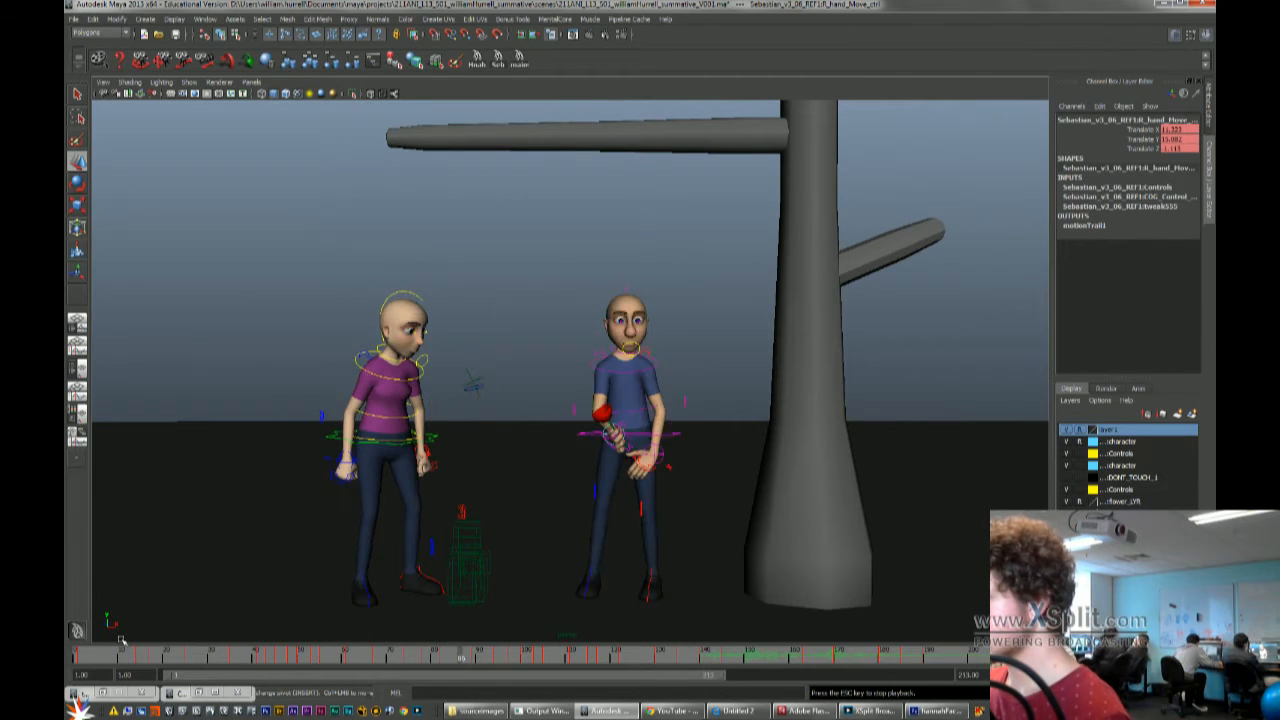
pyautogui.press('Escape')
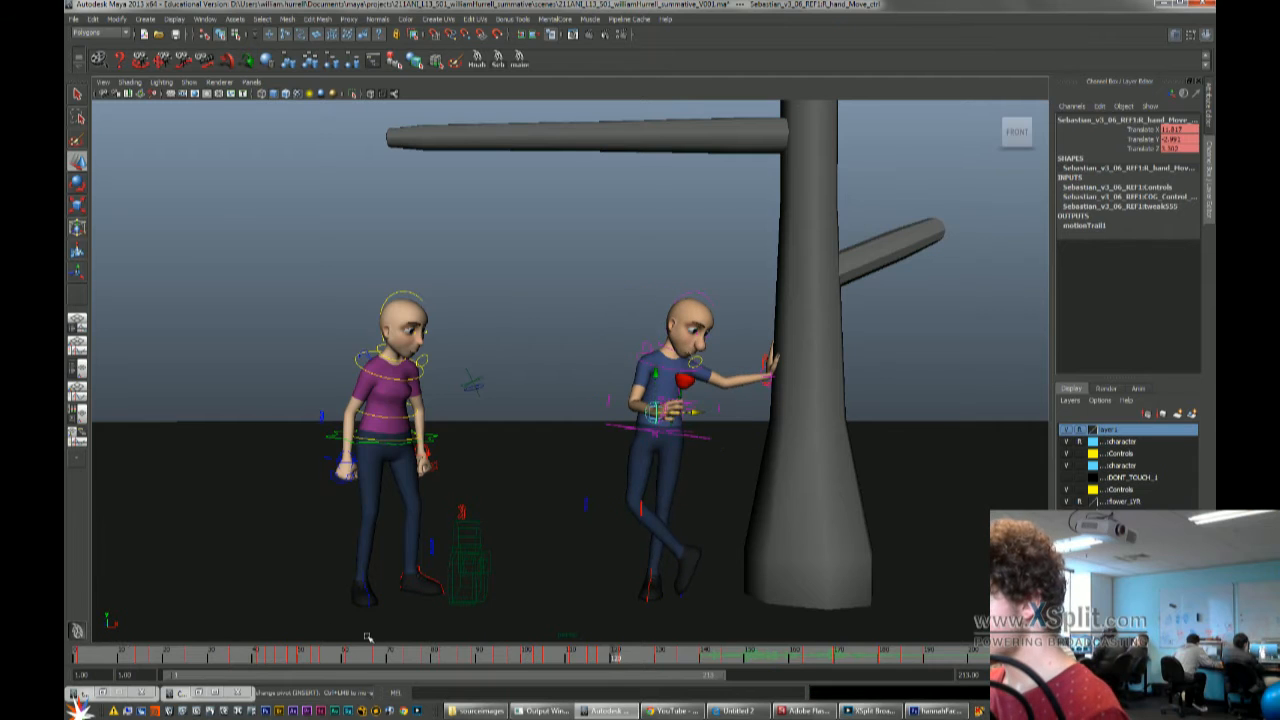
pyautogui.moveTo(371, 658); pyautogui.dragTo(535, 665)
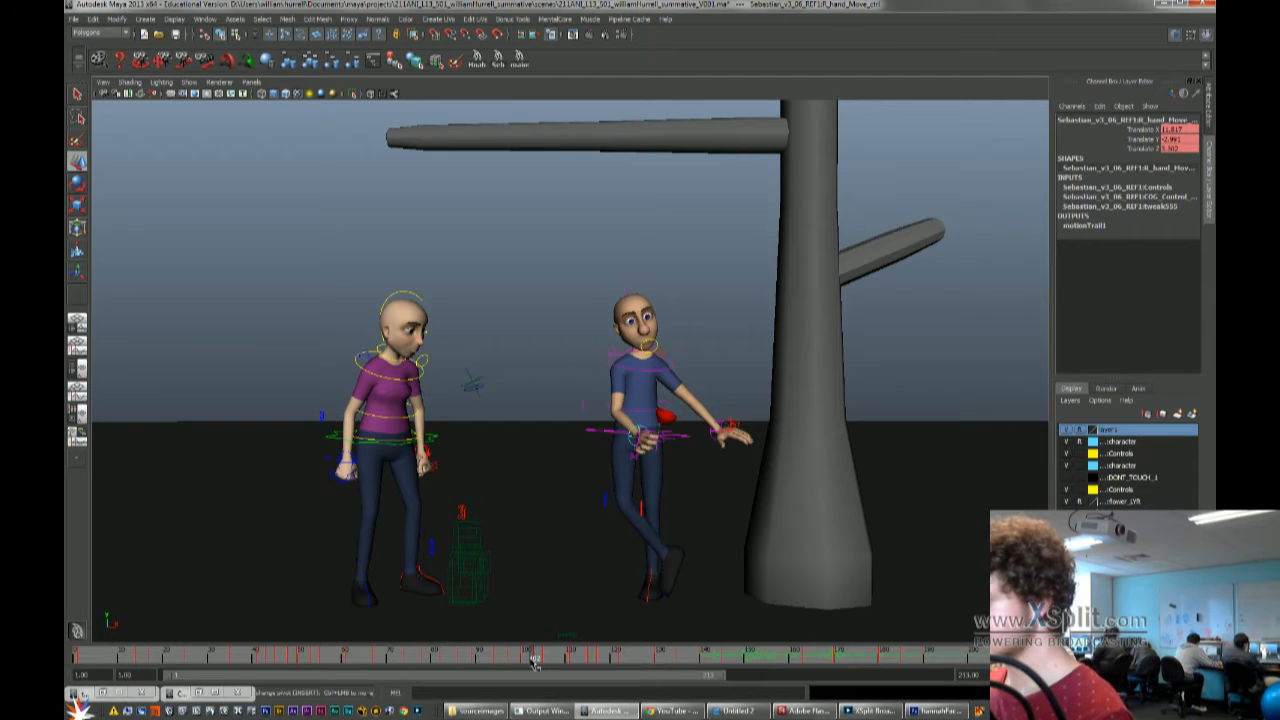
pyautogui.moveTo(533, 664); pyautogui.dragTo(510, 663)
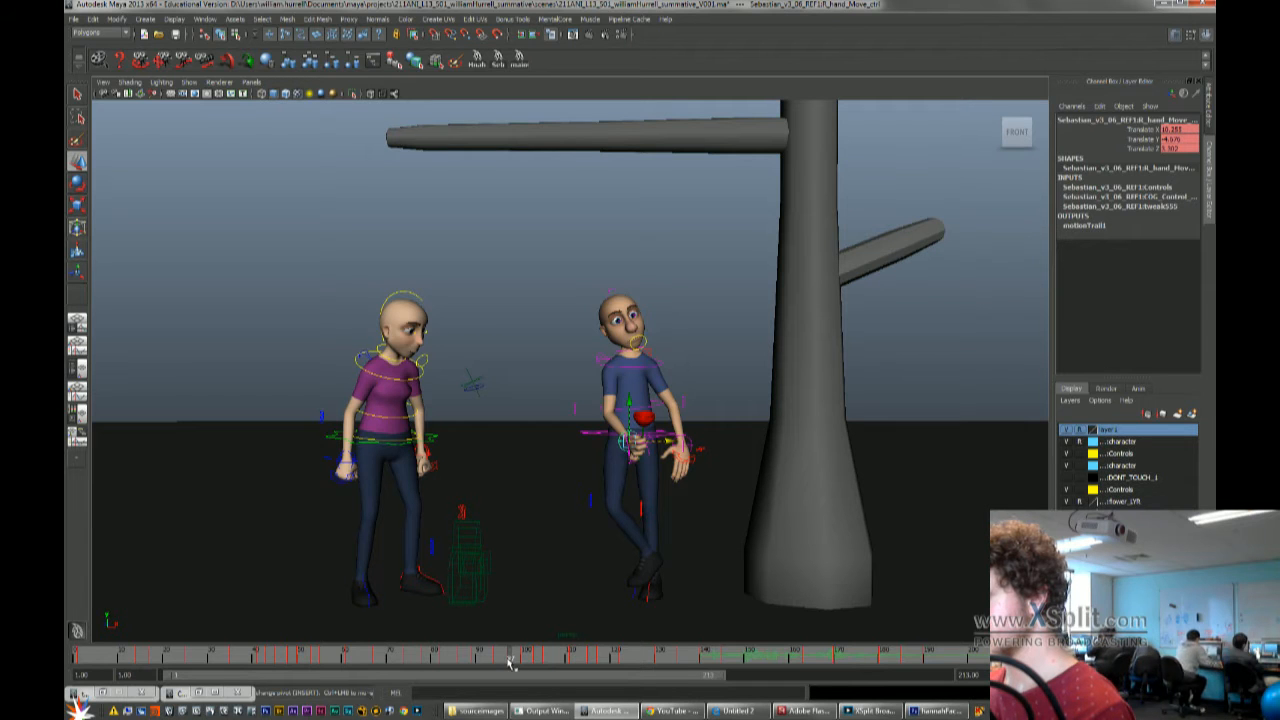
pyautogui.press(',')
pyautogui.press('.')
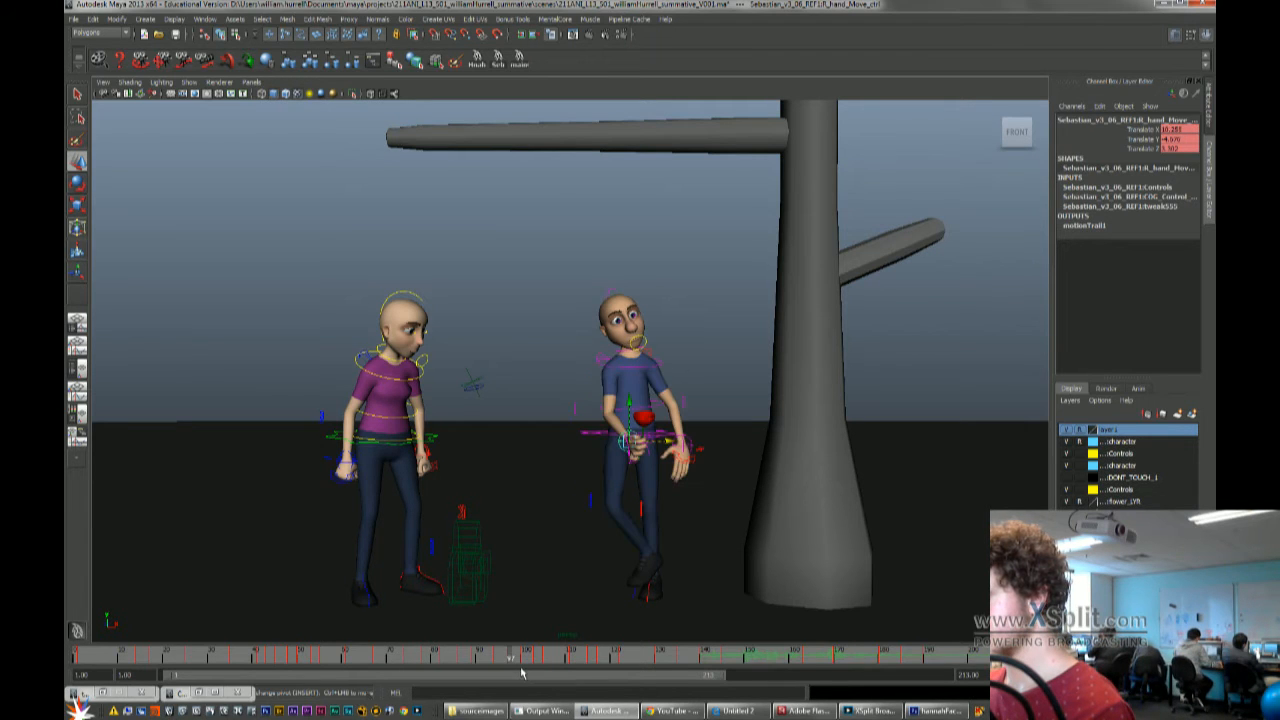
pyautogui.press(',')
pyautogui.press(',')
pyautogui.press('.')
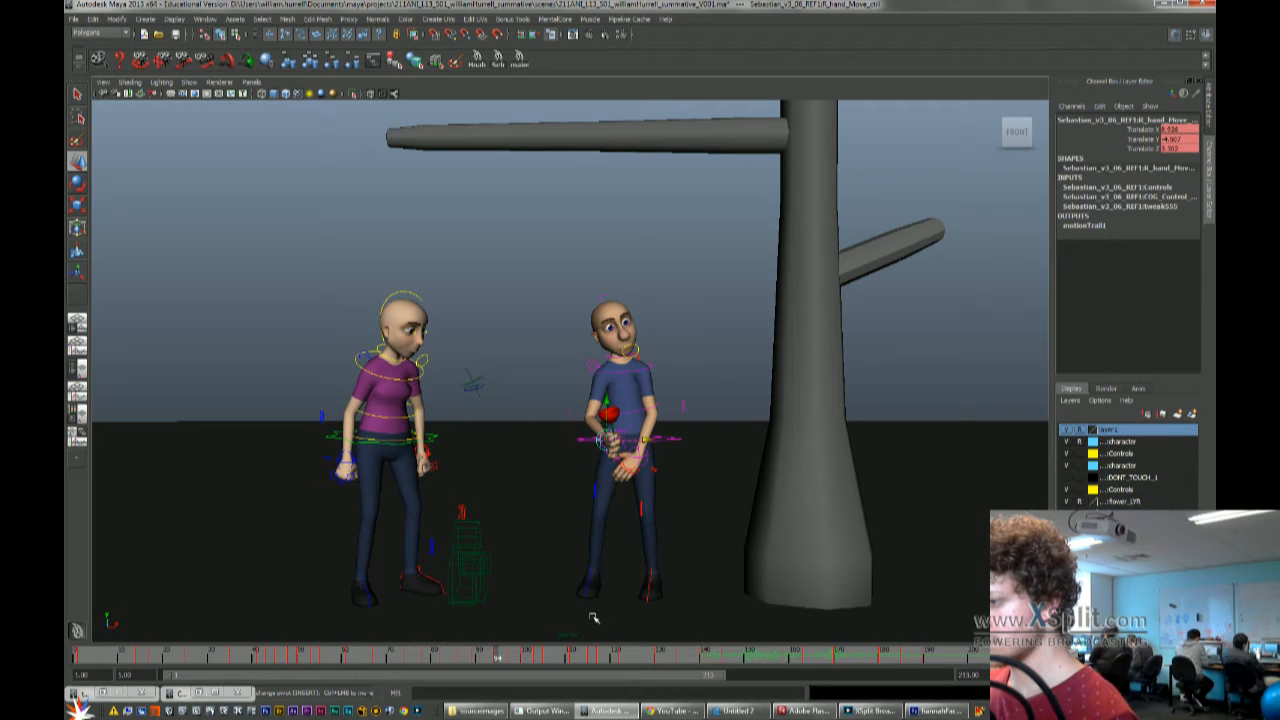
# Select the blue-shirted character's R_foot_ctrl and step through its keys around frames 94 and 97 to examine the foot crossing
pyautogui.click(587, 592)
pyautogui.press(',')
pyautogui.press(',')
pyautogui.press(',')
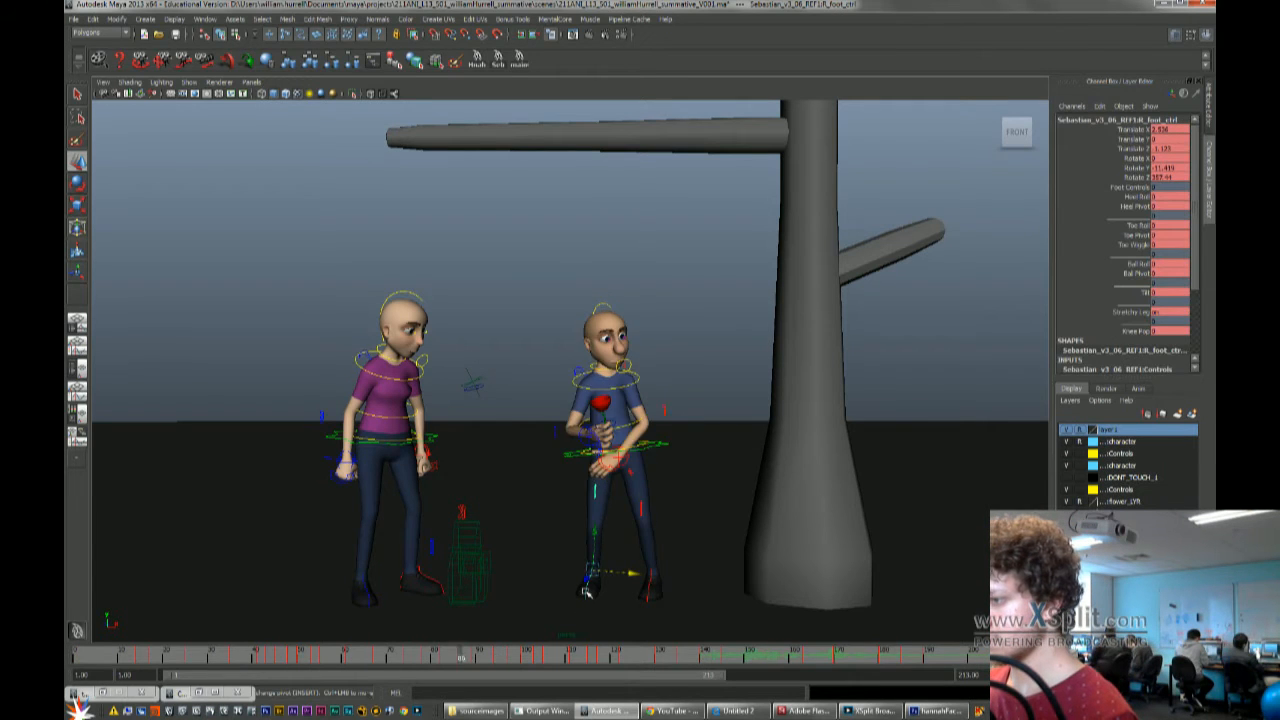
pyautogui.press('.')
pyautogui.press(',')
pyautogui.press('.')
pyautogui.press(',')
pyautogui.press('.')
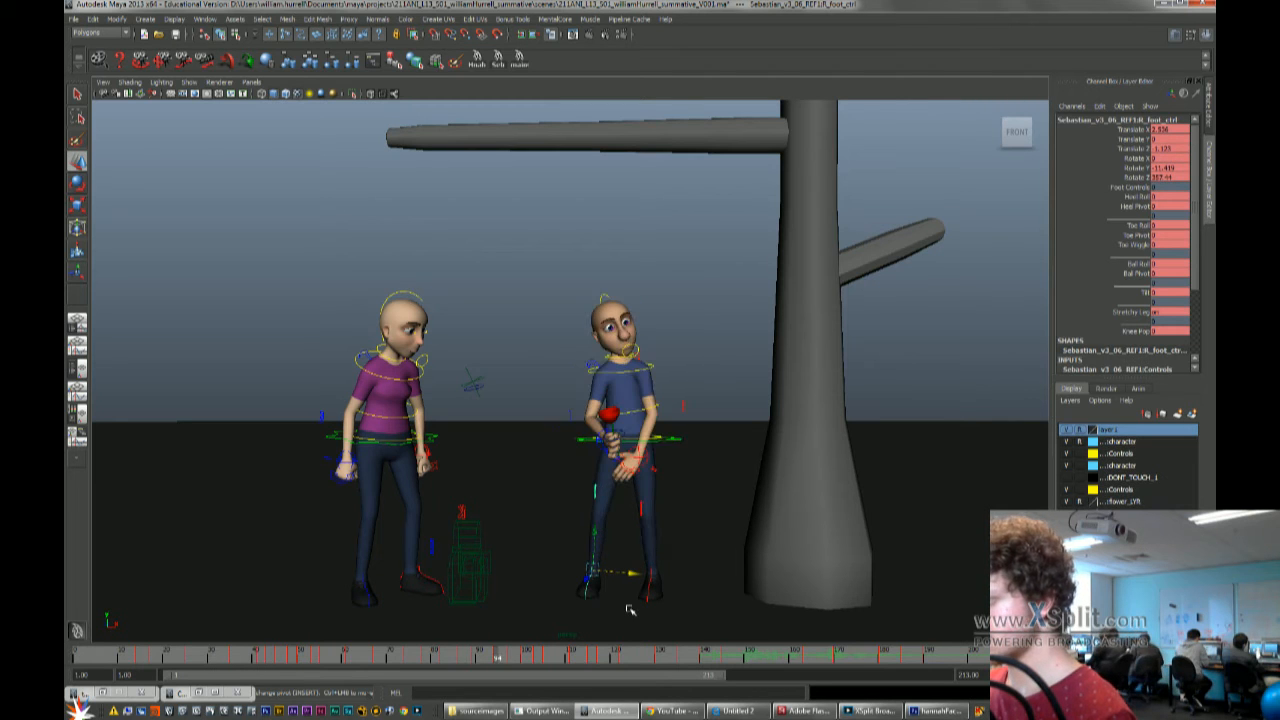
pyautogui.press('.')
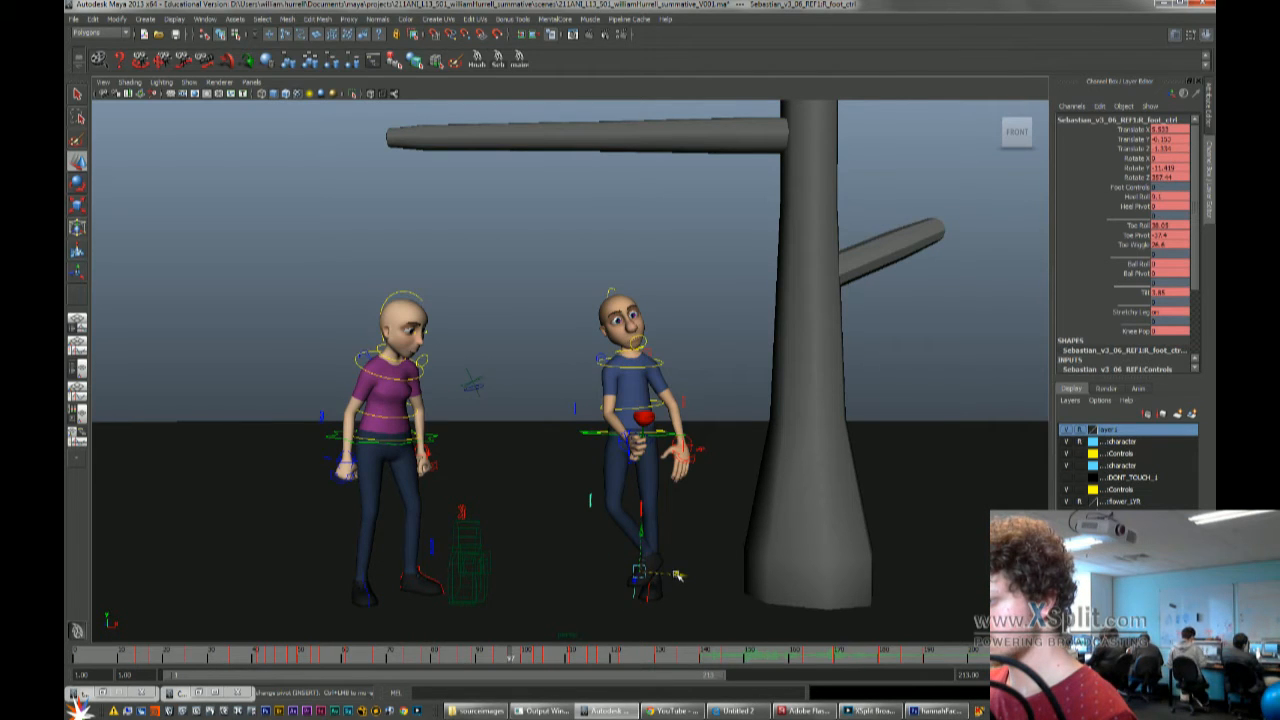
pyautogui.press('.')
pyautogui.press('.')
pyautogui.press('.')
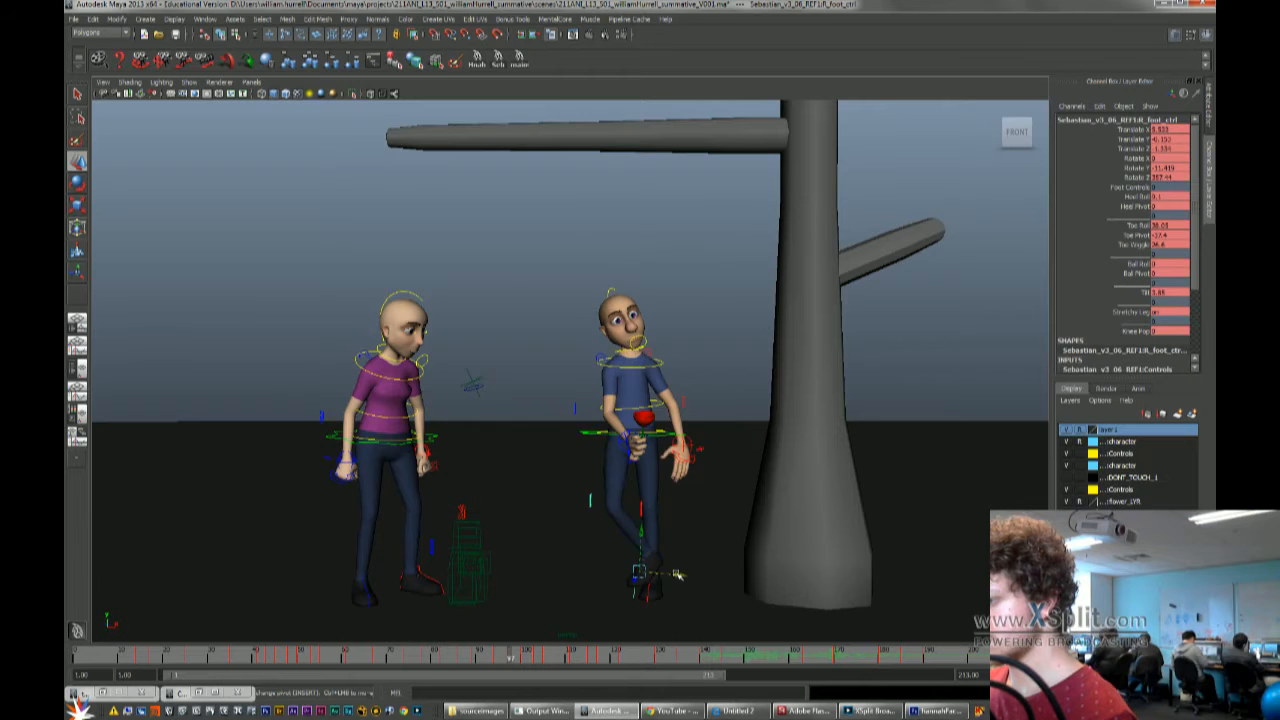
pyautogui.press(',')
pyautogui.press(',')
pyautogui.press(',')
pyautogui.press(',')
pyautogui.press(',')
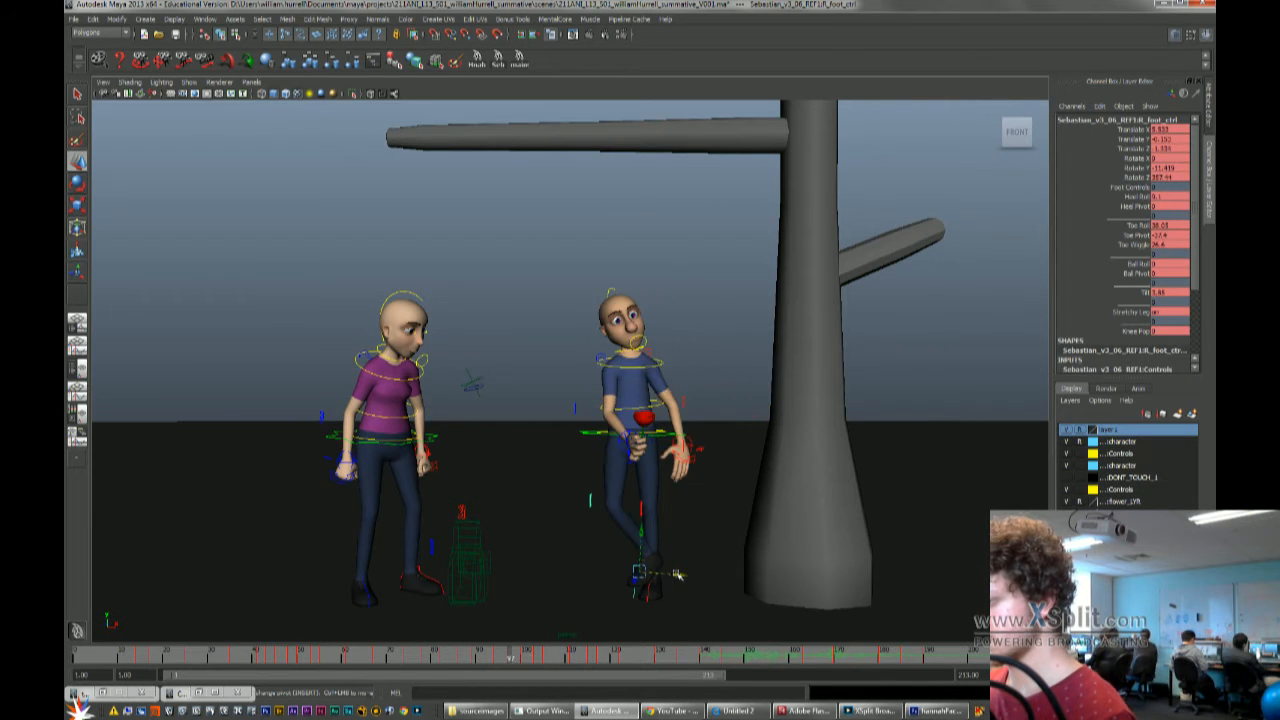
pyautogui.press(',')
# Select all of the blue-shirted character's controls and step through the keys up to about frame 145 to review the tree-leaning poses
pyautogui.click(492, 62)
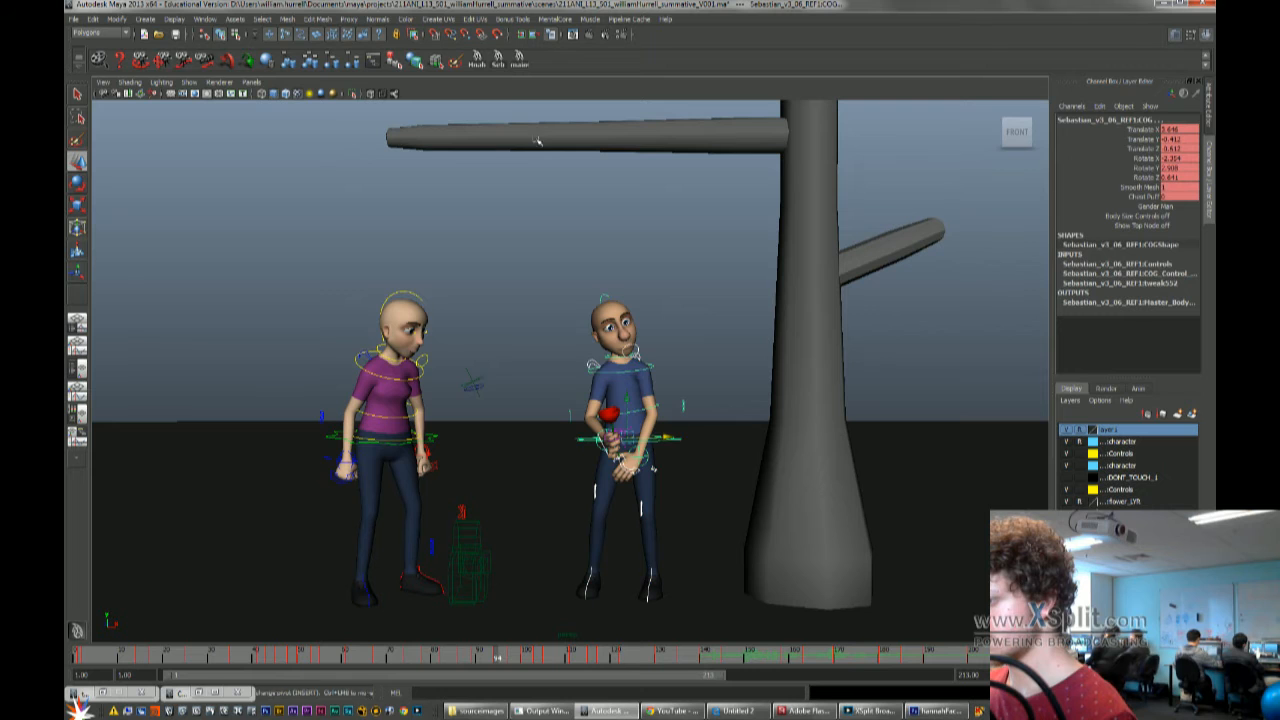
pyautogui.press(',')
pyautogui.press(',')
pyautogui.press(',')
pyautogui.press(',')
pyautogui.press('.')
pyautogui.press('.')
pyautogui.press('.')
pyautogui.press('.')
pyautogui.press('.')
pyautogui.press('.')
pyautogui.press('.')
pyautogui.press('.')
pyautogui.press('.')
pyautogui.press('.')
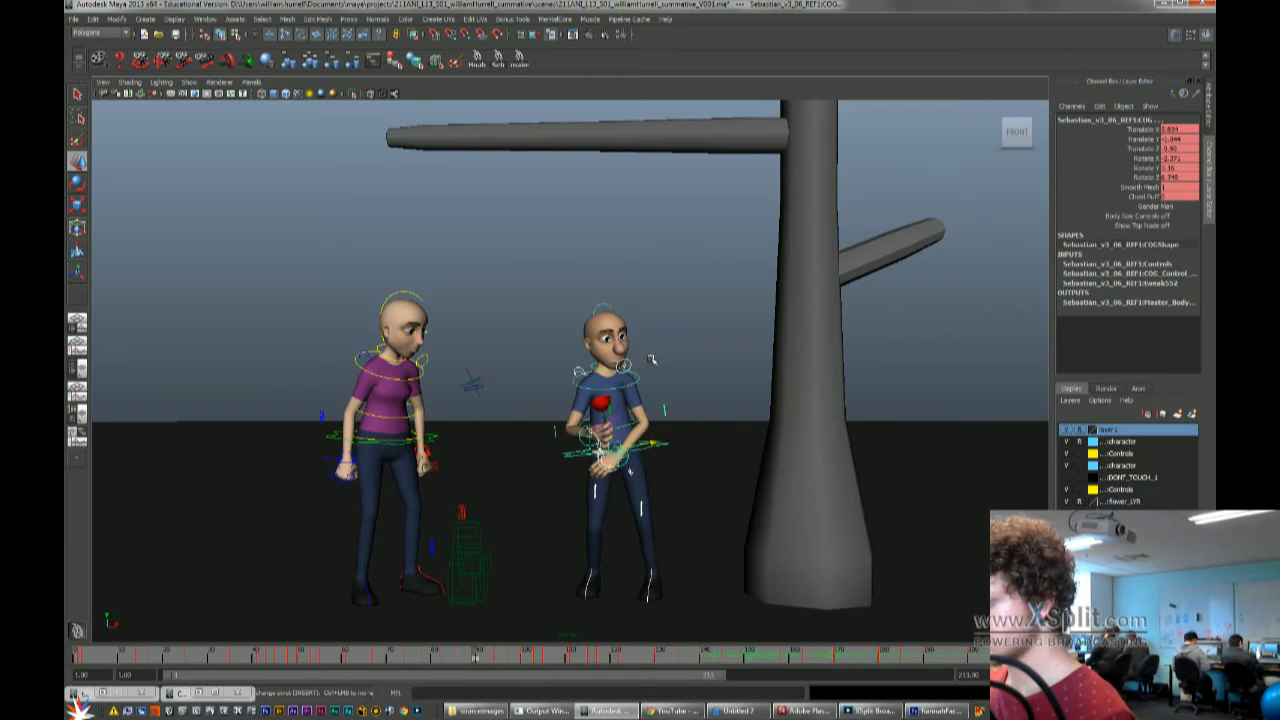
pyautogui.press('.')
pyautogui.press('.')
pyautogui.press('.')
pyautogui.press('.')
pyautogui.press('.')
pyautogui.press('.')
pyautogui.press('.')
pyautogui.press('.')
pyautogui.press('.')
pyautogui.press('.')
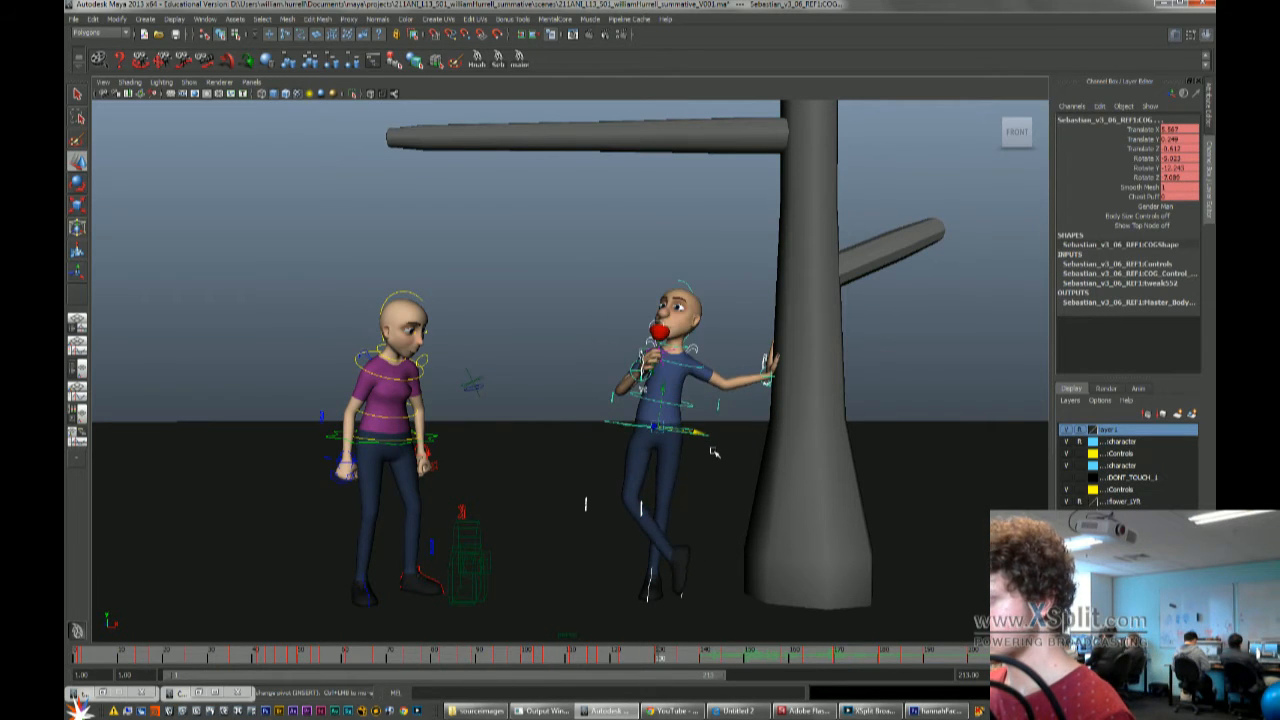
pyautogui.press('.')
pyautogui.press('.')
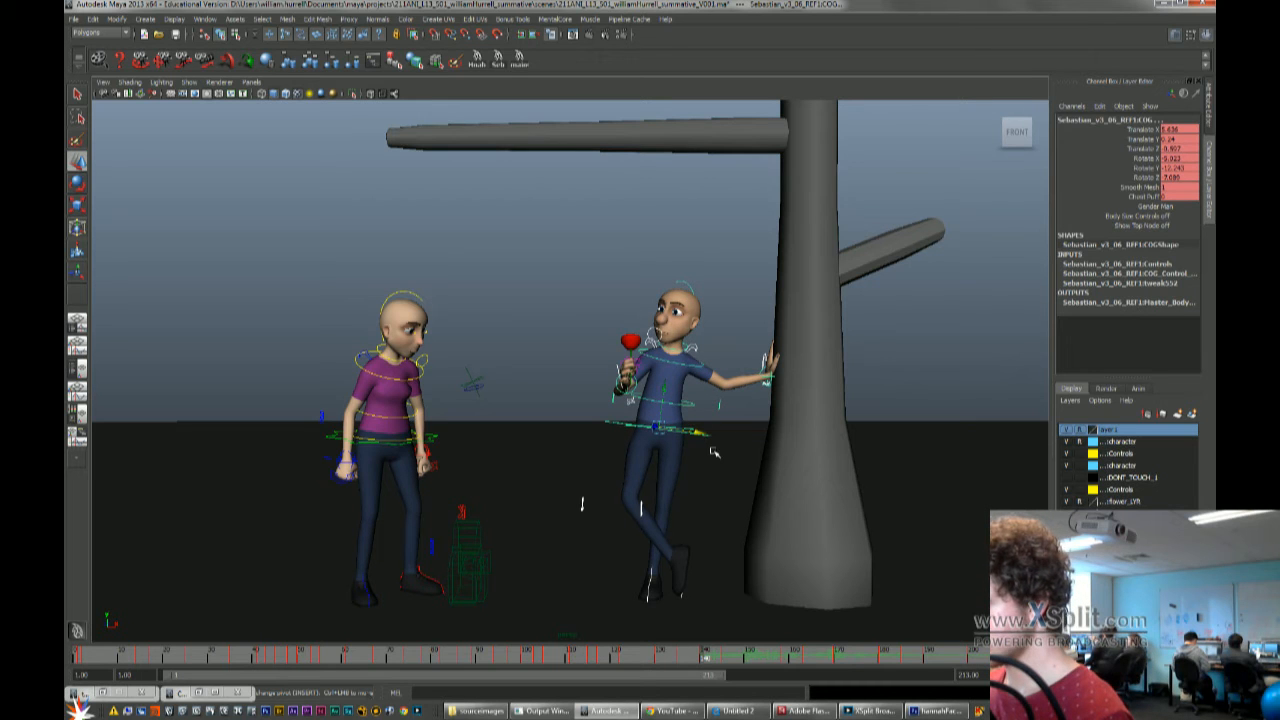
pyautogui.press('.')
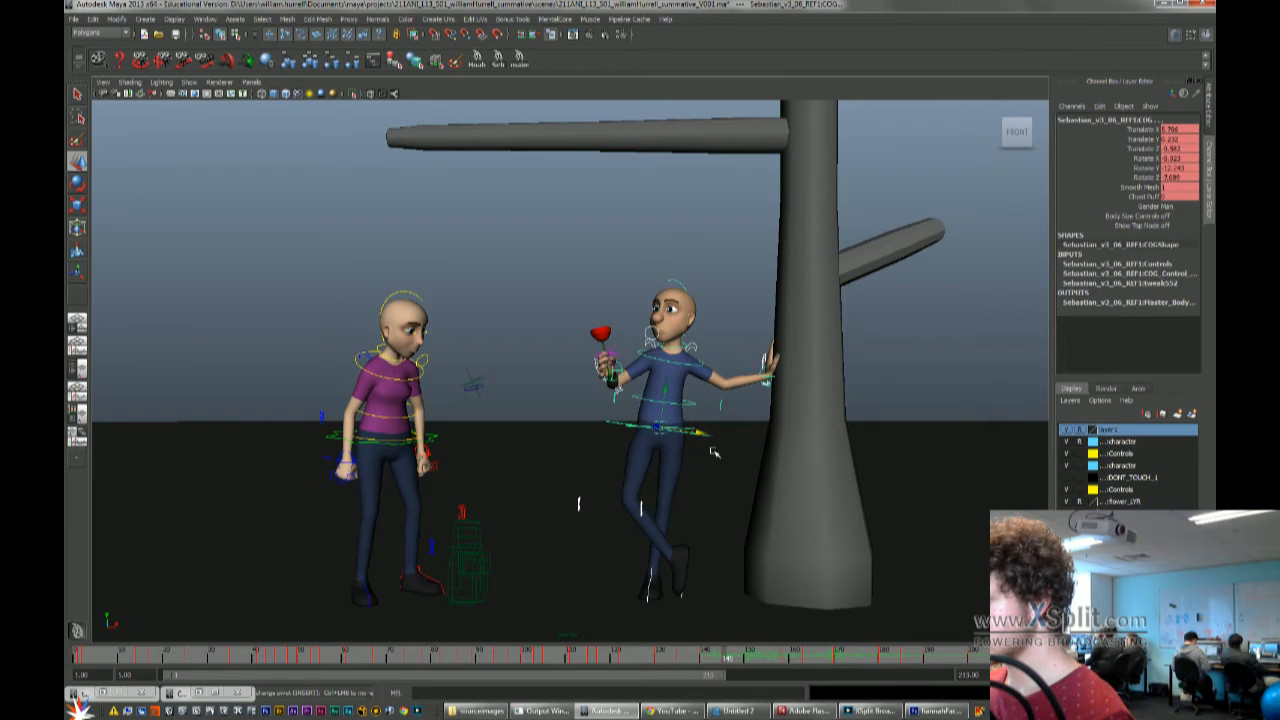
# Step back through the blue-shirted character's keys and compare the poses around frames 94 to 101
pyautogui.press(',')
pyautogui.press(',')
pyautogui.press(',')
pyautogui.press(',')
pyautogui.press(',')
pyautogui.press(',')
pyautogui.press(',')
pyautogui.press(',')
pyautogui.press(',')
pyautogui.press(',')
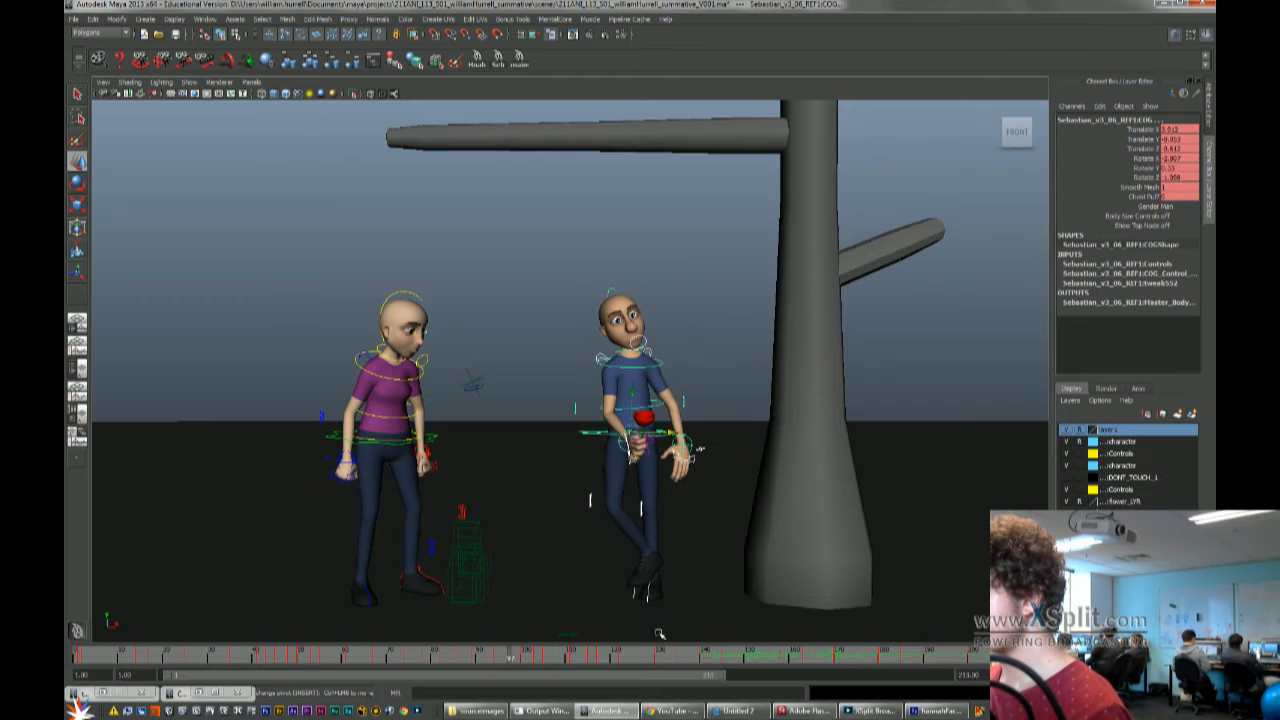
pyautogui.press(',')
pyautogui.press(',')
pyautogui.press('.')
pyautogui.press('.')
pyautogui.press('.')
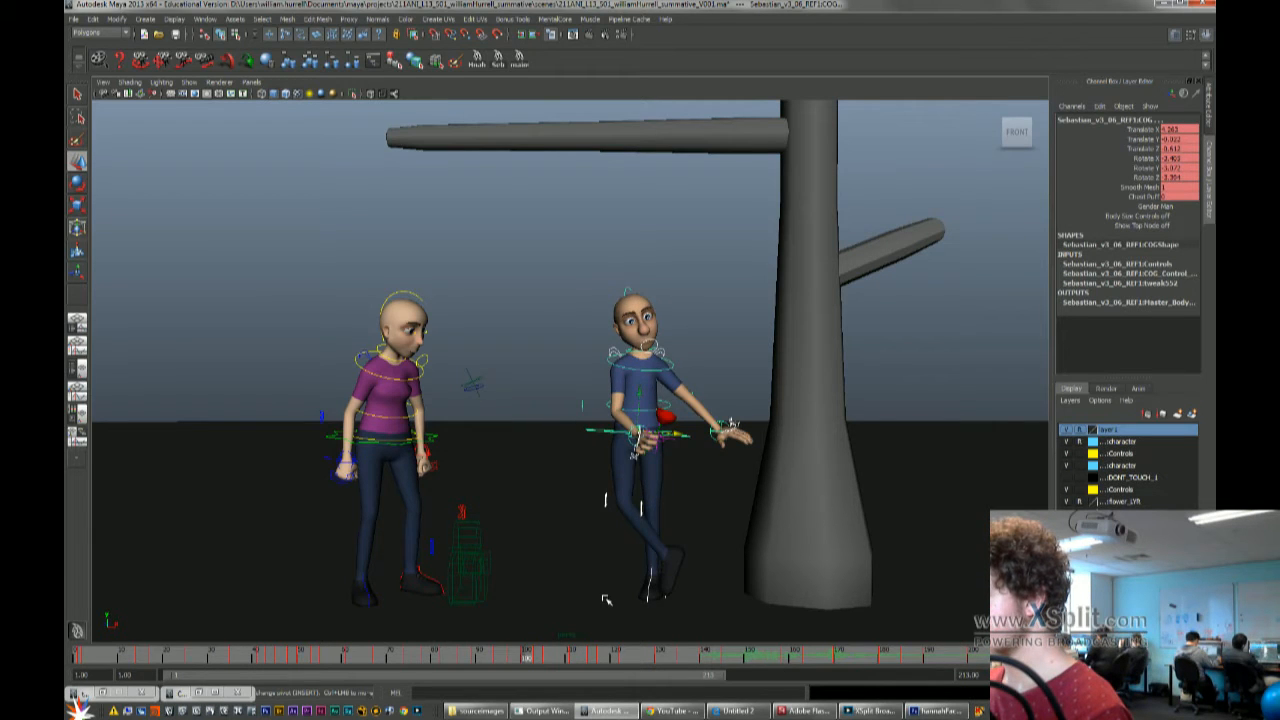
pyautogui.press(',')
pyautogui.press(',')
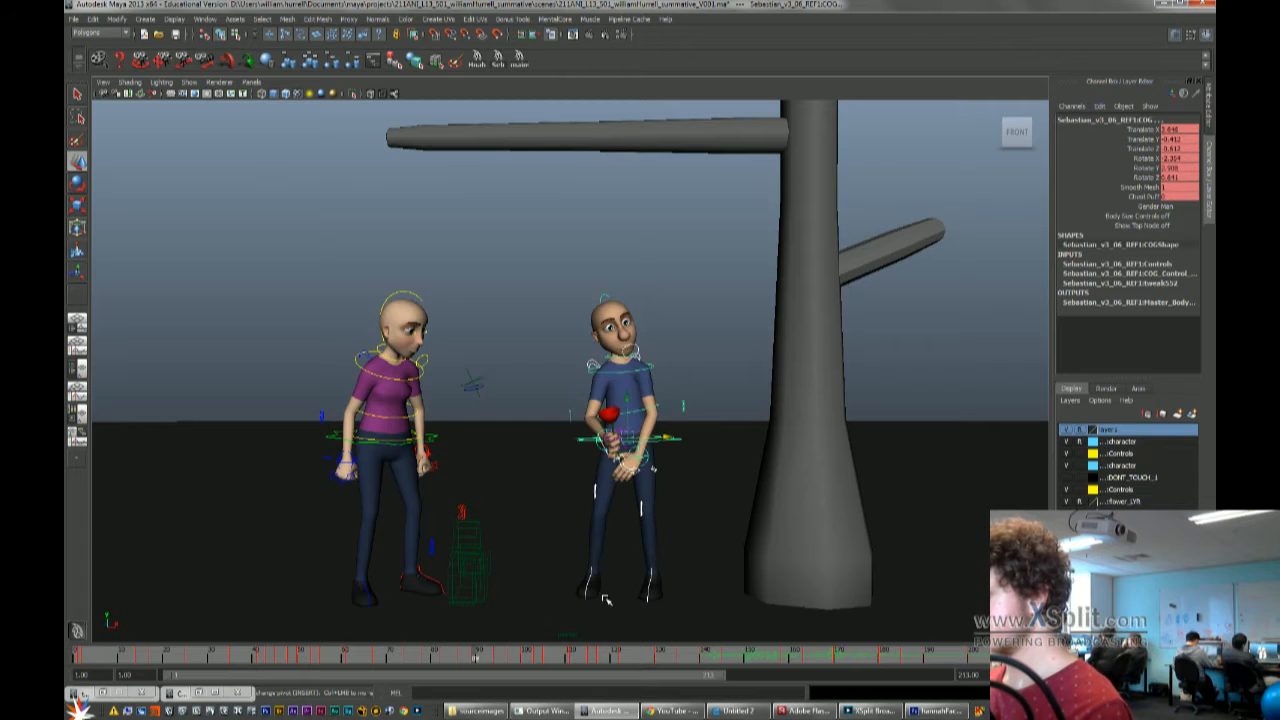
# Play the animation from about frame 43 and again from about frame 33, and save the scene
pyautogui.click(266, 654)
pyautogui.hotkey('alt', 'v')
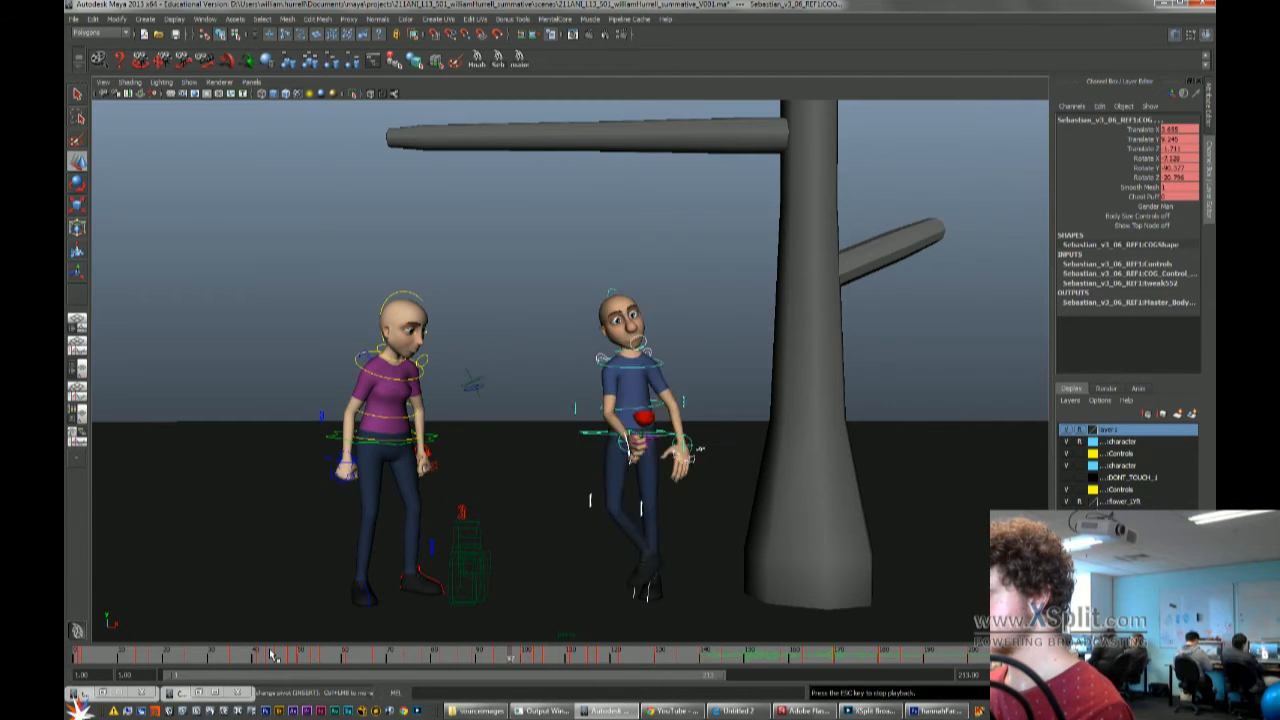
pyautogui.click(220, 657)
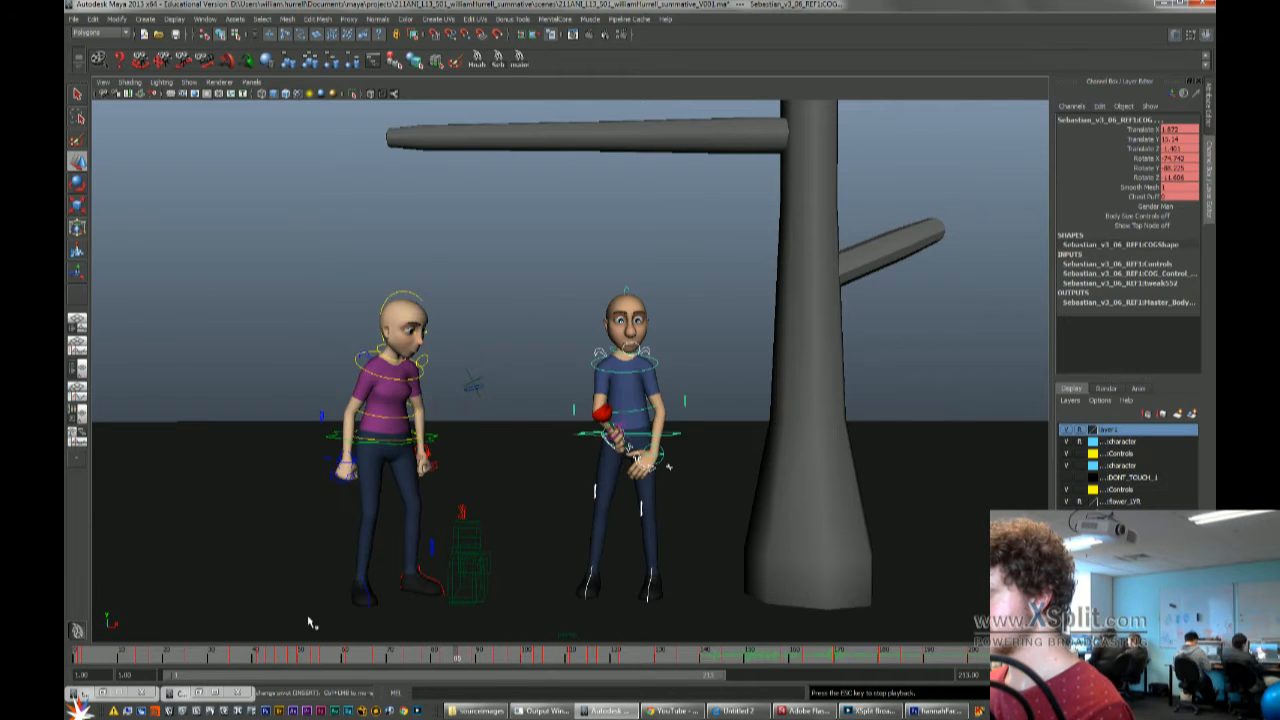
pyautogui.press('Escape')
pyautogui.hotkey('ctrl', 's')
# Play the animation from about frame 56 and again from frame 45 to check the motion after the rose hand-off
pyautogui.click(617, 364)
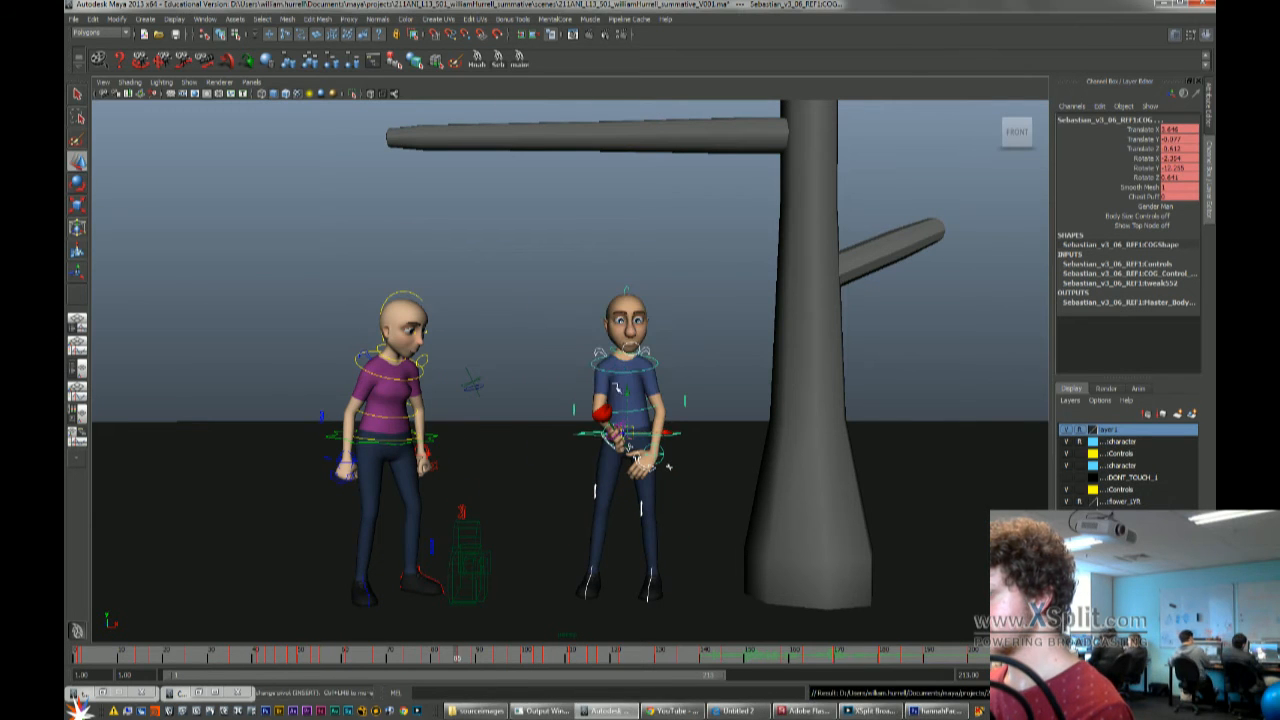
pyautogui.click(324, 660)
pyautogui.hotkey('alt', 'v')
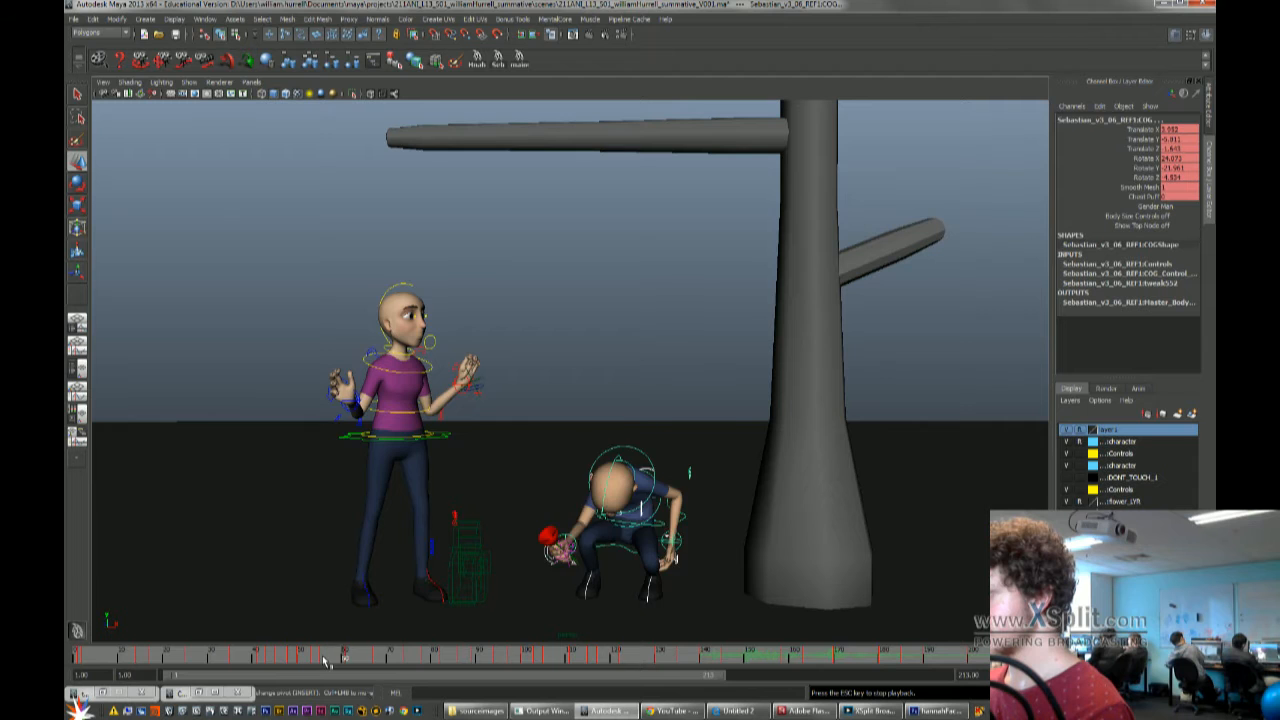
pyautogui.press('Escape')
pyautogui.click(278, 660)
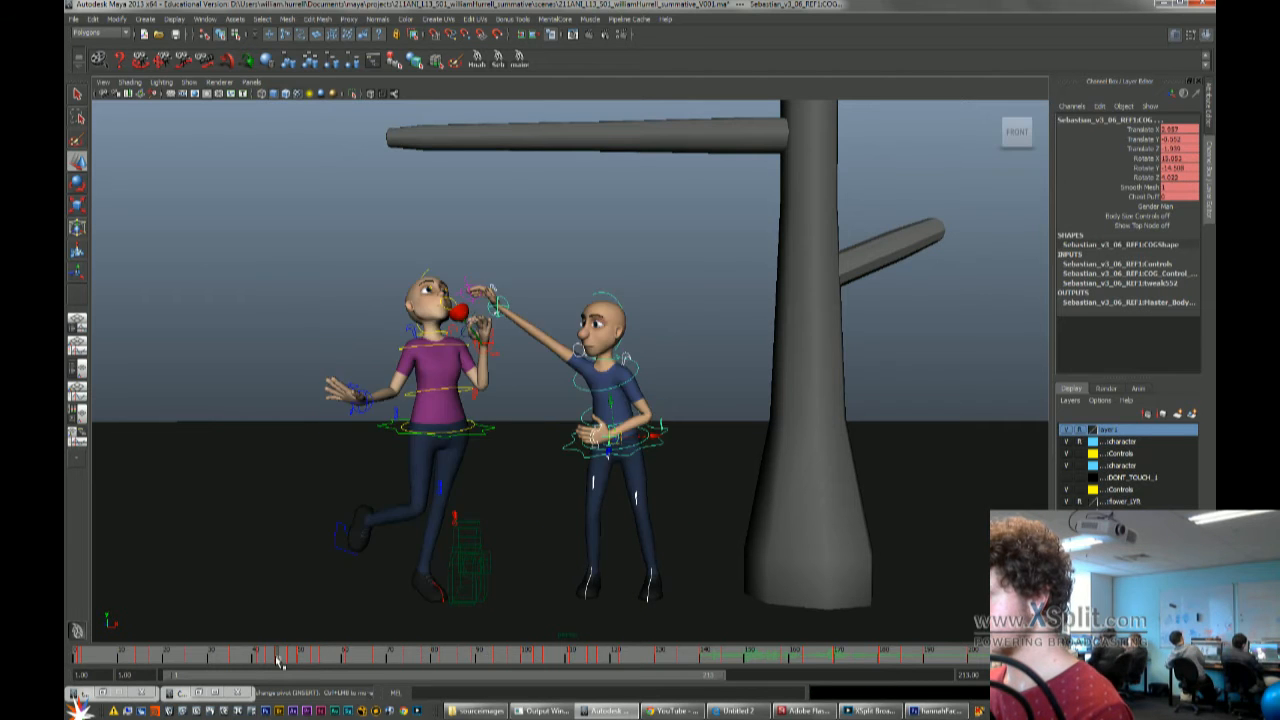
pyautogui.hotkey('alt', 'v')
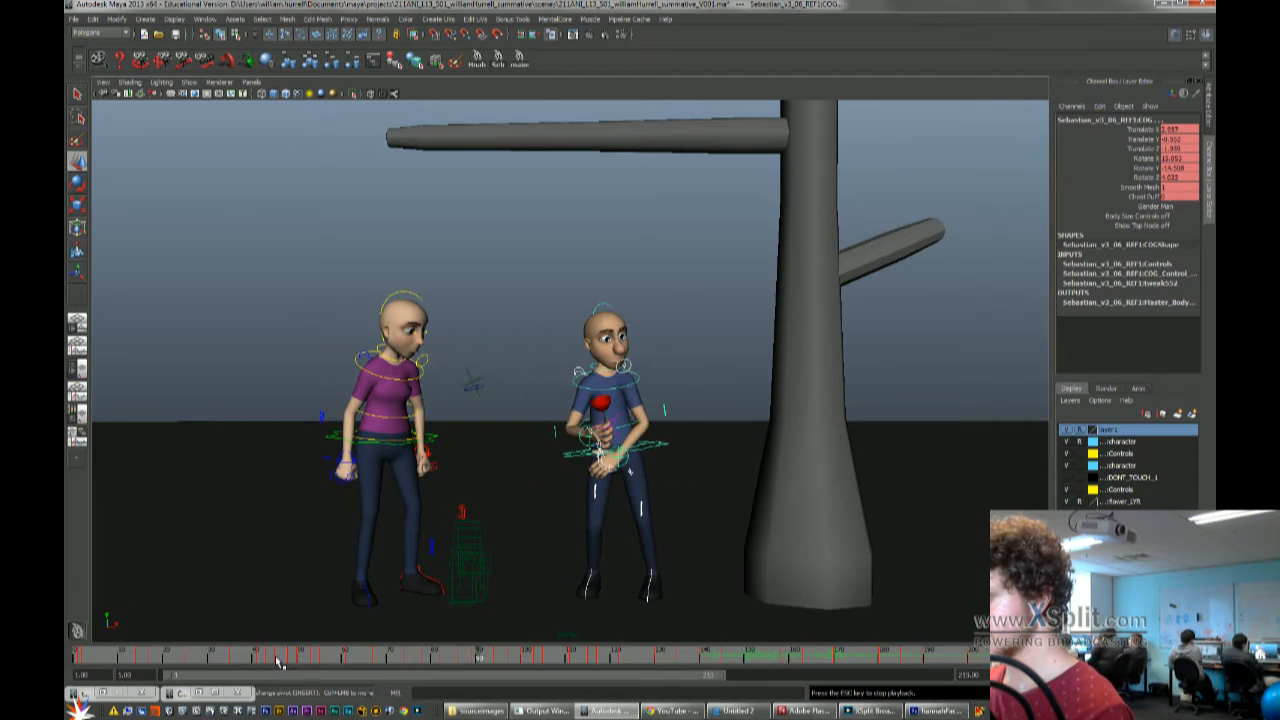
pyautogui.press('Escape')
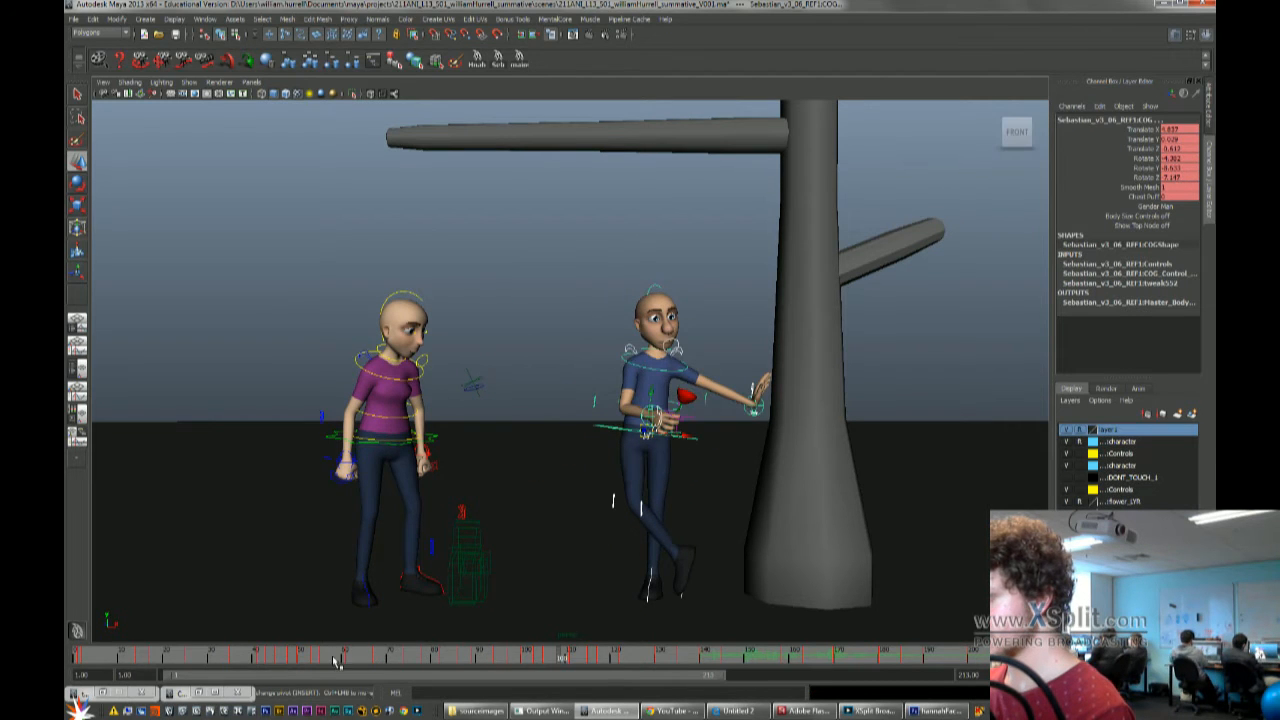
# Step back and forth through the keys between about frames 41 and 50 to examine the drop from the branch and the rose hand-off
pyautogui.click(238, 656)
pyautogui.press('.')
pyautogui.press('.')
pyautogui.press('.')
pyautogui.press('.')
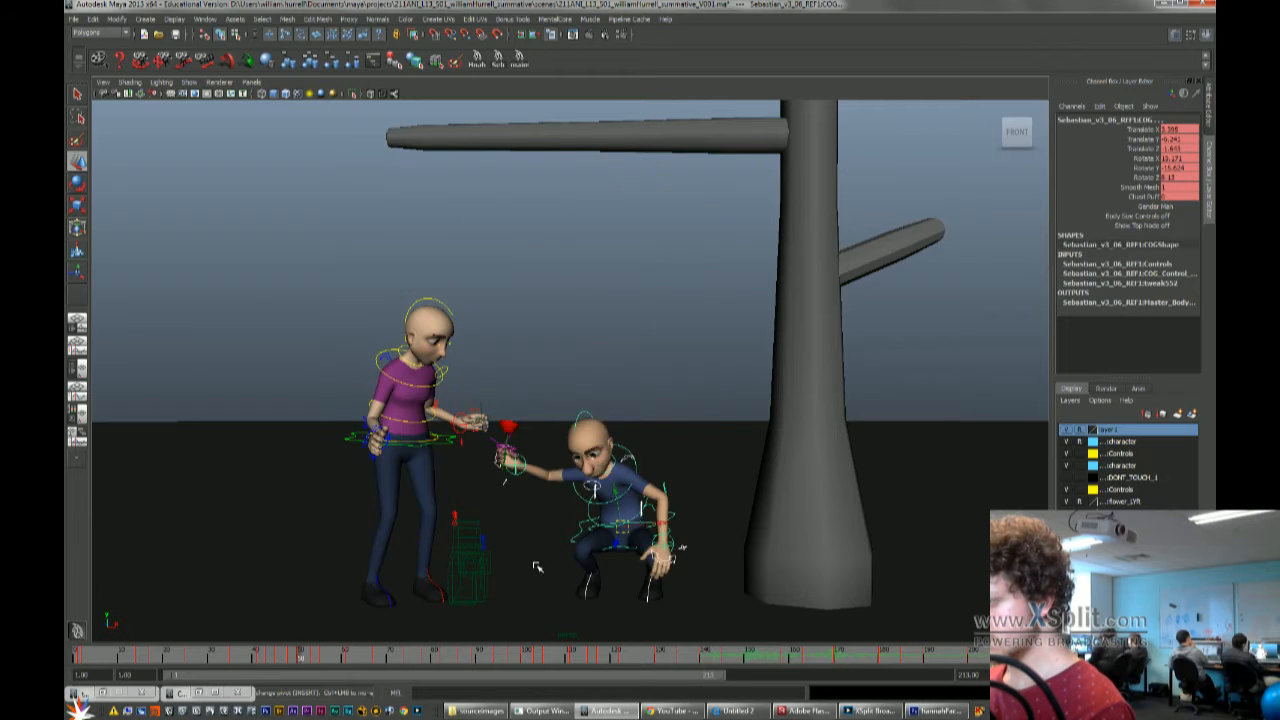
pyautogui.press(',')
pyautogui.press(',')
pyautogui.press(',')
pyautogui.press('.')
pyautogui.press(',')
pyautogui.press('.')
pyautogui.press(',')
pyautogui.press(',')
pyautogui.press('.')
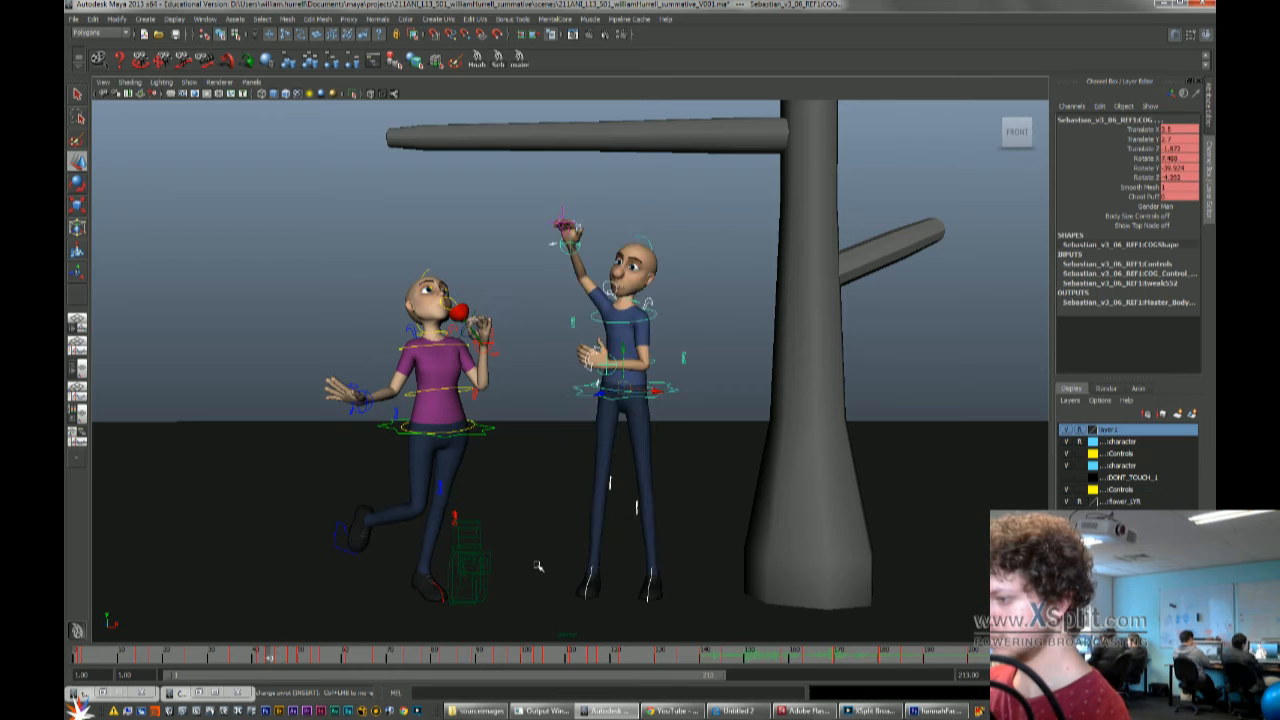
pyautogui.press('.')
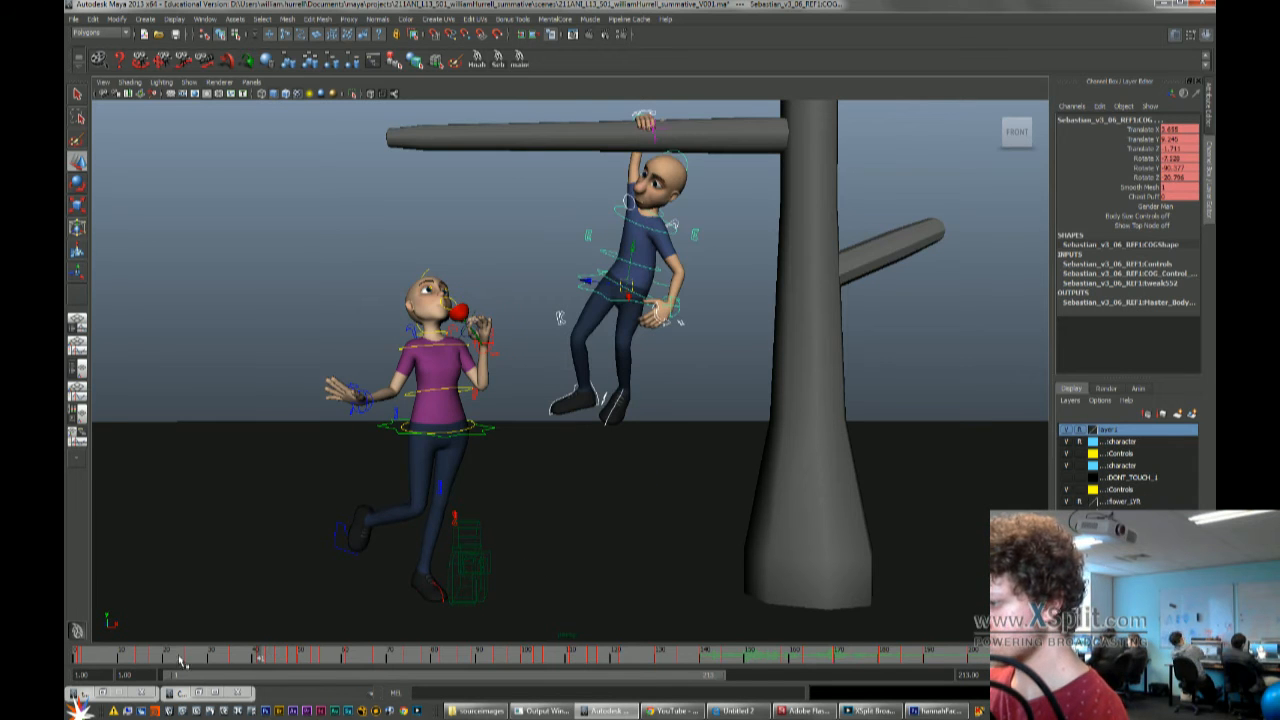
# Play the early part of the animation from about frame 23 and check the framing of both characters with the film gate shown
pyautogui.click(180, 659)
pyautogui.hotkey('alt', 'v')
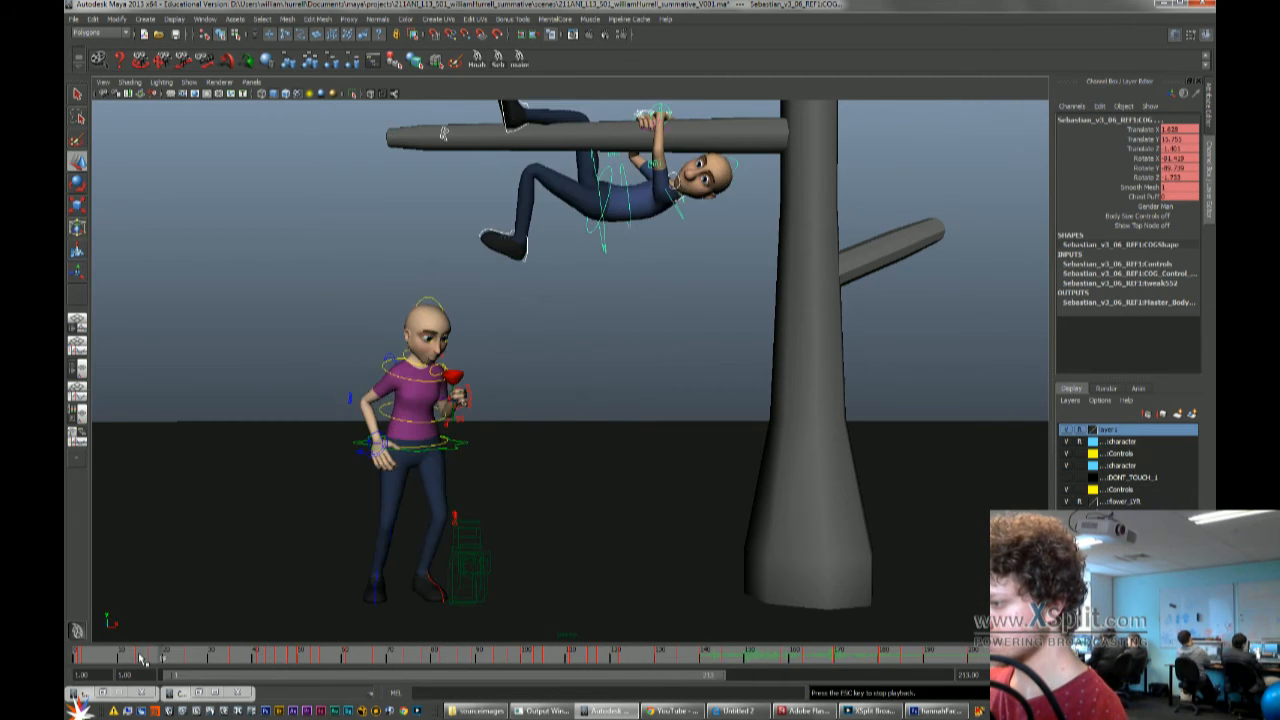
pyautogui.press('Escape')
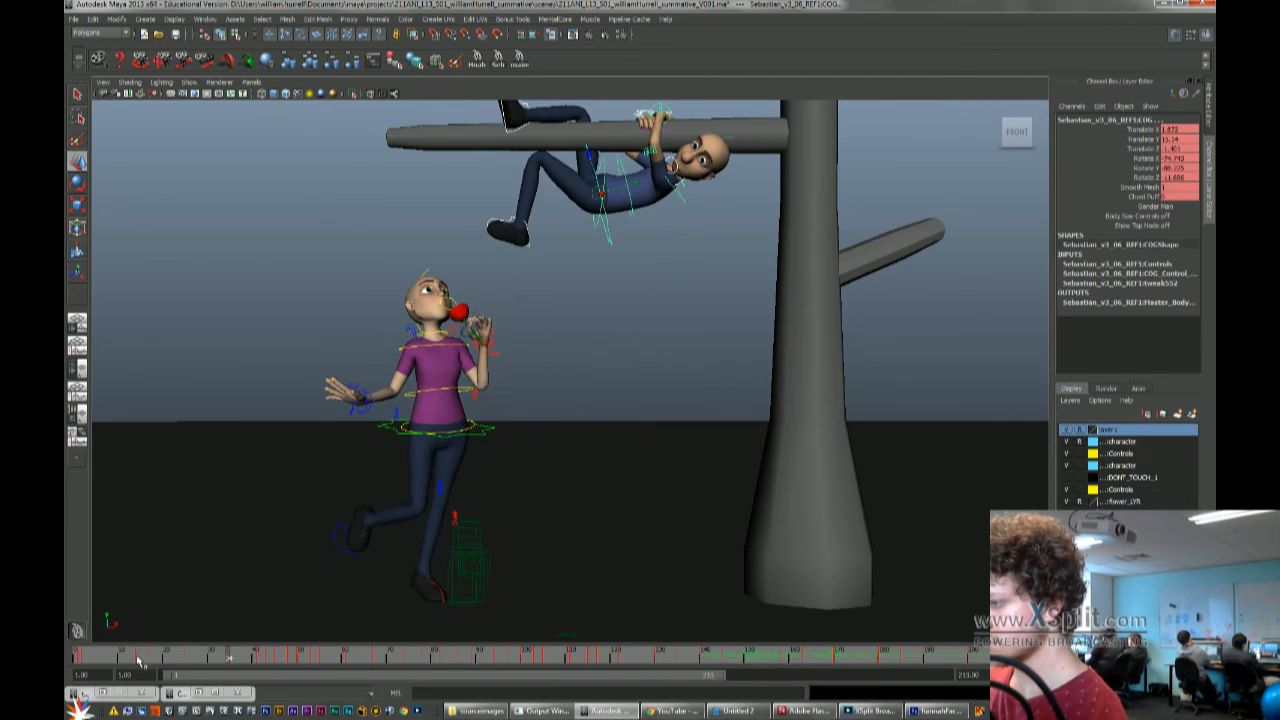
pyautogui.click(183, 94)
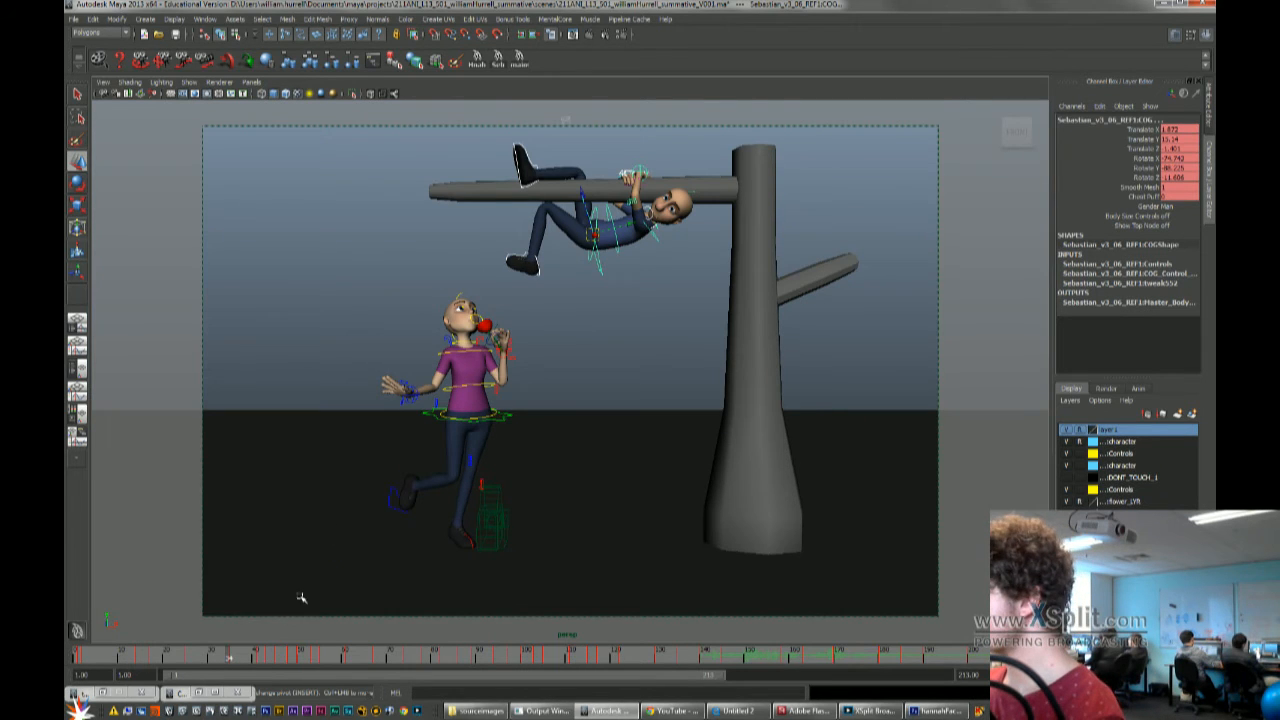
pyautogui.click(507, 65)
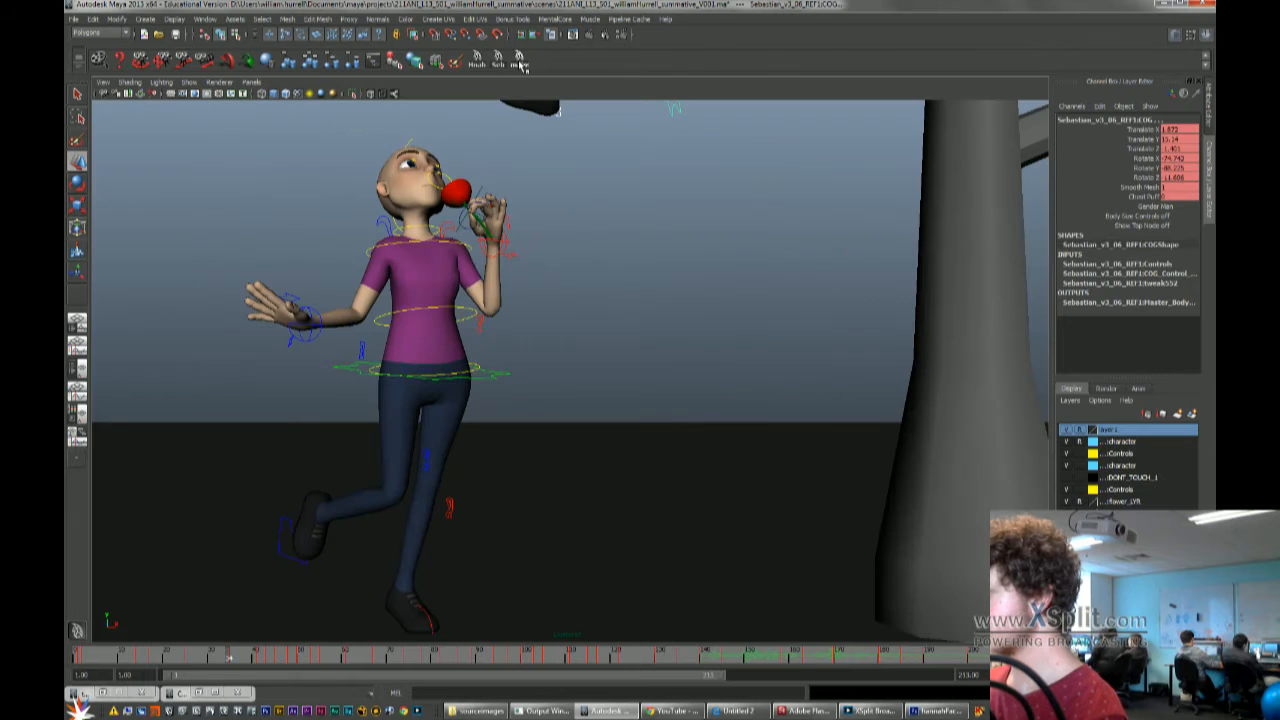
# At about frame 18, lower the left foot control of the blue-shirted character so his foot hangs further below the branch
pyautogui.click(183, 656)
pyautogui.moveTo(183, 656)
pyautogui.mouseDown()
pyautogui.moveTo(118, 656)
pyautogui.moveTo(190, 650)
pyautogui.moveTo(162, 650)
pyautogui.mouseUp()
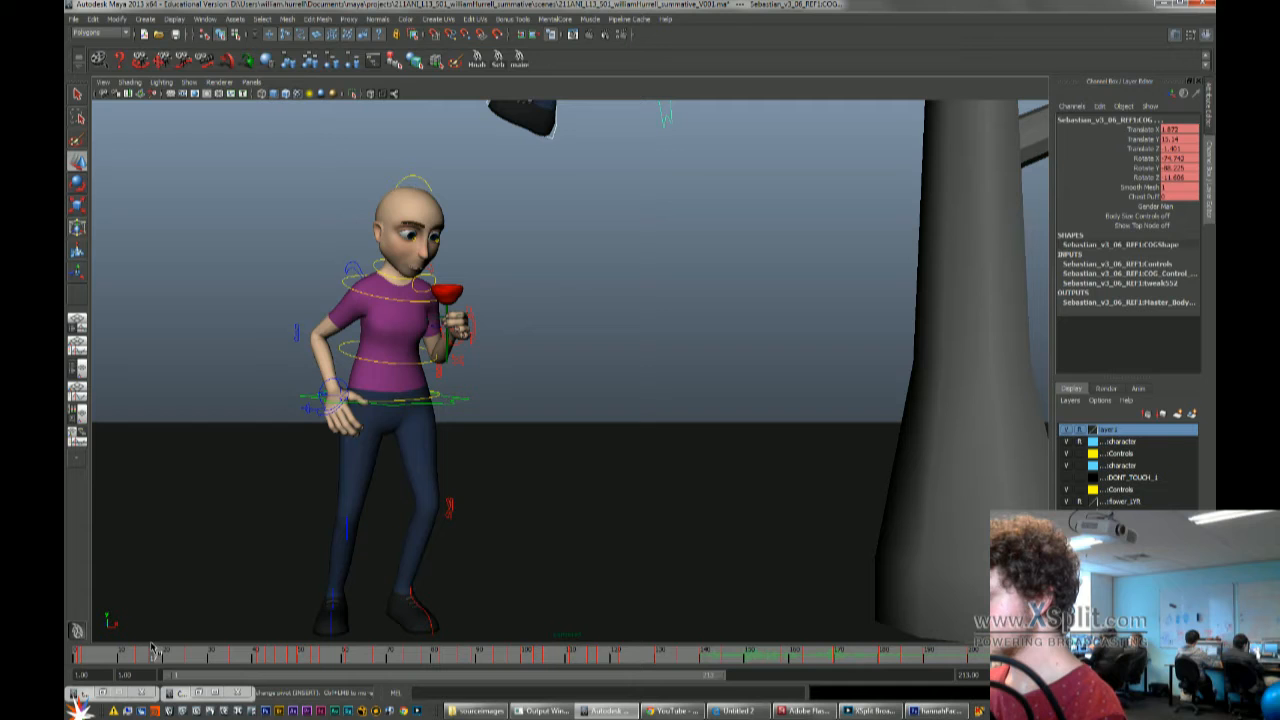
pyautogui.click(556, 124)
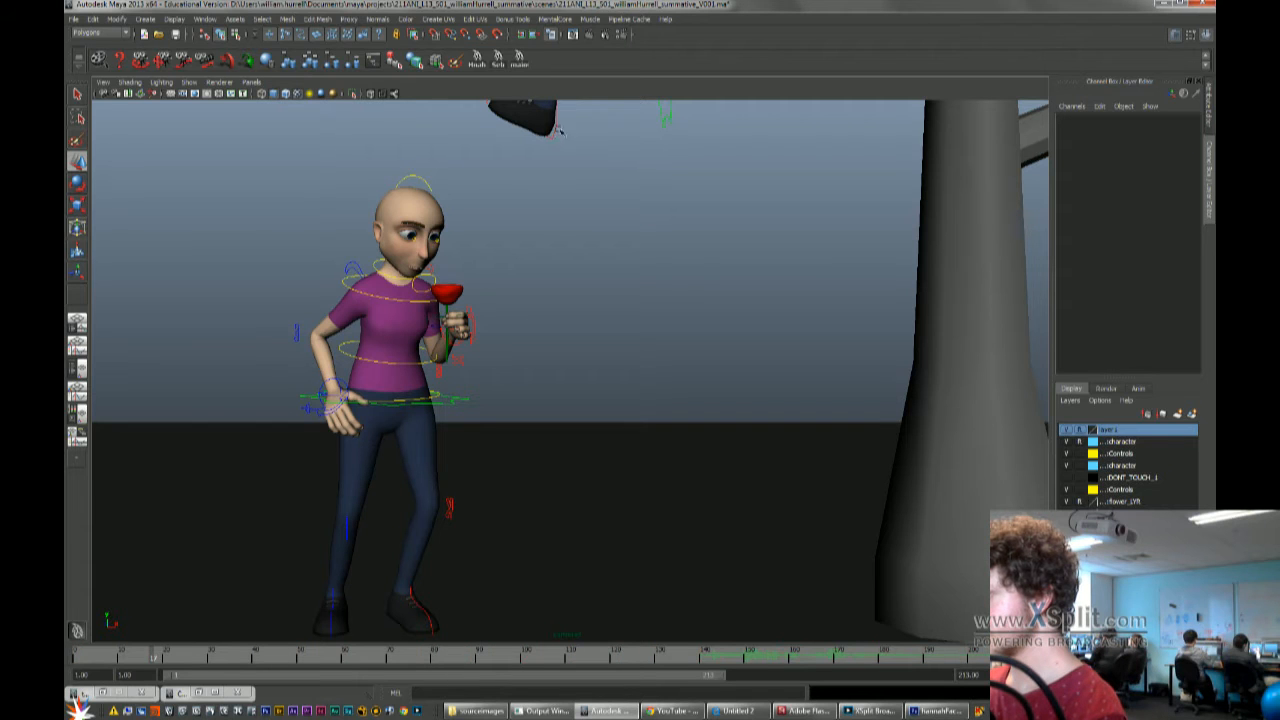
pyautogui.click(552, 120)
pyautogui.moveTo(549, 108); pyautogui.dragTo(533, 142)
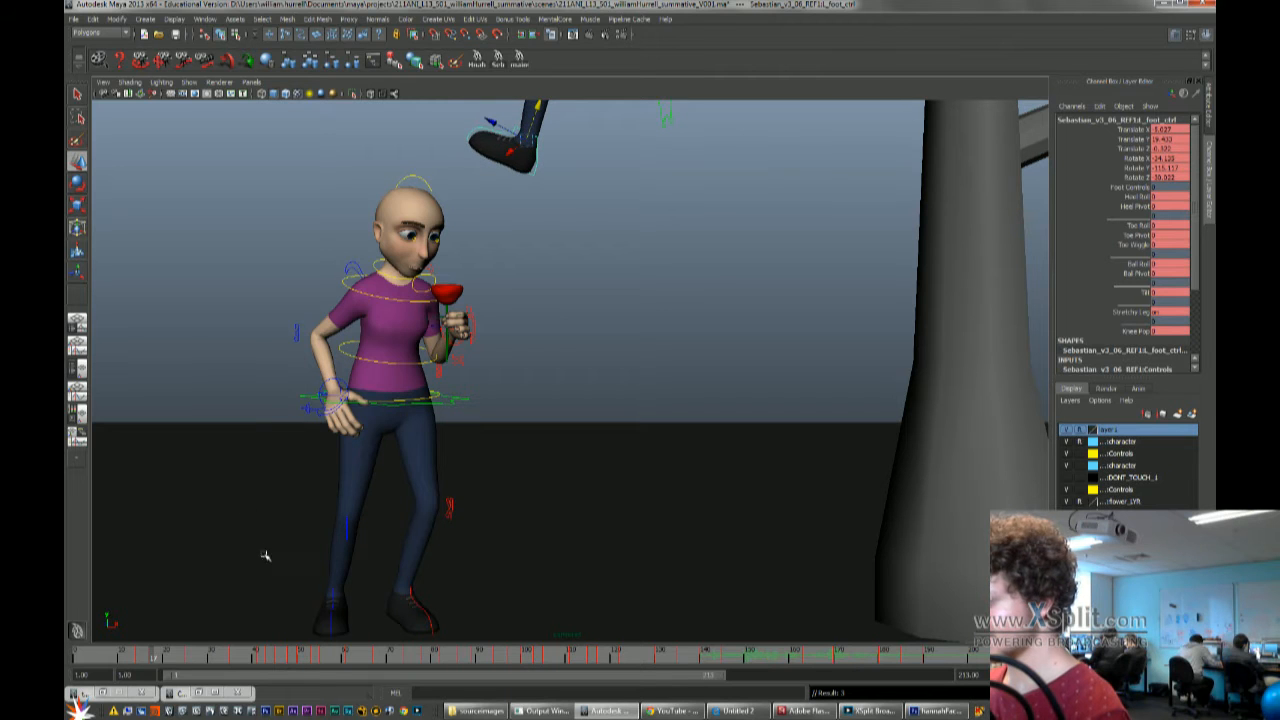
# Step through the following keys, play the animation from the start to check the foot, and save the scene
pyautogui.moveTo(180, 653); pyautogui.dragTo(197, 637)
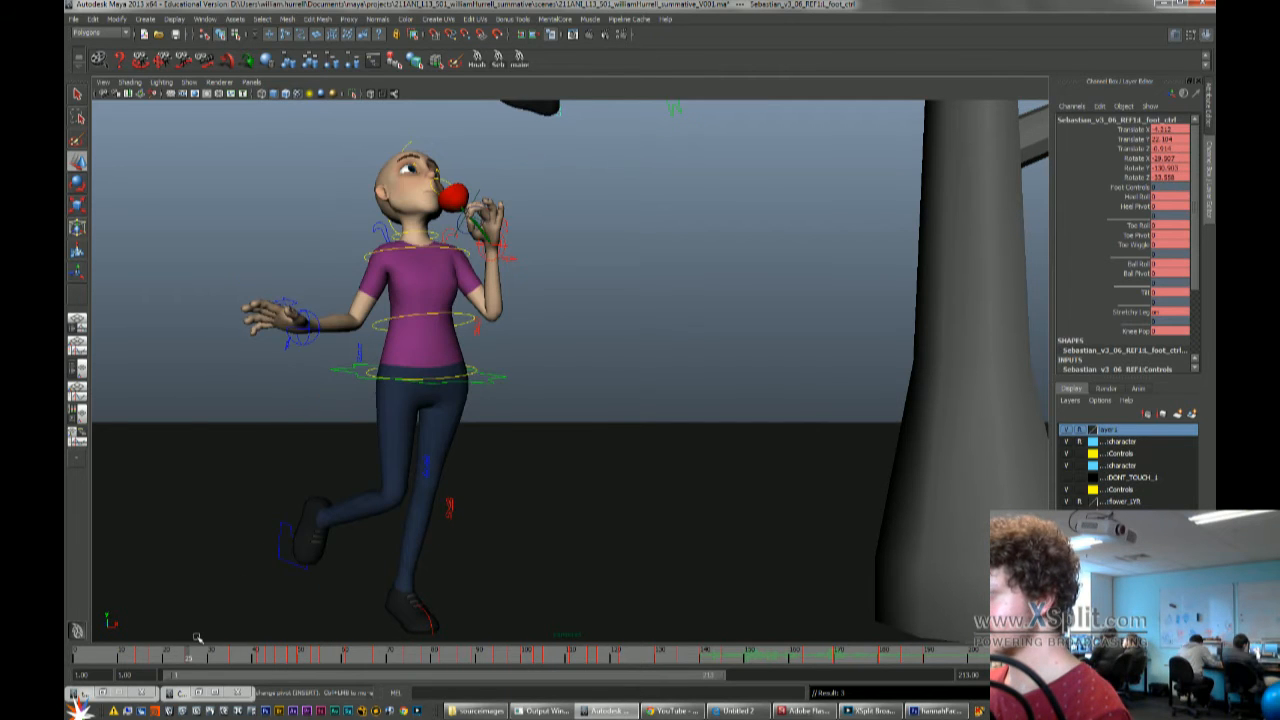
pyautogui.press('.')
pyautogui.press('.')
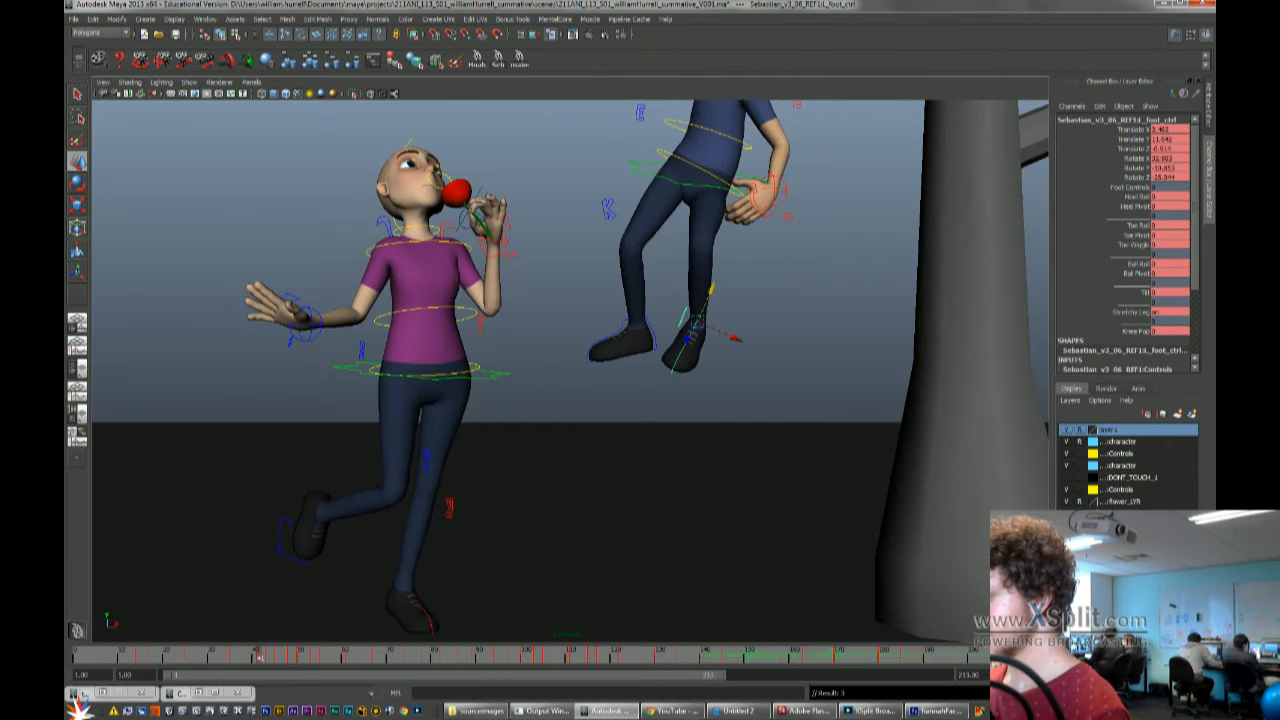
pyautogui.click(81, 657)
pyautogui.hotkey('alt', 'v')
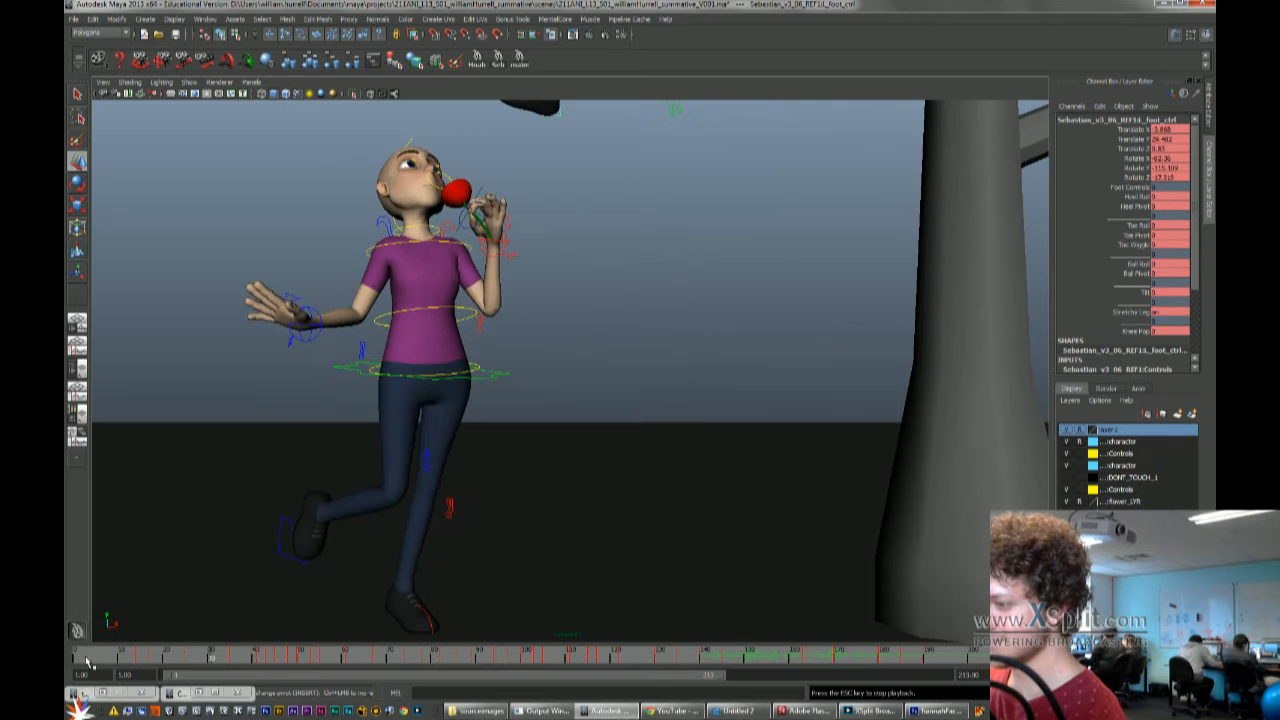
pyautogui.hotkey('ctrl', 's')
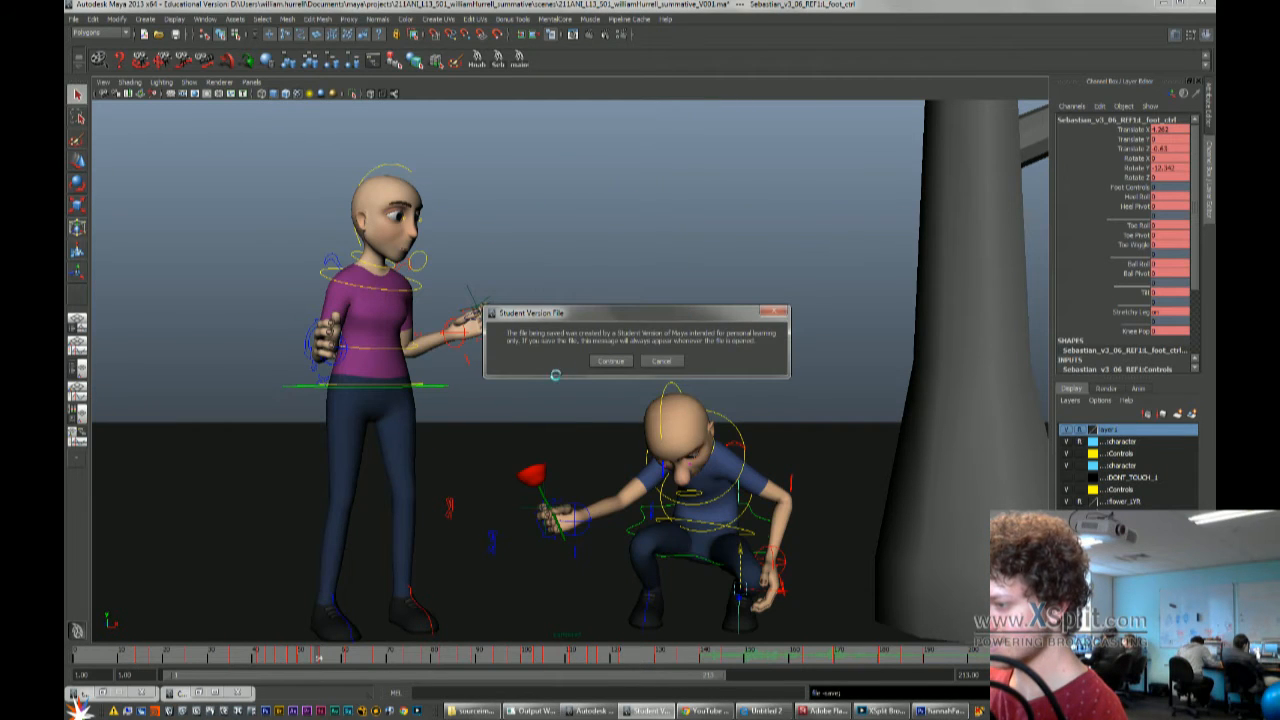
pyautogui.click(612, 361)
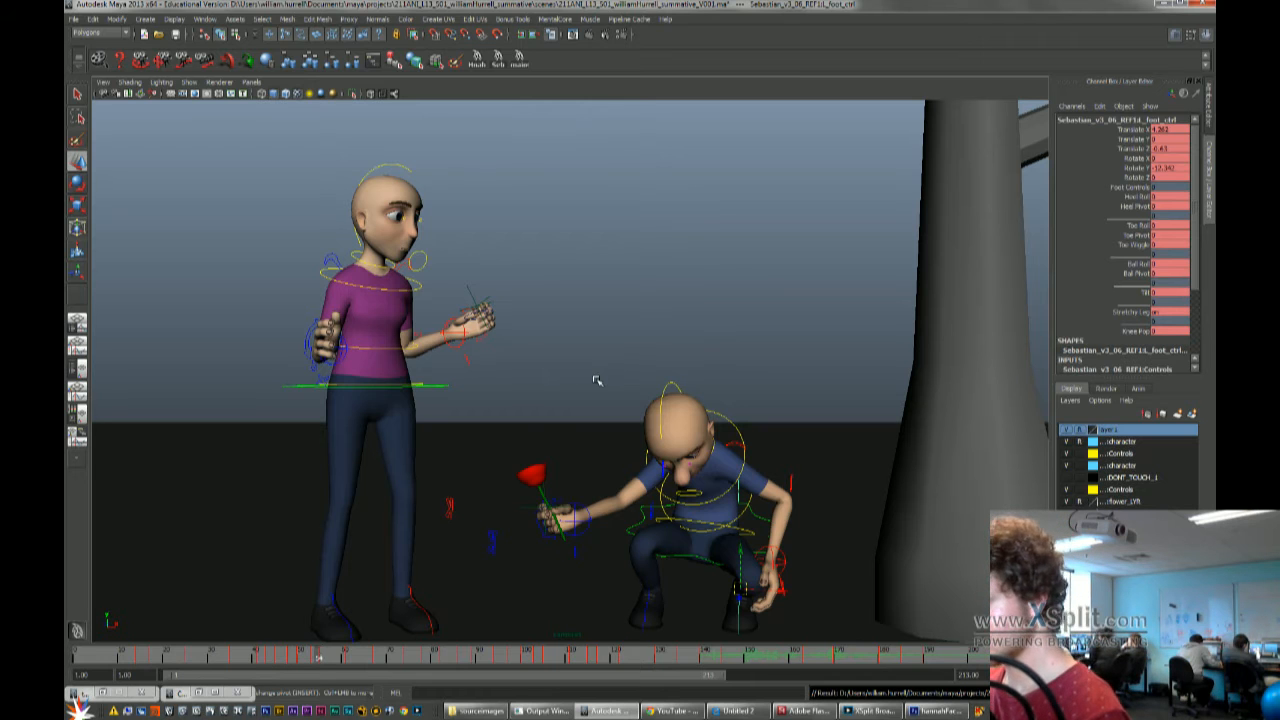
# Scrub to the reaching pose at about frame 48 and play the animation to review the rose offering
pyautogui.click(280, 658)
pyautogui.moveTo(280, 658); pyautogui.dragTo(292, 660)
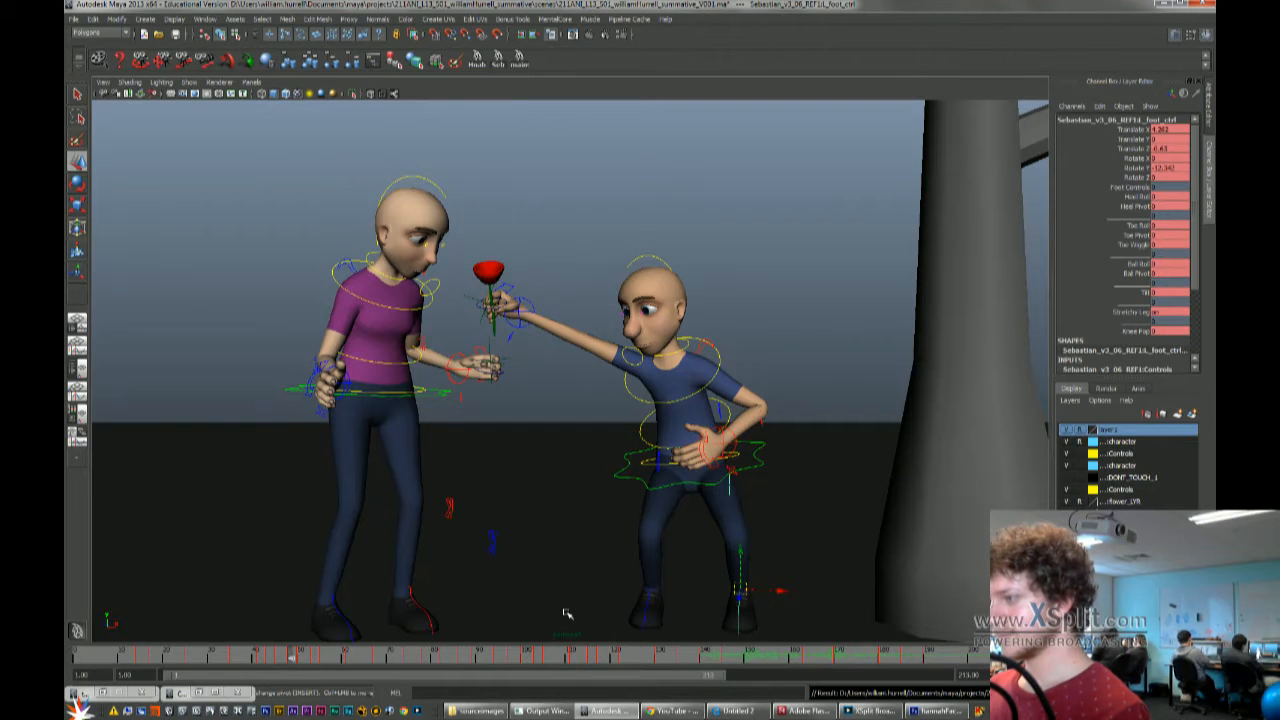
pyautogui.hotkey('alt', 'v')
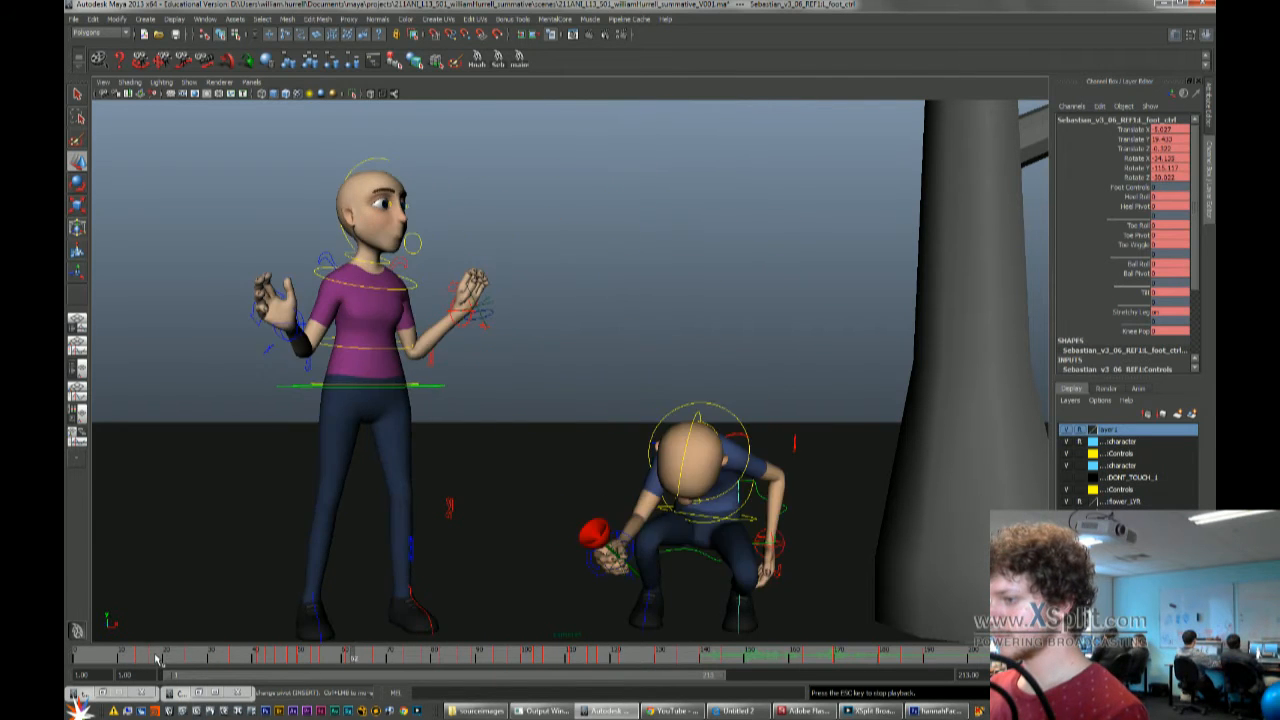
# Step back and forth through the keys between about frames 48 and 61 to examine the crouch and rose offering
pyautogui.click(210, 658)
pyautogui.moveTo(232, 658); pyautogui.dragTo(292, 656)
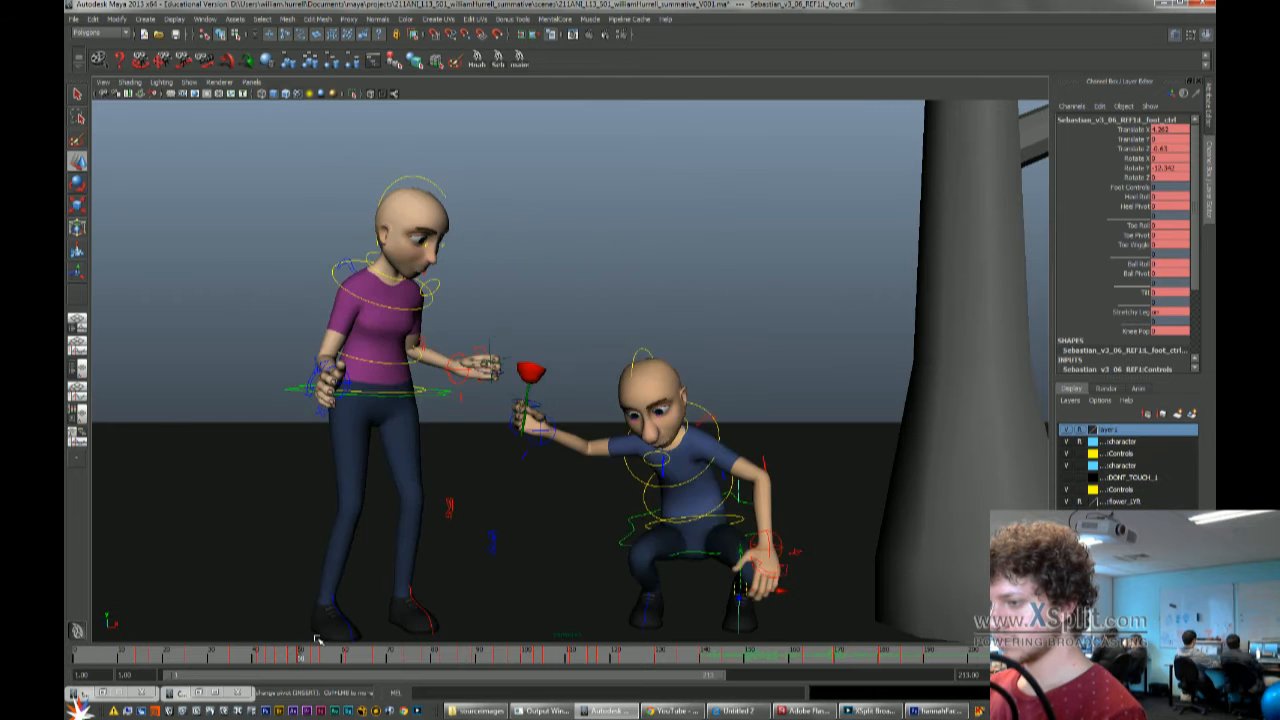
pyautogui.press(',')
pyautogui.press('.')
pyautogui.press('.')
pyautogui.press('.')
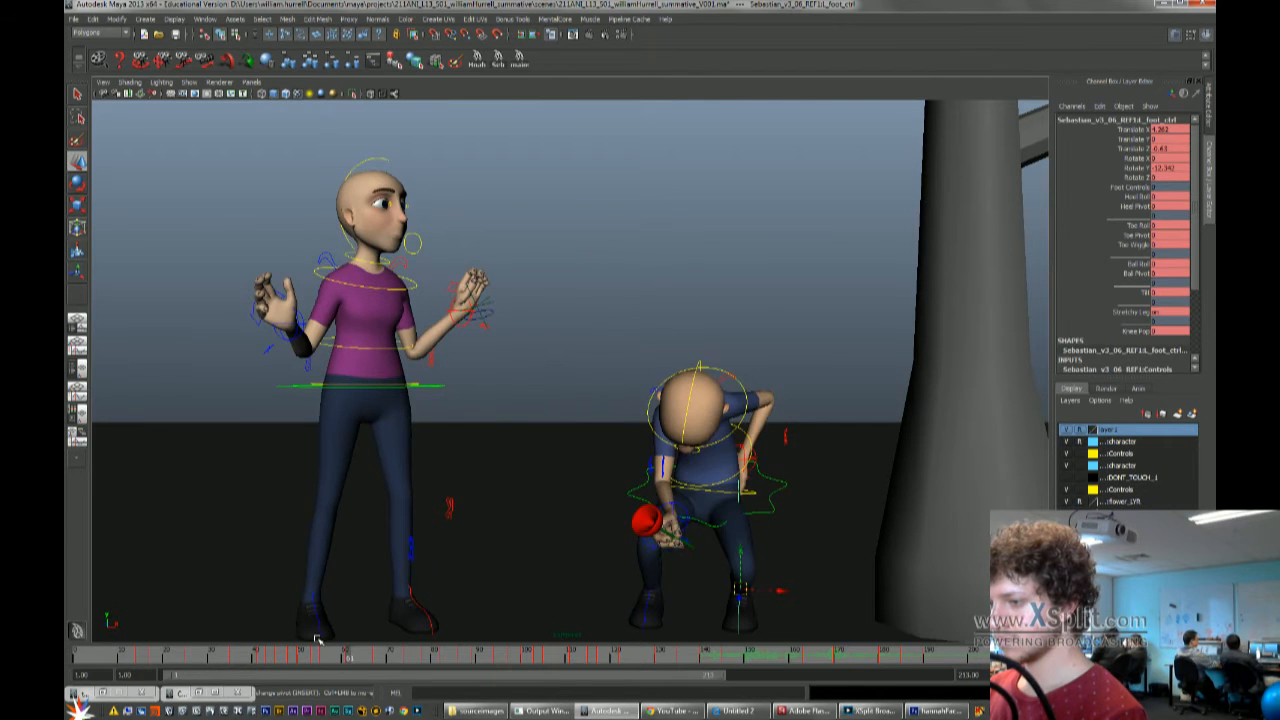
pyautogui.press(',')
pyautogui.press(',')
pyautogui.press(',')
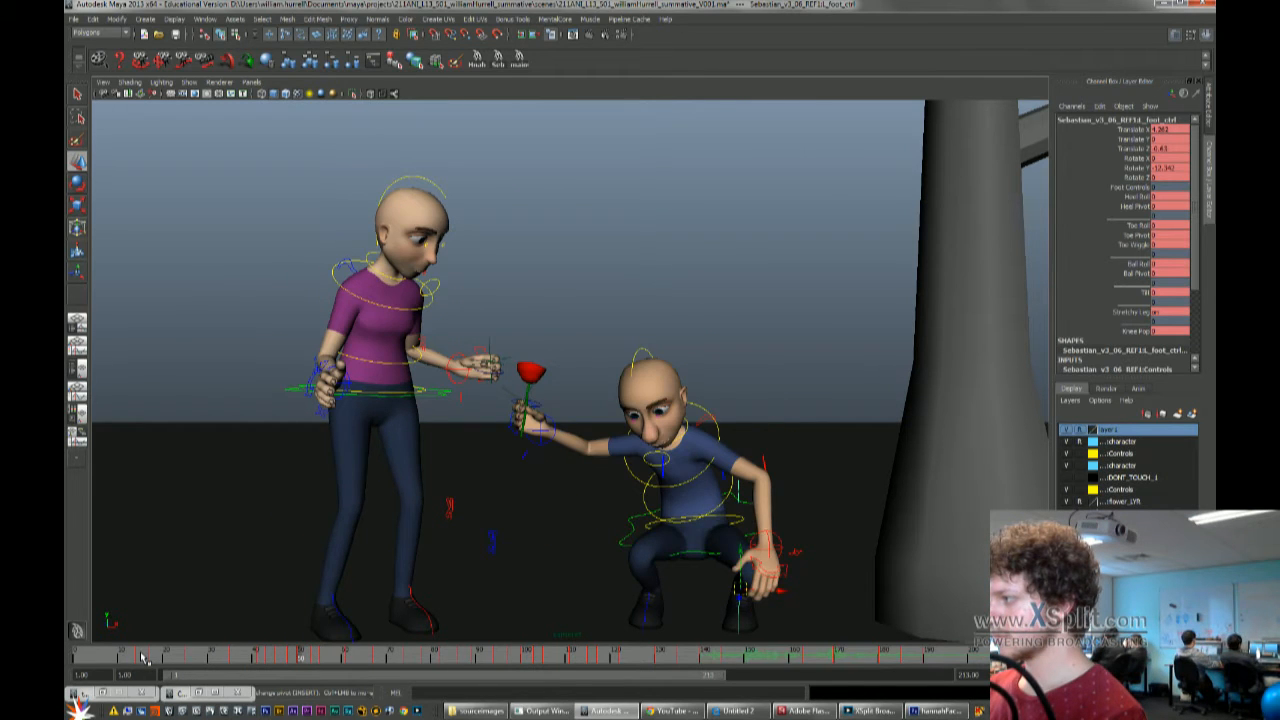
# Play the animation from about frame 16, stop it, and scrub on to the standing poses at about frame 95
pyautogui.click(143, 657)
pyautogui.hotkey('alt', 'v')
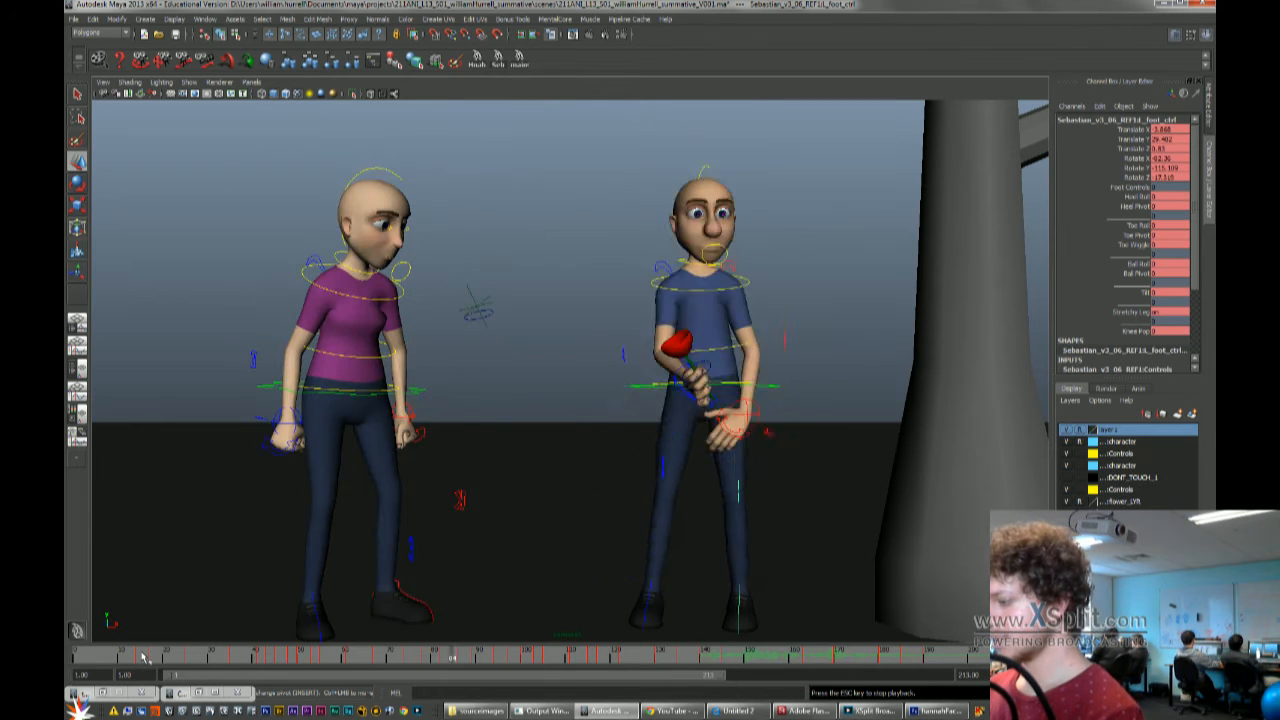
pyautogui.hotkey('alt', 'v')
pyautogui.moveTo(382, 659); pyautogui.dragTo(506, 657)
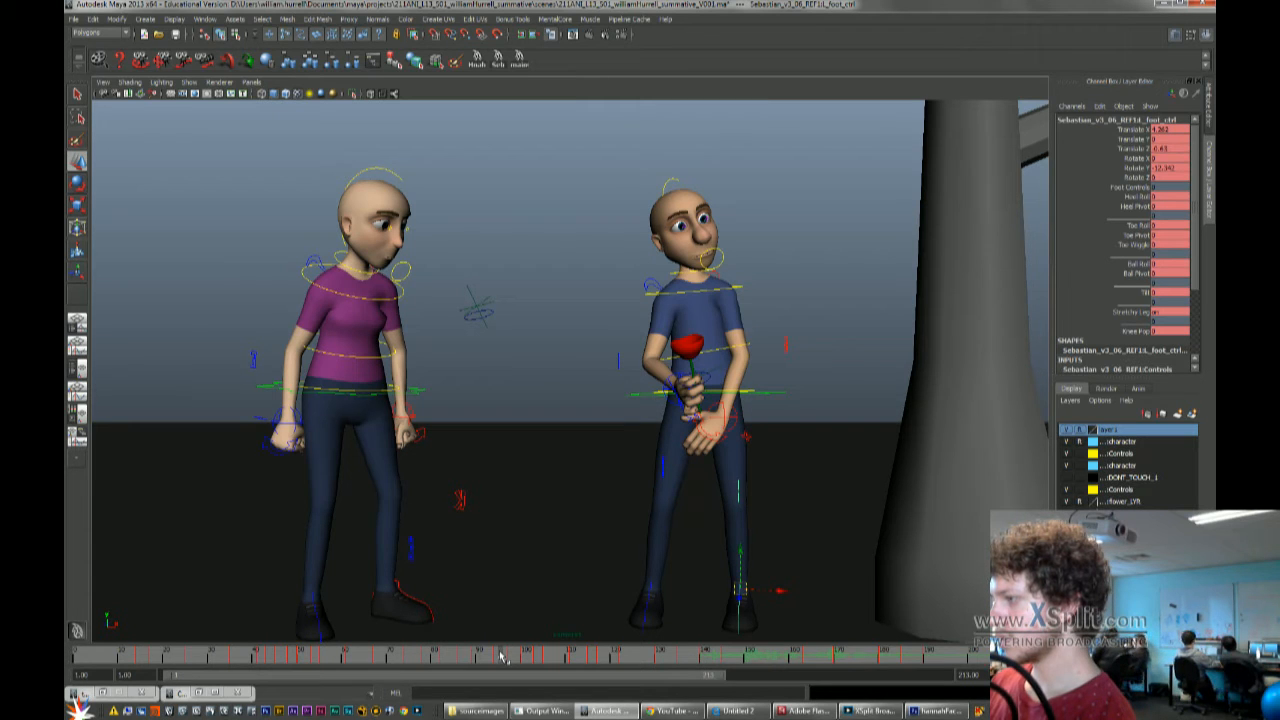
# Switch to the Untitled 2 reference video and step backward frame by frame through the actors' run across the room
pyautogui.moveTo(669, 714)
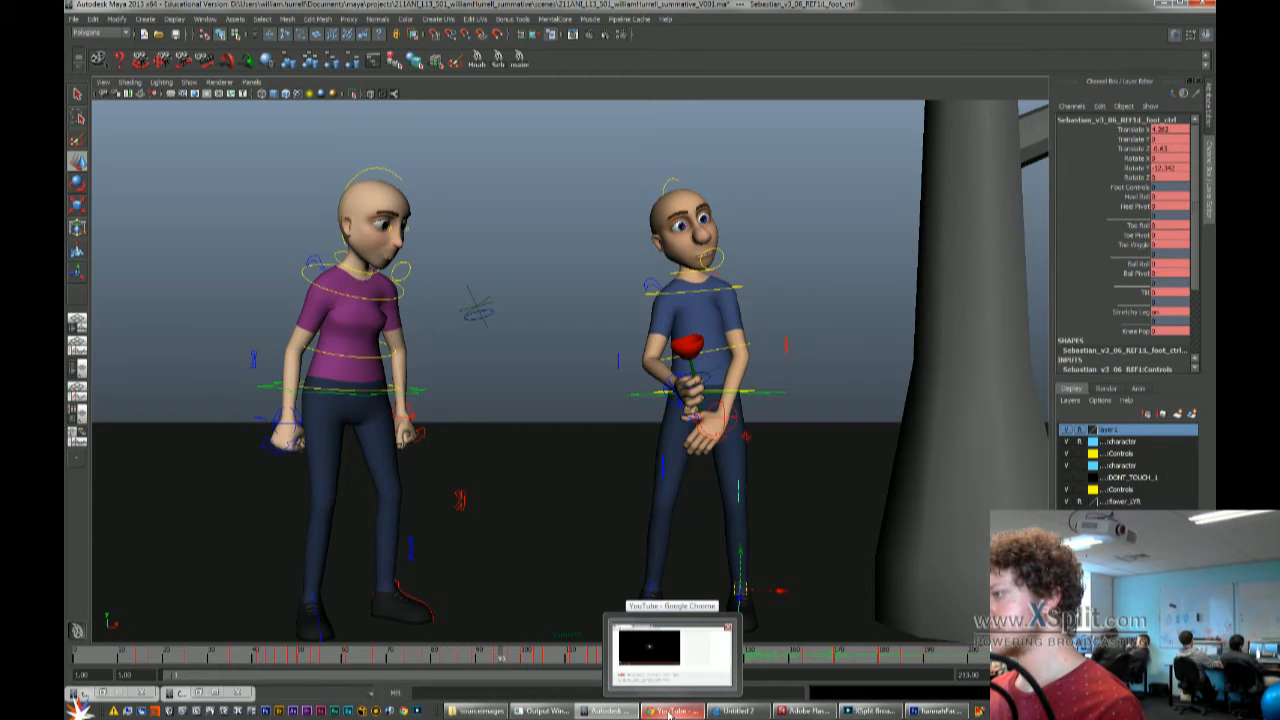
pyautogui.moveTo(713, 714)
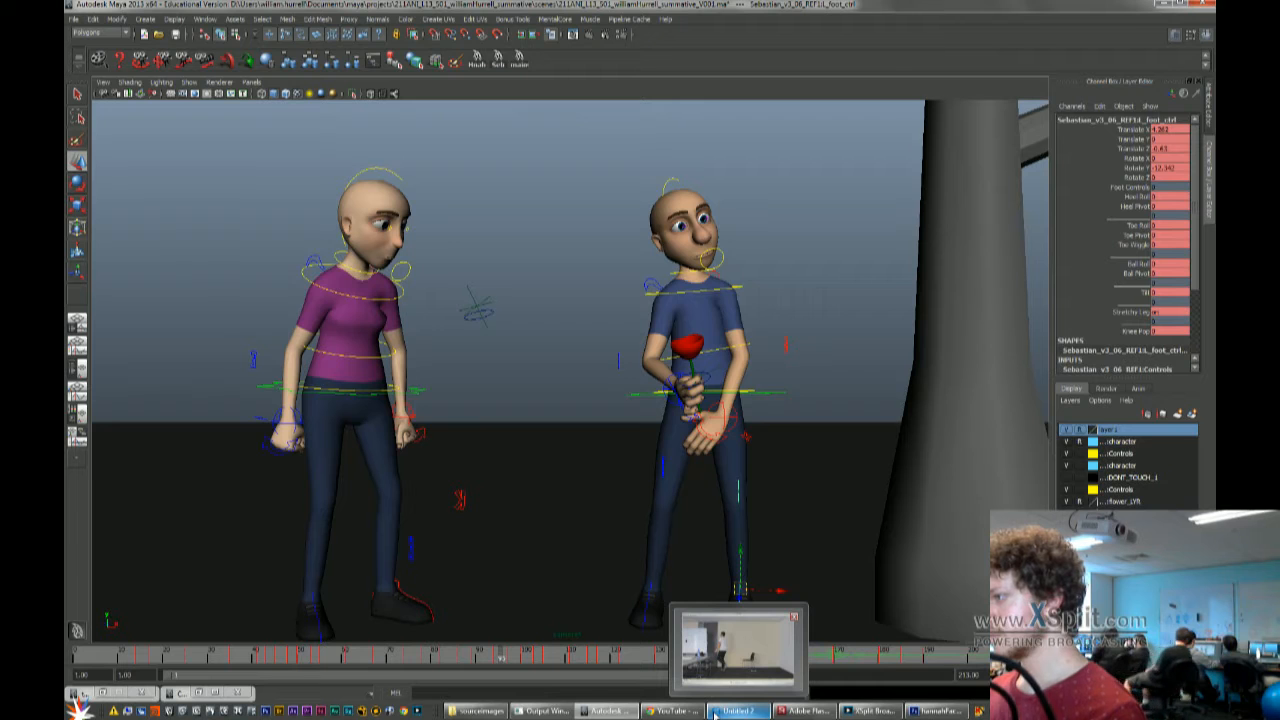
pyautogui.click(715, 712)
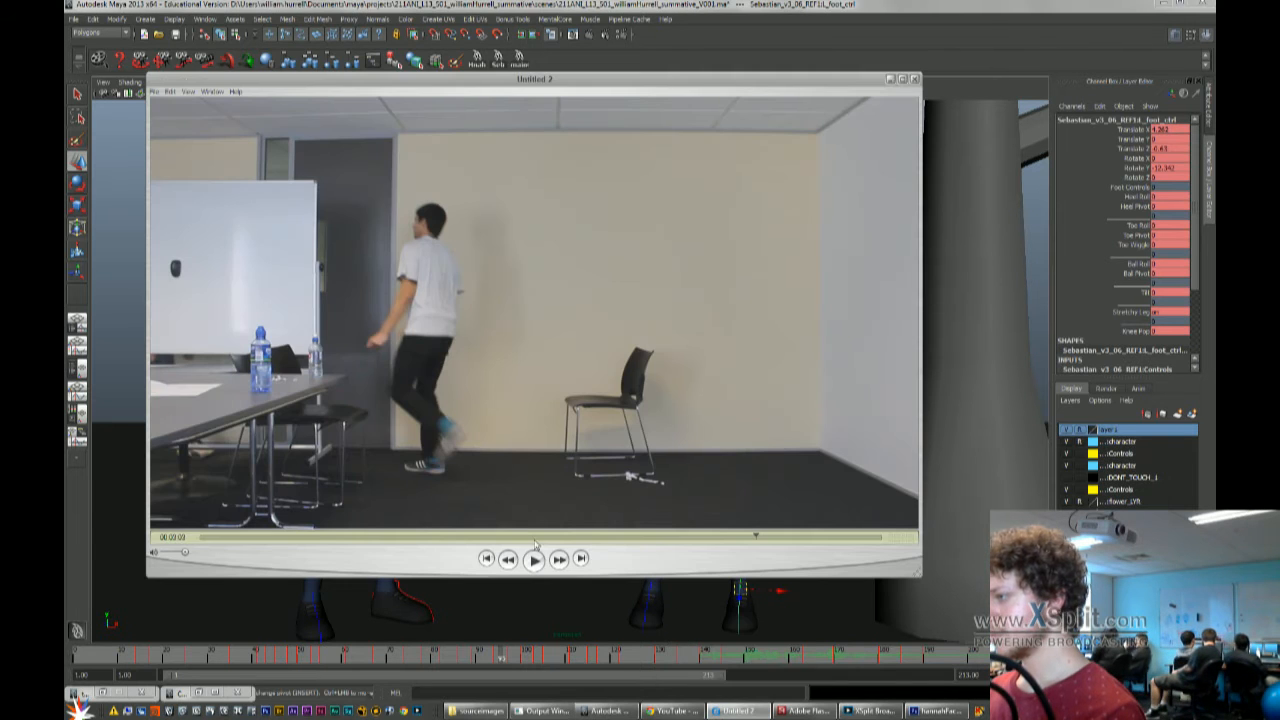
pyautogui.click(746, 538)
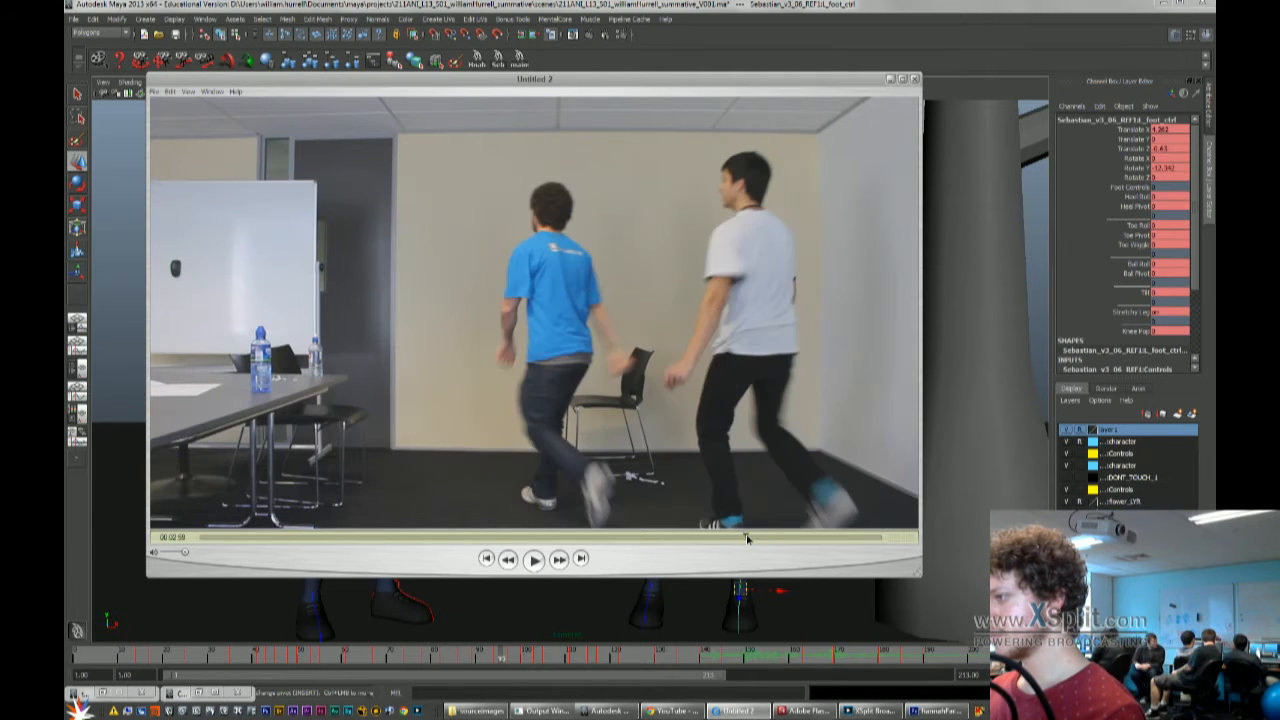
pyautogui.moveTo(747, 539); pyautogui.dragTo(745, 539)
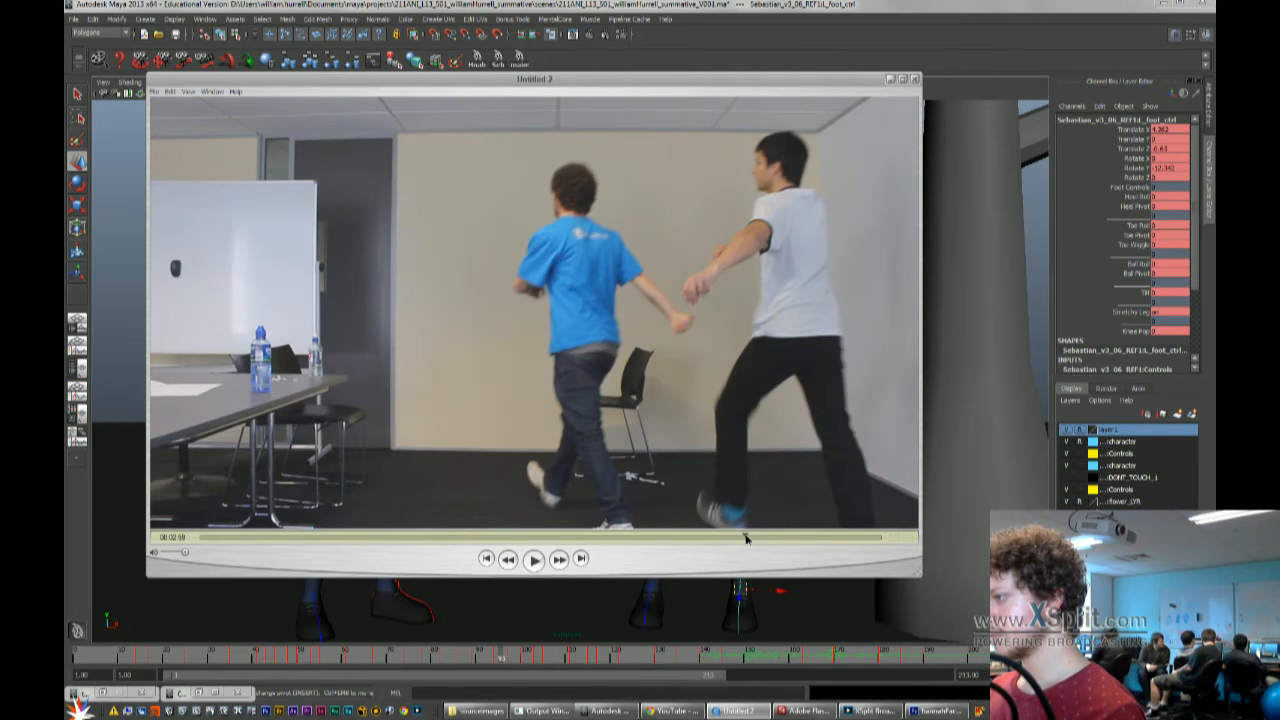
pyautogui.press('Left')
pyautogui.press('Left')
pyautogui.press('Left')
pyautogui.press('Left')
pyautogui.press('Left')
pyautogui.press('Left')
pyautogui.press('Left')
pyautogui.press('Left')
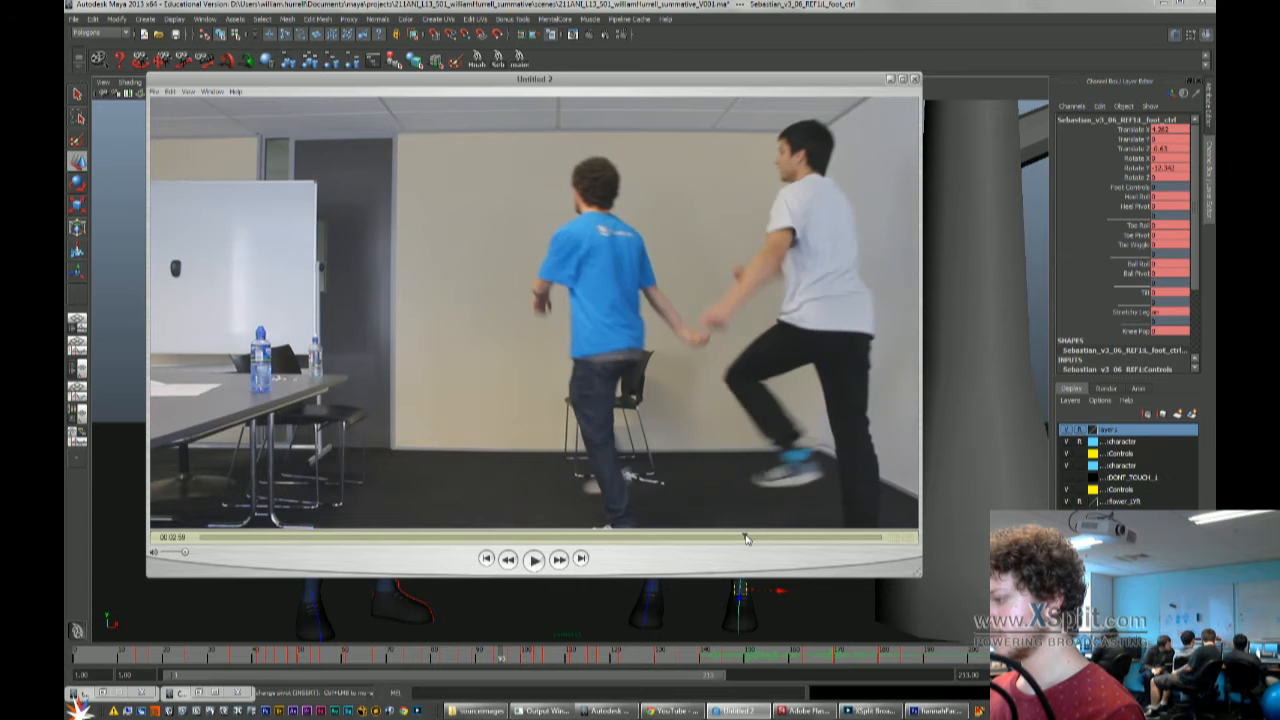
pyautogui.press('Left')
pyautogui.press('Left')
pyautogui.press('Left')
pyautogui.press('Left')
pyautogui.press('Left')
pyautogui.press('Left')
pyautogui.press('Left')
pyautogui.press('Left')
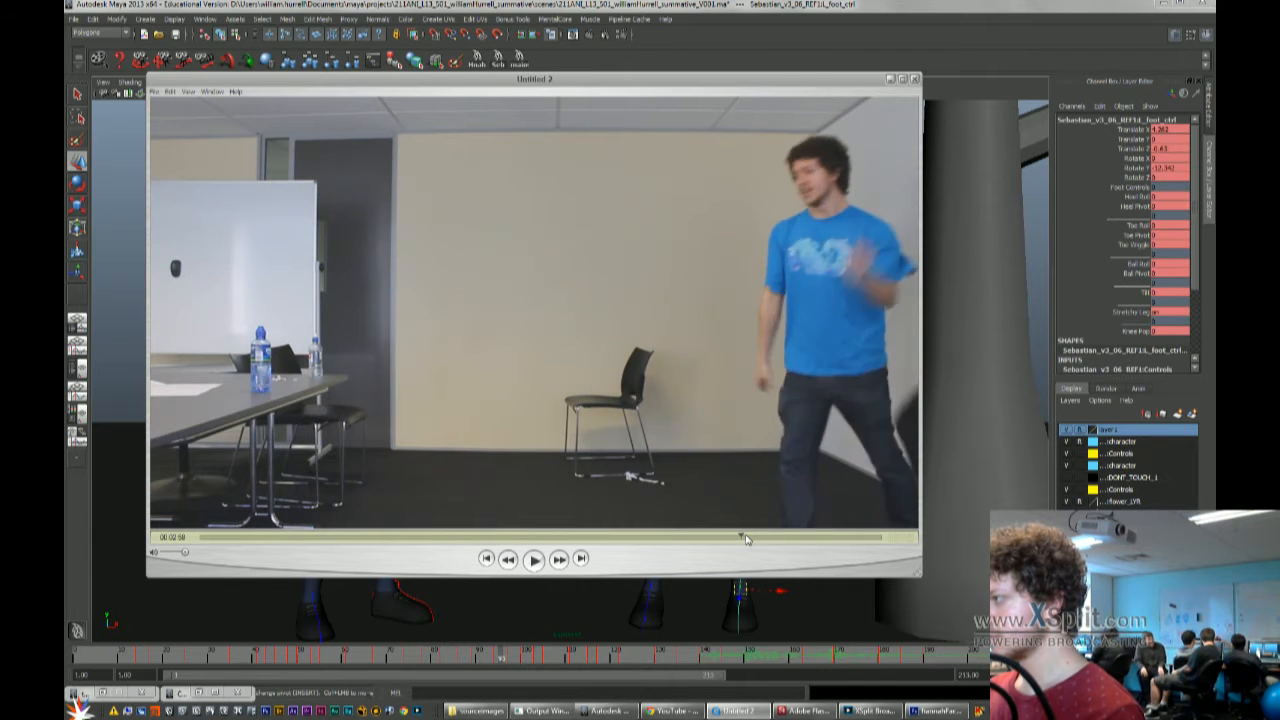
pyautogui.press('Left')
pyautogui.press('Left')
pyautogui.press('Left')
pyautogui.press('Left')
pyautogui.press('Left')
pyautogui.press('Left')
pyautogui.press('Left')
pyautogui.press('Left')
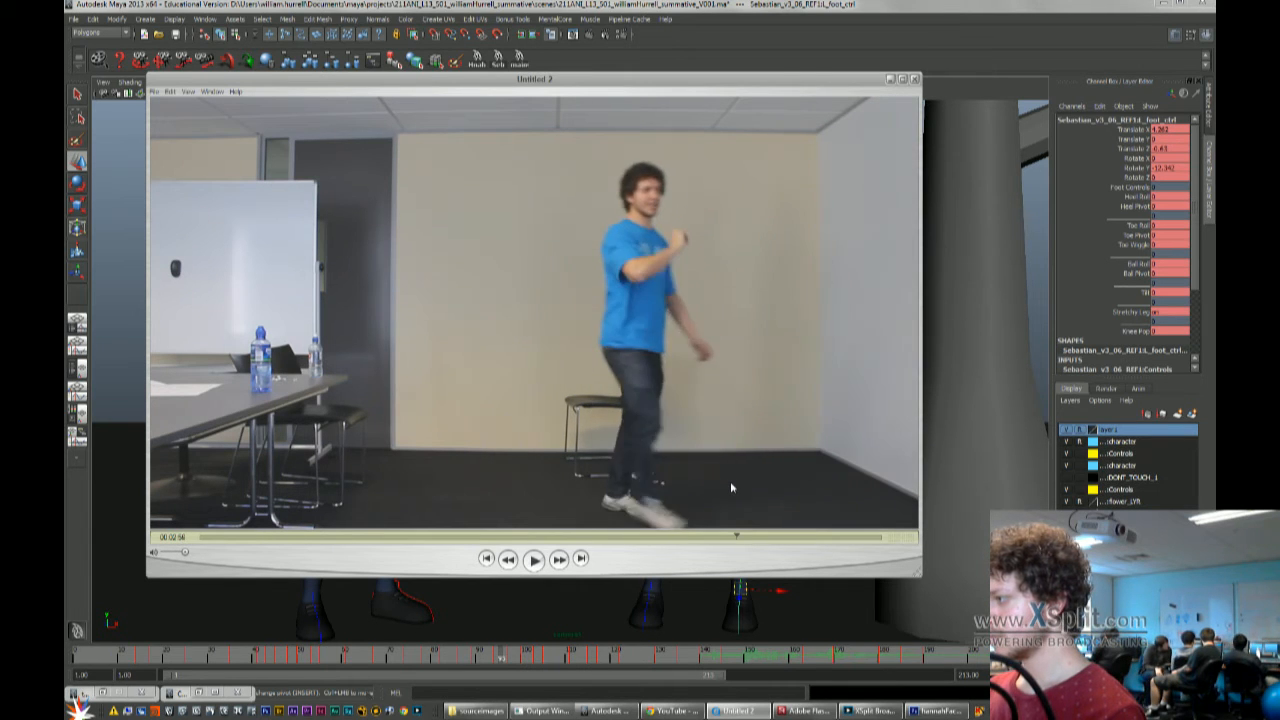
# Play the reference video through the run, and jump to other takes to review the actors' movements and poses
pyautogui.press('space')
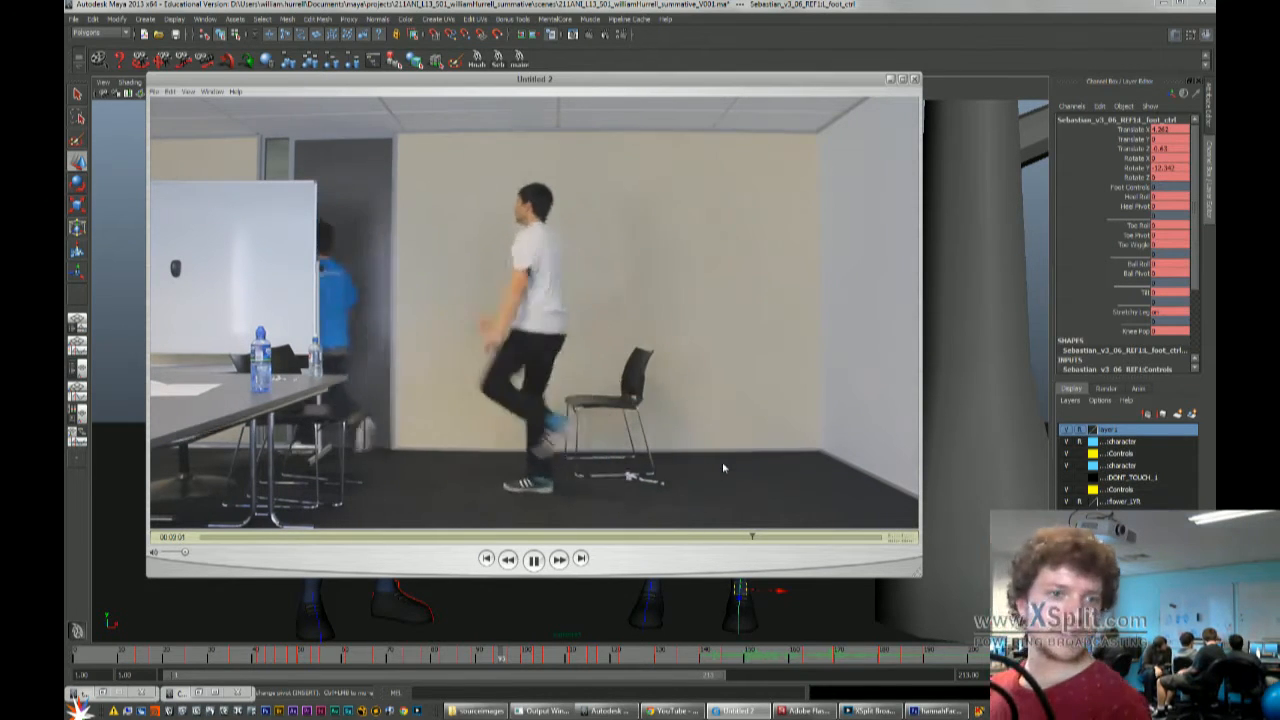
pyautogui.press('space')
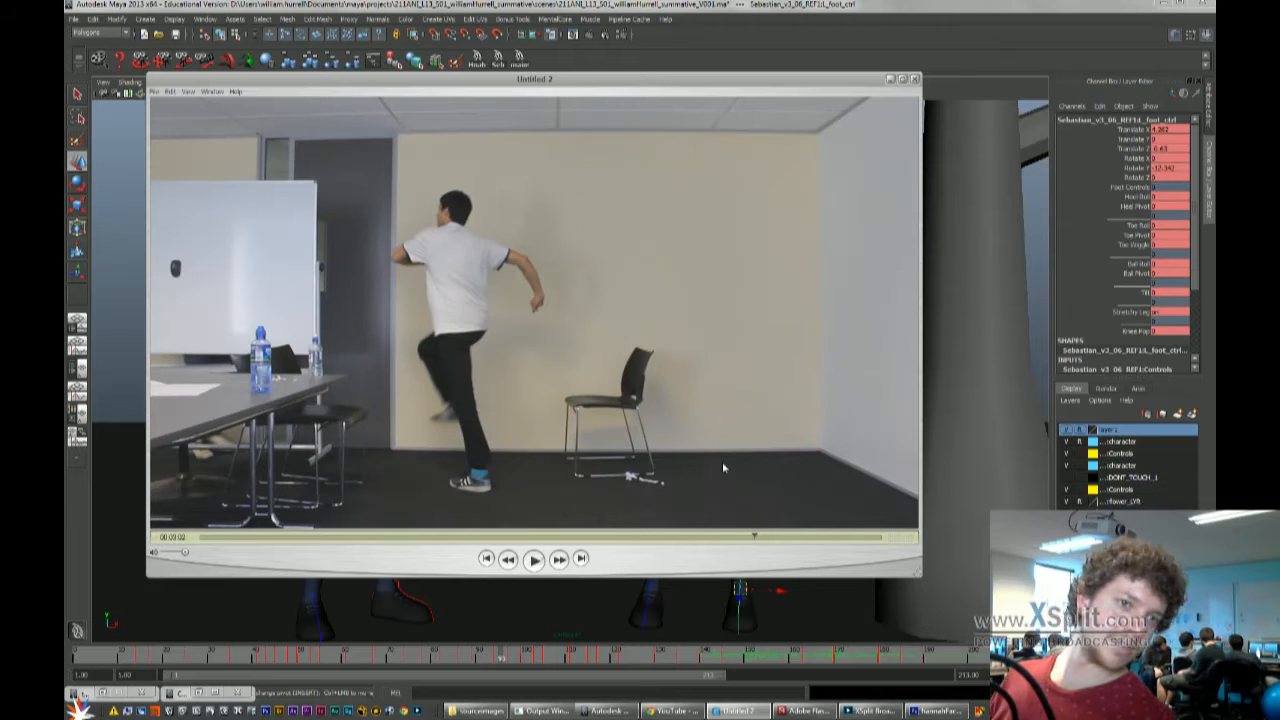
pyautogui.click(728, 539)
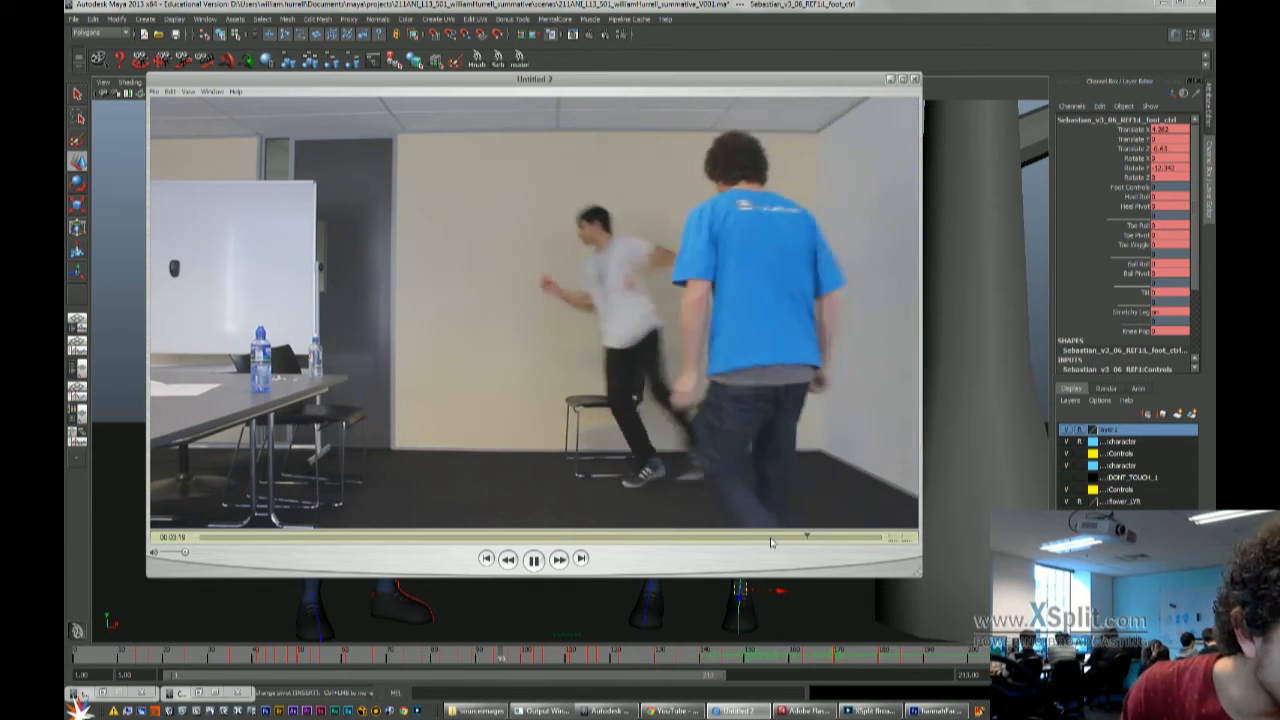
pyautogui.click(774, 537)
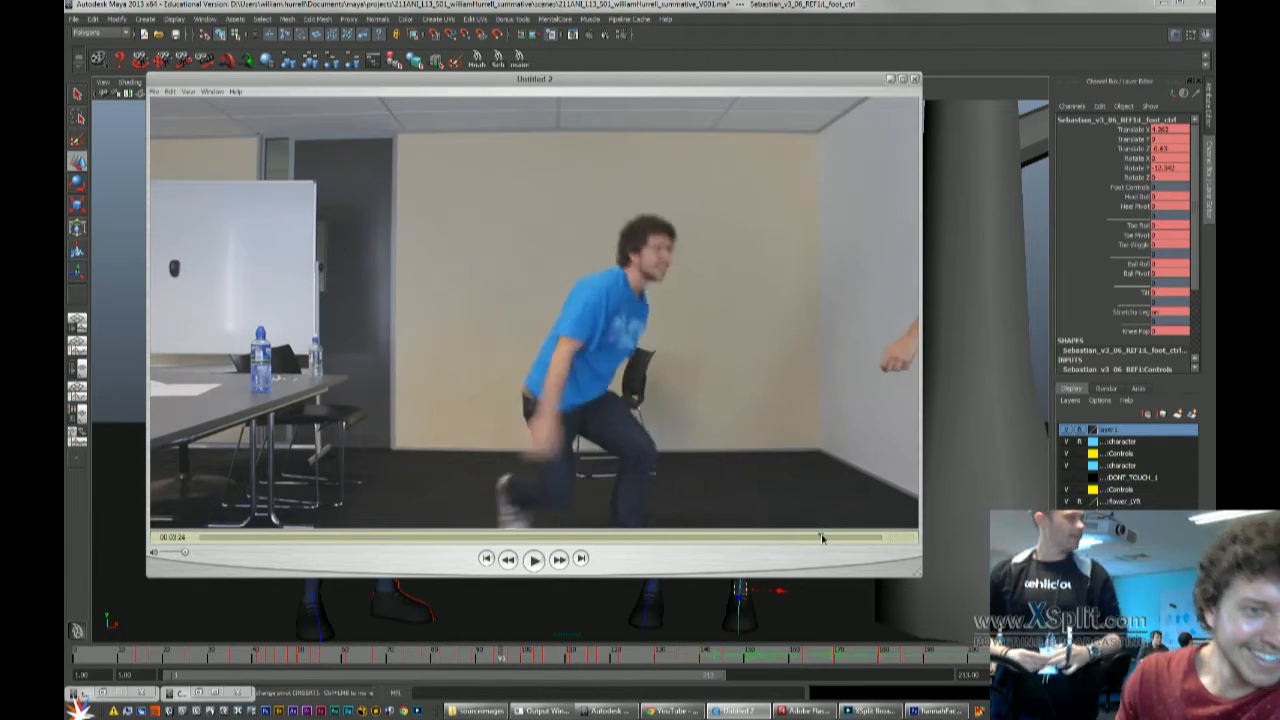
pyautogui.click(821, 537)
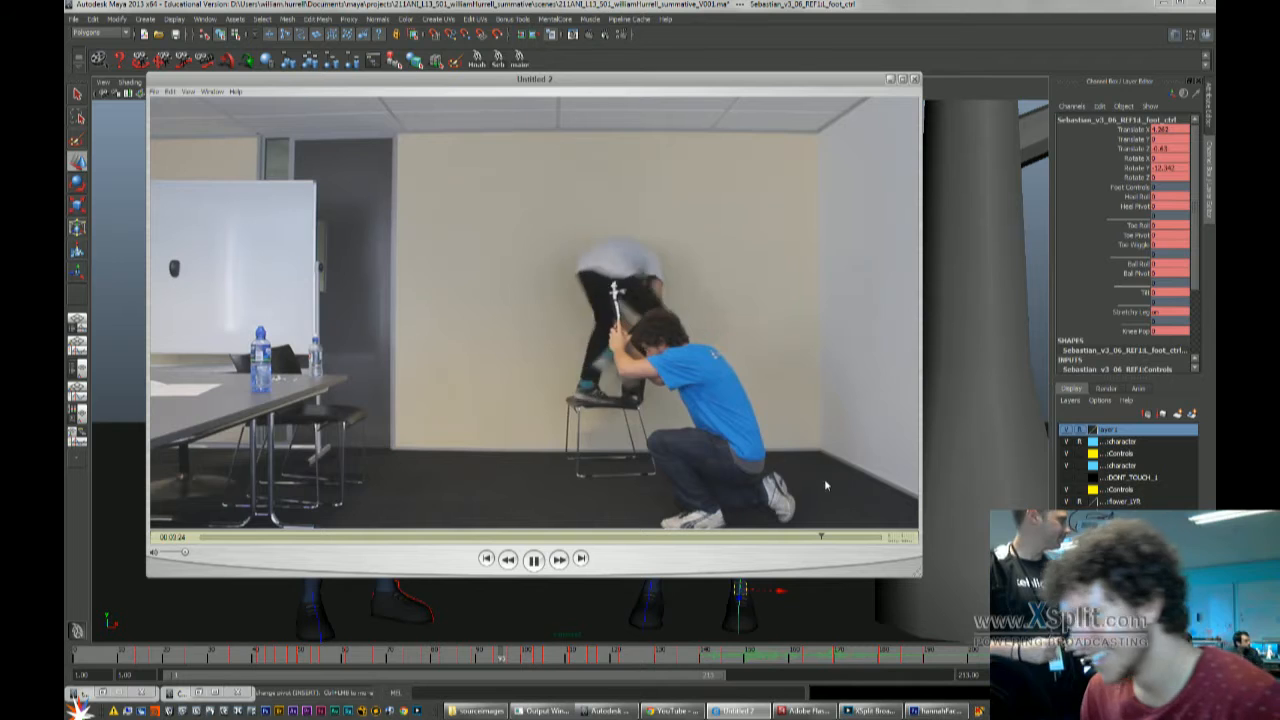
pyautogui.click(819, 422)
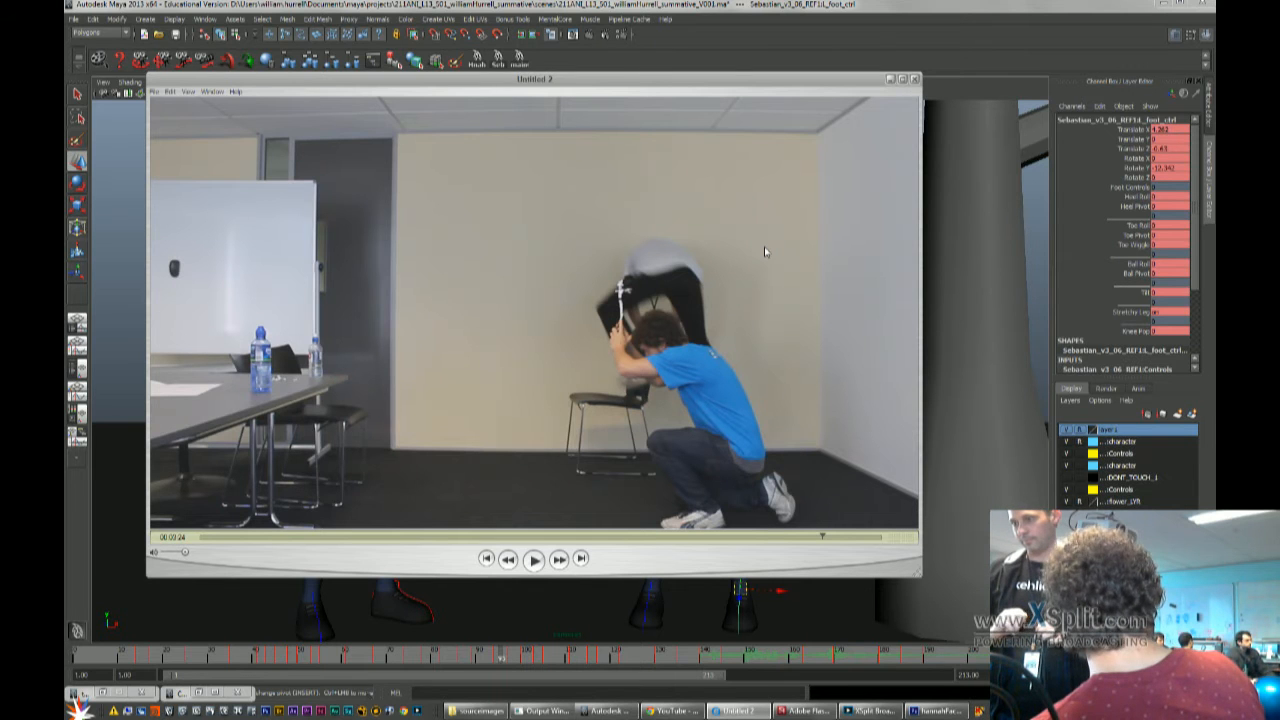
# Switch back to Maya and save the scene, accepting the Student Version notice
pyautogui.click(705, 5)
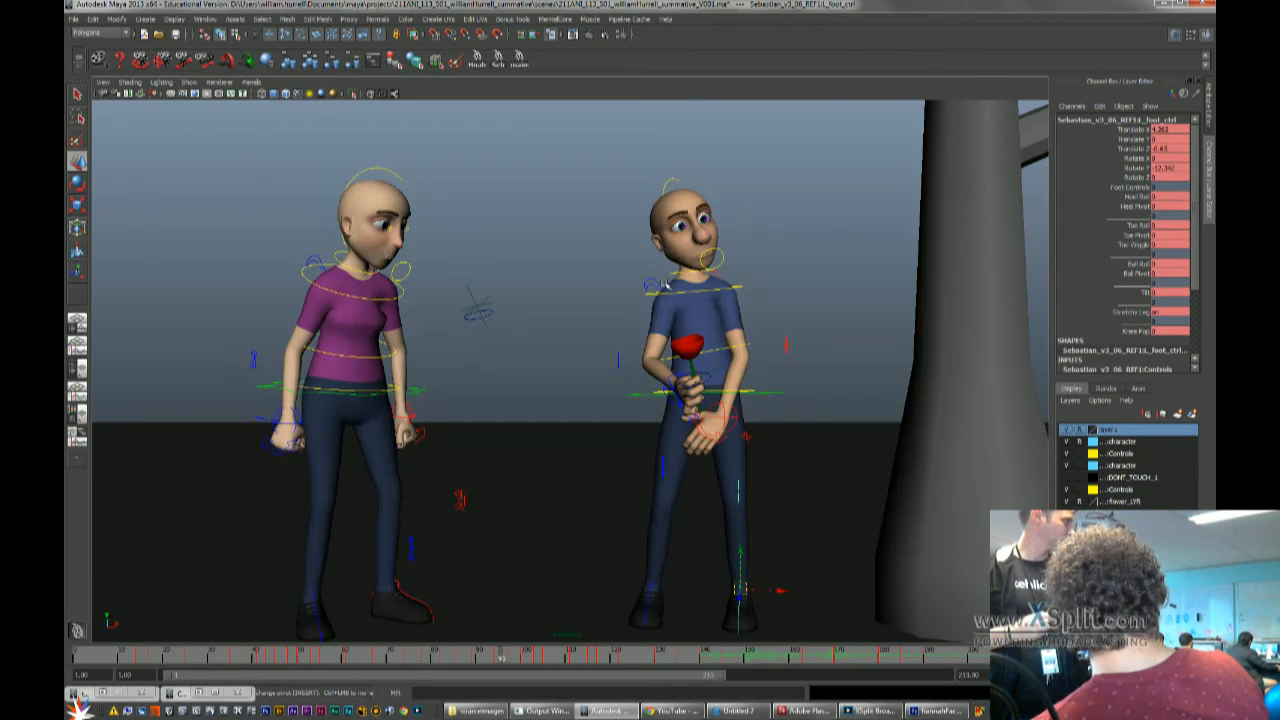
pyautogui.hotkey('ctrl', 's')
pyautogui.click(609, 358)
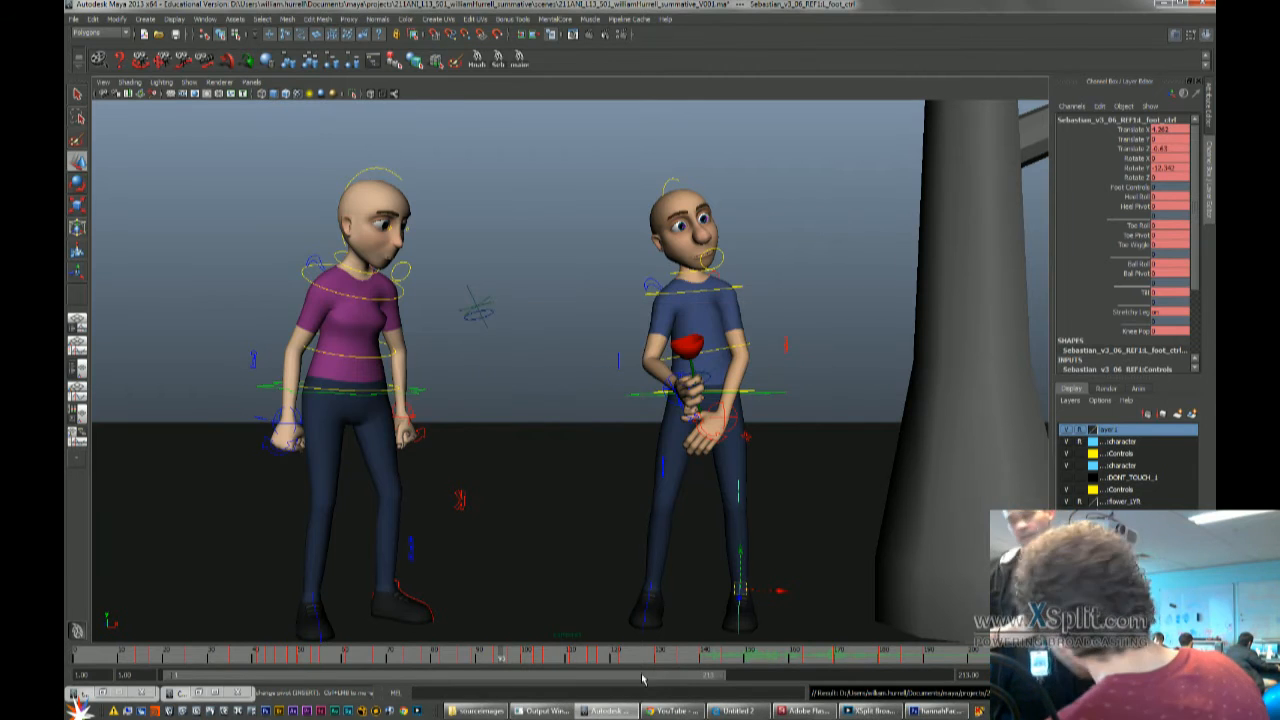
# Minimise Maya and the reference video, and open the Maya project's root folder from sourceimages in Windows Explorer
pyautogui.click(1166, 5)
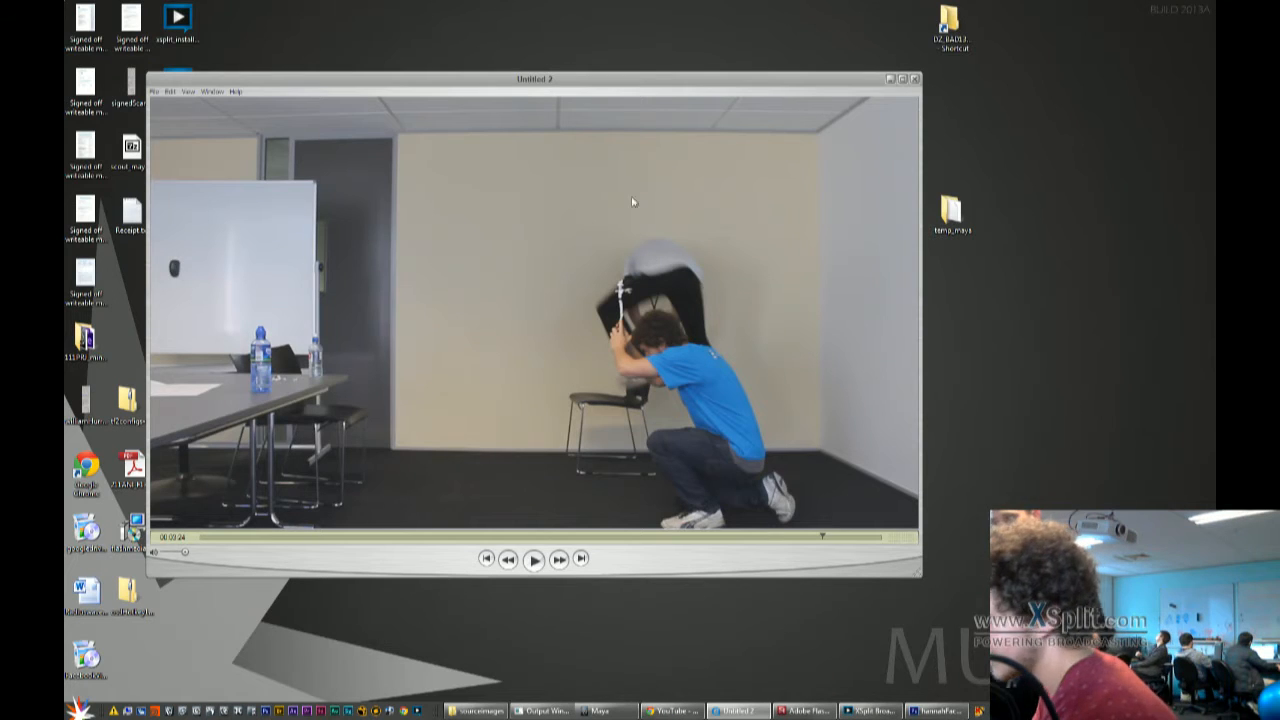
pyautogui.click(890, 79)
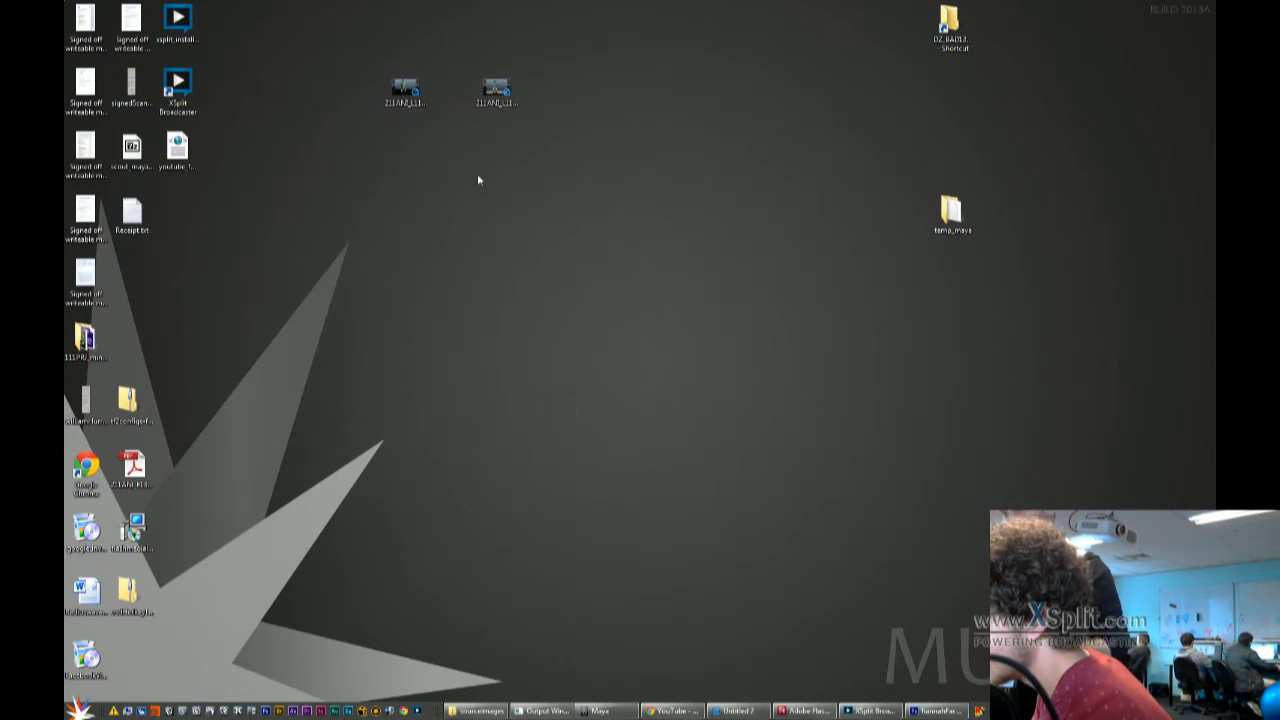
pyautogui.click(478, 710)
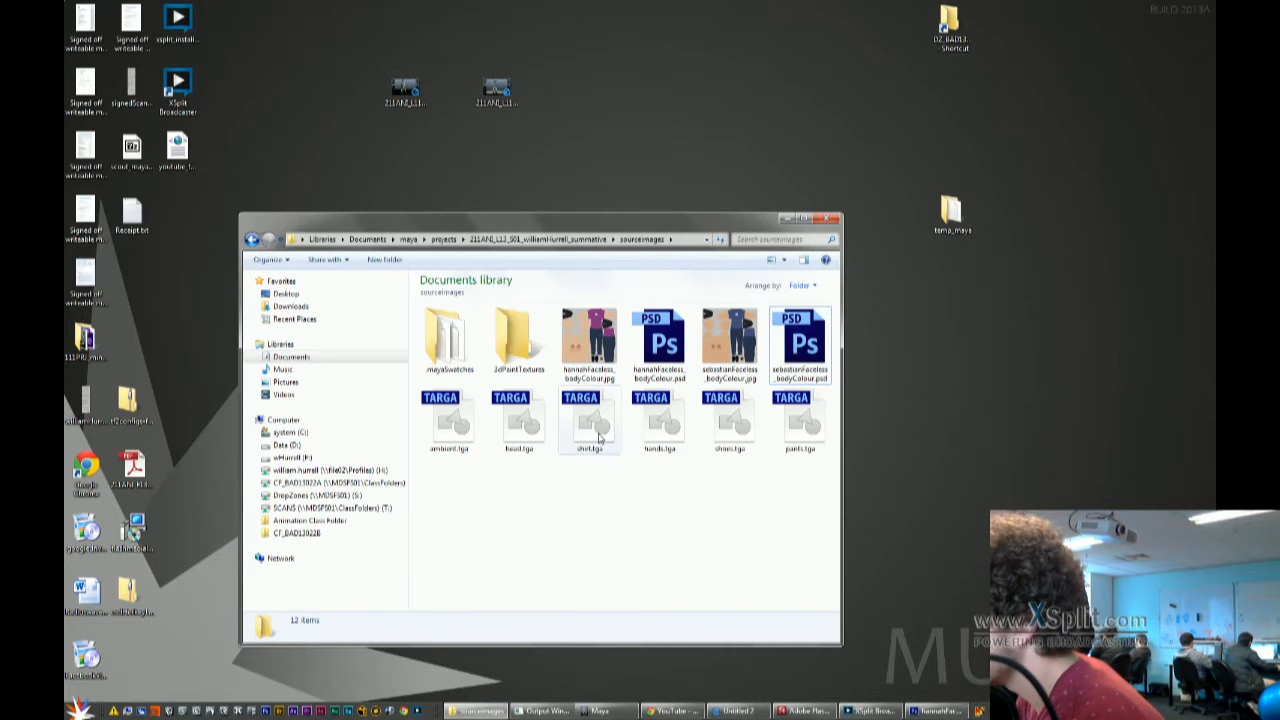
pyautogui.click(606, 238)
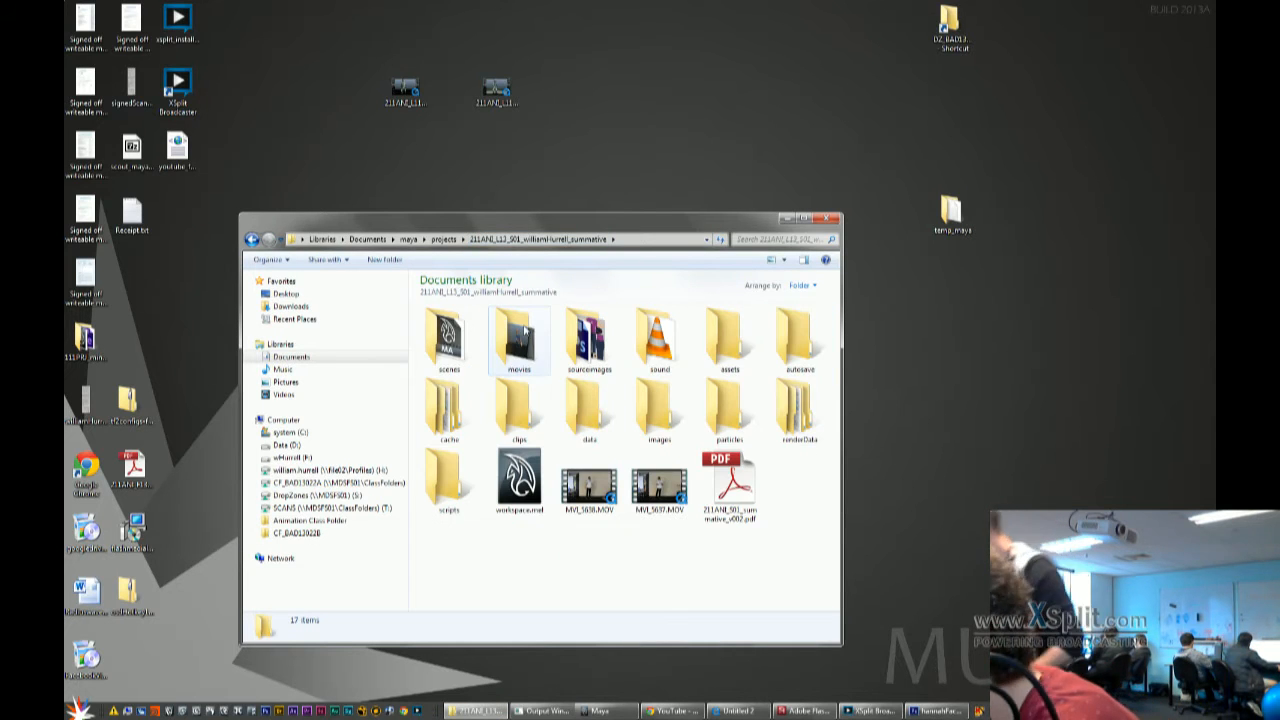
# Open the project's movies folder and view the summative V001 movie, then close the player
pyautogui.doubleClick(519, 338)
pyautogui.doubleClick(447, 340)
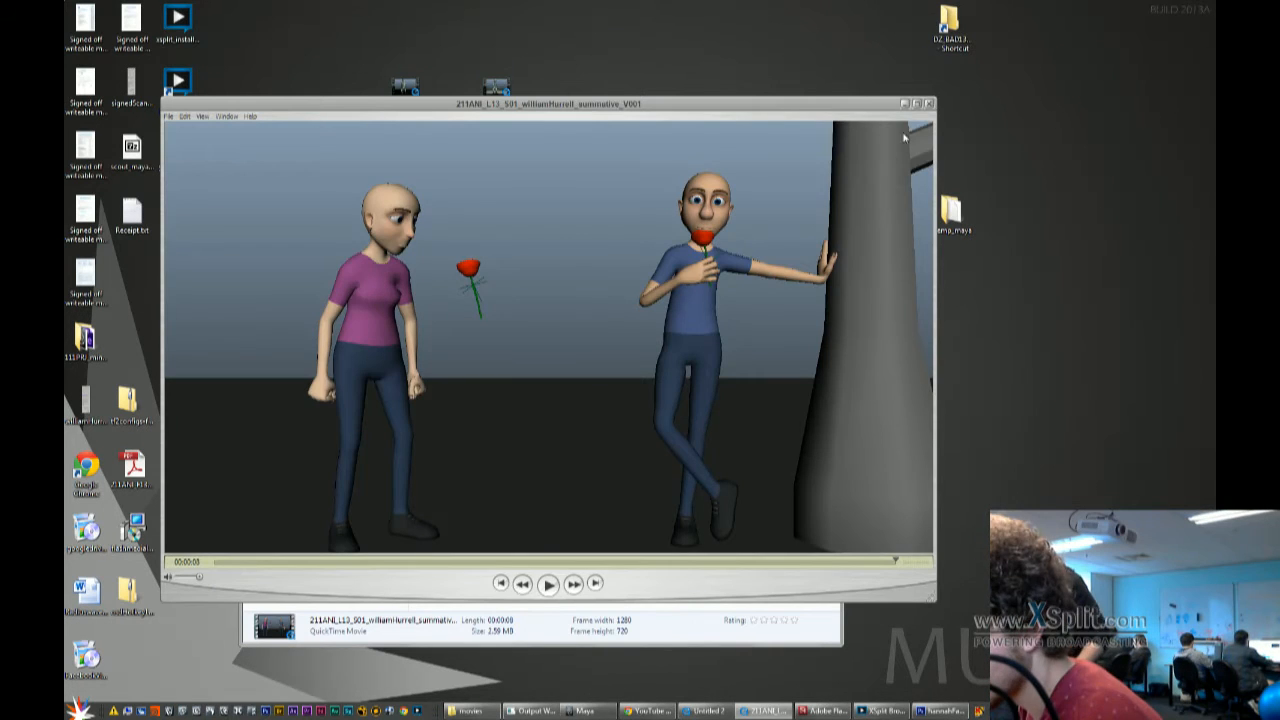
pyautogui.click(929, 103)
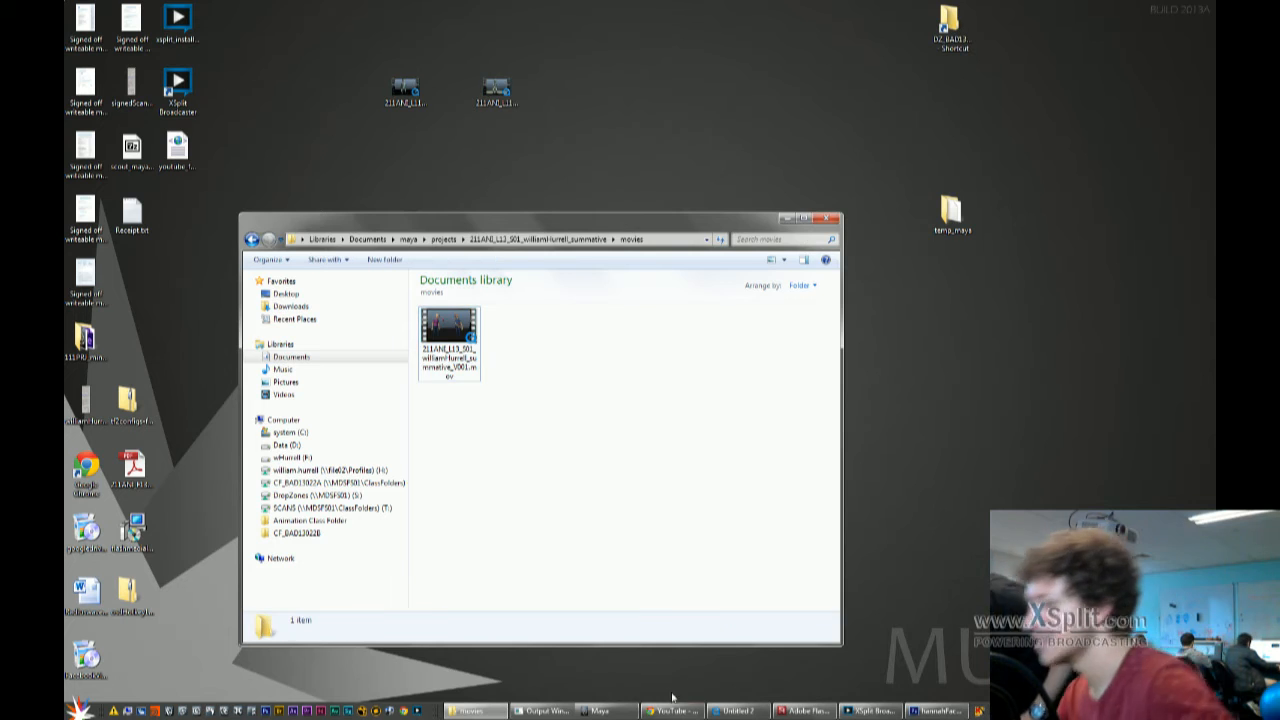
pyautogui.click(670, 710)
pyautogui.click(1124, 328)
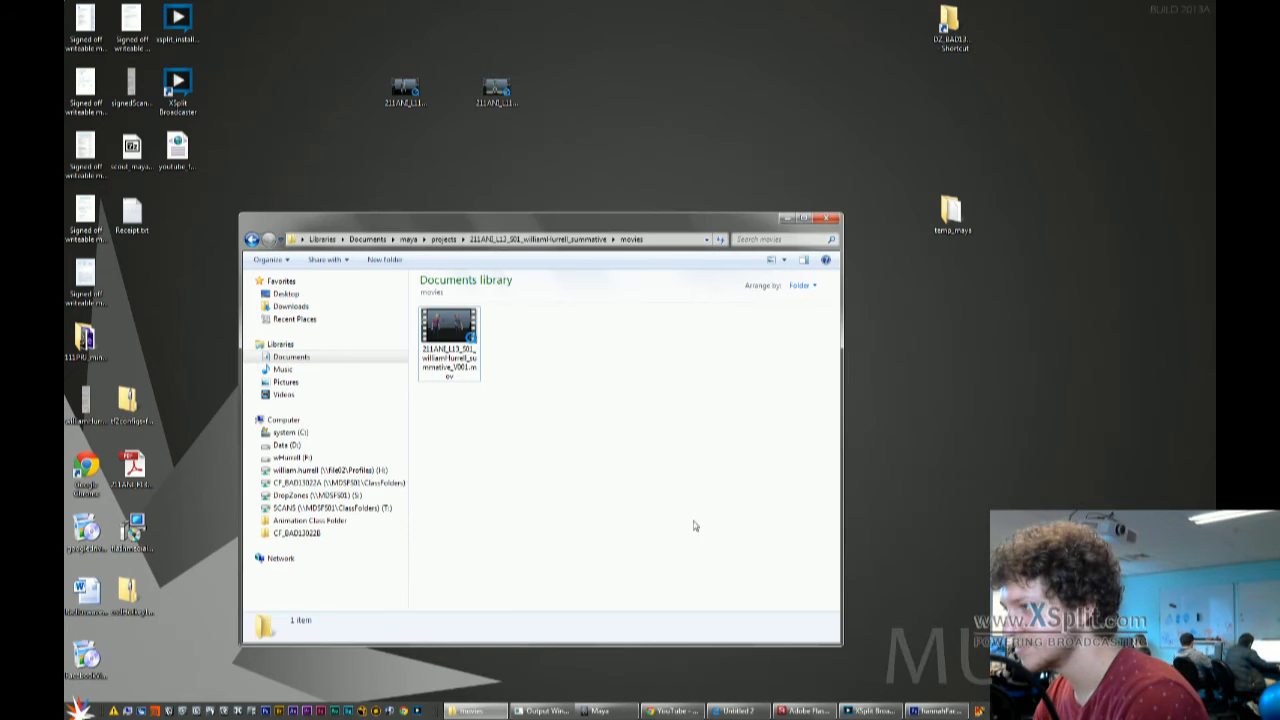
# Open 211ANI_S01_summative_v002.pdf from Animation Class Folder > 211ANI > lessons > 13_SUMMATIVE > 05_summative
pyautogui.click(80, 709)
pyautogui.click(262, 562)
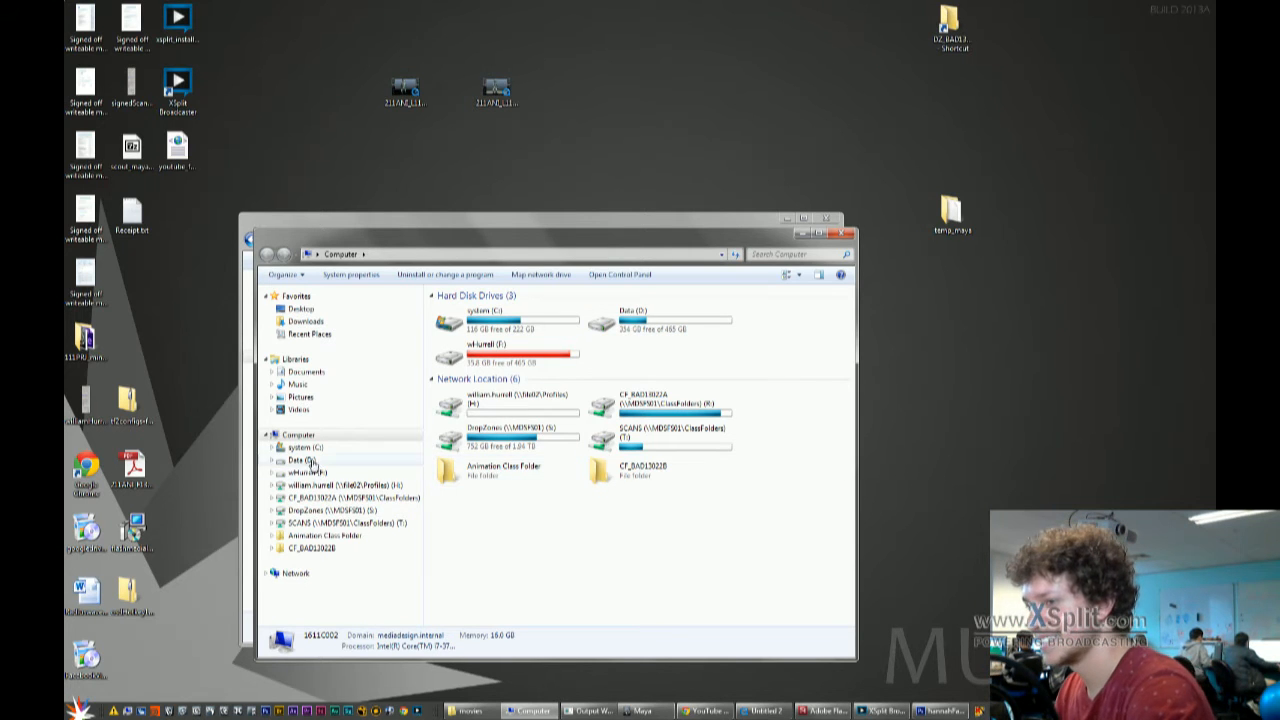
pyautogui.doubleClick(480, 470)
pyautogui.doubleClick(472, 325)
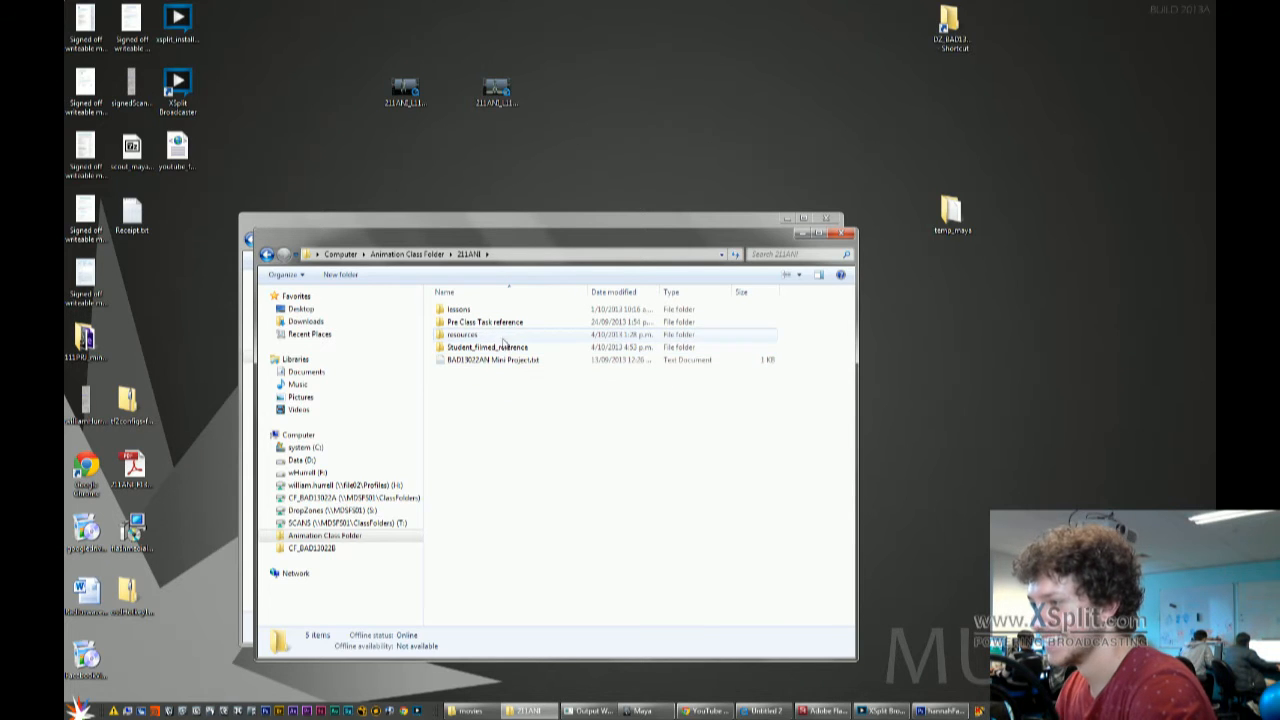
pyautogui.doubleClick(506, 310)
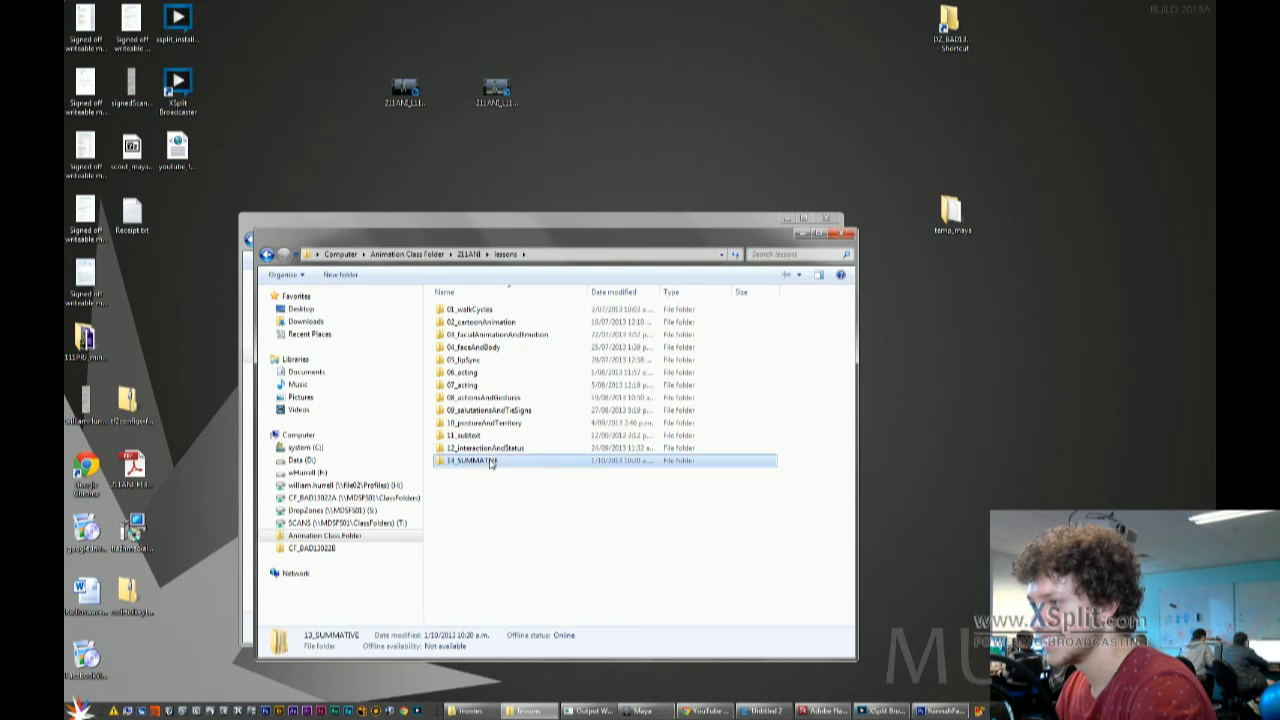
pyautogui.doubleClick(486, 459)
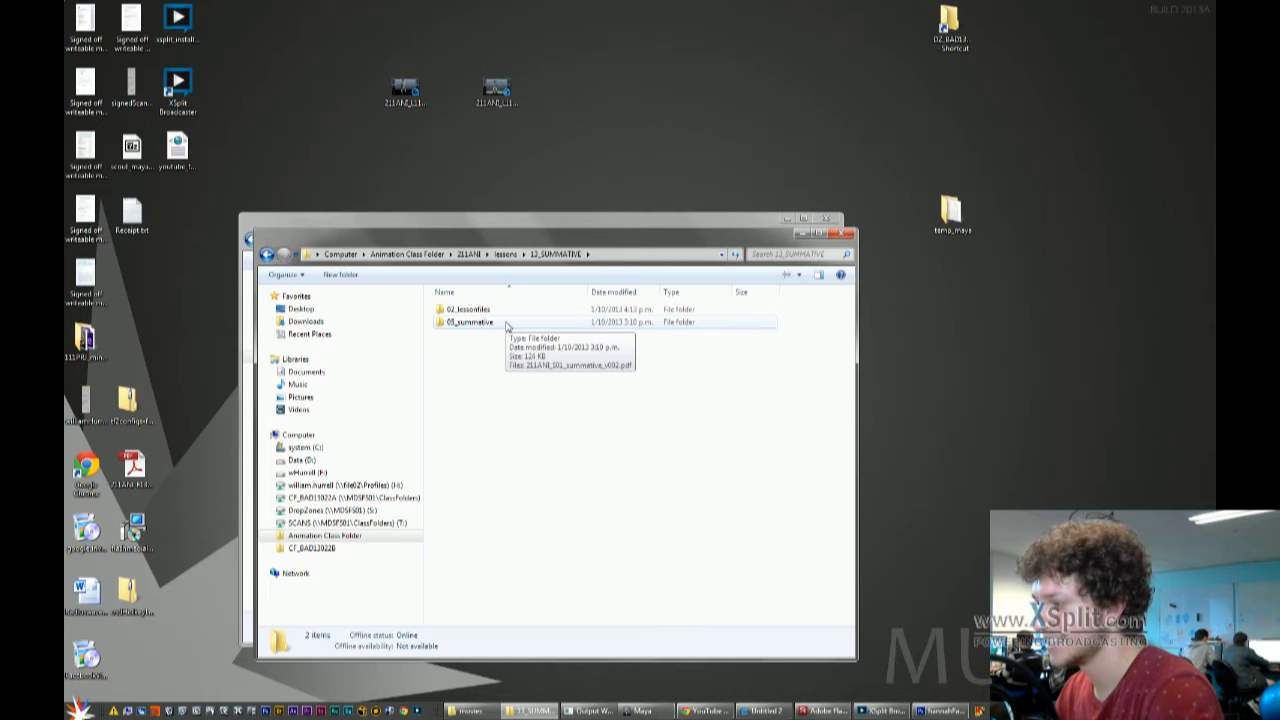
pyautogui.doubleClick(506, 324)
pyautogui.doubleClick(548, 310)
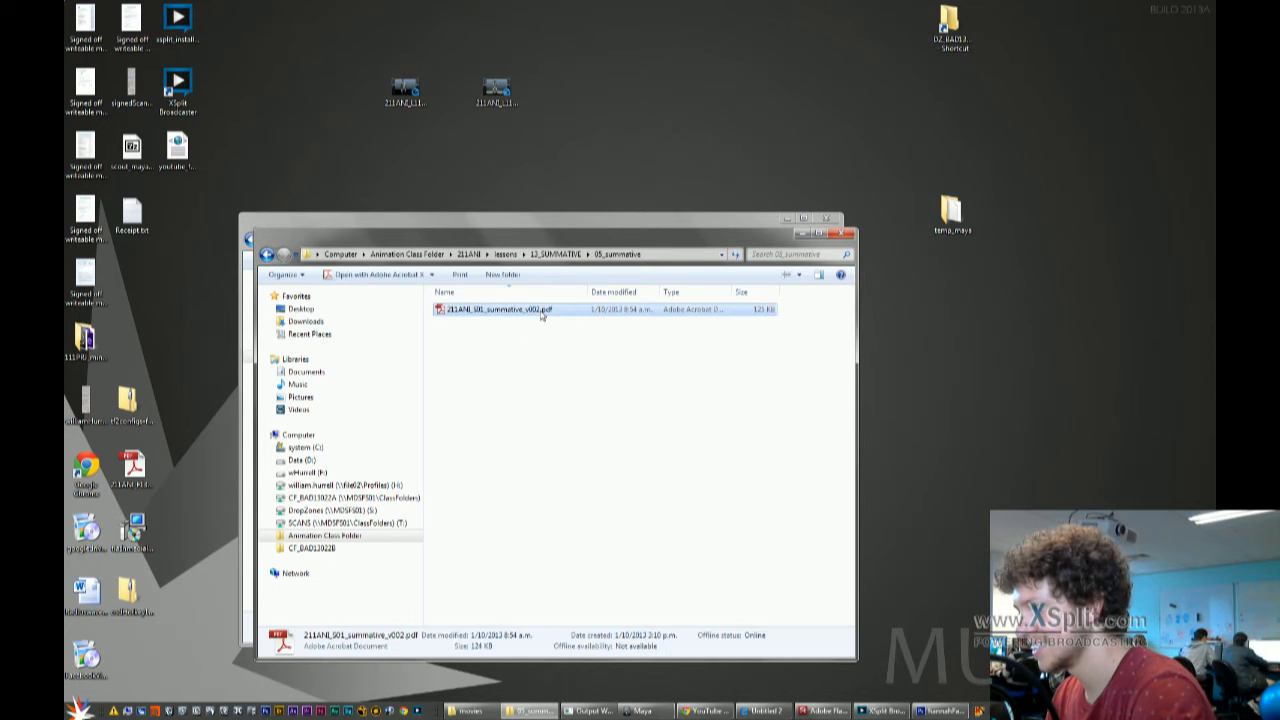
# Read the assessment brief's project stages and its formatting and file naming requirements for presentations and the final submission
pyautogui.scroll(-3, 817, 420)
pyautogui.scroll(-15, 817, 420)
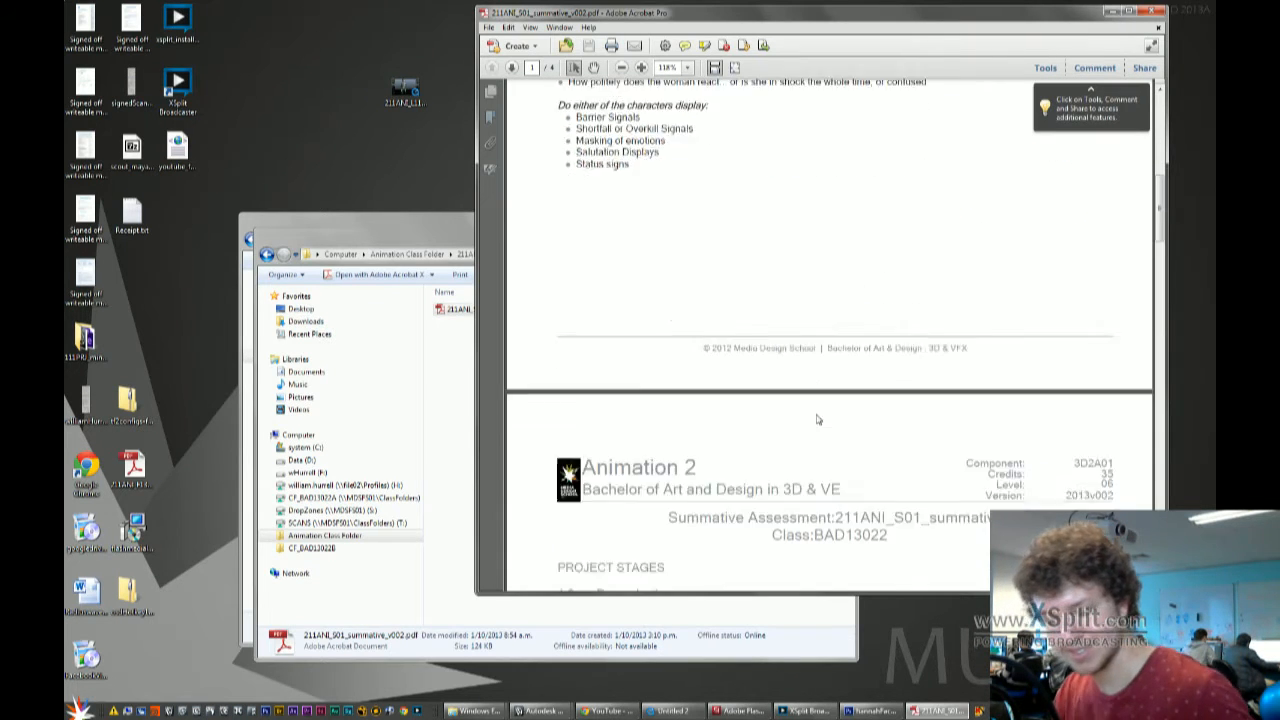
pyautogui.scroll(-3, 817, 423)
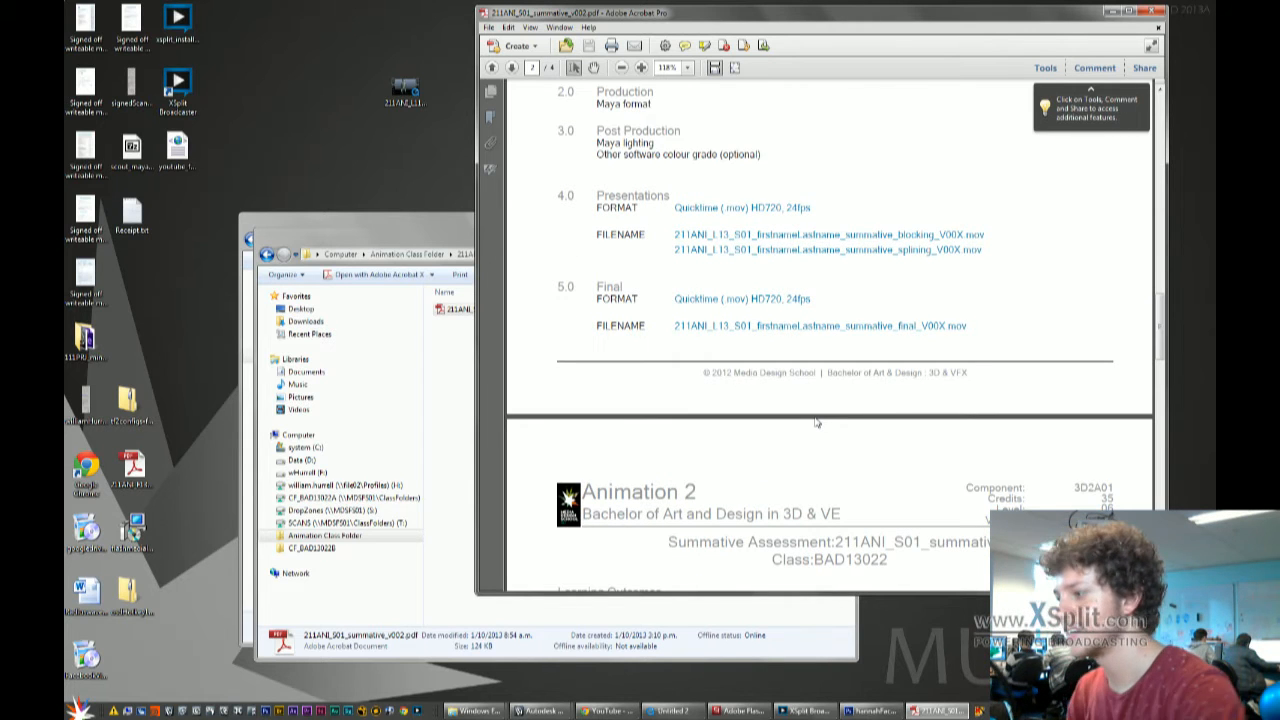
pyautogui.scroll(1, 817, 423)
pyautogui.scroll(4, 817, 423)
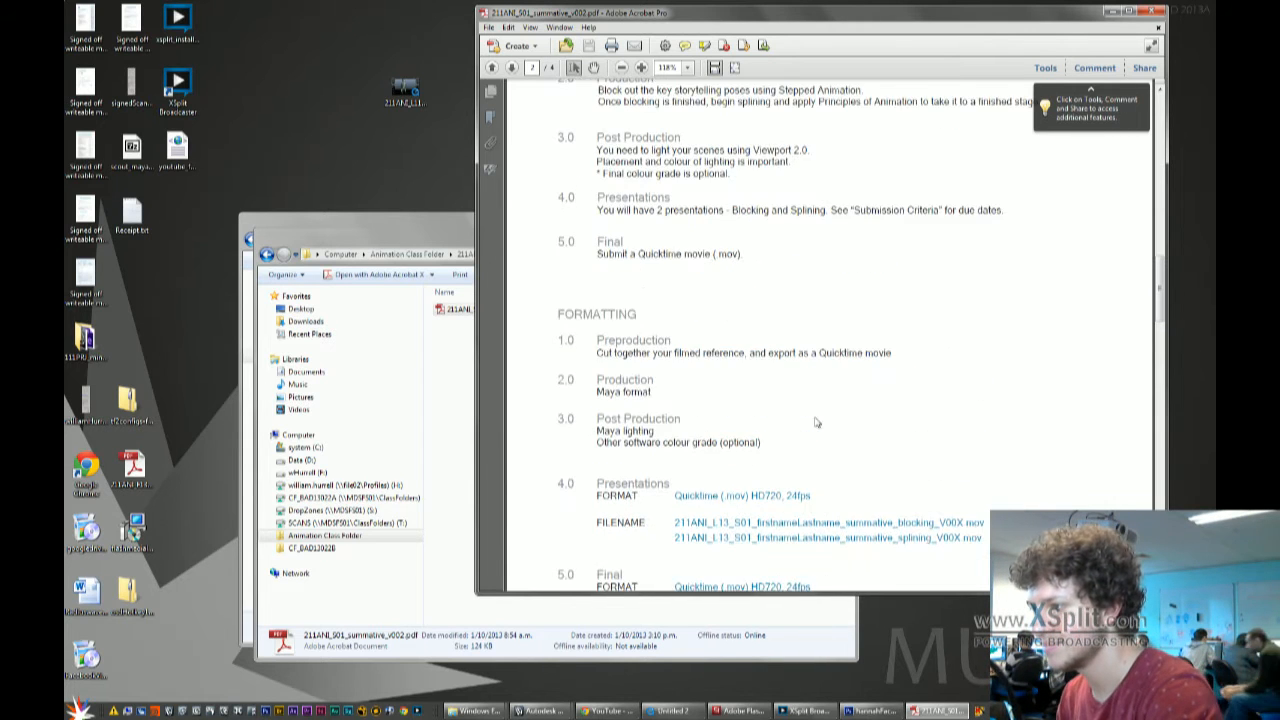
pyautogui.scroll(-8, 817, 423)
pyautogui.moveTo(1160, 355); pyautogui.dragTo(1181, 261)
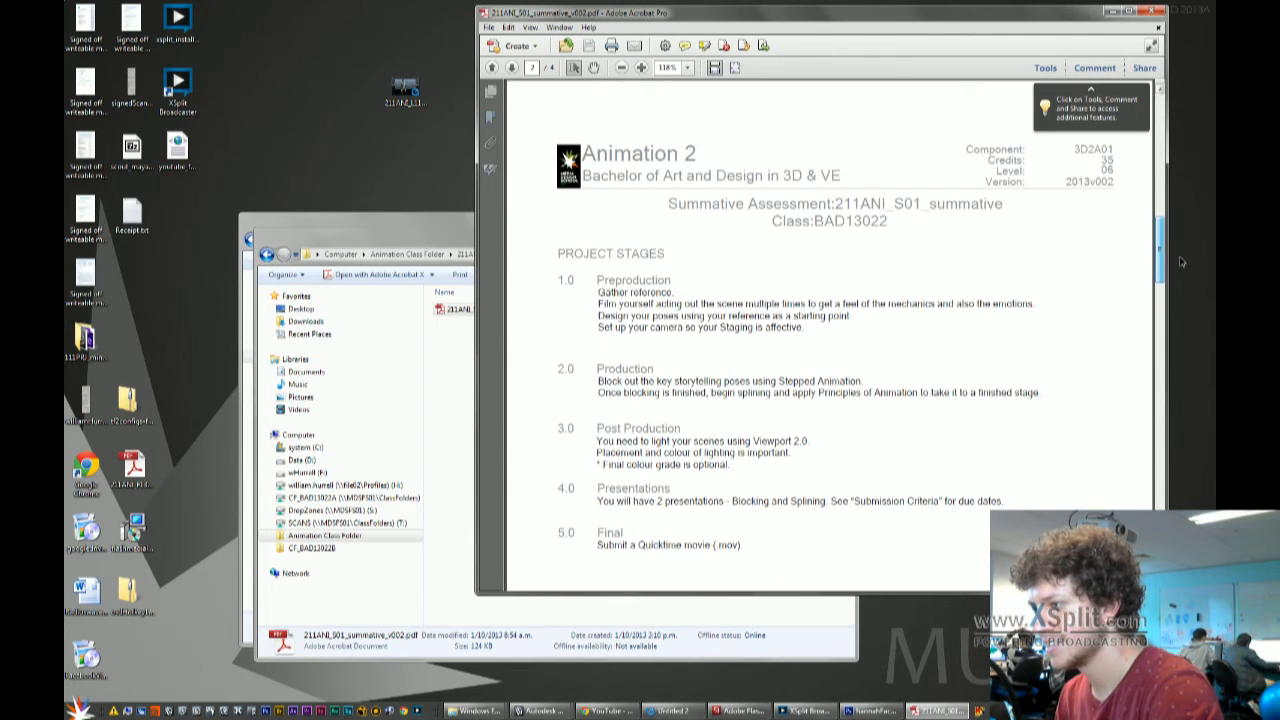
pyautogui.moveTo(1181, 261); pyautogui.dragTo(1183, 213)
pyautogui.moveTo(1181, 189); pyautogui.dragTo(1163, 320)
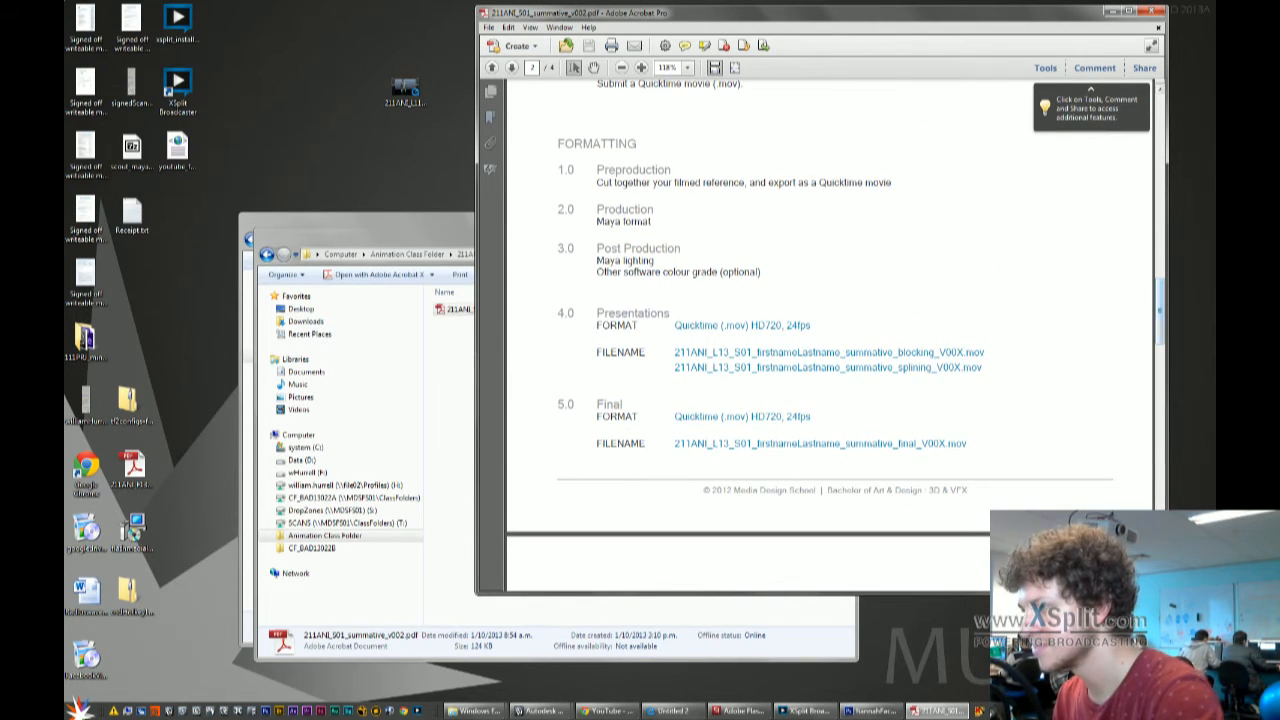
# Check the V001 movie's frame size and frame rate in its file properties against the brief's format requirements, then close the properties
pyautogui.click(457, 240)
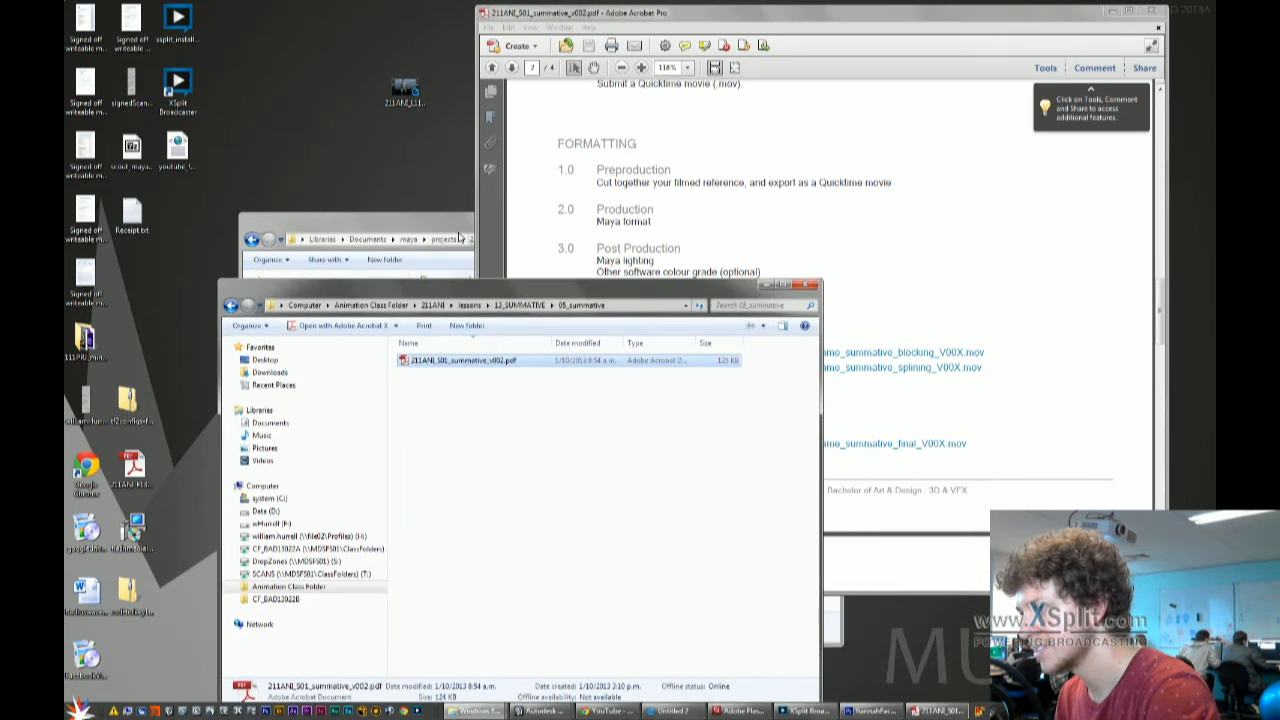
pyautogui.moveTo(440, 237); pyautogui.dragTo(406, 218)
pyautogui.click(427, 345)
pyautogui.rightClick(422, 338)
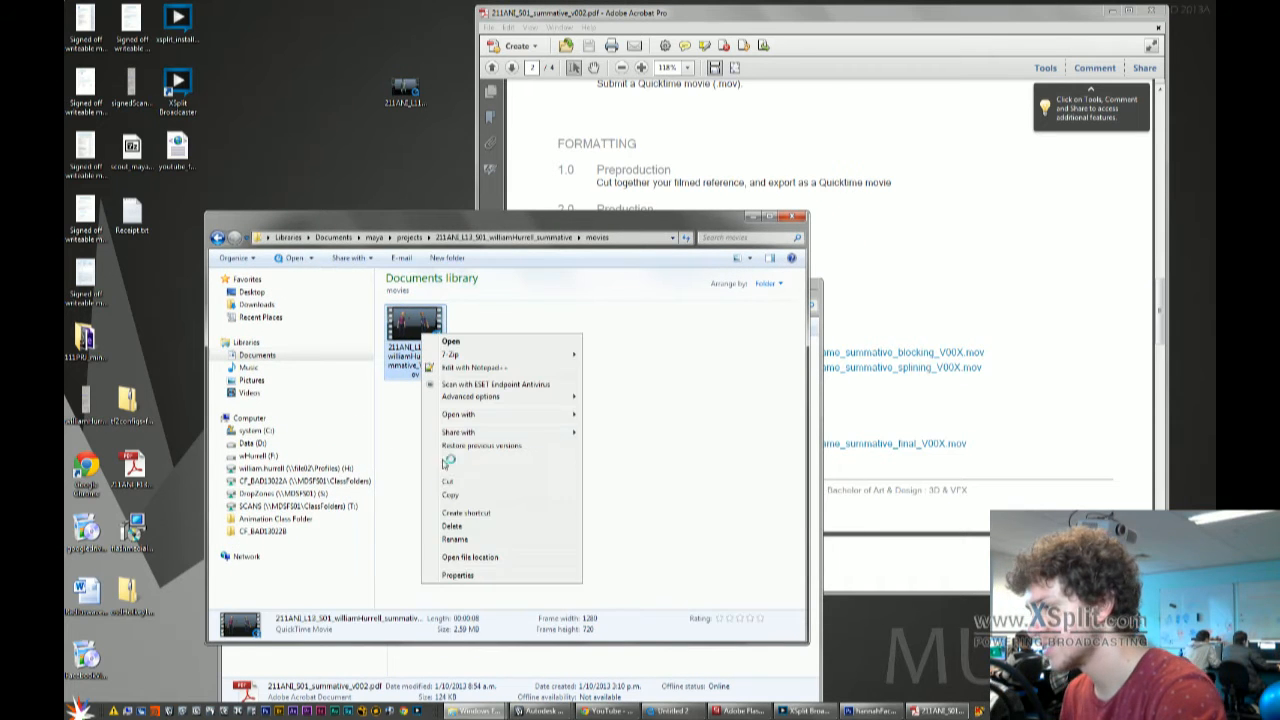
pyautogui.click(468, 580)
pyautogui.click(502, 362)
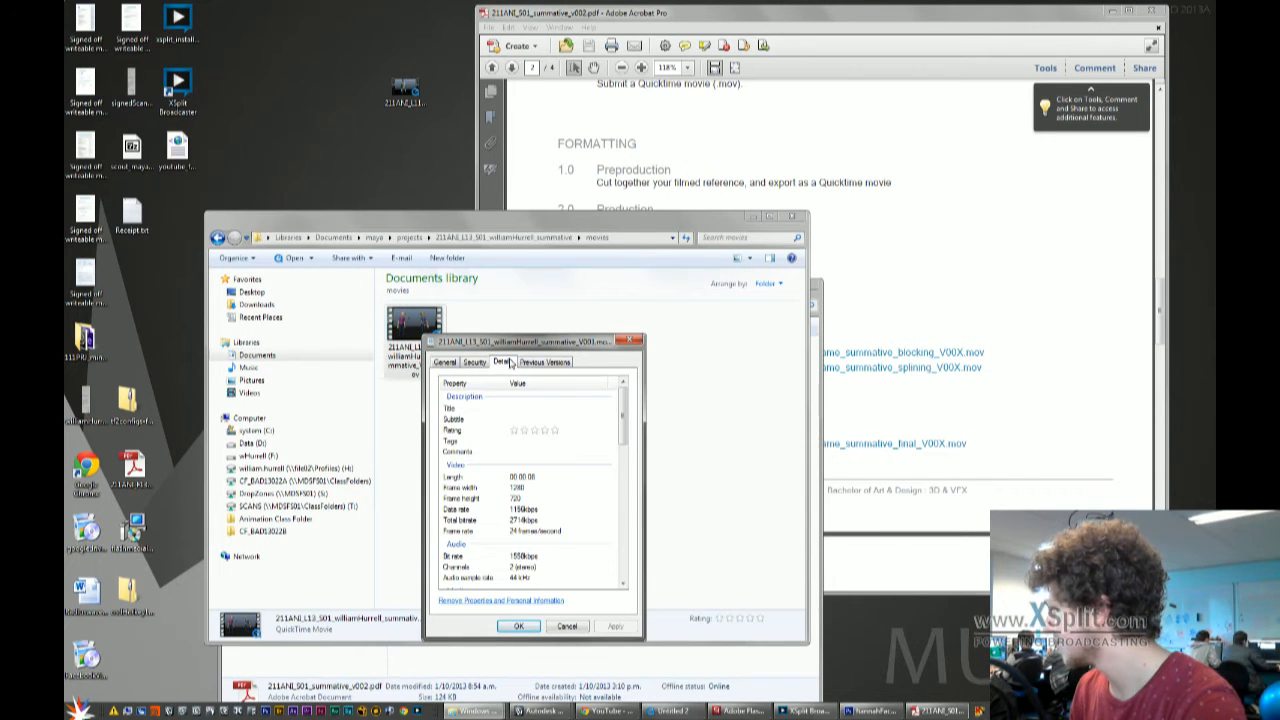
pyautogui.moveTo(566, 343); pyautogui.dragTo(391, 143)
pyautogui.click(990, 441)
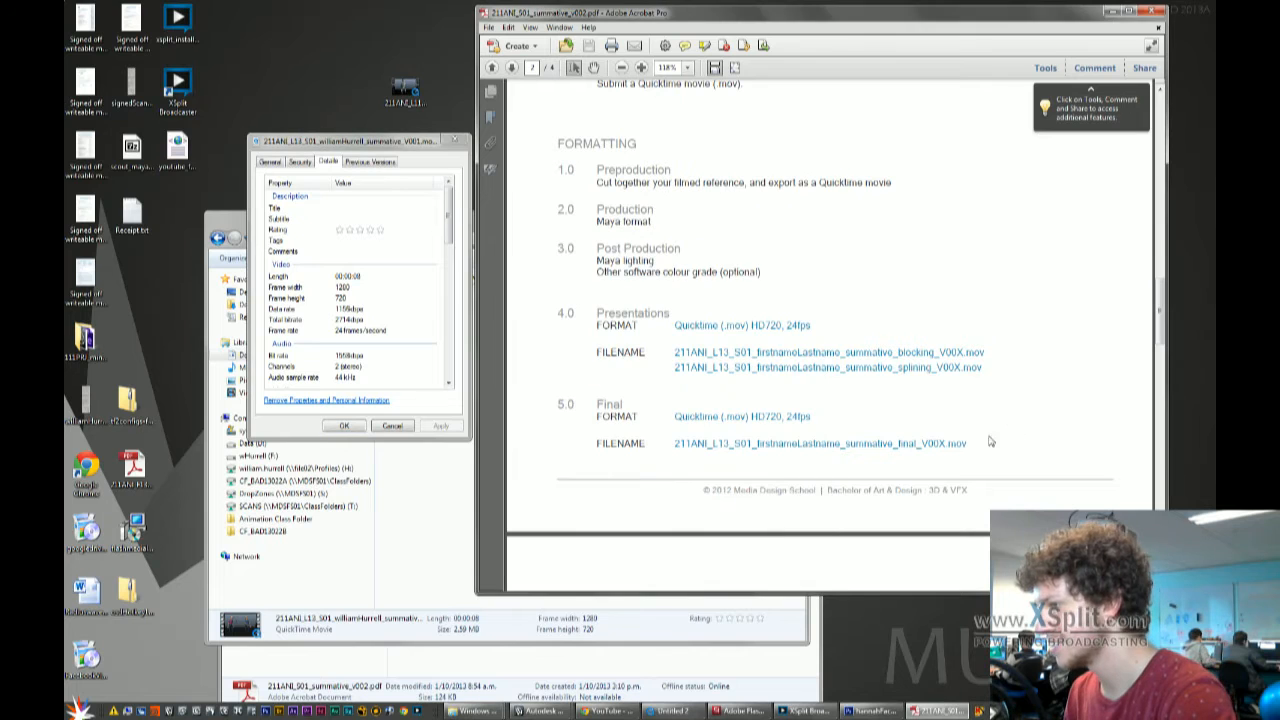
pyautogui.click(391, 426)
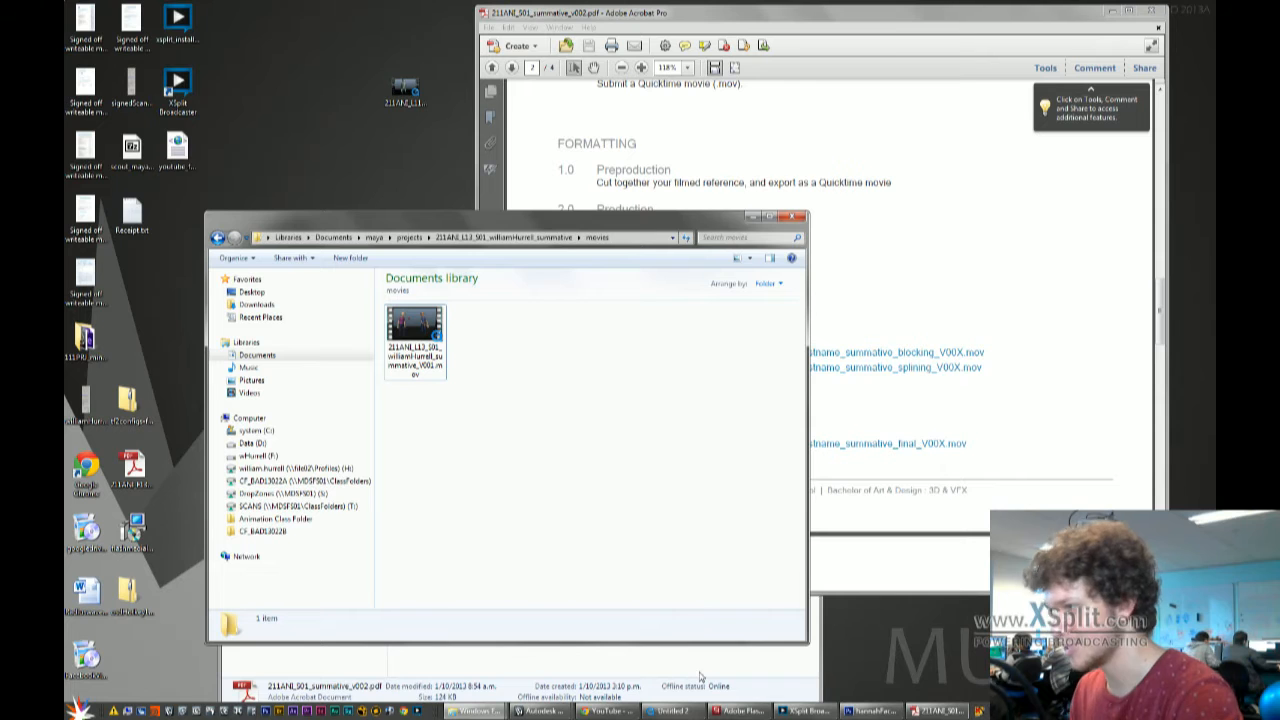
# Switch to Chrome, open the Hive site in a new tab, and log in to WebDropbox with the saved account credentials
pyautogui.click(610, 710)
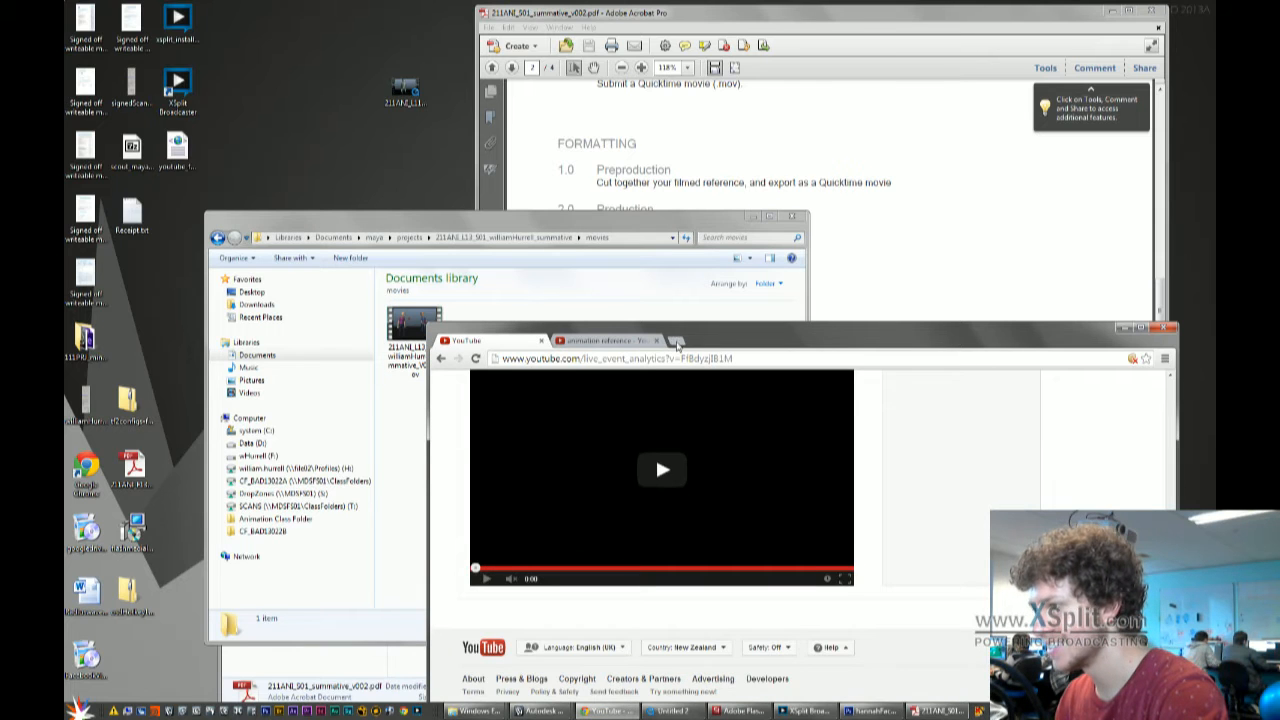
pyautogui.click(676, 341)
pyautogui.click(600, 590)
pyautogui.click(505, 342)
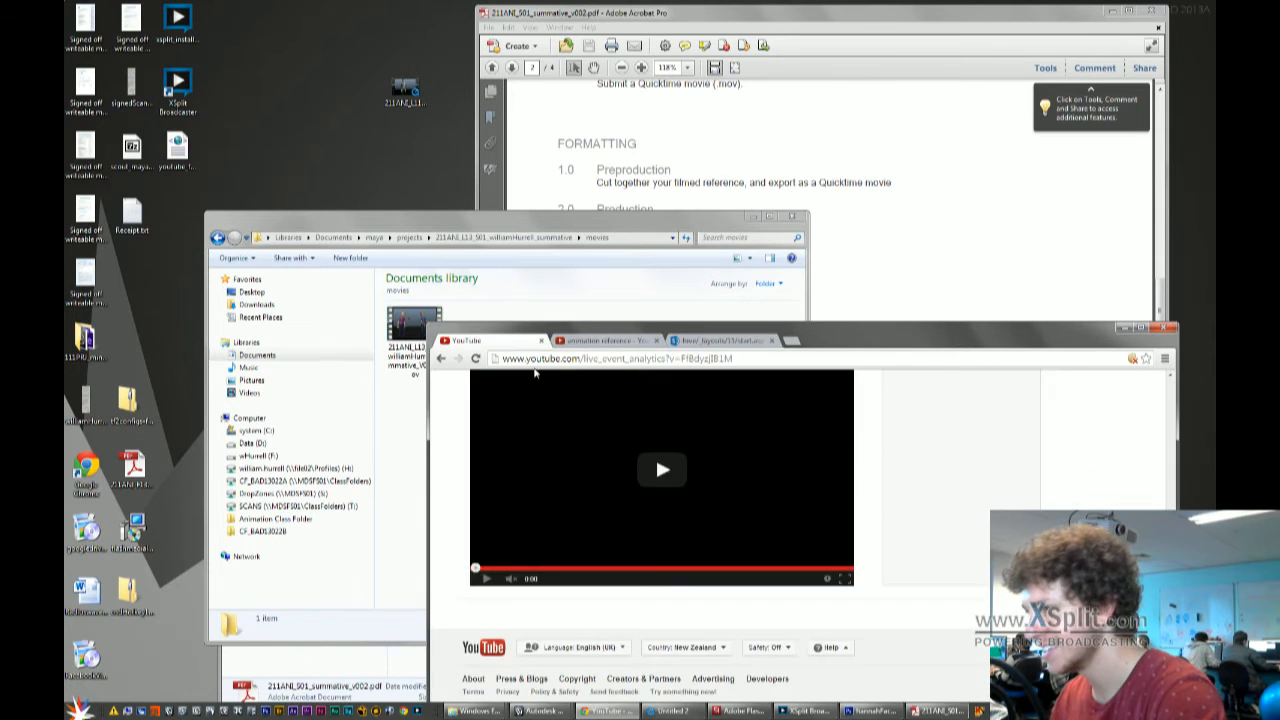
pyautogui.scroll(6, 640, 490)
pyautogui.scroll(4, 640, 490)
pyautogui.click(715, 341)
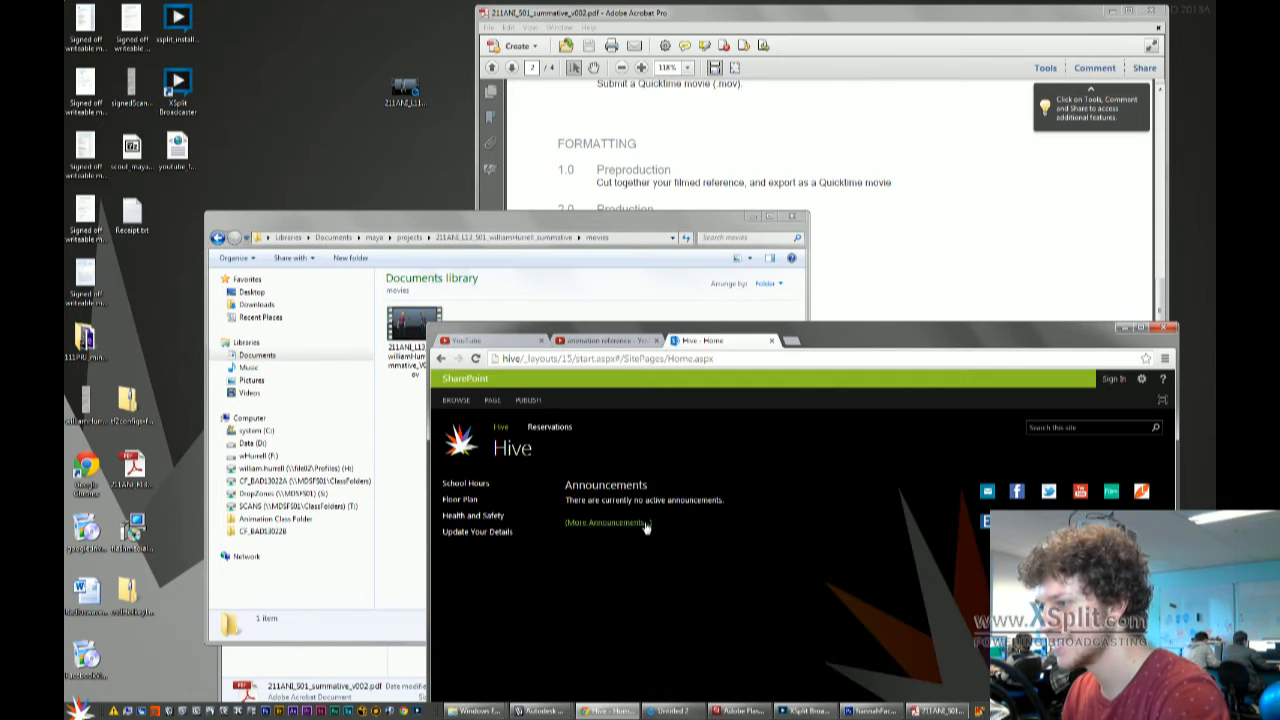
pyautogui.click(986, 522)
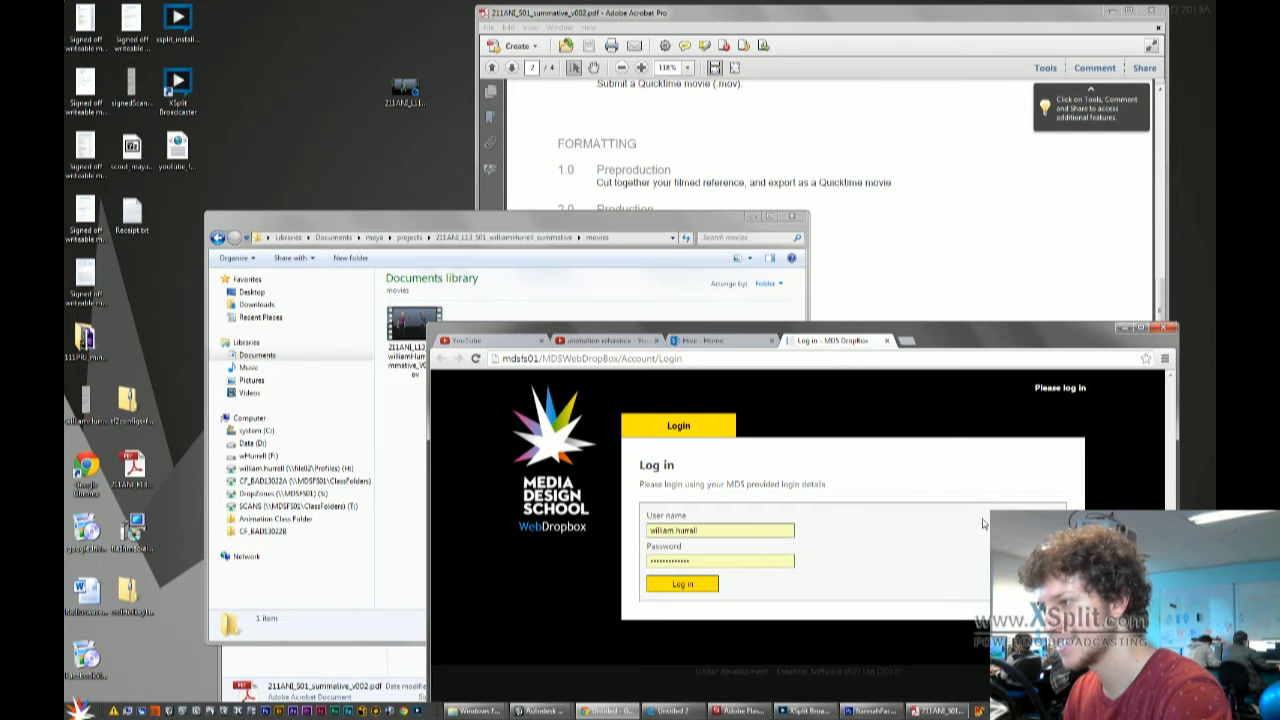
pyautogui.click(683, 585)
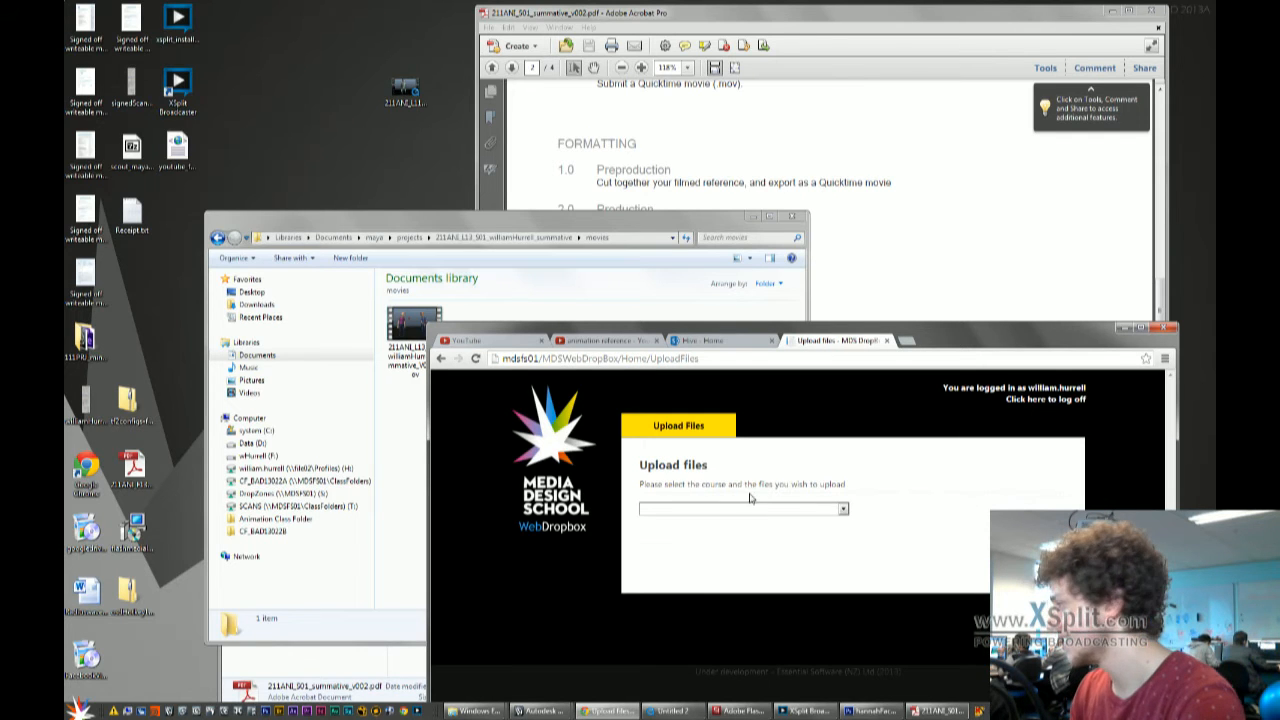
# Choose the course Bachelor of Art & Design - 3D2A01 - AN Summative for the file upload
pyautogui.click(750, 508)
pyautogui.click(811, 597)
pyautogui.click(815, 510)
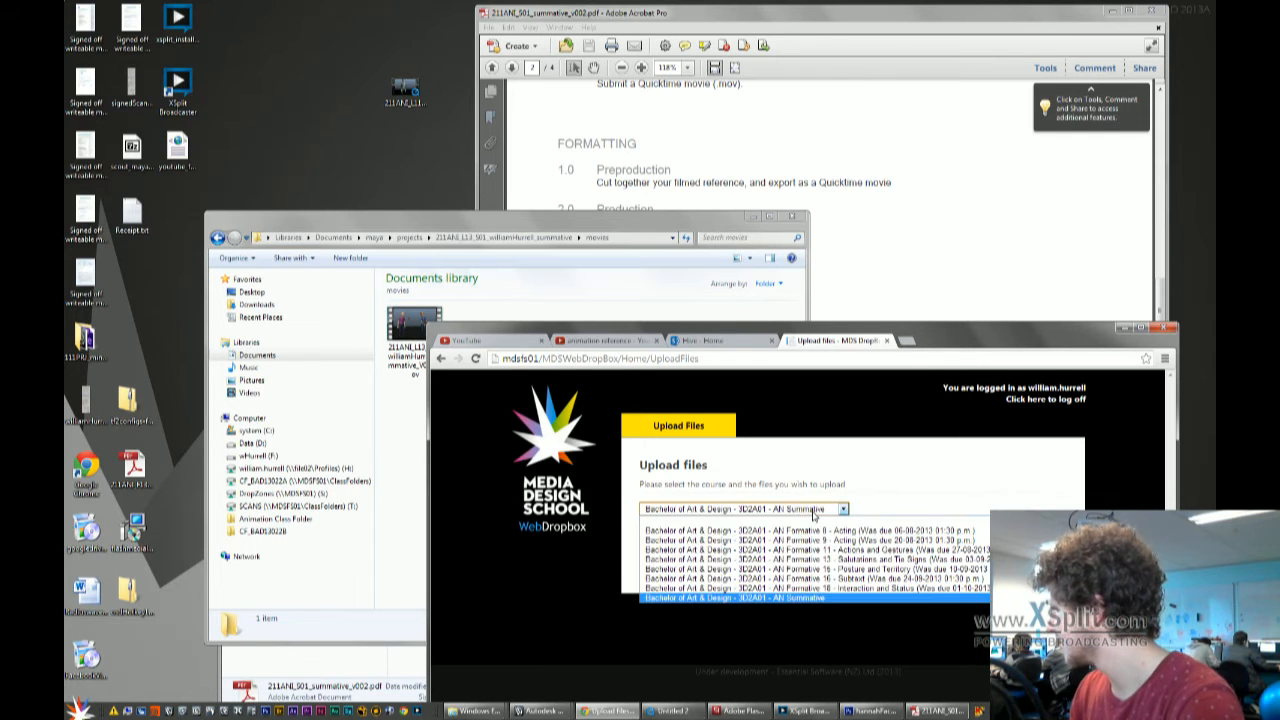
pyautogui.click(891, 503)
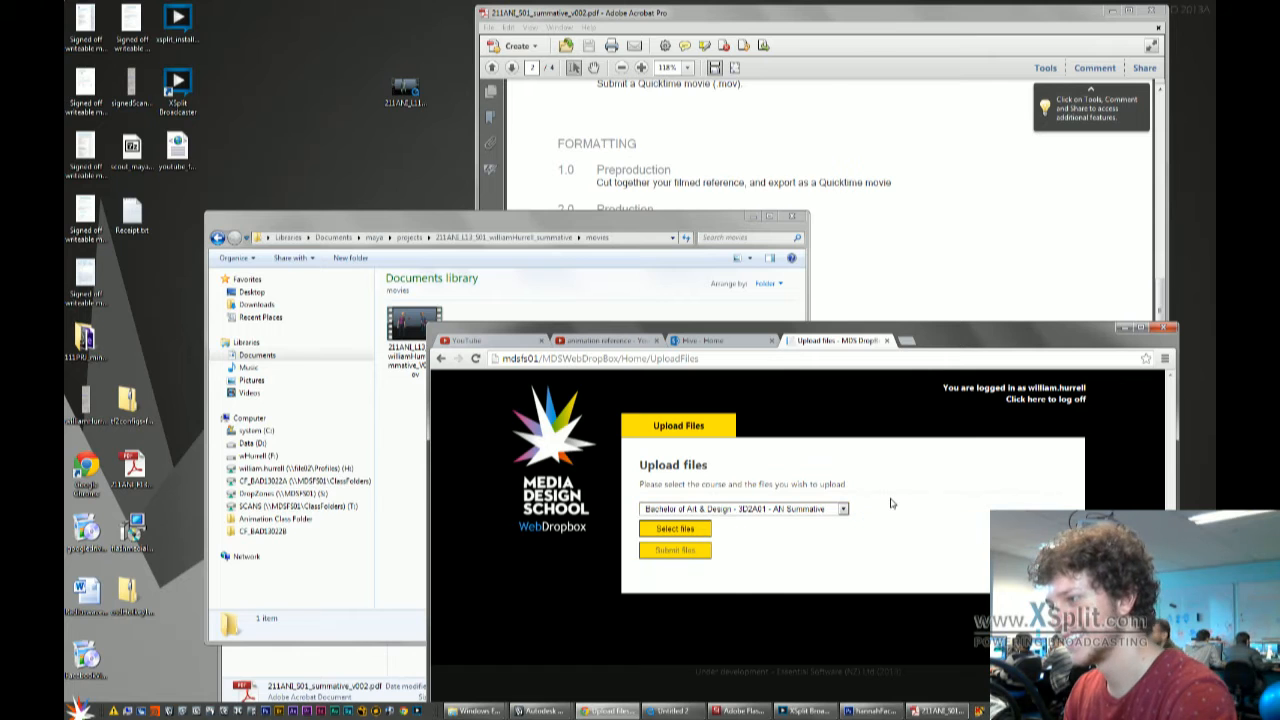
# Select the V001 summative movie for upload from the movies folder of the 211ANI_L13_S01 summative project
pyautogui.click(675, 529)
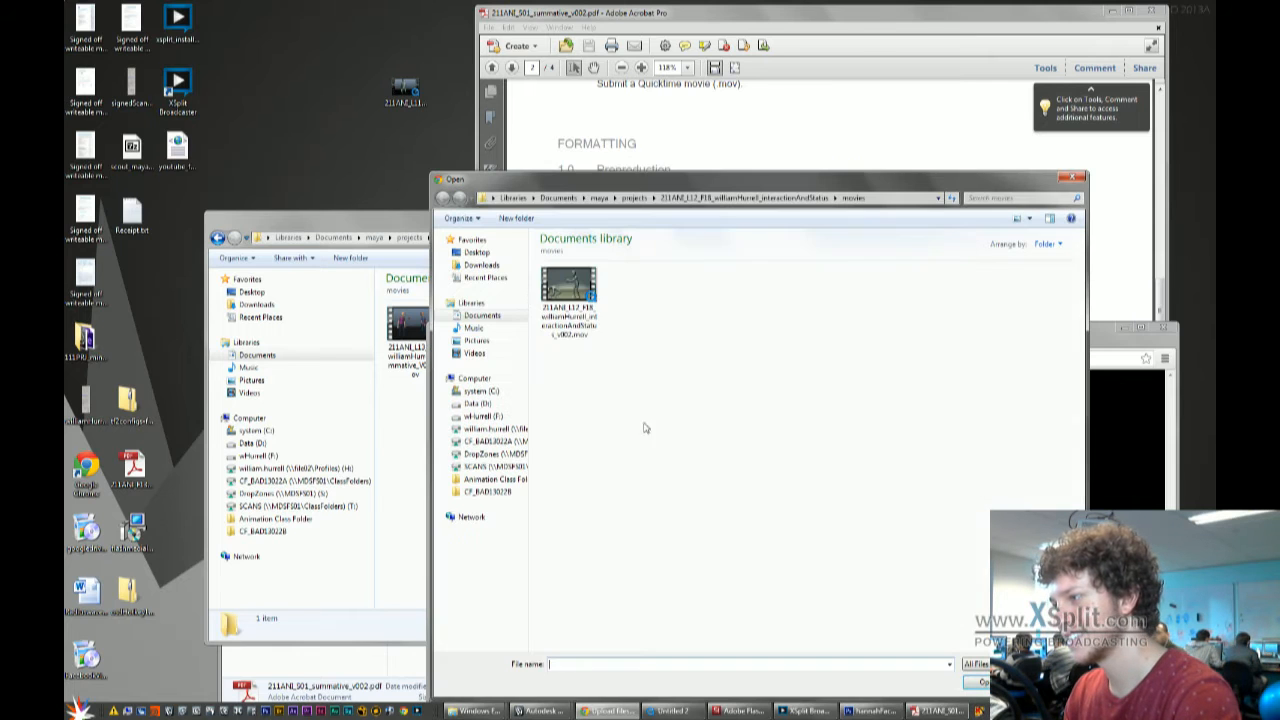
pyautogui.click(569, 296)
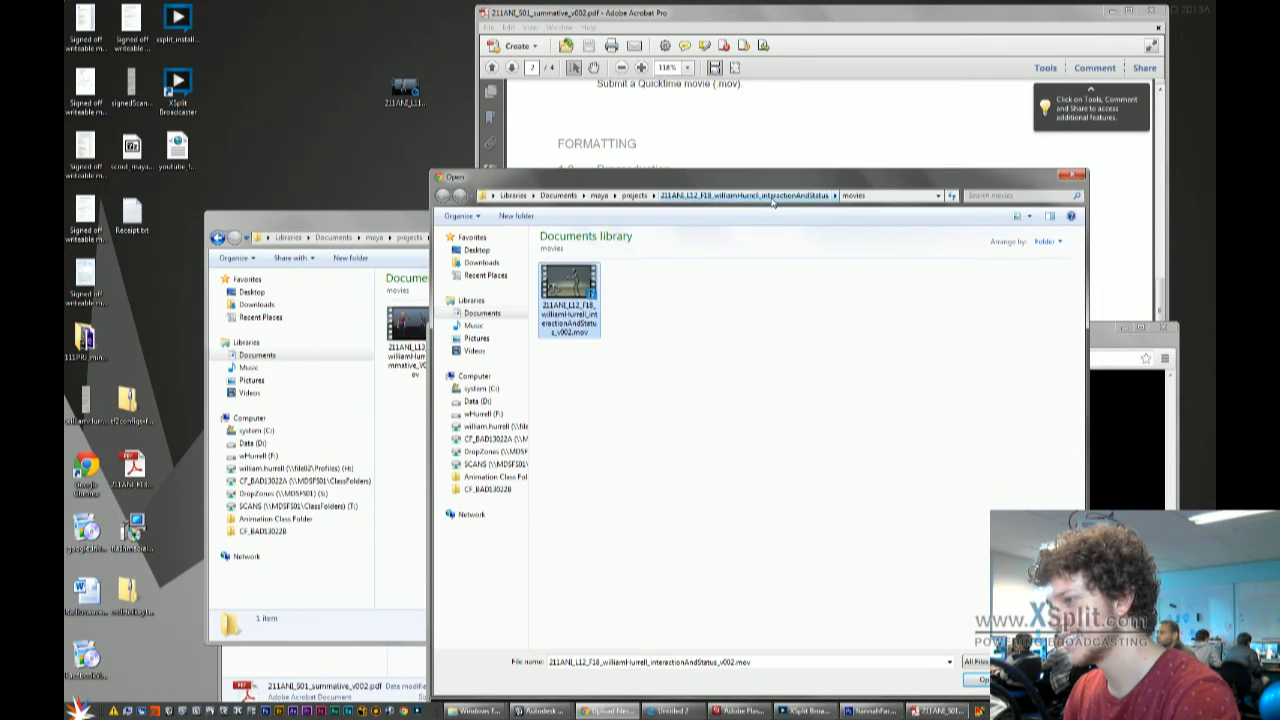
pyautogui.click(700, 197)
pyautogui.click(634, 195)
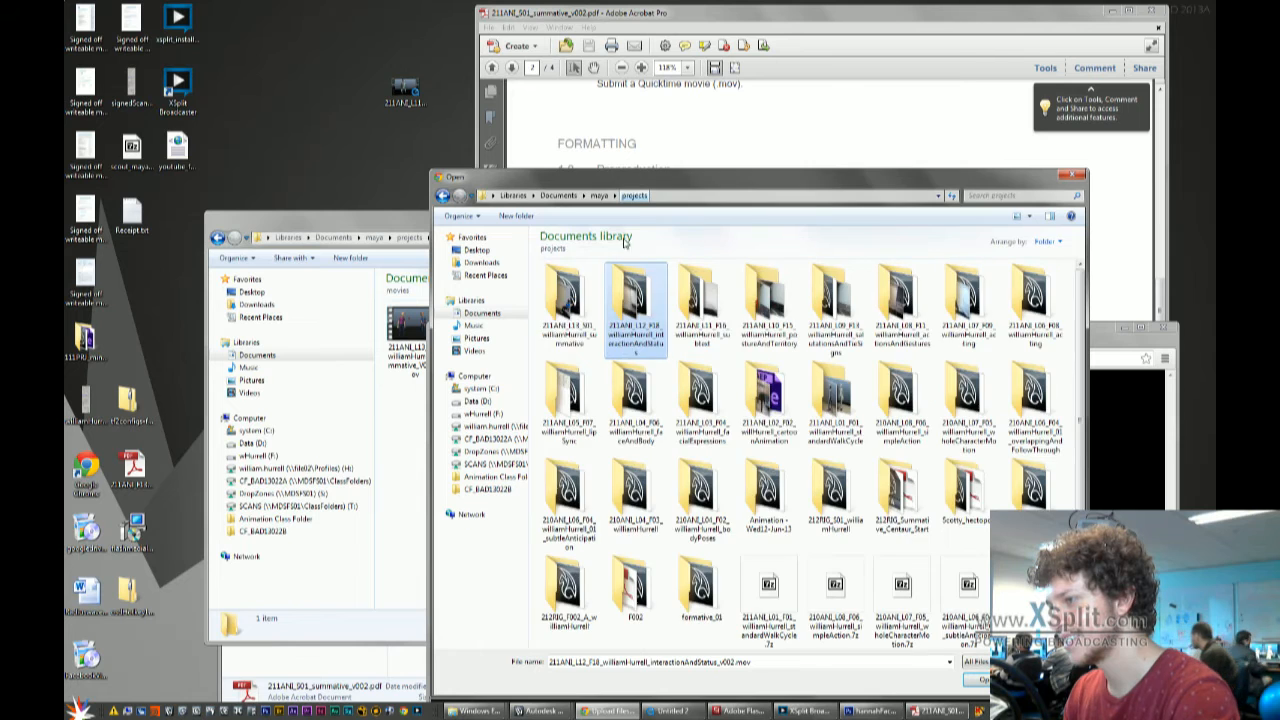
pyautogui.doubleClick(629, 292)
pyautogui.doubleClick(637, 296)
pyautogui.doubleClick(569, 290)
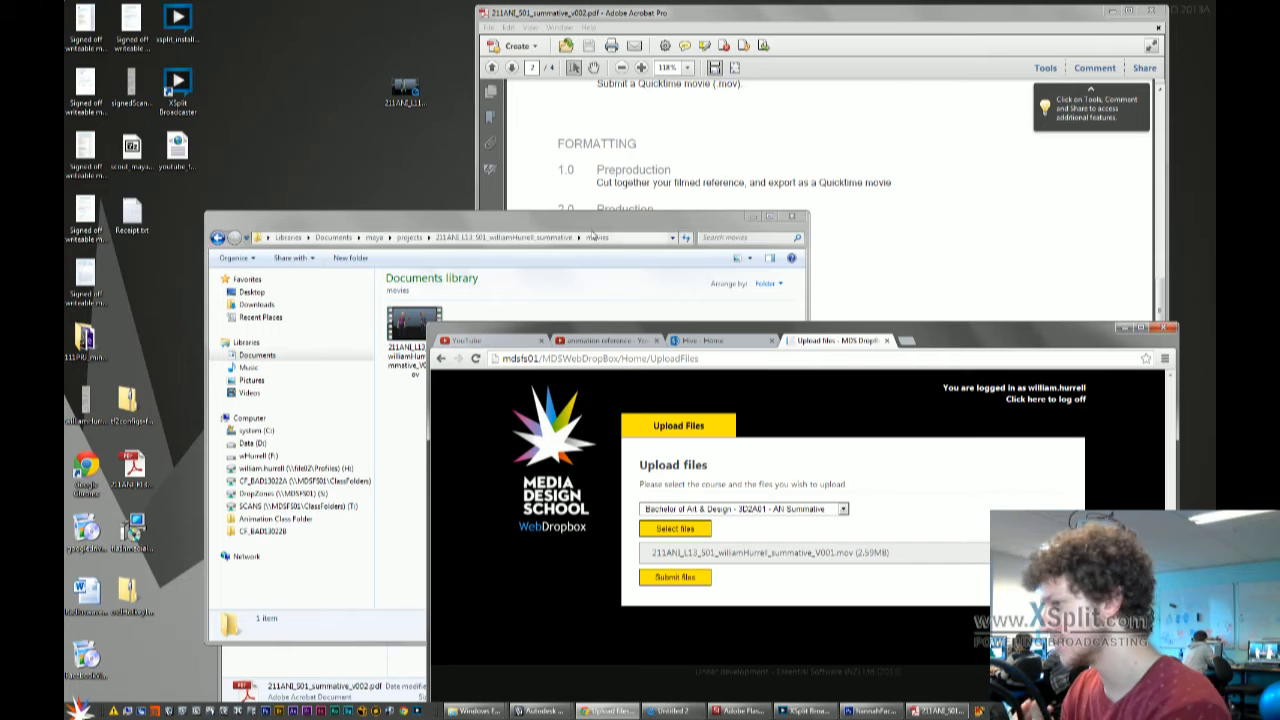
# Copy the blocking presentation filename from the brief and rename the movie as 211ANI_L13_S01_firstnameLastname_summative_blocking_V001
pyautogui.moveTo(605, 221); pyautogui.dragTo(565, 218)
pyautogui.click(773, 241)
pyautogui.moveTo(674, 352); pyautogui.dragTo(934, 352)
pyautogui.hotkey('ctrl', 'c')
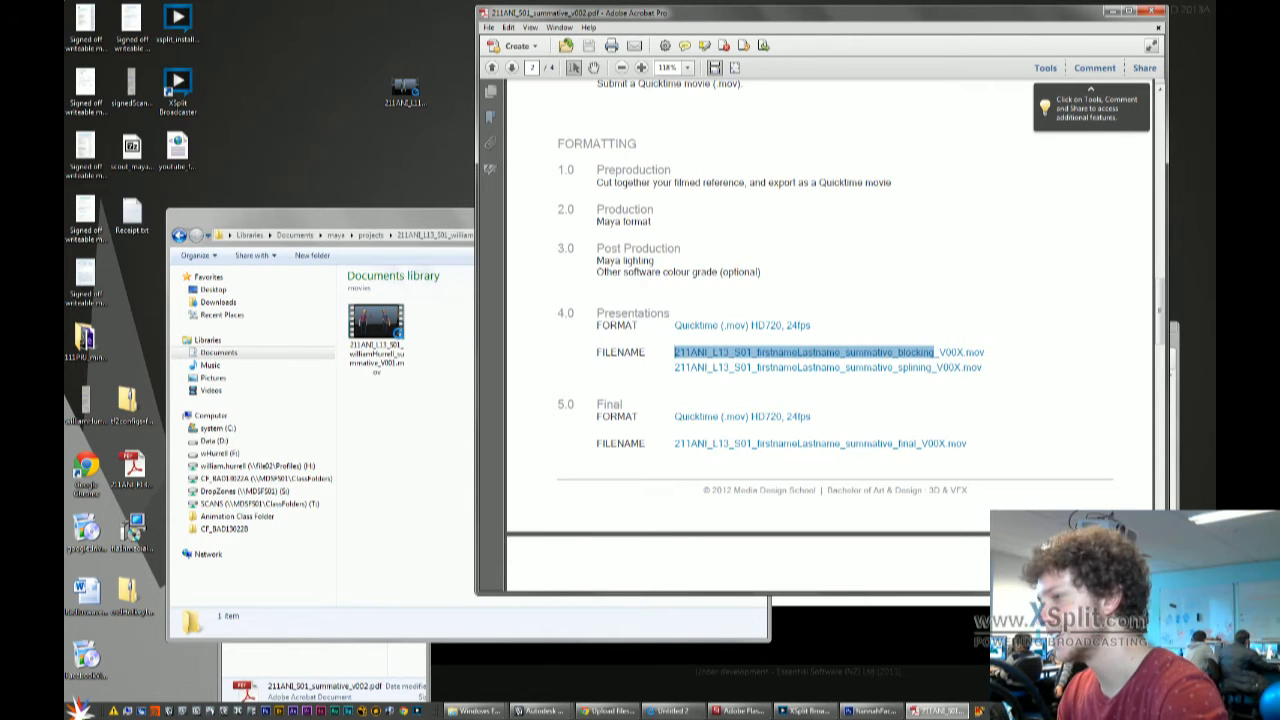
pyautogui.click(372, 355)
pyautogui.click(374, 361)
pyautogui.hotkey('ctrl', 'v')
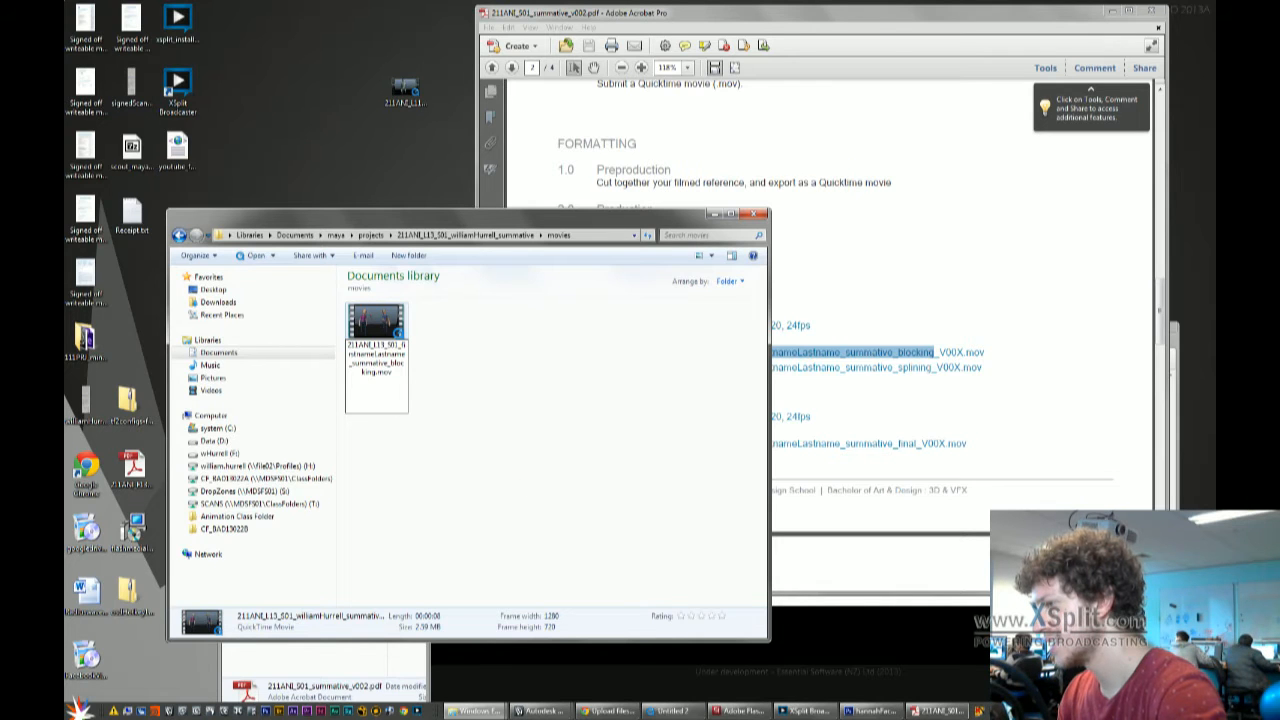
pyautogui.write('_V001')
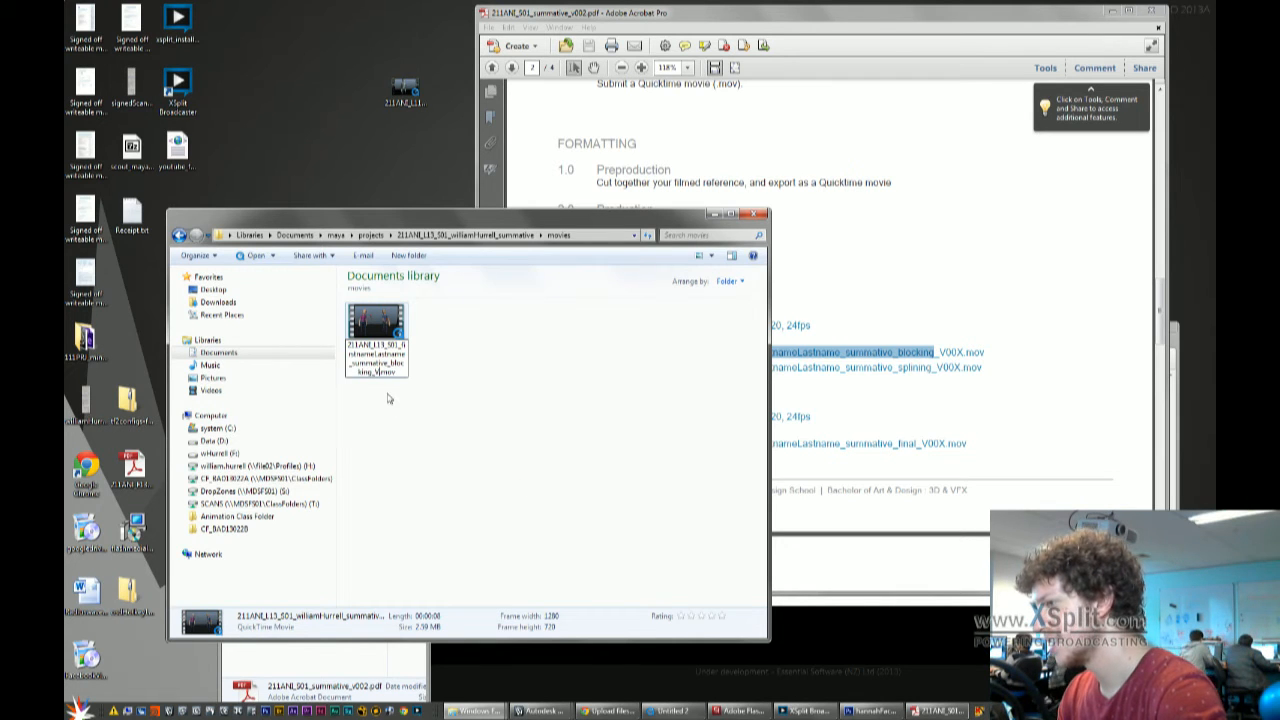
pyautogui.press('Return')
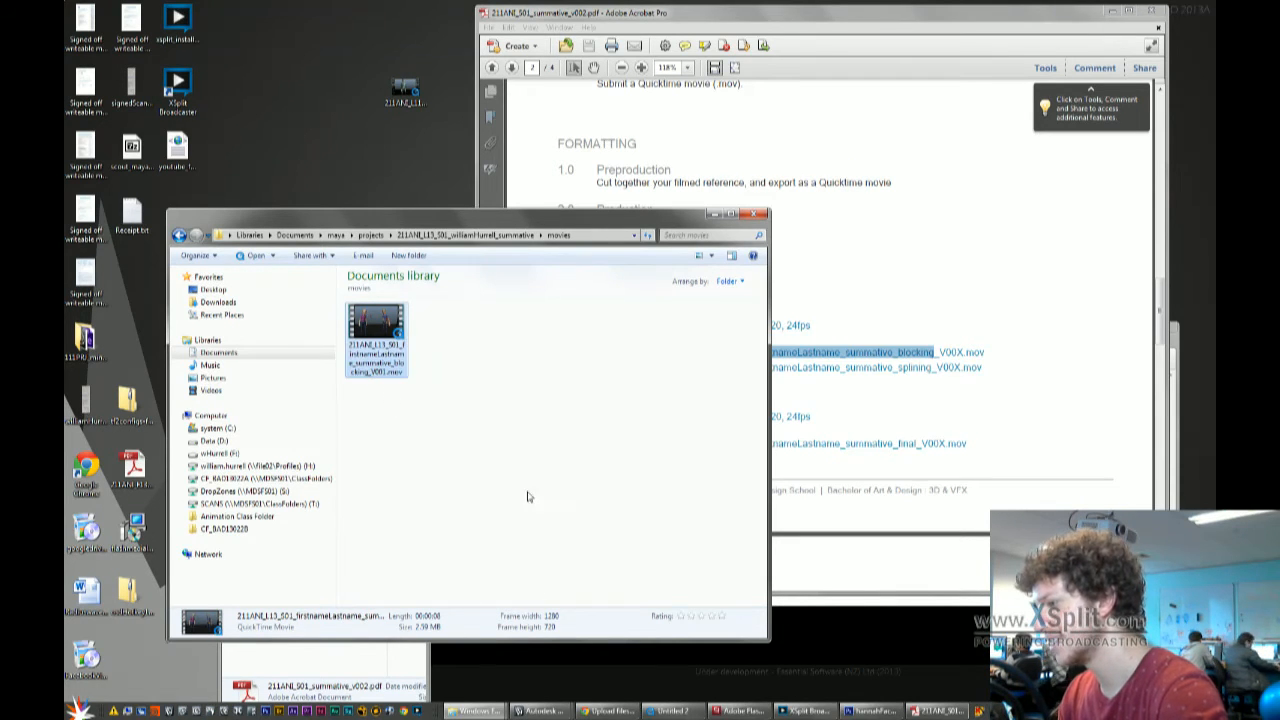
# Replace the firstnameLastname placeholder in the blocking movie's filename with the student's full name, and minimise the assessment brief
pyautogui.click(370, 366)
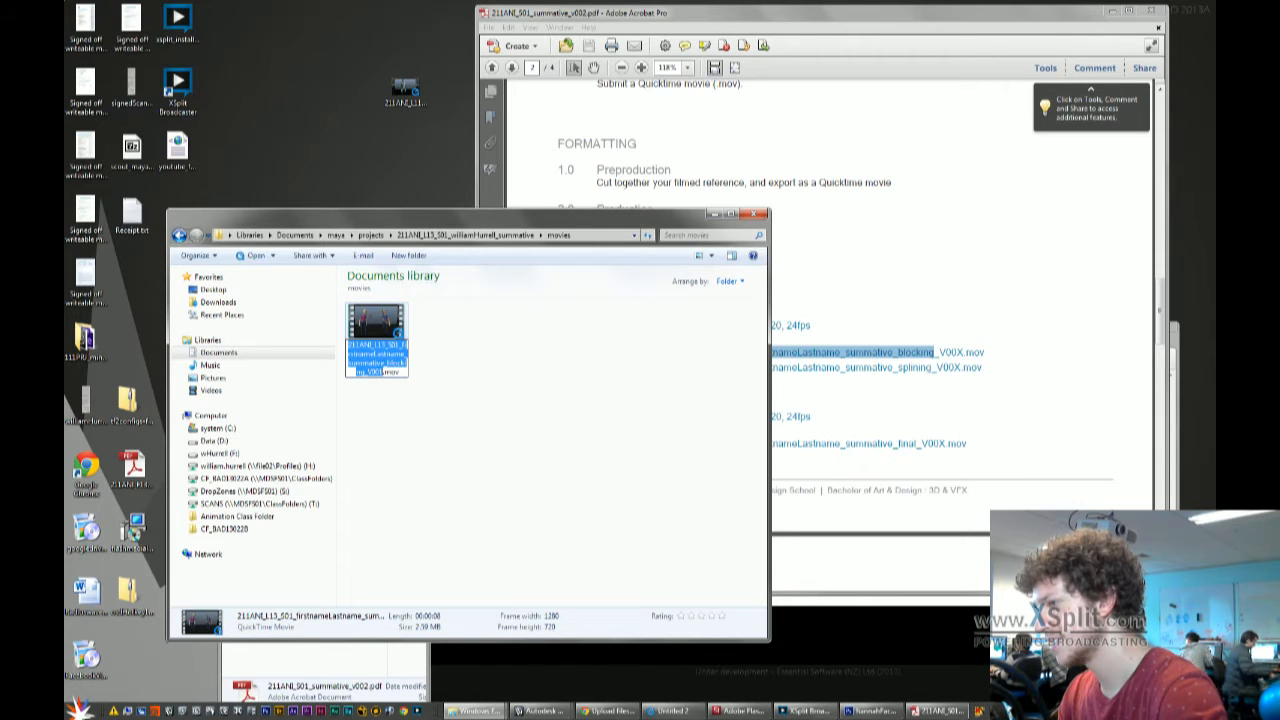
pyautogui.doubleClick(376, 353)
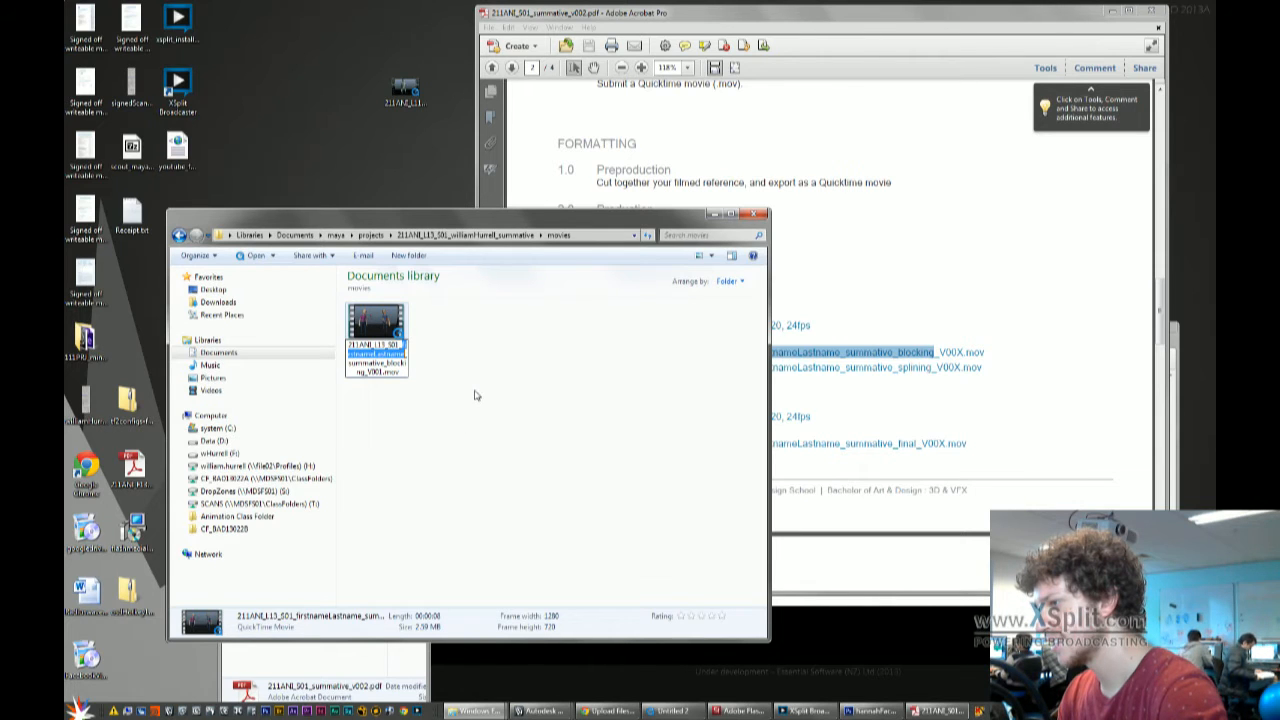
pyautogui.write('williamHurrell')
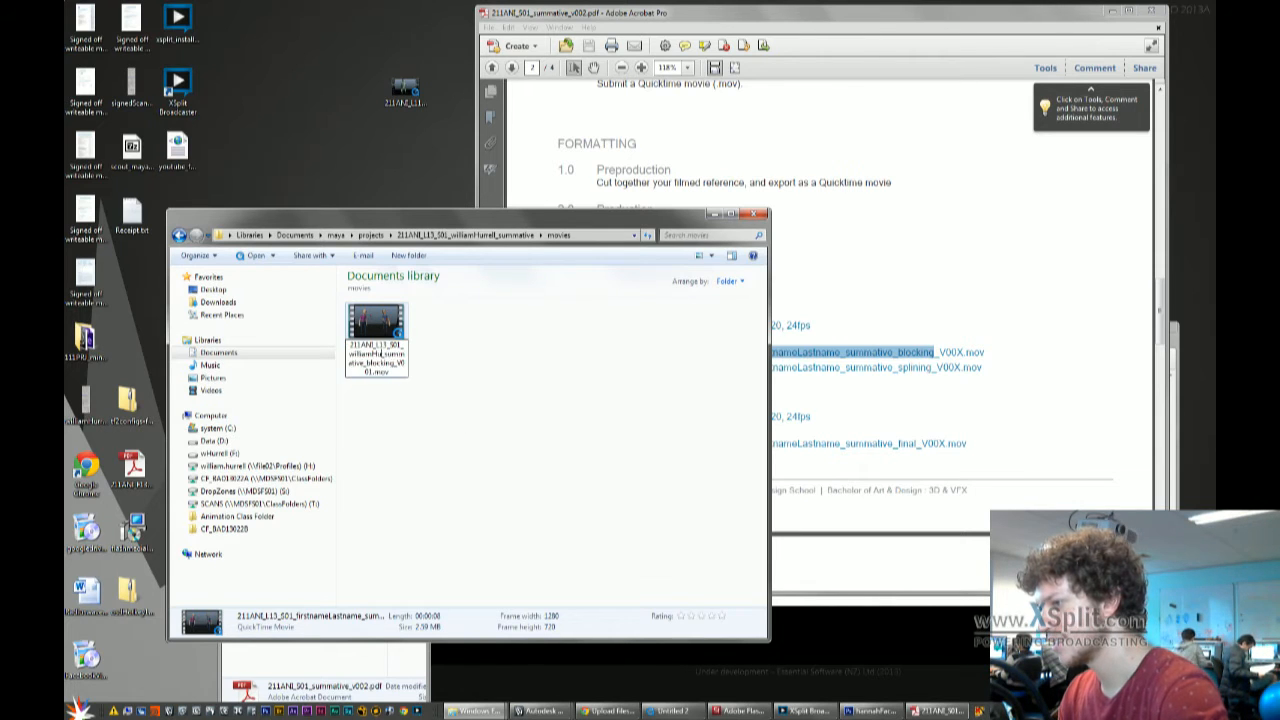
pyautogui.click(484, 394)
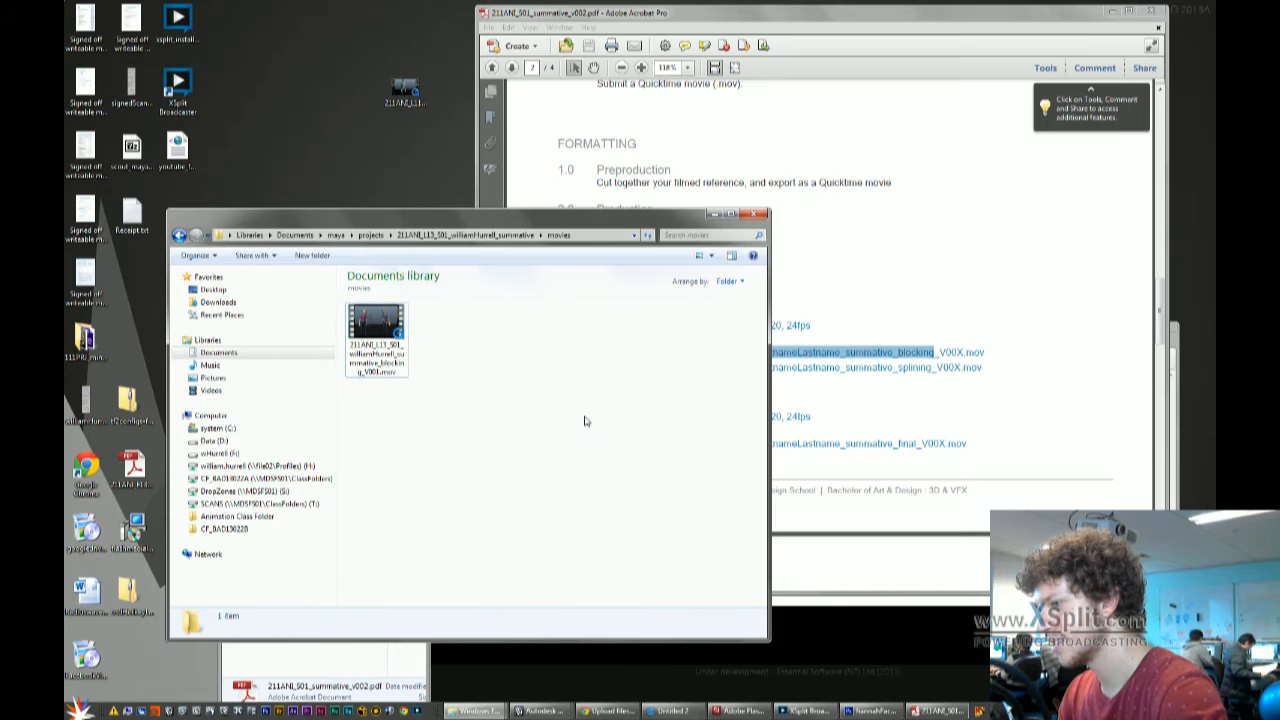
pyautogui.click(837, 390)
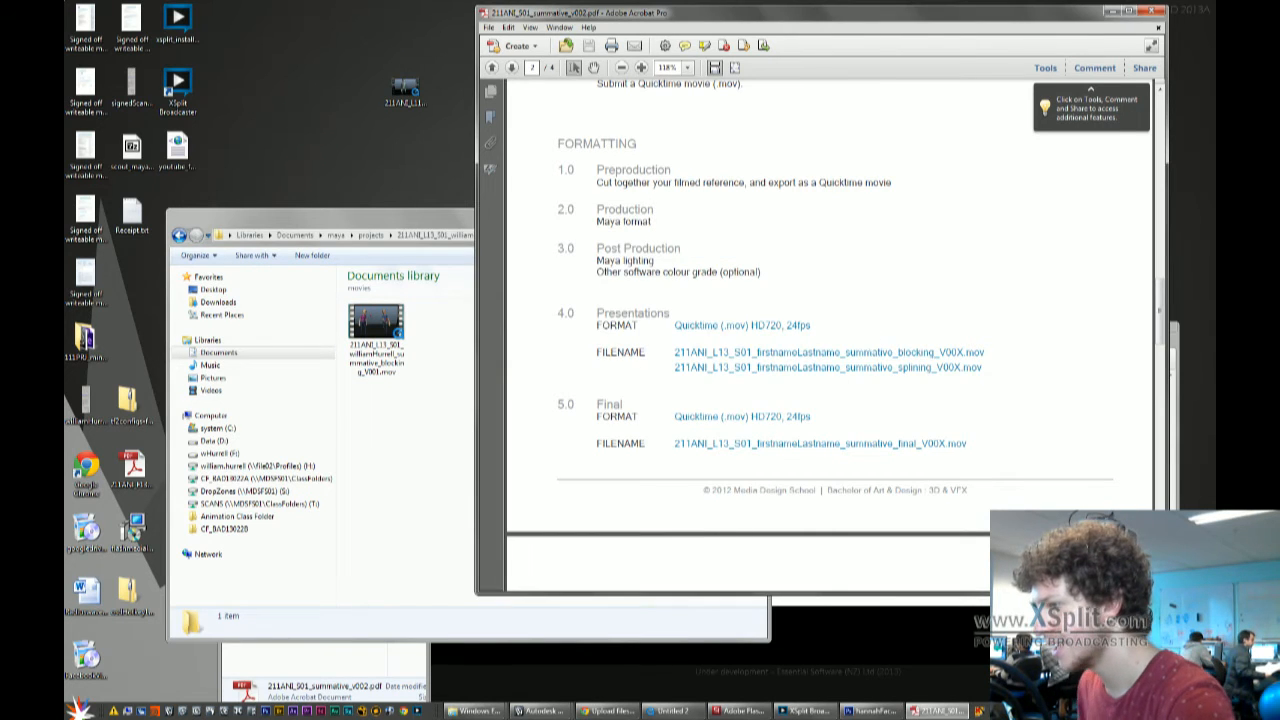
pyautogui.click(1117, 11)
# Swap the WebDropbox upload to the renamed summative_blocking_V001 movie and submit it to the selected course
pyautogui.moveTo(962, 340); pyautogui.dragTo(972, 332)
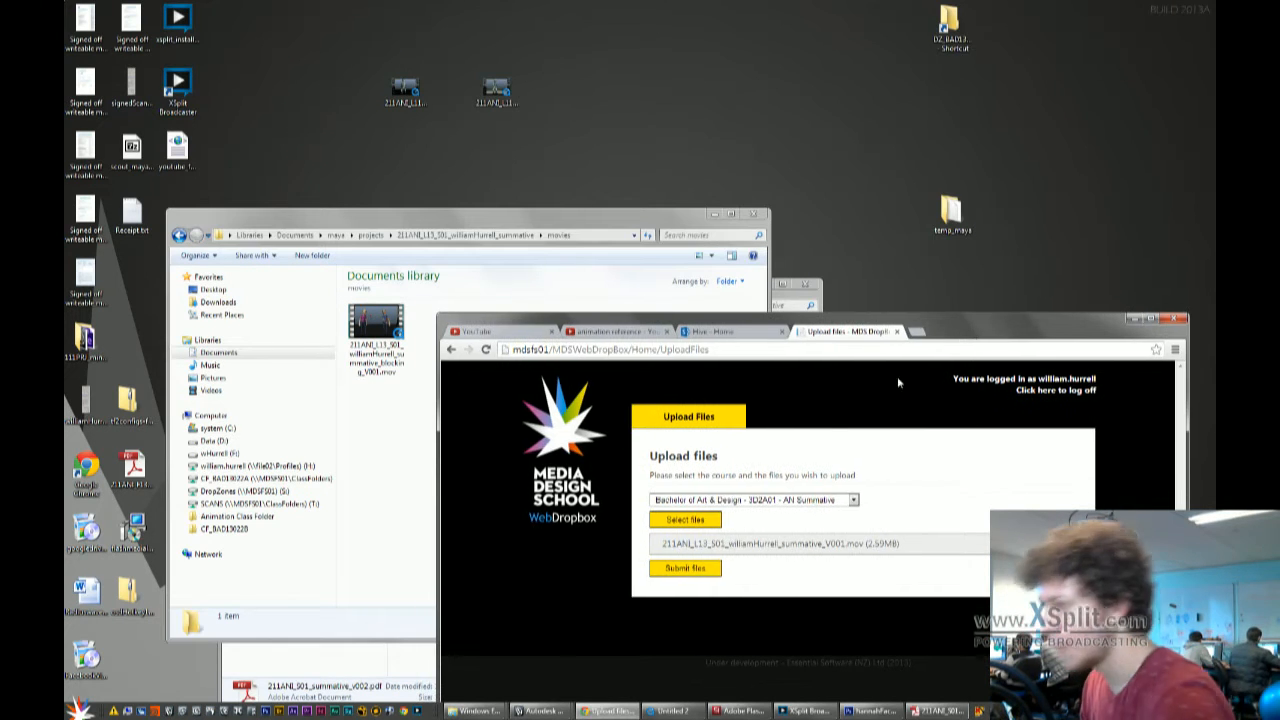
pyautogui.click(713, 506)
pyautogui.click(714, 505)
pyautogui.click(714, 505)
pyautogui.click(754, 593)
pyautogui.click(700, 524)
pyautogui.doubleClick(580, 292)
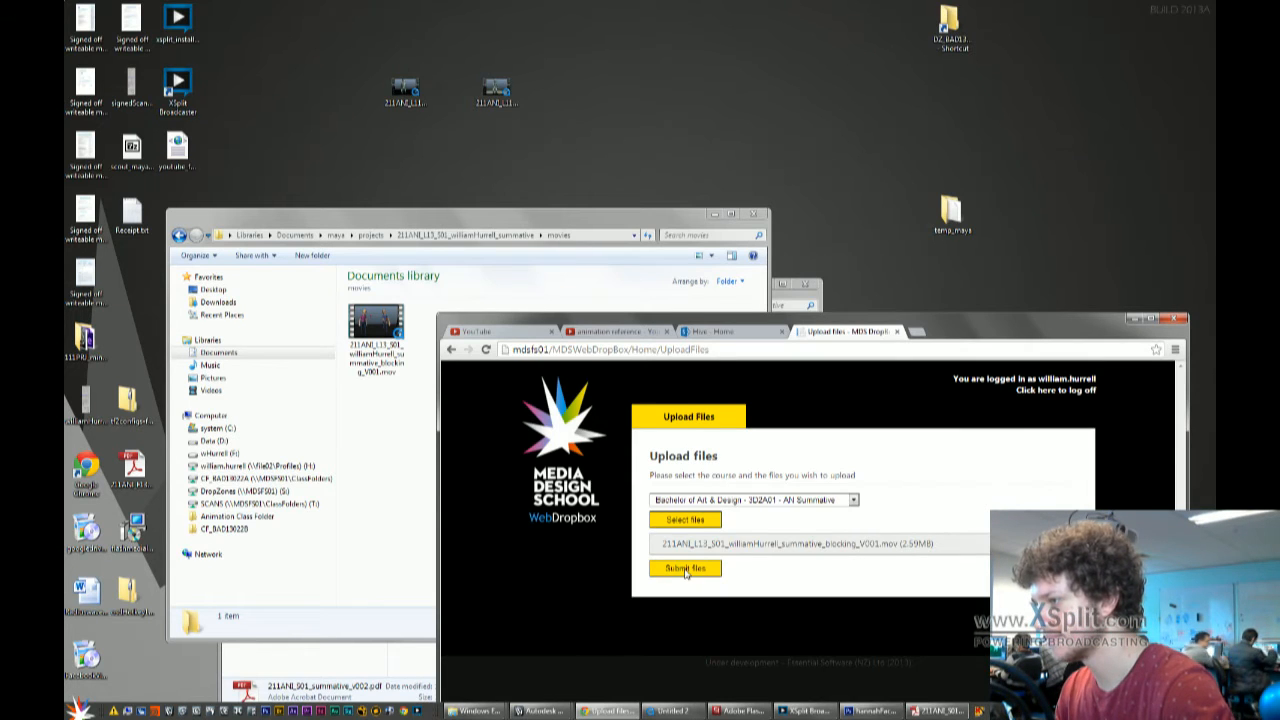
pyautogui.click(686, 570)
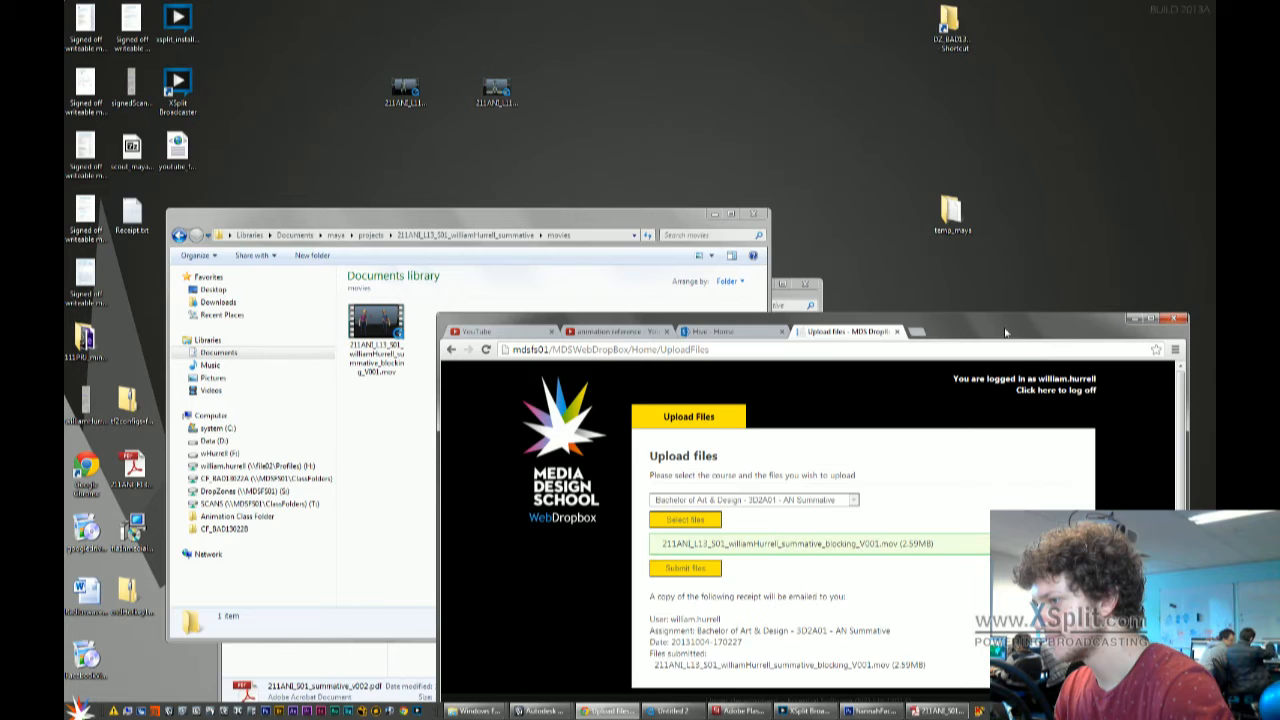
# Minimise the browser and folder windows, play and pause the filmed reference in the Untitled 2 player, and clear it from the desktop
pyautogui.click(1135, 318)
pyautogui.click(788, 298)
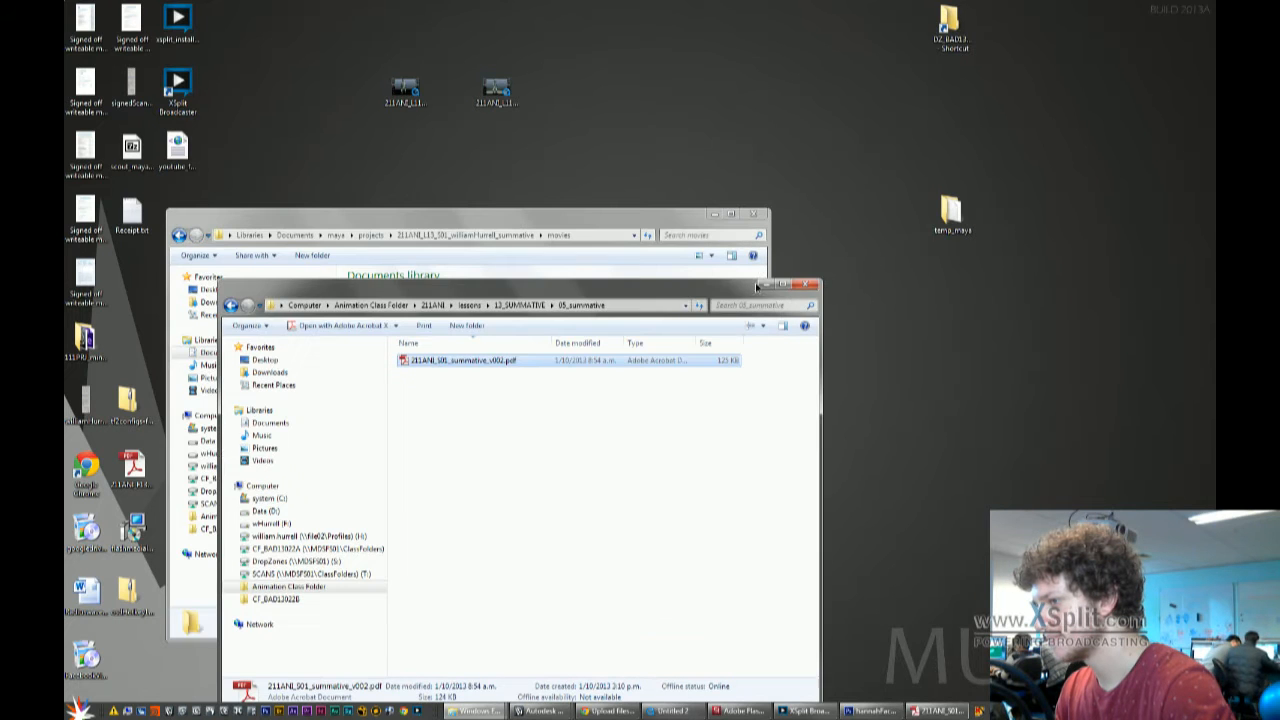
pyautogui.click(765, 286)
pyautogui.click(714, 214)
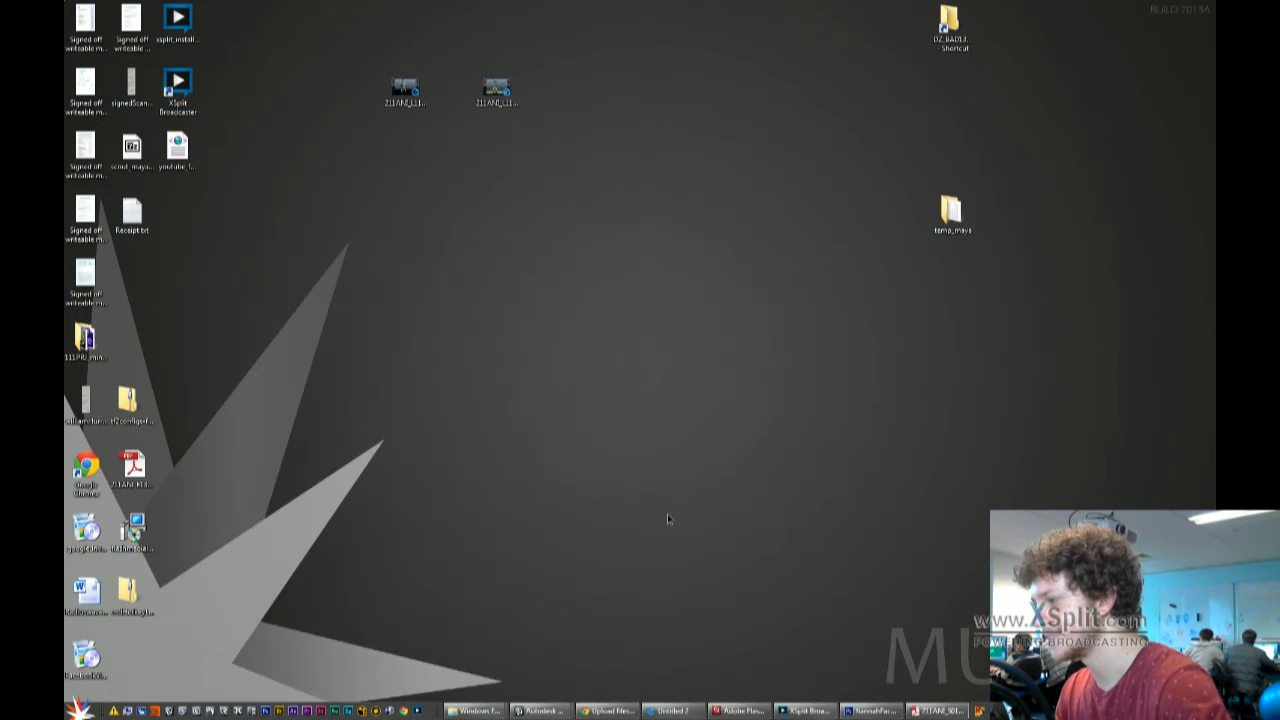
pyautogui.click(660, 711)
pyautogui.click(627, 712)
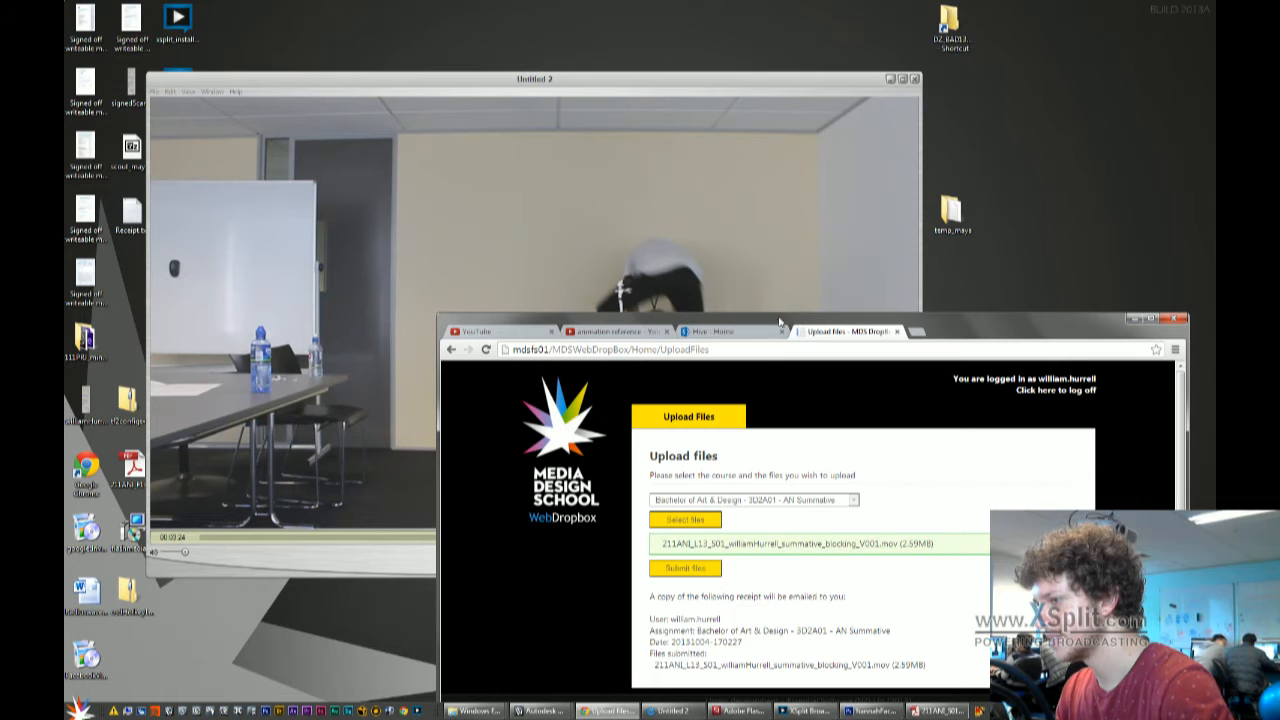
pyautogui.click(1138, 319)
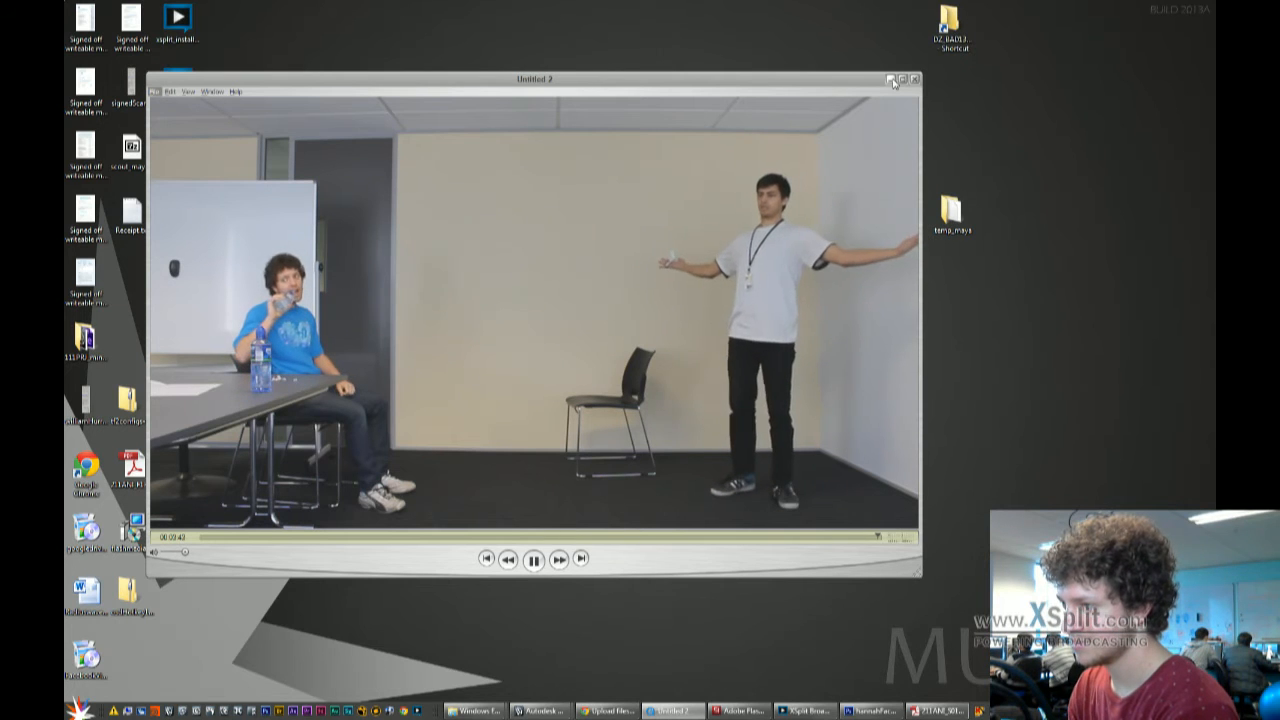
pyautogui.press('space')
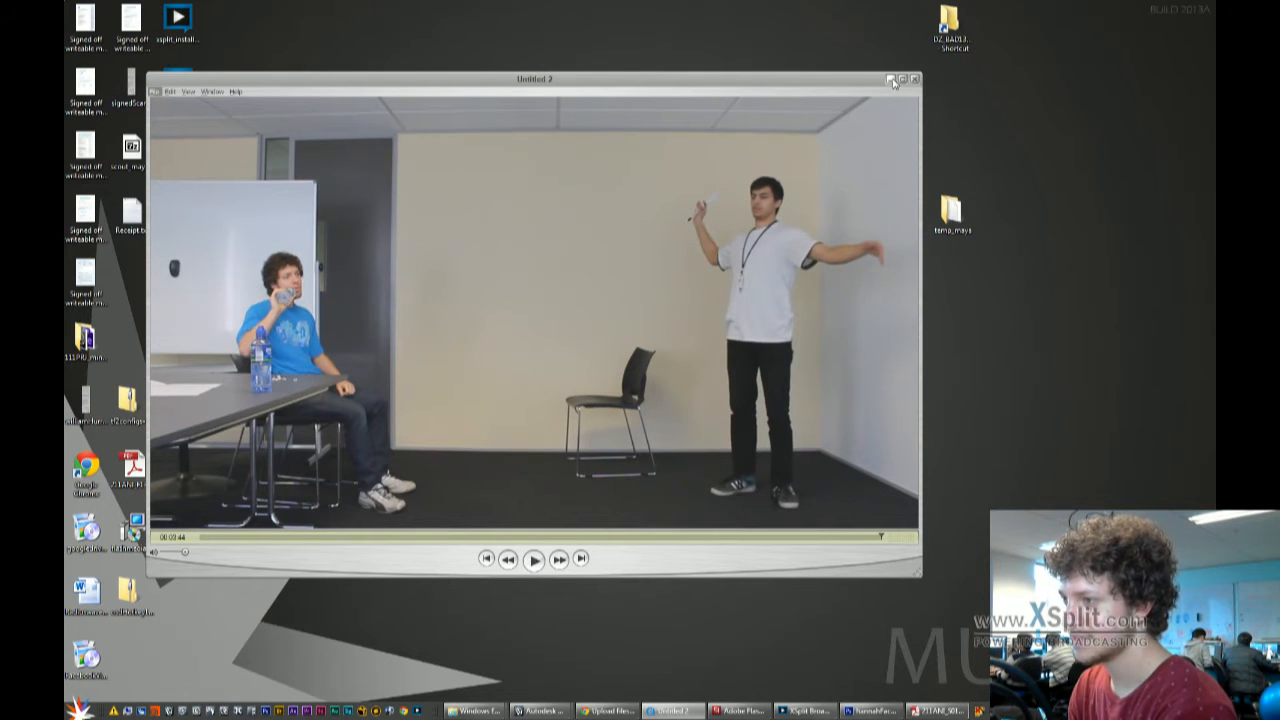
pyautogui.click(889, 79)
pyautogui.click(608, 710)
pyautogui.click(1134, 318)
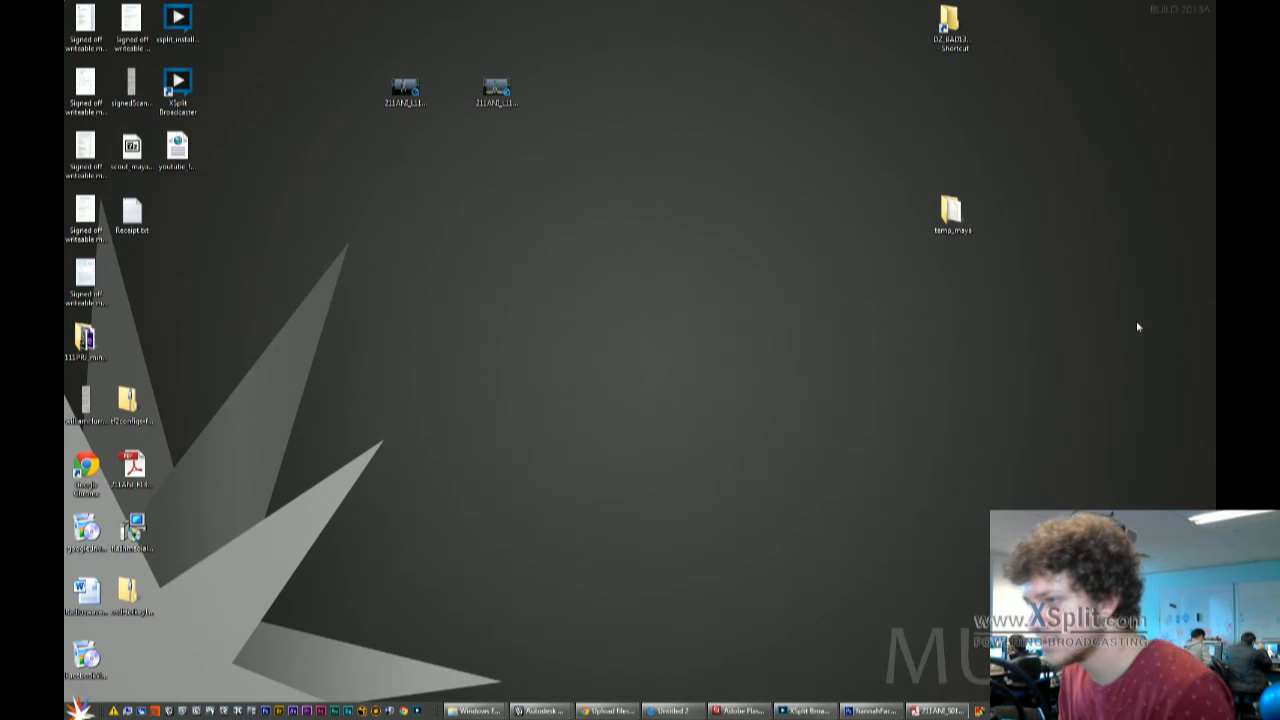
# Switch to Maya and play back the rose hand-off animation from several starting frames to review the blocking
pyautogui.moveTo(572, 712)
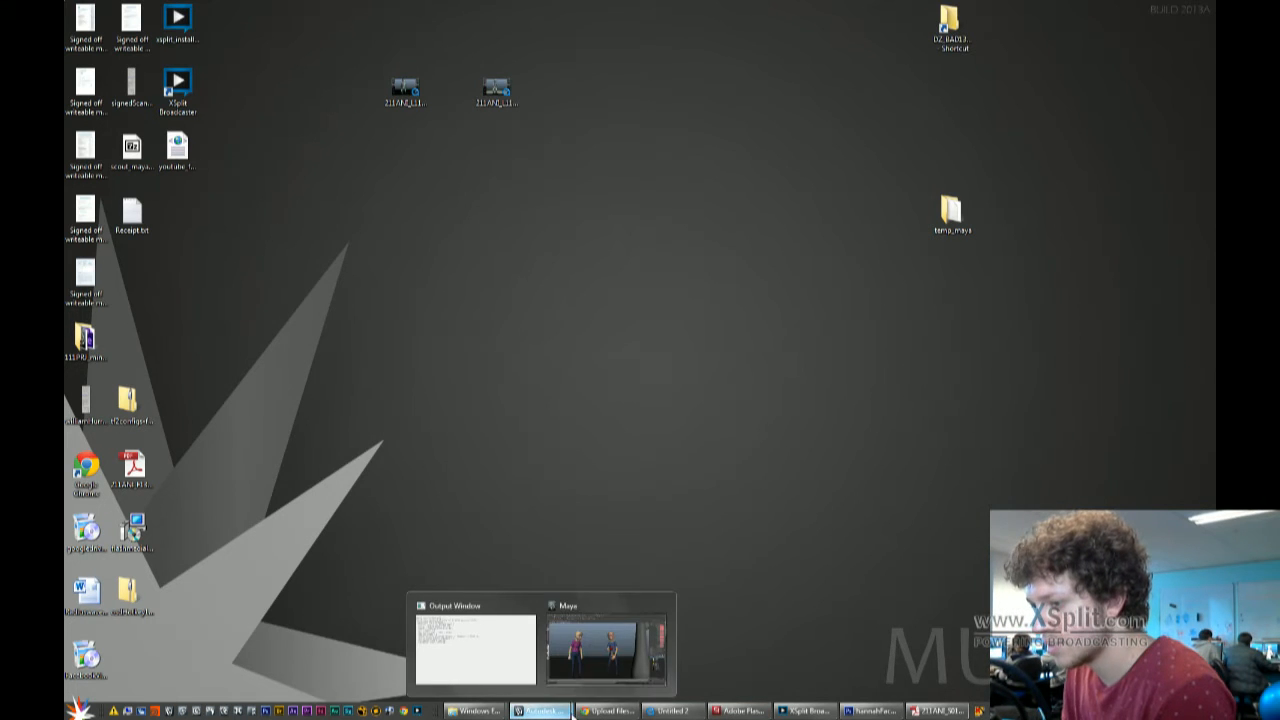
pyautogui.click(606, 648)
pyautogui.click(912, 181)
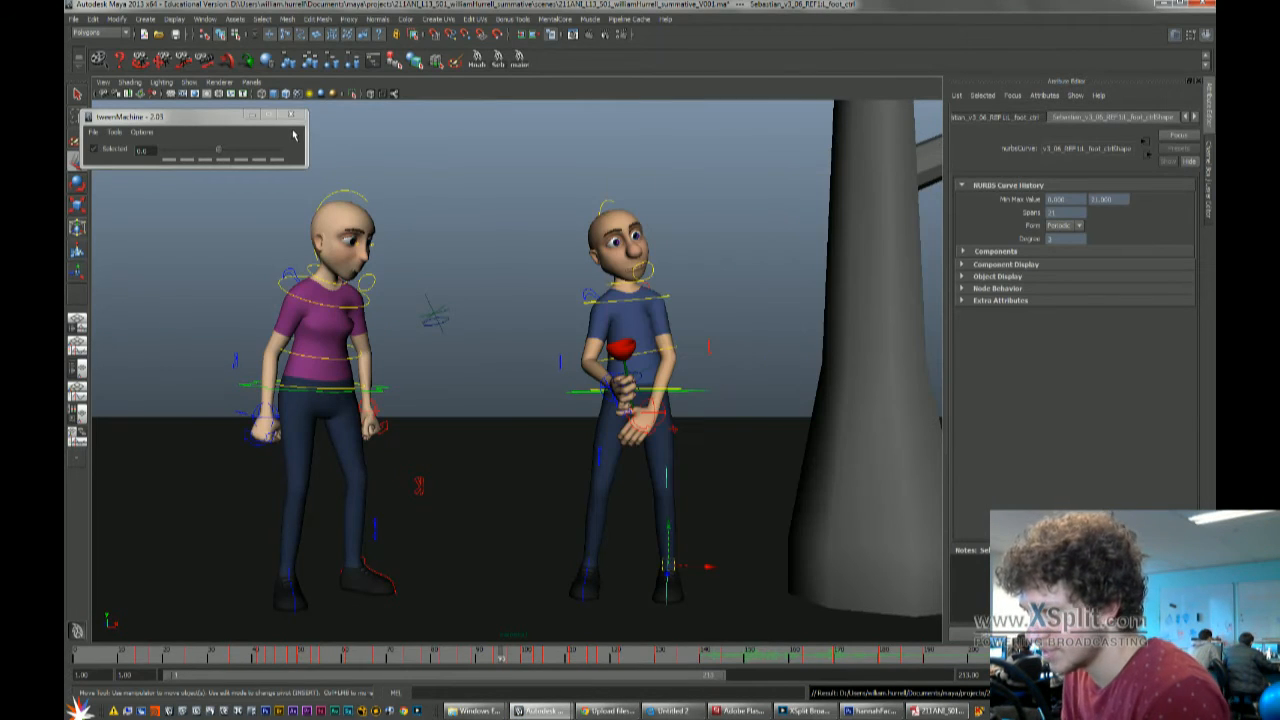
pyautogui.click(193, 657)
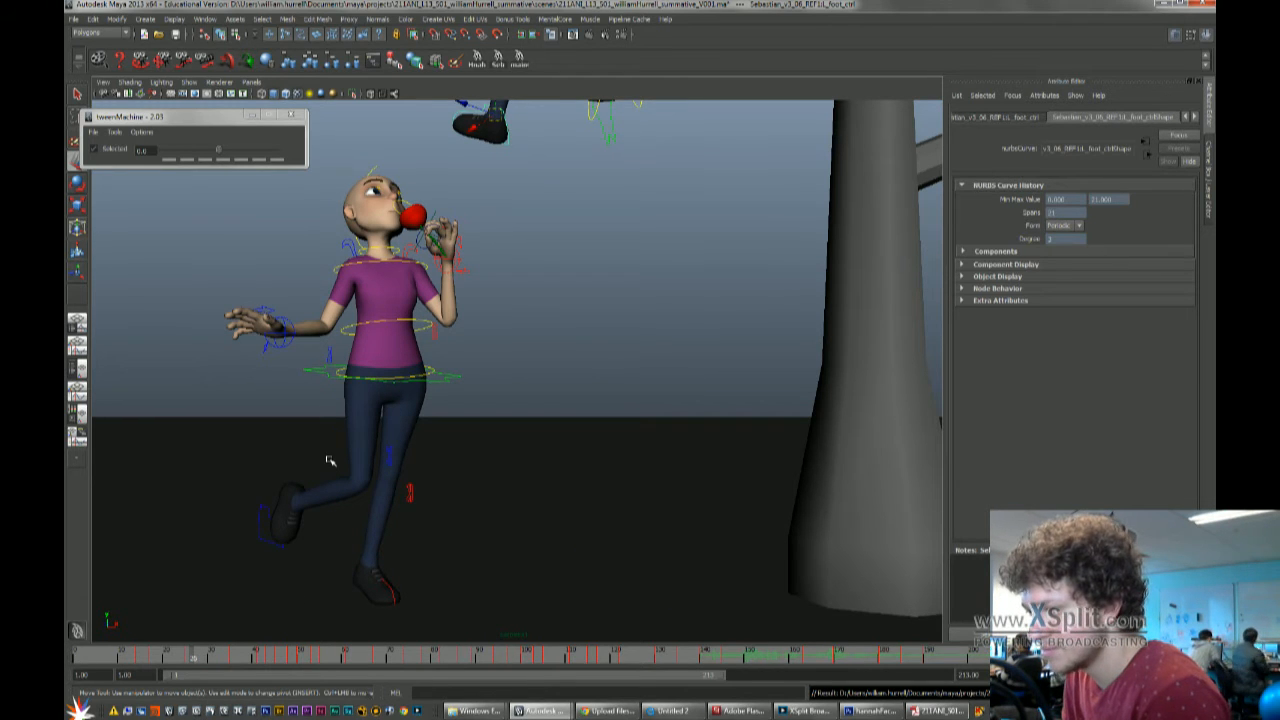
pyautogui.hotkey('alt', 'v')
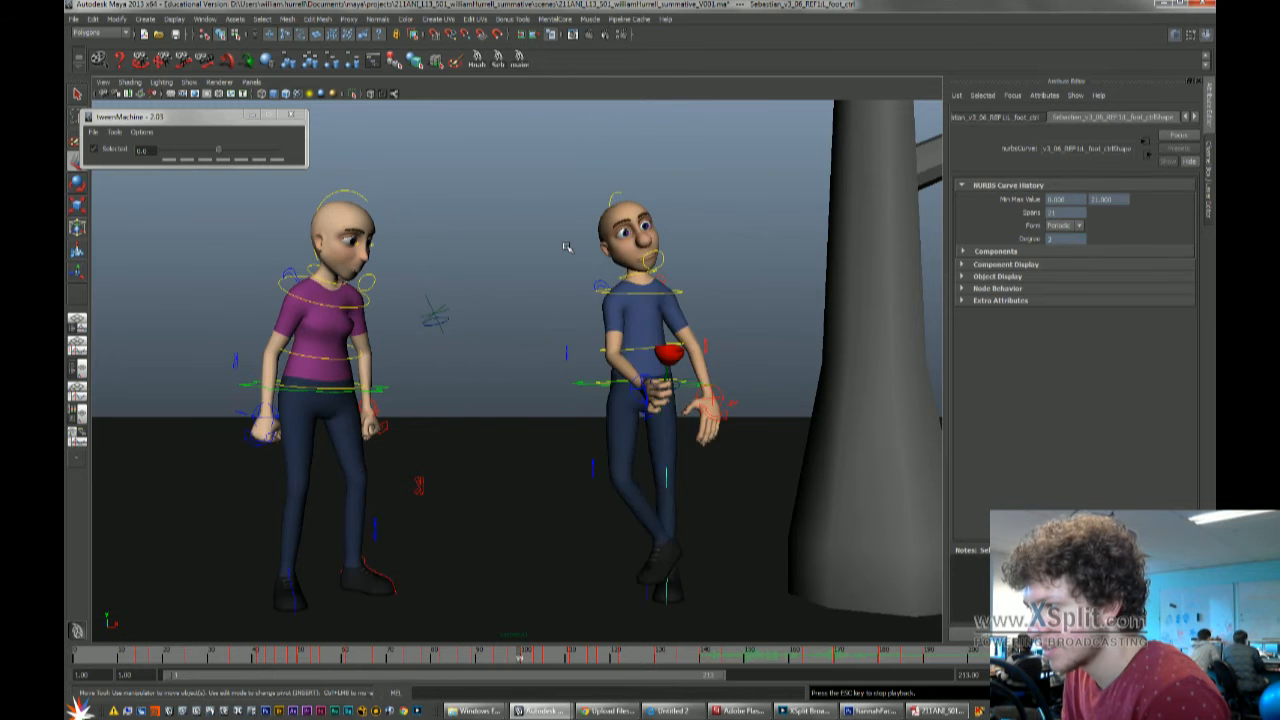
pyautogui.press('Escape')
pyautogui.click(172, 663)
pyautogui.hotkey('alt', 'v')
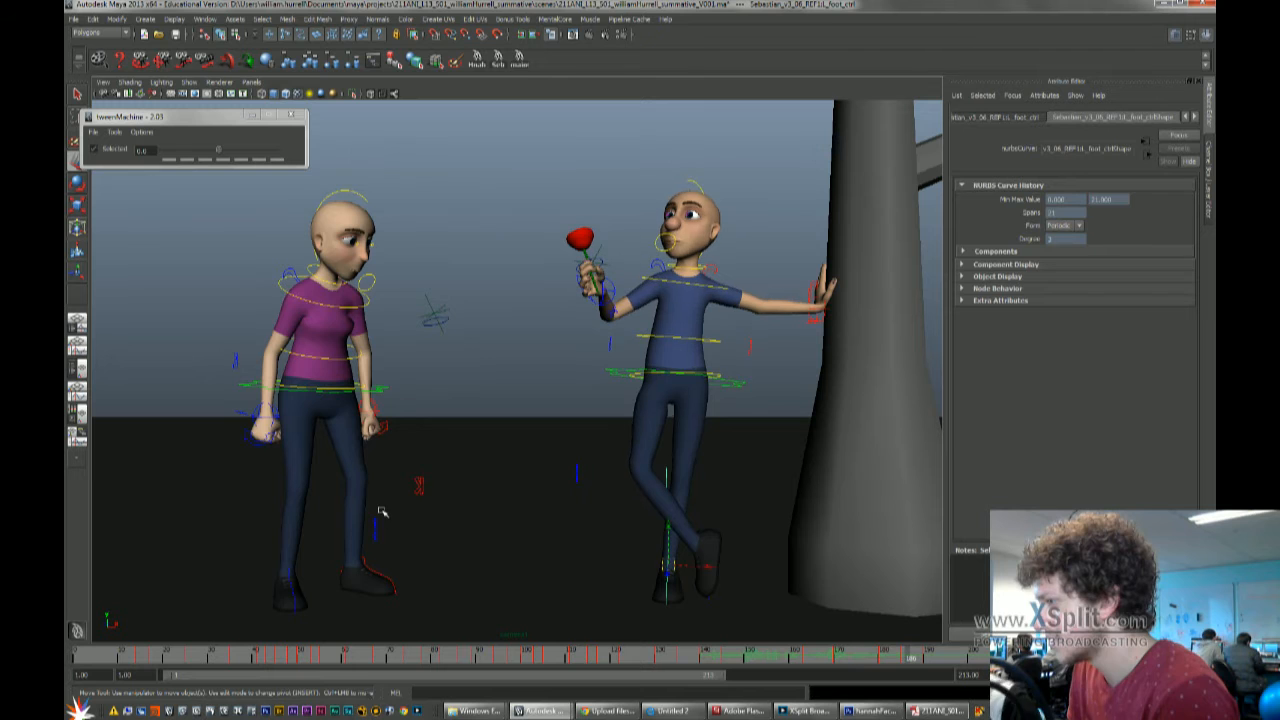
pyautogui.press('Escape')
pyautogui.click(77, 657)
pyautogui.hotkey('alt', 'v')
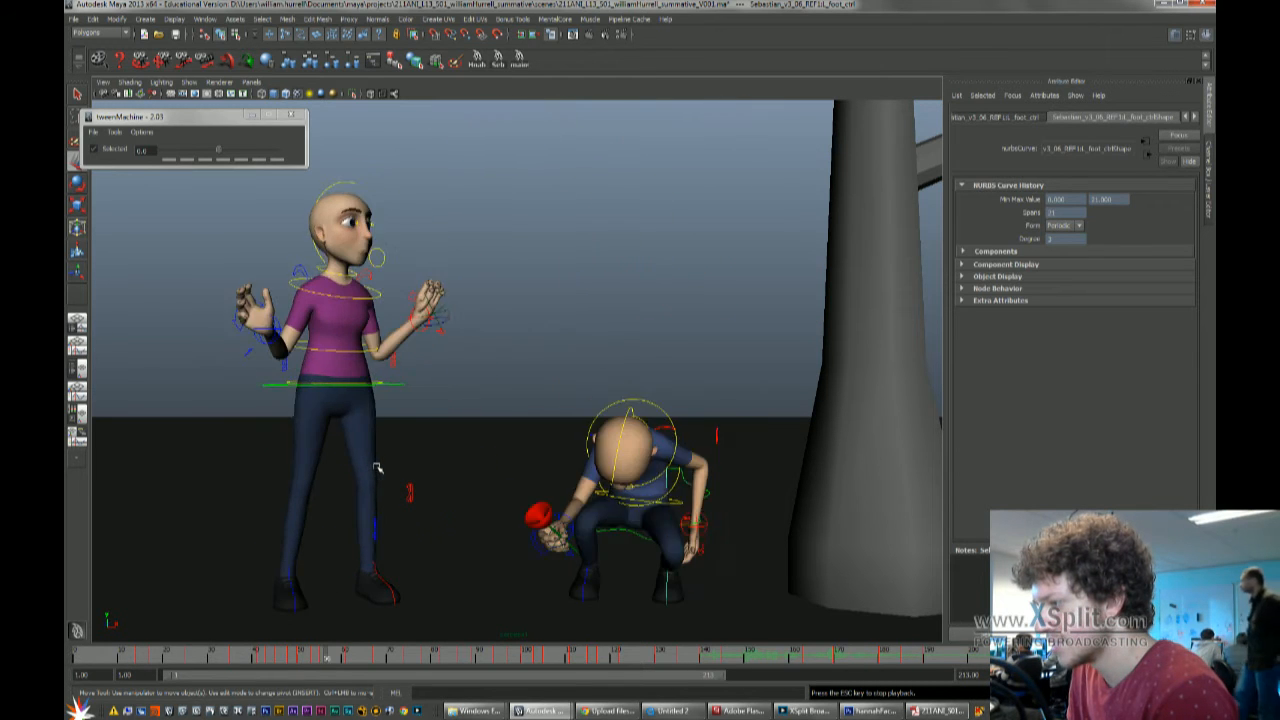
pyautogui.press('Escape')
# Select the pink-shirted character's COG control, step between its key poses, and lower the body slightly at frame 55
pyautogui.moveTo(215, 663)
pyautogui.mouseDown()
pyautogui.moveTo(340, 664)
pyautogui.moveTo(225, 665)
pyautogui.moveTo(308, 665)
pyautogui.mouseUp()
pyautogui.click(428, 390)
pyautogui.press(',')
pyautogui.press('.')
pyautogui.press('.')
pyautogui.press(',')
pyautogui.press(',')
pyautogui.press('.')
pyautogui.press('.')
pyautogui.press(',')
pyautogui.press('.')
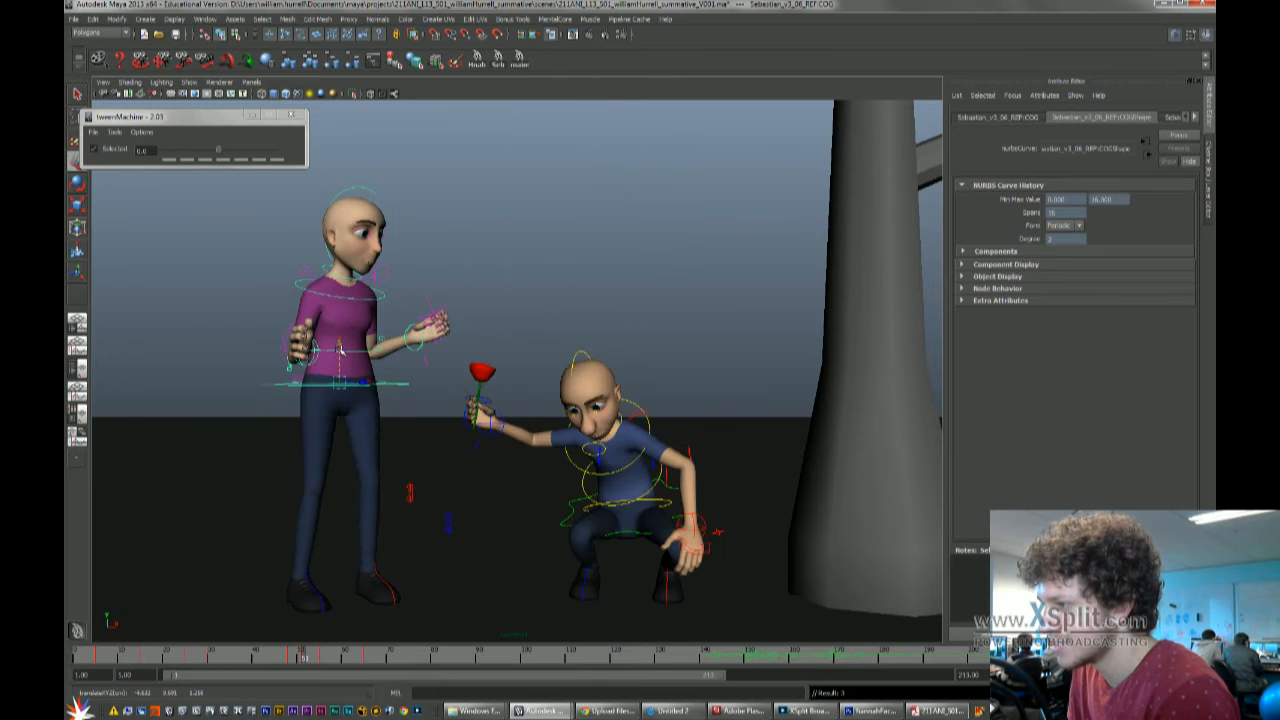
pyautogui.press('.')
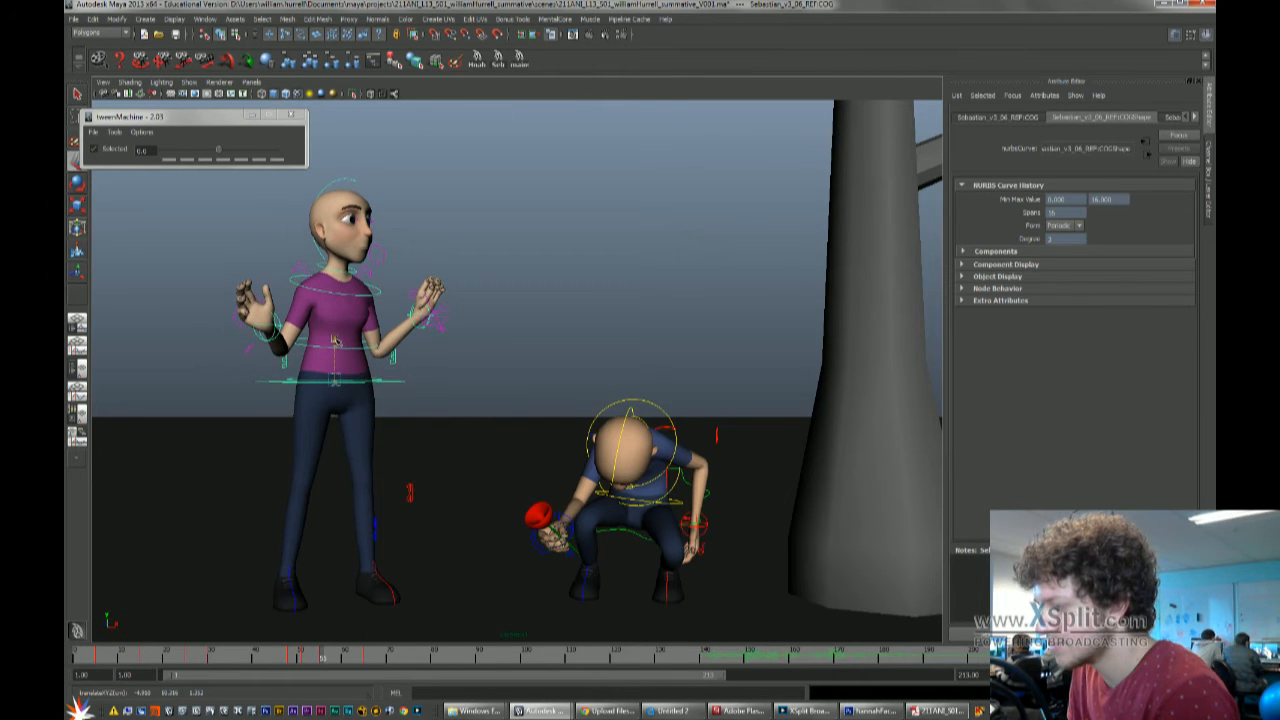
pyautogui.moveTo(336, 342); pyautogui.dragTo(335, 344)
# Compare the adjusted startled pose with the preceding key, and play and scrub the animation to check the motion
pyautogui.press(',')
pyautogui.press(',')
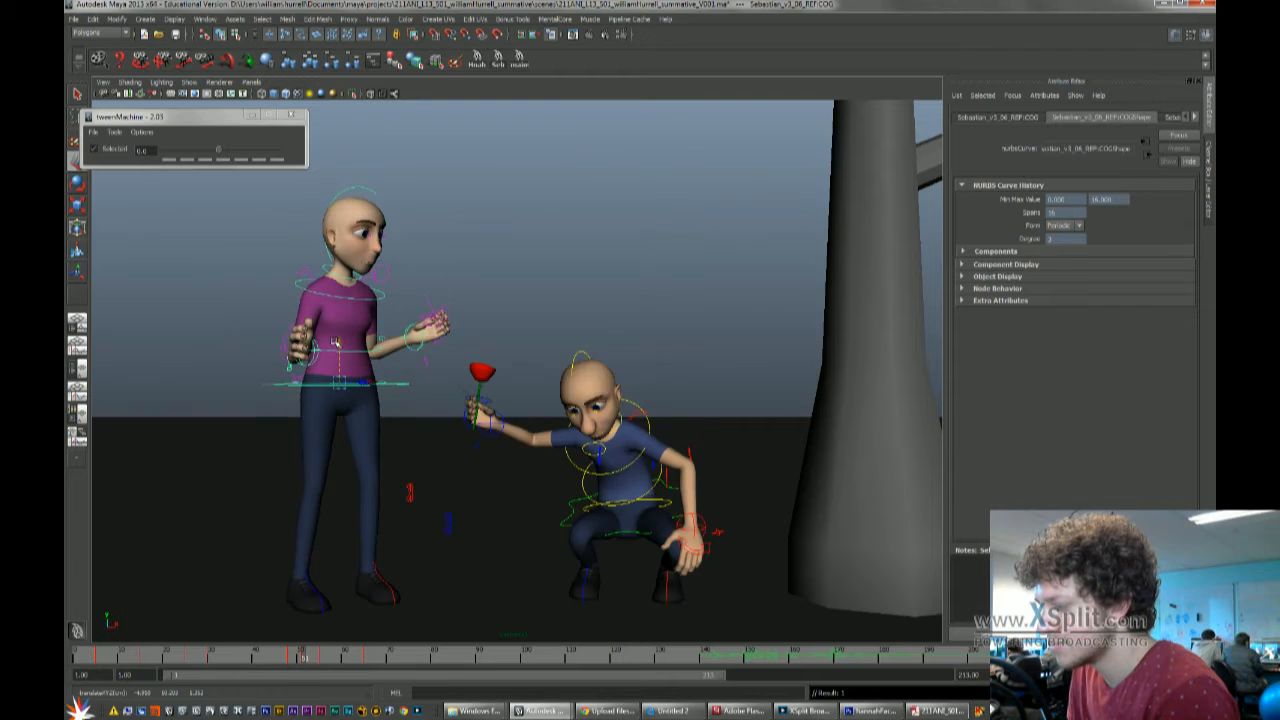
pyautogui.press('.')
pyautogui.press('.')
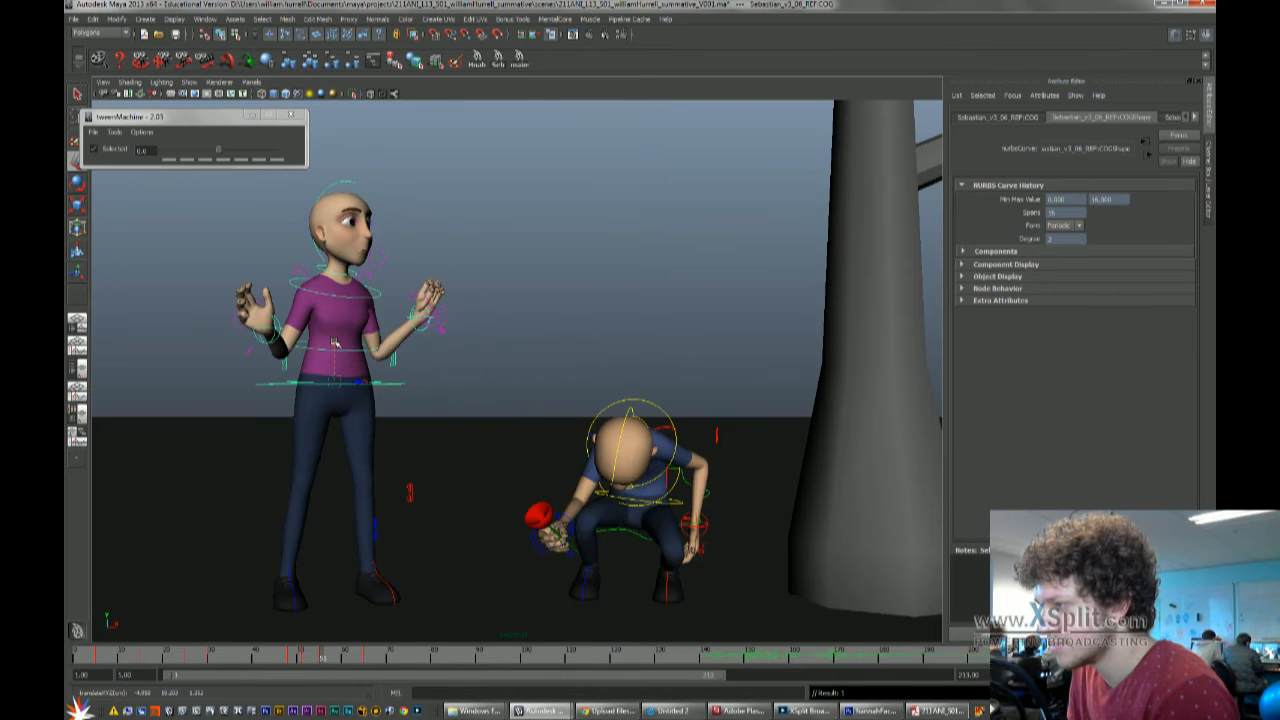
pyautogui.hotkey('alt', 'v')
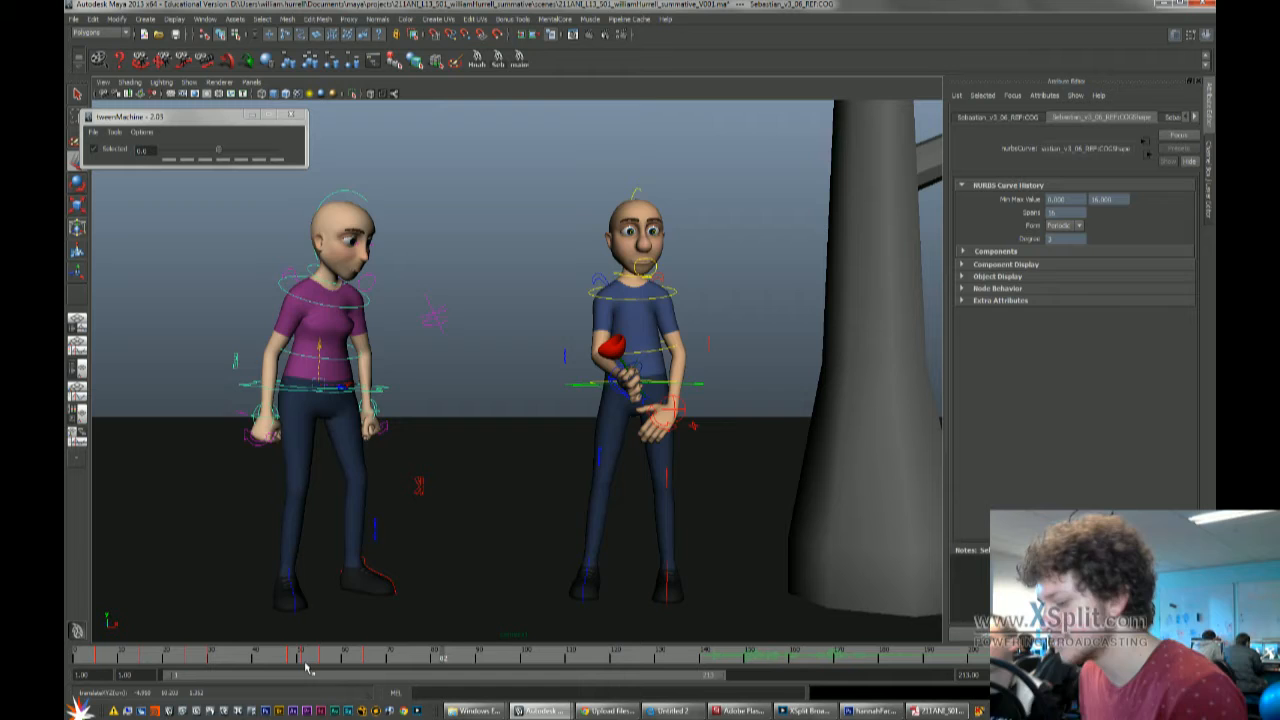
pyautogui.moveTo(306, 661); pyautogui.dragTo(335, 659)
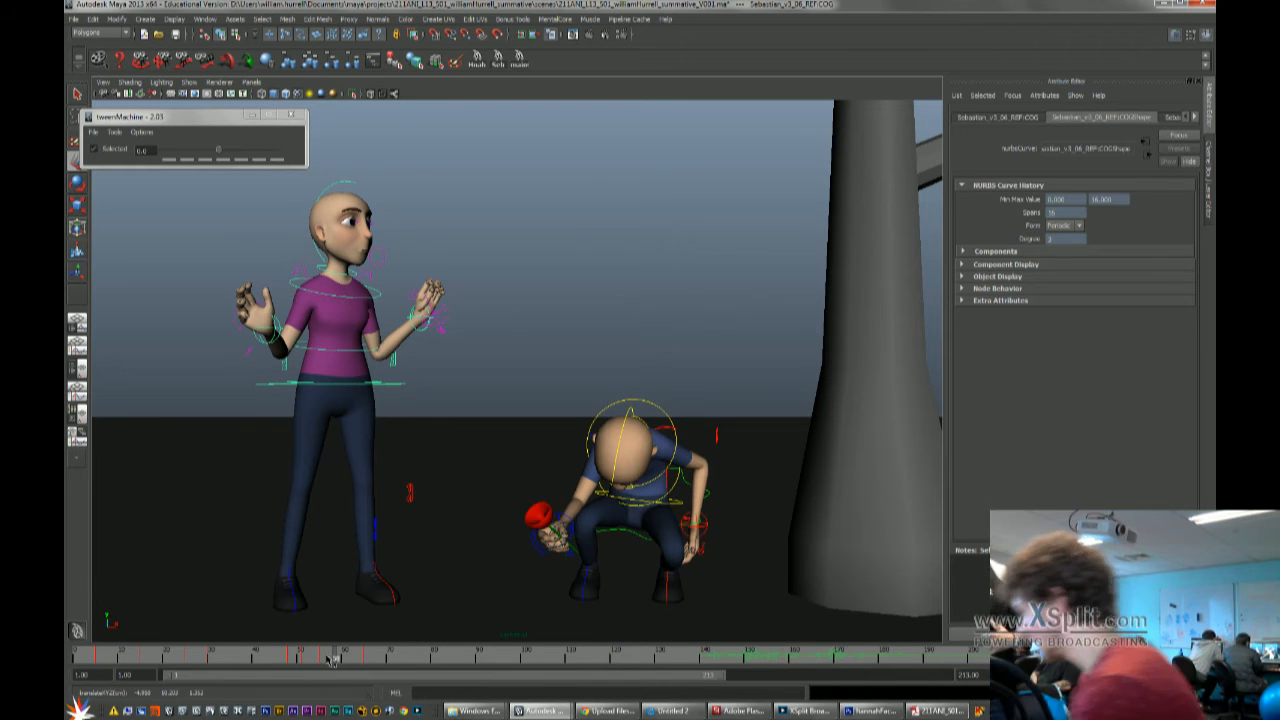
# Rotate the purple-shirted character's head control down toward the crouching character and key the head pose on that frame
pyautogui.press(',')
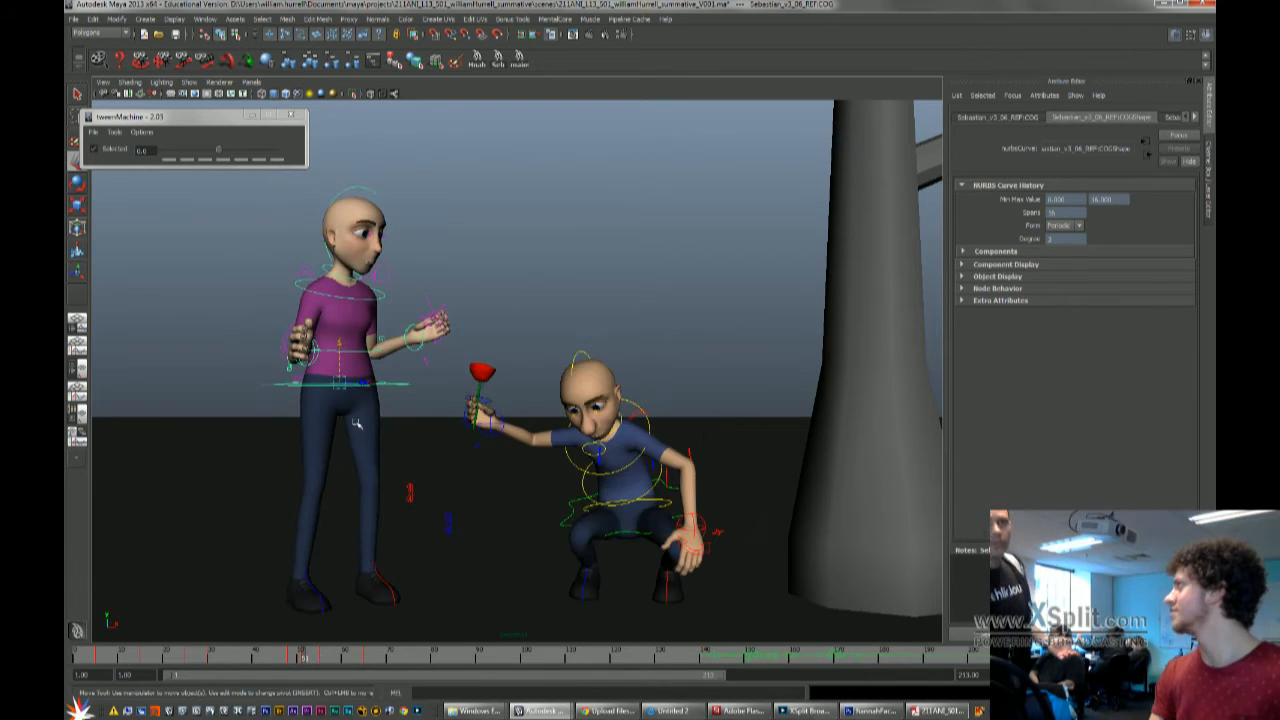
pyautogui.press('.')
pyautogui.click(348, 187)
pyautogui.press('e')
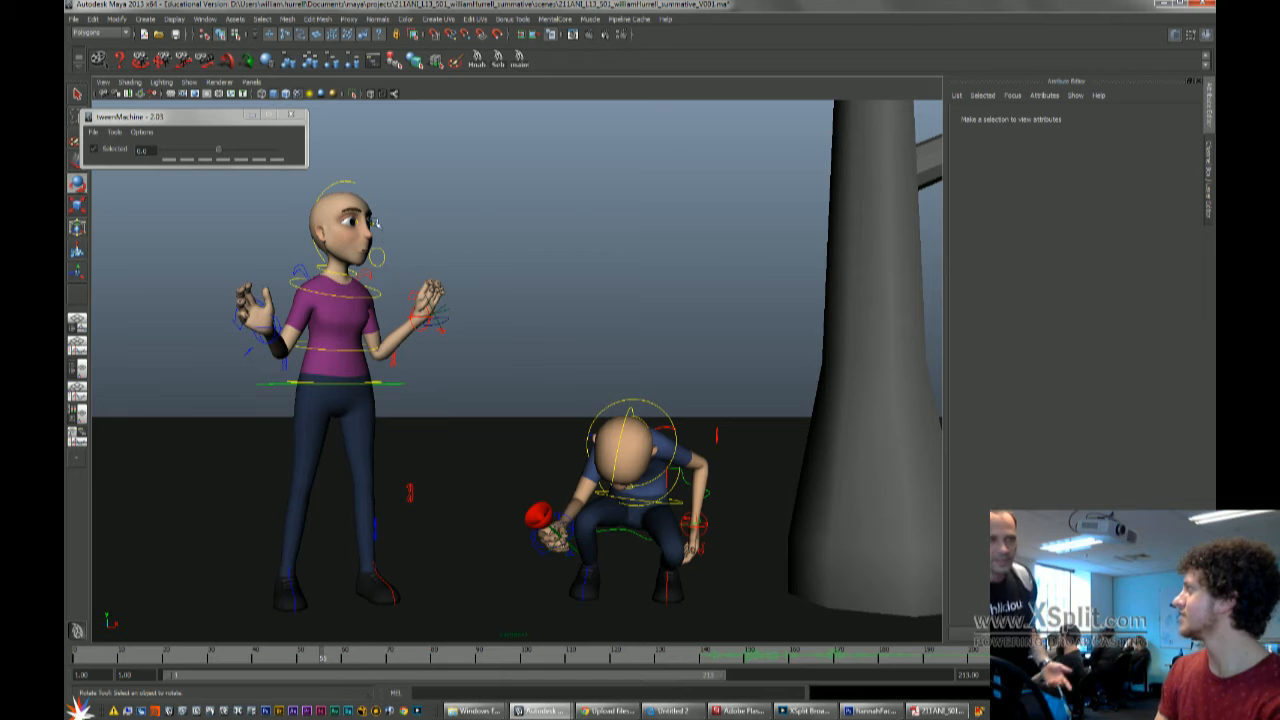
pyautogui.click(348, 273)
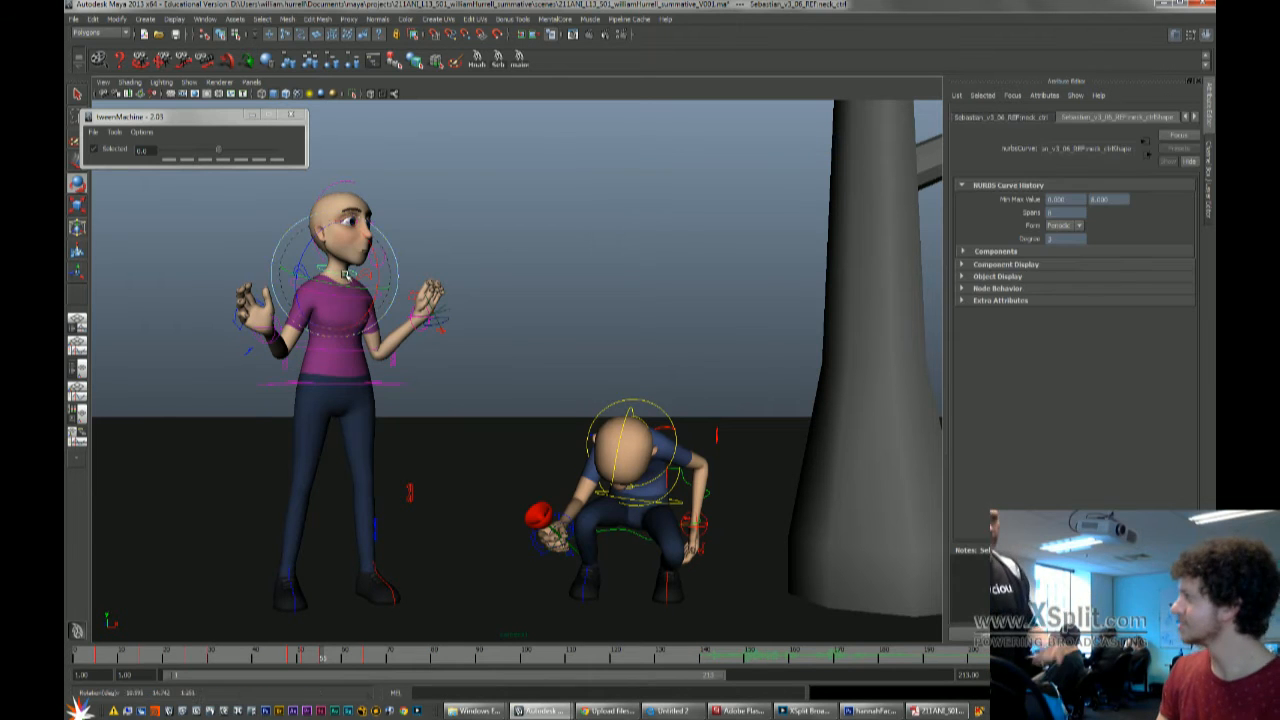
pyautogui.press('q')
pyautogui.click(370, 210)
pyautogui.press('e')
pyautogui.click(348, 183)
pyautogui.moveTo(378, 238); pyautogui.dragTo(381, 255)
pyautogui.press('s')
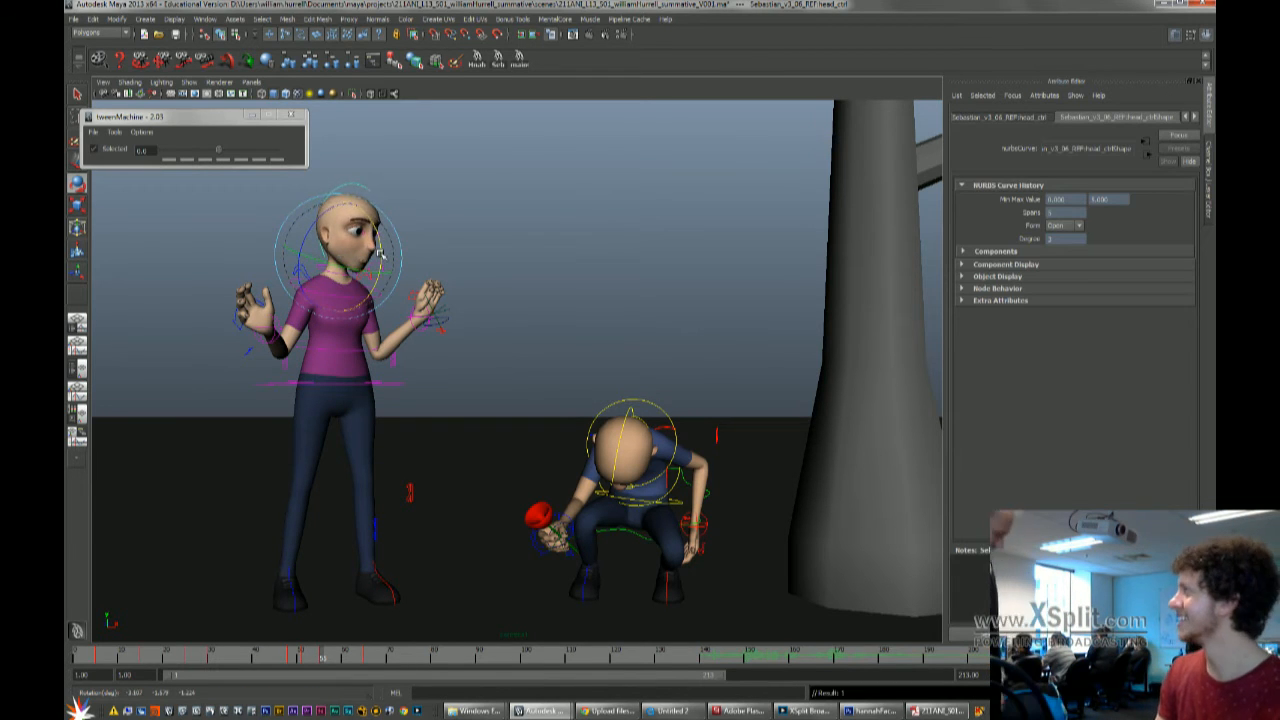
# Play back the shot to check the head pose and save the scene
pyautogui.hotkey('alt', 'v')
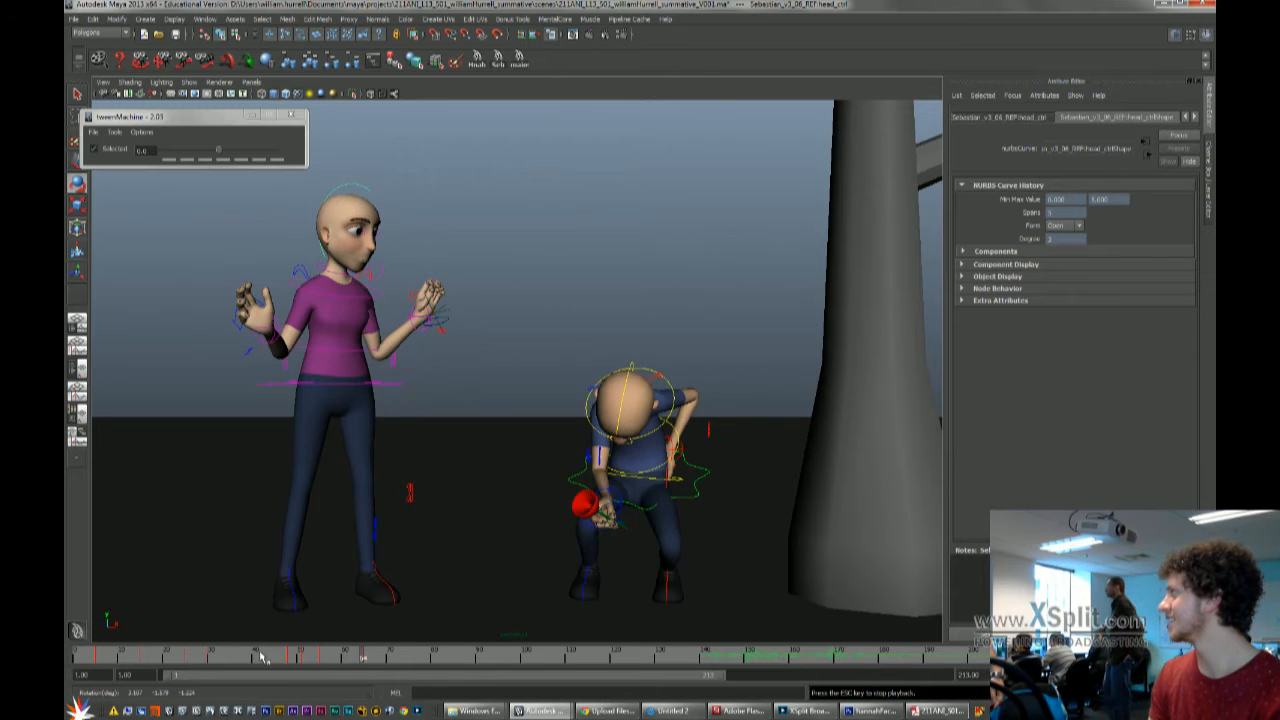
pyautogui.press('Escape')
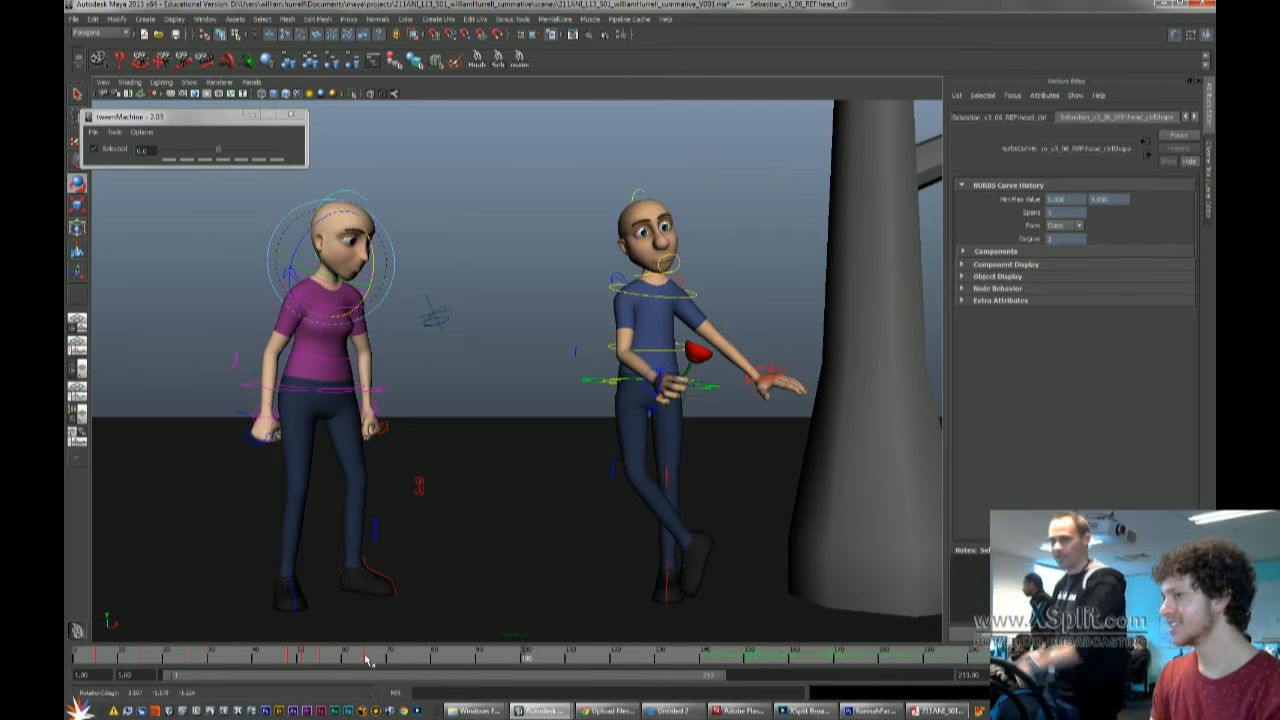
pyautogui.click(365, 660)
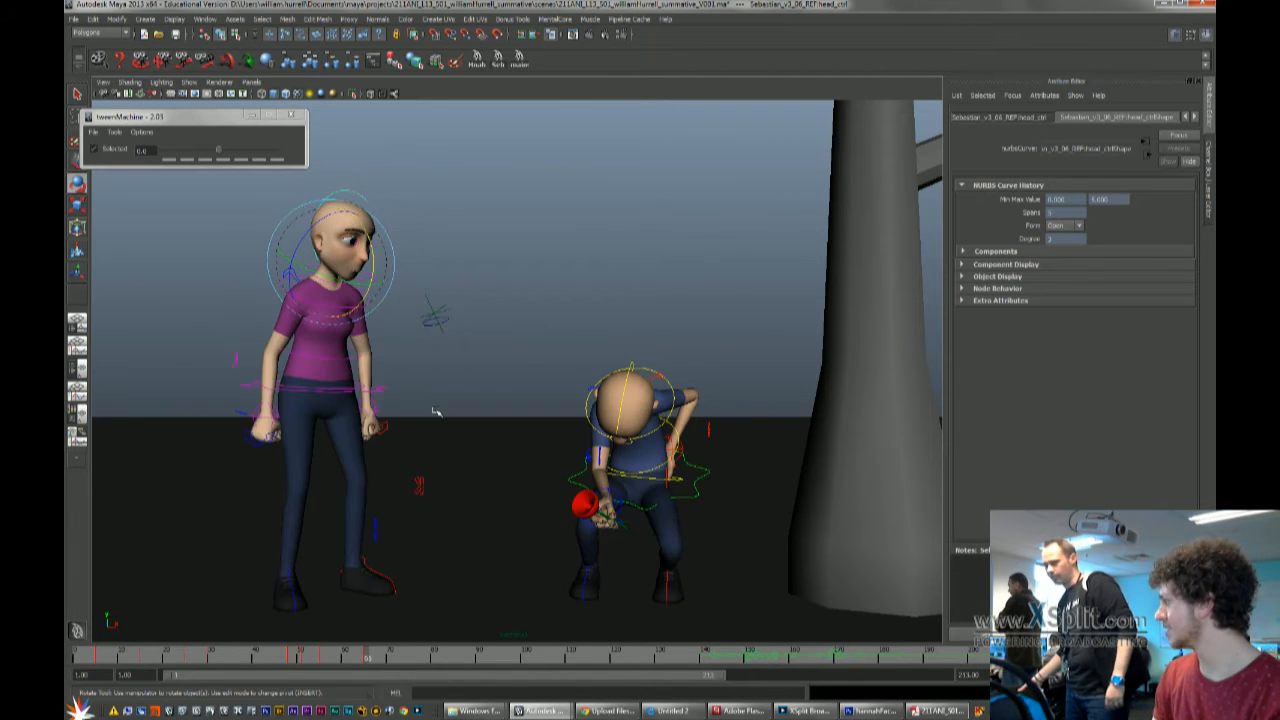
pyautogui.hotkey('alt', '.')
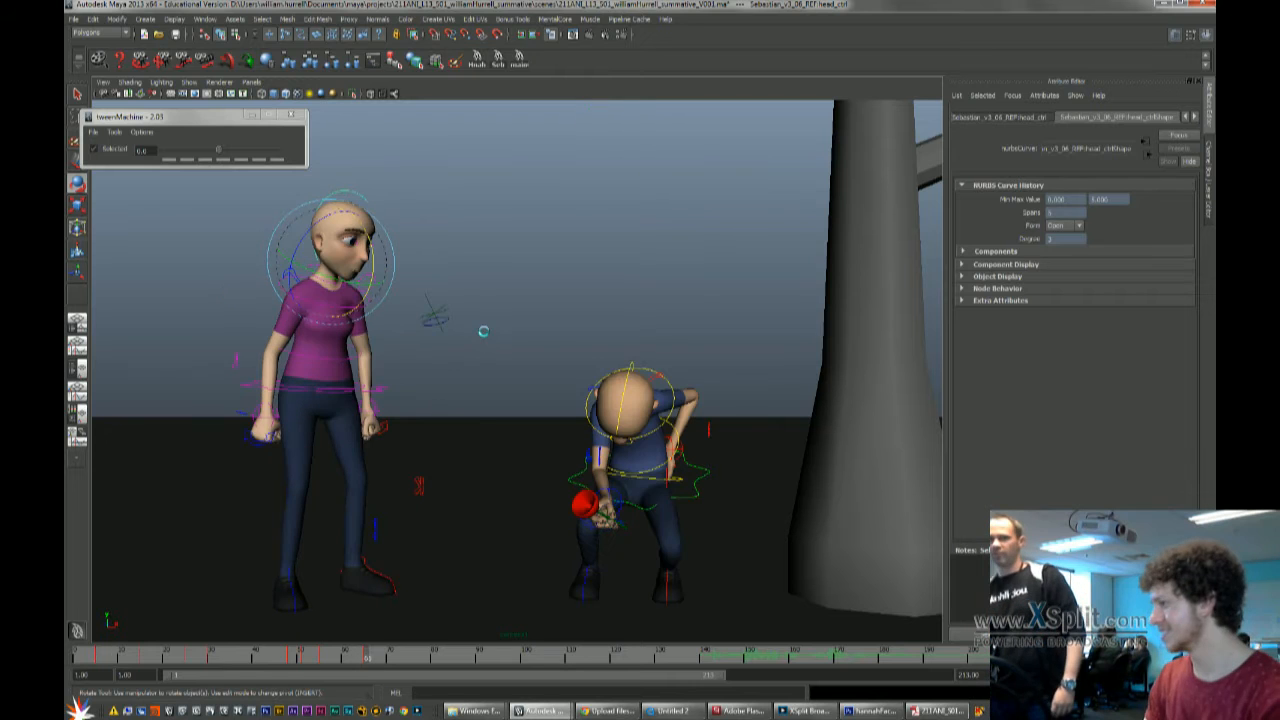
pyautogui.hotkey('ctrl', 's')
pyautogui.click(612, 362)
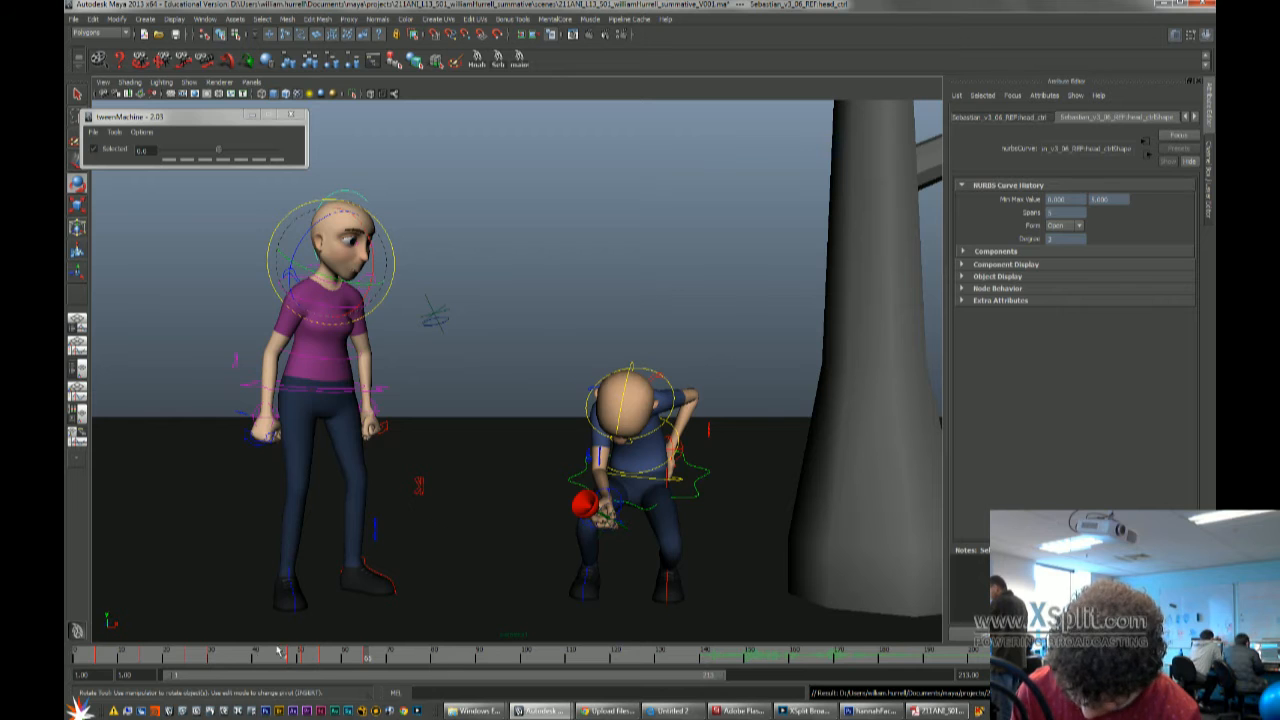
# Play and scrub through the full shot to review both characters' poses
pyautogui.hotkey('alt', 'v')
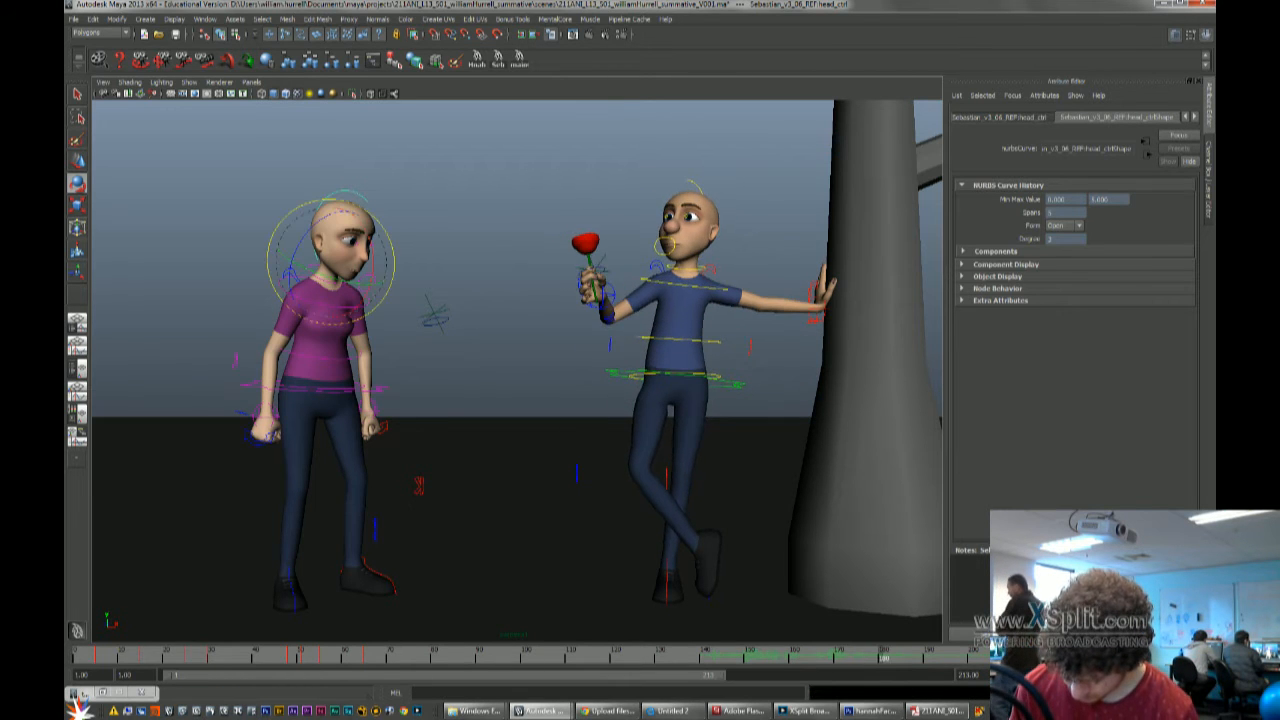
pyautogui.moveTo(528, 660); pyautogui.dragTo(1026, 668)
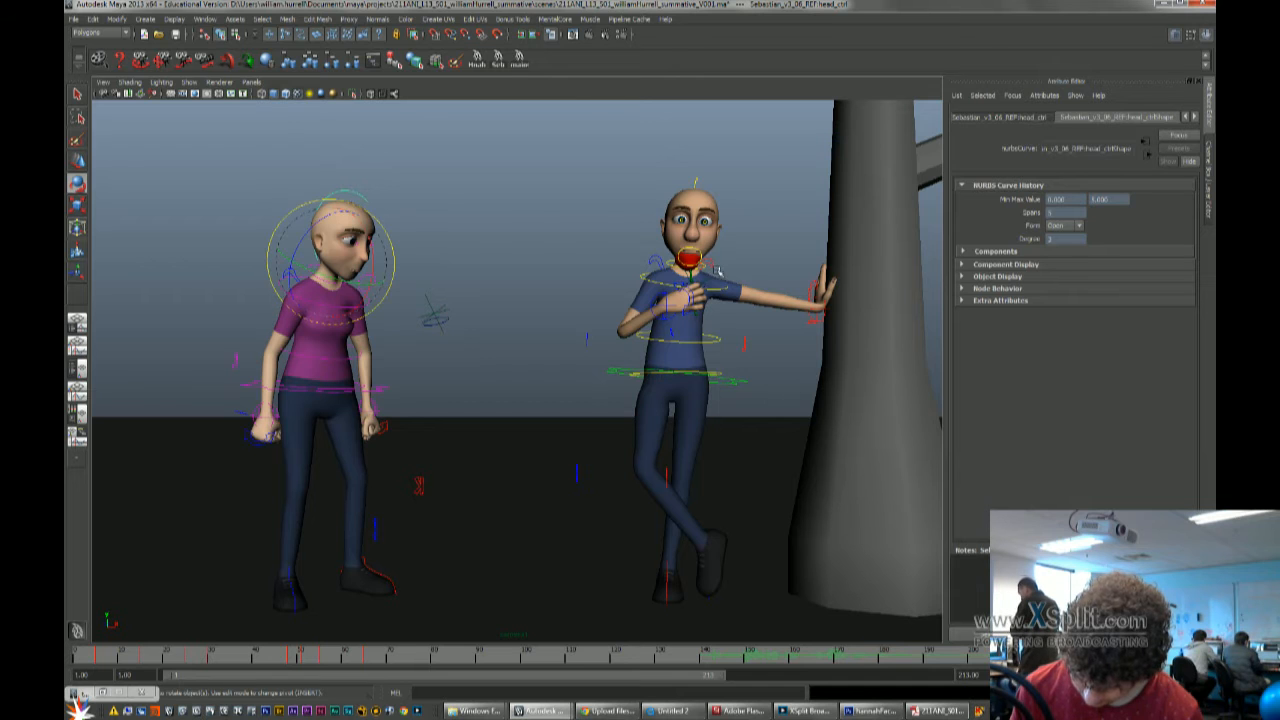
pyautogui.moveTo(1005, 662)
pyautogui.mouseDown()
pyautogui.moveTo(165, 640)
pyautogui.moveTo(300, 650)
pyautogui.moveTo(246, 660)
pyautogui.moveTo(305, 677)
pyautogui.moveTo(288, 678)
pyautogui.mouseUp()
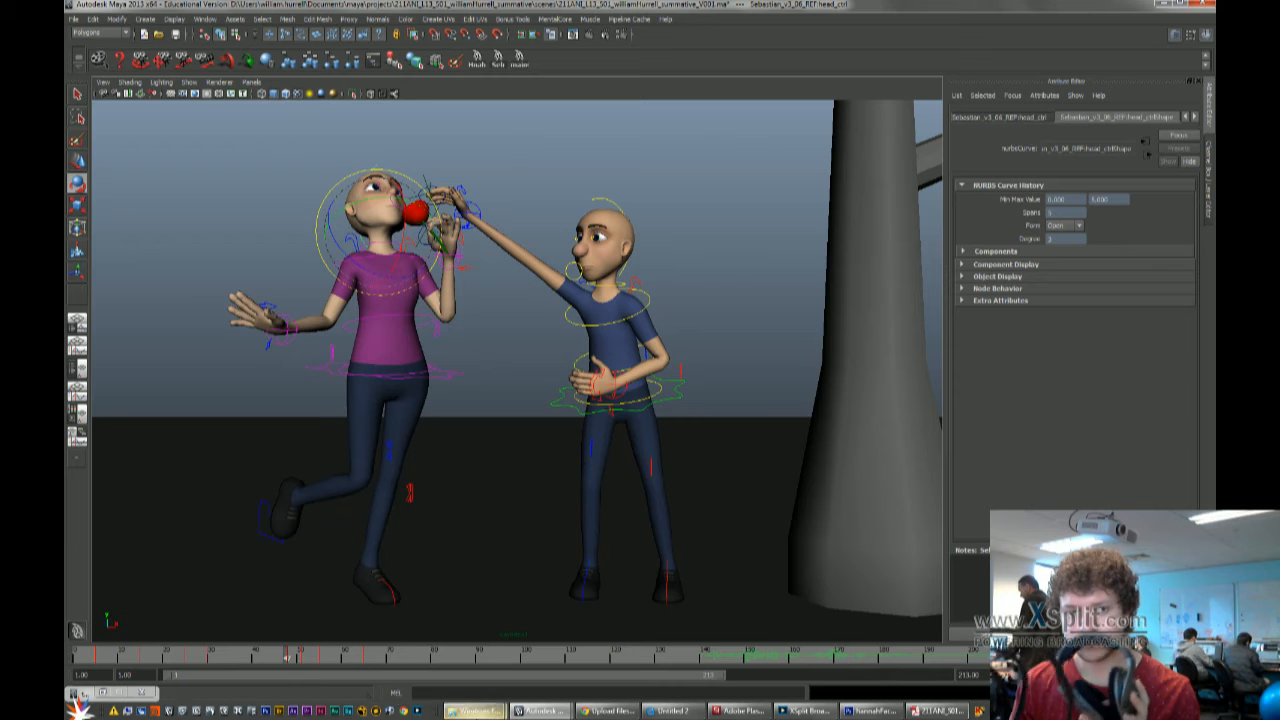
# Scrub back and forth around frames 38 to 48 to examine the blue-shirted character's descent and landing beside the purple-shirted character
pyautogui.moveTo(288, 658)
pyautogui.mouseDown()
pyautogui.moveTo(250, 662)
pyautogui.moveTo(396, 675)
pyautogui.moveTo(252, 662)
pyautogui.moveTo(283, 668)
pyautogui.mouseUp()
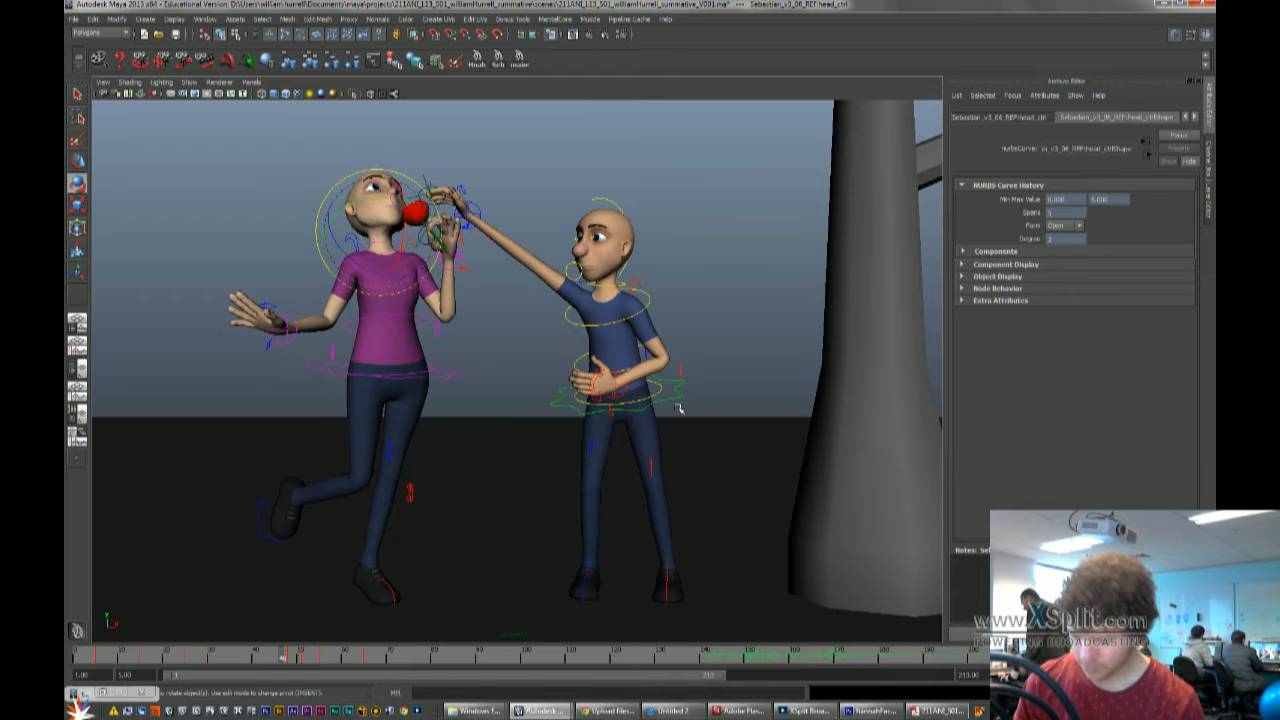
pyautogui.moveTo(295, 661)
pyautogui.mouseDown()
pyautogui.moveTo(220, 665)
pyautogui.moveTo(270, 668)
pyautogui.moveTo(272, 693)
pyautogui.mouseUp()
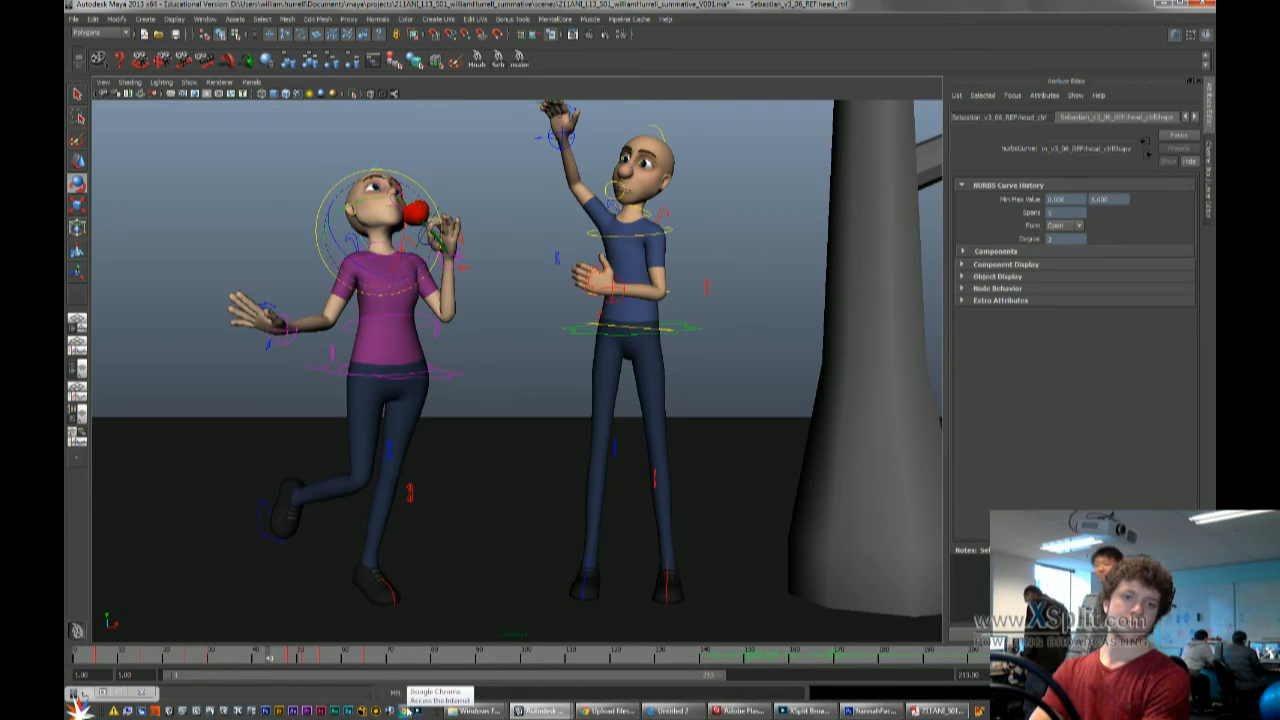
pyautogui.moveTo(268, 659)
pyautogui.mouseDown()
pyautogui.moveTo(324, 669)
pyautogui.moveTo(262, 678)
pyautogui.mouseUp()
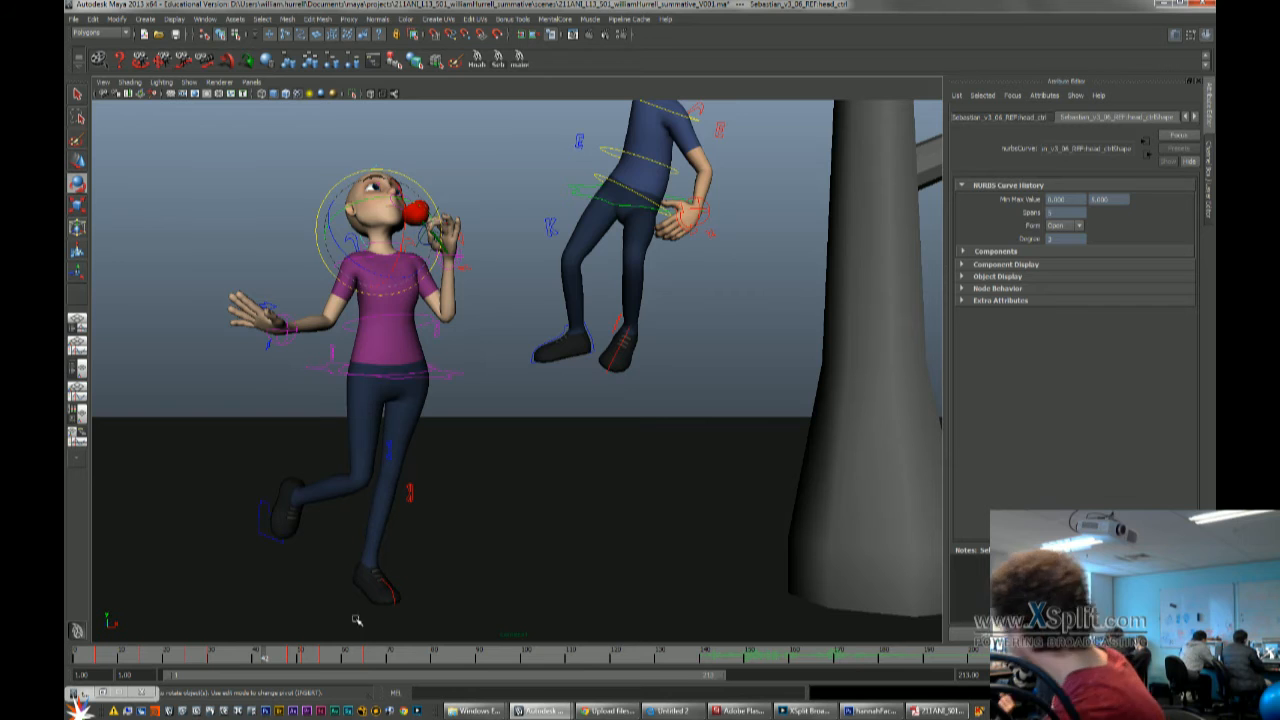
pyautogui.moveTo(277, 662); pyautogui.dragTo(252, 656)
pyautogui.hotkey('alt', 'v')
pyautogui.press('Escape')
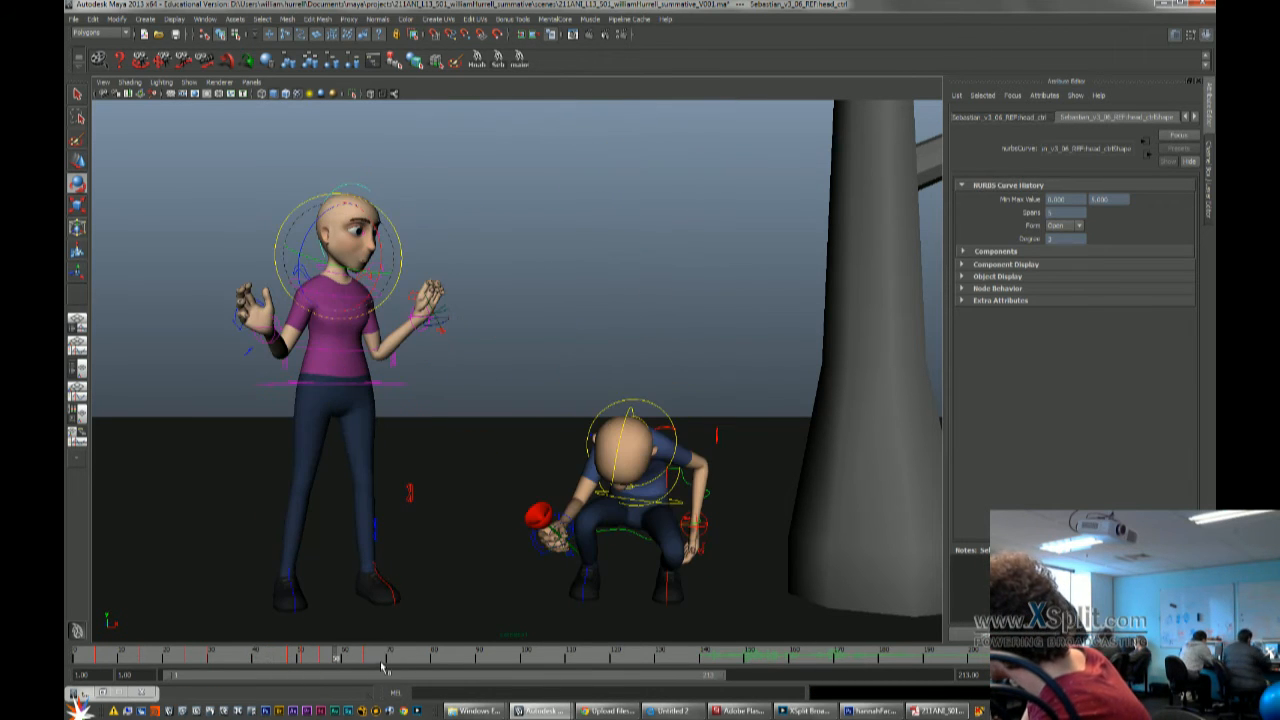
pyautogui.moveTo(234, 656)
pyautogui.mouseDown()
pyautogui.moveTo(273, 650)
pyautogui.moveTo(244, 651)
pyautogui.mouseUp()
pyautogui.press('e')
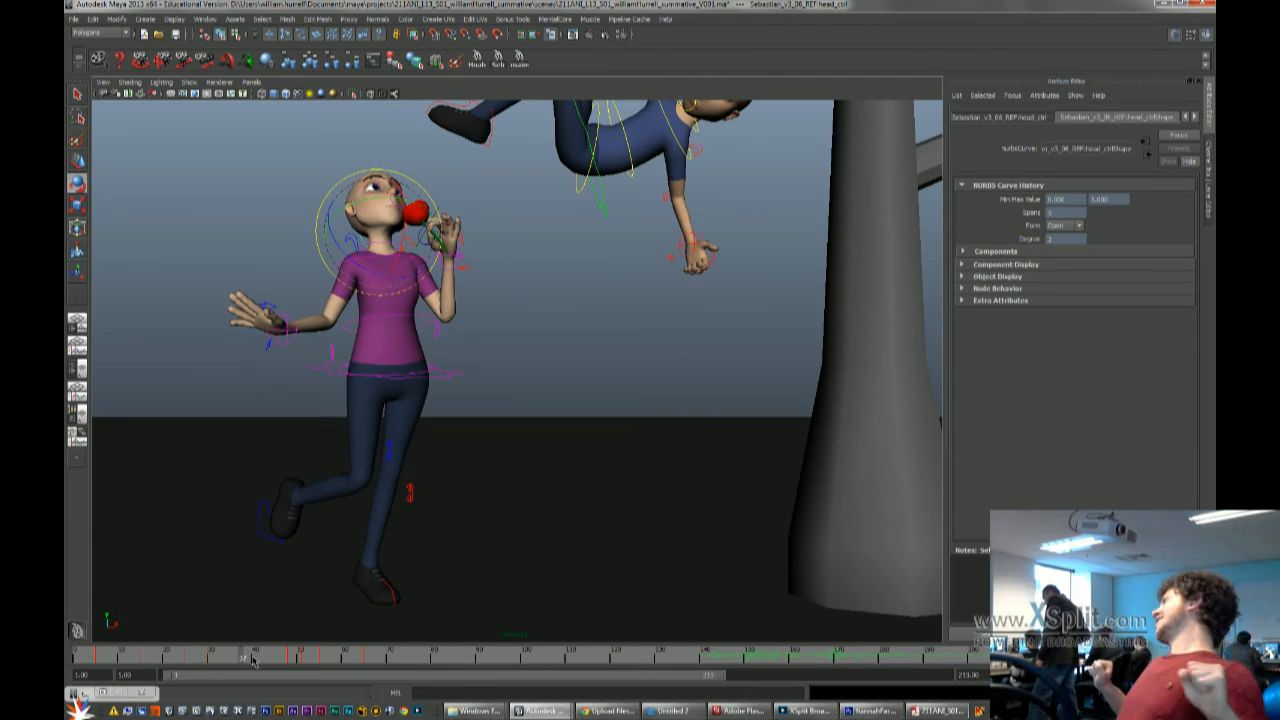
pyautogui.moveTo(293, 660); pyautogui.dragTo(275, 662)
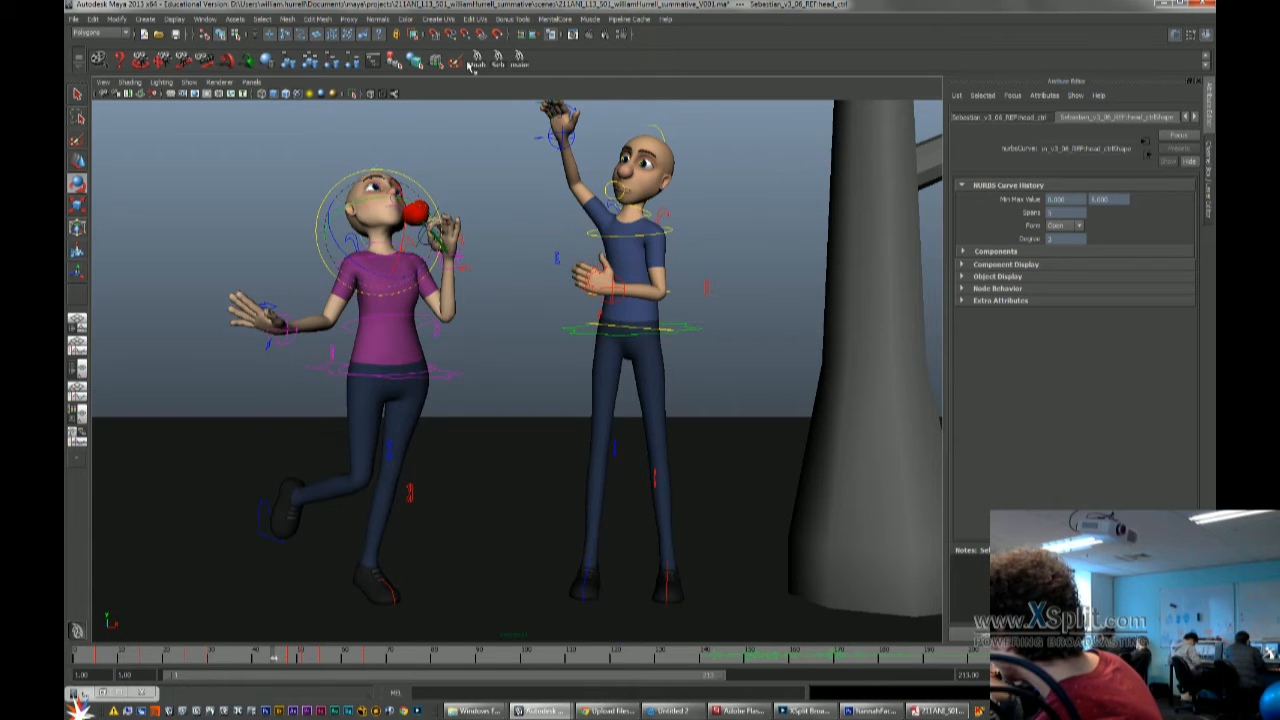
pyautogui.moveTo(274, 660); pyautogui.dragTo(255, 660)
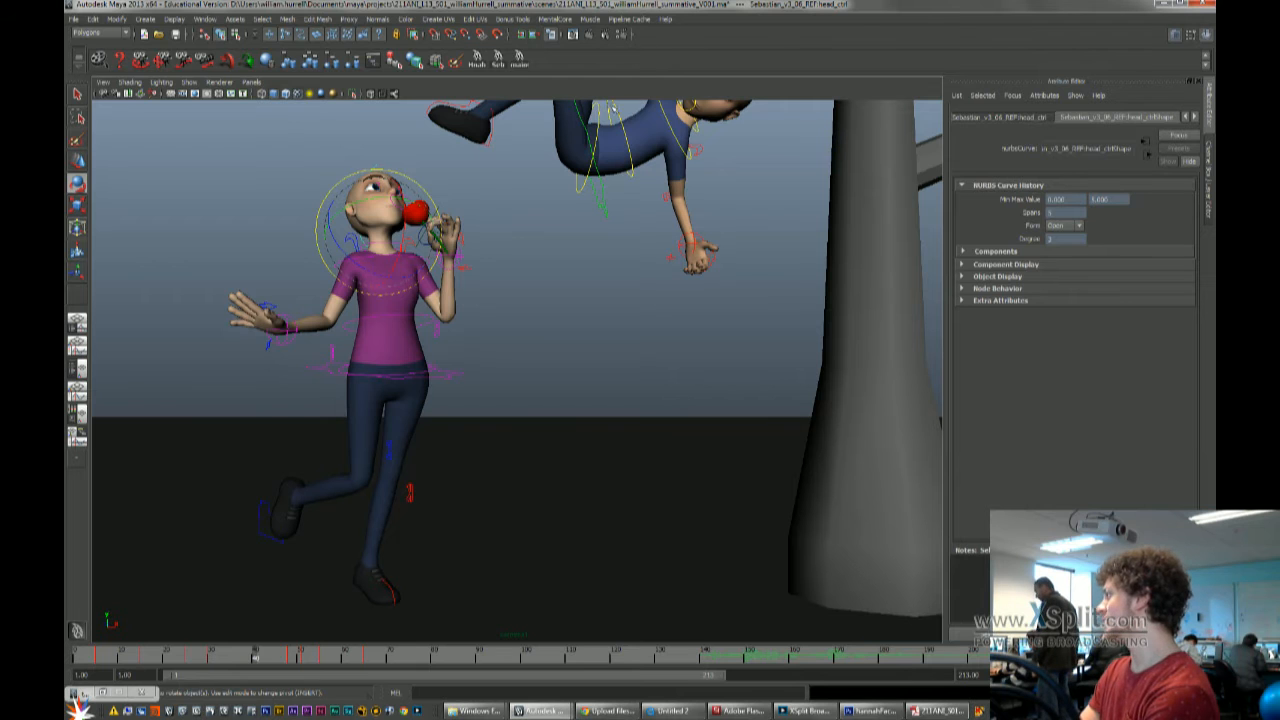
pyautogui.moveTo(255, 668)
pyautogui.mouseDown()
pyautogui.moveTo(303, 662)
pyautogui.moveTo(263, 652)
pyautogui.mouseUp()
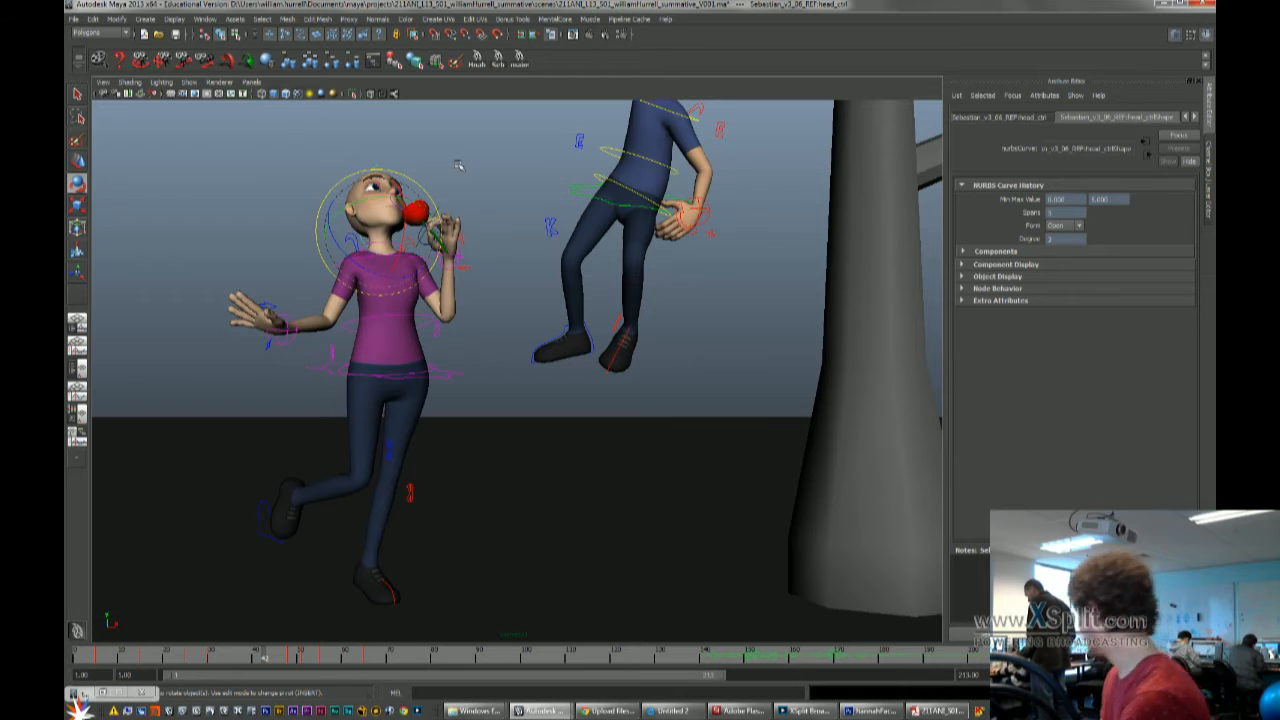
# Switch to the perspective view showing the whole tree and scrub the blue-shirted character's drop from the branch
pyautogui.press('space')
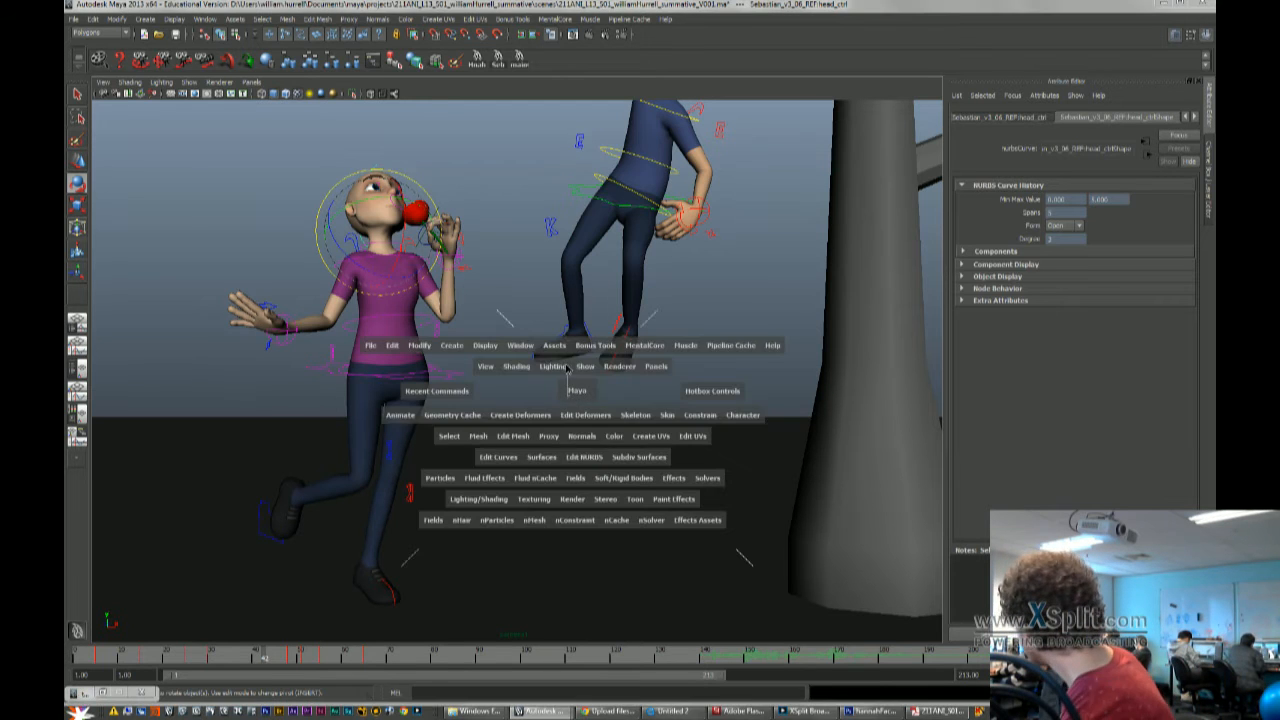
pyautogui.moveTo(567, 394); pyautogui.dragTo(567, 368)
pyautogui.moveTo(263, 667)
pyautogui.mouseDown()
pyautogui.moveTo(323, 668)
pyautogui.moveTo(258, 668)
pyautogui.mouseUp()
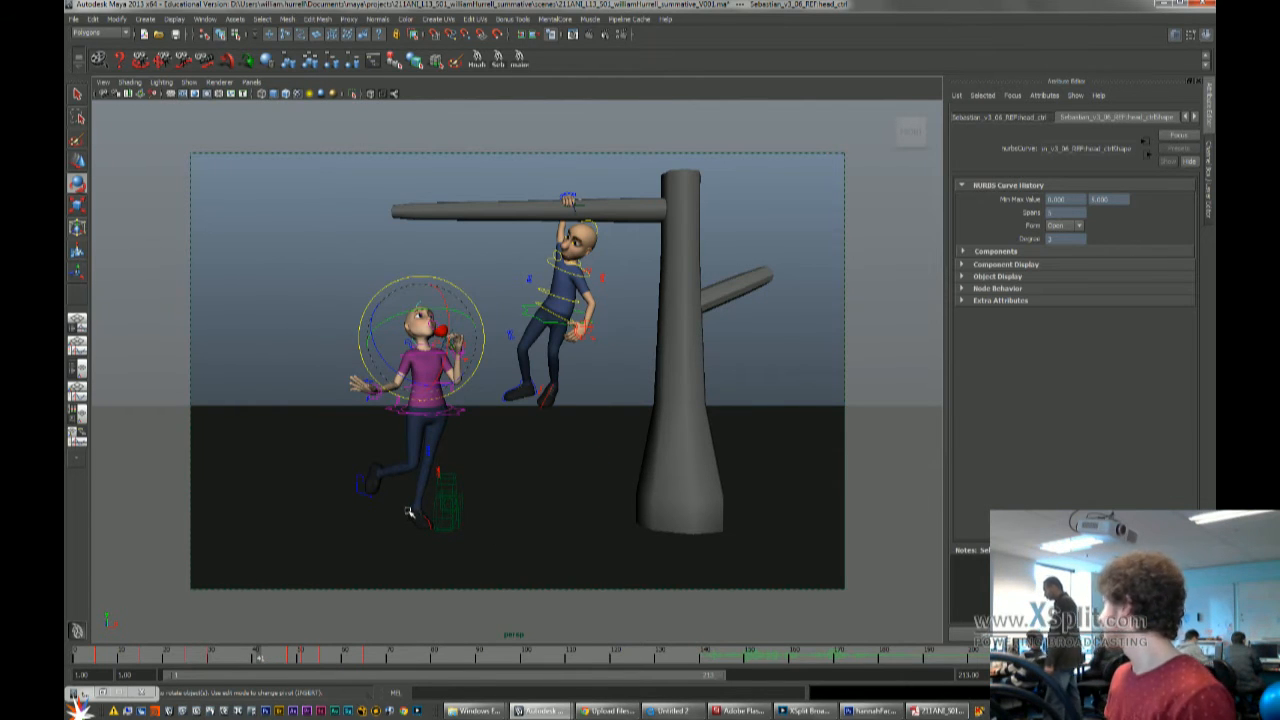
pyautogui.moveTo(264, 664)
pyautogui.mouseDown()
pyautogui.moveTo(312, 660)
pyautogui.moveTo(268, 658)
pyautogui.mouseUp()
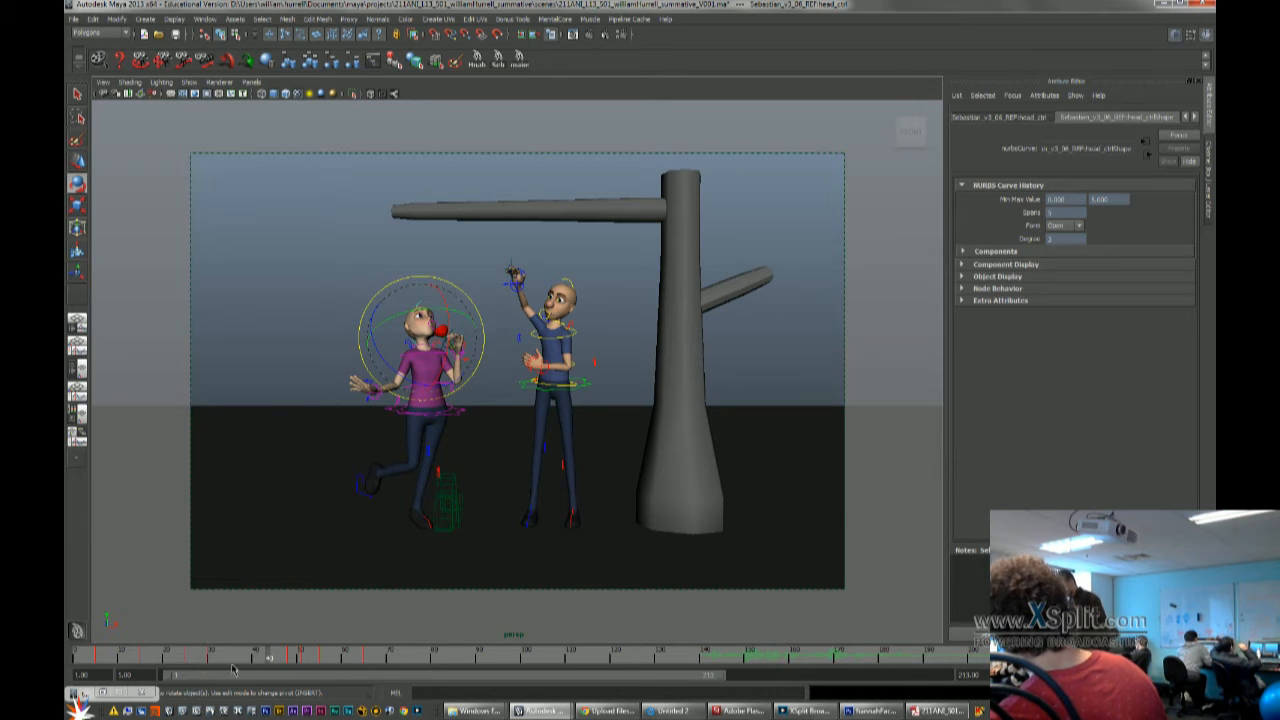
pyautogui.moveTo(138, 656); pyautogui.dragTo(265, 655)
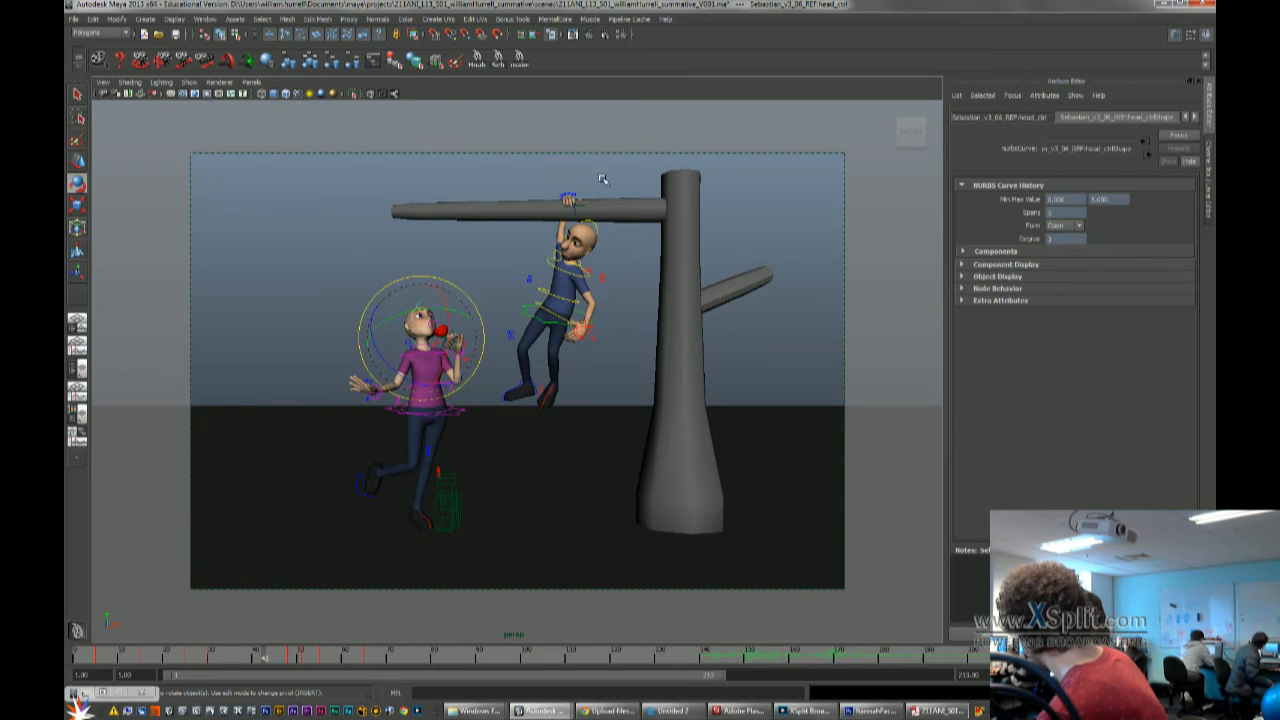
pyautogui.moveTo(231, 657); pyautogui.dragTo(283, 655)
# Bring the blue-shirted character's shoulders into close view in the landing pose and select his right clavicle control
pyautogui.press('space')
pyautogui.moveTo(480, 464); pyautogui.dragTo(548, 472)
pyautogui.keyDown('alt'); pyautogui.moveTo(548, 472); pyautogui.dragTo(622, 496, button='right'); pyautogui.keyUp('alt')
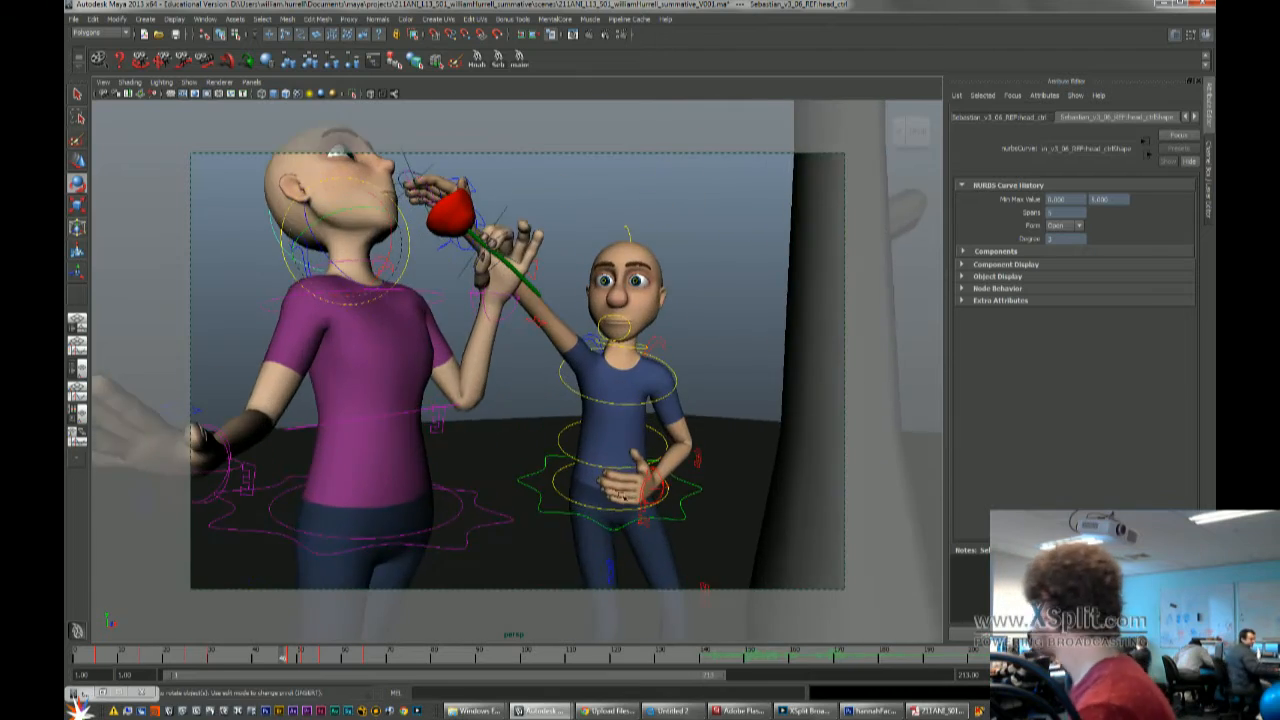
pyautogui.keyDown('alt'); pyautogui.moveTo(622, 496); pyautogui.dragTo(606, 489); pyautogui.keyUp('alt')
pyautogui.keyDown('alt'); pyautogui.moveTo(606, 489); pyautogui.dragTo(611, 449, button='right'); pyautogui.keyUp('alt')
pyautogui.keyDown('alt'); pyautogui.moveTo(611, 449); pyautogui.dragTo(640, 450); pyautogui.keyUp('alt')
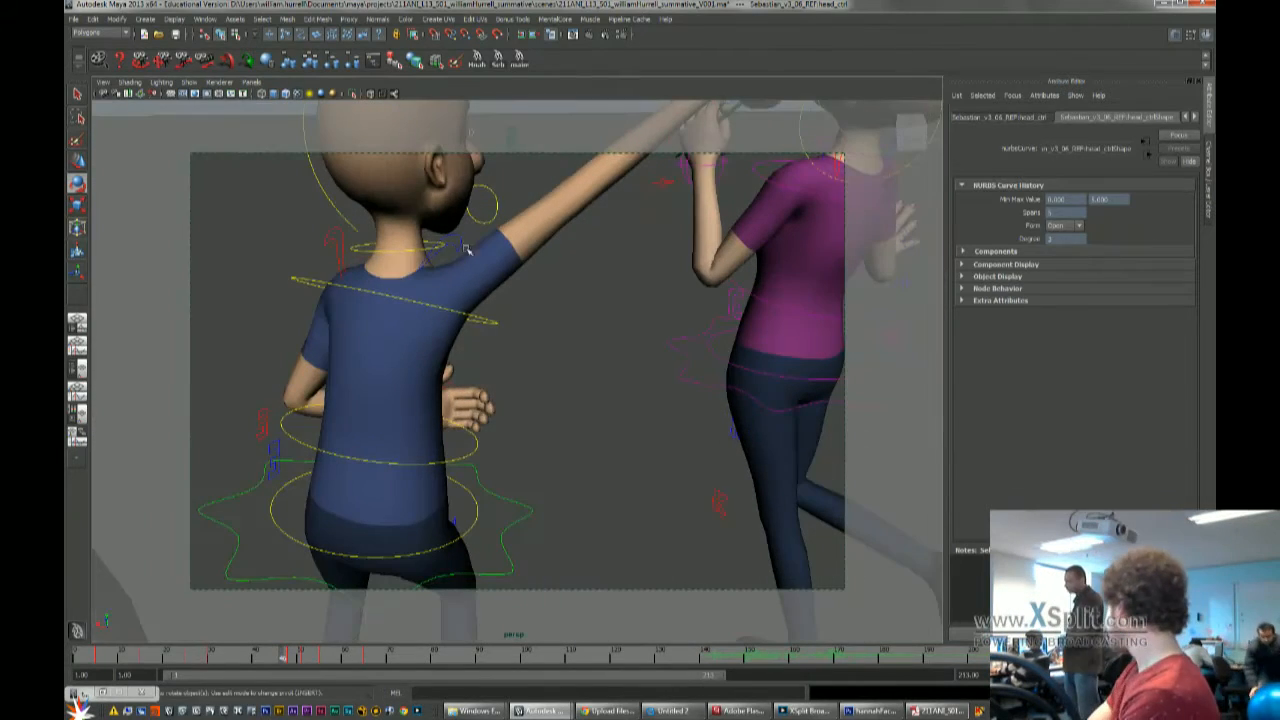
pyautogui.click(466, 249)
pyautogui.click(460, 240)
pyautogui.keyDown('alt'); pyautogui.moveTo(463, 241); pyautogui.dragTo(400, 308); pyautogui.keyUp('alt')
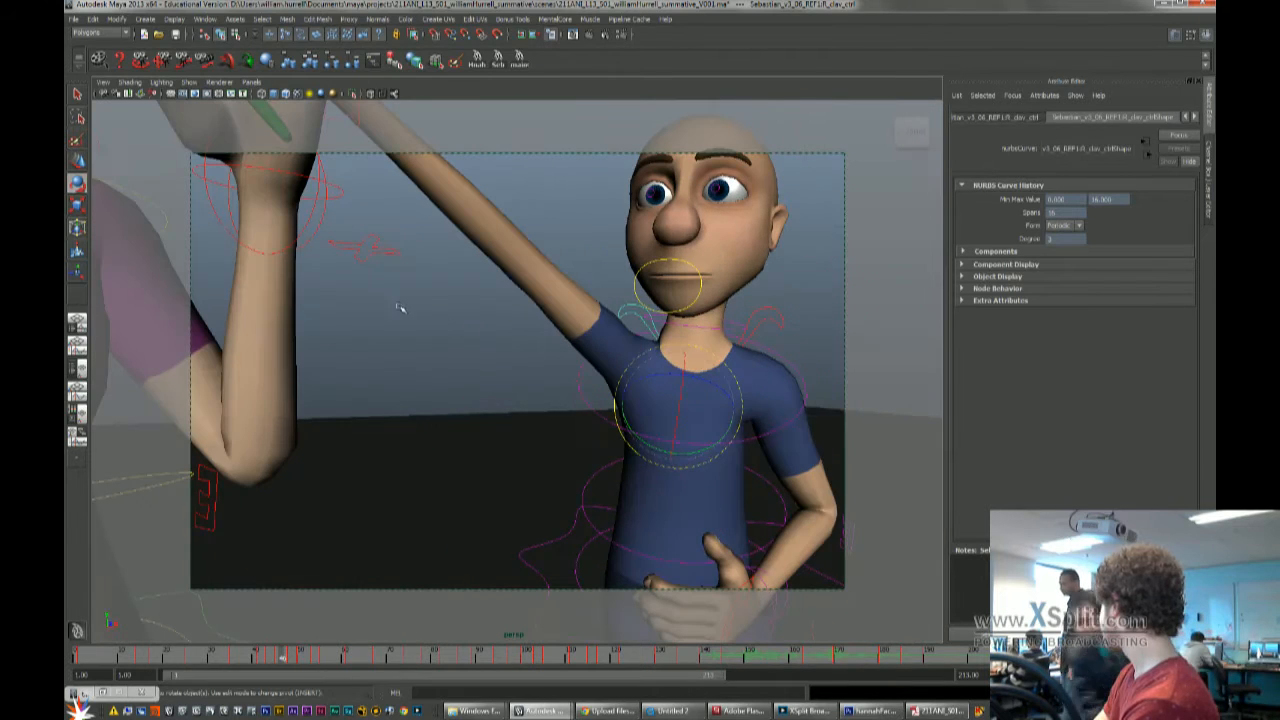
# Try moving the right clavicle control up and outward, show its channel values, and undo the moves
pyautogui.press('w')
pyautogui.moveTo(692, 415); pyautogui.dragTo(640, 372)
pyautogui.hotkey('ctrl', 'z')
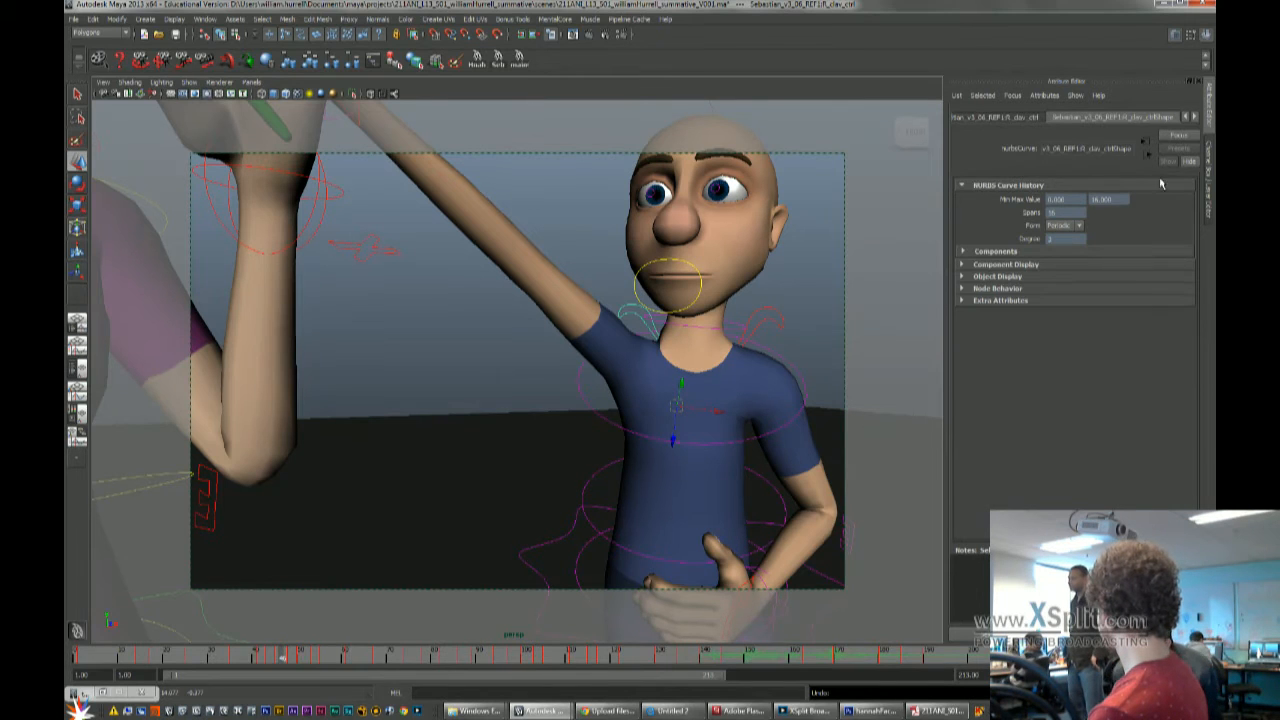
pyautogui.click(1213, 184)
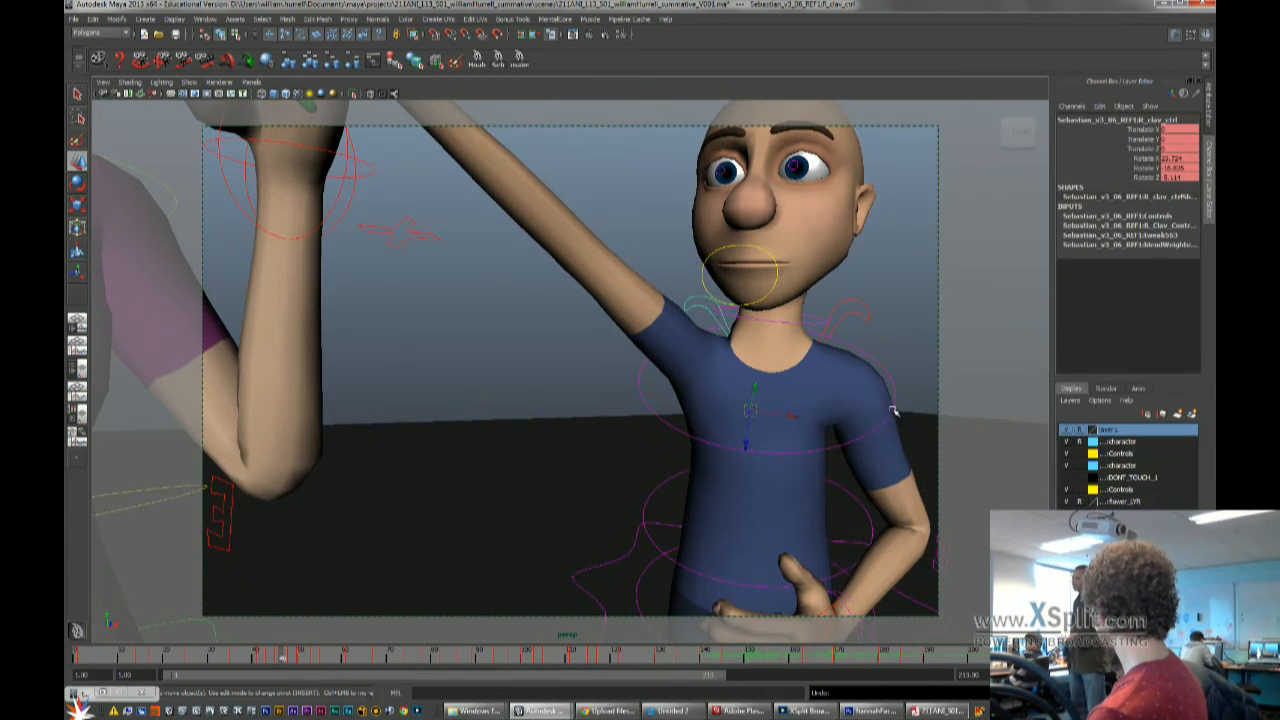
pyautogui.moveTo(752, 412); pyautogui.dragTo(722, 372)
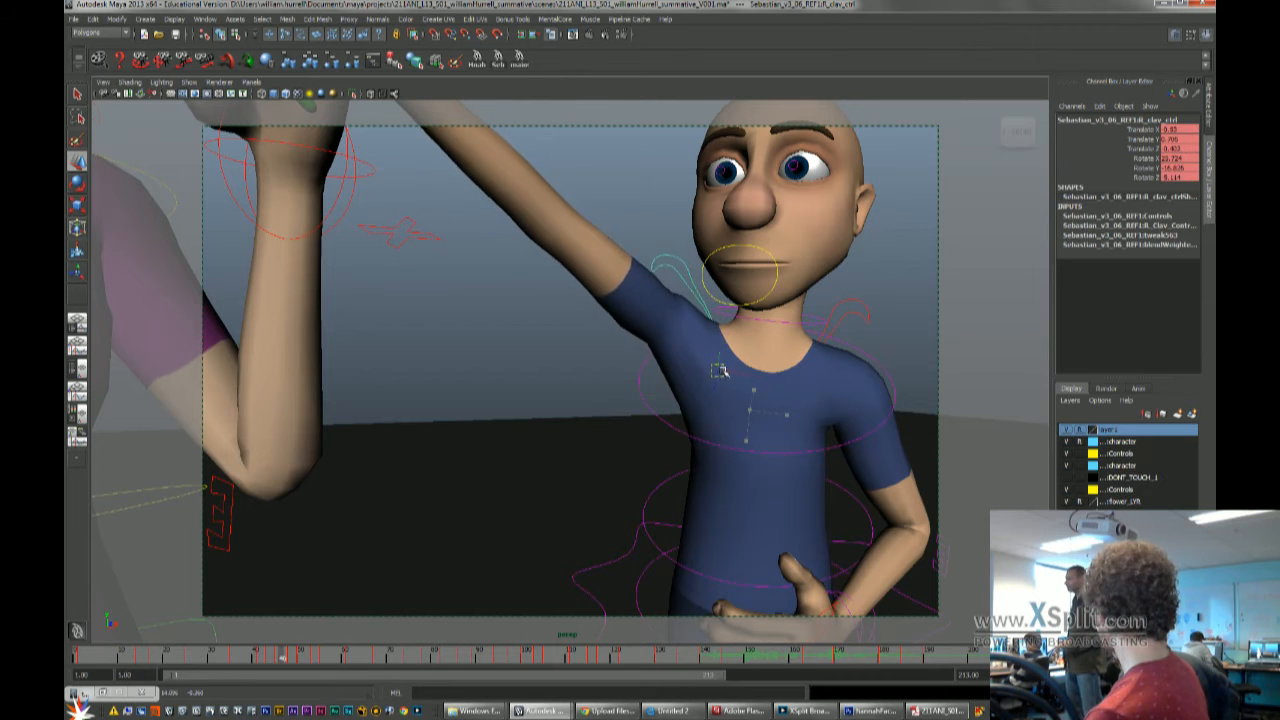
pyautogui.hotkey('ctrl', 'z')
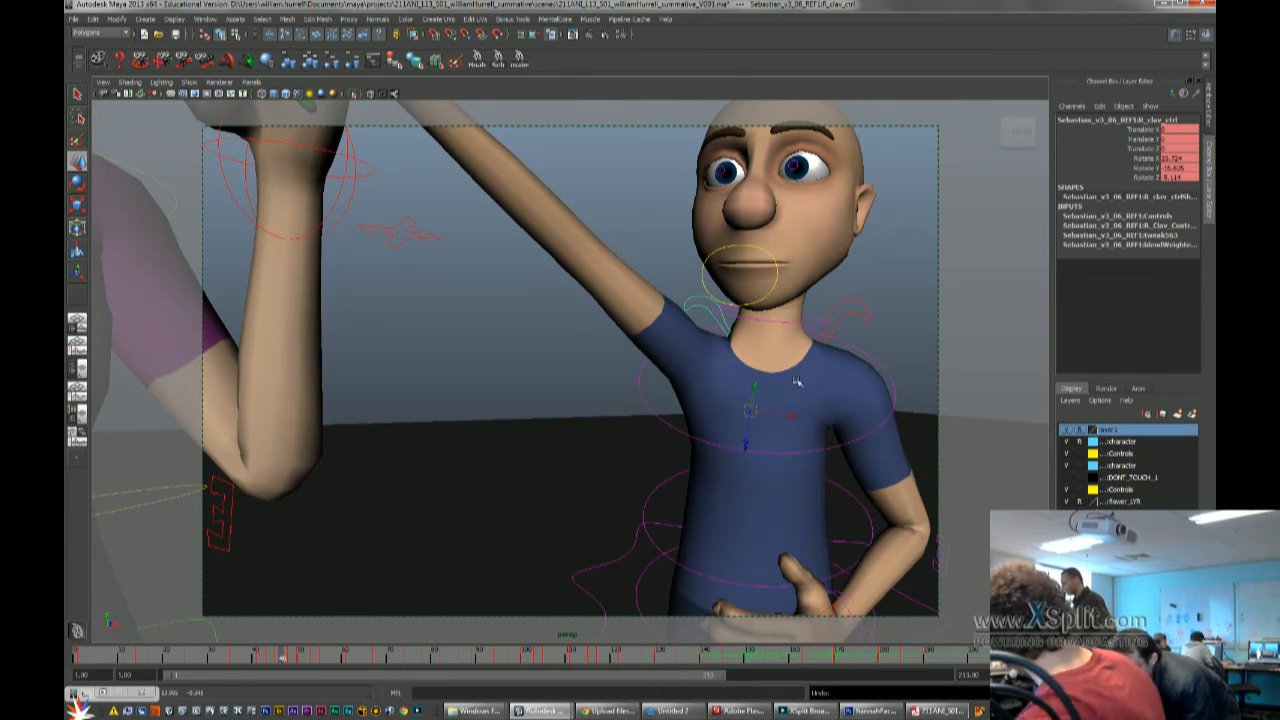
pyautogui.hotkey('ctrl', 'z')
pyautogui.hotkey('ctrl', 'z')
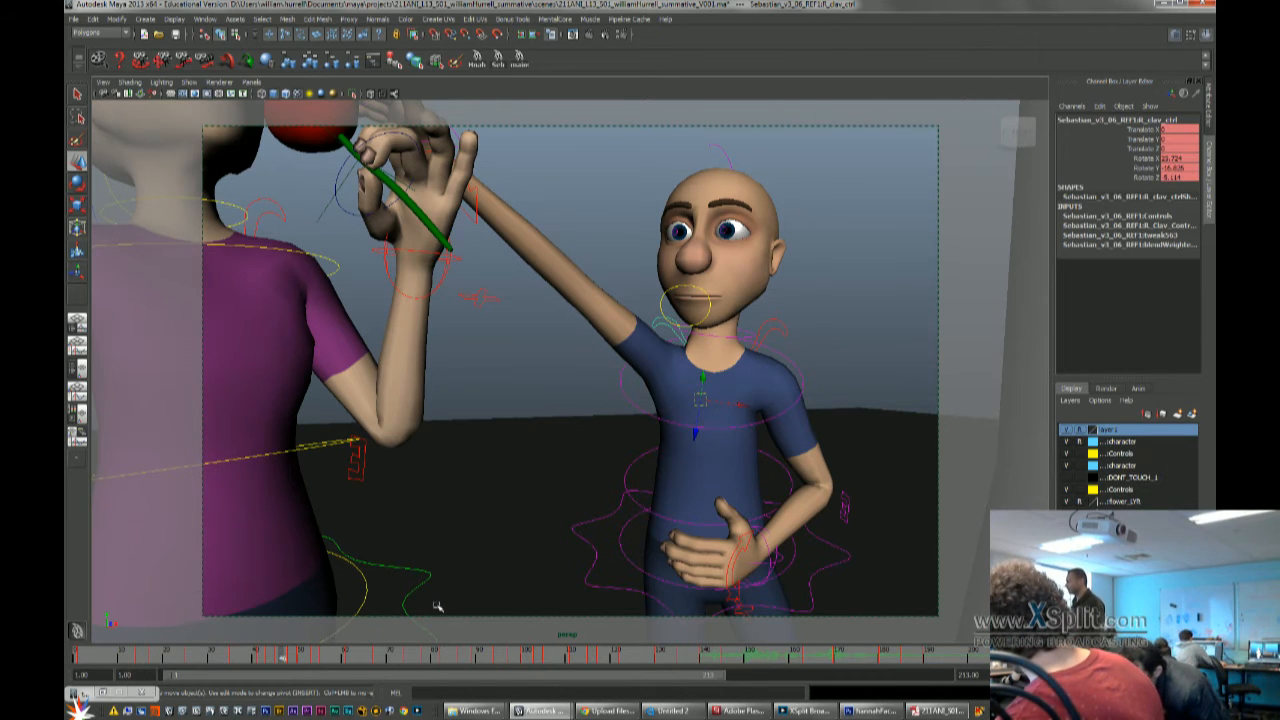
# Return to a wide view of both characters and the tree and scrub the later poses leaning on the trunk
pyautogui.scroll(-5, 522, 482)
pyautogui.keyDown('alt'); pyautogui.moveTo(522, 482); pyautogui.dragTo(467, 511); pyautogui.keyUp('alt')
pyautogui.moveTo(298, 656); pyautogui.dragTo(776, 645)
pyautogui.keyDown('alt'); pyautogui.moveTo(785, 505); pyautogui.dragTo(748, 450, button='right'); pyautogui.keyUp('alt')
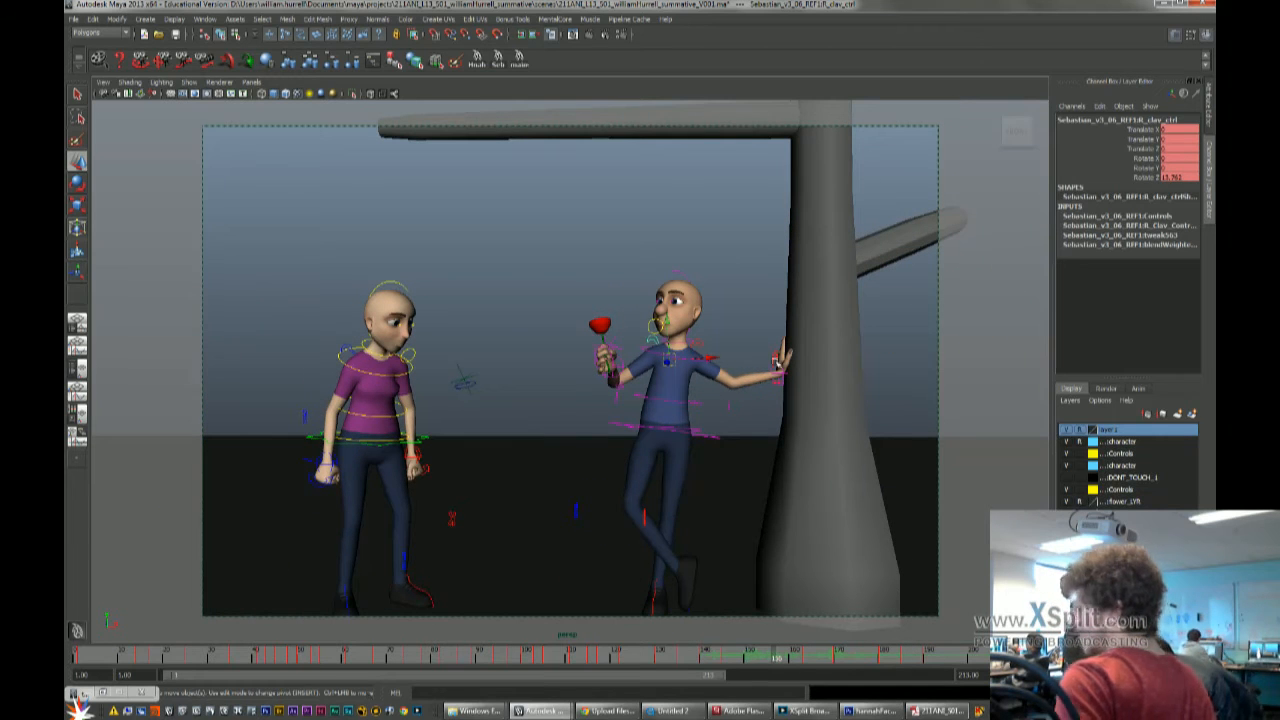
pyautogui.moveTo(785, 657); pyautogui.dragTo(975, 656)
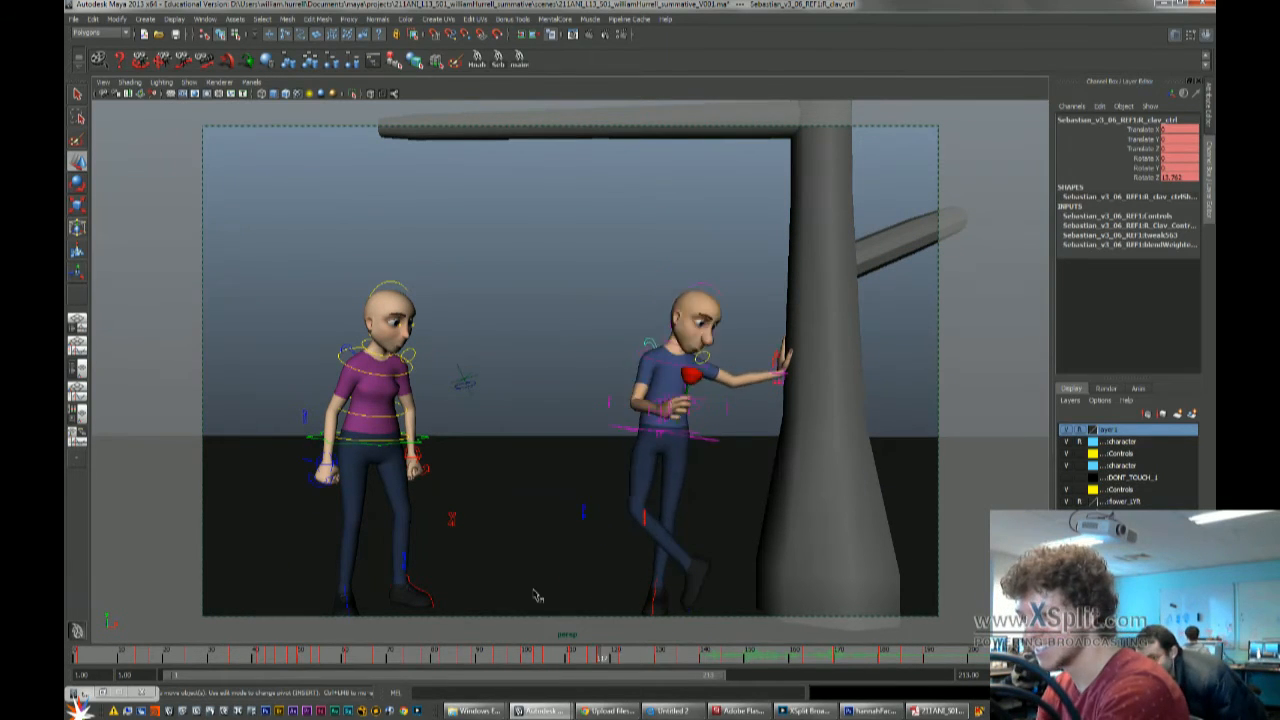
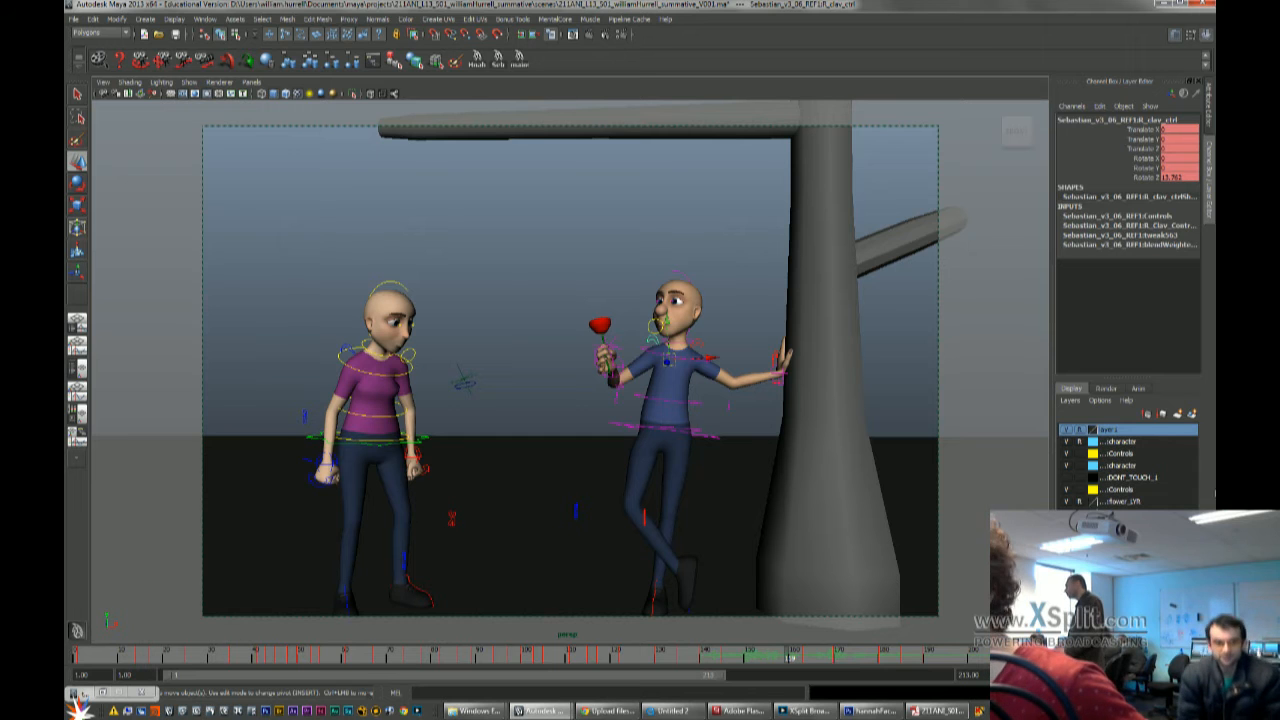
# Save the scene, play the animation back, and scrub to the blue-shirted character's sideways hanging pose
pyautogui.hotkey('ctrl', 's')
pyautogui.click(607, 364)
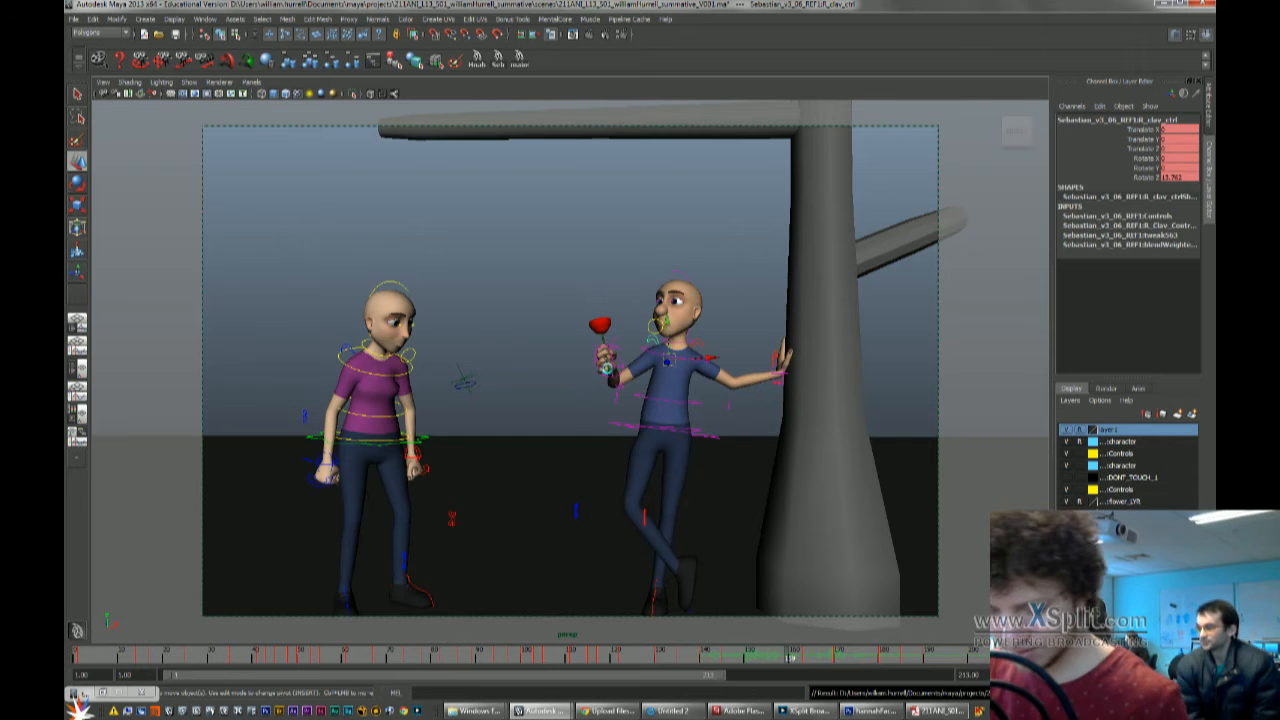
pyautogui.click(415, 660)
pyautogui.hotkey('alt', 'v')
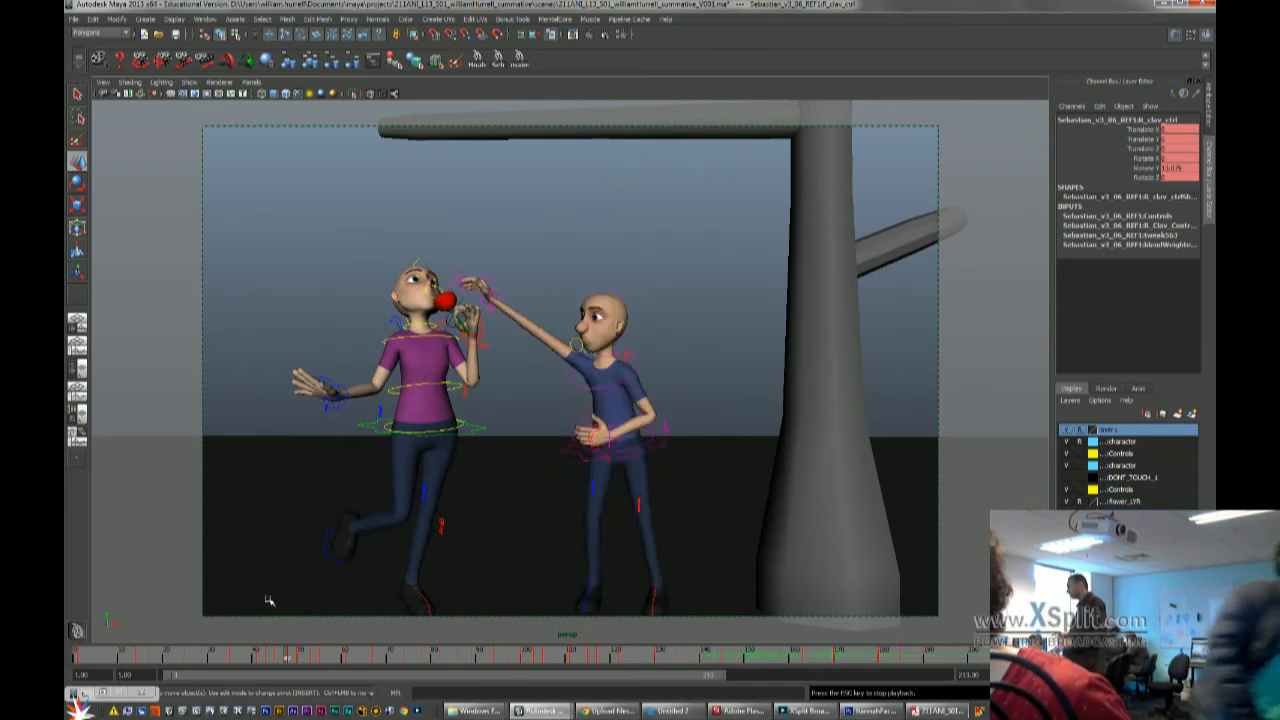
pyautogui.moveTo(193, 658); pyautogui.dragTo(243, 660)
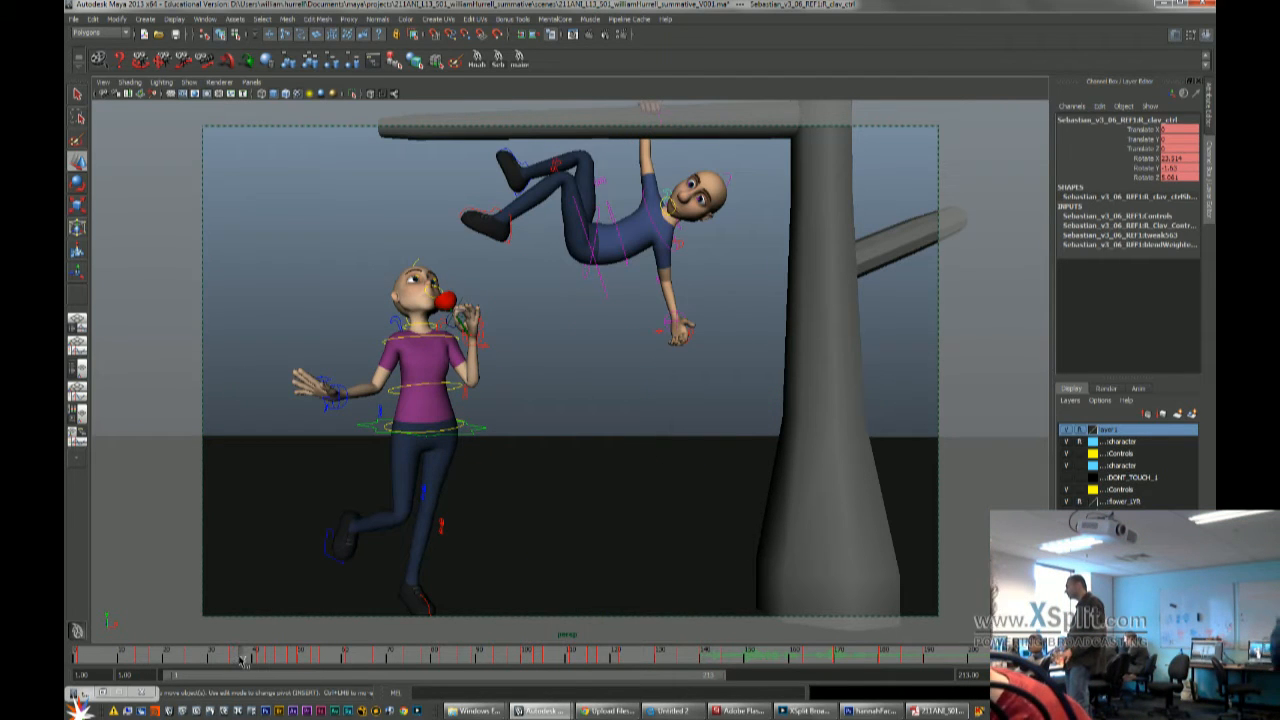
# Key the blue-shirted character's left hand gripping the branch in the sideways hanging pose, matching the preceding pose
pyautogui.click(686, 310)
pyautogui.press(',')
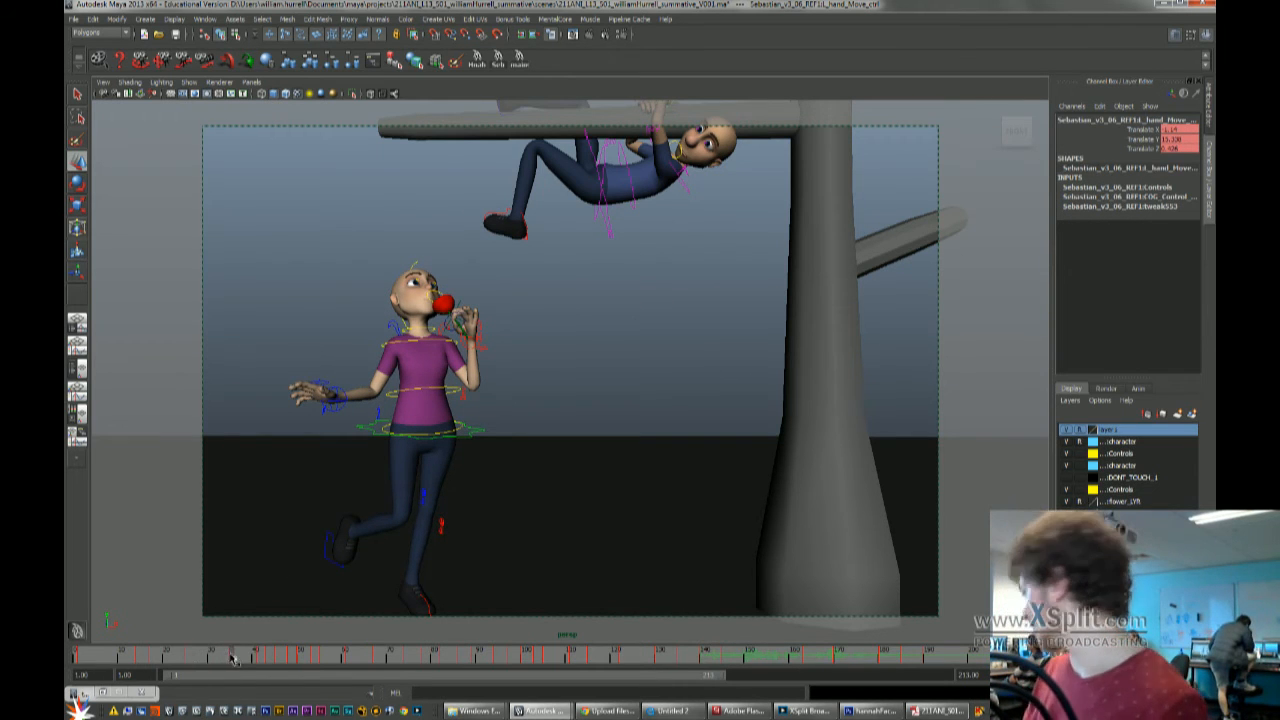
pyautogui.press('s')
pyautogui.press('.')
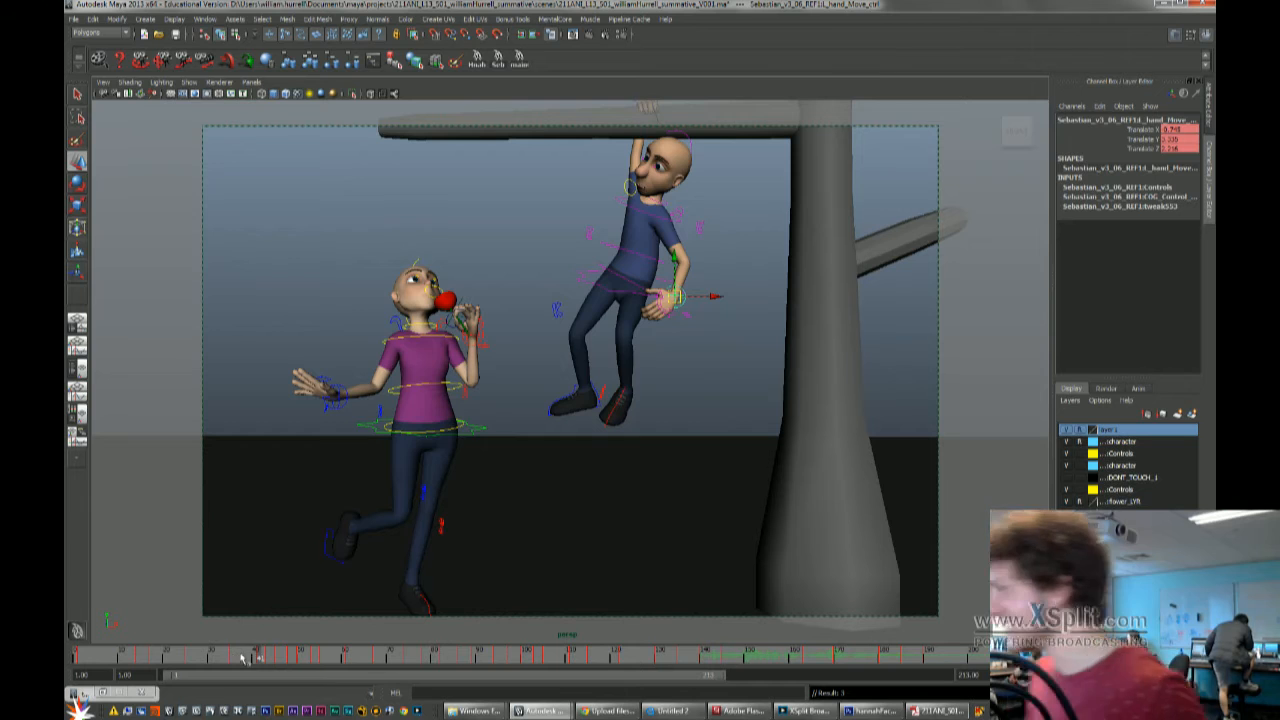
pyautogui.press(',')
pyautogui.click(262, 662)
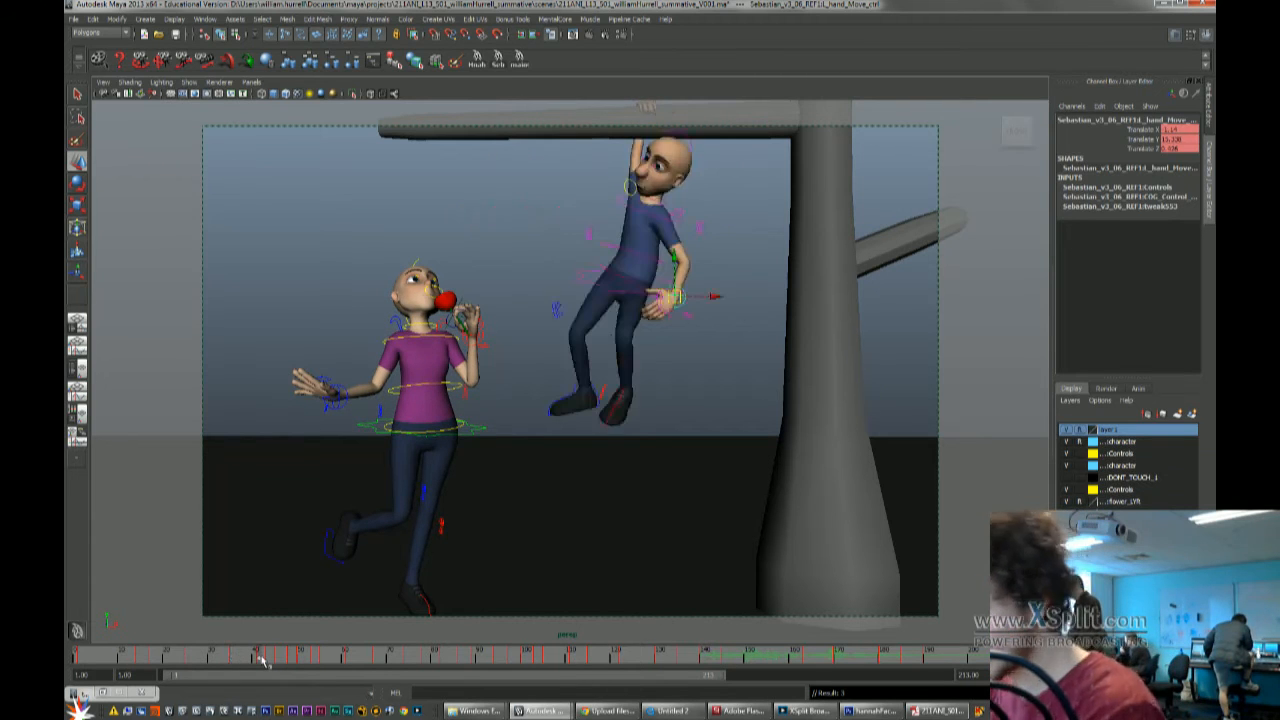
pyautogui.moveTo(265, 662); pyautogui.dragTo(243, 667)
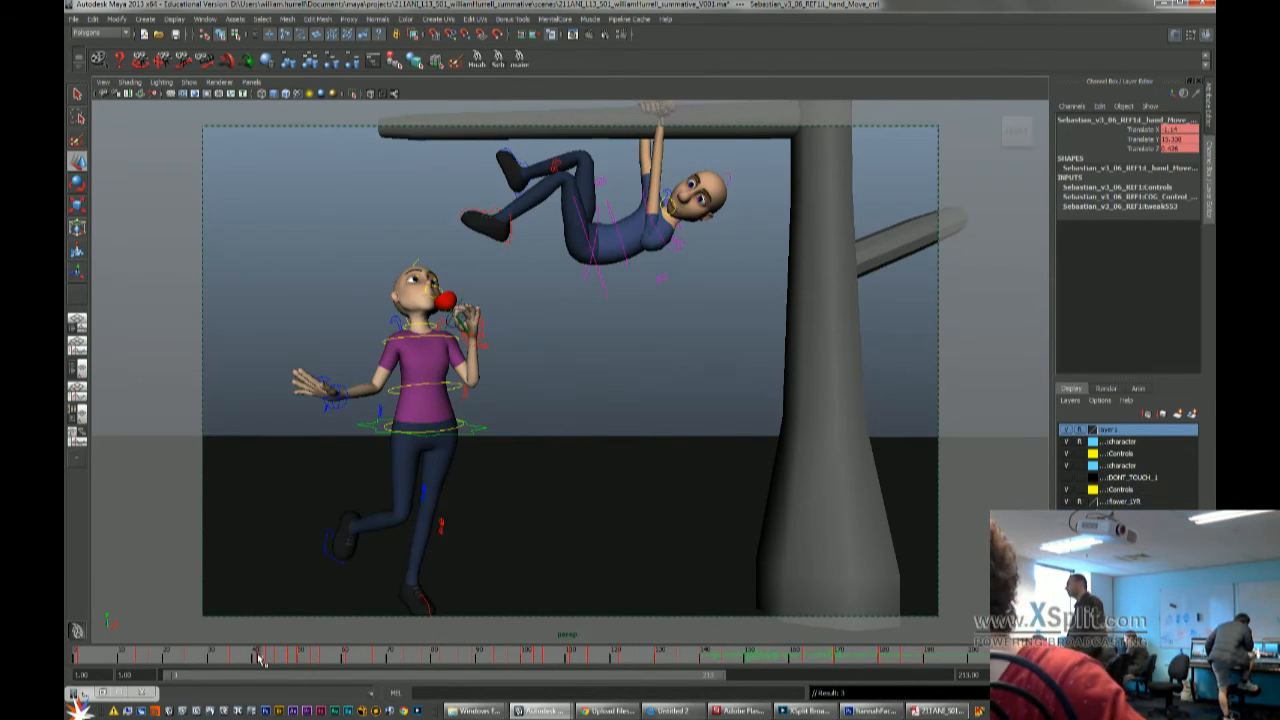
pyautogui.moveTo(258, 658); pyautogui.dragTo(258, 658)
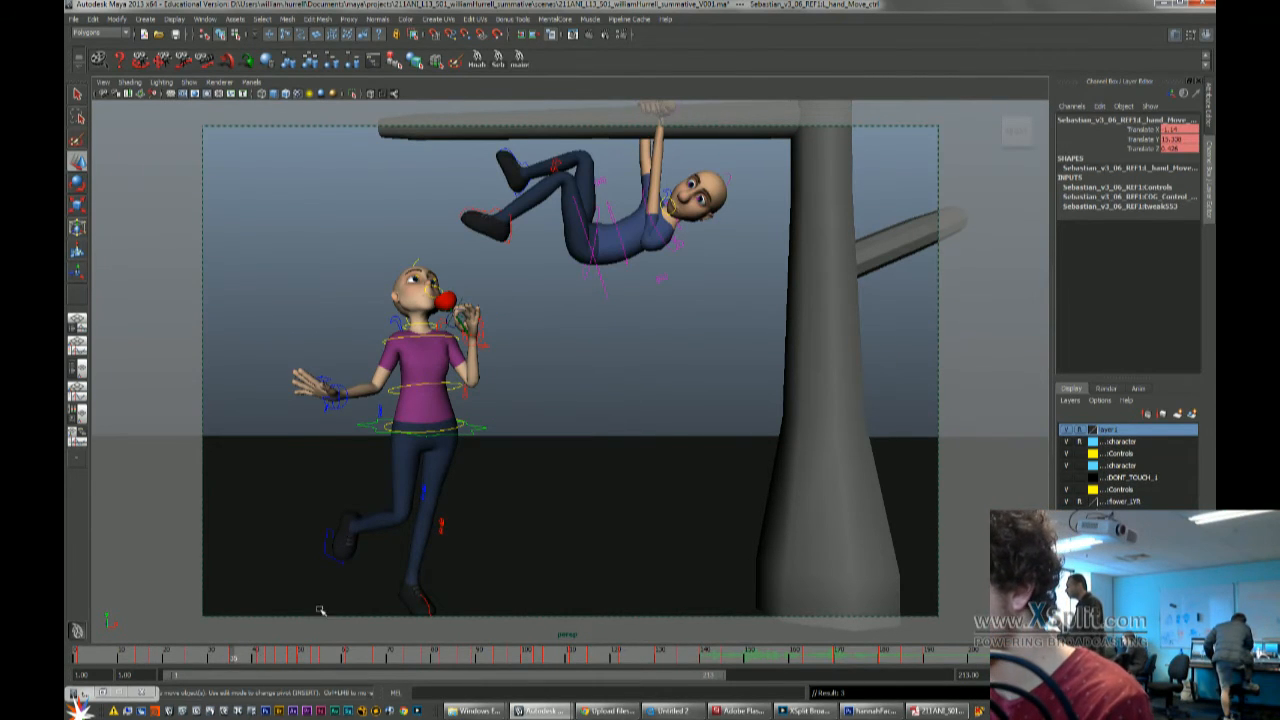
# Try rotating the blue-shirted character's left clavicle control in the hanging pose, inspecting the shoulder up close
pyautogui.click(679, 248)
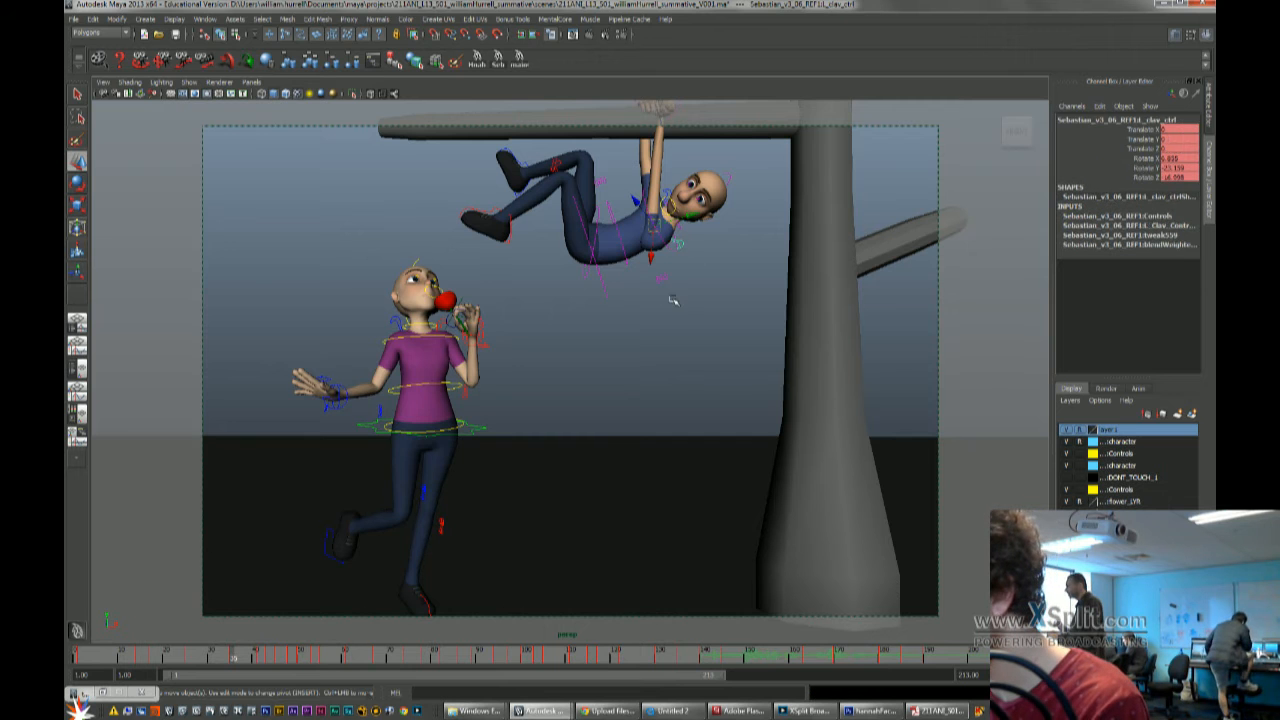
pyautogui.press('e')
pyautogui.scroll(6, 671, 300)
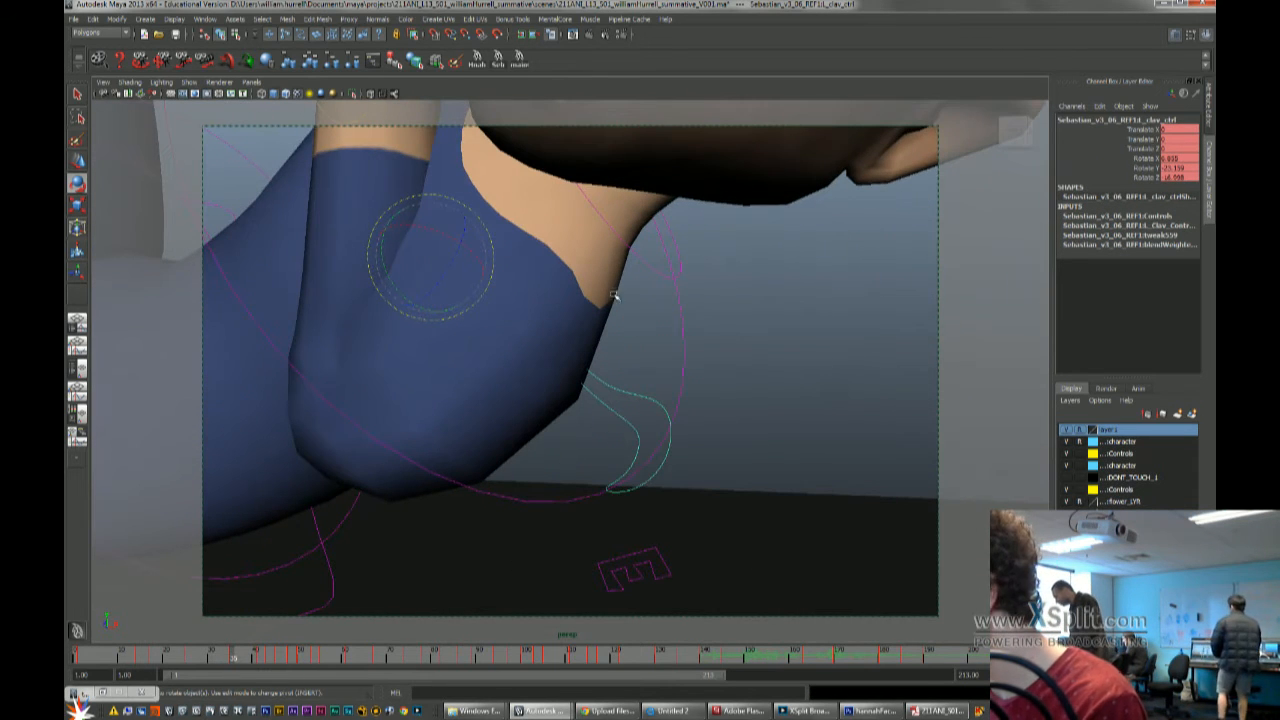
pyautogui.moveTo(420, 306); pyautogui.dragTo(350, 242)
pyautogui.scroll(-5, 338, 290)
pyautogui.keyDown('alt'); pyautogui.moveTo(334, 306); pyautogui.dragTo(497, 354); pyautogui.keyUp('alt')
pyautogui.moveTo(517, 297); pyautogui.dragTo(625, 402)
pyautogui.hotkey('ctrl', 'z')
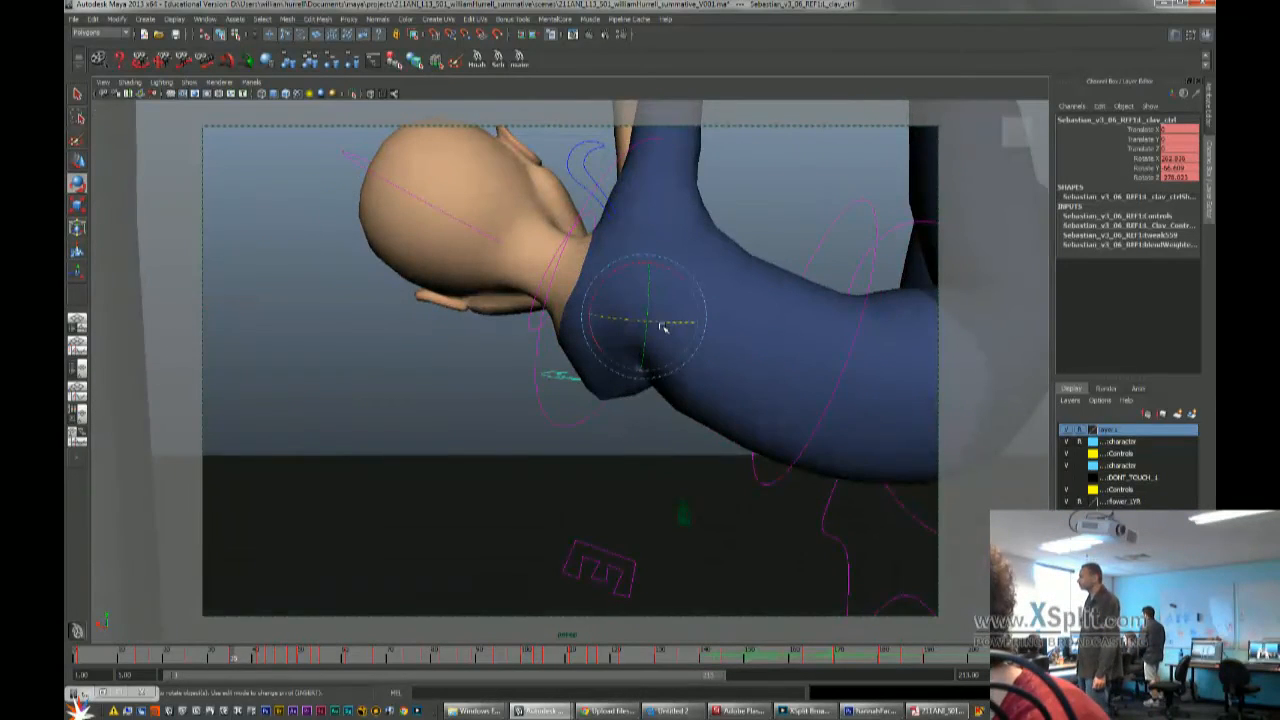
# Rotate the blue-shirted character's central shoulder control in the sideways hanging pose
pyautogui.keyDown('alt'); pyautogui.moveTo(603, 270); pyautogui.dragTo(540, 347); pyautogui.keyUp('alt')
pyautogui.press('q')
pyautogui.click(561, 391)
pyautogui.press('e')
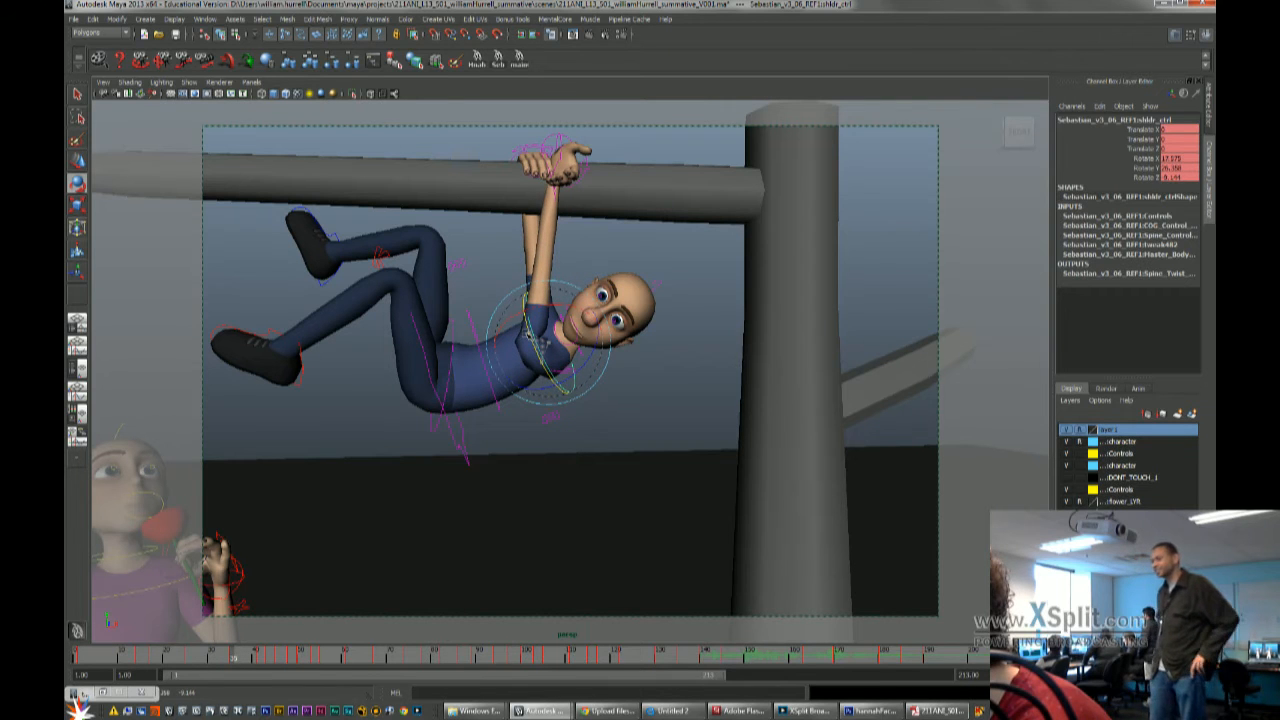
pyautogui.click(480, 375)
pyautogui.moveTo(495, 345); pyautogui.dragTo(617, 379)
pyautogui.press('q')
# Reset the left clavicle control's three rotations to 0 and rotate it again so the raised arm joins the shoulder cleanly
pyautogui.click(567, 366)
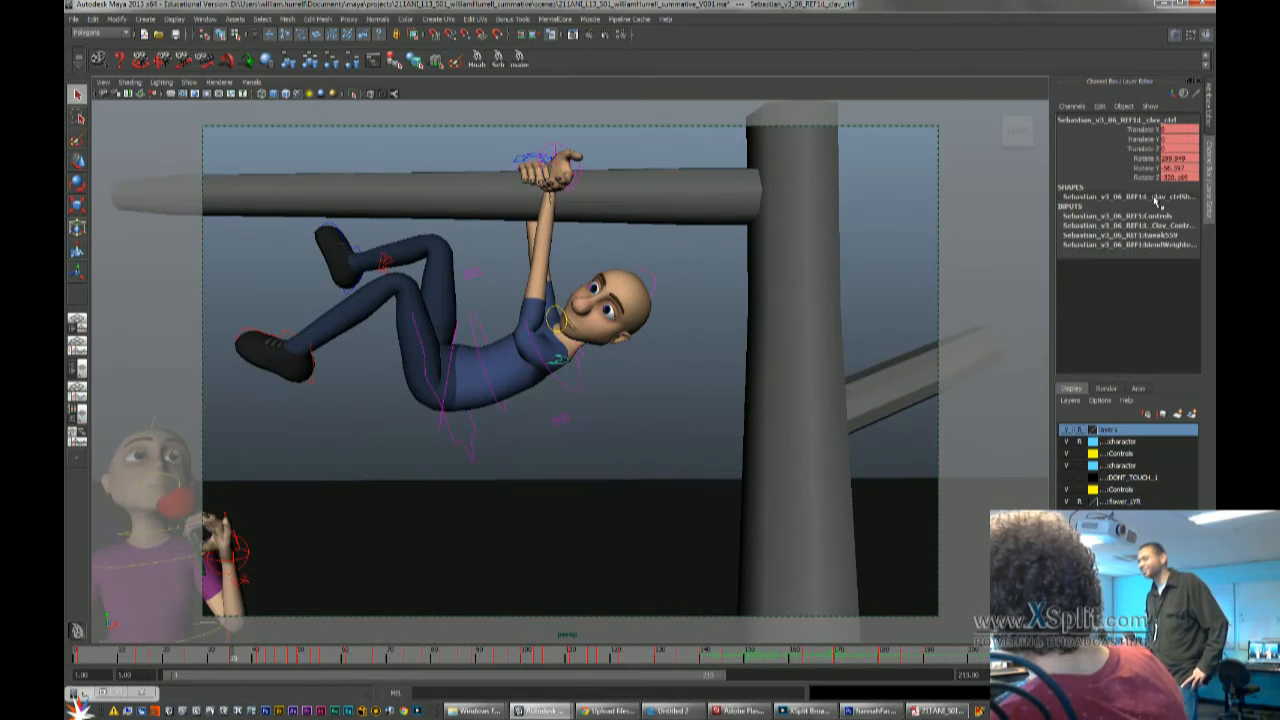
pyautogui.moveTo(1175, 159); pyautogui.dragTo(1179, 178)
pyautogui.write('0')
pyautogui.press('Return')
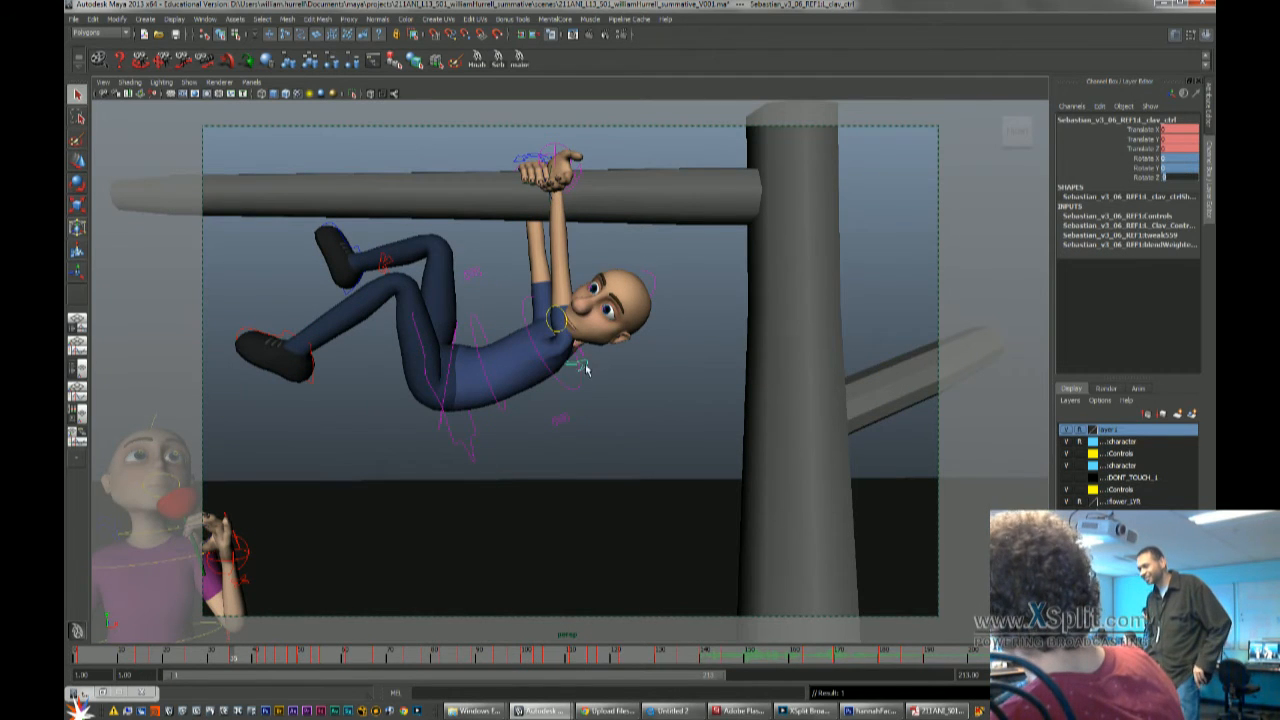
pyautogui.press('e')
pyautogui.moveTo(572, 352); pyautogui.dragTo(546, 350)
pyautogui.scroll(-3, 560, 365)
pyautogui.press('q')
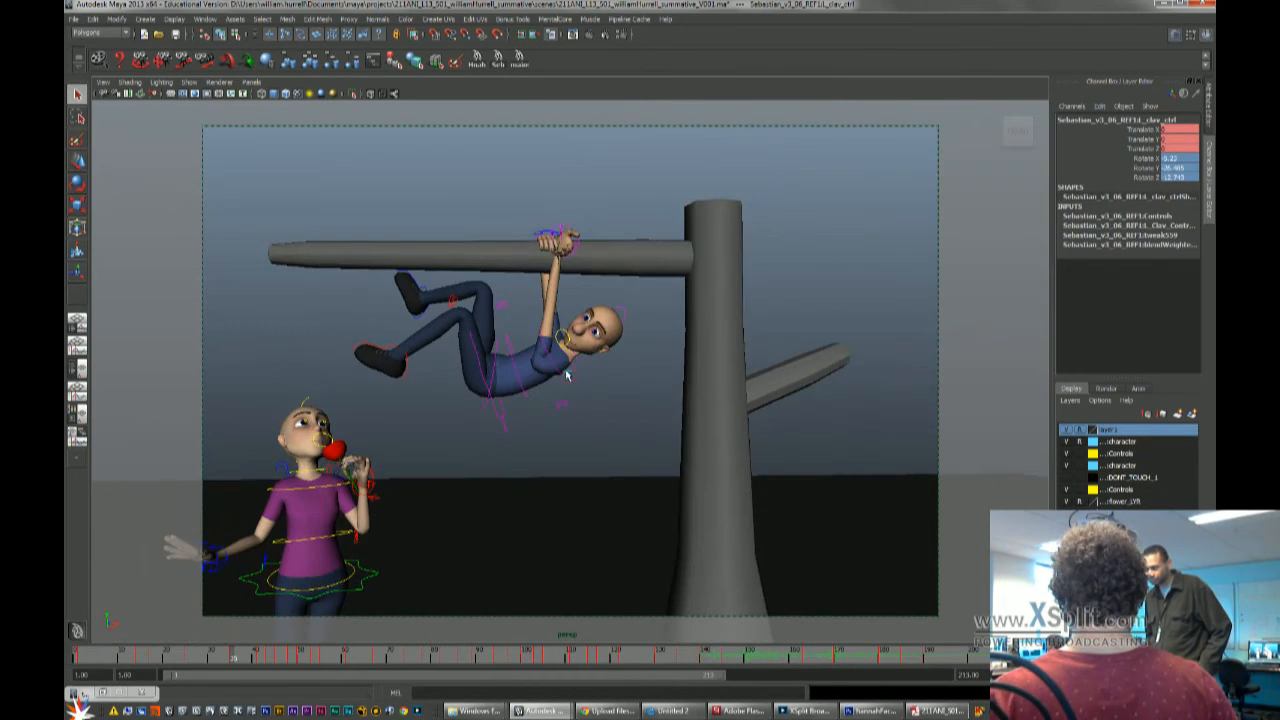
# Play back the swing, select the left hand control, and rotate the upper-body control in the upright hanging pose
pyautogui.hotkey('alt', 'v')
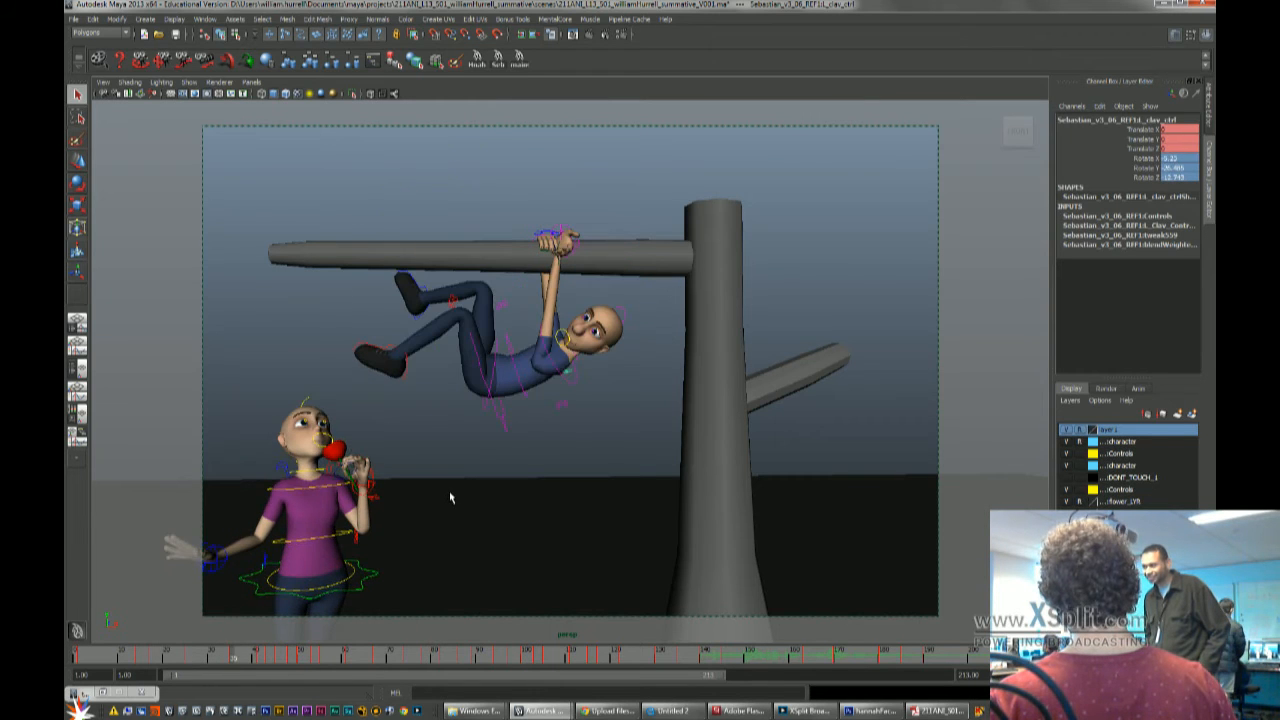
pyautogui.click(550, 250)
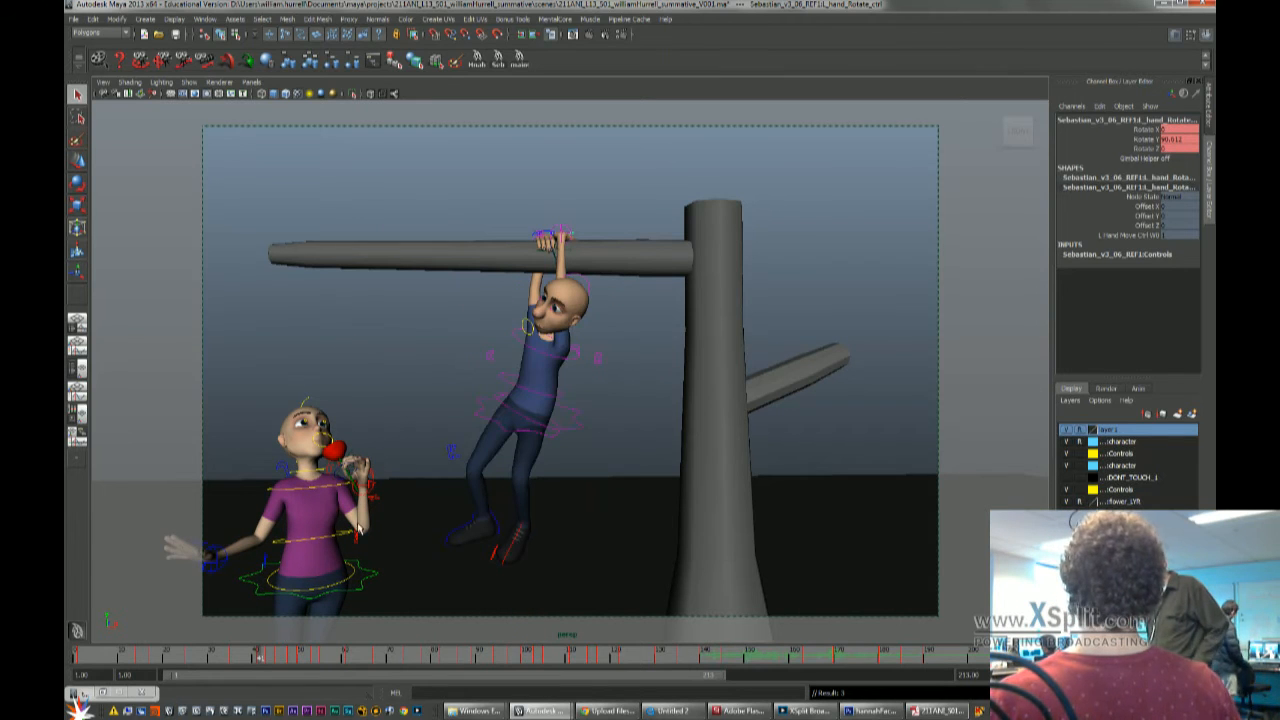
pyautogui.click(548, 338)
pyautogui.press('e')
pyautogui.moveTo(548, 330); pyautogui.dragTo(533, 301)
pyautogui.click(600, 346)
# Select the blue-shirted character's right hand move control and step through the keyed poses of the swing and drop
pyautogui.click(538, 226)
pyautogui.click(537, 238)
pyautogui.press('w')
pyautogui.press(',')
pyautogui.press(',')
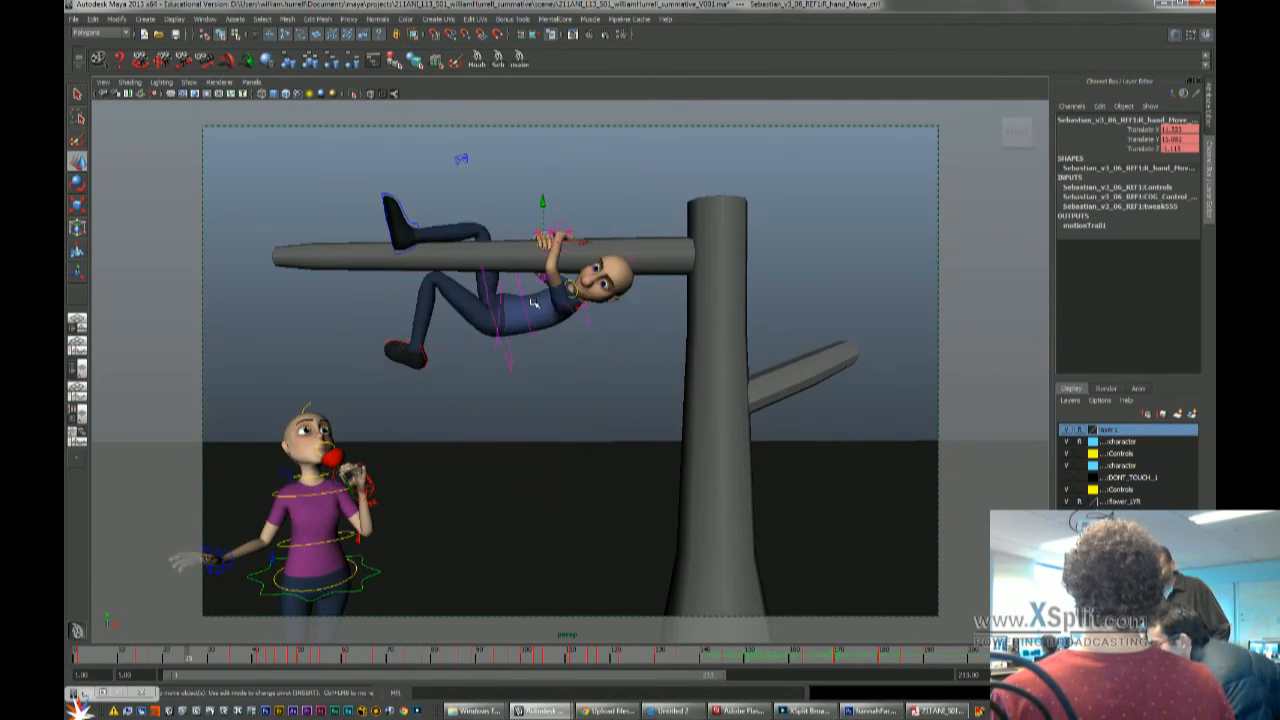
pyautogui.press('.')
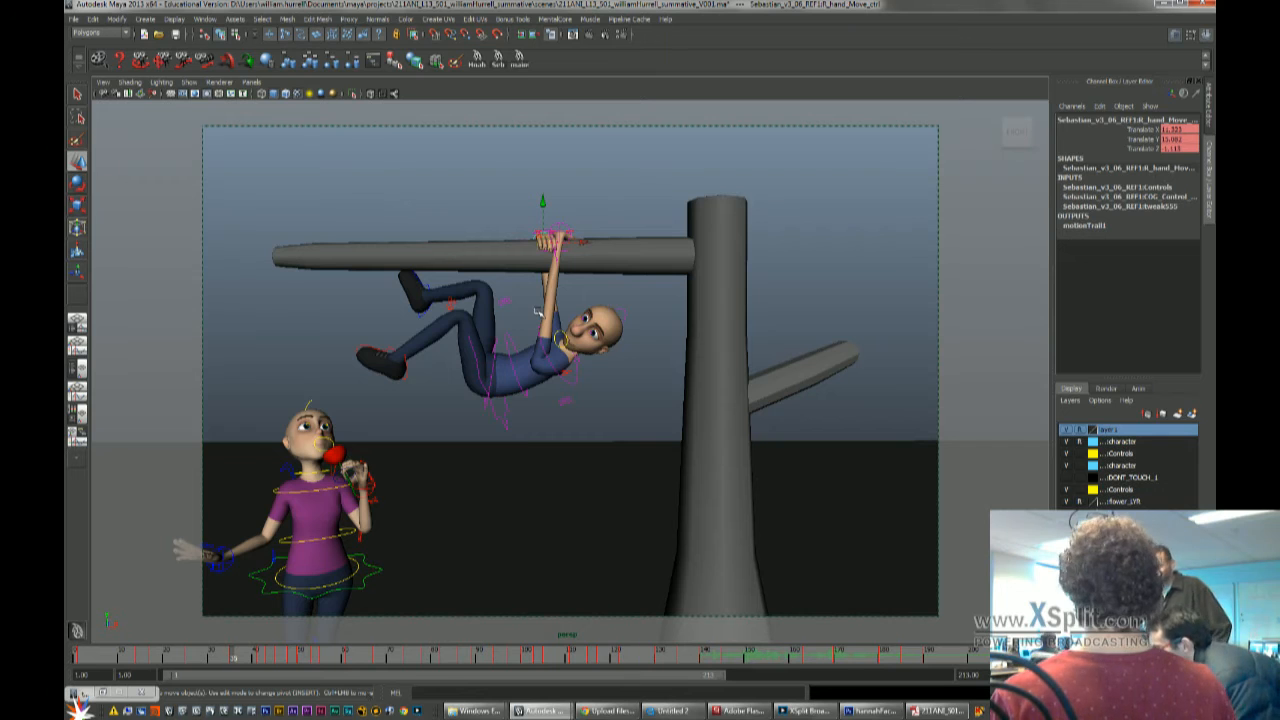
pyautogui.press('.')
pyautogui.press('.')
pyautogui.press('.')
pyautogui.press(',')
# Lower the blue-shirted character's reaching right hand in the landing pose, checking the arm from above and in front
pyautogui.moveTo(459, 331); pyautogui.dragTo(450, 382)
pyautogui.keyDown('alt'); pyautogui.moveTo(449, 321); pyautogui.dragTo(628, 342); pyautogui.keyUp('alt')
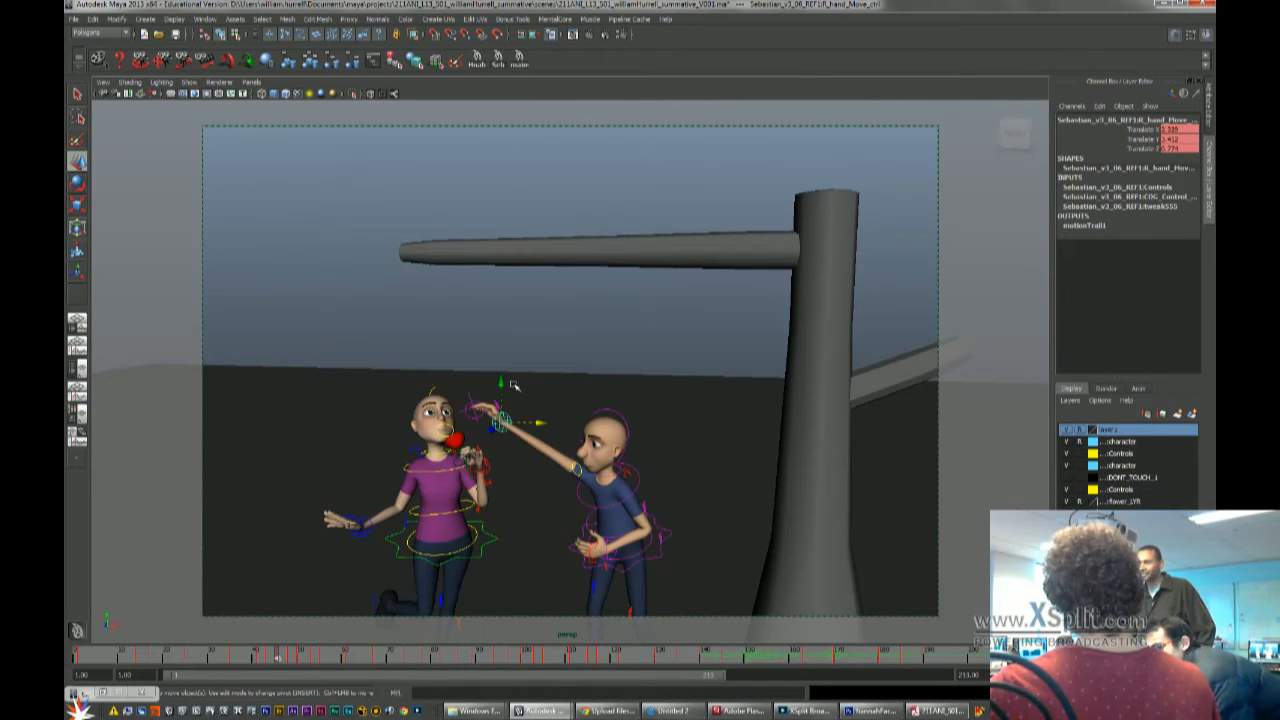
pyautogui.moveTo(501, 388); pyautogui.dragTo(491, 468)
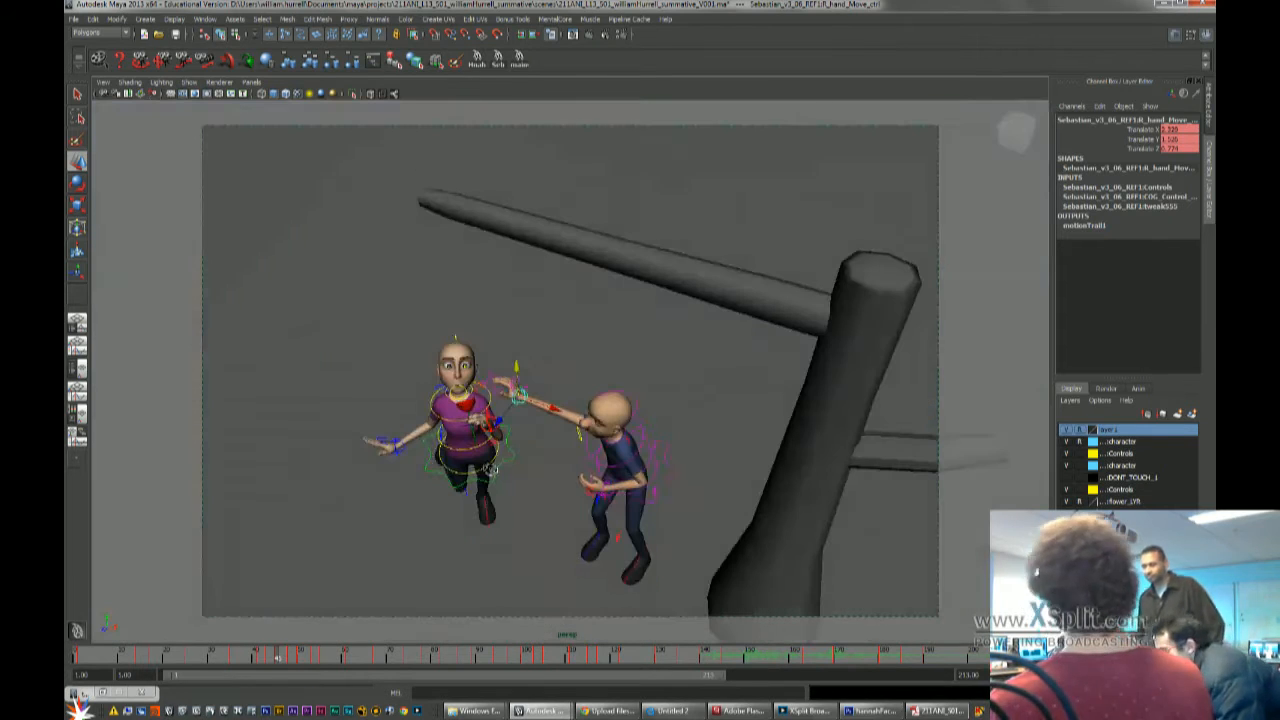
pyautogui.keyDown('alt'); pyautogui.moveTo(500, 425); pyautogui.dragTo(578, 485); pyautogui.keyUp('alt')
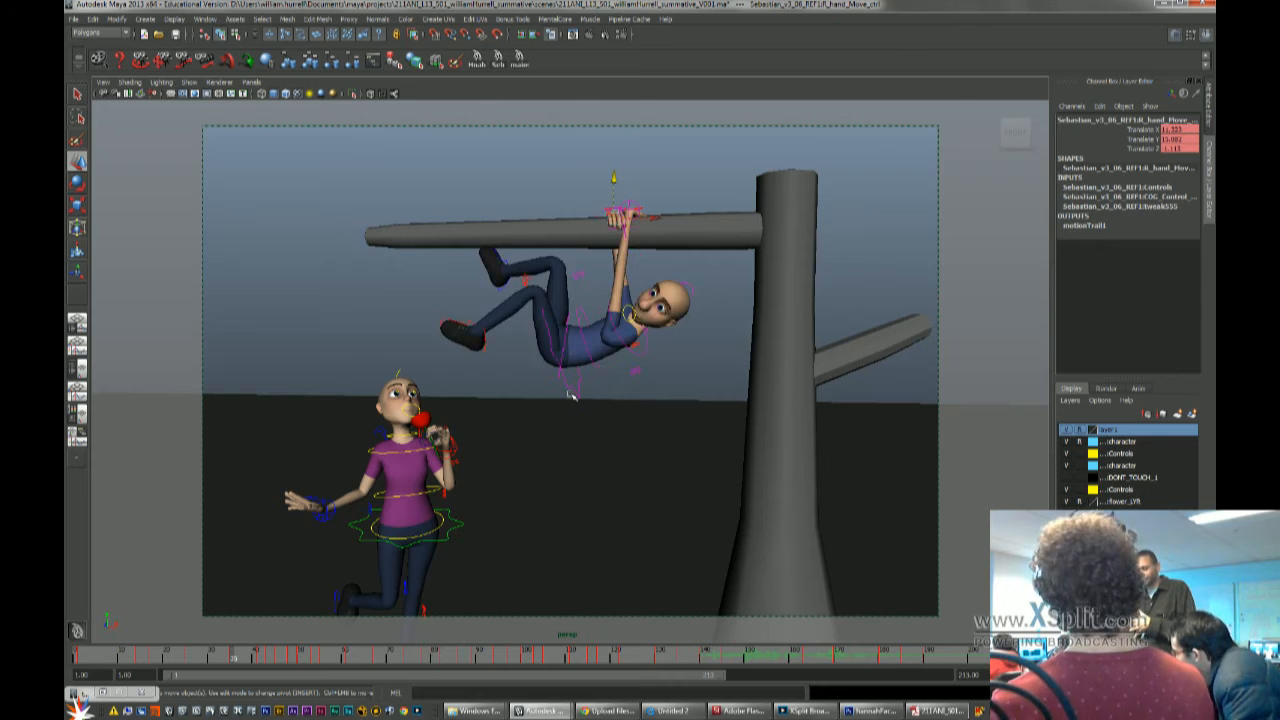
# Step through the drop and move the right hand off the branch toward the rose in the upright hanging pose
pyautogui.press('.')
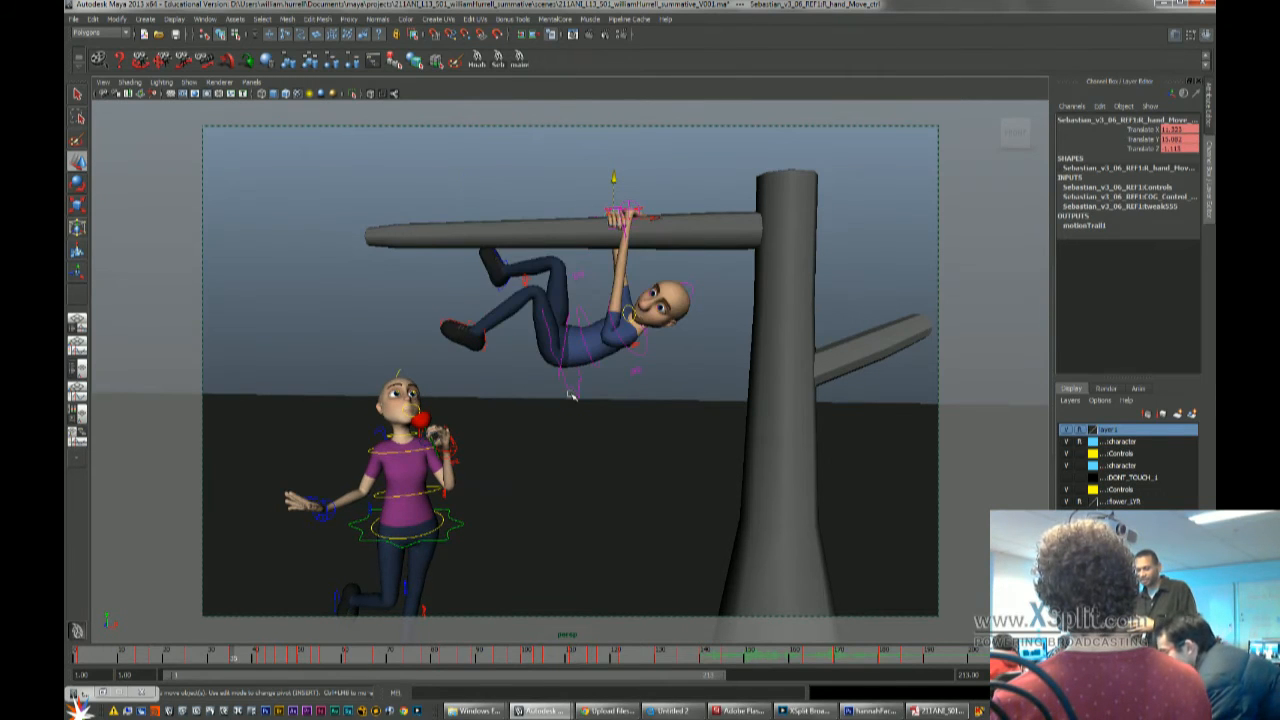
pyautogui.press('.')
pyautogui.press('.')
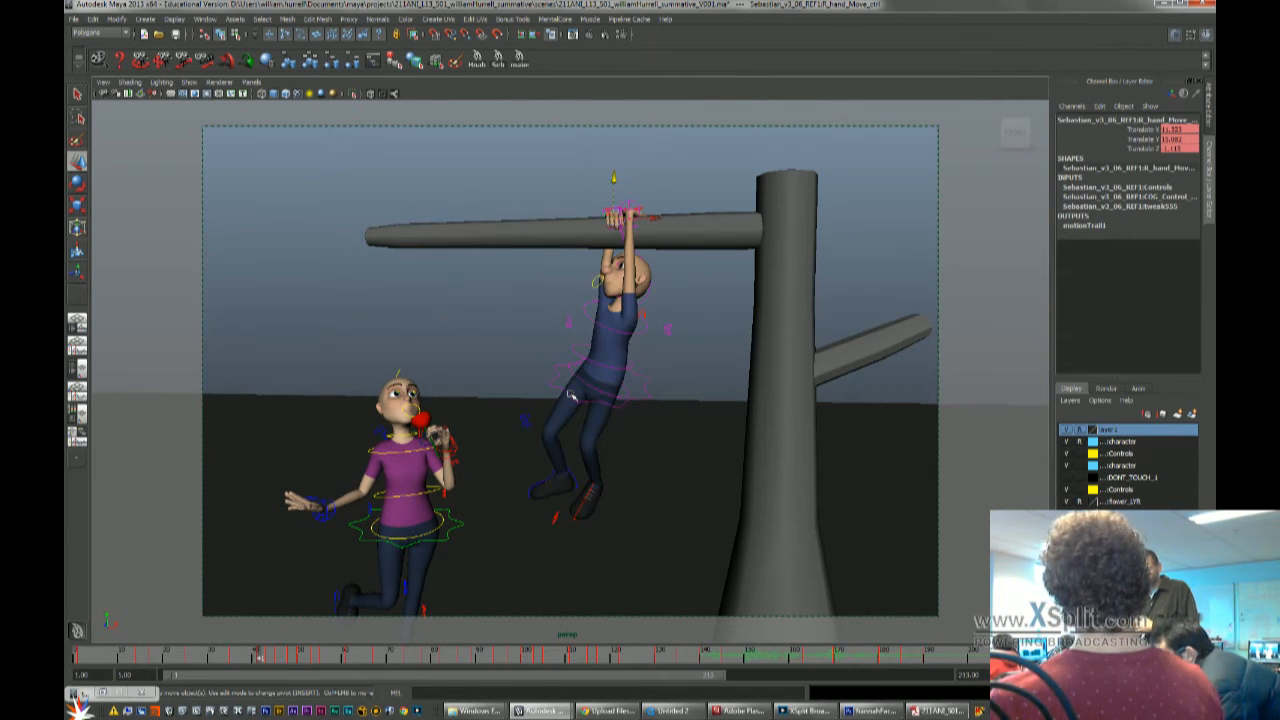
pyautogui.press('.')
pyautogui.press('.')
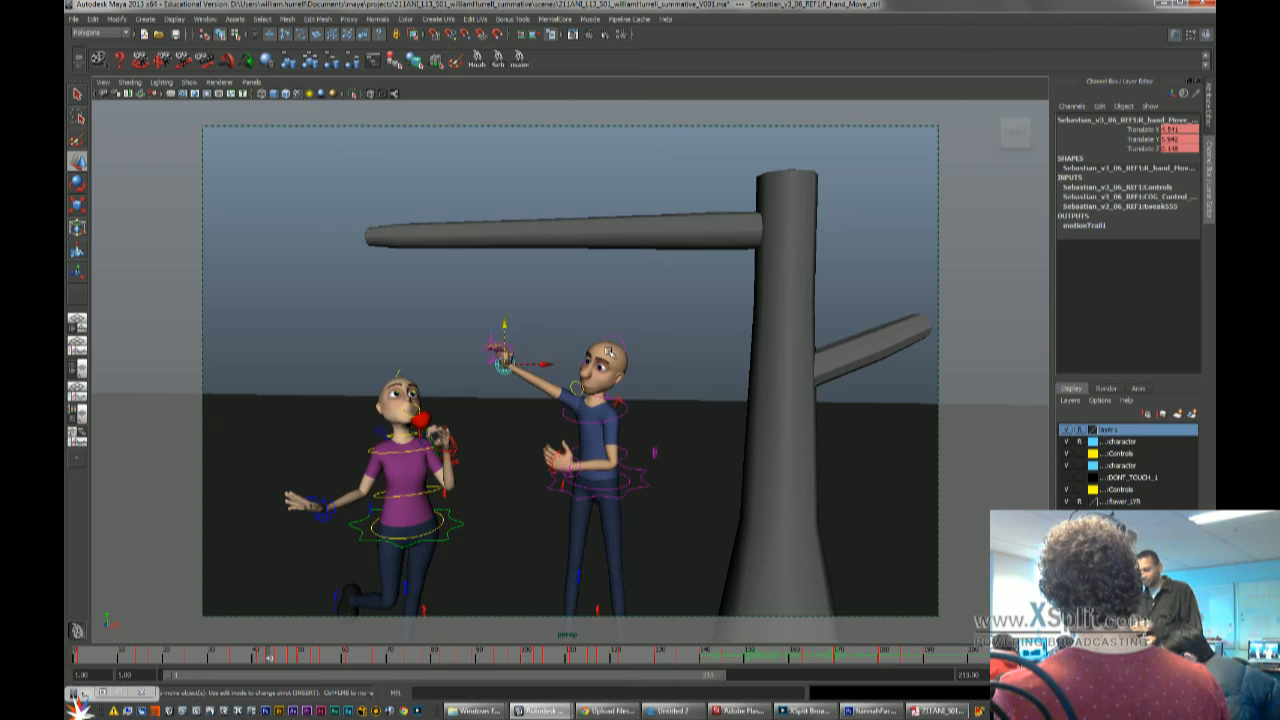
pyautogui.moveTo(627, 175); pyautogui.dragTo(585, 246)
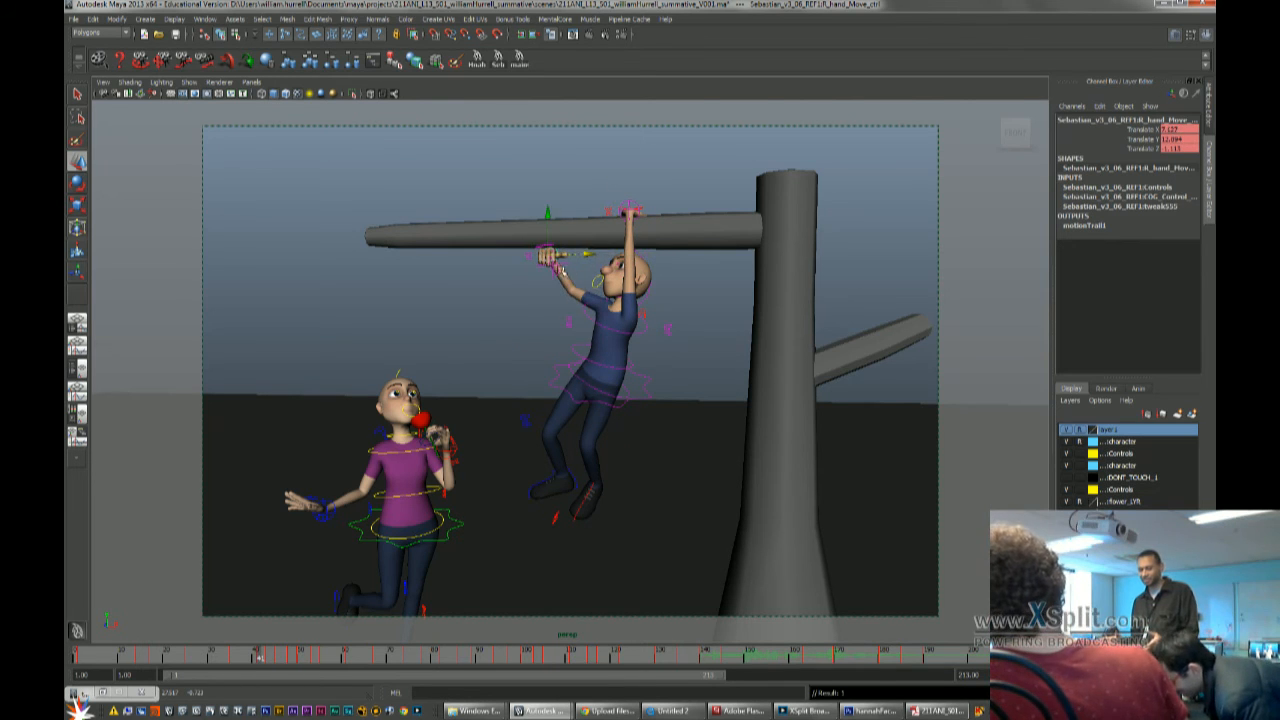
# Rotate the freed right hand in the upright hanging pose and compare it with the neighbouring keyed poses
pyautogui.press('q')
pyautogui.click(556, 264)
pyautogui.press('e')
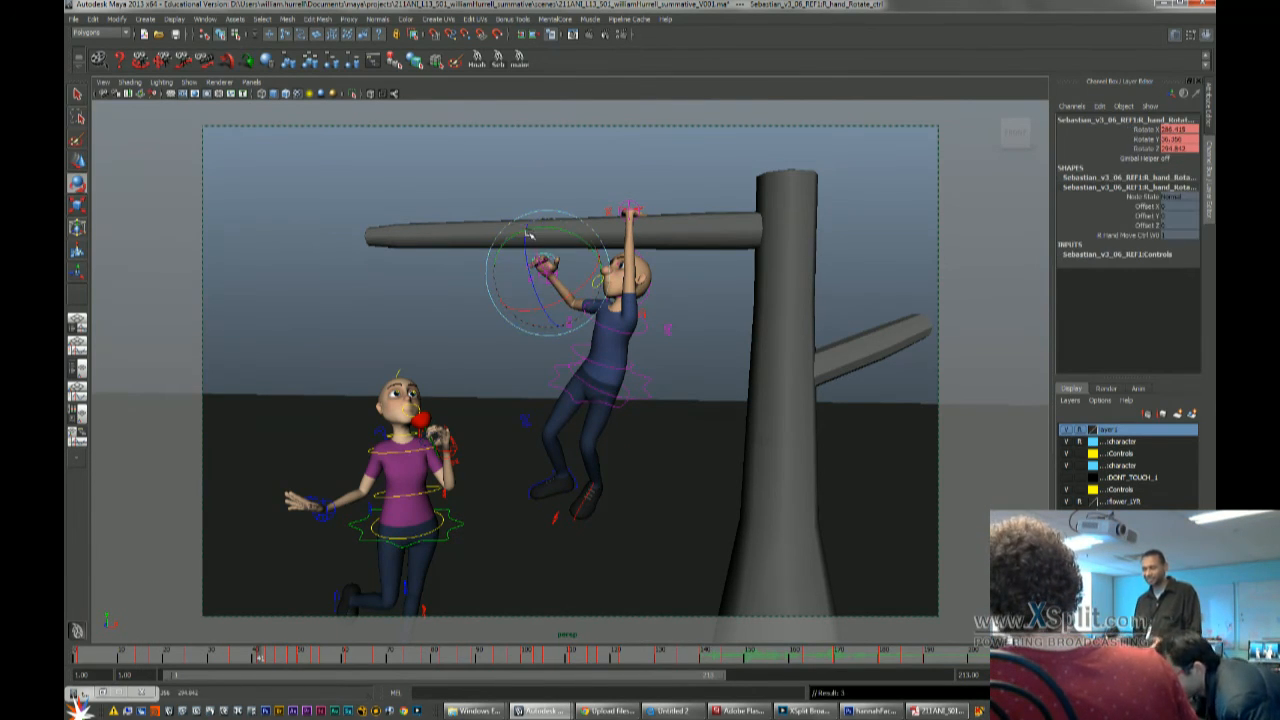
pyautogui.moveTo(570, 265); pyautogui.dragTo(561, 262)
pyautogui.press(',')
pyautogui.press(',')
pyautogui.press(',')
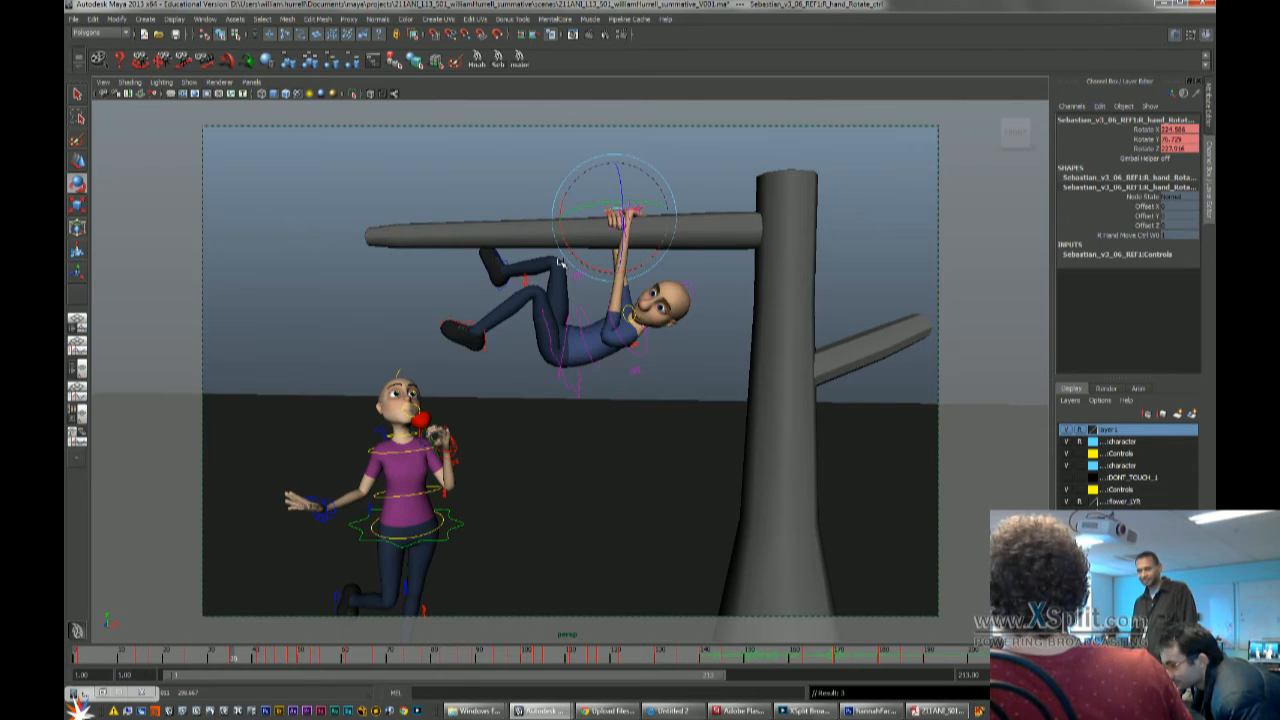
pyautogui.press(',')
pyautogui.press('.')
# Rotate the right hand in the standing reach pose just after the drop and compare the adjacent keyed poses
pyautogui.moveTo(530, 343)
pyautogui.mouseDown()
pyautogui.moveTo(505, 318)
pyautogui.moveTo(530, 345)
pyautogui.moveTo(513, 322)
pyautogui.moveTo(522, 364)
pyautogui.mouseUp()
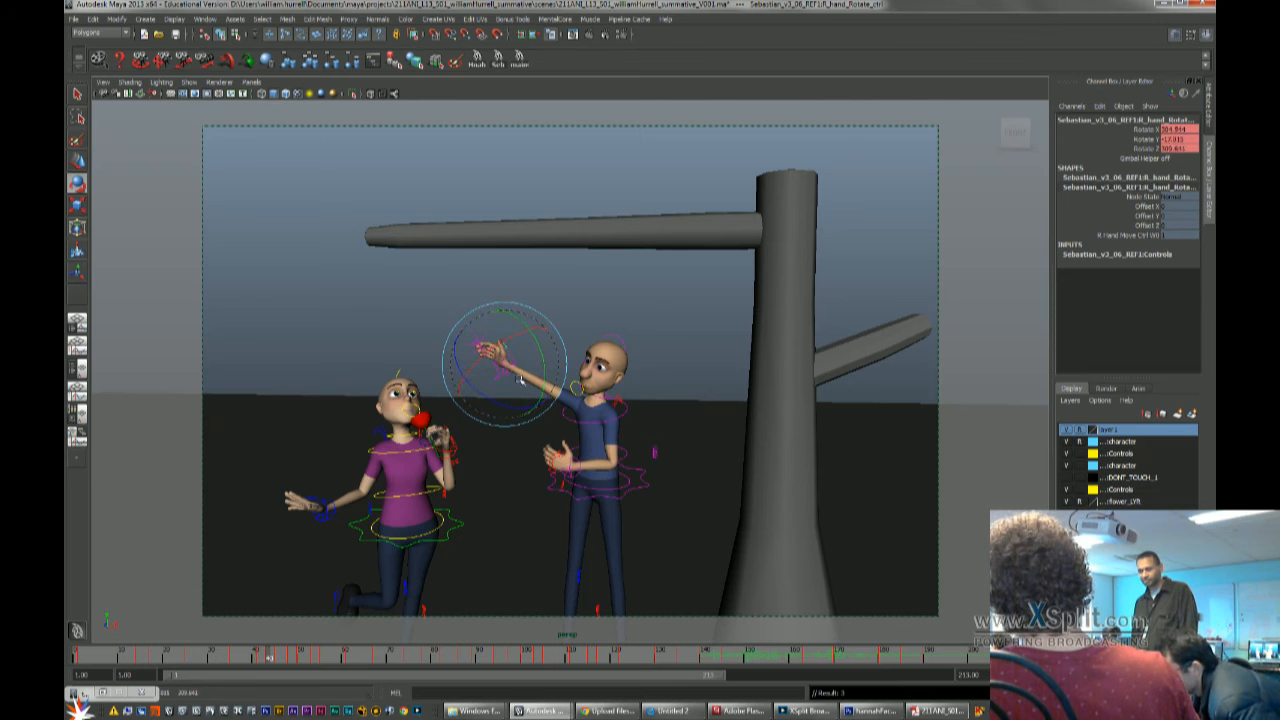
pyautogui.press('.')
pyautogui.press('.')
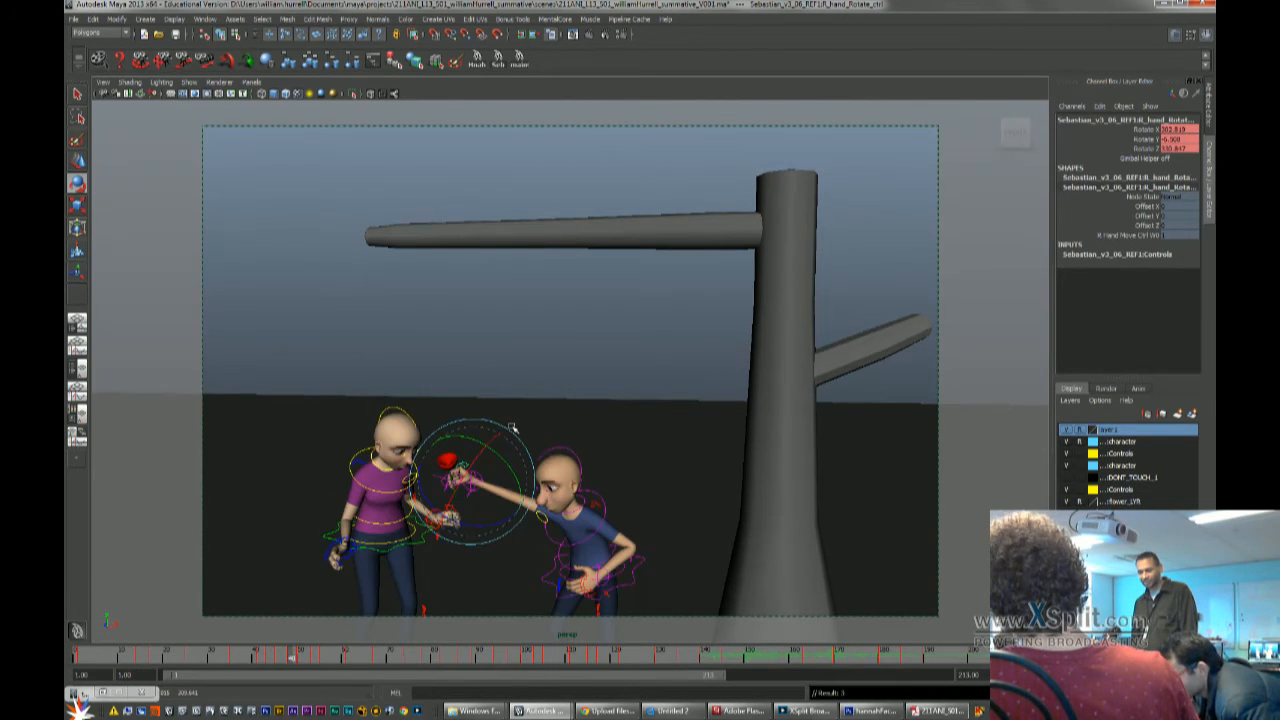
pyautogui.press(',')
pyautogui.press(',')
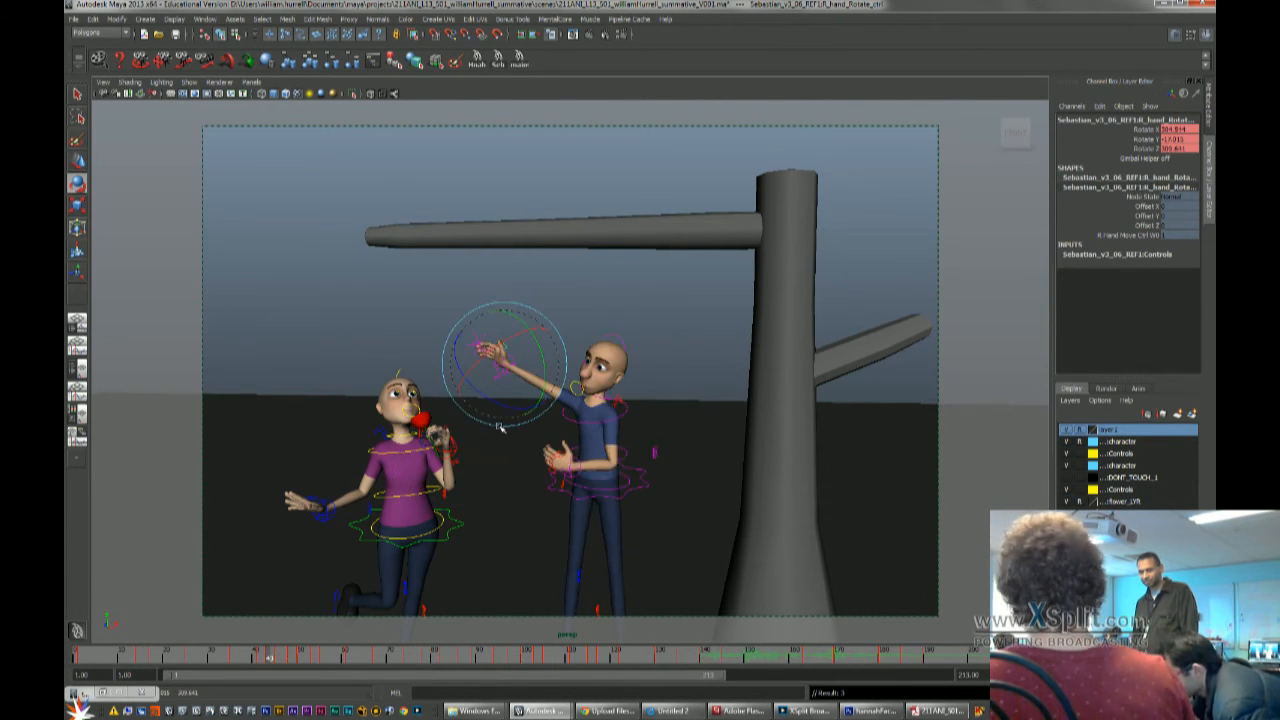
pyautogui.press('.')
# Reposition the right hand move control in the landing pose, working from an overhead view, and save the scene
pyautogui.press('q')
pyautogui.click(466, 448)
pyautogui.press('w')
pyautogui.moveTo(454, 400); pyautogui.dragTo(646, 498)
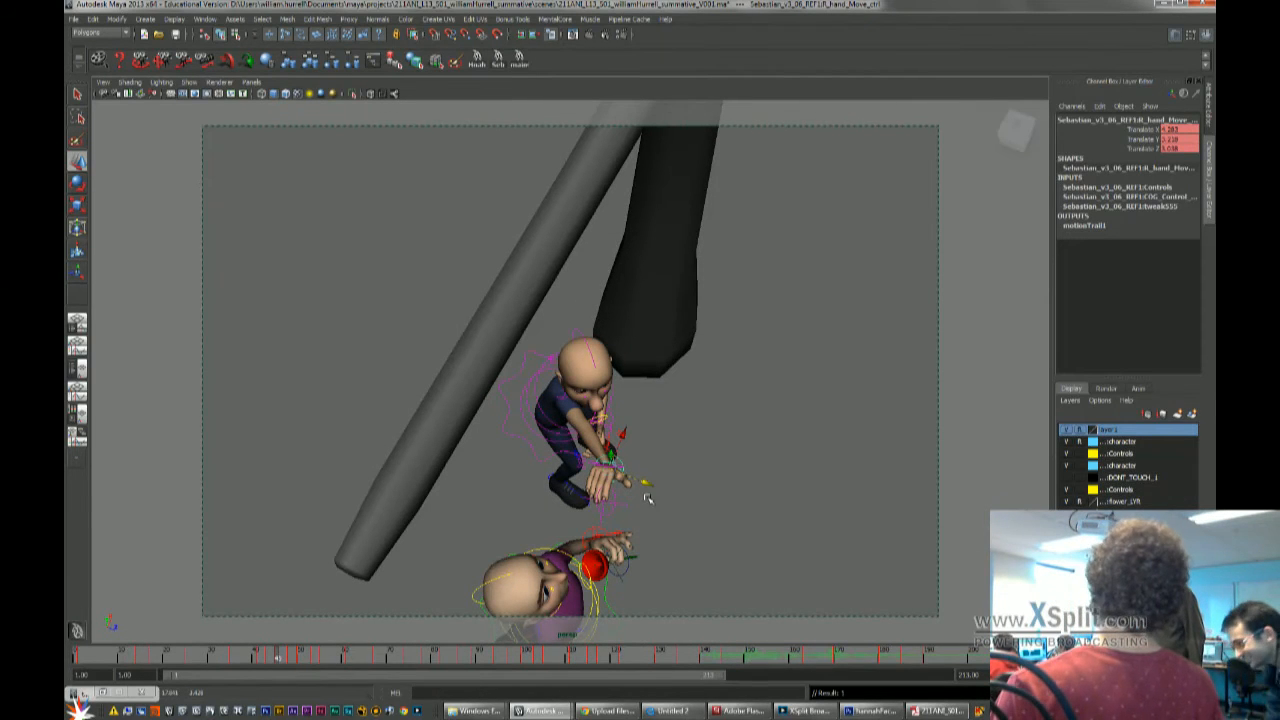
pyautogui.hotkey('ctrl', 's')
# Return to a wide front view of both characters and select the purple-shirted character's COG control
pyautogui.click(626, 358)
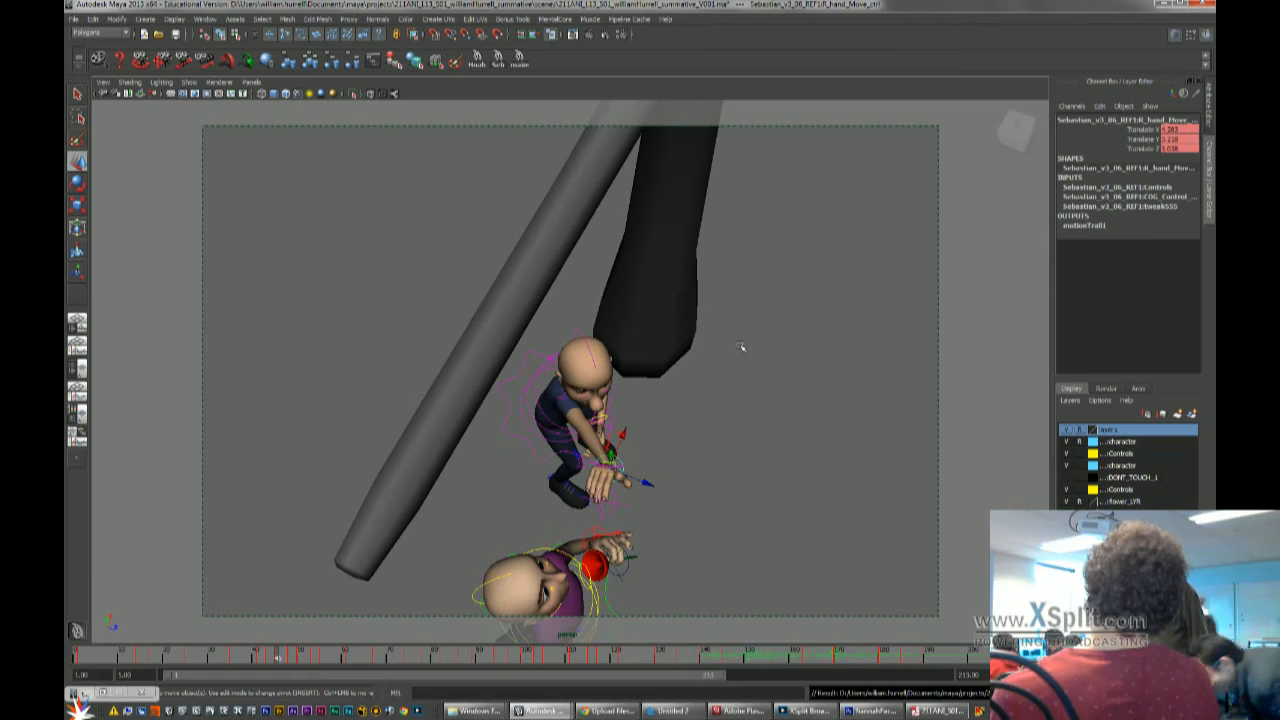
pyautogui.keyDown('alt'); pyautogui.moveTo(739, 350); pyautogui.dragTo(604, 456); pyautogui.keyUp('alt')
pyautogui.keyDown('alt'); pyautogui.moveTo(600, 456); pyautogui.dragTo(535, 450, button='right'); pyautogui.keyUp('alt')
pyautogui.keyDown('alt'); pyautogui.moveTo(535, 430); pyautogui.dragTo(520, 460); pyautogui.keyUp('alt')
pyautogui.keyDown('alt'); pyautogui.moveTo(510, 460); pyautogui.dragTo(432, 461, button='right'); pyautogui.keyUp('alt')
pyautogui.keyDown('alt'); pyautogui.moveTo(544, 457); pyautogui.dragTo(492, 502); pyautogui.keyUp('alt')
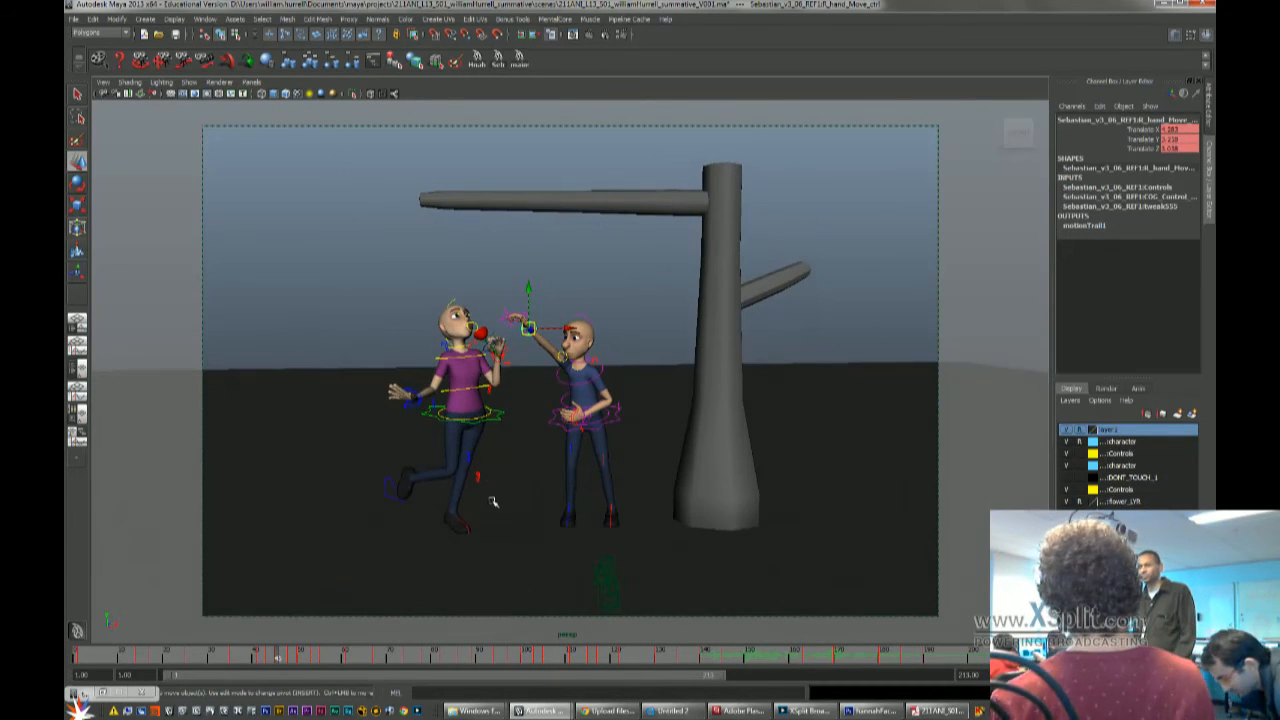
pyautogui.click(507, 424)
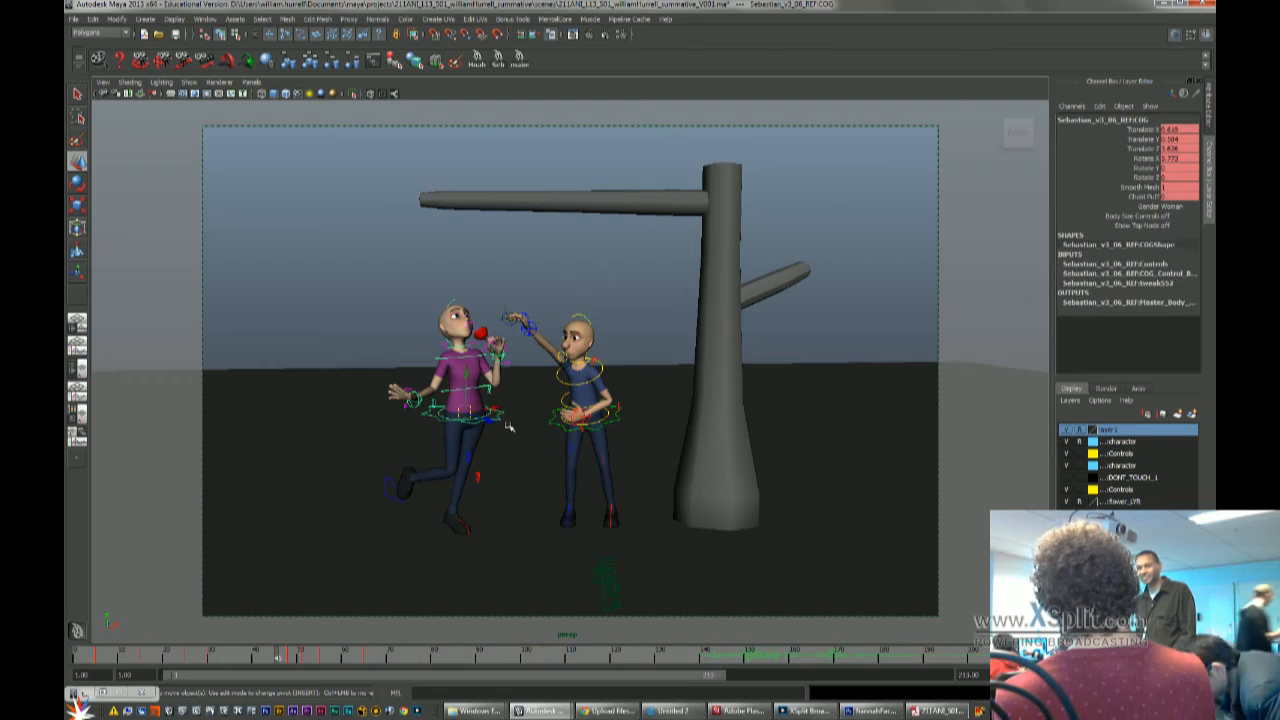
# Select the purple-shirted character's top node control, scrub ahead to the crouched landing and save the scene
pyautogui.click(1180, 248)
pyautogui.click(500, 521)
pyautogui.click(503, 524)
pyautogui.keyDown('alt'); pyautogui.moveTo(492, 527); pyautogui.dragTo(523, 449); pyautogui.keyUp('alt')
pyautogui.rightClick(440, 512)
pyautogui.moveTo(255, 657); pyautogui.dragTo(336, 652)
pyautogui.click(612, 361)
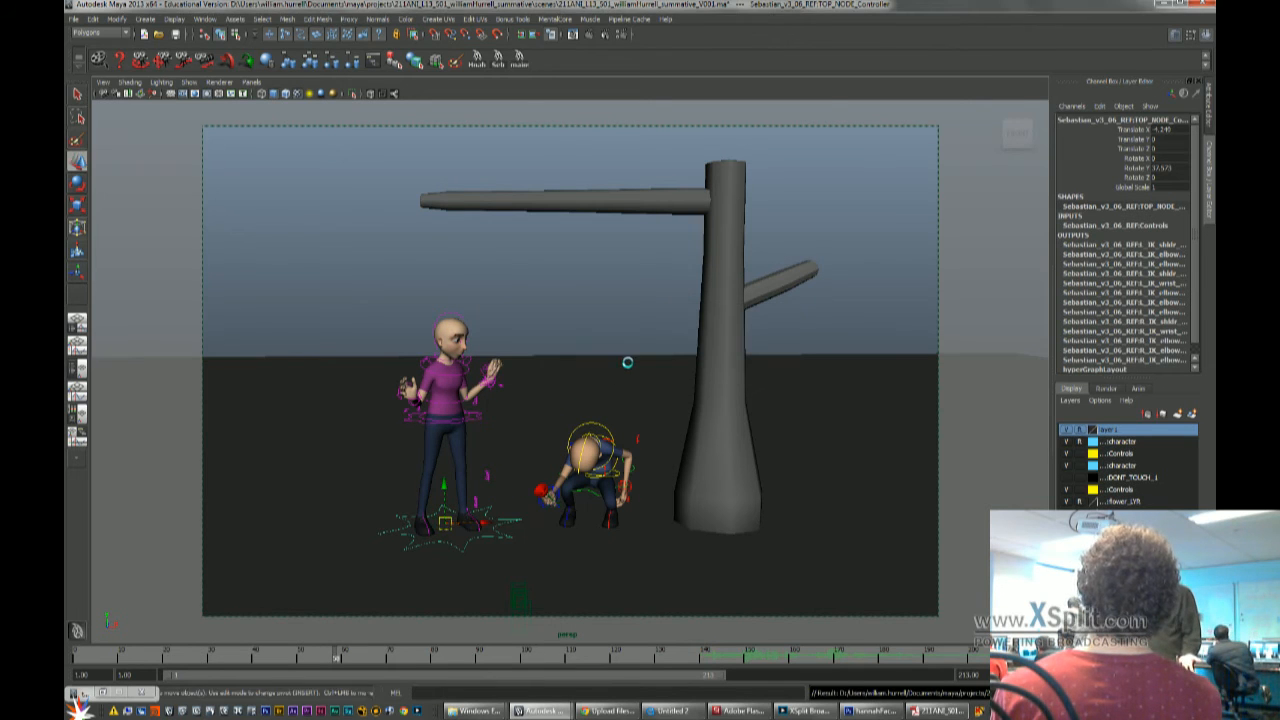
# Select the blue-shirted character's COG control and review the keyed poses backwards from the landing to the upright hanging pose
pyautogui.click(505, 380)
pyautogui.press(',')
pyautogui.press(',')
pyautogui.press(',')
pyautogui.press(',')
pyautogui.press(',')
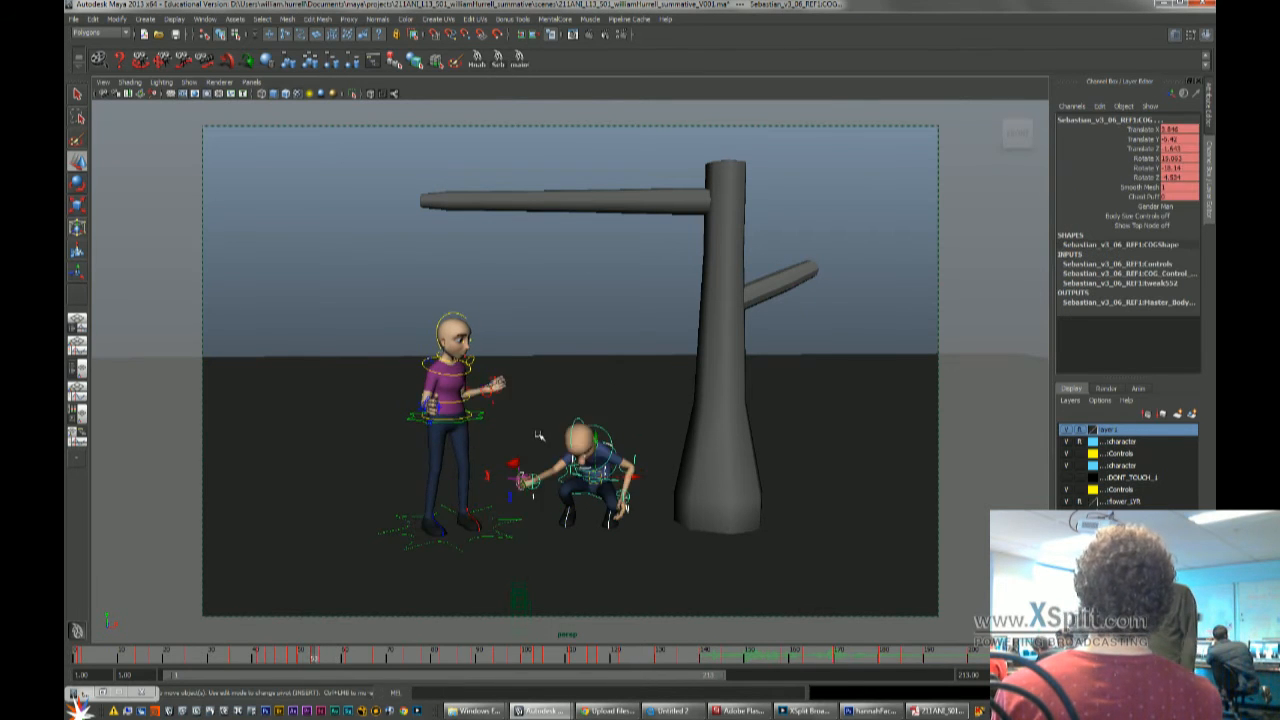
pyautogui.press(',')
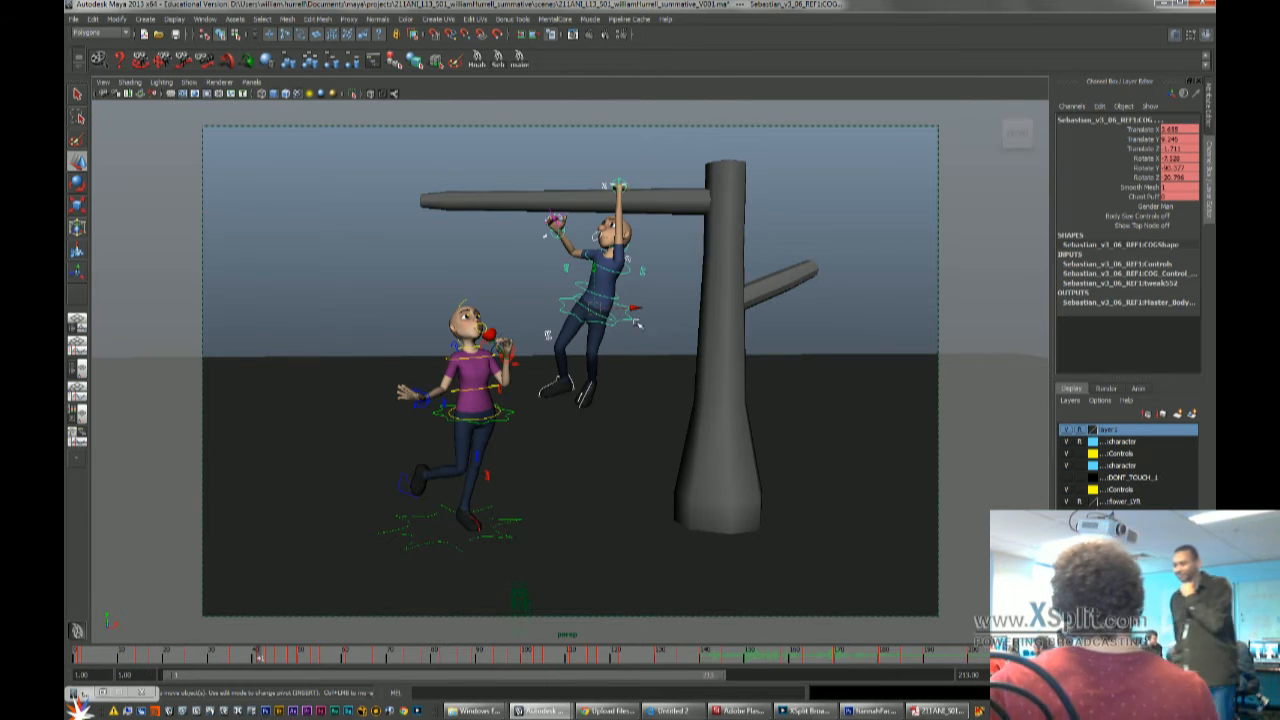
# Rotate the blue-shirted character's shoulder control in the upright hanging pose, checking the torso from several angles
pyautogui.keyDown('alt'); pyautogui.moveTo(538, 436); pyautogui.dragTo(641, 400); pyautogui.keyUp('alt')
pyautogui.click(622, 266)
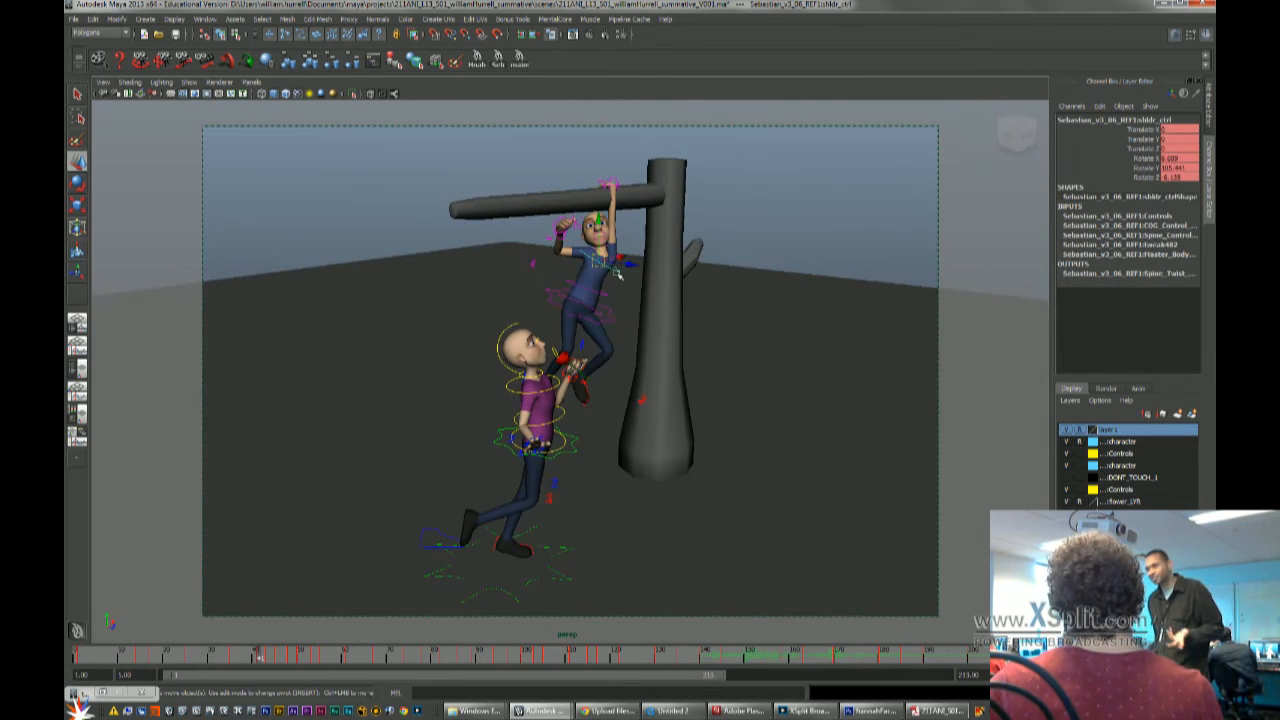
pyautogui.press('e')
pyautogui.moveTo(570, 218); pyautogui.dragTo(552, 234)
pyautogui.keyDown('alt'); pyautogui.moveTo(645, 270); pyautogui.dragTo(605, 205); pyautogui.keyUp('alt')
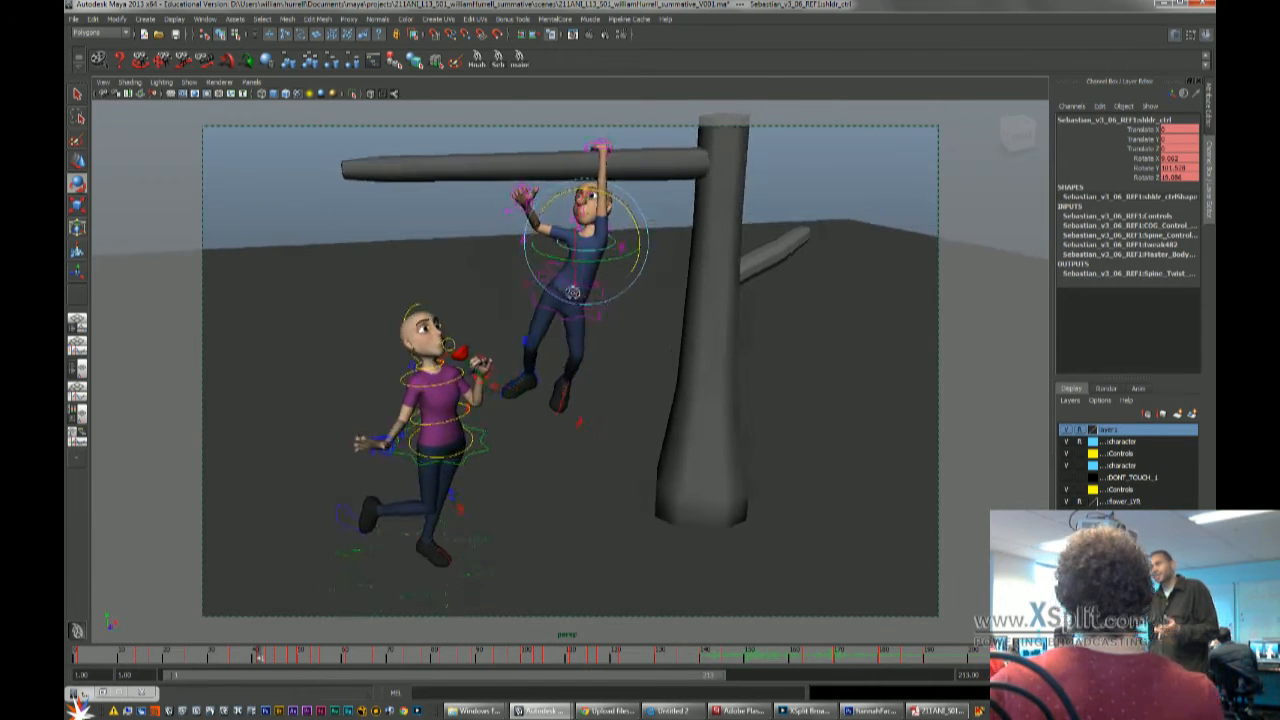
pyautogui.keyDown('alt'); pyautogui.moveTo(608, 191); pyautogui.dragTo(618, 257); pyautogui.keyUp('alt')
pyautogui.press('q')
pyautogui.click(590, 232)
pyautogui.click(589, 234)
pyautogui.press('e')
# Rotate the shoulder control in the hanging pose with the legs pulled up under the branch
pyautogui.press('.')
pyautogui.press('.')
pyautogui.press('q')
pyautogui.click(611, 259)
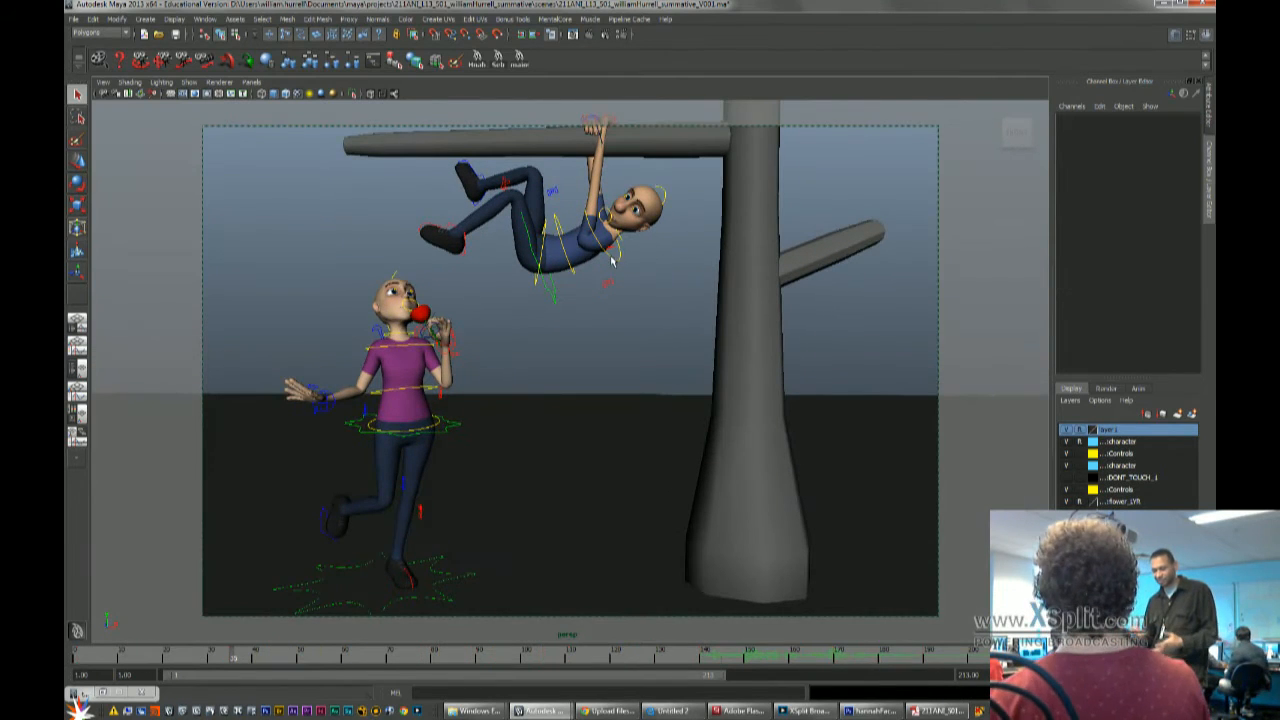
pyautogui.click(610, 253)
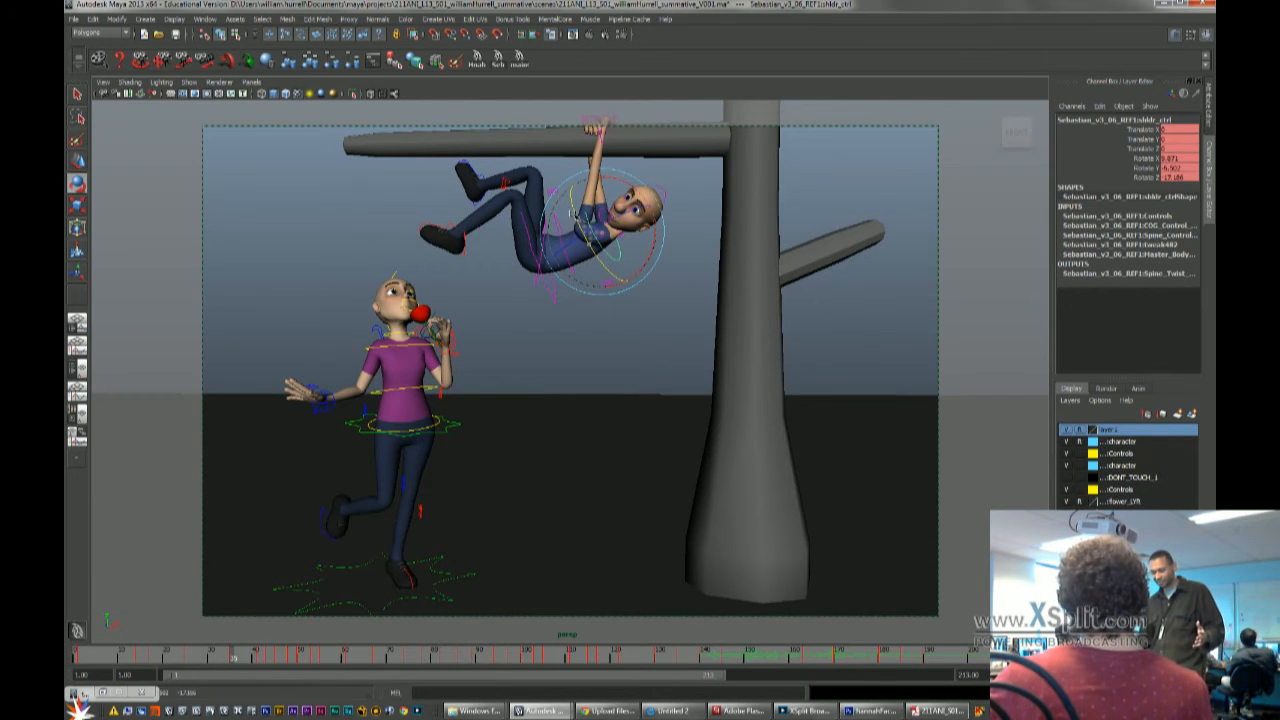
# Rotate the neck control in the legs-up hanging pose to turn the head, working from a closer angle
pyautogui.press('q')
pyautogui.click(603, 218)
pyautogui.press('e')
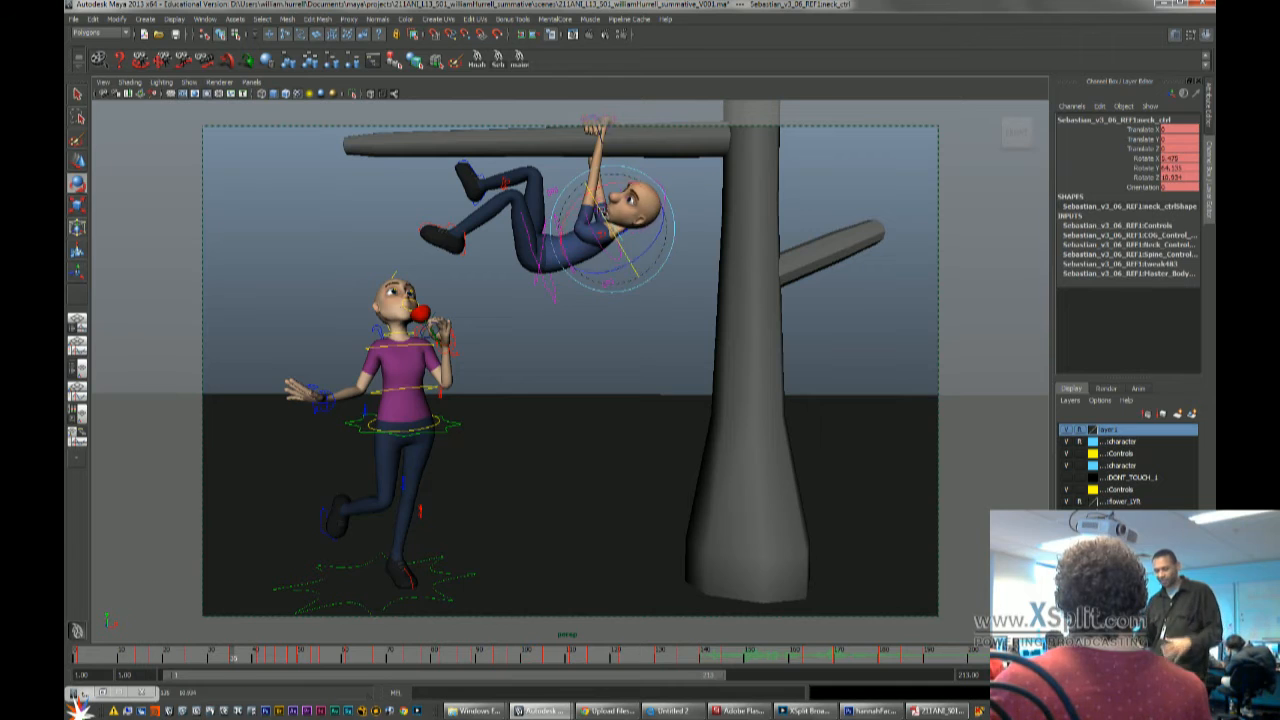
pyautogui.keyDown('alt'); pyautogui.moveTo(603, 218); pyautogui.dragTo(610, 300); pyautogui.keyUp('alt')
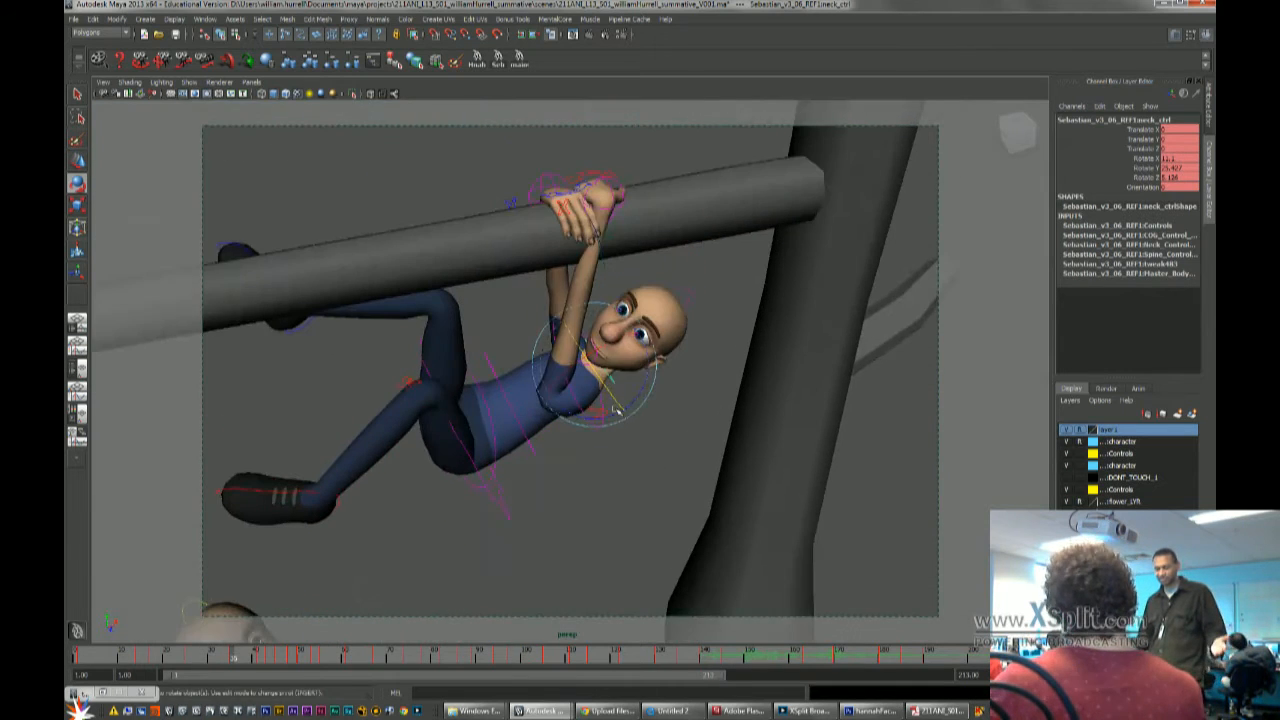
# Rotate the blue-shirted character's left clavicle control in the legs-up hanging pose
pyautogui.press('q')
pyautogui.click(599, 414)
pyautogui.moveTo(600, 416)
pyautogui.keyDown('alt'); pyautogui.mouseDown()
pyautogui.moveTo(560, 420)
pyautogui.moveTo(598, 410)
pyautogui.mouseUp(); pyautogui.keyUp('alt')
pyautogui.scroll(6, 539, 411)
pyautogui.press('e')
pyautogui.moveTo(523, 354); pyautogui.dragTo(540, 362)
pyautogui.keyDown('alt'); pyautogui.moveTo(540, 362); pyautogui.dragTo(497, 217); pyautogui.keyUp('alt')
# Look through the shot camera and review the keyed poses from the legs-up hang to the standing reach
pyautogui.press('w')
pyautogui.scroll(-5, 520, 290)
pyautogui.click(519, 63)
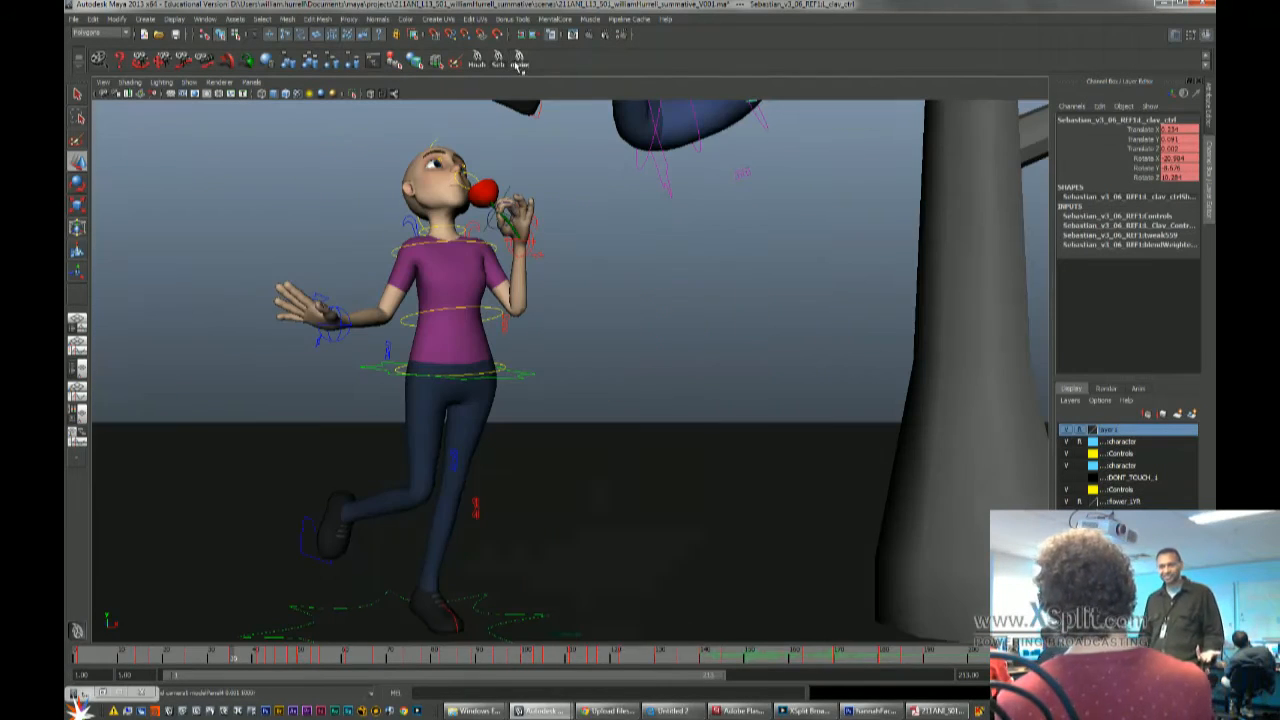
pyautogui.press('.')
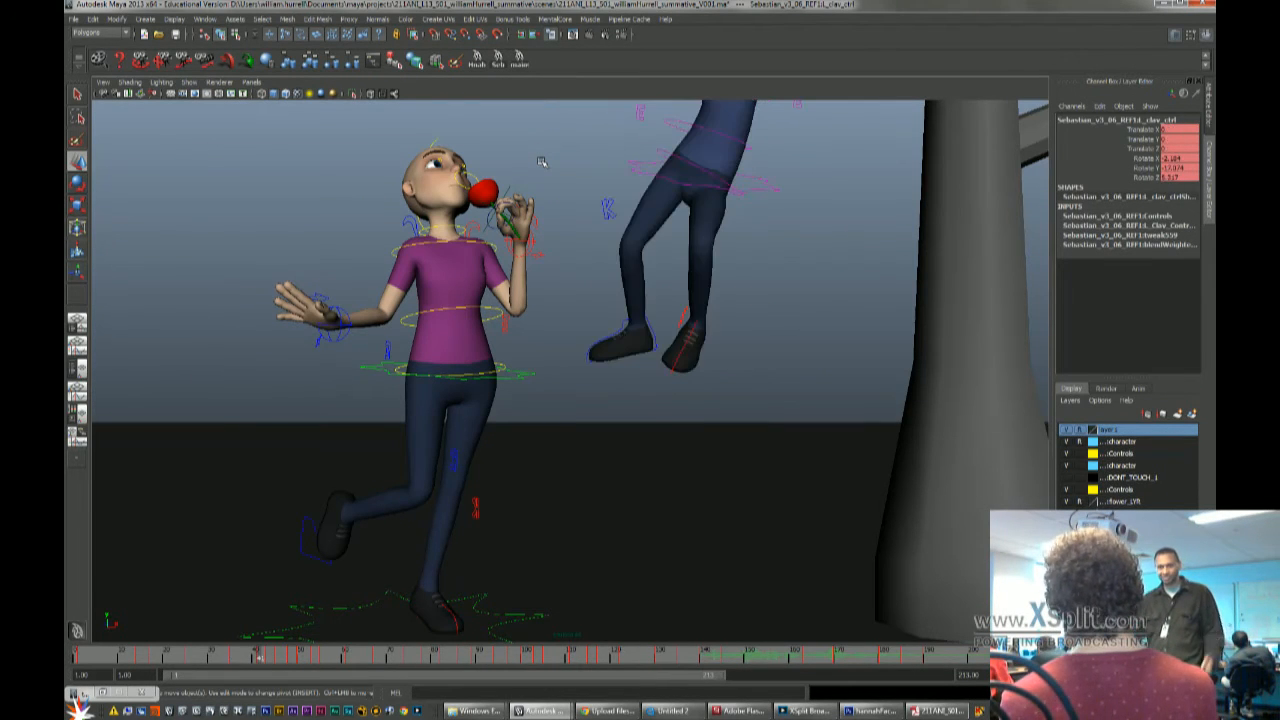
pyautogui.press('.')
pyautogui.press('.')
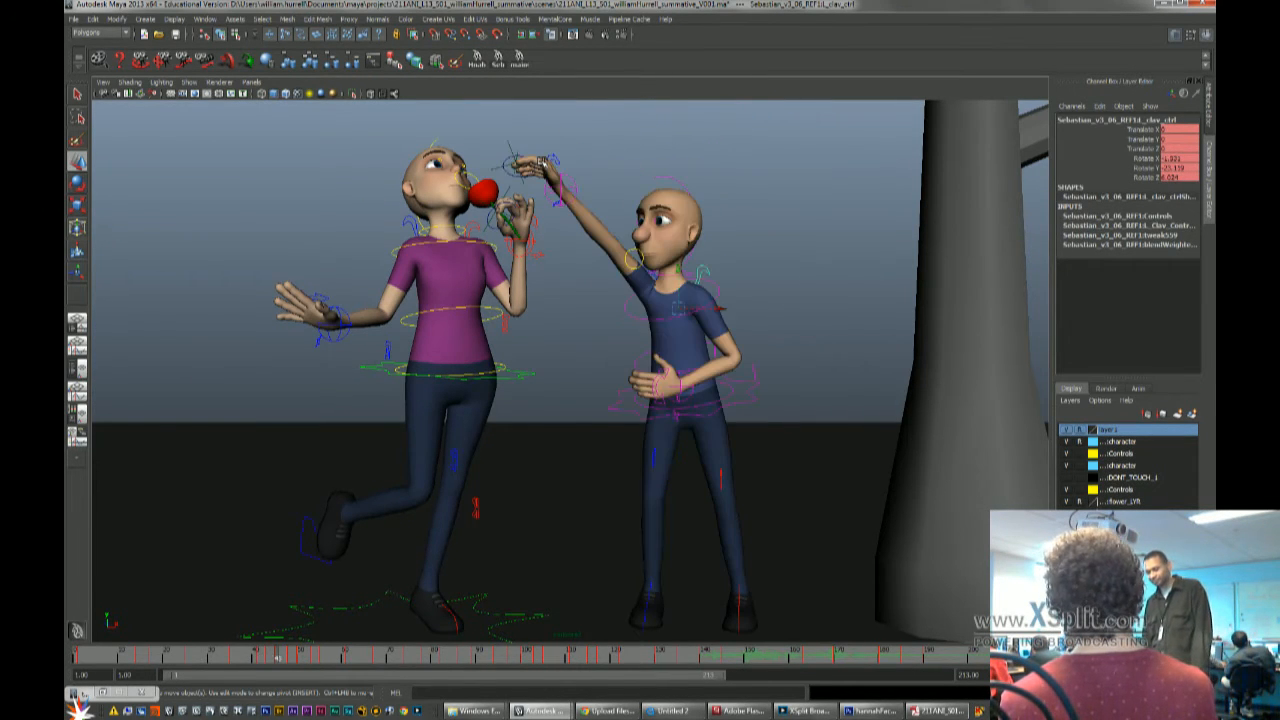
# Play the branch drop through the shot camera and step back through the keyed poses from the crouched landing
pyautogui.click(176, 655)
pyautogui.hotkey('alt', 'v')
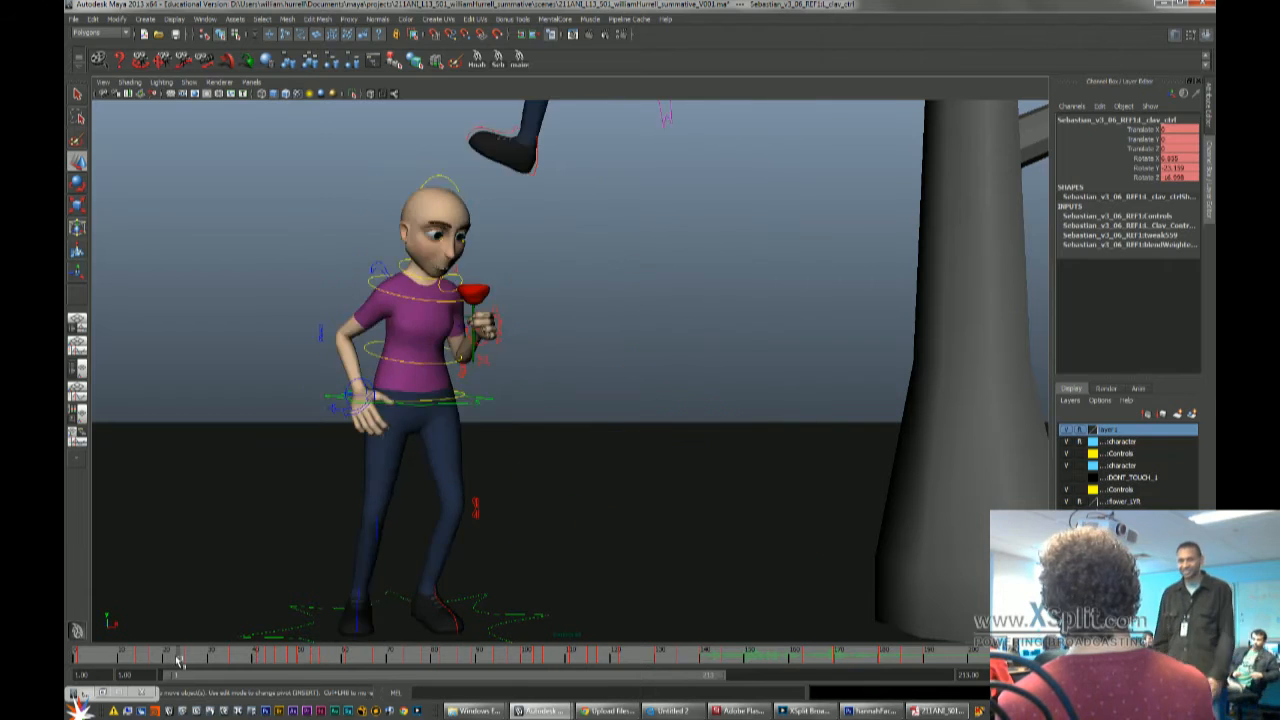
pyautogui.press('Escape')
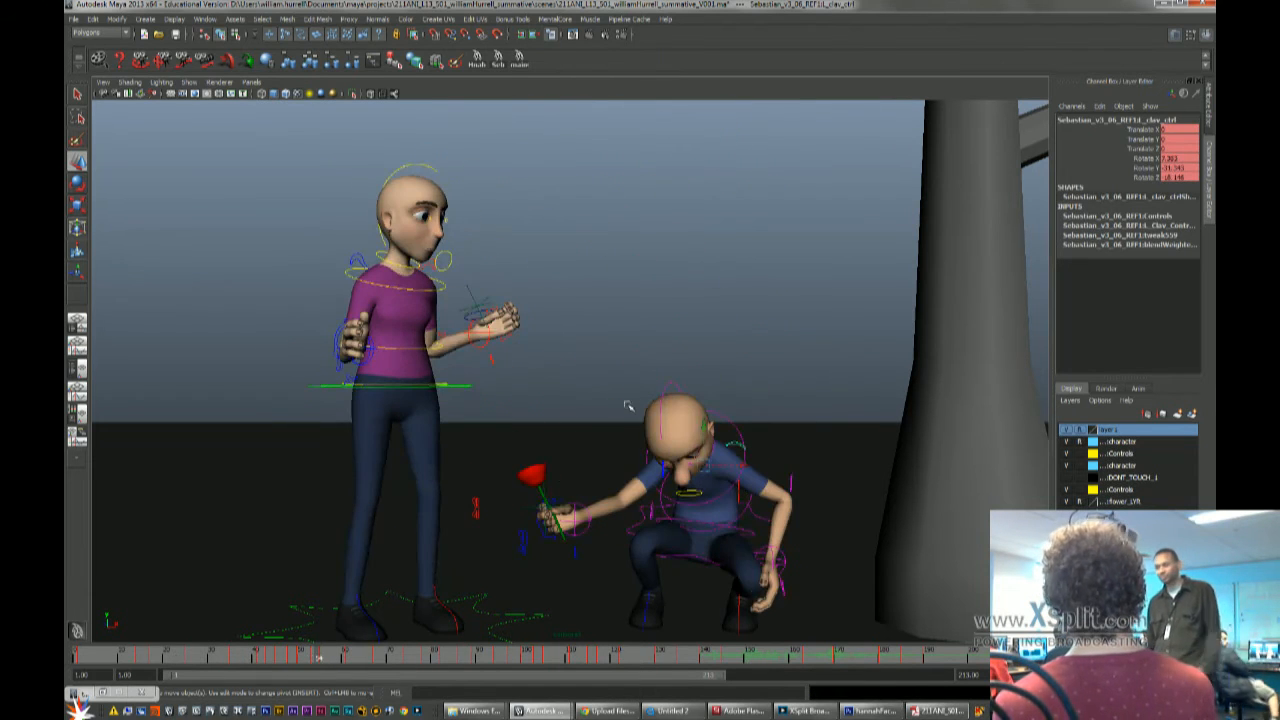
pyautogui.press(',')
pyautogui.press(',')
pyautogui.press(',')
pyautogui.press(',')
pyautogui.press(',')
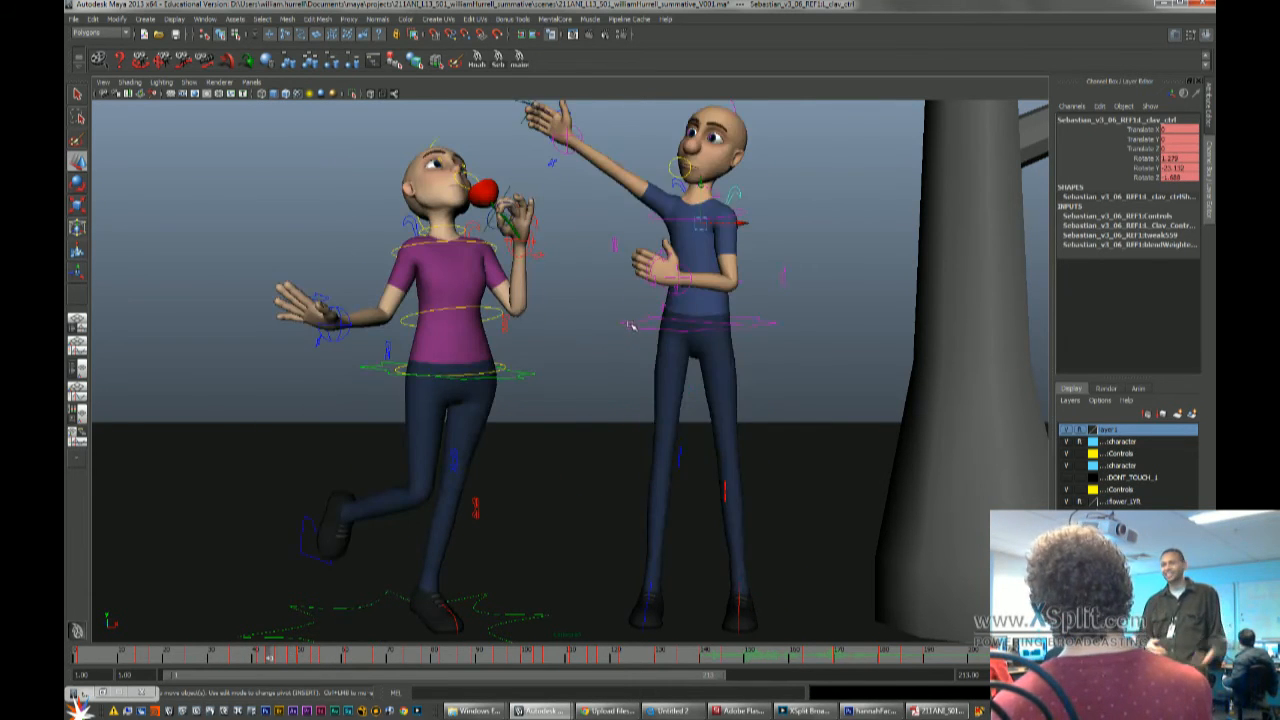
# Return to the perspective view, select the blue-shirted character's left hand move control and advance to the standing reach pose
pyautogui.press('space')
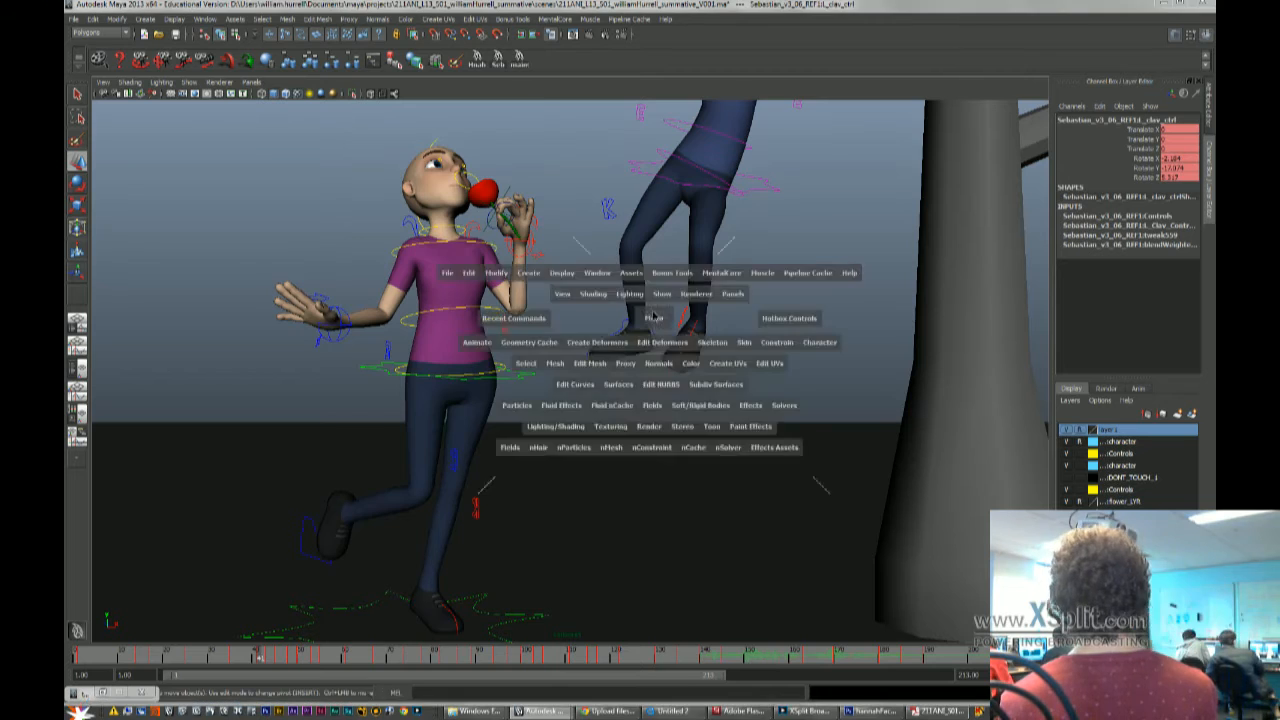
pyautogui.moveTo(655, 321); pyautogui.dragTo(657, 228)
pyautogui.keyDown('alt'); pyautogui.moveTo(575, 326); pyautogui.dragTo(596, 324, button='right'); pyautogui.keyUp('alt')
pyautogui.click(570, 202)
pyautogui.keyDown('alt'); pyautogui.moveTo(640, 257); pyautogui.dragTo(535, 308, button='right'); pyautogui.keyUp('alt')
pyautogui.keyDown('alt'); pyautogui.moveTo(535, 308); pyautogui.dragTo(548, 276, button='middle'); pyautogui.keyUp('alt')
pyautogui.press('.')
pyautogui.keyDown('alt'); pyautogui.moveTo(592, 385); pyautogui.dragTo(603, 340, button='middle'); pyautogui.keyUp('alt')
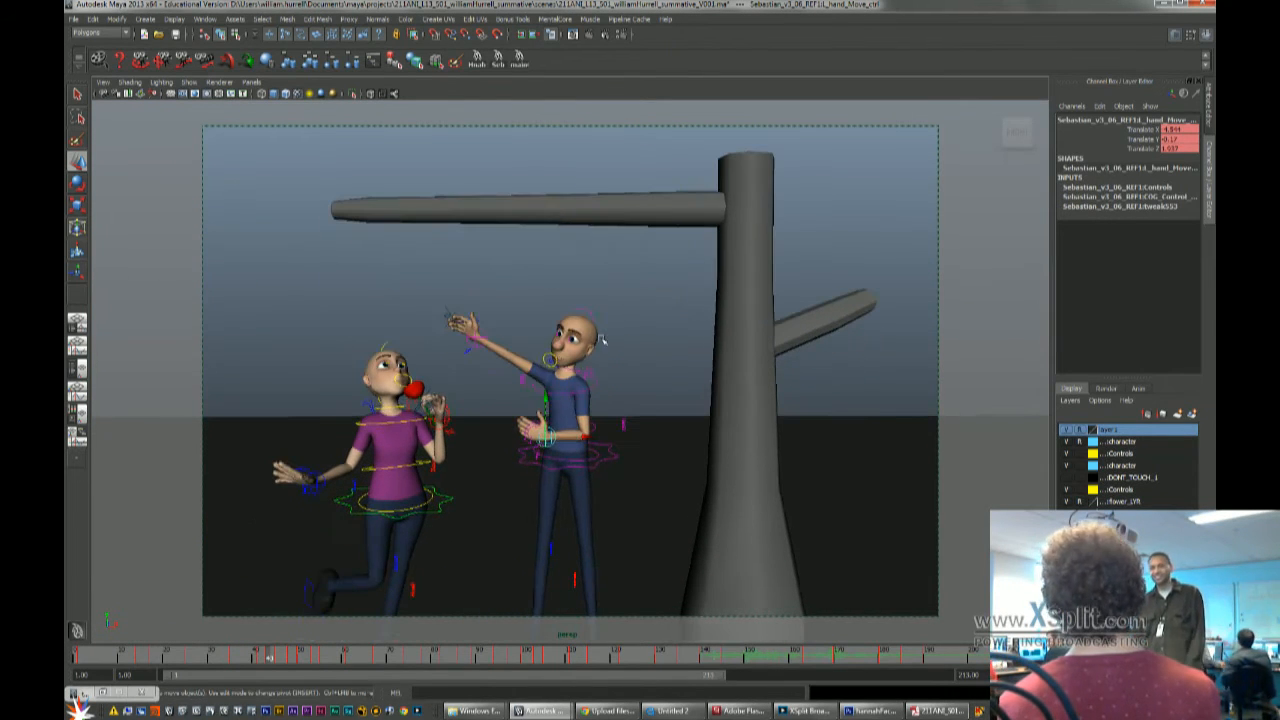
# Raise the left hand from the belly to head height in the standing reach pose
pyautogui.moveTo(541, 332); pyautogui.dragTo(541, 331)
pyautogui.hotkey('ctrl', 'z')
pyautogui.moveTo(546, 399); pyautogui.dragTo(546, 320)
pyautogui.moveTo(587, 358); pyautogui.dragTo(602, 357)
pyautogui.moveTo(561, 318); pyautogui.dragTo(561, 286)
# Rotate the left hand at head height in the standing reach pose
pyautogui.press('q')
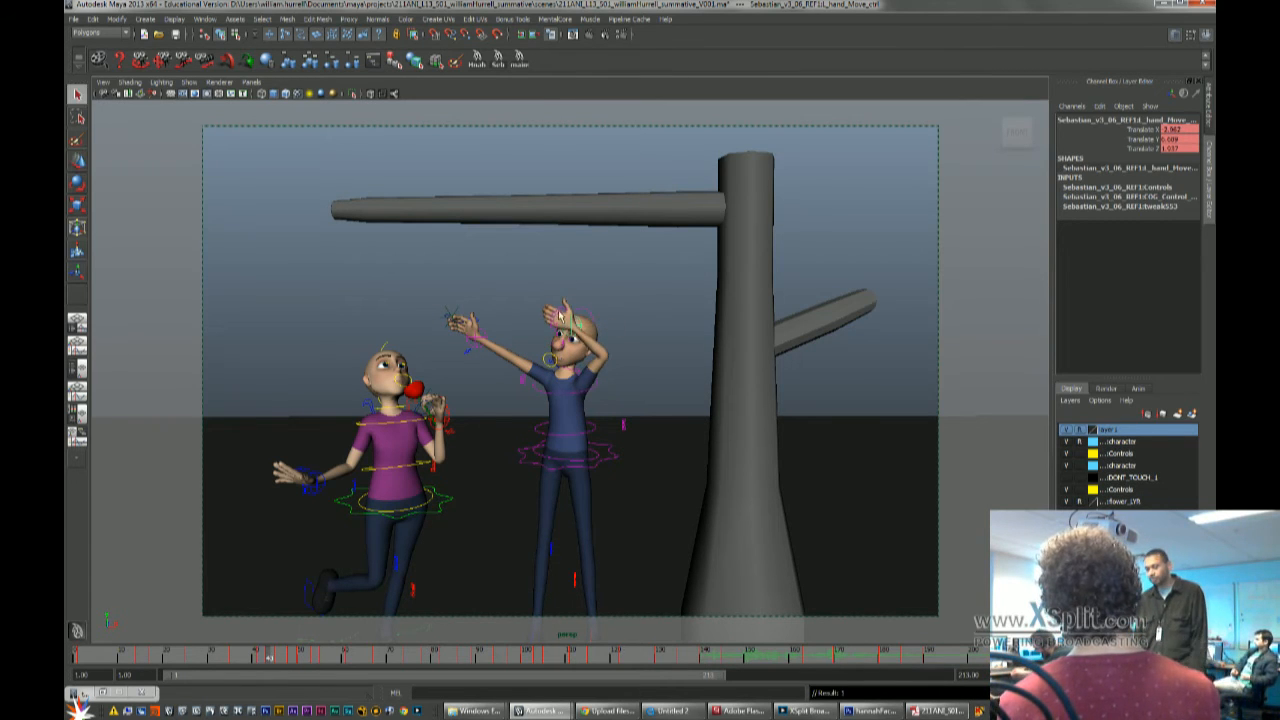
pyautogui.click(567, 318)
pyautogui.press('e')
pyautogui.moveTo(578, 277); pyautogui.dragTo(566, 317)
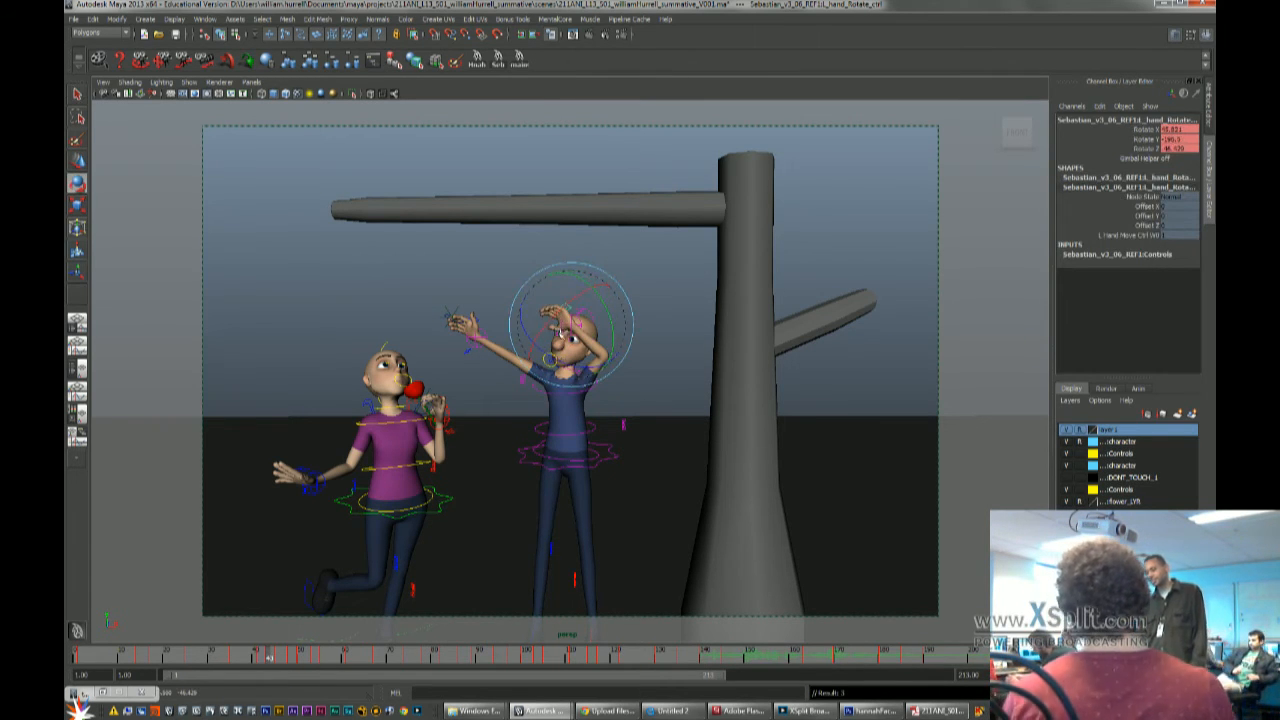
# Move the left hand further up and outward until the arm is stretched above the head
pyautogui.press('w')
pyautogui.click(603, 338)
pyautogui.click(577, 328)
pyautogui.moveTo(610, 328); pyautogui.dragTo(635, 329)
pyautogui.moveTo(603, 289); pyautogui.dragTo(599, 251)
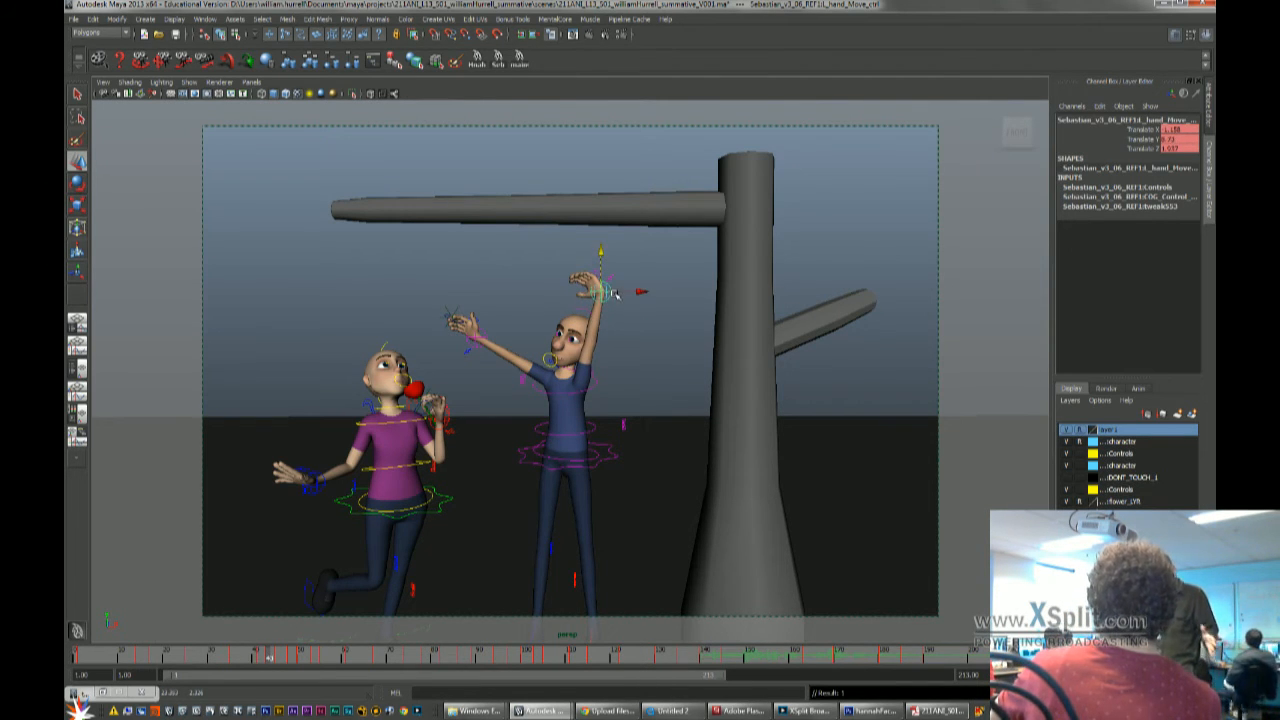
# Rotate the raised left hand so its fingers point upward, reselect its move control and save the scene
pyautogui.press('e')
pyautogui.click(603, 284)
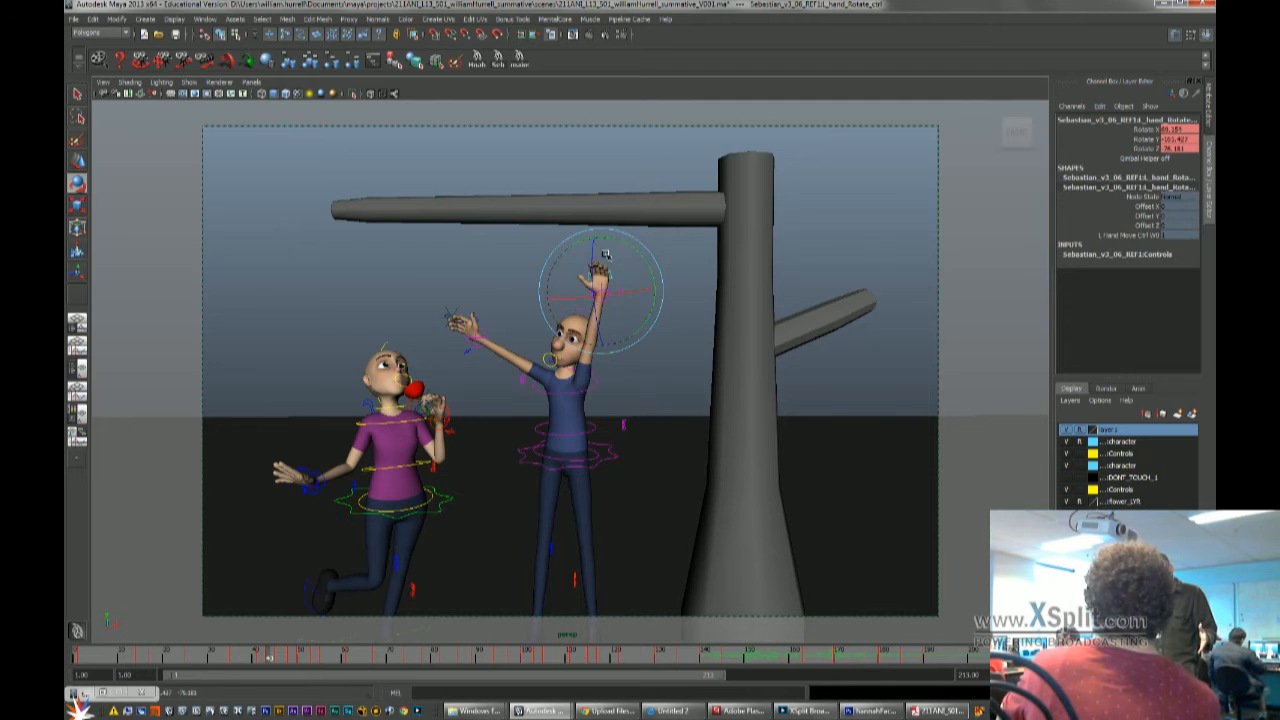
pyautogui.press('q')
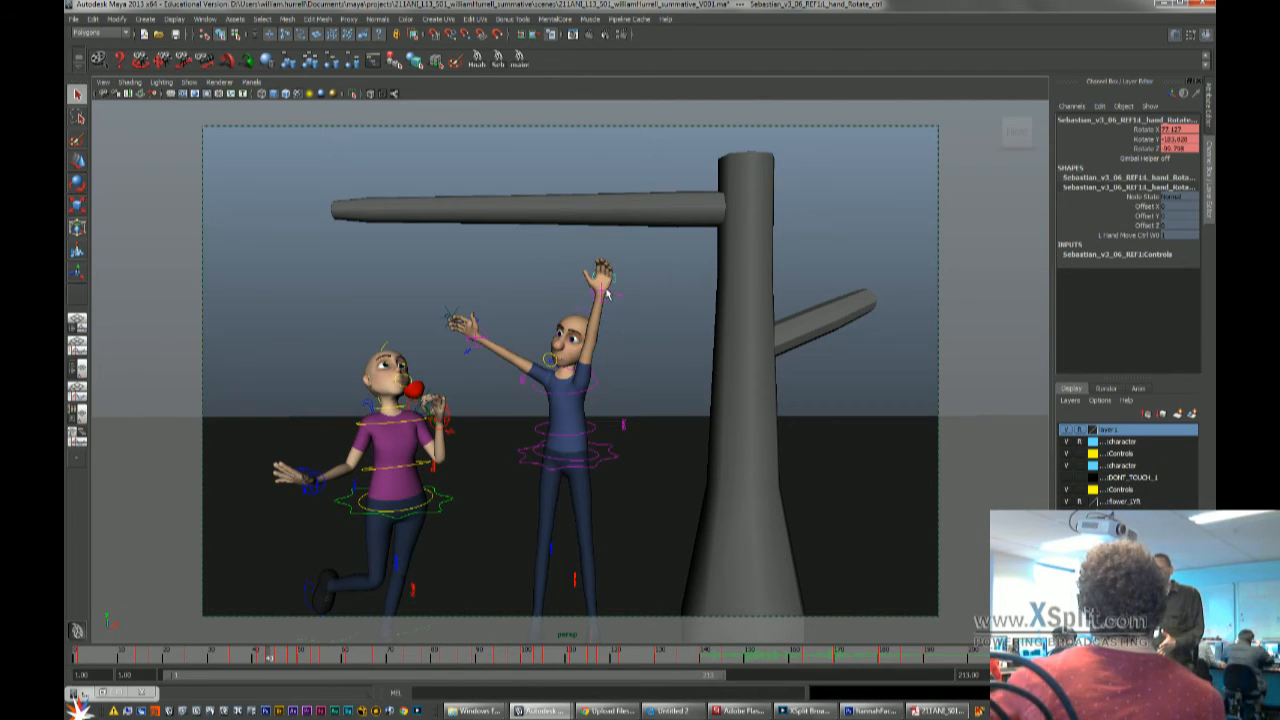
pyautogui.click(605, 292)
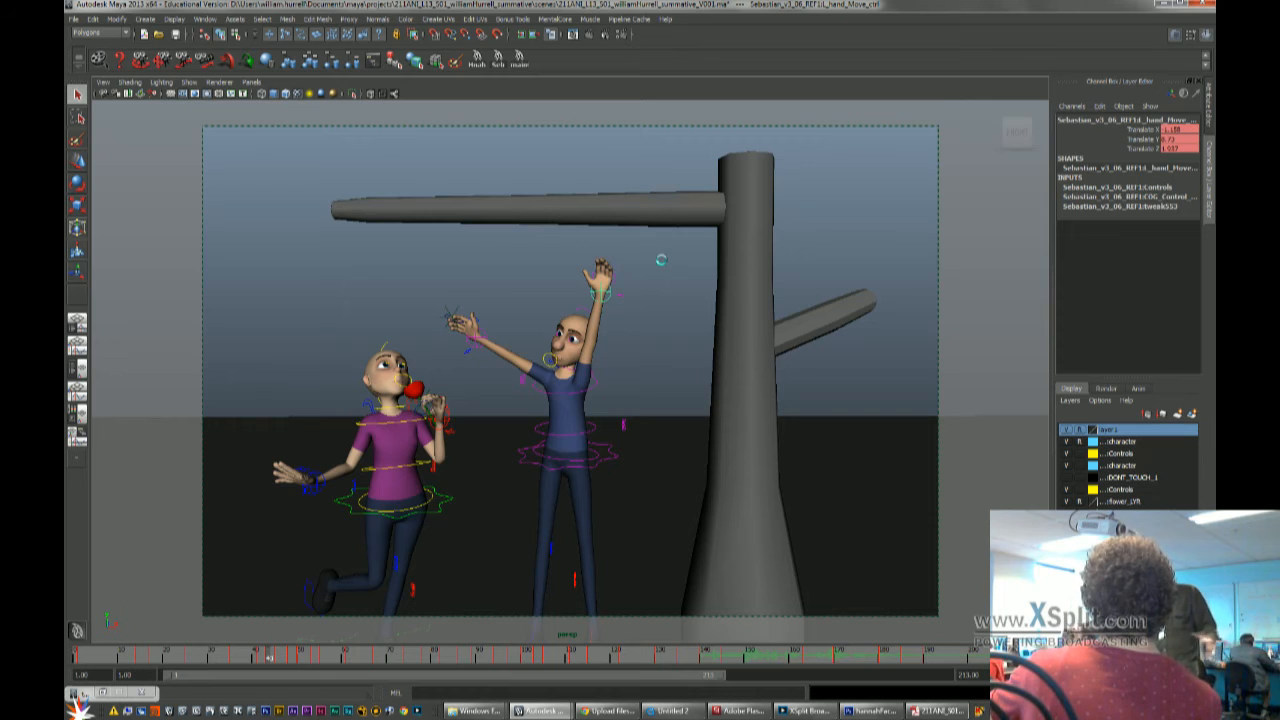
# Compare the raised left hand in the standing reach pose with the neighbouring keyed poses
pyautogui.click(615, 358)
pyautogui.press(',')
pyautogui.press('.')
pyautogui.press(',')
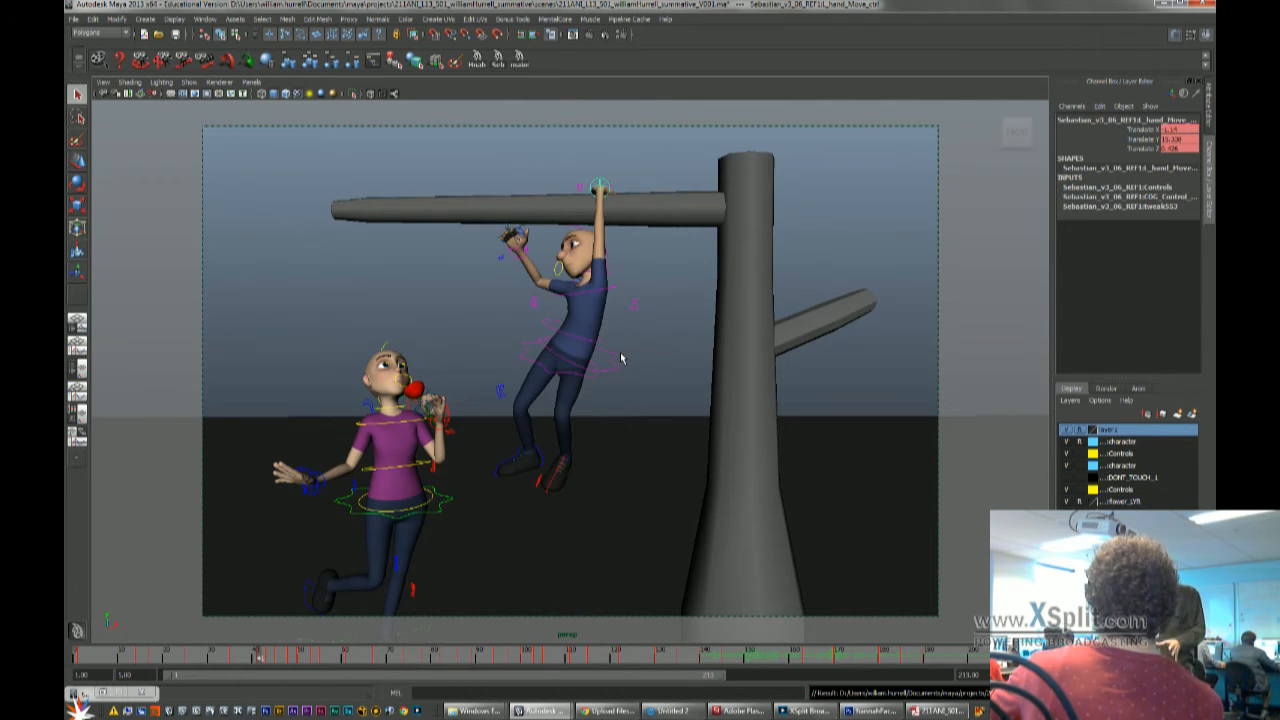
pyautogui.press('.')
pyautogui.press('.')
pyautogui.press('.')
pyautogui.press(',')
pyautogui.press(',')
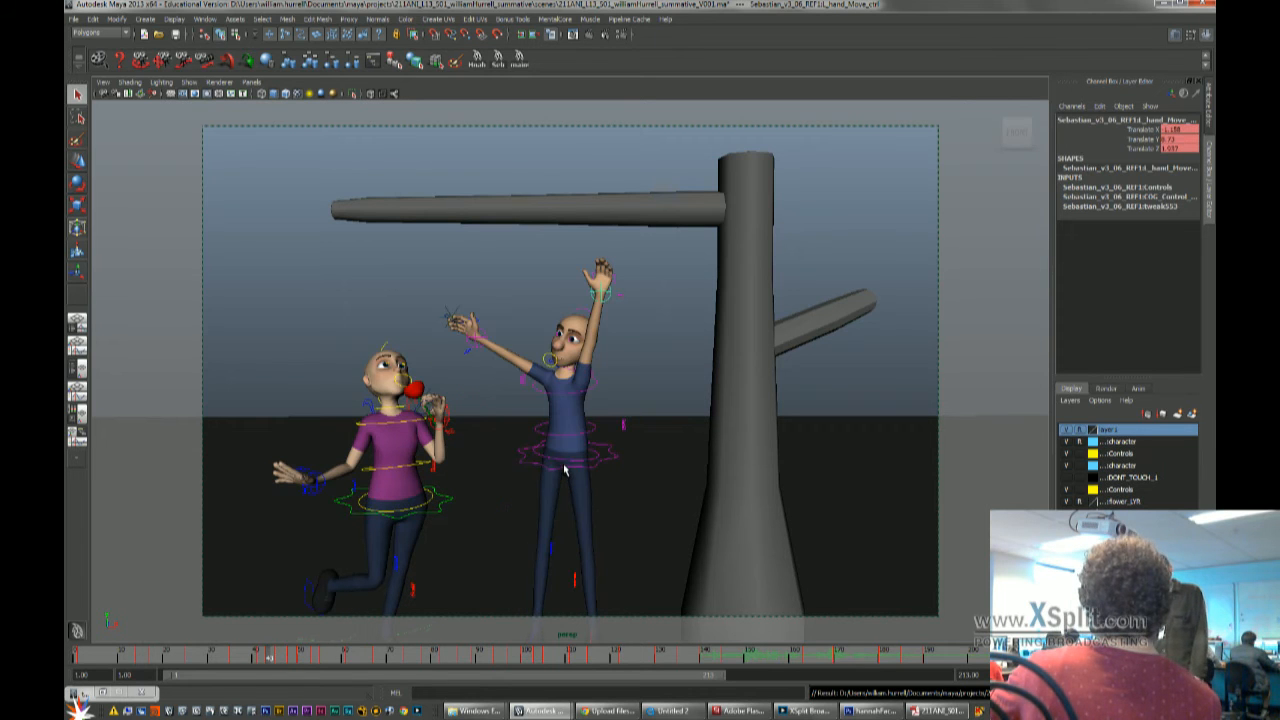
# Reposition and key the left hand move control in the pose following the standing reach, comparing it with the adjacent pose
pyautogui.press('.')
pyautogui.press('w')
pyautogui.moveTo(546, 462); pyautogui.dragTo(580, 470)
pyautogui.press('s')
pyautogui.press('.')
pyautogui.press(',')
pyautogui.moveTo(576, 471); pyautogui.dragTo(491, 463)
# Adjust and key the left hand's rotation in the same pose, reselect its move control and save the scene
pyautogui.press('q')
pyautogui.click(517, 463)
pyautogui.press('e')
pyautogui.press('s')
pyautogui.press('q')
pyautogui.click(522, 470)
pyautogui.hotkey('ctrl', 's')
# Step through the keyed poses from the upright hang to the crouched landing to examine the left hand's path
pyautogui.click(603, 368)
pyautogui.press(',')
pyautogui.press(',')
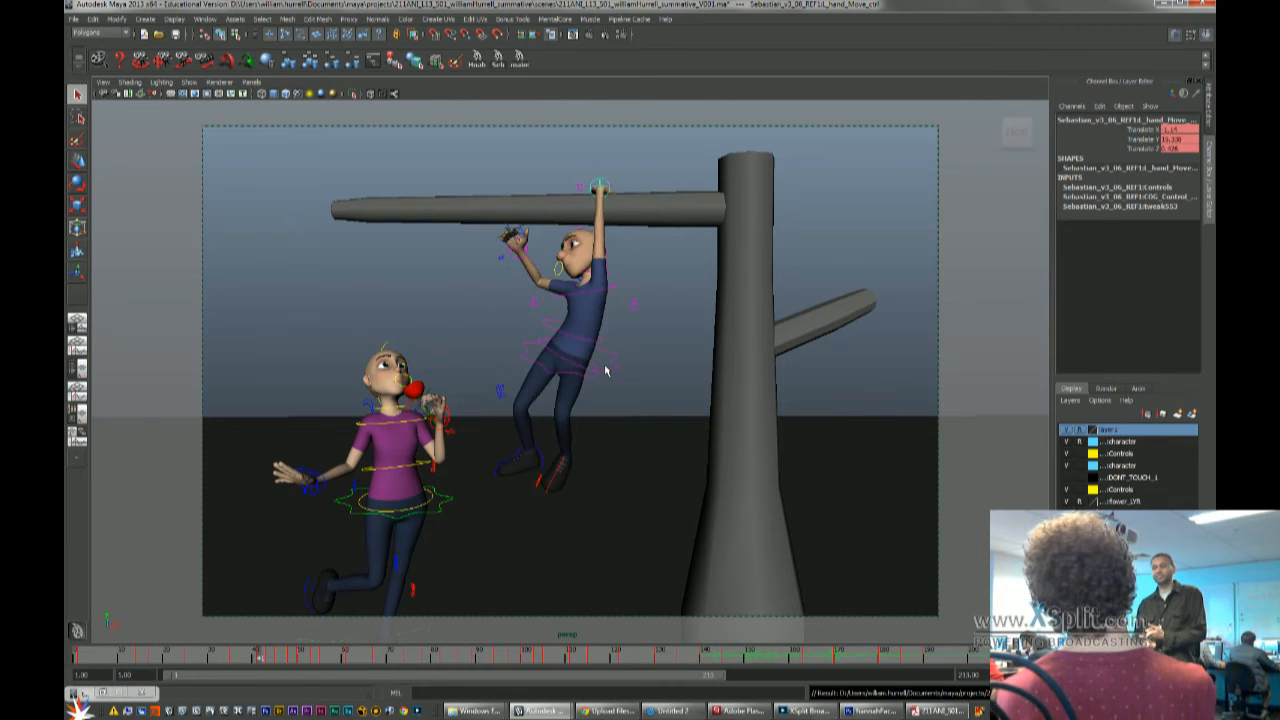
pyautogui.press('.')
pyautogui.press('.')
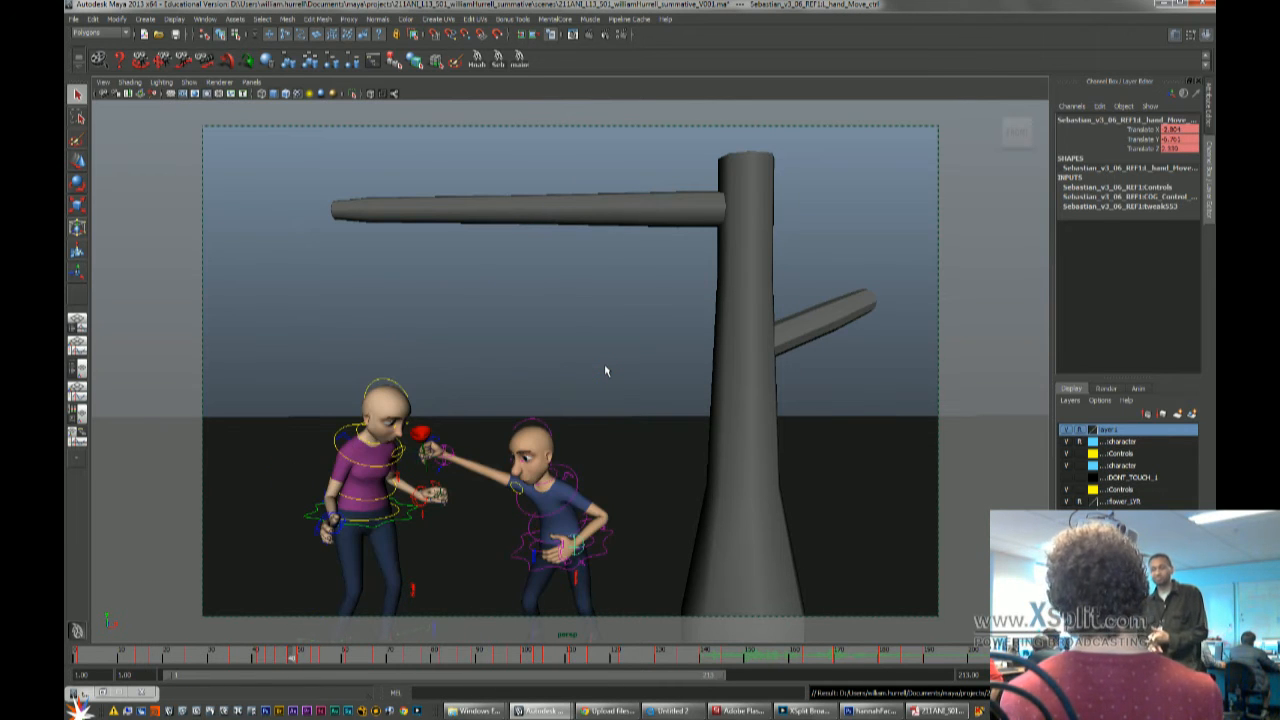
pyautogui.press('.')
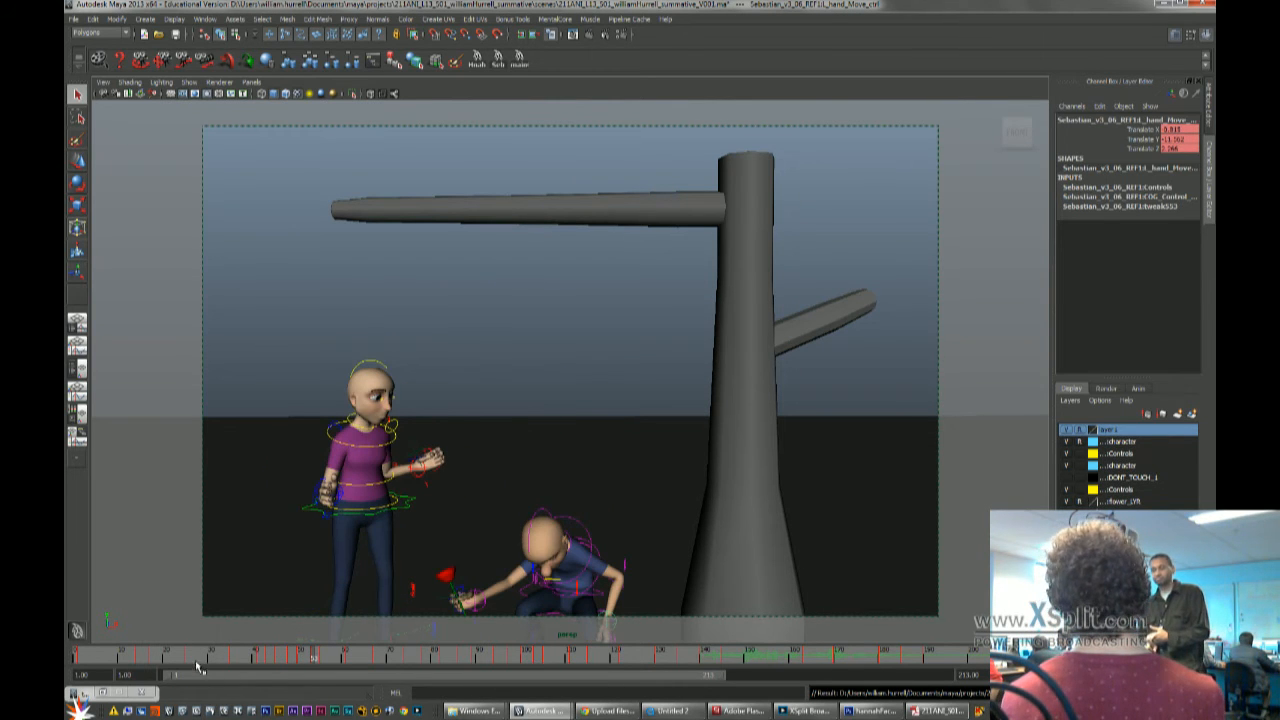
# Play the branch drop repeatedly in the perspective view from several starting frames to judge the motion
pyautogui.click(194, 656)
pyautogui.hotkey('alt', 'v')
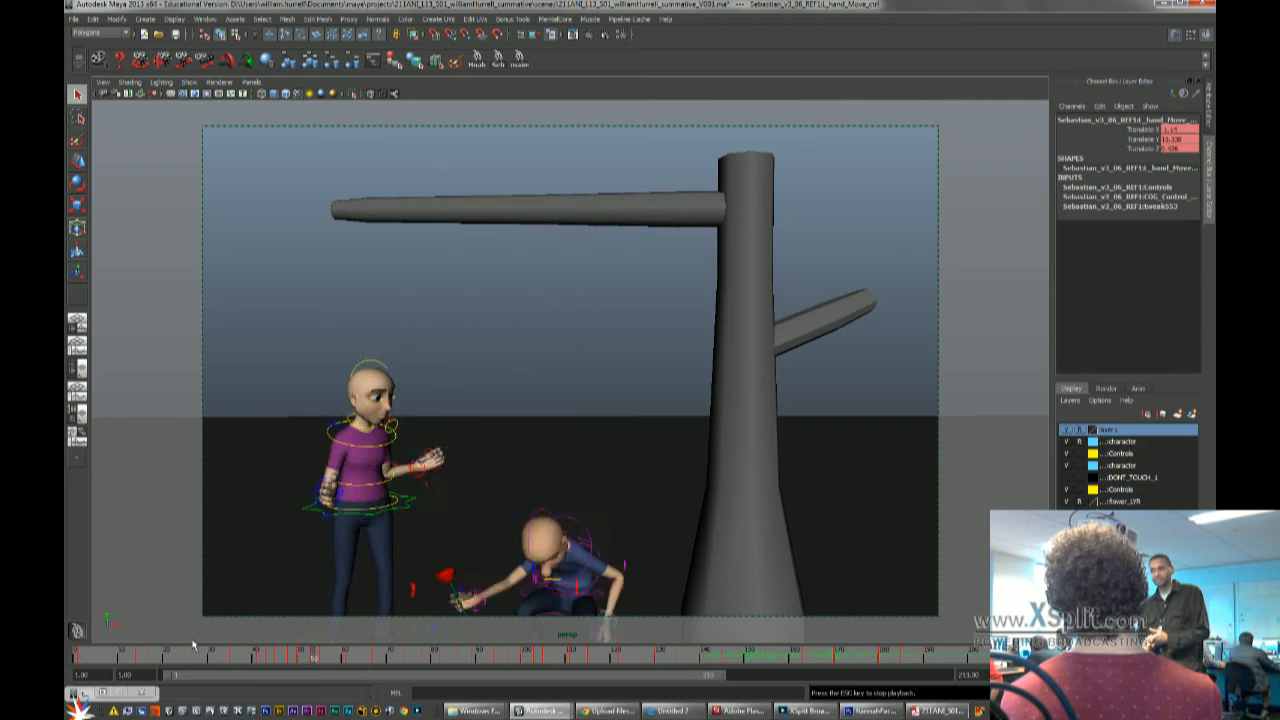
pyautogui.hotkey('alt', 'v')
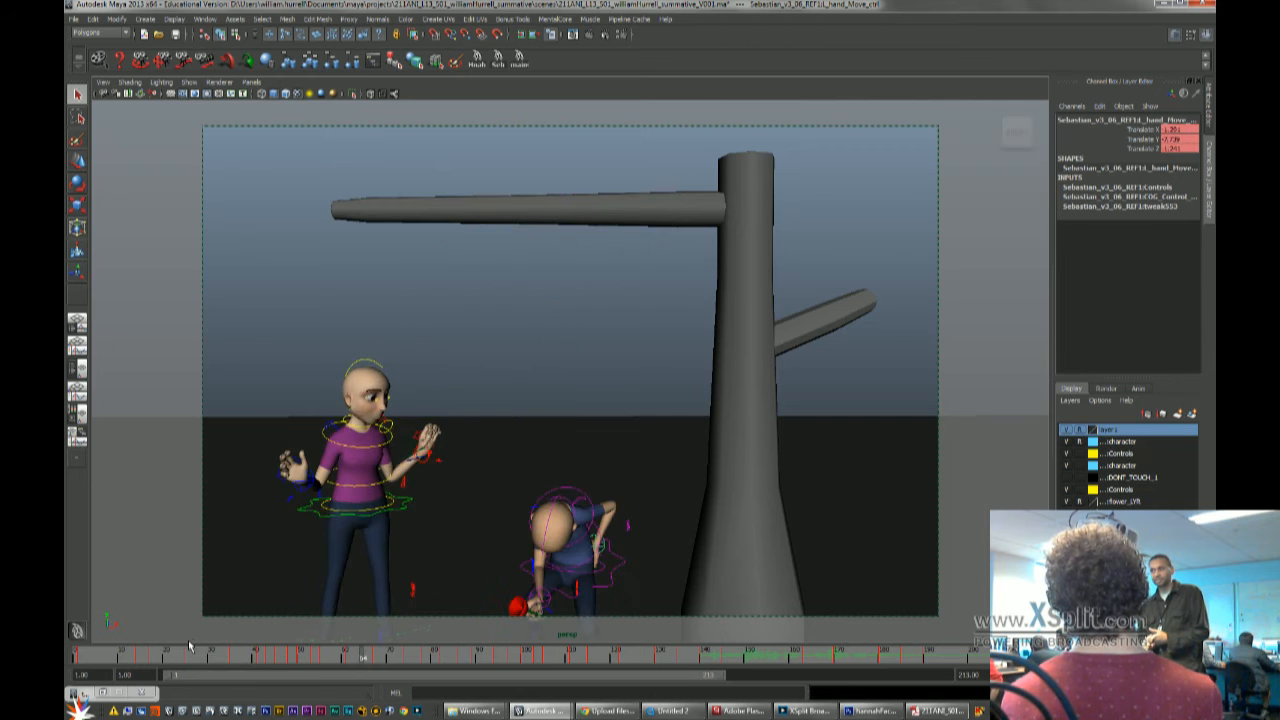
pyautogui.click(185, 660)
pyautogui.hotkey('alt', 'v')
pyautogui.hotkey('alt', 'v')
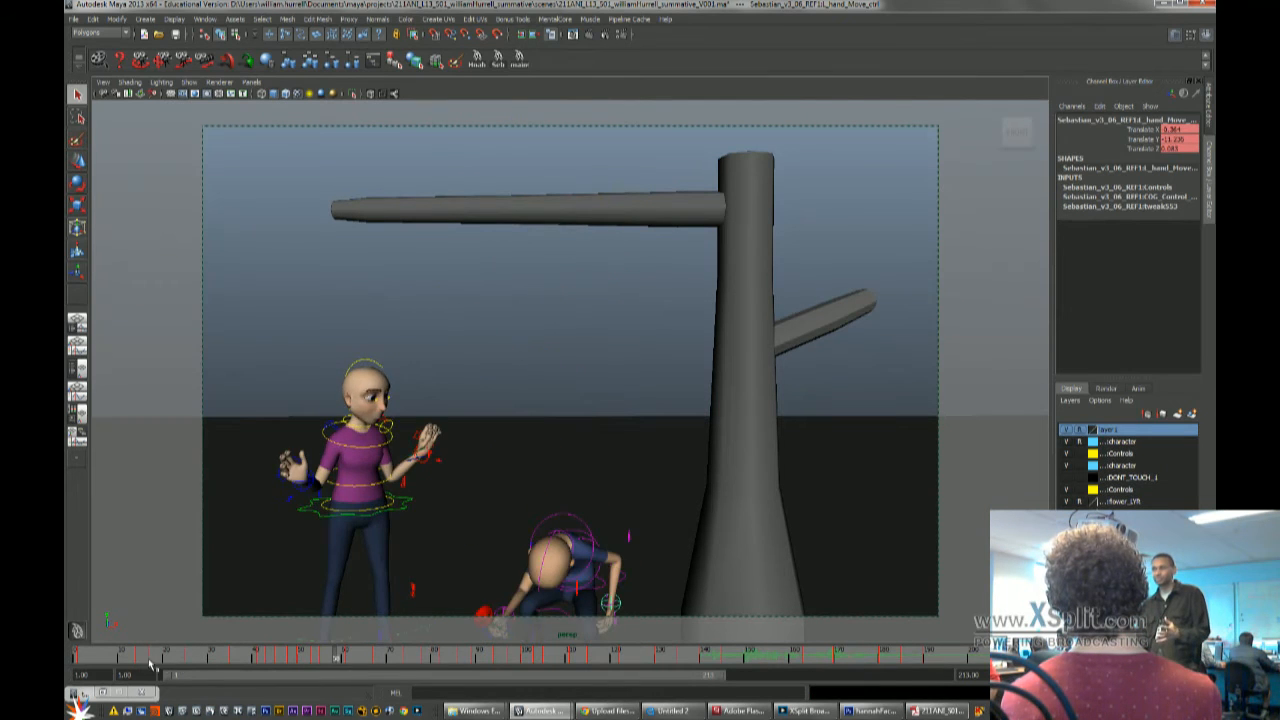
pyautogui.click(151, 660)
pyautogui.hotkey('alt', 'v')
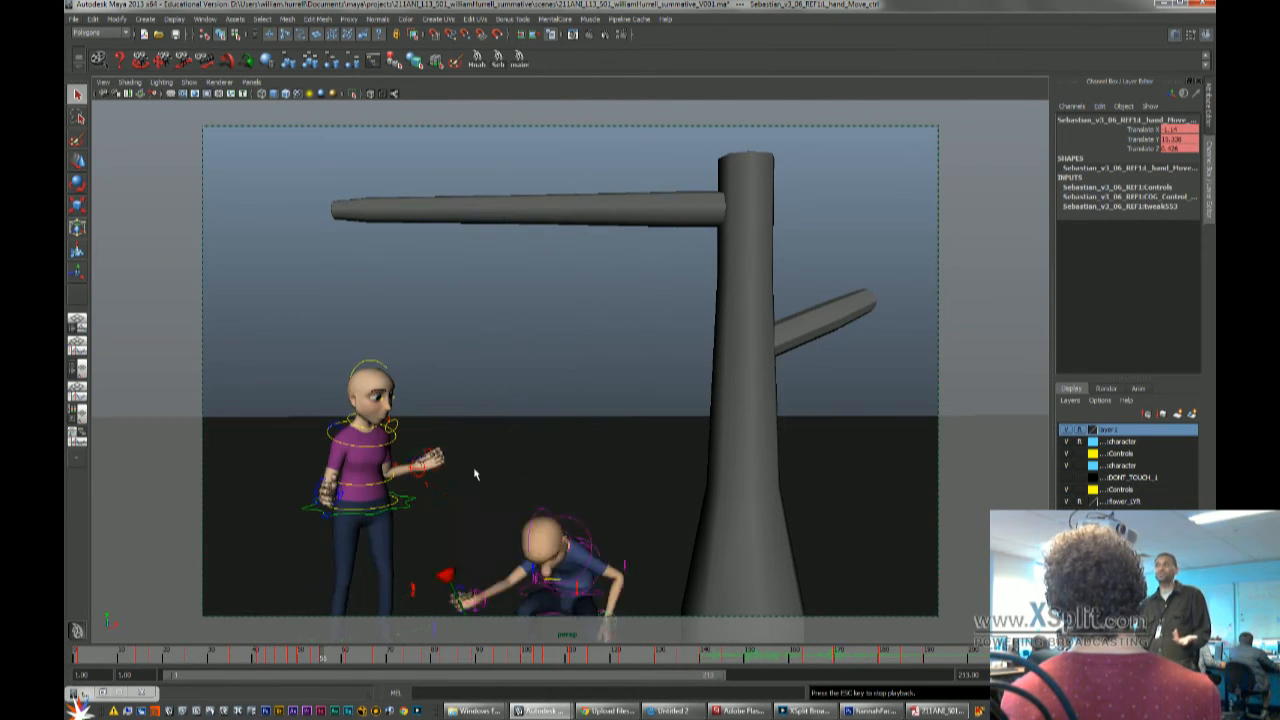
pyautogui.hotkey('alt', 'v')
pyautogui.click(121, 654)
pyautogui.hotkey('alt', 'v')
pyautogui.hotkey('alt', 'v')
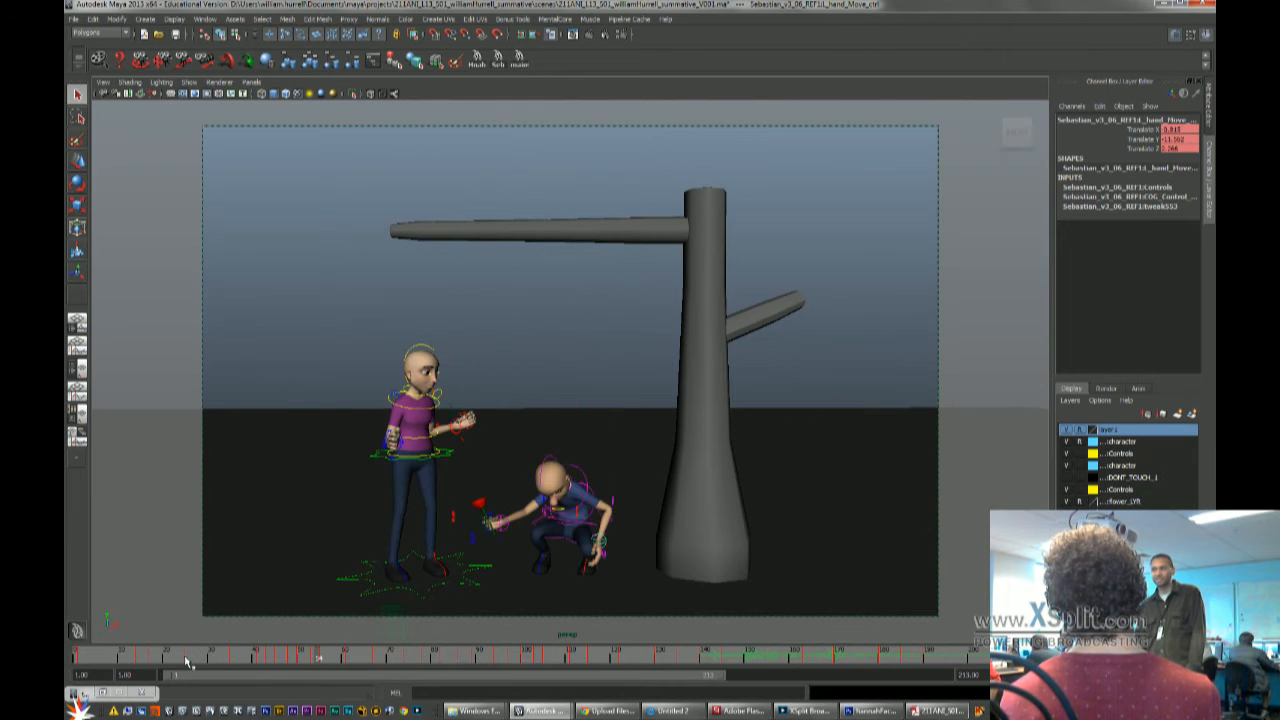
# Switch to the shot camera and replay the branch drop to check the landing
pyautogui.click(545, 93)
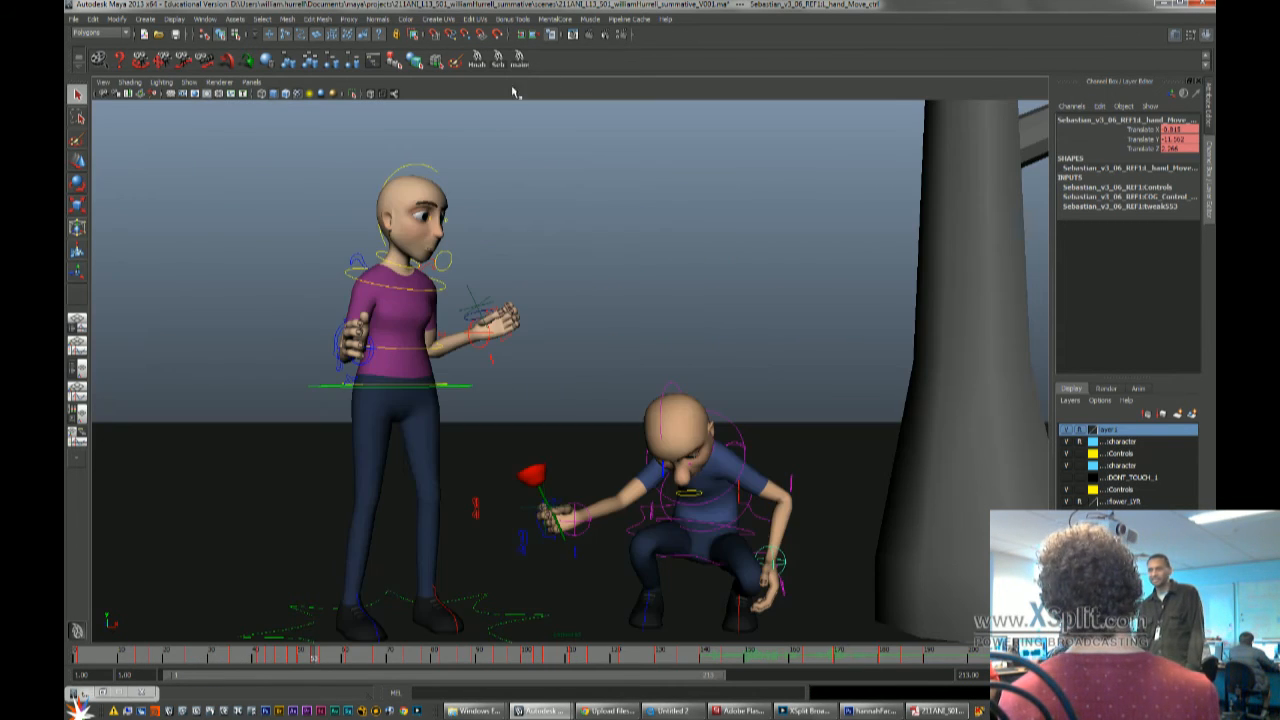
pyautogui.click(193, 657)
pyautogui.hotkey('alt', 'v')
pyautogui.hotkey('alt', 'v')
pyautogui.click(193, 657)
pyautogui.hotkey('alt', 'v')
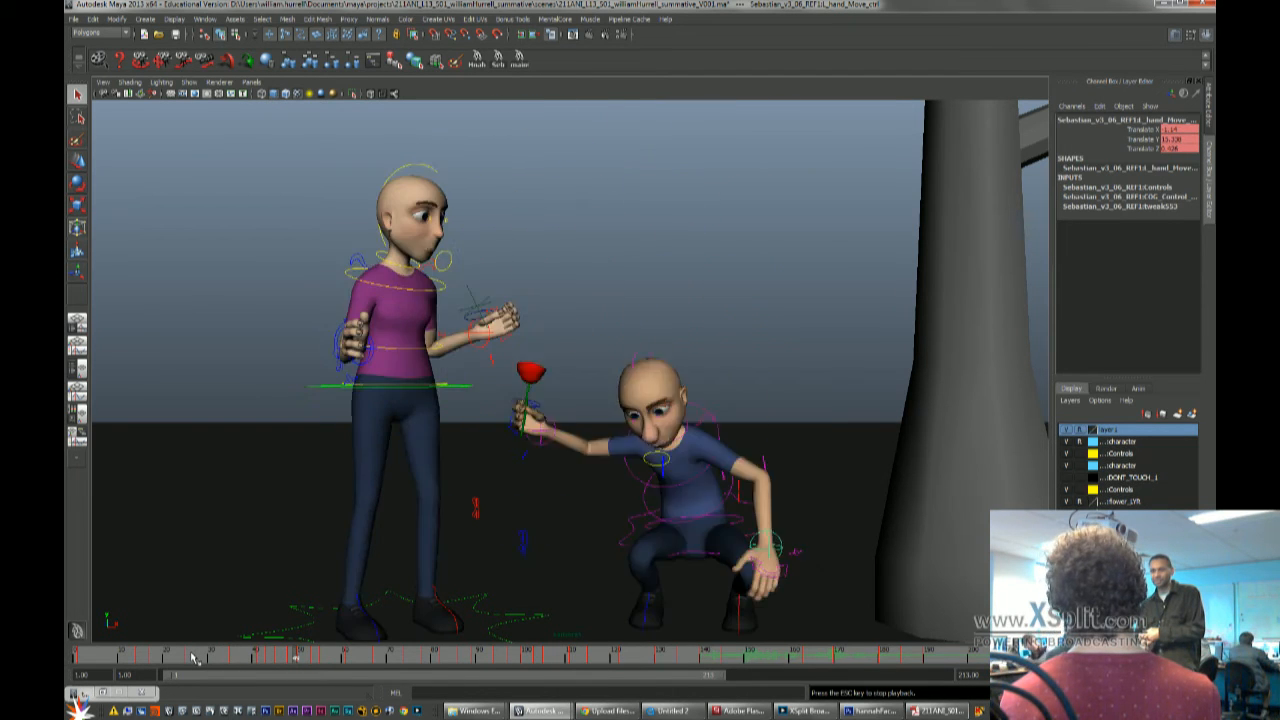
# Replay the branch drop in the shot camera from an earlier frame, stopping between runs to examine the landing
pyautogui.click(193, 657)
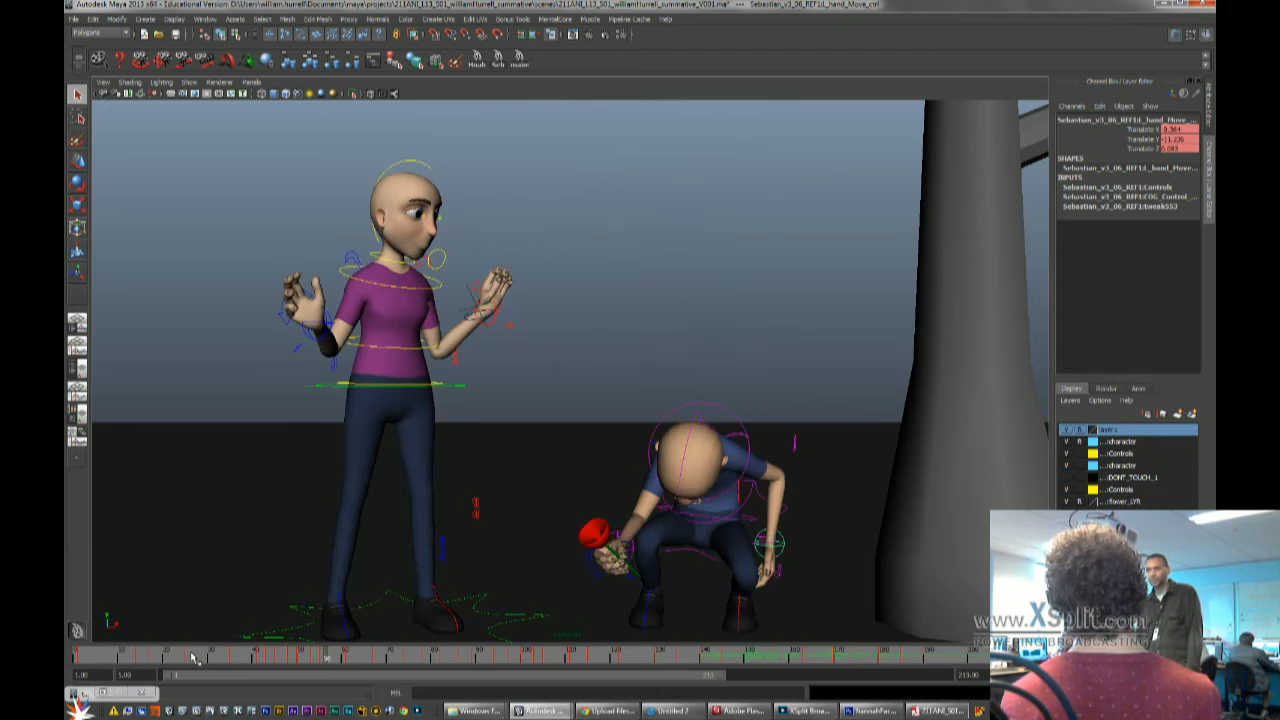
pyautogui.press('Escape')
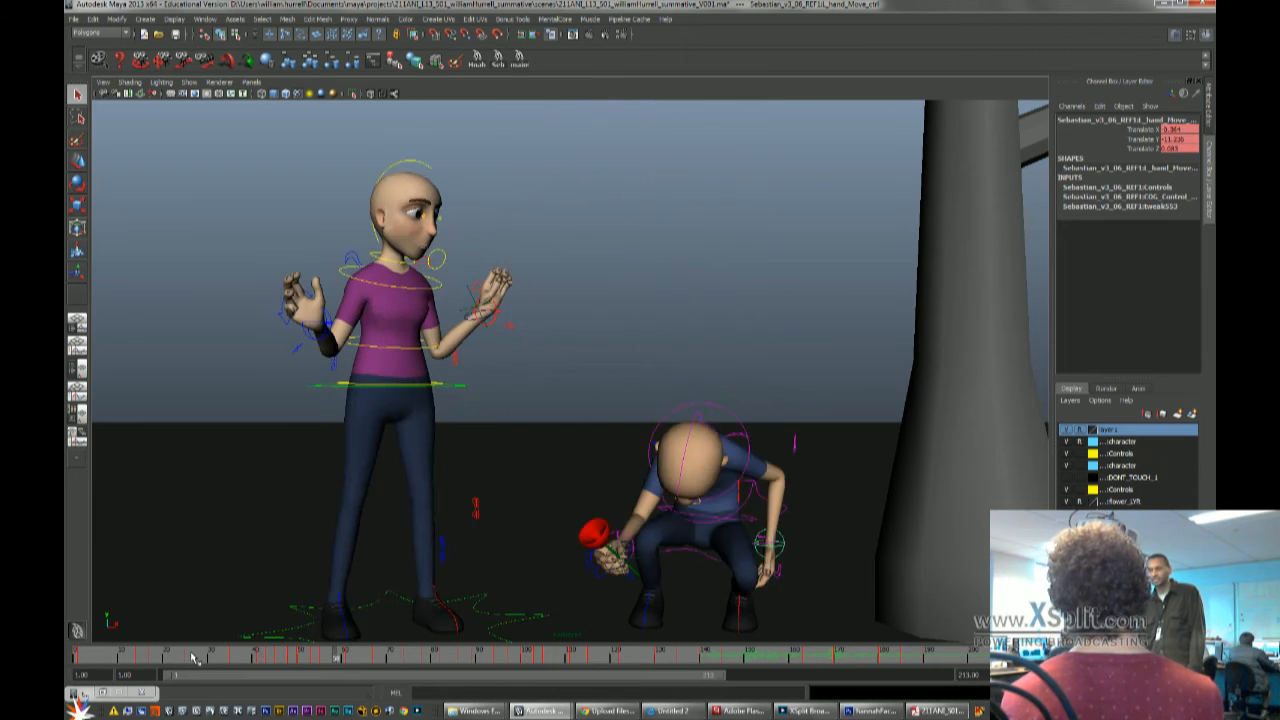
pyautogui.click(203, 659)
pyautogui.hotkey('alt', 'v')
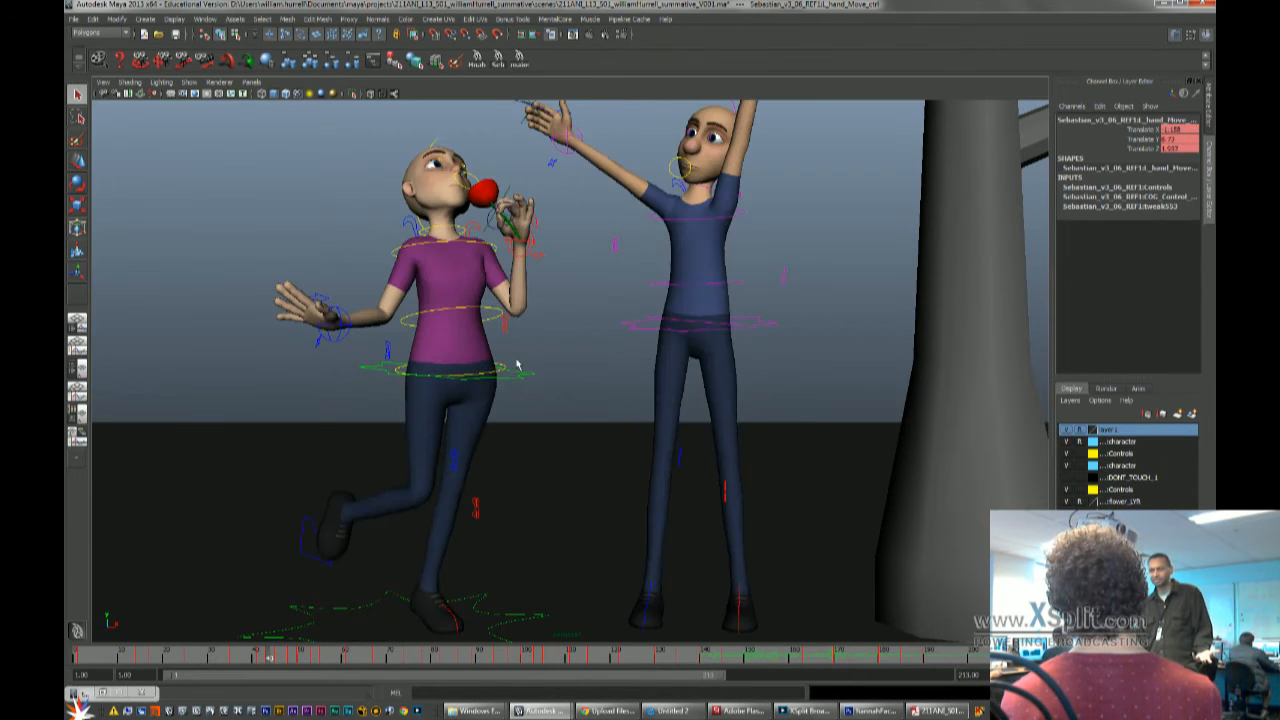
# Raise the blue-shirted character's right hand in the arms-up pose and compare it with the neighbouring keyed poses
pyautogui.click(577, 133)
pyautogui.press('w')
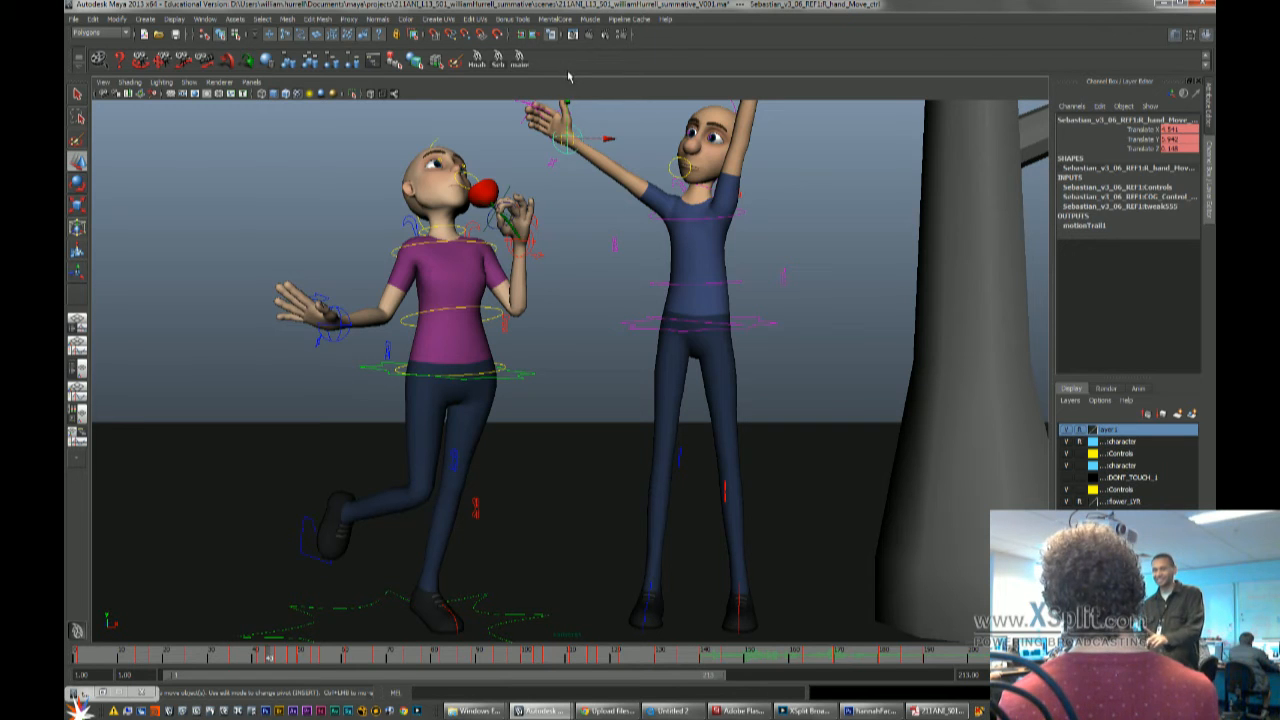
pyautogui.hotkey('ctrl', 'z')
pyautogui.click(574, 132)
pyautogui.moveTo(570, 102); pyautogui.dragTo(570, 68)
pyautogui.press('.')
pyautogui.press(',')
pyautogui.press('.')
pyautogui.press('.')
pyautogui.press(',')
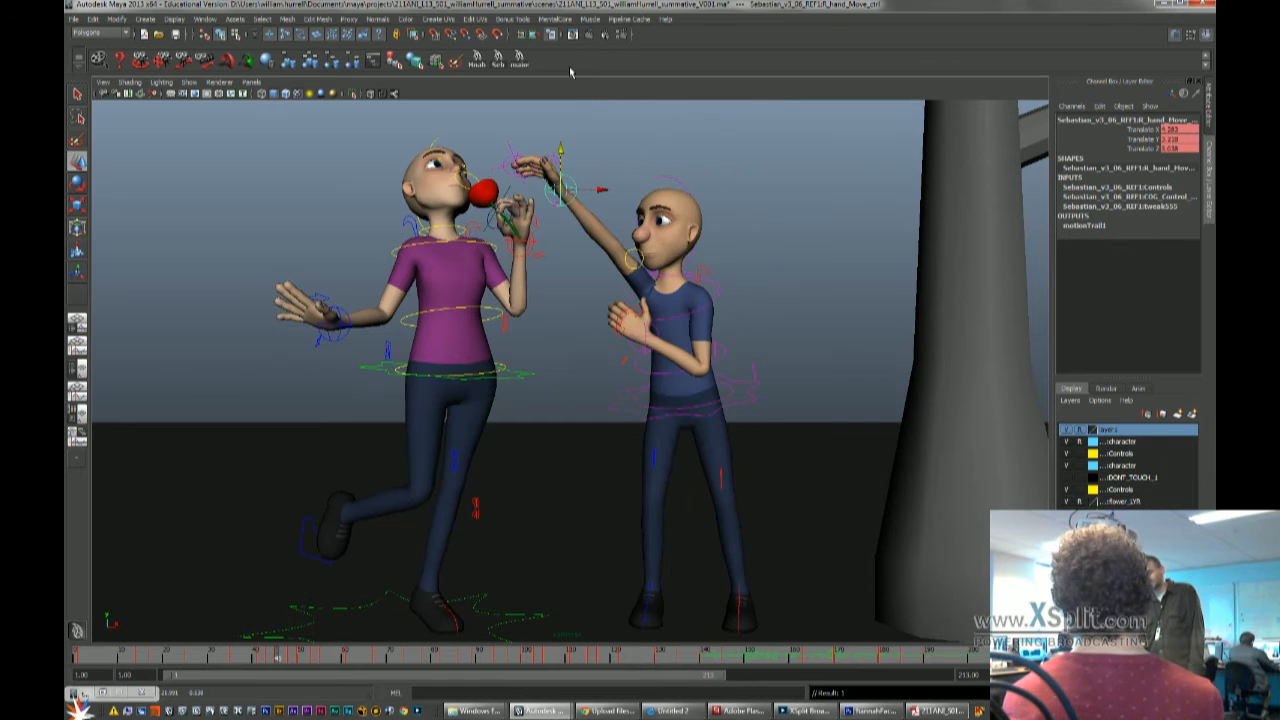
pyautogui.press('.')
pyautogui.press(',')
# In the following standing pose, lower the right hand towards the rose, refining its position in the perspective view
pyautogui.moveTo(561, 148); pyautogui.dragTo(576, 217)
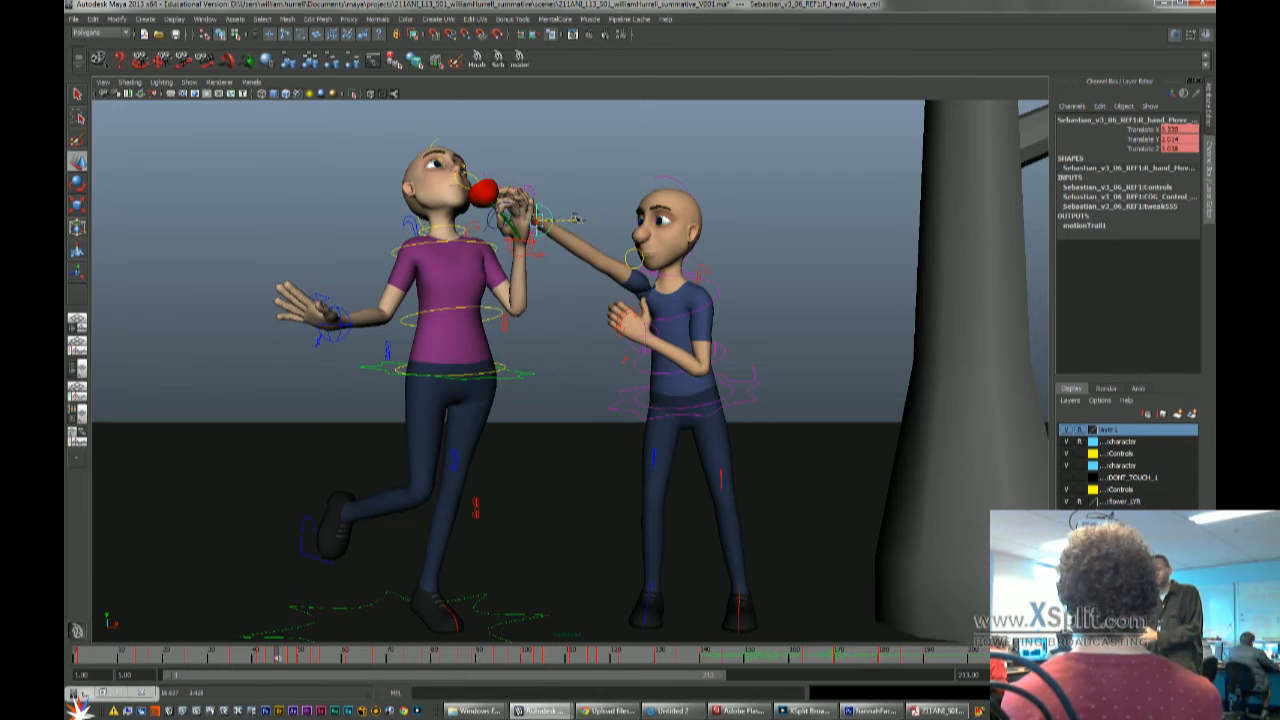
pyautogui.press('space')
pyautogui.moveTo(554, 310); pyautogui.dragTo(523, 291)
pyautogui.moveTo(475, 413); pyautogui.dragTo(474, 369)
pyautogui.keyDown('alt'); pyautogui.moveTo(474, 369); pyautogui.dragTo(594, 383, button='right'); pyautogui.keyUp('alt')
pyautogui.keyDown('alt'); pyautogui.moveTo(594, 383); pyautogui.dragTo(572, 400); pyautogui.keyUp('alt')
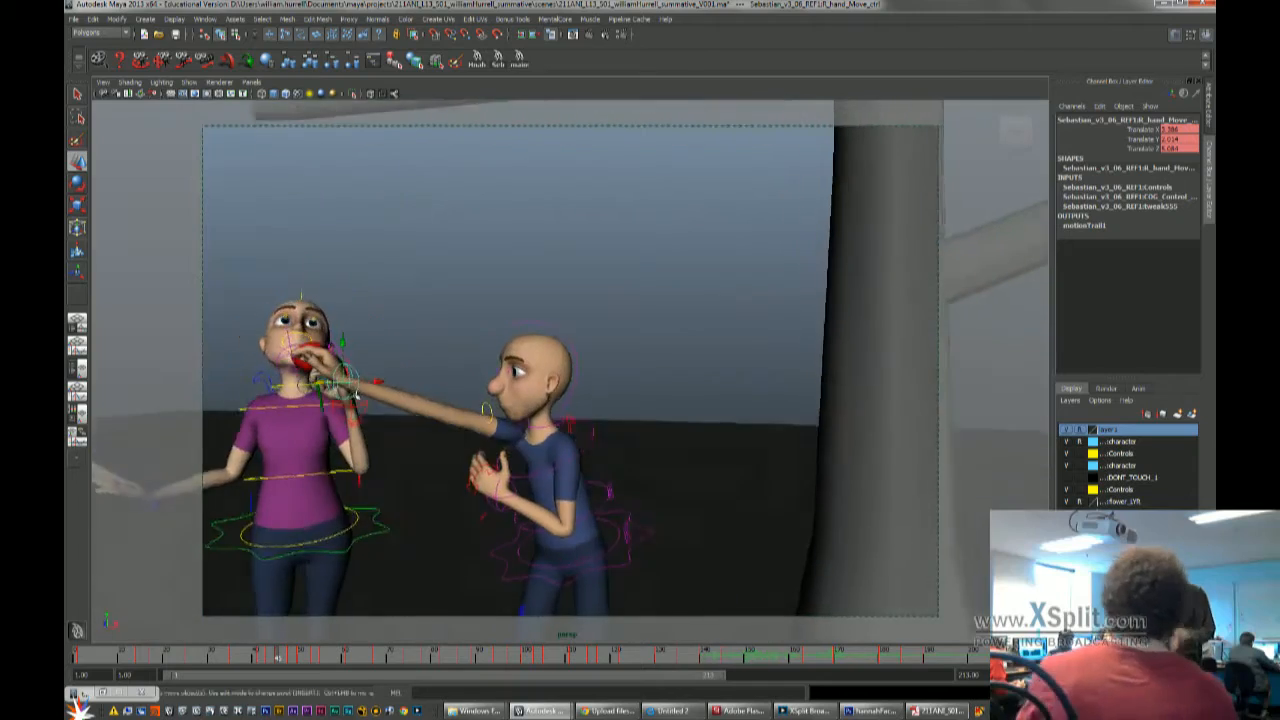
pyautogui.keyDown('alt'); pyautogui.moveTo(368, 398); pyautogui.dragTo(387, 383, button='middle'); pyautogui.keyUp('alt')
pyautogui.moveTo(387, 383)
pyautogui.keyDown('alt'); pyautogui.mouseDown()
pyautogui.moveTo(419, 404)
pyautogui.moveTo(328, 477)
pyautogui.moveTo(304, 434)
pyautogui.moveTo(400, 385)
pyautogui.mouseUp(); pyautogui.keyUp('alt')
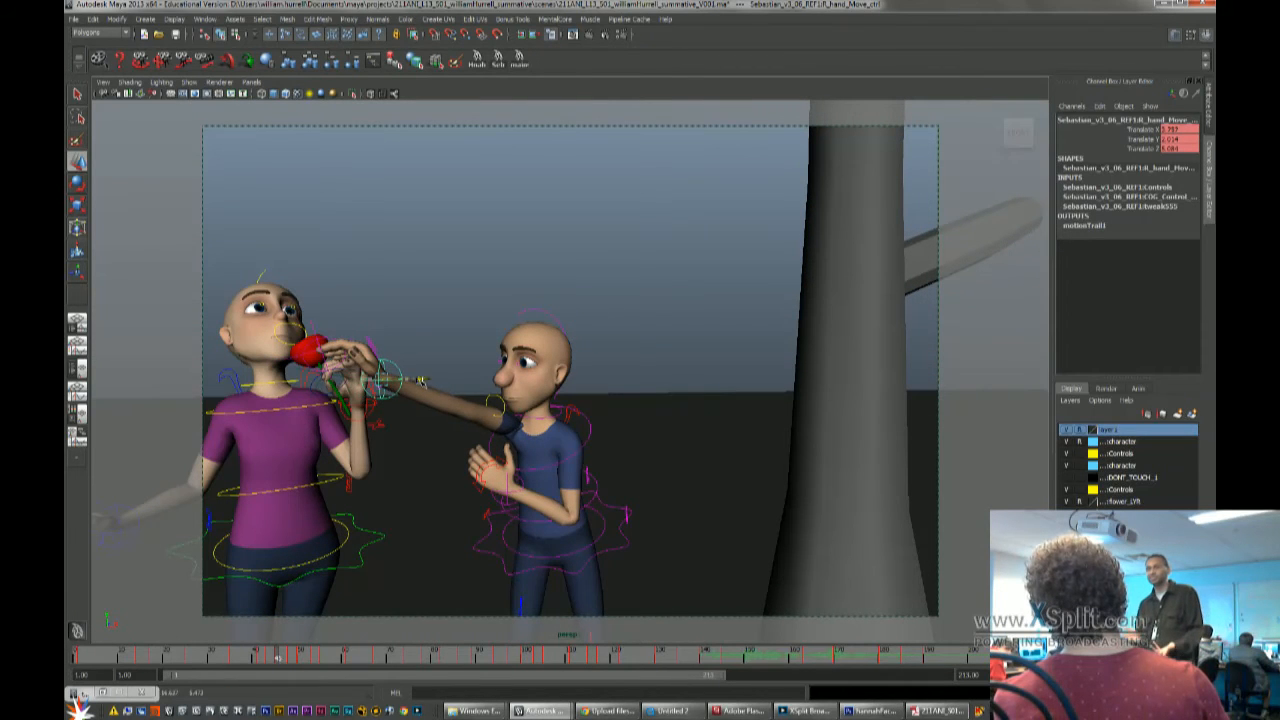
# Rotate the right hand and shift it beside the other character's rose hand, checking the placement from above
pyautogui.click(390, 360)
pyautogui.press('e')
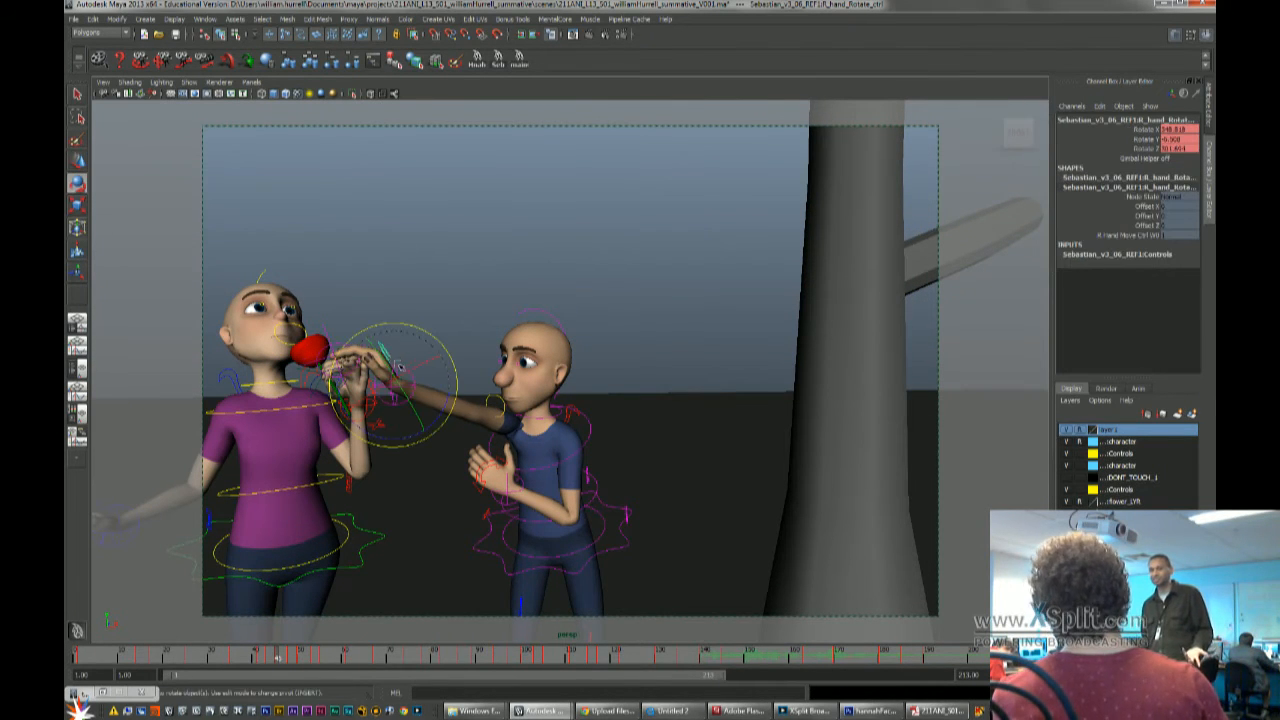
pyautogui.press('w')
pyautogui.click(420, 390)
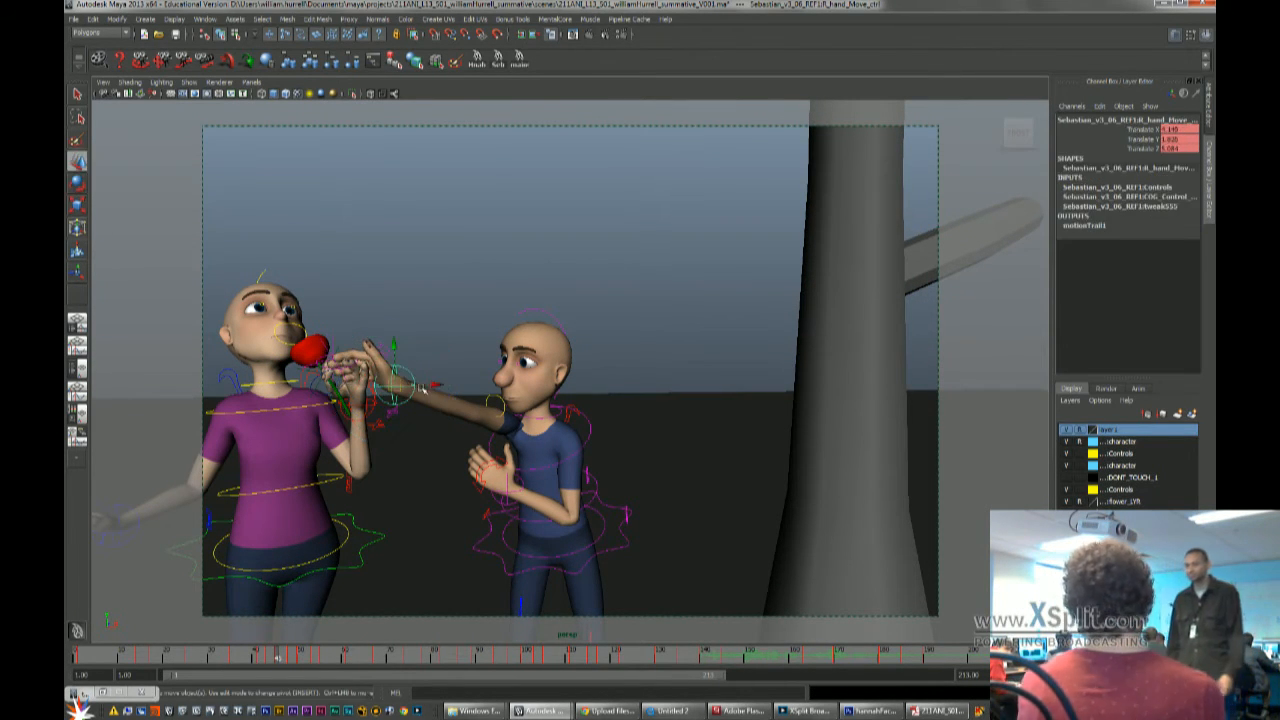
pyautogui.keyDown('alt'); pyautogui.moveTo(403, 362); pyautogui.dragTo(388, 422); pyautogui.keyUp('alt')
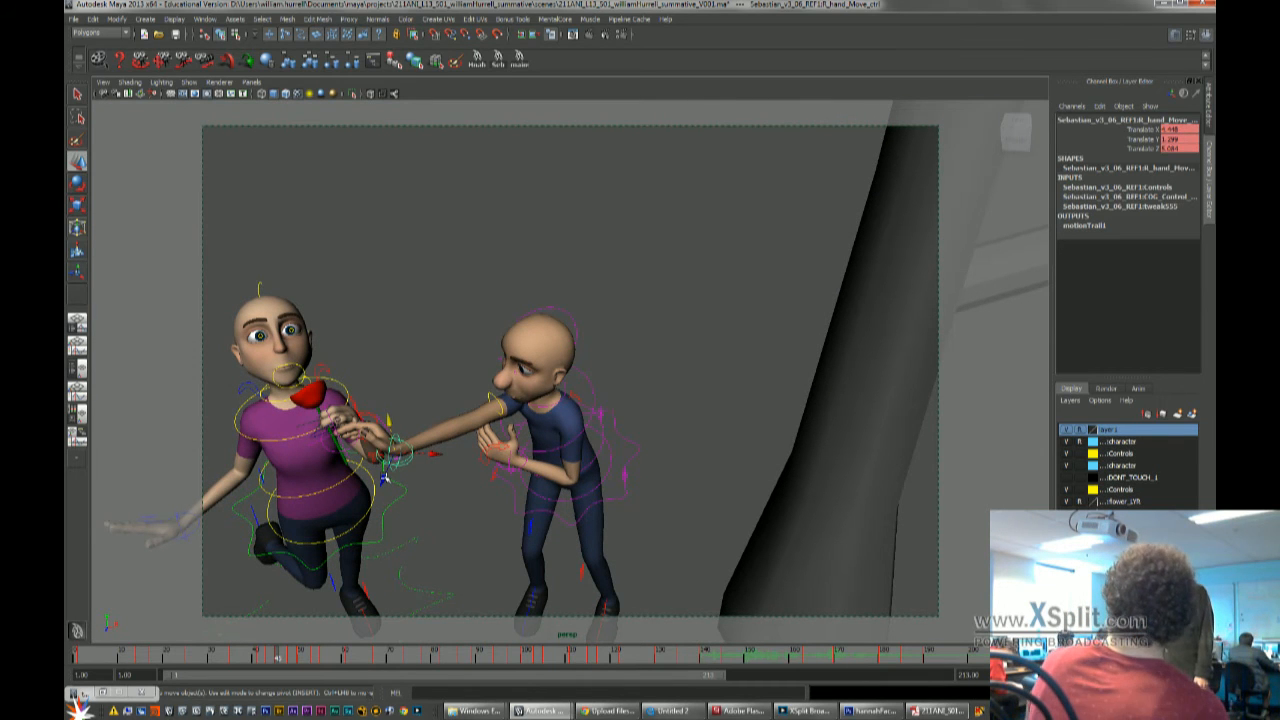
pyautogui.keyDown('alt'); pyautogui.moveTo(384, 478); pyautogui.dragTo(400, 390); pyautogui.keyUp('alt')
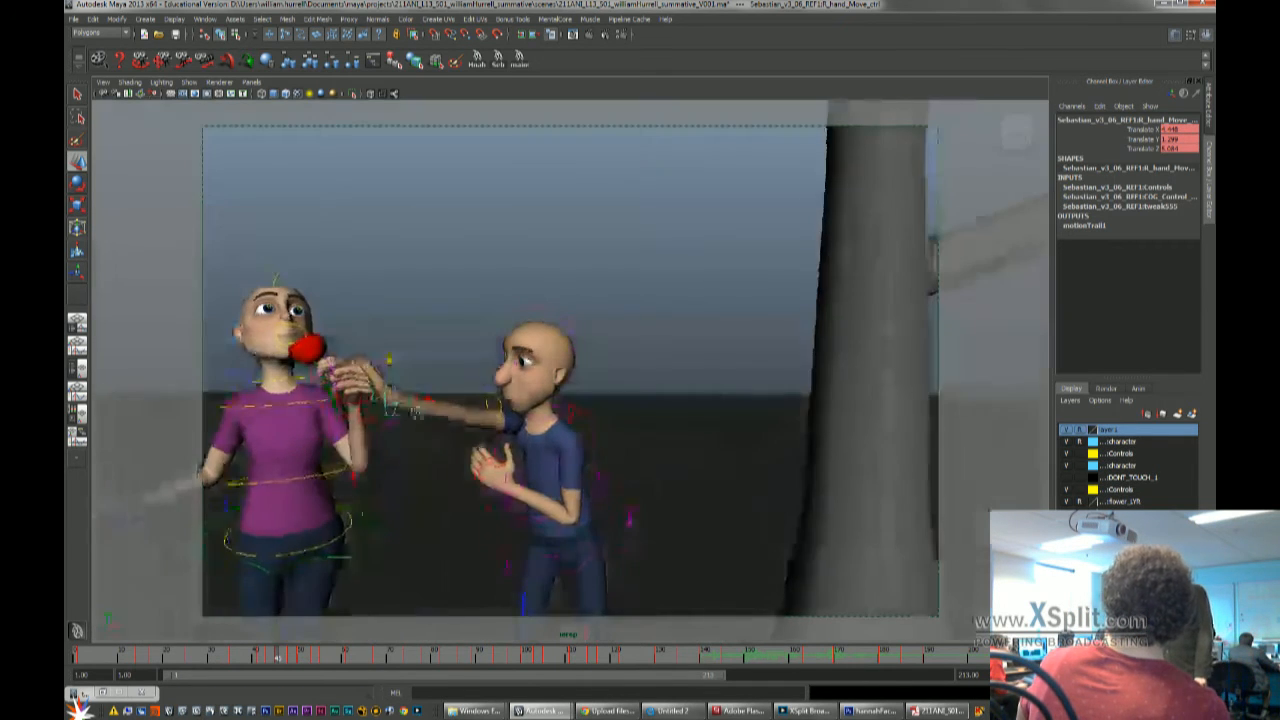
# Rotate the right hand's palm towards the rose and move the hand in to the stem
pyautogui.press('e')
pyautogui.click(410, 387)
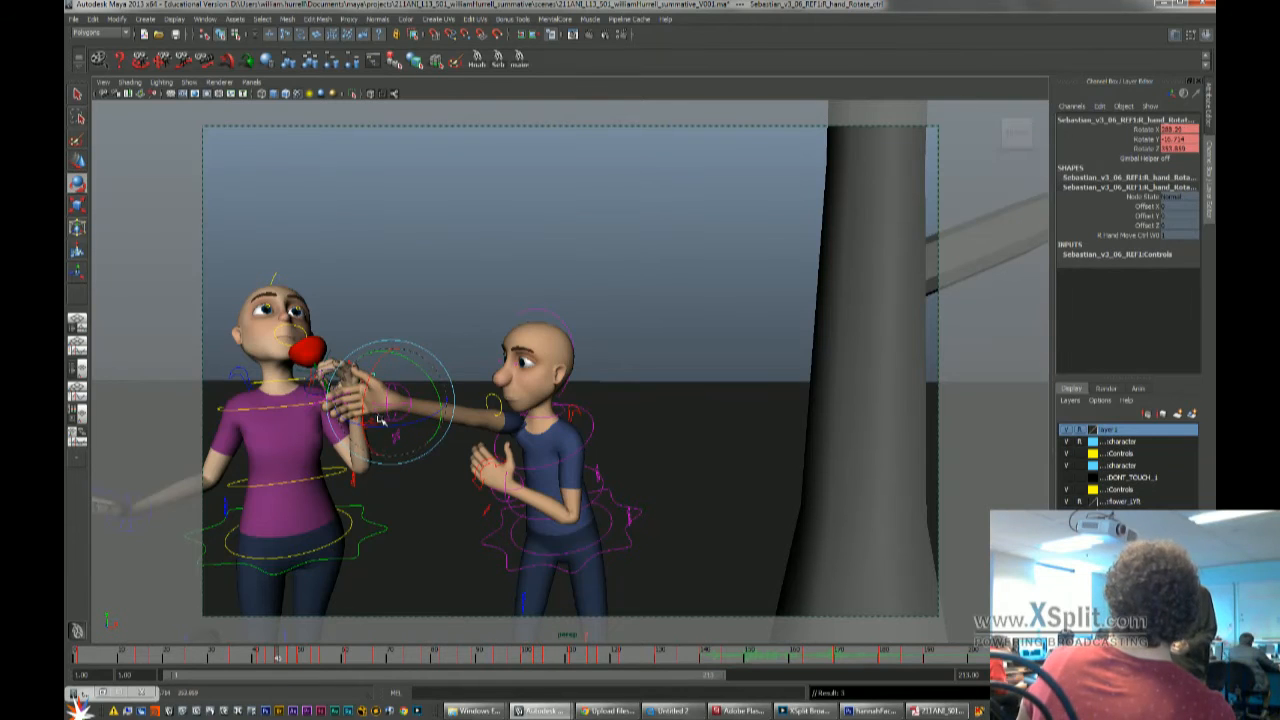
pyautogui.moveTo(365, 405); pyautogui.dragTo(405, 400)
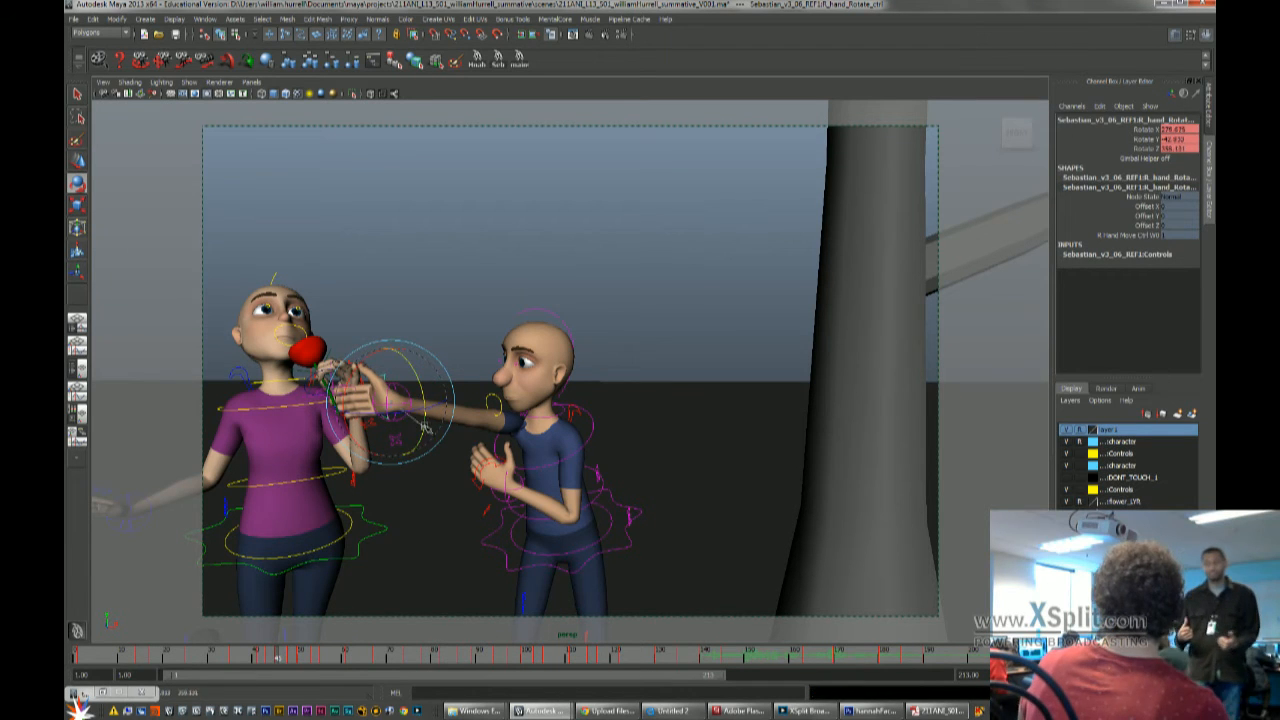
pyautogui.press('w')
pyautogui.click(408, 400)
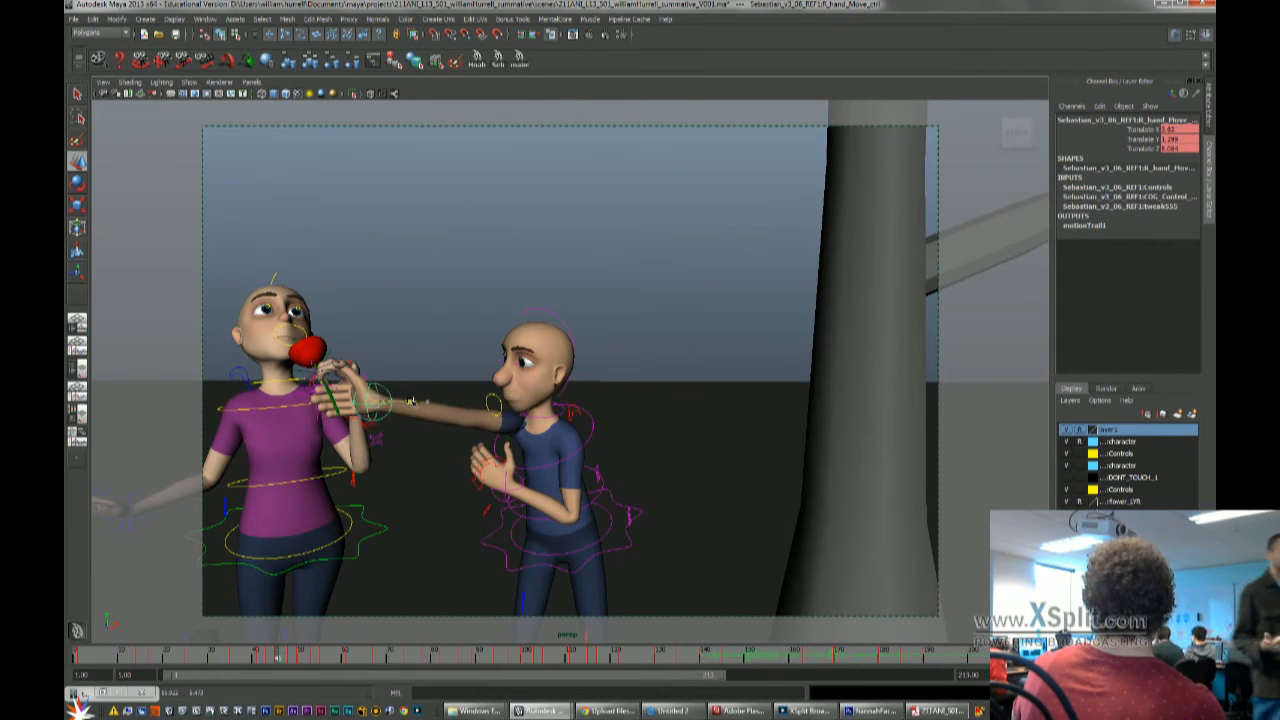
# Set the purple-shirted character's mesh layer to reference so the mesh cannot be picked, and clear the selection
pyautogui.keyDown('alt'); pyautogui.moveTo(410, 401); pyautogui.dragTo(690, 461); pyautogui.keyUp('alt')
pyautogui.press('q')
pyautogui.click(337, 433)
pyautogui.press('e')
pyautogui.click(365, 410)
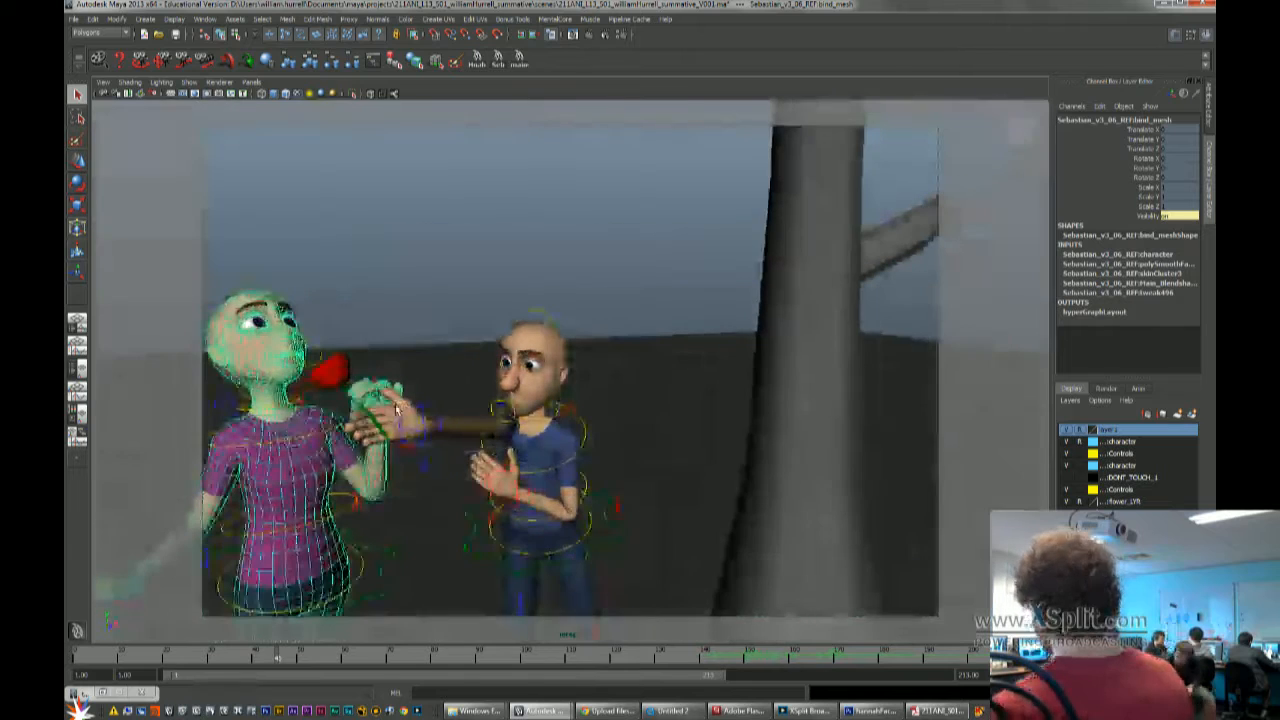
pyautogui.click(1078, 455)
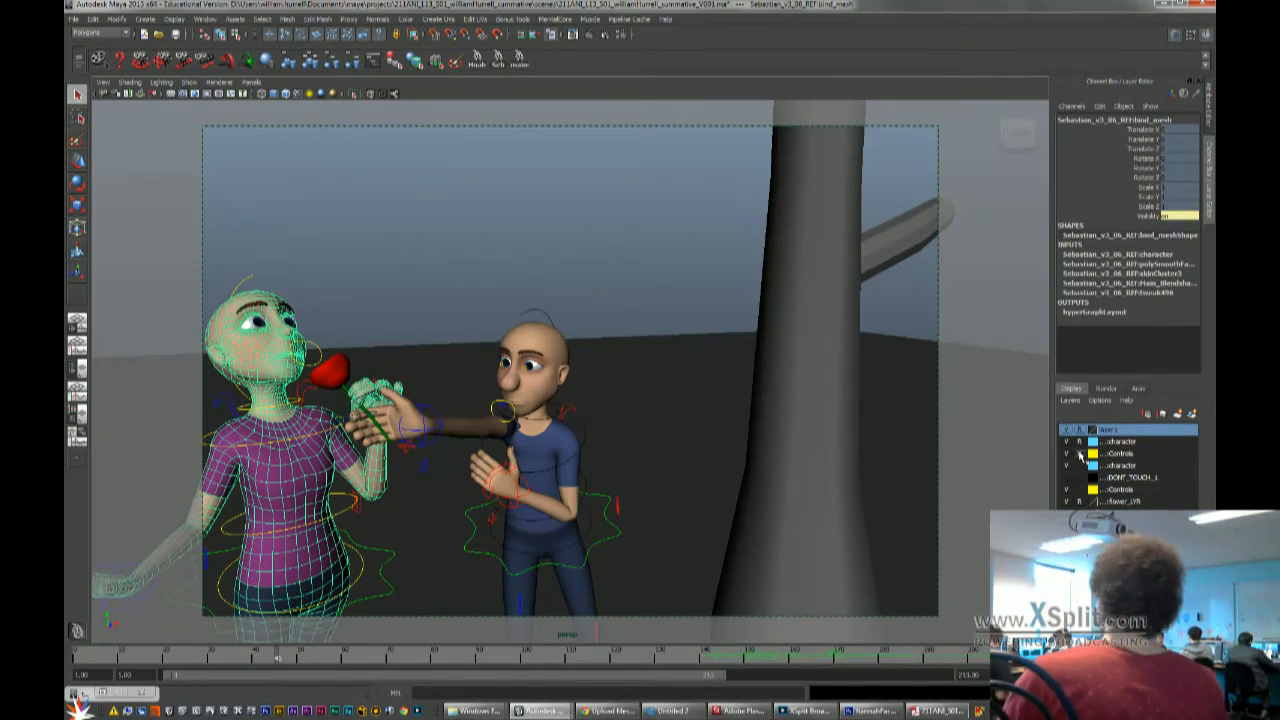
pyautogui.click(1080, 455)
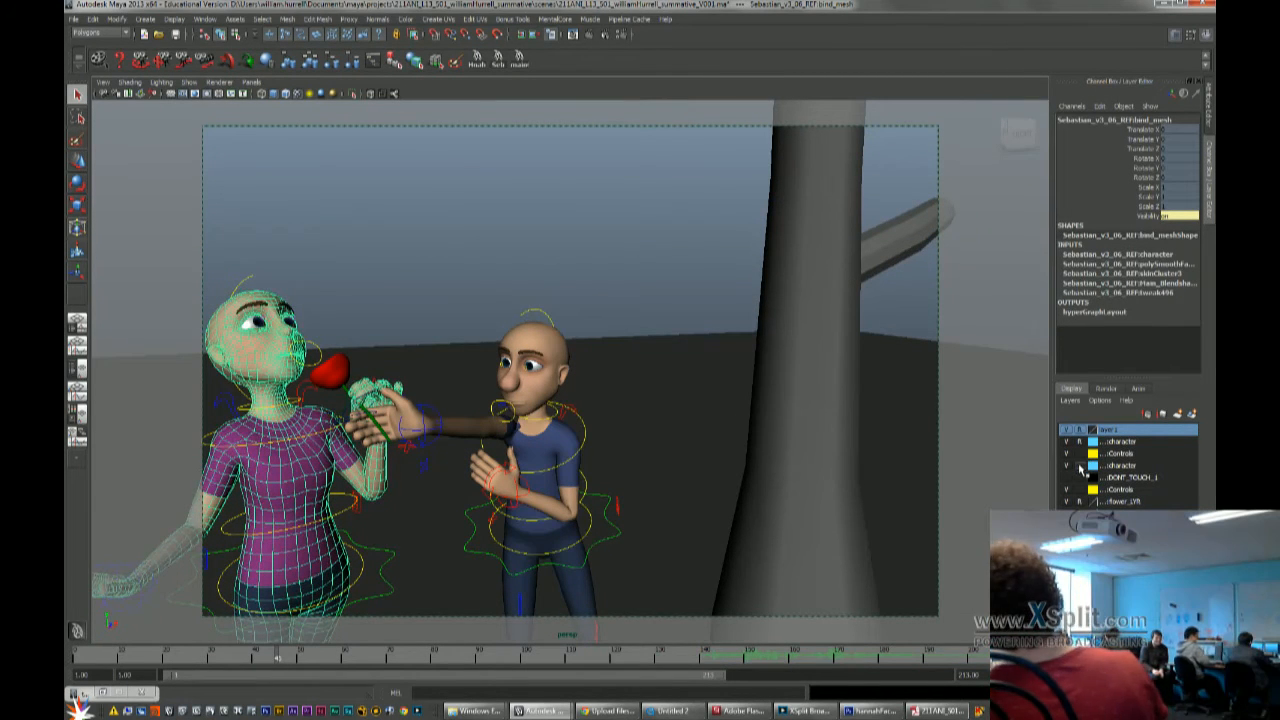
pyautogui.click(1080, 467)
pyautogui.click(1080, 467)
pyautogui.click(661, 340)
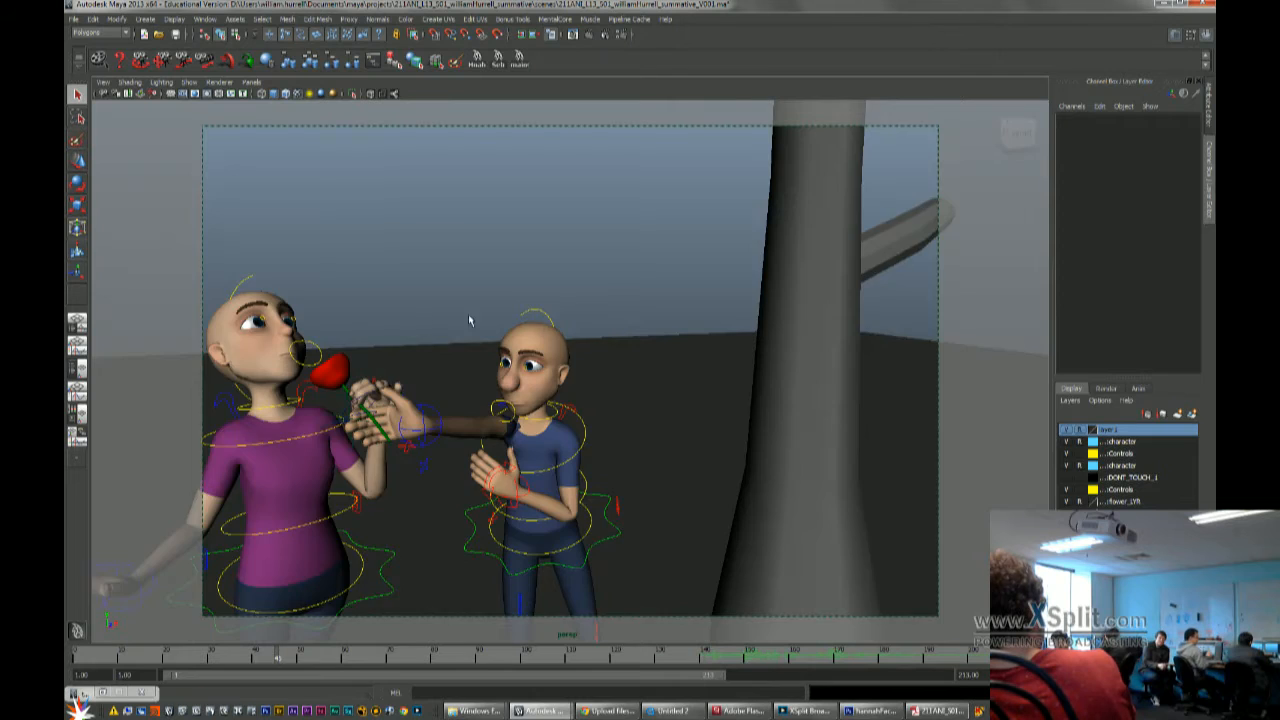
# Rotate the right hand further to fit its reach around the rose stem
pyautogui.keyDown('alt'); pyautogui.moveTo(468, 314); pyautogui.dragTo(406, 328); pyautogui.keyUp('alt')
pyautogui.click(388, 442)
pyautogui.keyDown('alt'); pyautogui.moveTo(390, 443); pyautogui.dragTo(427, 453); pyautogui.keyUp('alt')
pyautogui.press('e')
pyautogui.moveTo(448, 394); pyautogui.dragTo(458, 404)
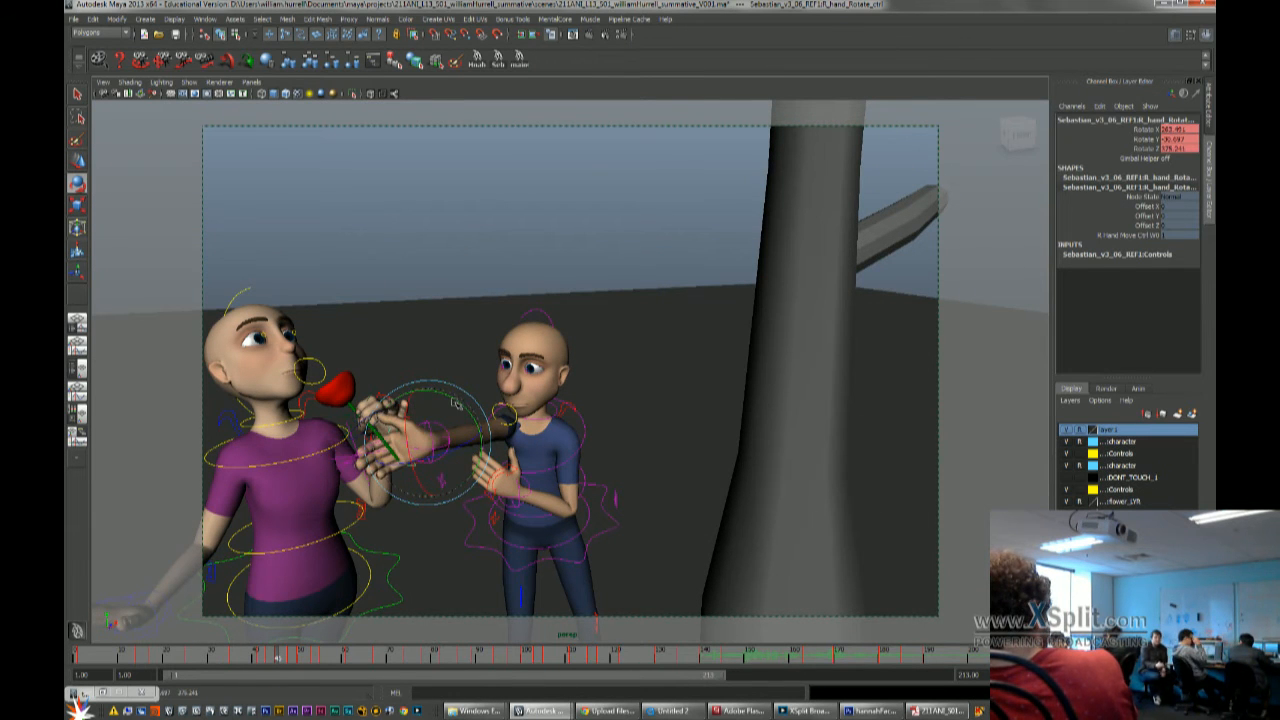
# From an overhead view, move the right hand in depth to line it up with the other character's rose hand
pyautogui.keyDown('alt'); pyautogui.moveTo(439, 446); pyautogui.dragTo(476, 516); pyautogui.keyUp('alt')
pyautogui.press('q')
pyautogui.click(459, 535)
pyautogui.press('w')
pyautogui.moveTo(412, 489); pyautogui.dragTo(409, 461)
pyautogui.click(503, 487)
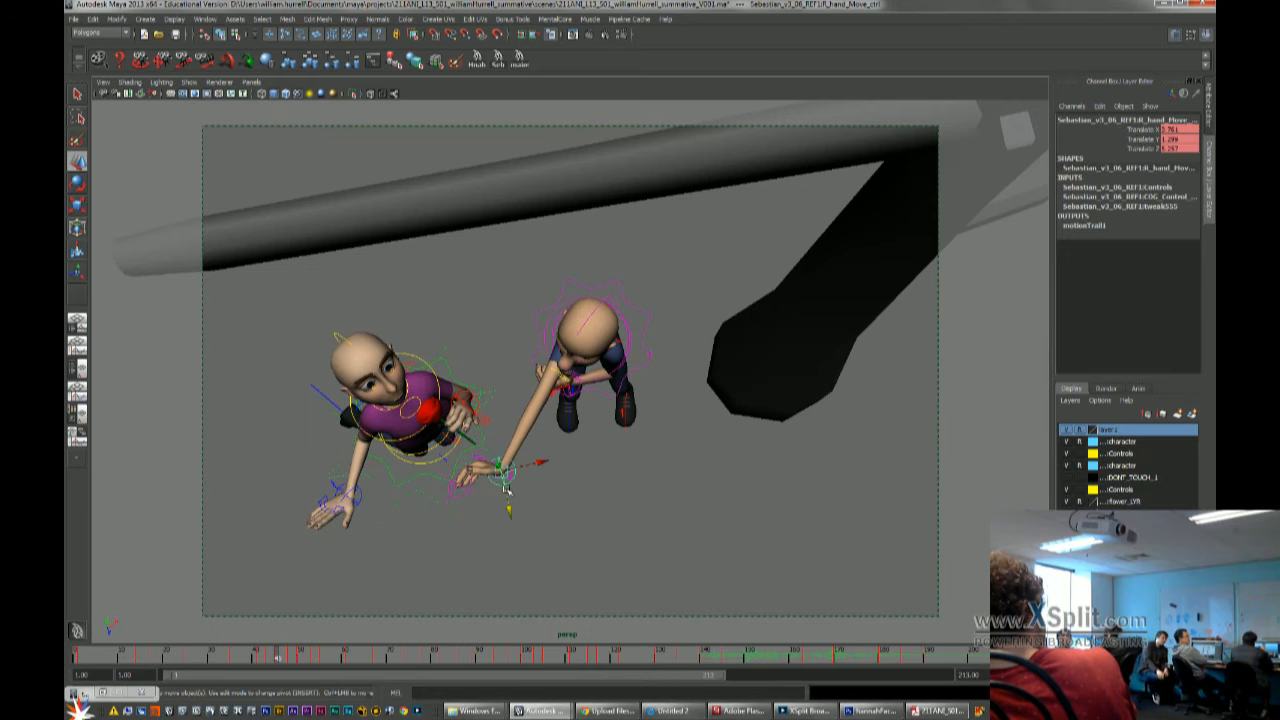
pyautogui.moveTo(507, 511); pyautogui.dragTo(498, 442)
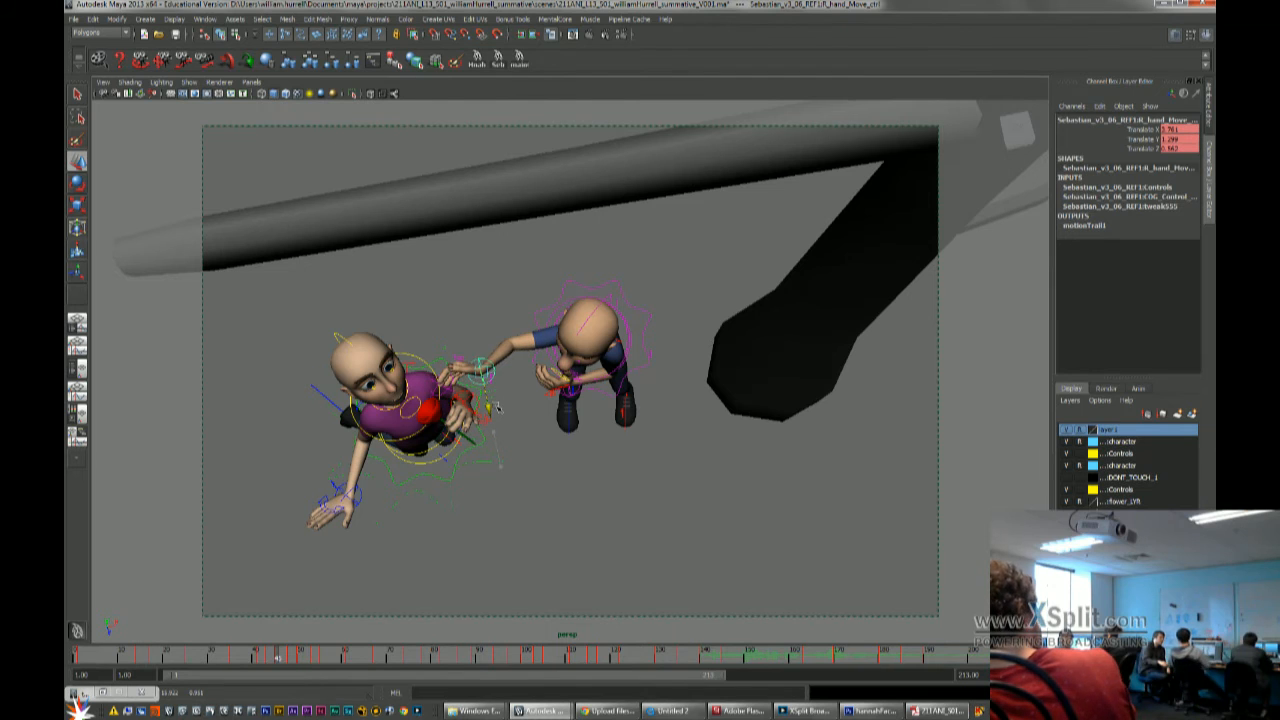
# Reposition the right arm's pole vector from behind the characters to correct the elbow direction in the reaching pose
pyautogui.keyDown('alt'); pyautogui.moveTo(548, 389); pyautogui.dragTo(752, 486); pyautogui.keyUp('alt')
pyautogui.click(456, 451)
pyautogui.click(448, 449)
pyautogui.click(443, 470)
pyautogui.keyDown('alt'); pyautogui.moveTo(448, 466); pyautogui.dragTo(482, 485); pyautogui.keyUp('alt')
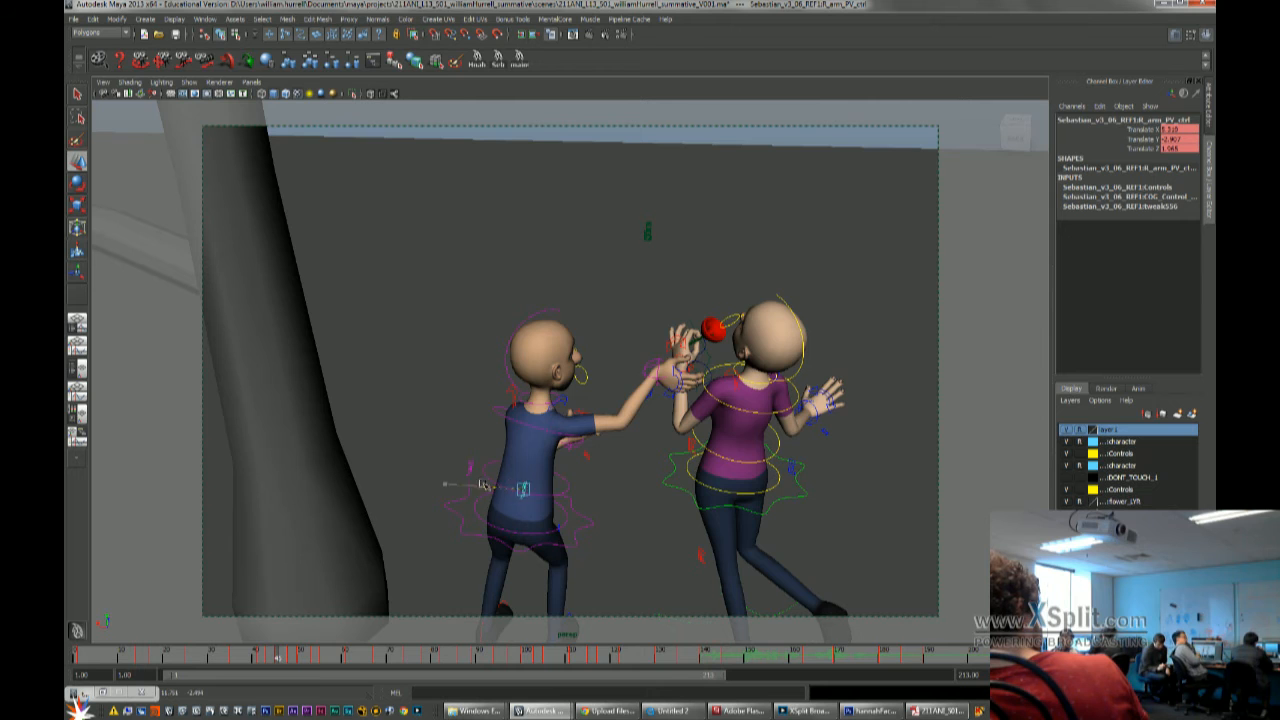
pyautogui.moveTo(577, 484)
pyautogui.keyDown('alt'); pyautogui.mouseDown()
pyautogui.moveTo(456, 471)
pyautogui.moveTo(470, 405)
pyautogui.mouseUp(); pyautogui.keyUp('alt')
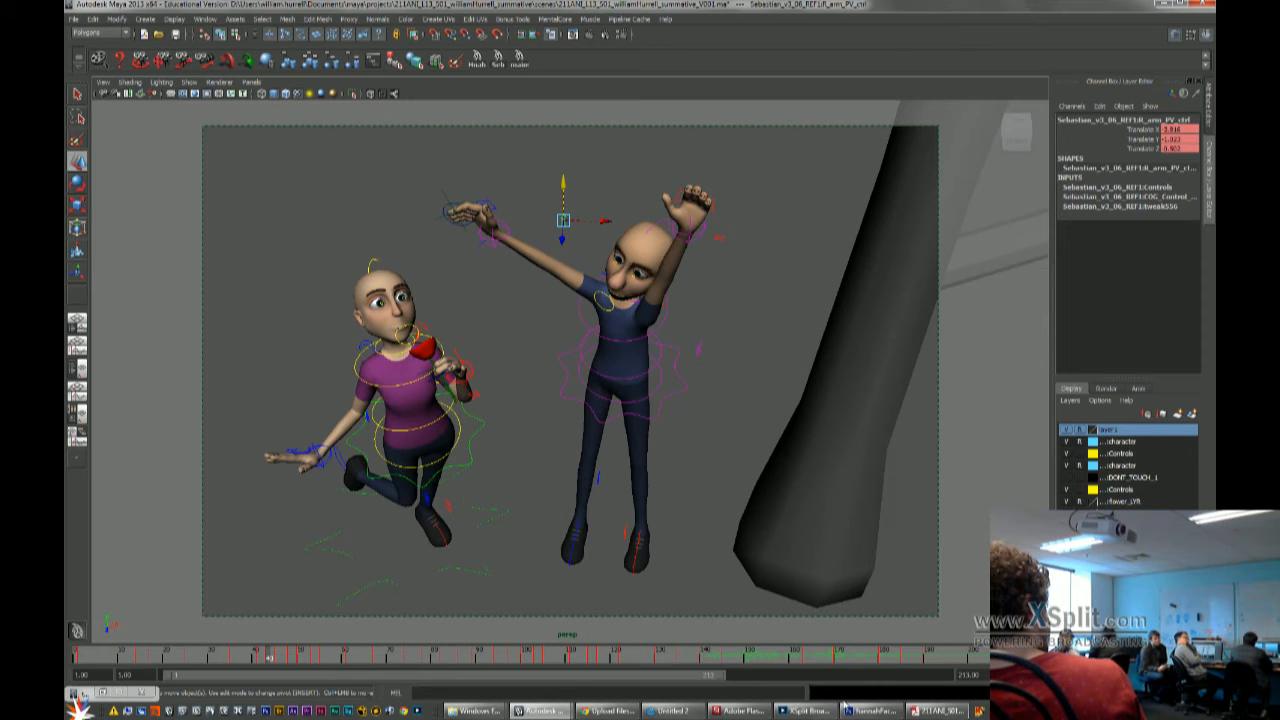
pyautogui.click(812, 711)
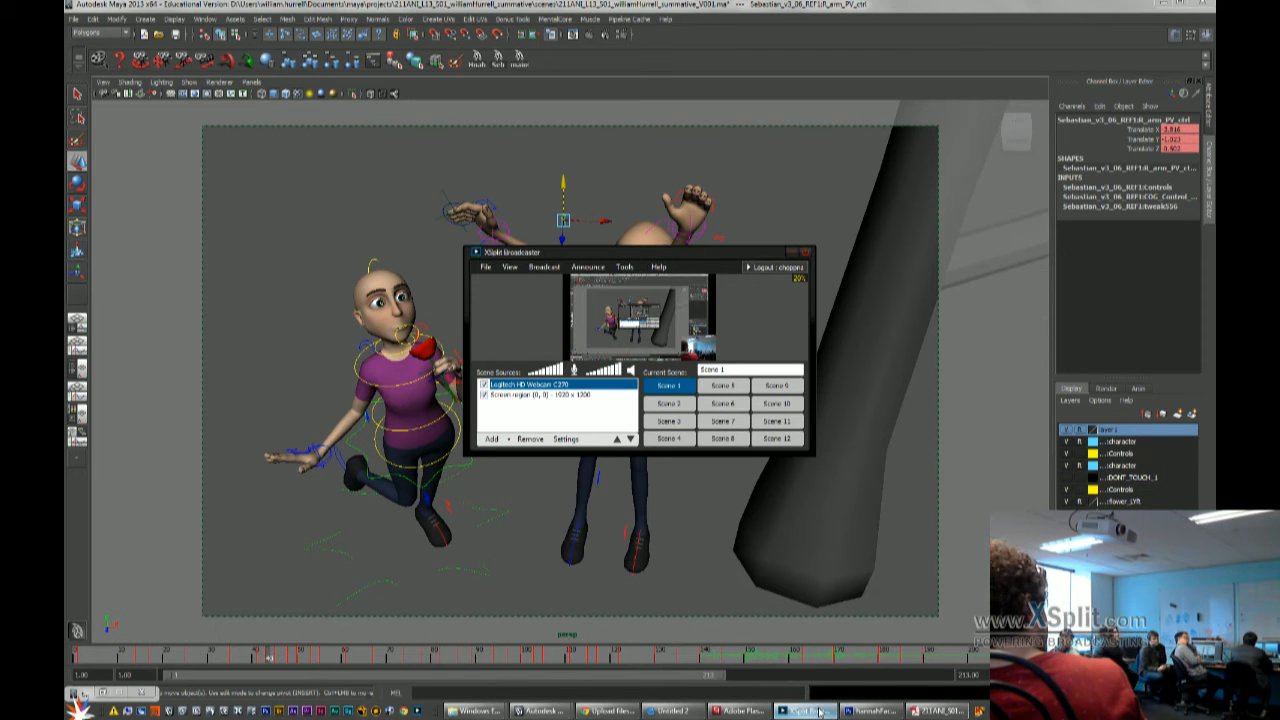
pyautogui.click(818, 711)
pyautogui.click(818, 711)
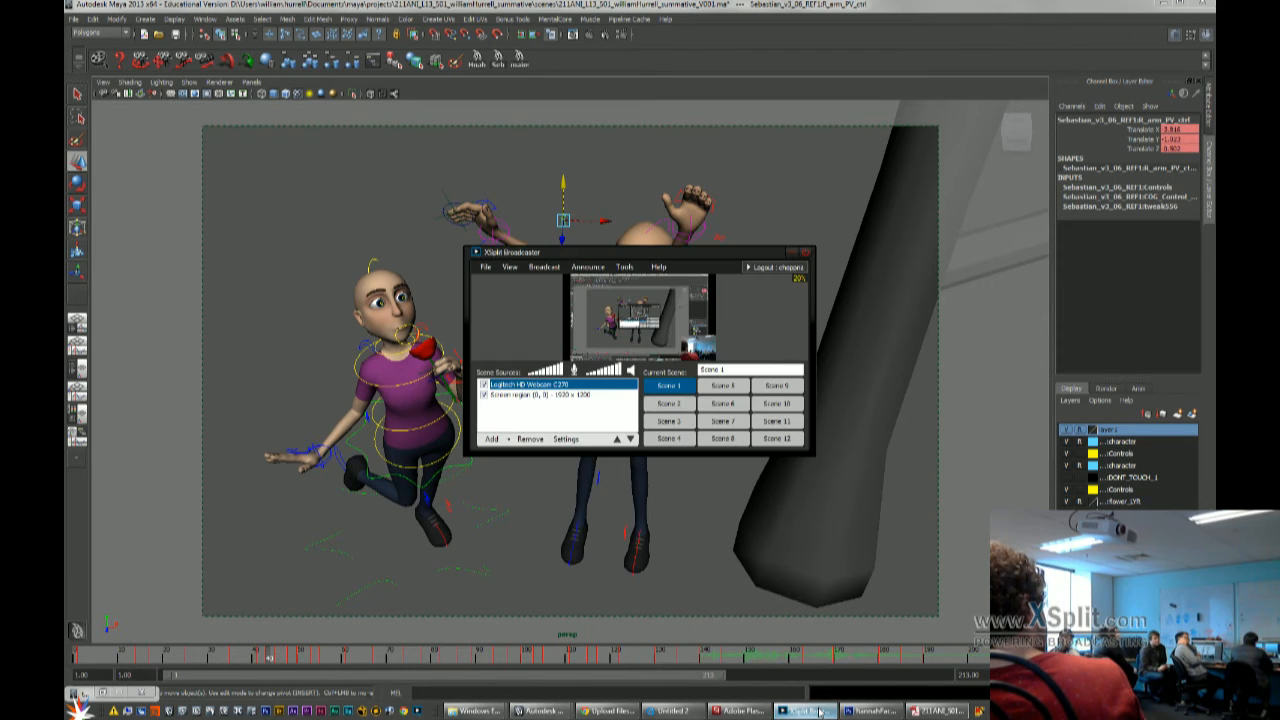
pyautogui.click(818, 711)
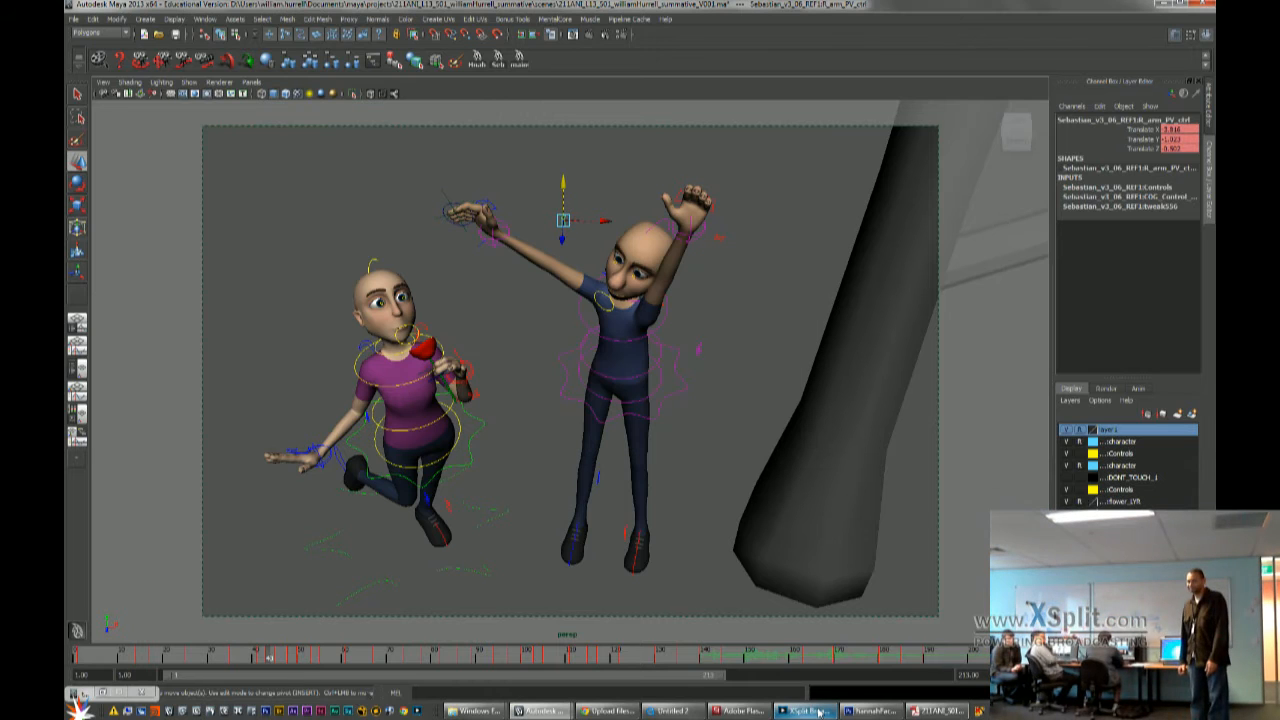
# Save the scene and accept the student version notice
pyautogui.hotkey('ctrl', 's')
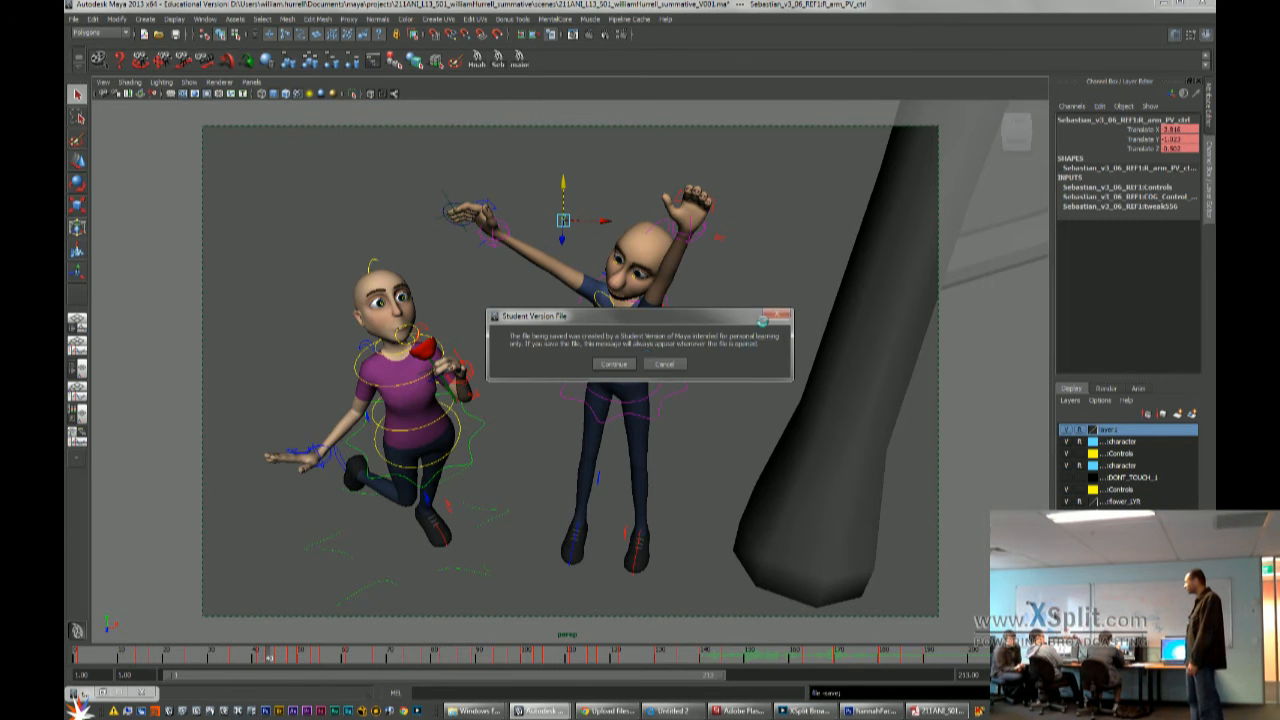
pyautogui.click(613, 364)
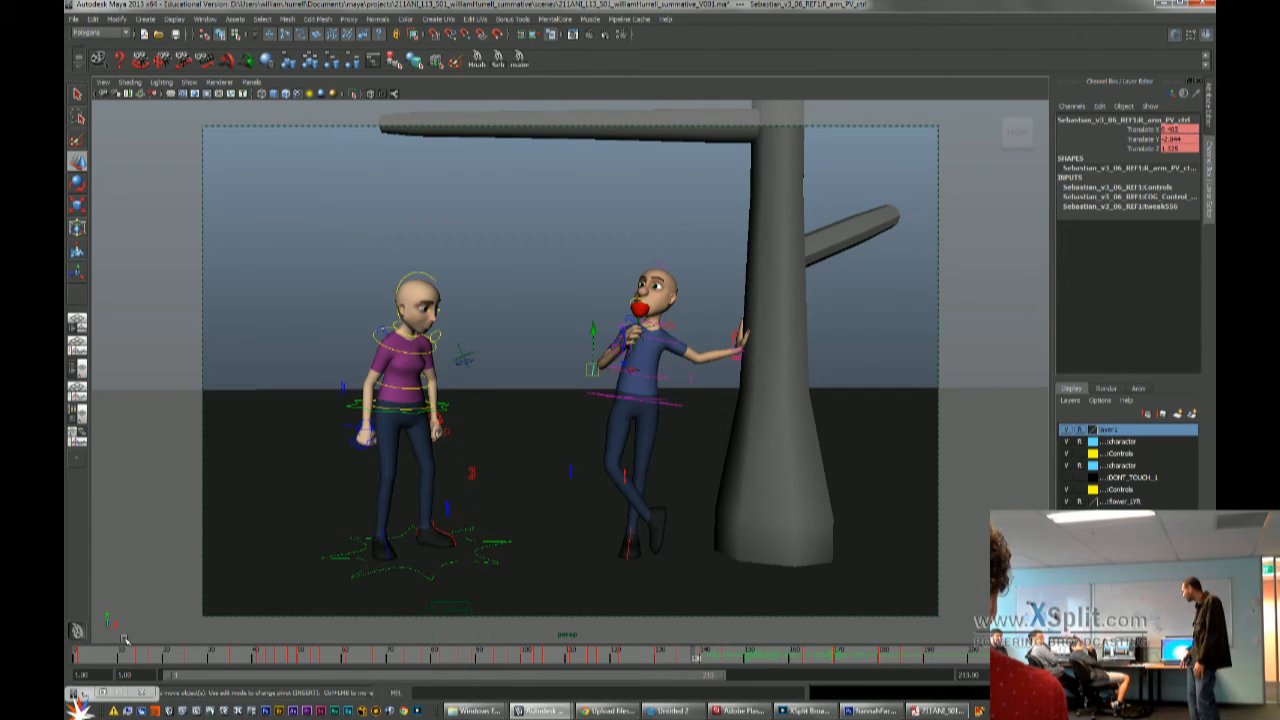
# Play the animation from an early frame in the perspective view, and switch to the shot camera at the arms-up pose
pyautogui.click(130, 651)
pyautogui.hotkey('alt', 'v')
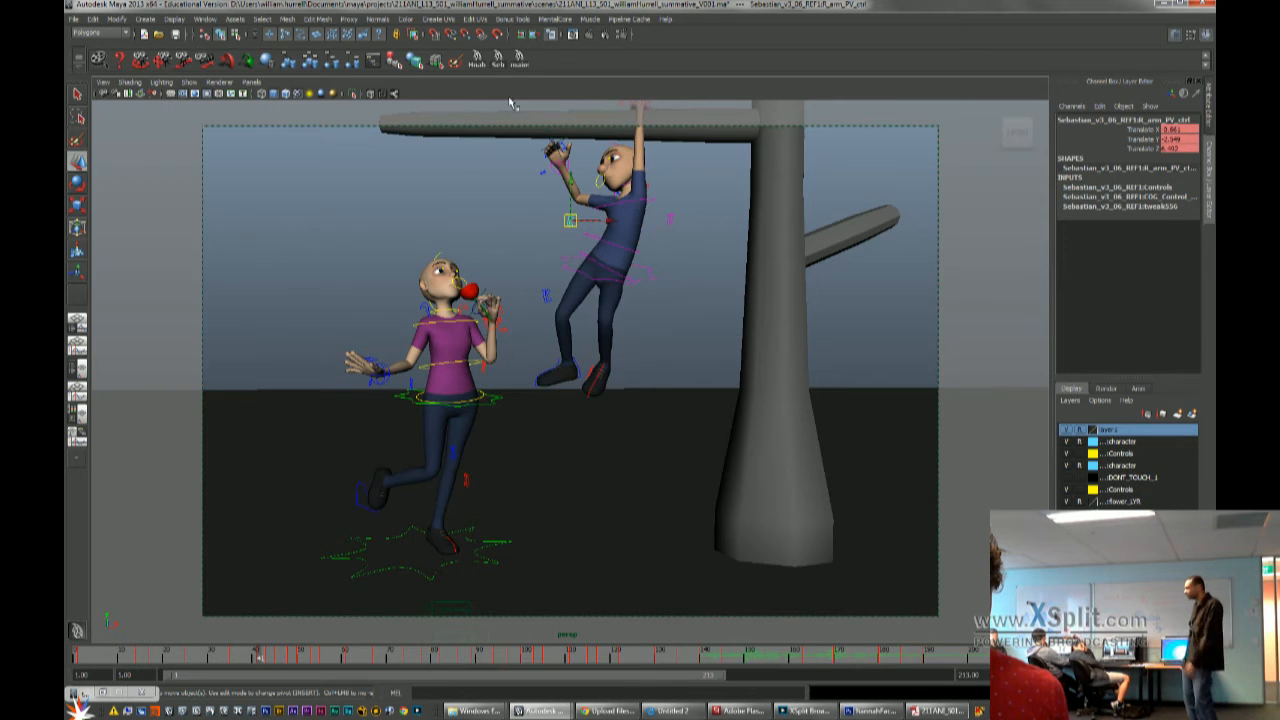
pyautogui.click(520, 60)
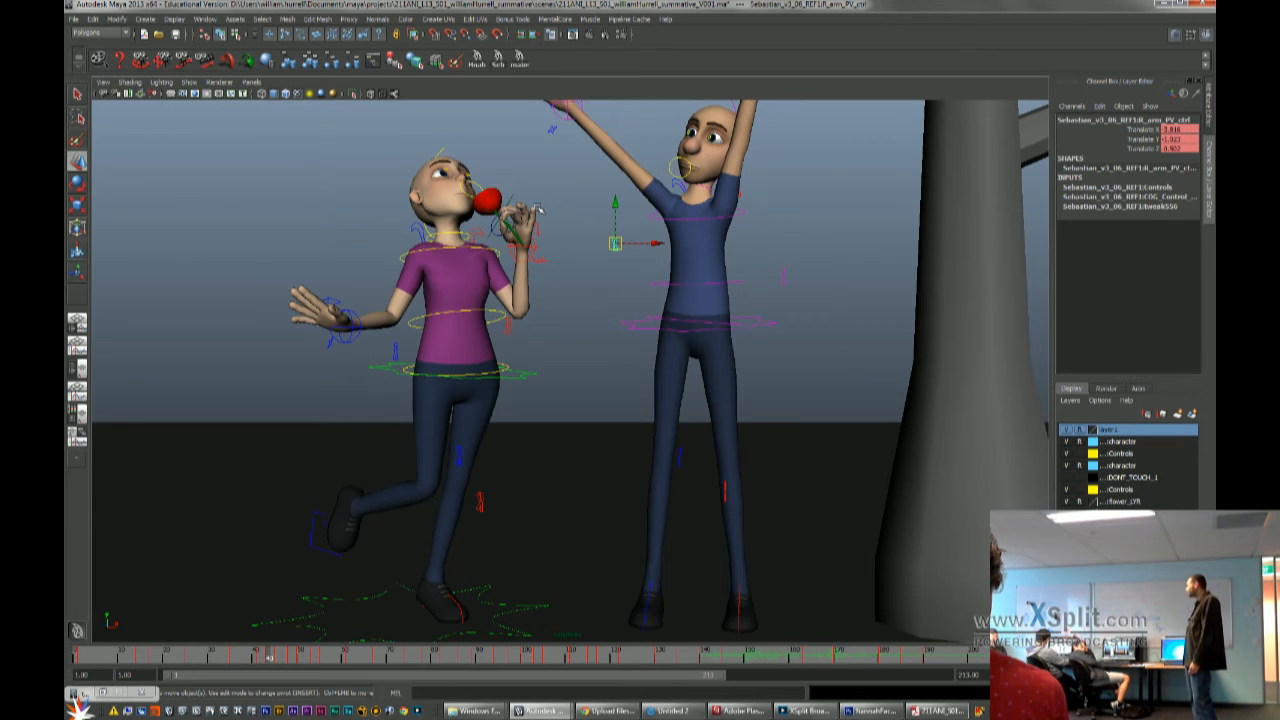
# Adjust and key the blue-shirted character's left clavicle in the arms-up pose, checking it against the neighbouring keyed poses
pyautogui.click(747, 217)
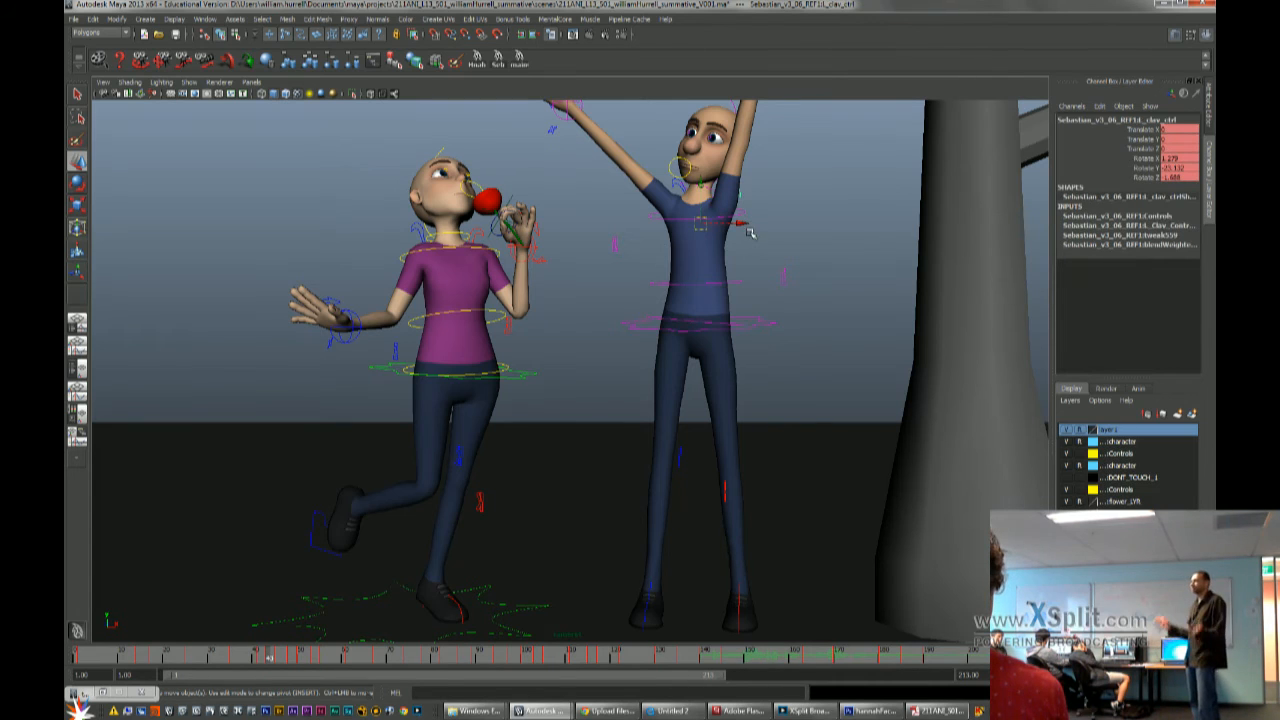
pyautogui.press('e')
pyautogui.moveTo(738, 188); pyautogui.dragTo(746, 223)
pyautogui.press('w')
pyautogui.moveTo(706, 181); pyautogui.dragTo(750, 218)
pyautogui.press('s')
pyautogui.press(',')
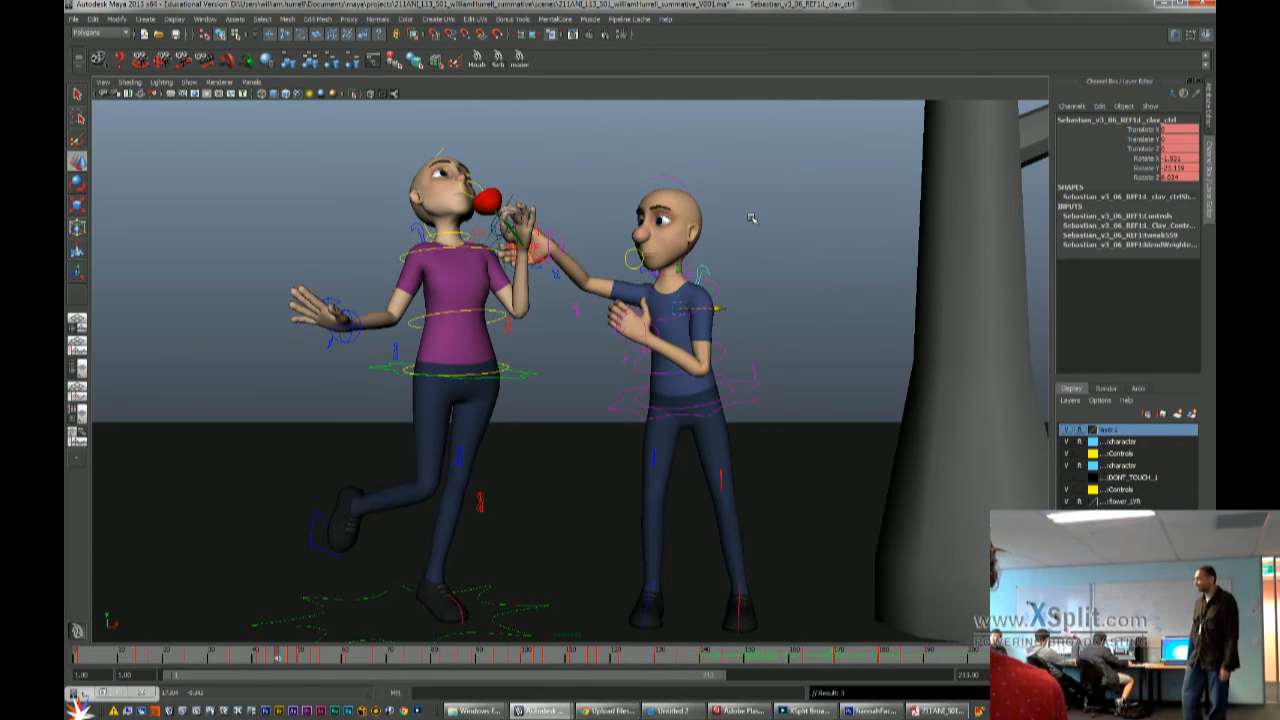
pyautogui.press('.')
pyautogui.press('.')
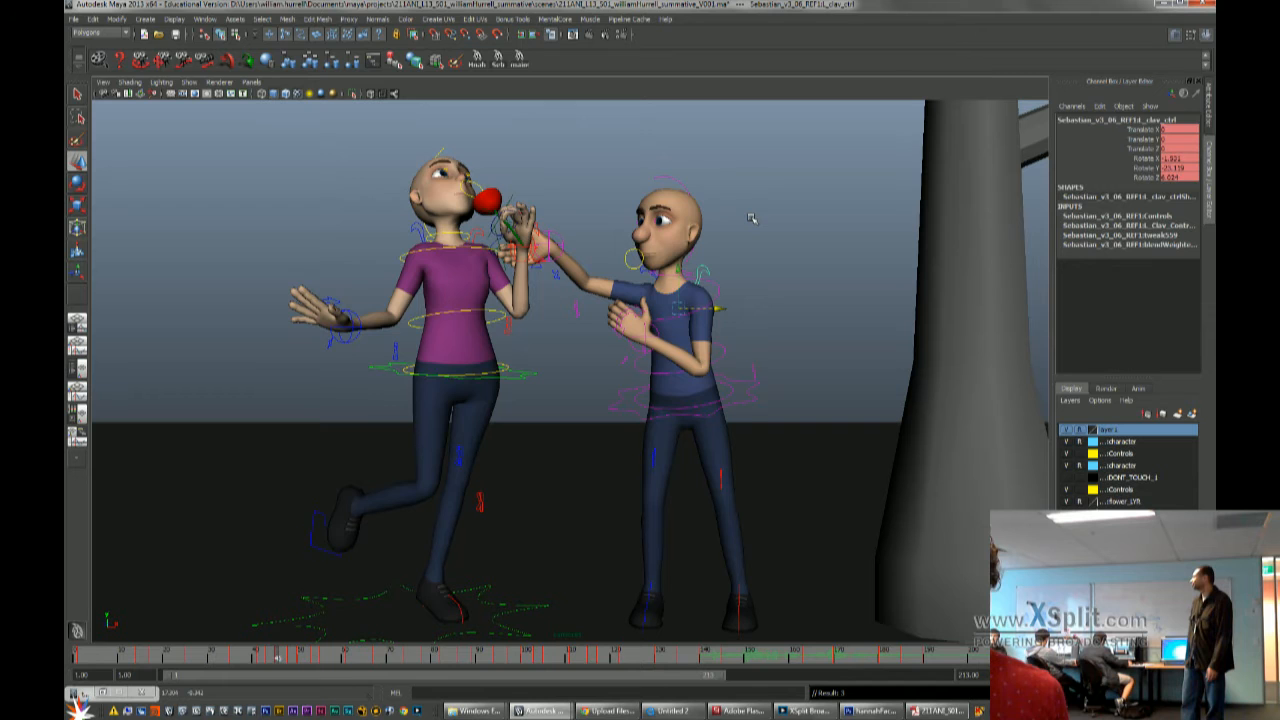
pyautogui.press('.')
pyautogui.press(',')
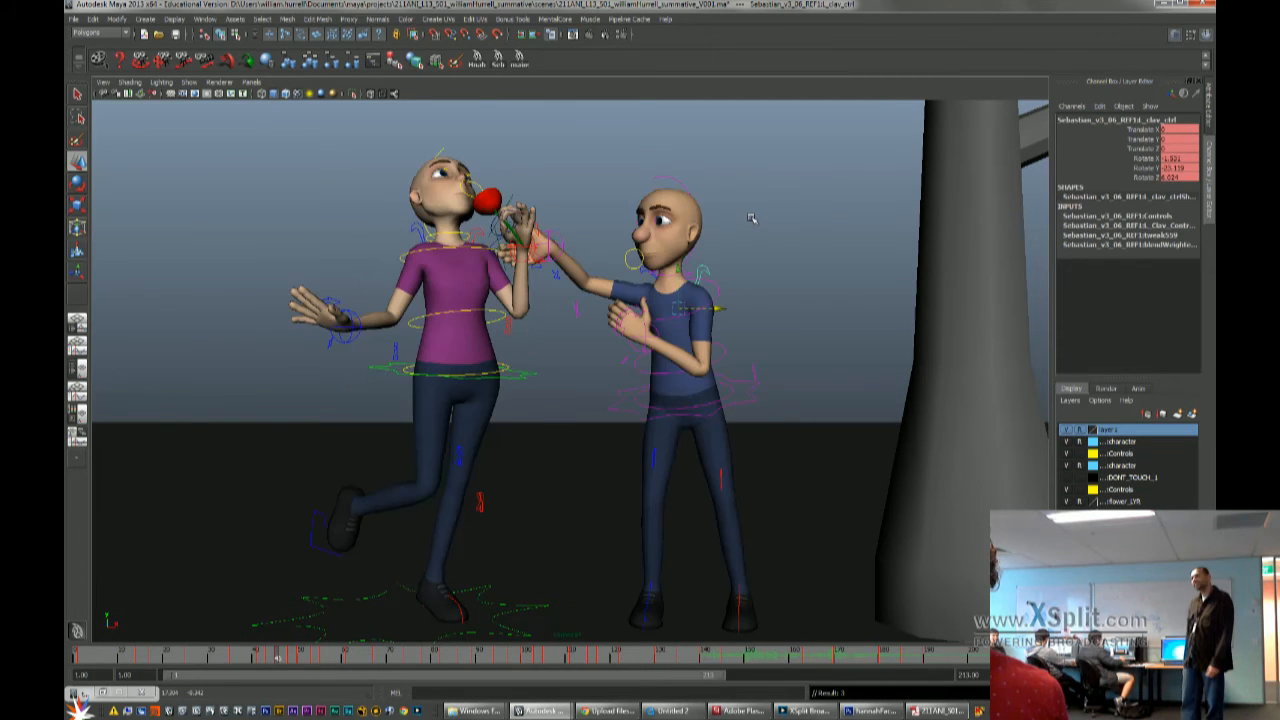
# Play the animation from an early frame to check the clavicle pose, and save the scene
pyautogui.press('.')
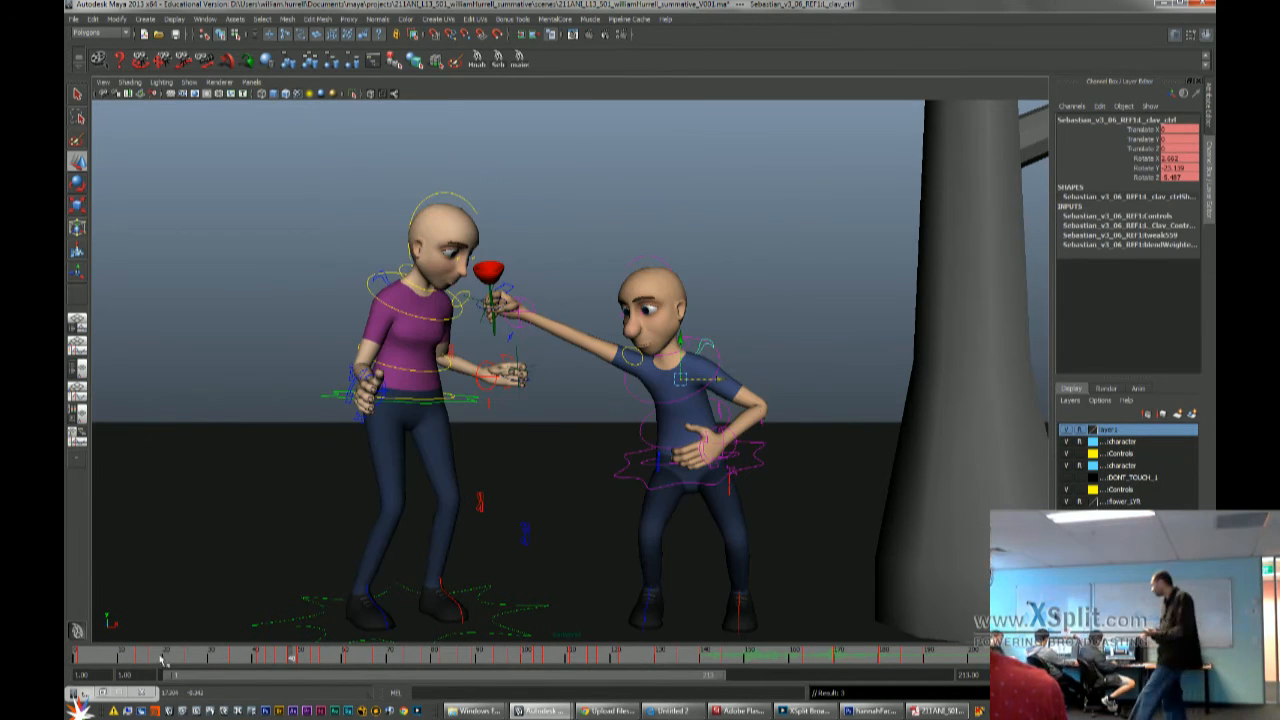
pyautogui.hotkey('alt', 'v')
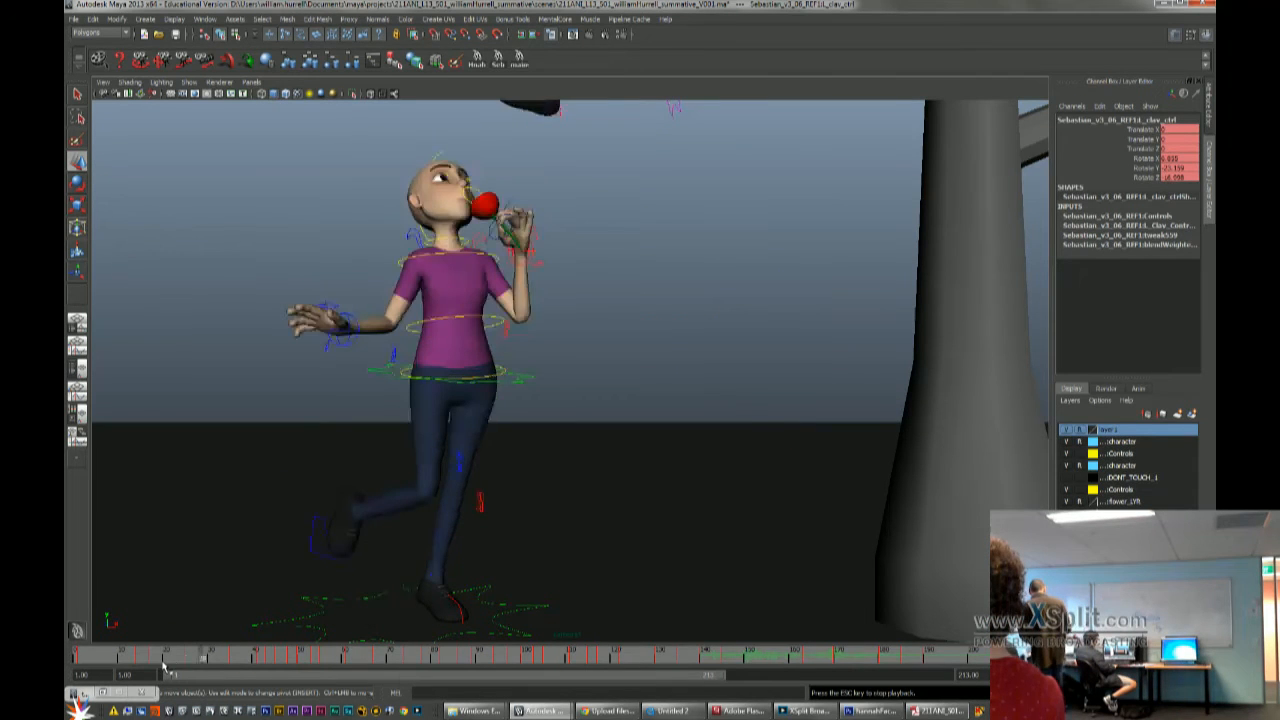
pyautogui.hotkey('ctrl', 's')
pyautogui.click(626, 362)
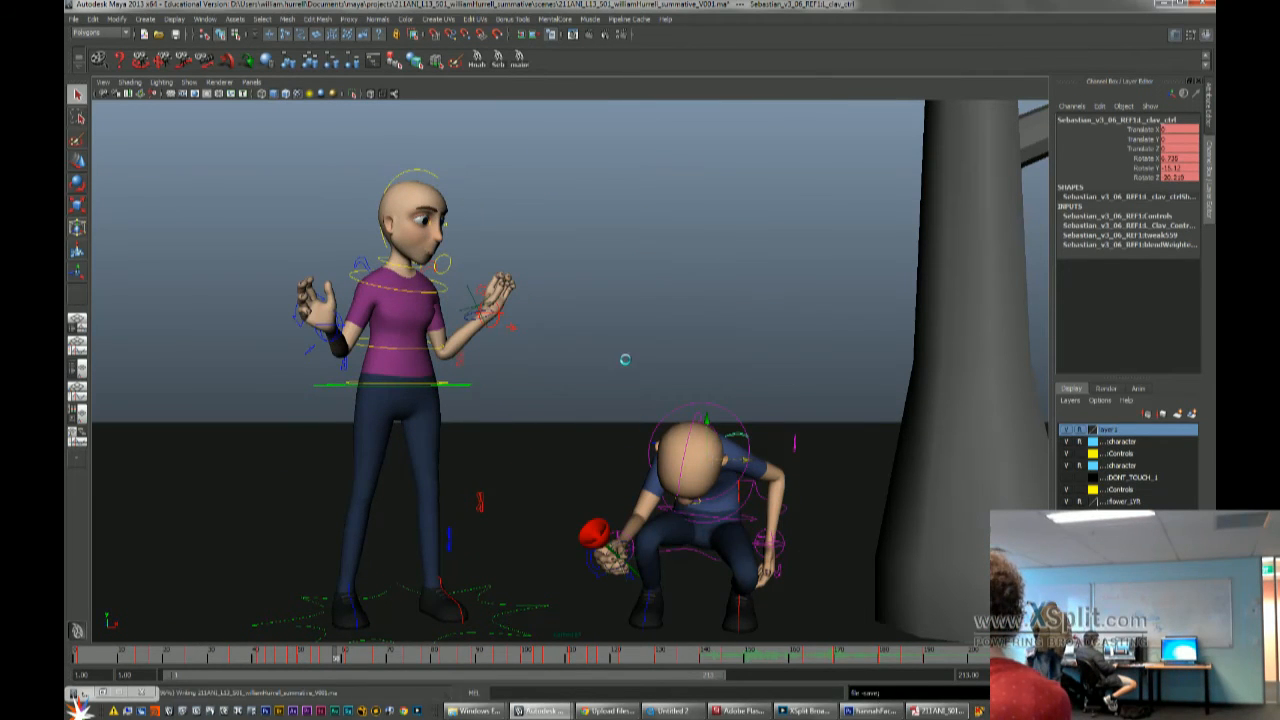
# Switch to the browser and check the live stream's status and public view on the YouTube page
pyautogui.click(608, 710)
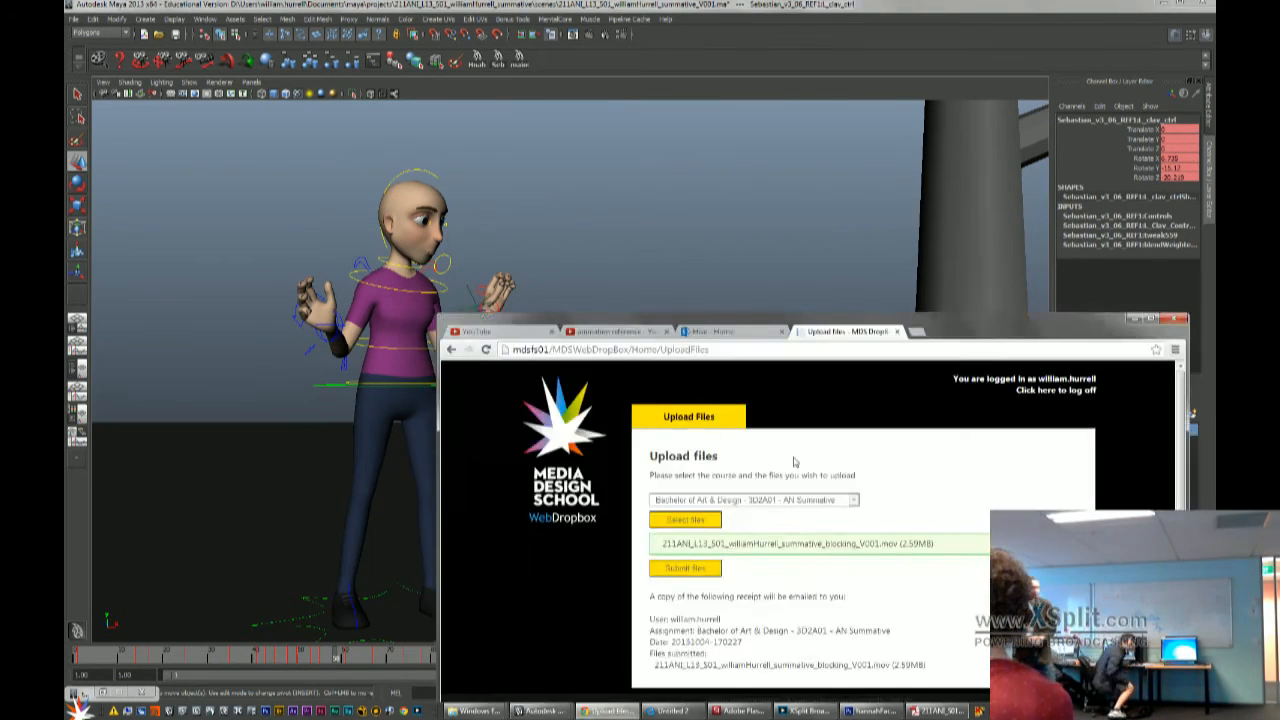
pyautogui.click(524, 332)
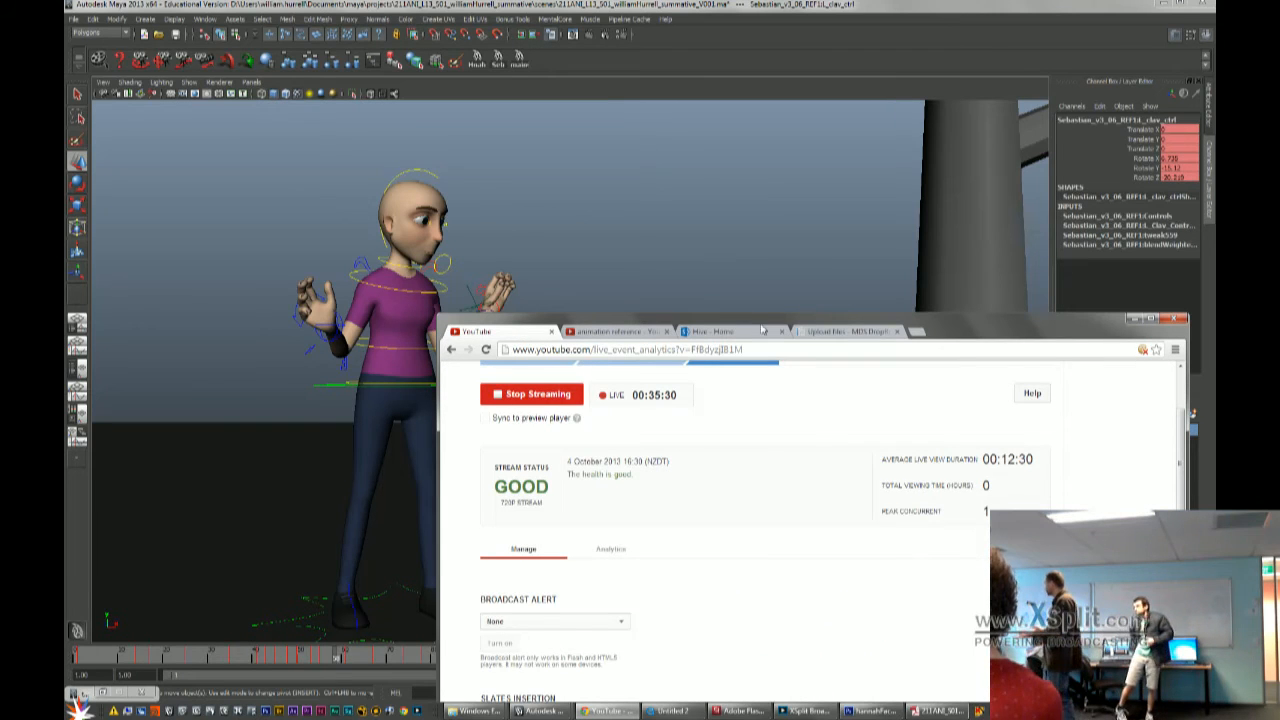
pyautogui.scroll(-5, 665, 506)
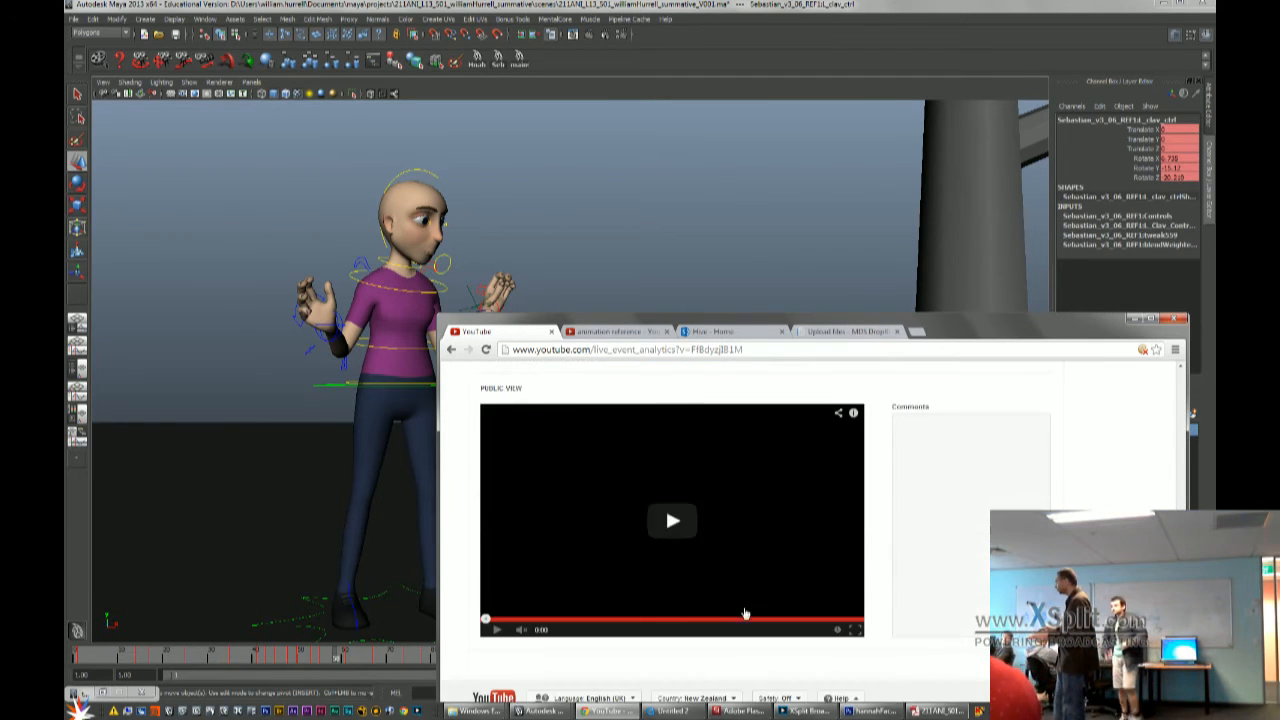
# Return to Maya and replay the branch drop and crouch several times from the early frames
pyautogui.click(167, 681)
pyautogui.hotkey('alt', 'v')
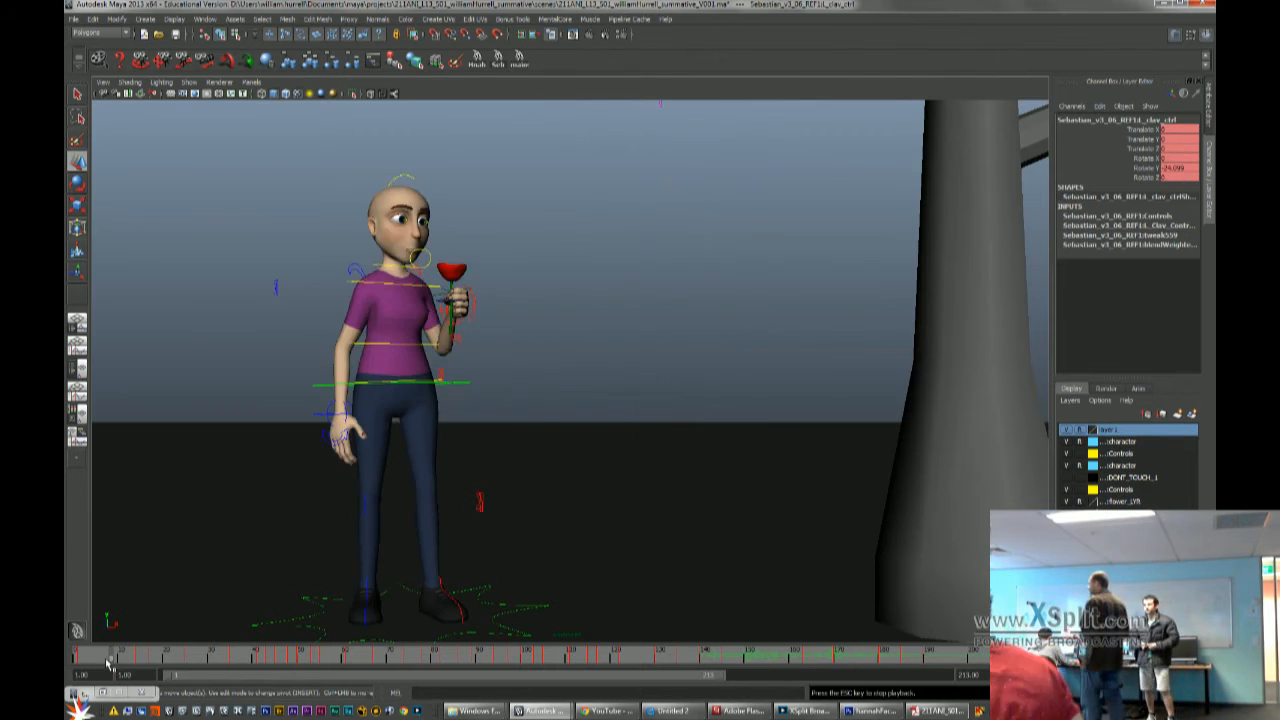
pyautogui.press('Escape')
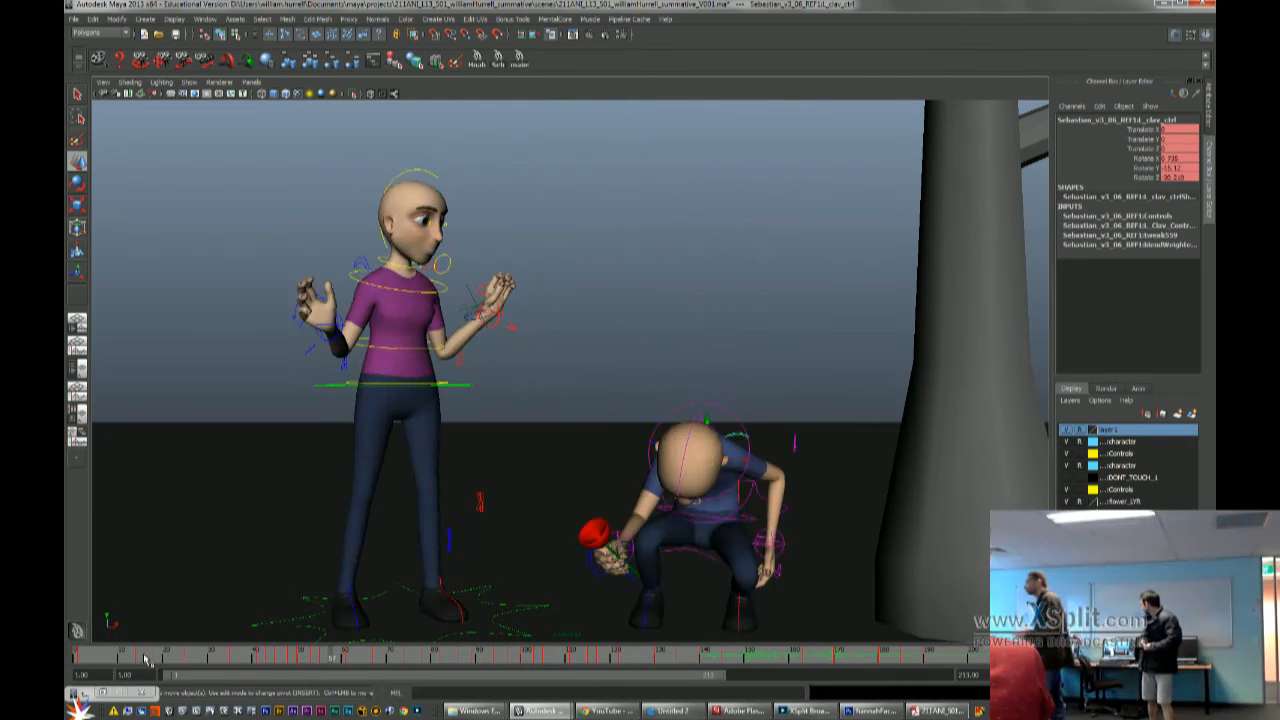
pyautogui.click(467, 312)
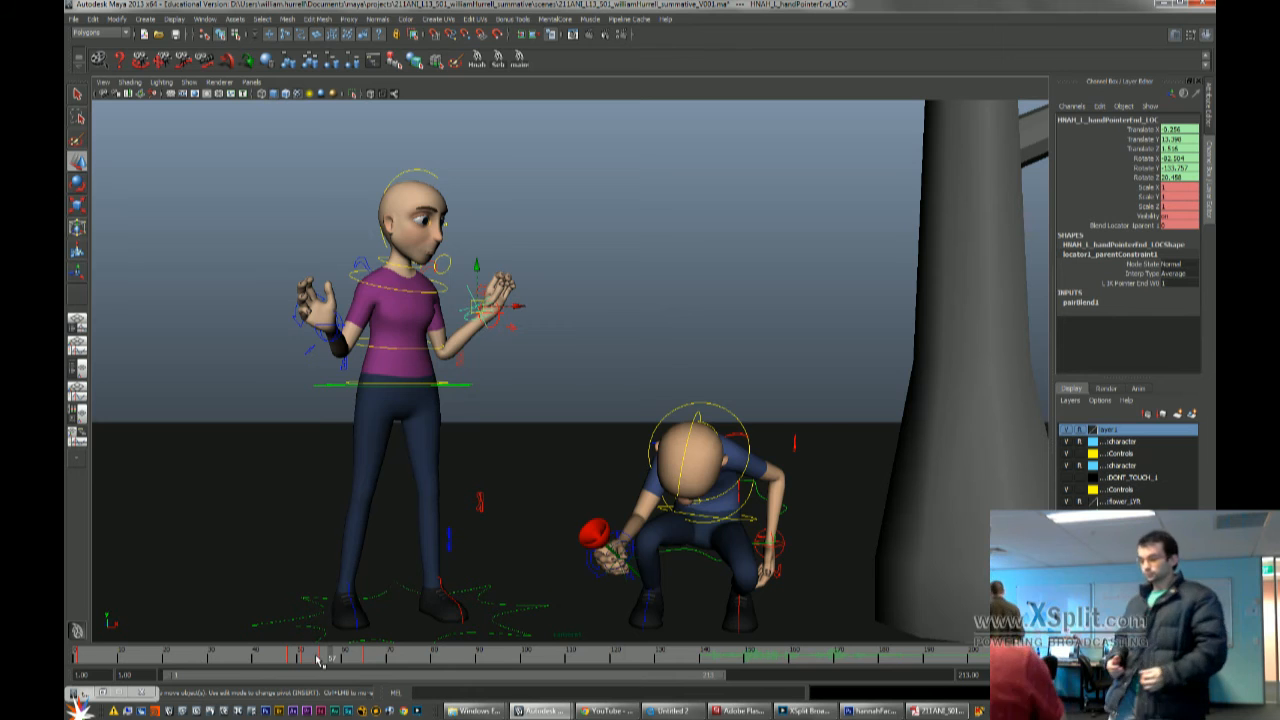
pyautogui.moveTo(318, 660); pyautogui.dragTo(225, 655)
pyautogui.hotkey('alt', 'v')
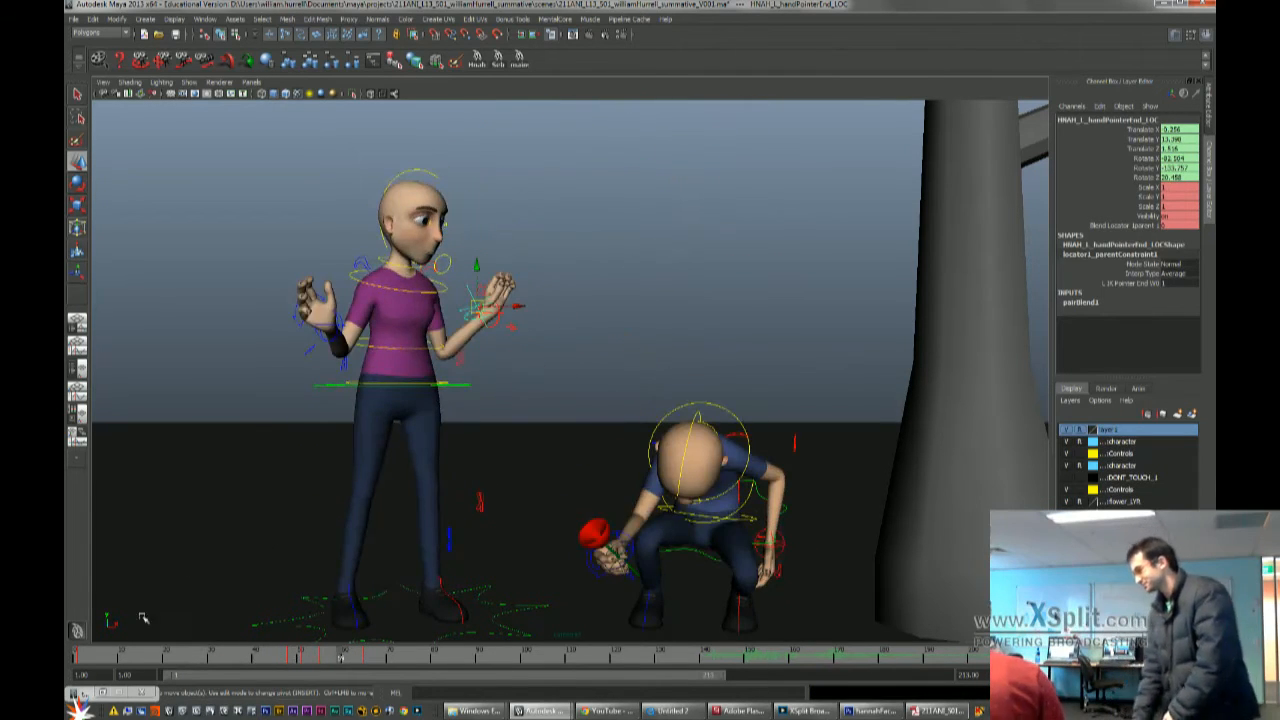
pyautogui.click(116, 662)
pyautogui.hotkey('alt', 'v')
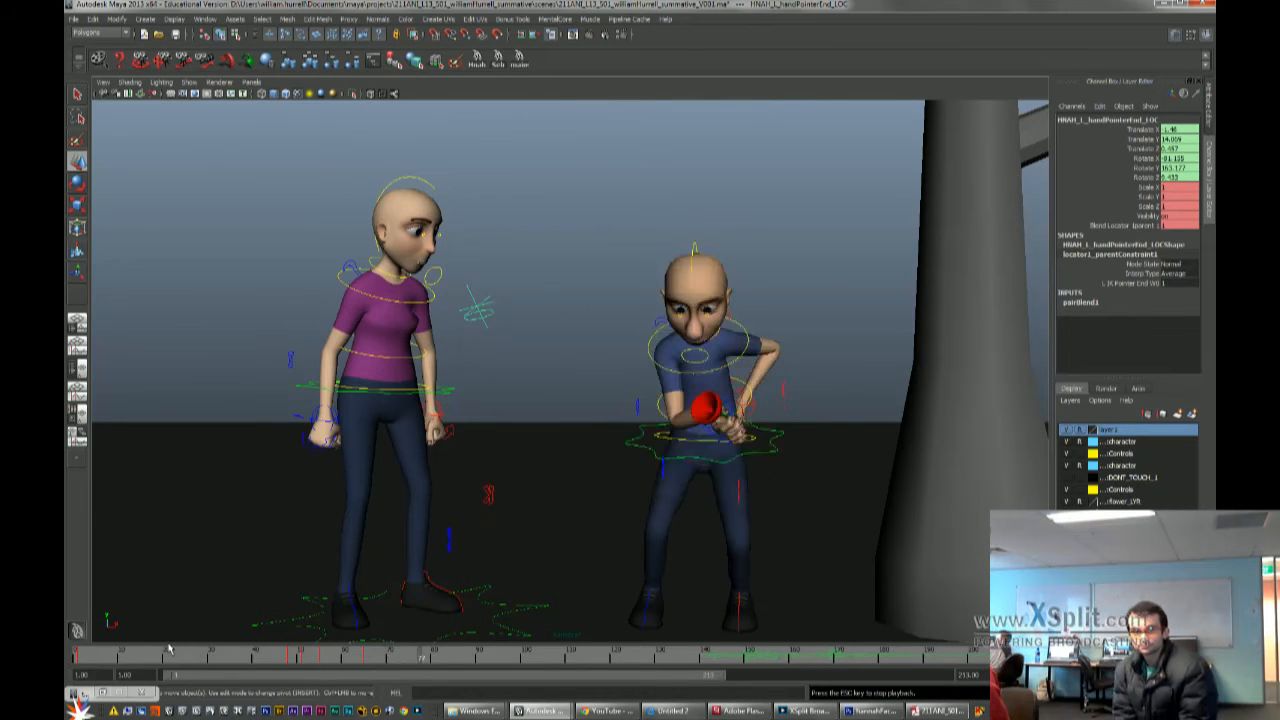
pyautogui.press('Escape')
# Select the blue-shirted character's COG control and compare its keyed poses between the crouching reach and standing up
pyautogui.moveTo(338, 668); pyautogui.dragTo(362, 657)
pyautogui.click(776, 509)
pyautogui.press('e')
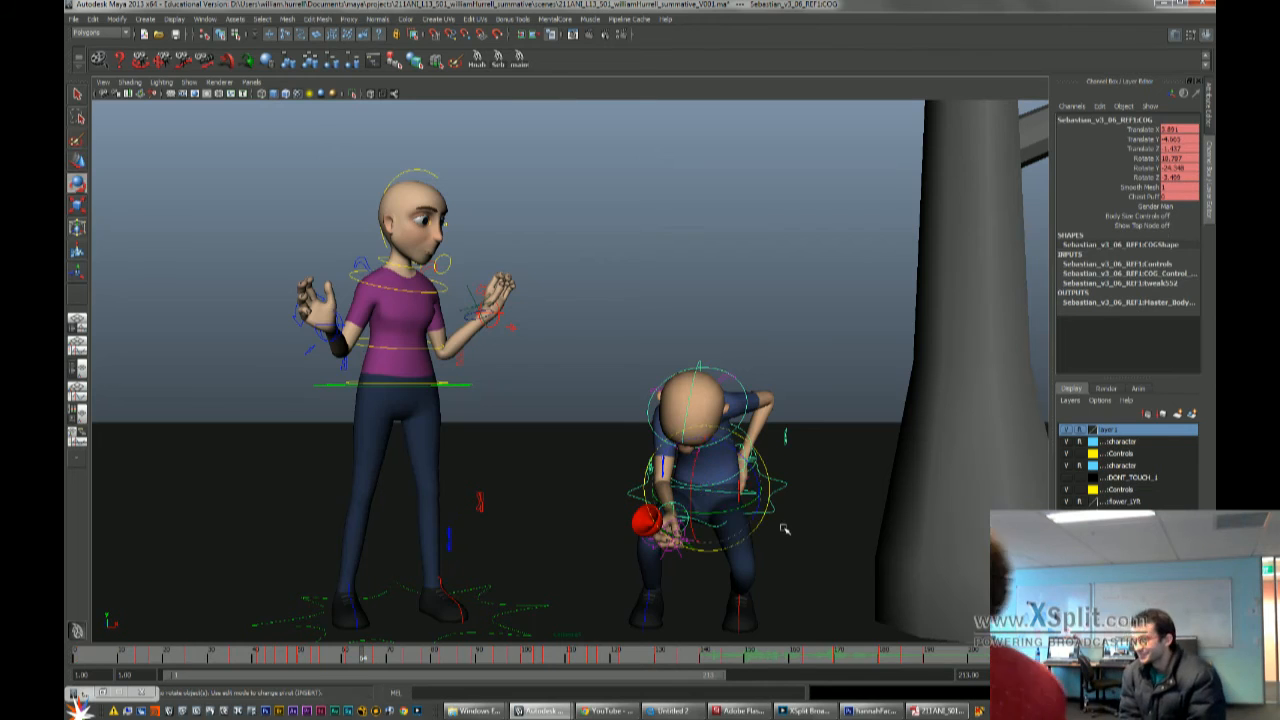
pyautogui.press(',')
pyautogui.press(',')
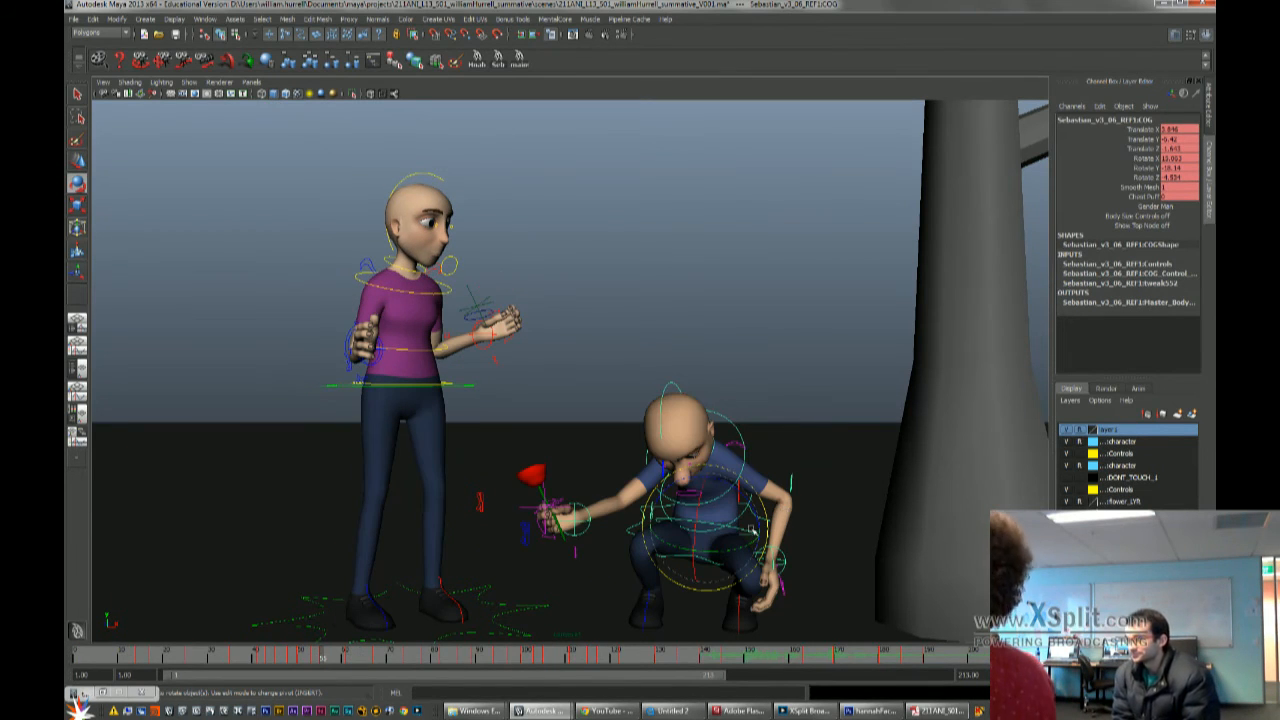
pyautogui.press('.')
pyautogui.press('.')
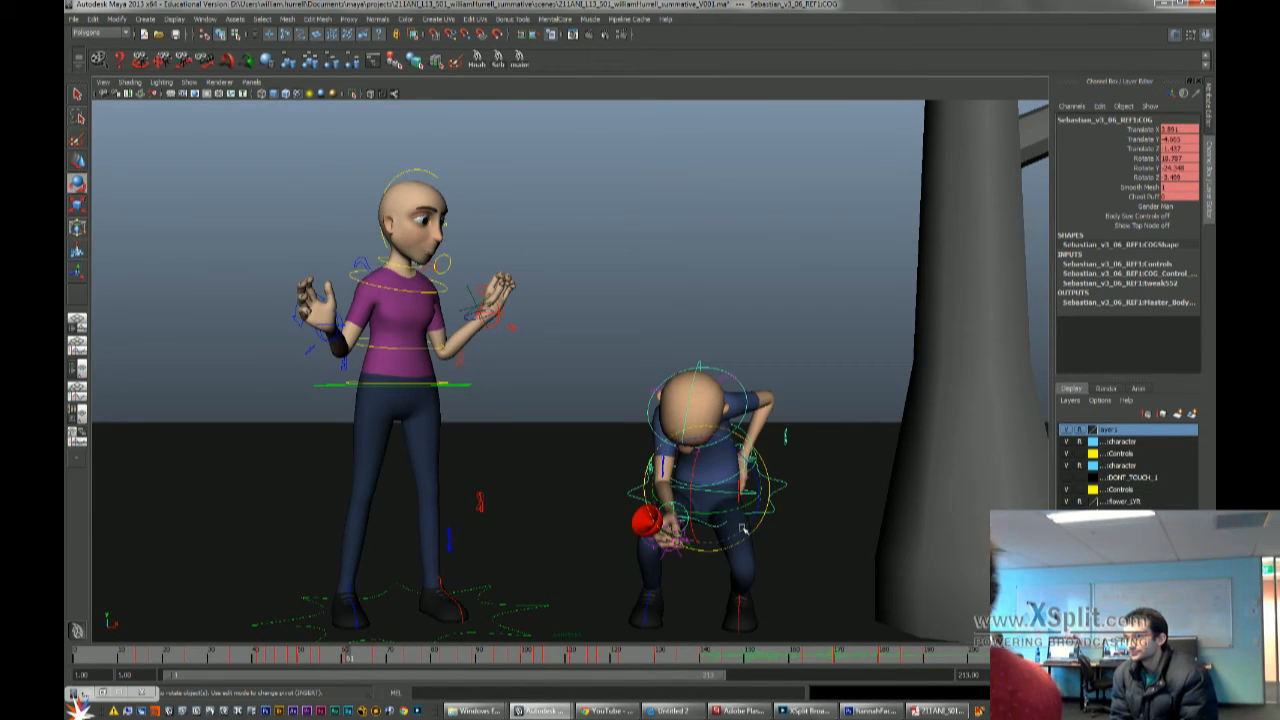
pyautogui.press('.')
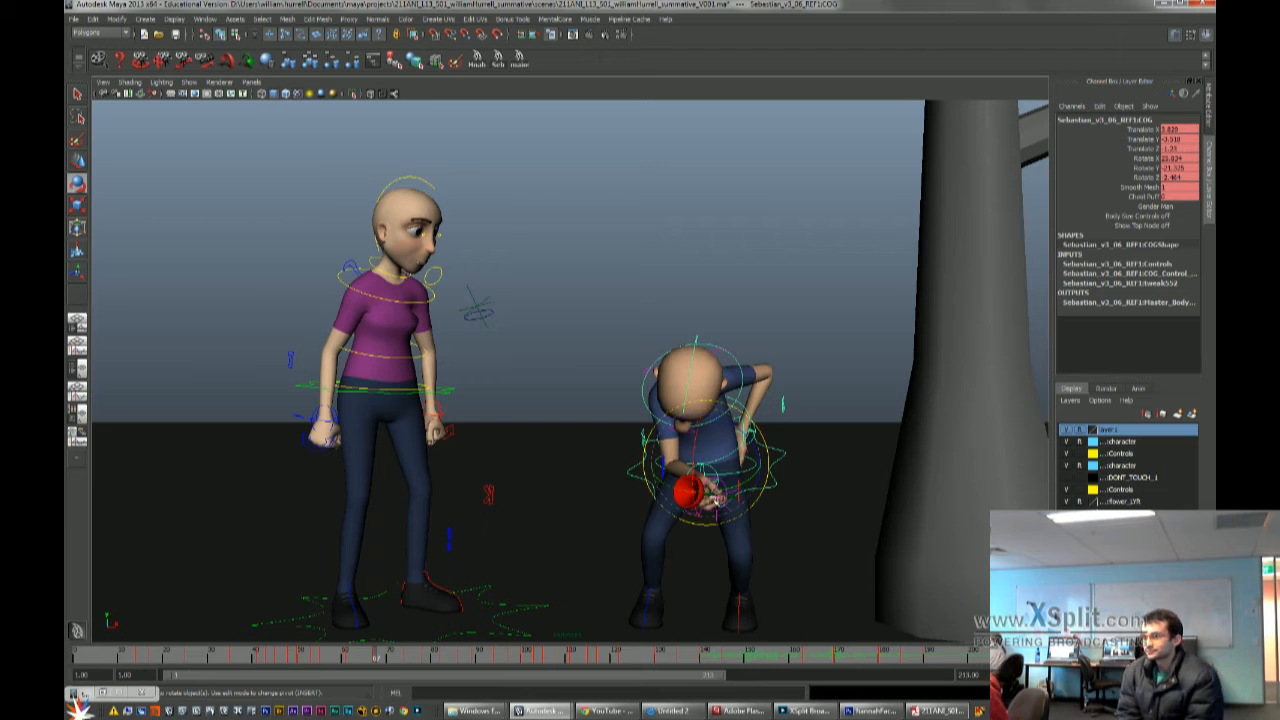
pyautogui.press('.')
pyautogui.press(',')
pyautogui.press(',')
pyautogui.press('.')
pyautogui.press('.')
pyautogui.press('.')
pyautogui.press('.')
pyautogui.press(',')
pyautogui.press(',')
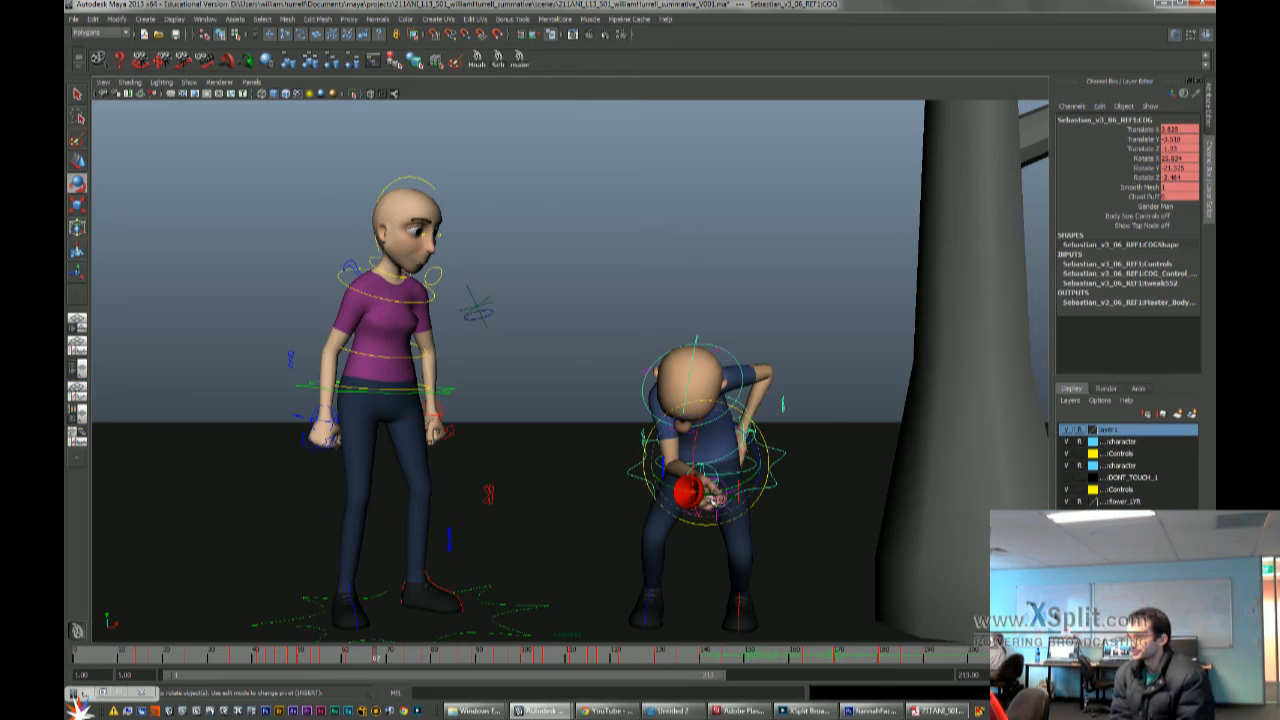
pyautogui.press(',')
pyautogui.press('.')
# Show the Graph Editor beneath the camera view and frame the COG control's Rotate Y curve
pyautogui.press('space')
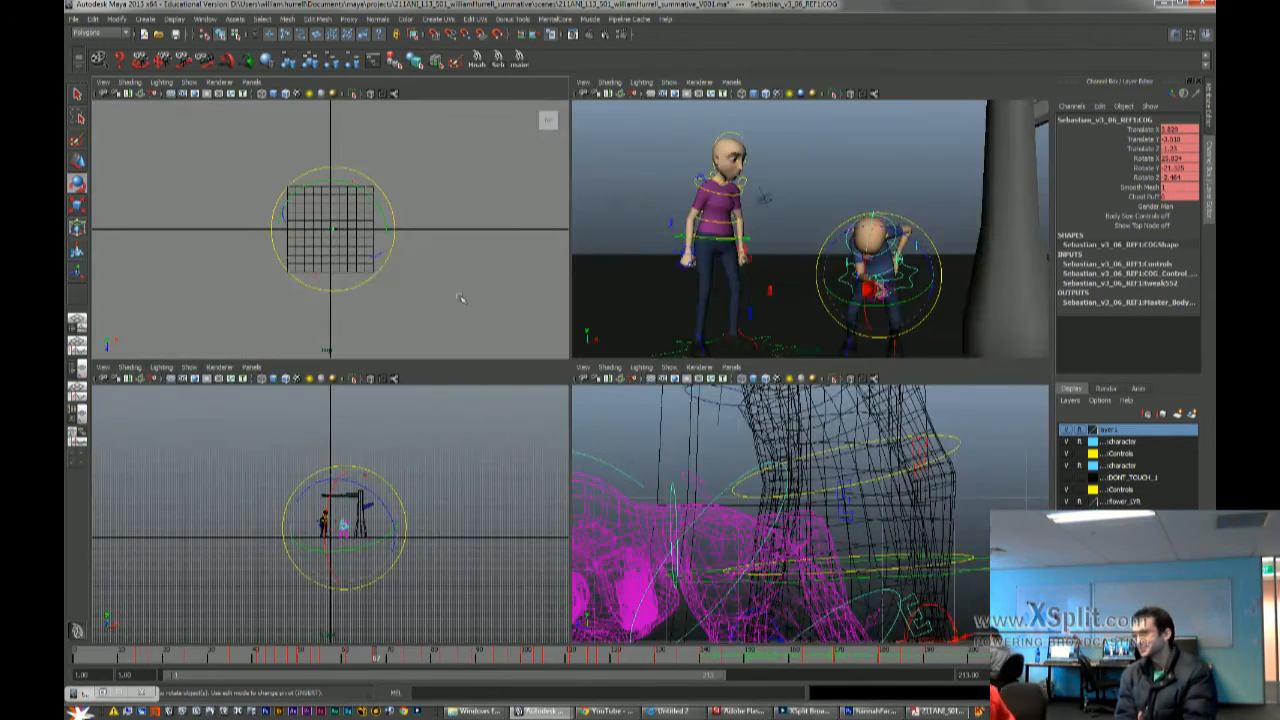
pyautogui.click(77, 322)
pyautogui.click(77, 350)
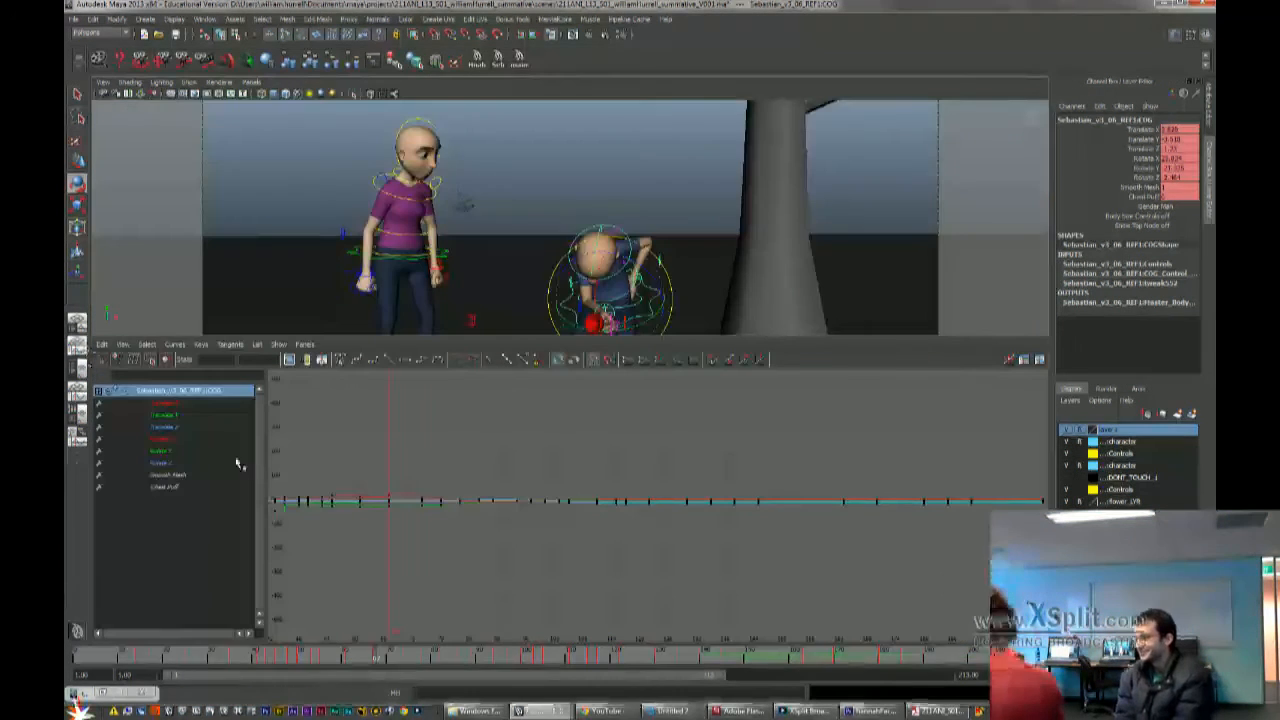
pyautogui.click(172, 450)
pyautogui.press('f')
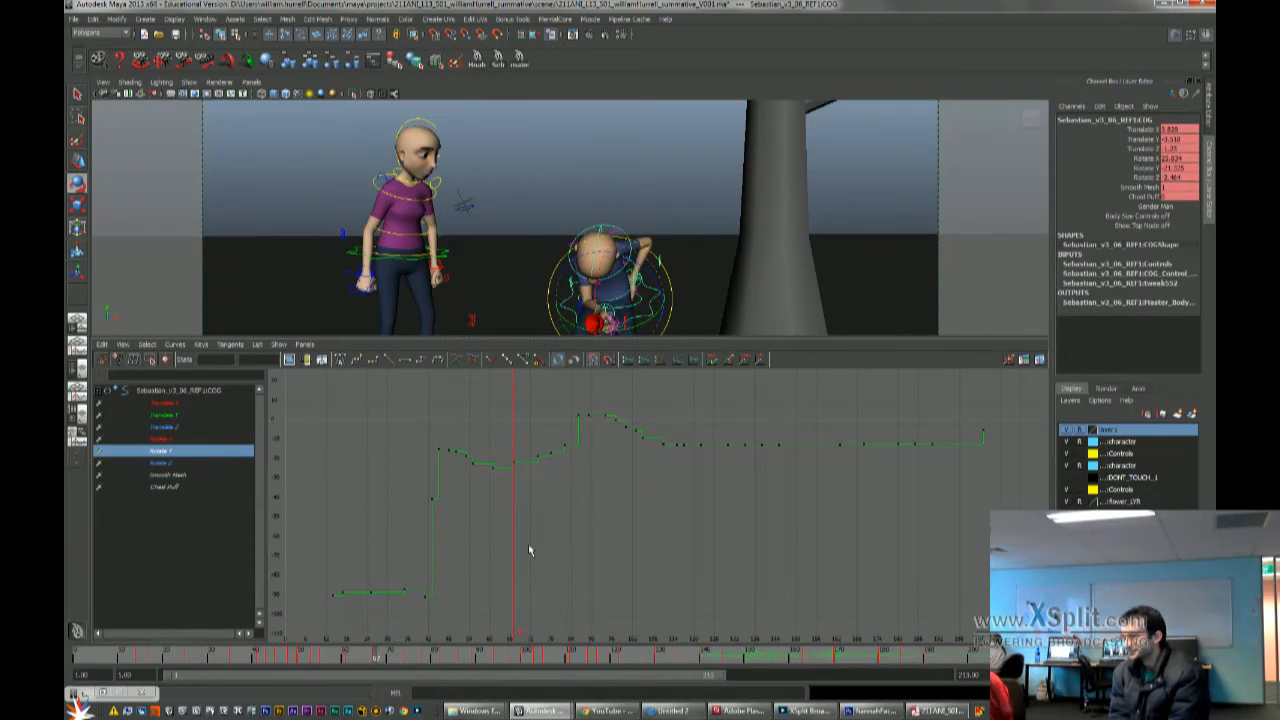
# Examine the COG's Rotate Y curve against the keyed poses from the crouch through to standing at frame 82
pyautogui.press(',')
pyautogui.press(',')
pyautogui.press(',')
pyautogui.press('.')
pyautogui.press('.')
pyautogui.press('.')
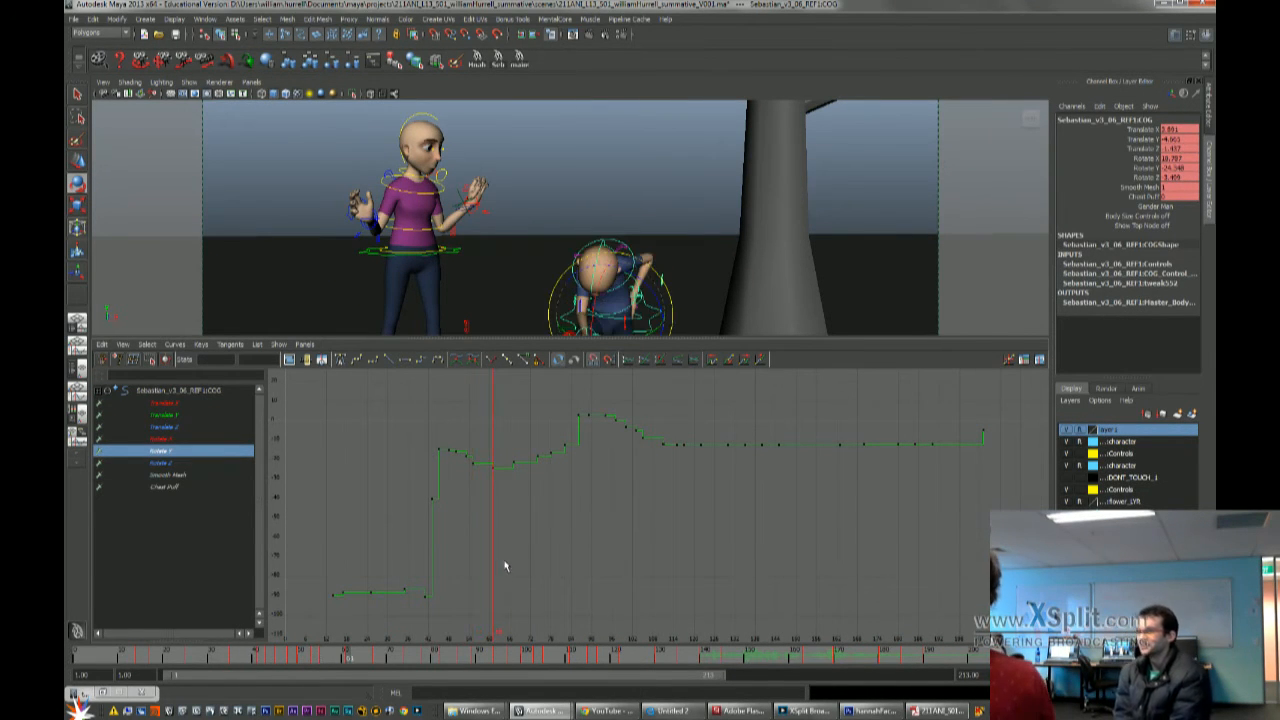
pyautogui.press('.')
pyautogui.press('.')
pyautogui.press('.')
pyautogui.press('.')
pyautogui.press('.')
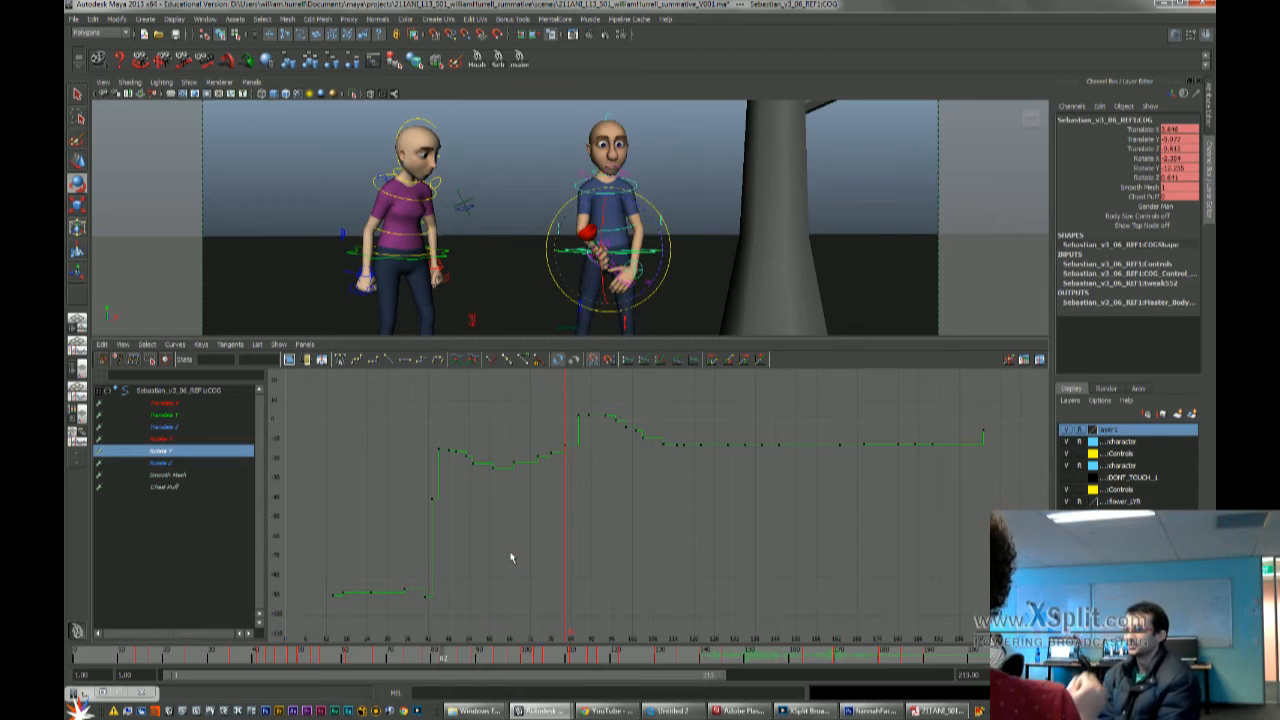
pyautogui.press(',')
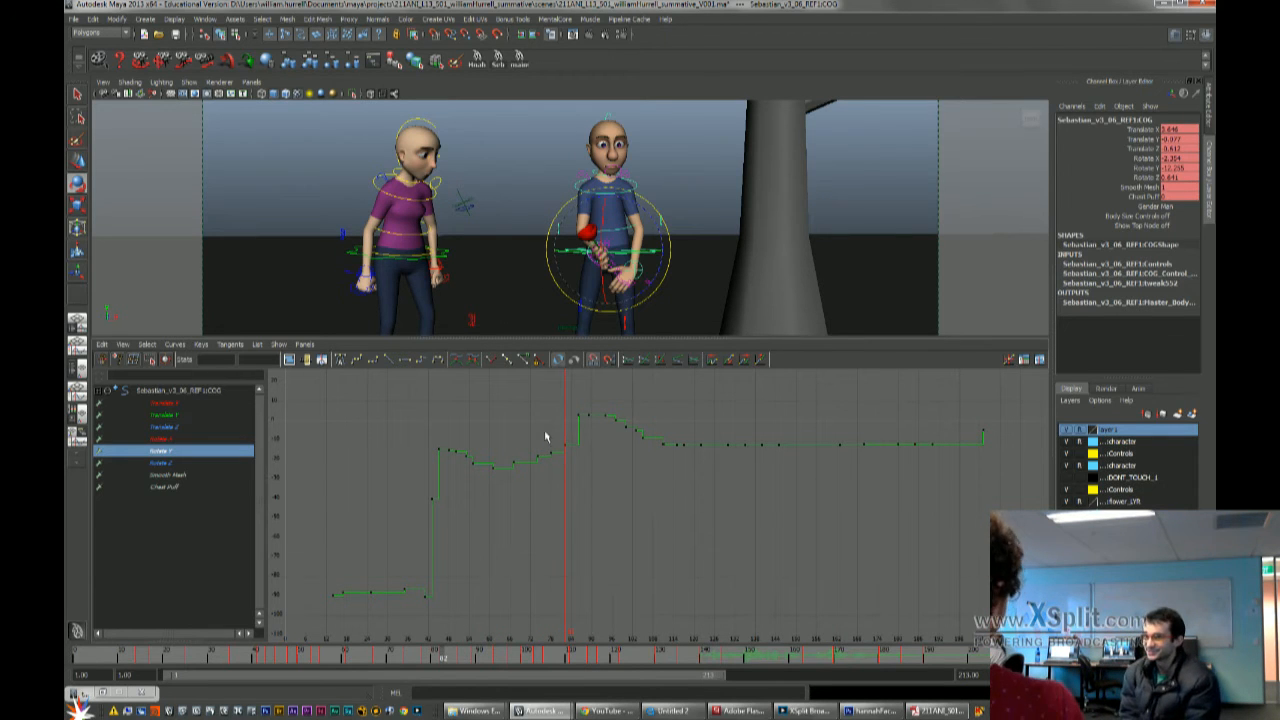
# Lower the COG's Rotate Y keys from the crouch through frame 82 by about 6.5
pyautogui.moveTo(580, 447); pyautogui.dragTo(579, 447)
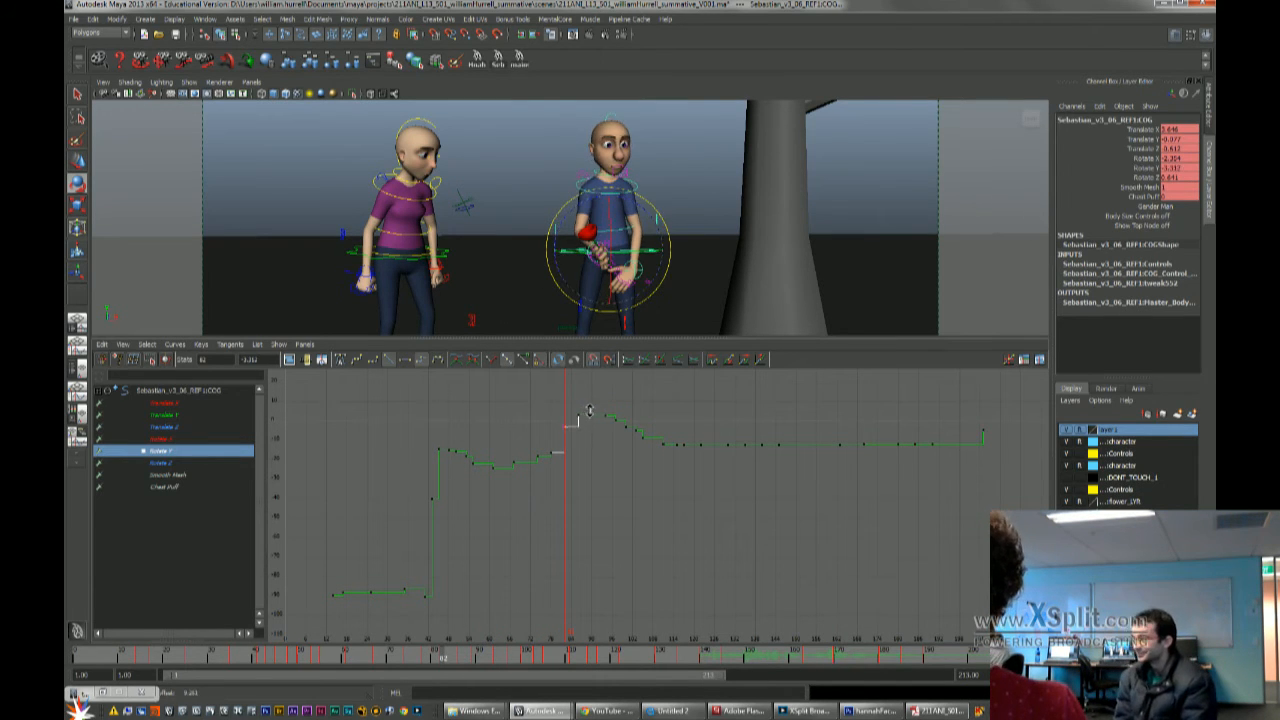
pyautogui.click(587, 466)
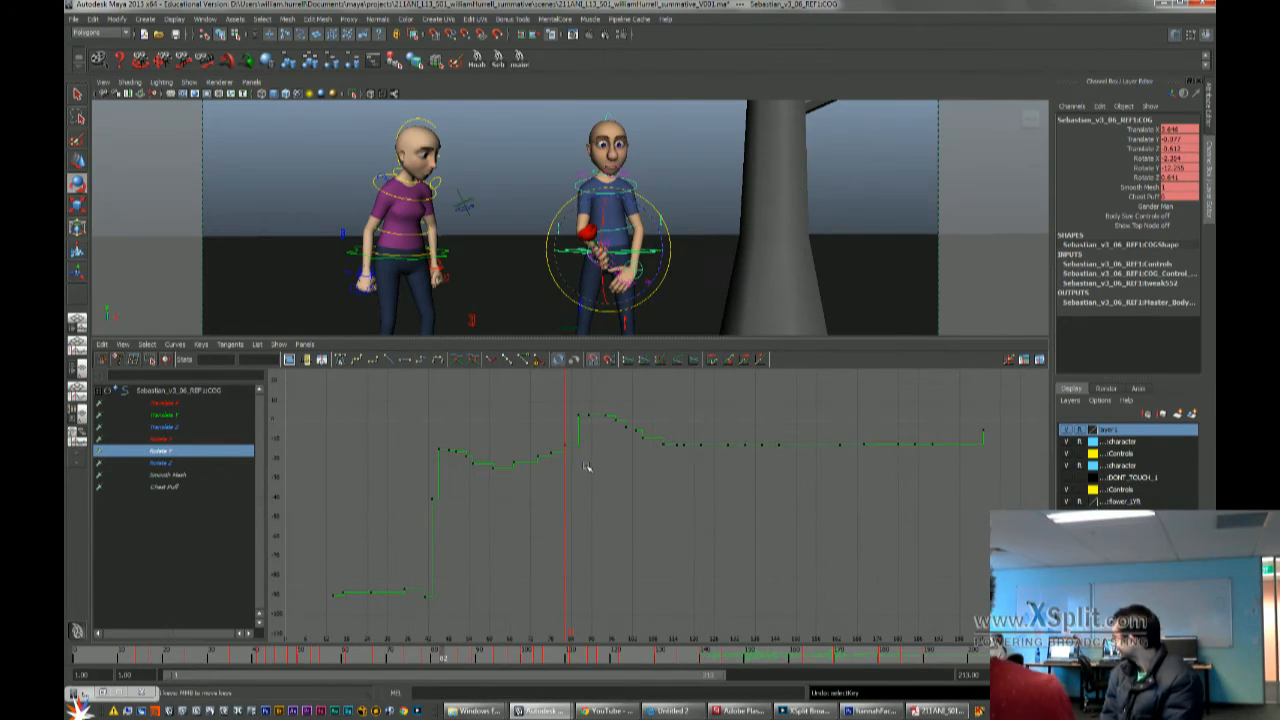
pyautogui.moveTo(491, 437); pyautogui.dragTo(491, 438)
pyautogui.moveTo(495, 442); pyautogui.dragTo(494, 449, button='middle')
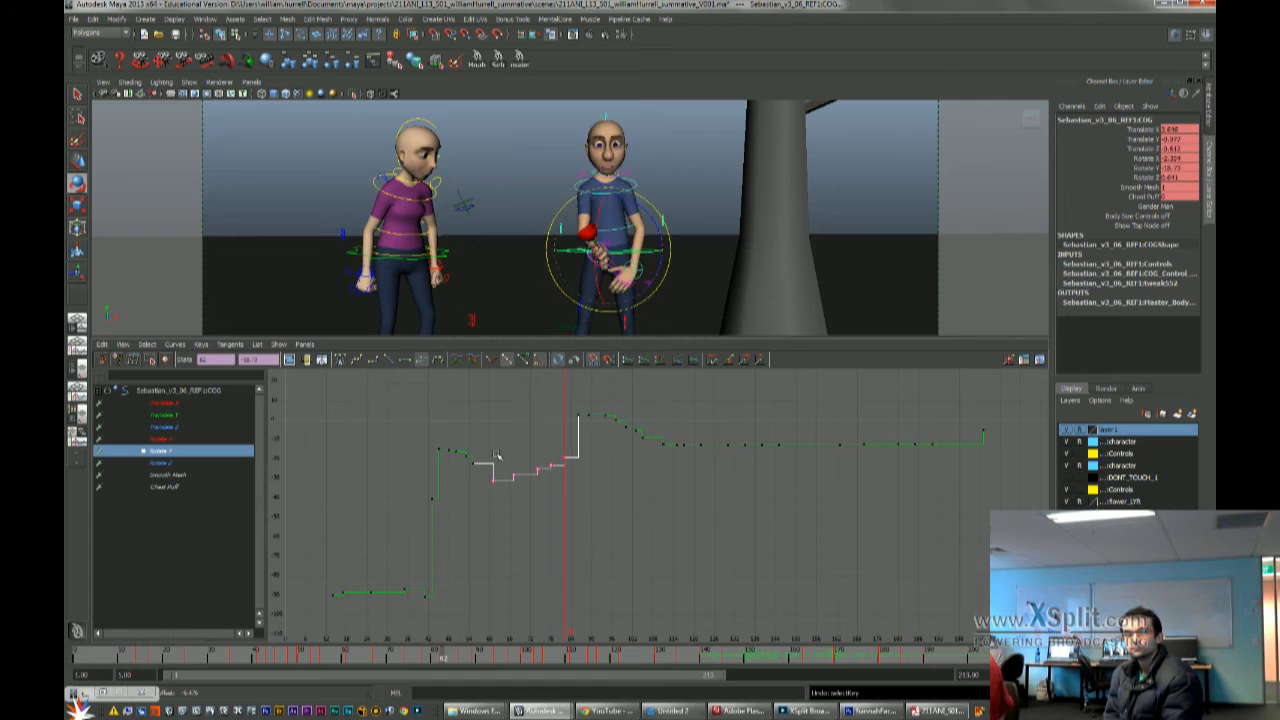
# Play back the adjusted COG rotation, enlarge the camera view, and replay the animation from about frame 11
pyautogui.hotkey('alt', 'v')
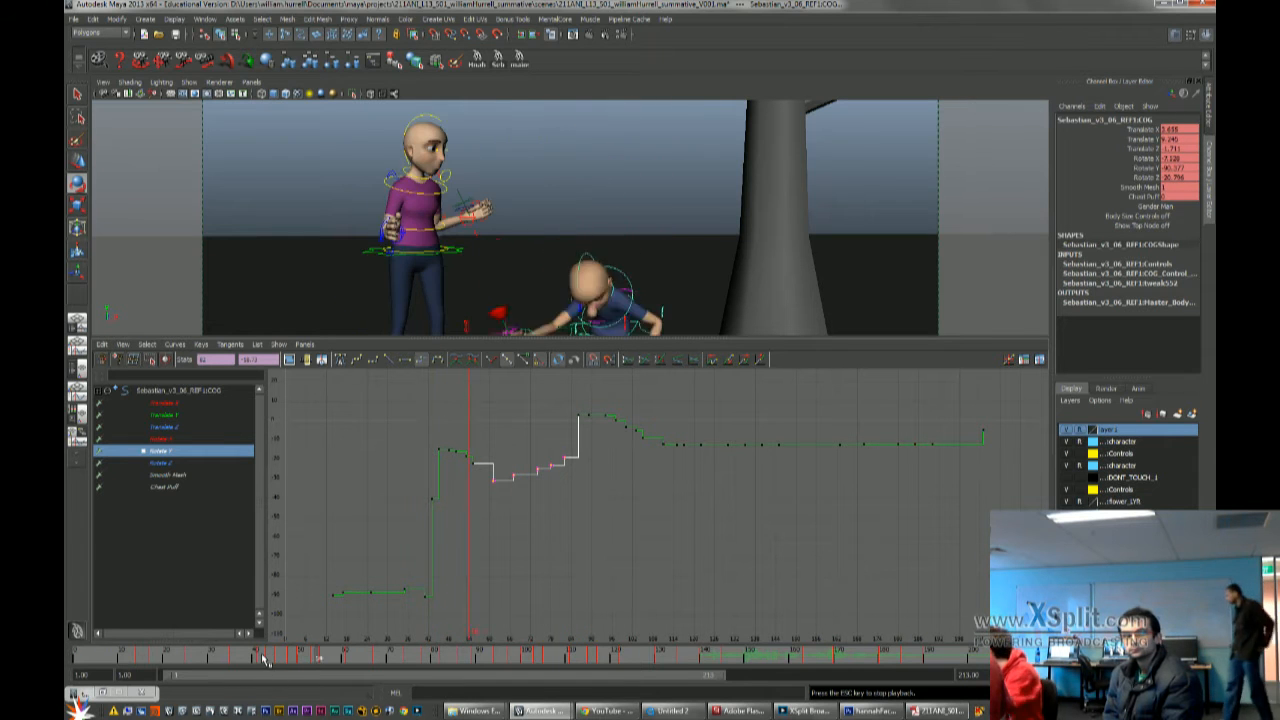
pyautogui.press('space')
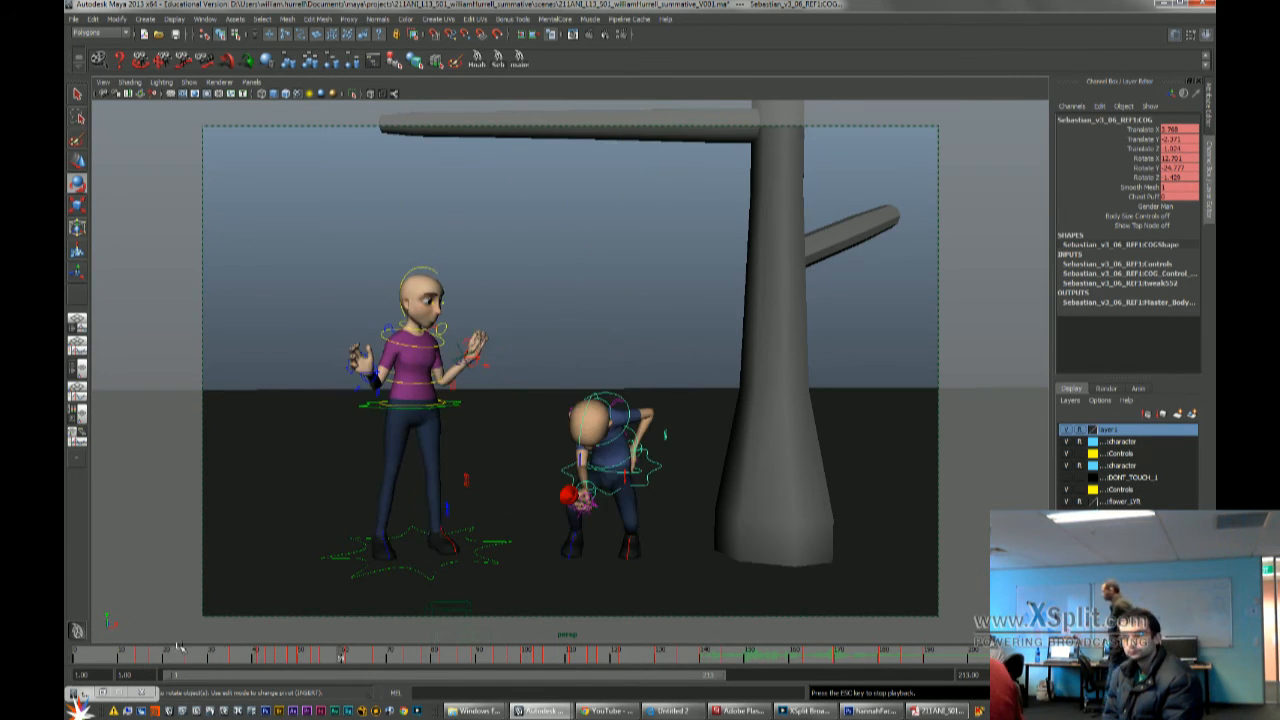
pyautogui.click(124, 657)
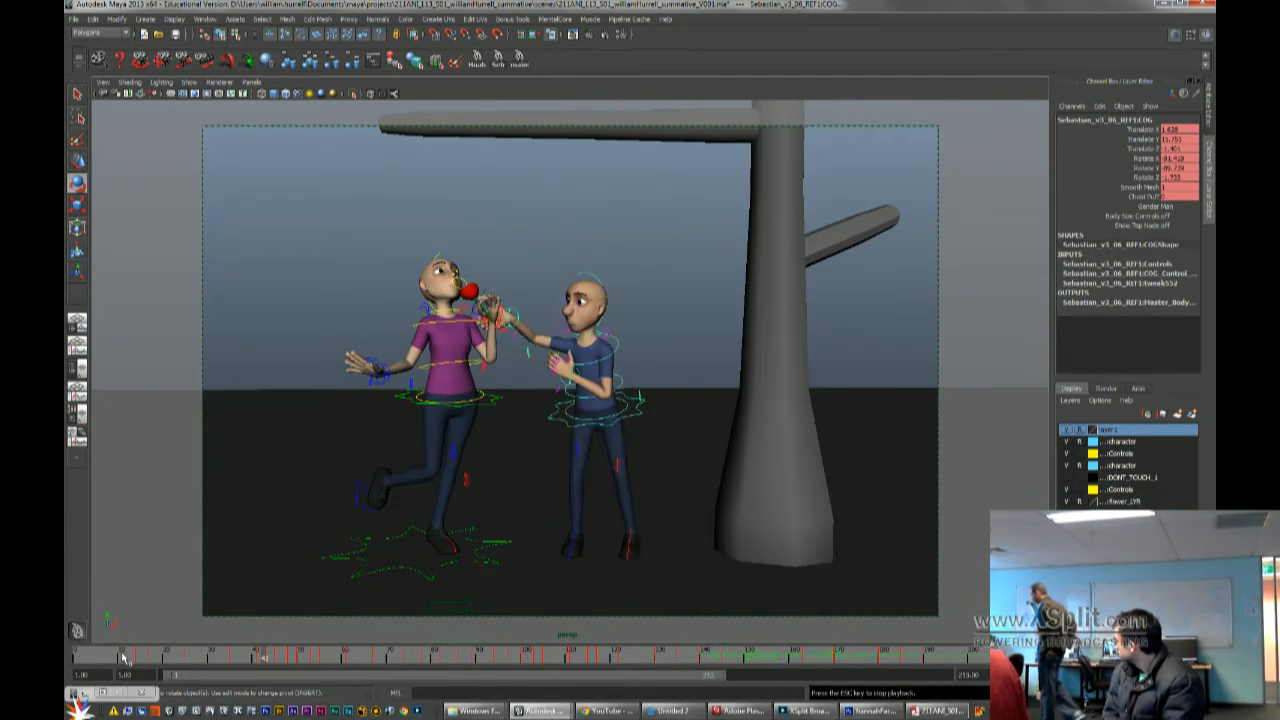
pyautogui.click(124, 657)
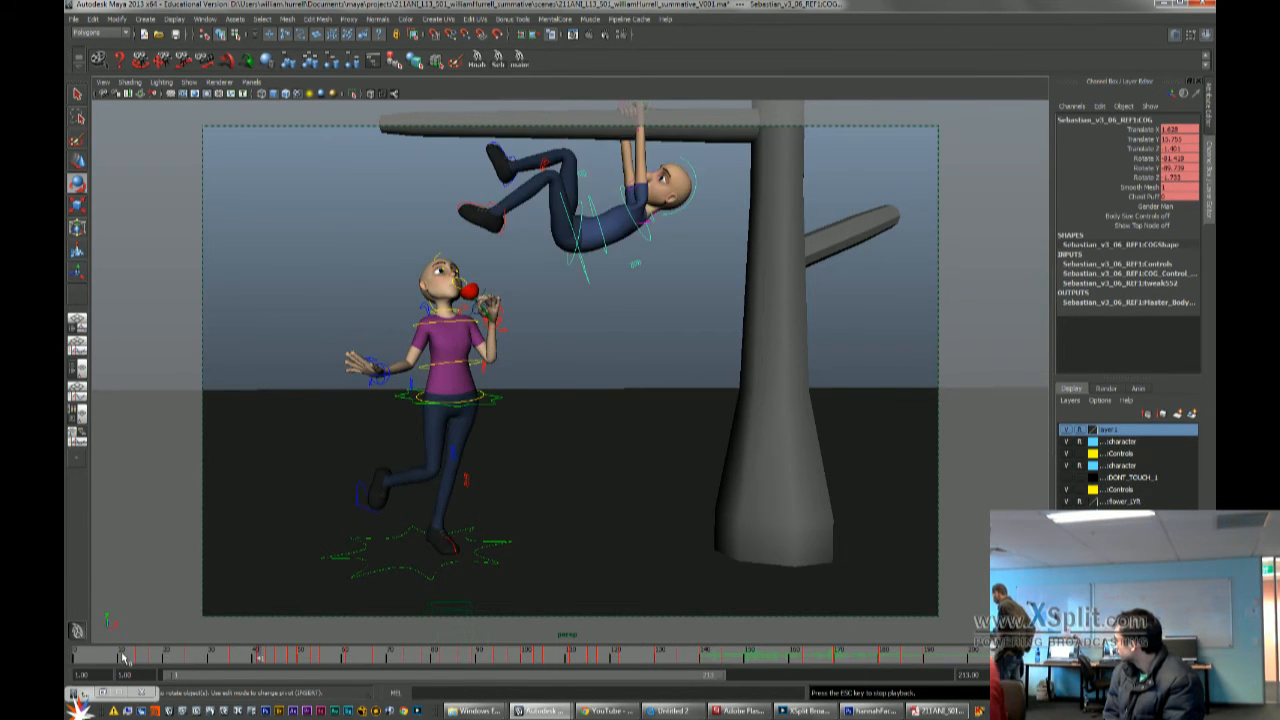
pyautogui.click(124, 657)
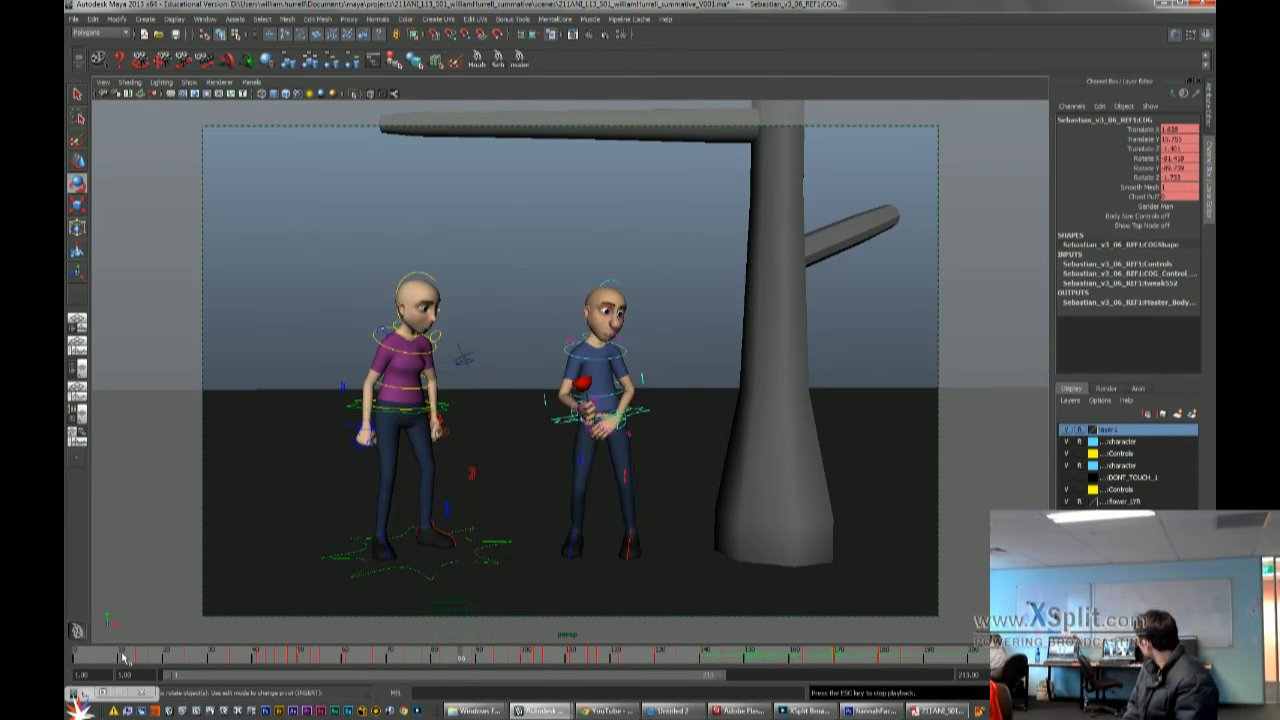
pyautogui.press('Escape')
# Select the blue-shirted character's right foot control and scrub to the crossed-leg pose at about frame 101
pyautogui.moveTo(427, 657); pyautogui.dragTo(520, 662)
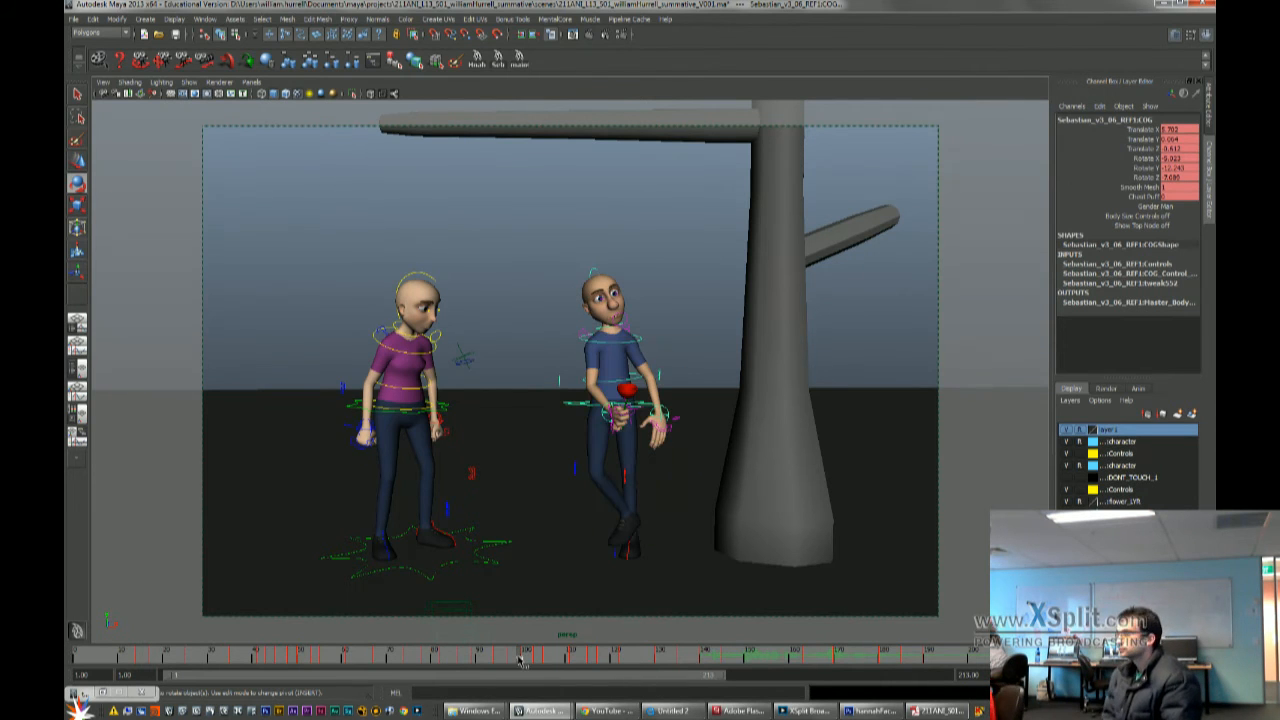
pyautogui.click(619, 580)
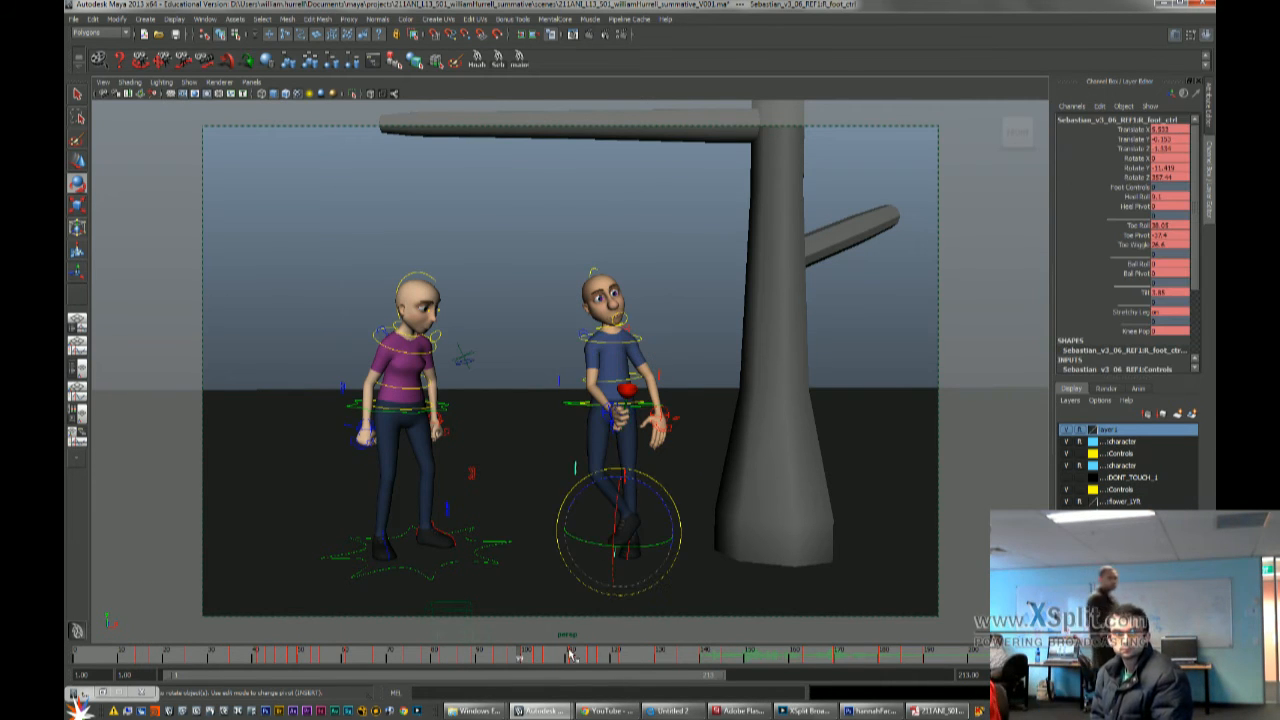
pyautogui.press('q')
pyautogui.moveTo(514, 660)
pyautogui.mouseDown()
pyautogui.moveTo(498, 659)
pyautogui.moveTo(528, 641)
pyautogui.mouseUp()
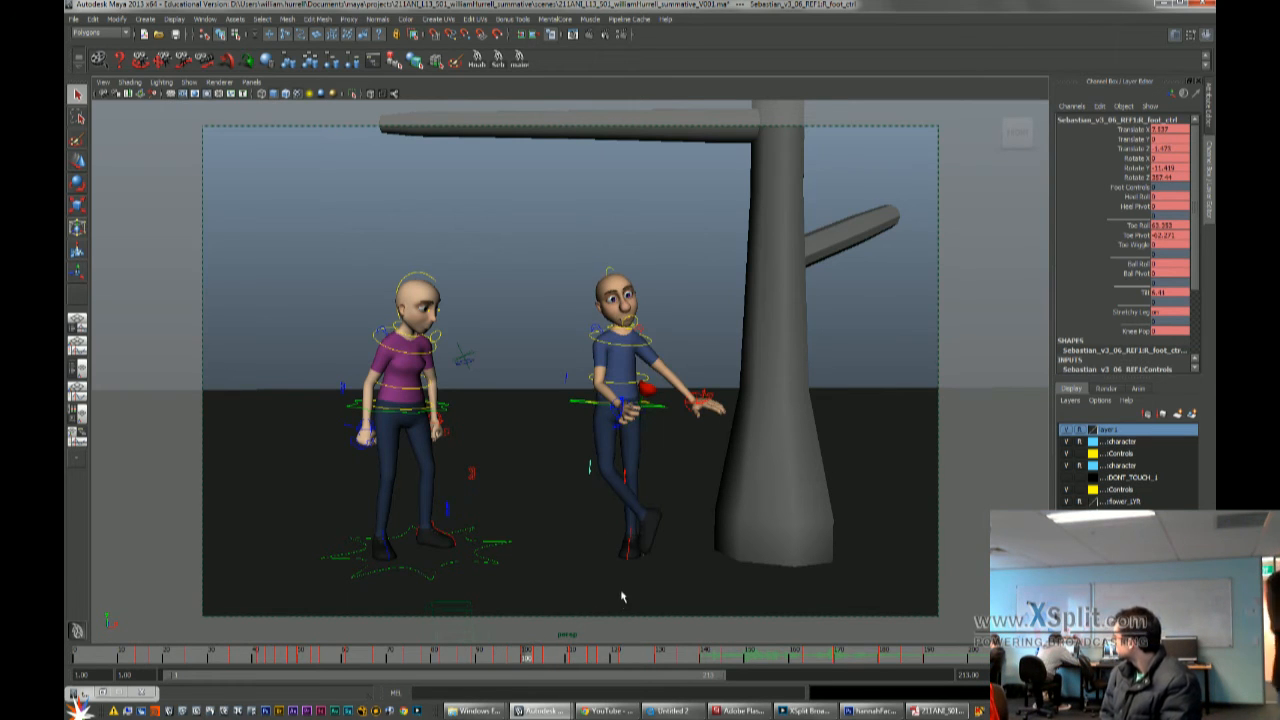
# Compare the right foot's keyed poses between frames 94 and 101 as the leg crosses over
pyautogui.press(',')
pyautogui.press(',')
pyautogui.press('.')
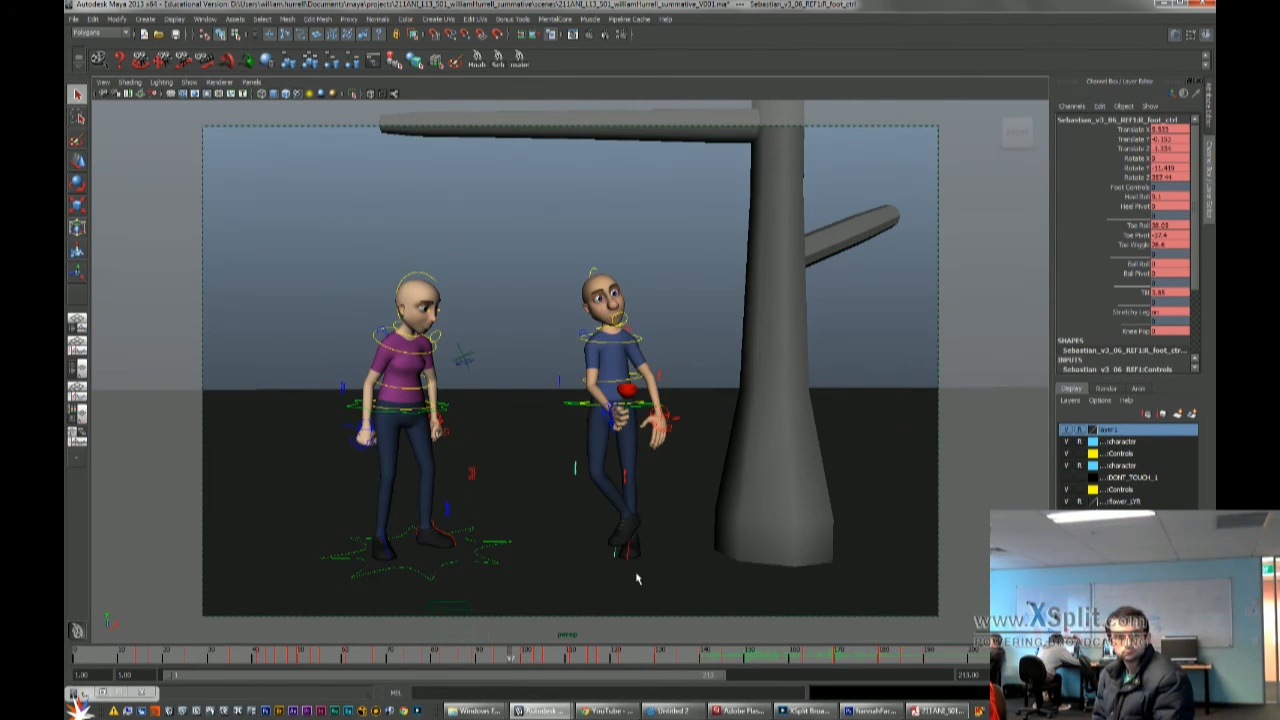
pyautogui.press('.')
pyautogui.press(',')
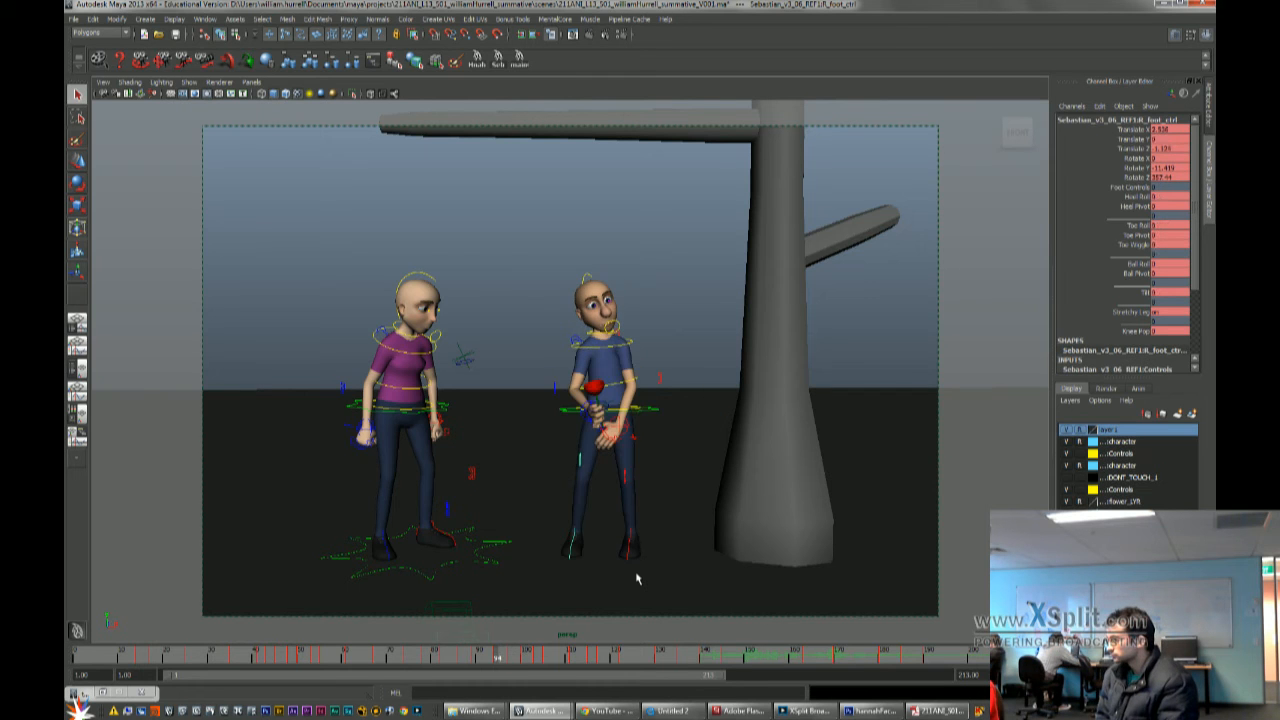
pyautogui.press('.')
pyautogui.press(',')
pyautogui.press('.')
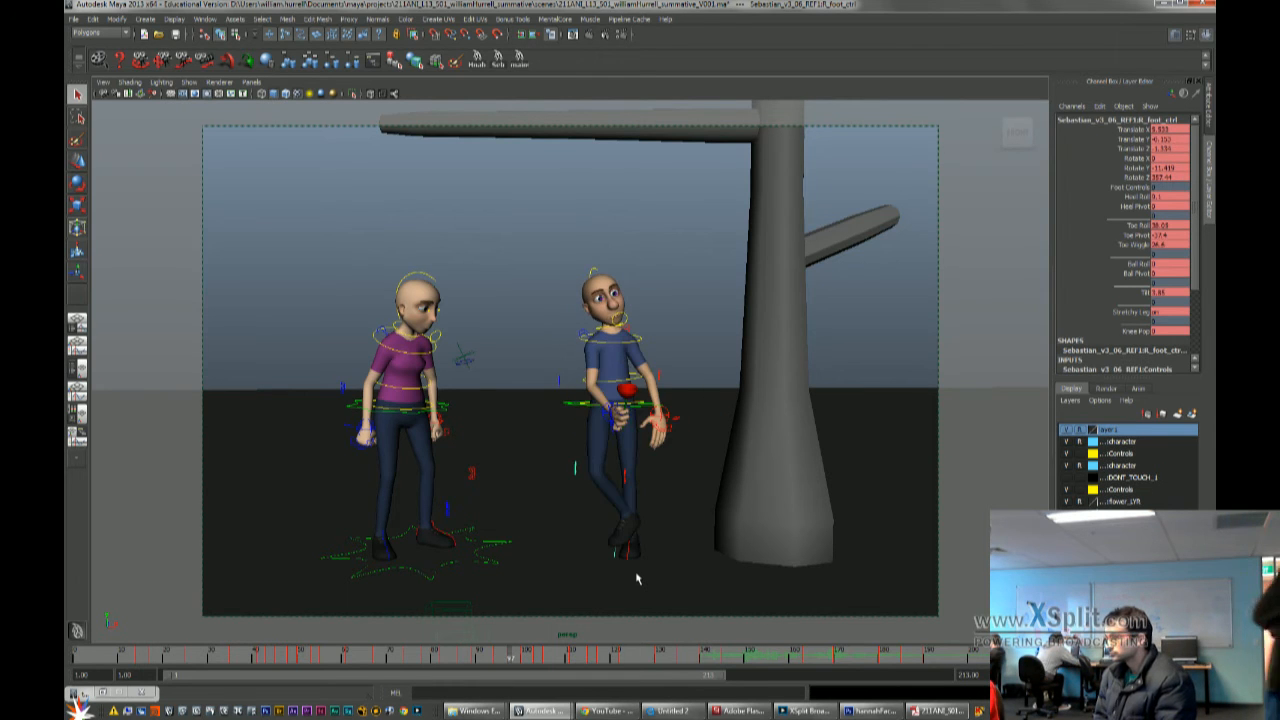
pyautogui.press('.')
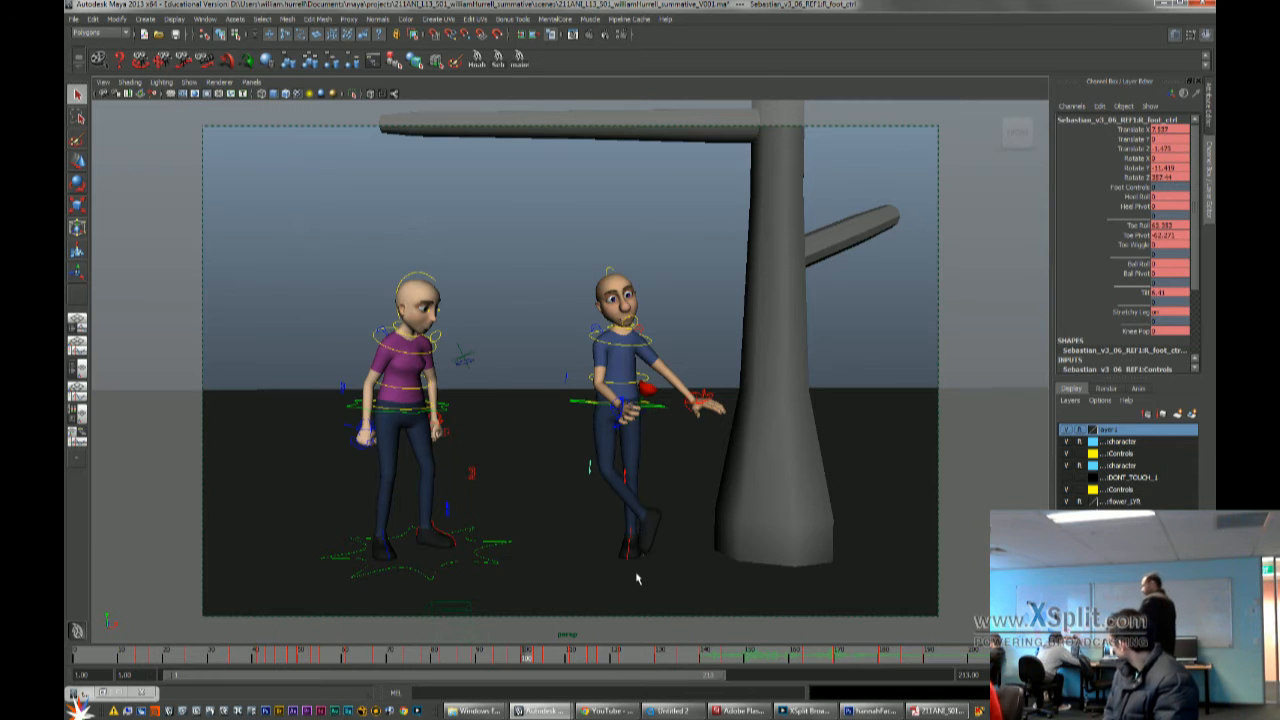
pyautogui.press(',')
pyautogui.press(',')
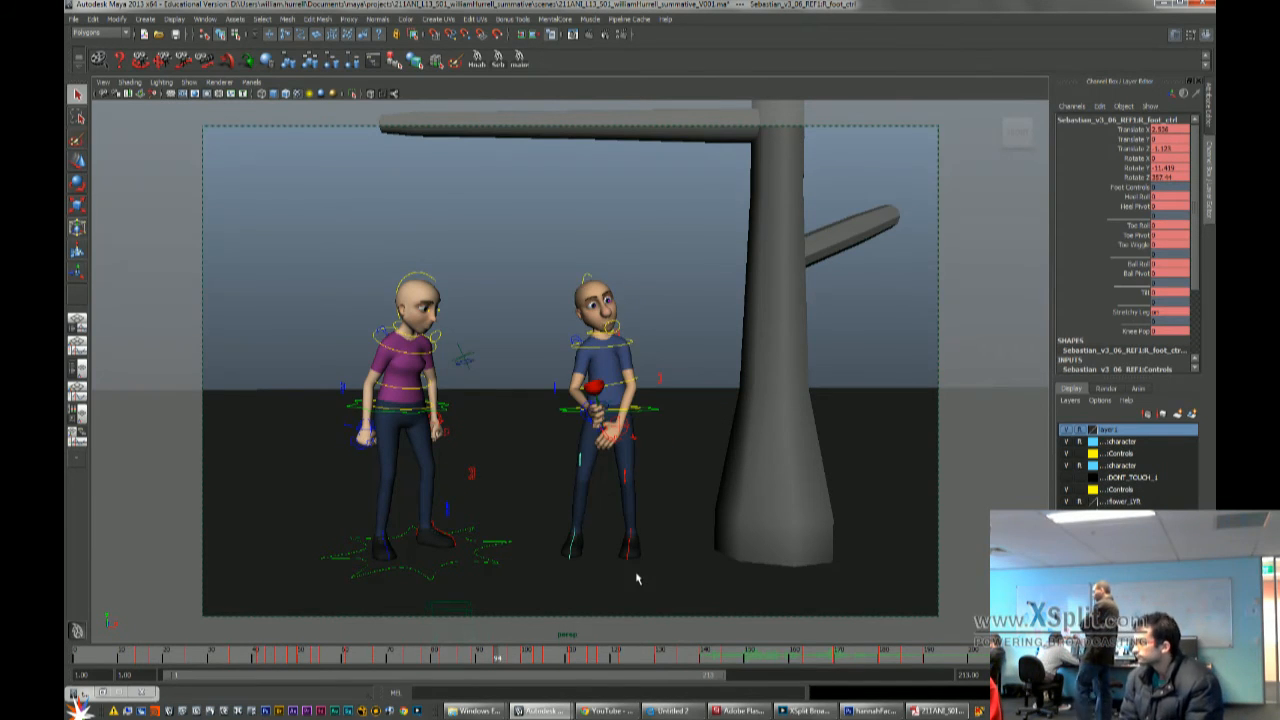
# Step back through the key poses from frame 94 to the bent-over pose at frame 67
pyautogui.press(',')
pyautogui.press(',')
pyautogui.press(',')
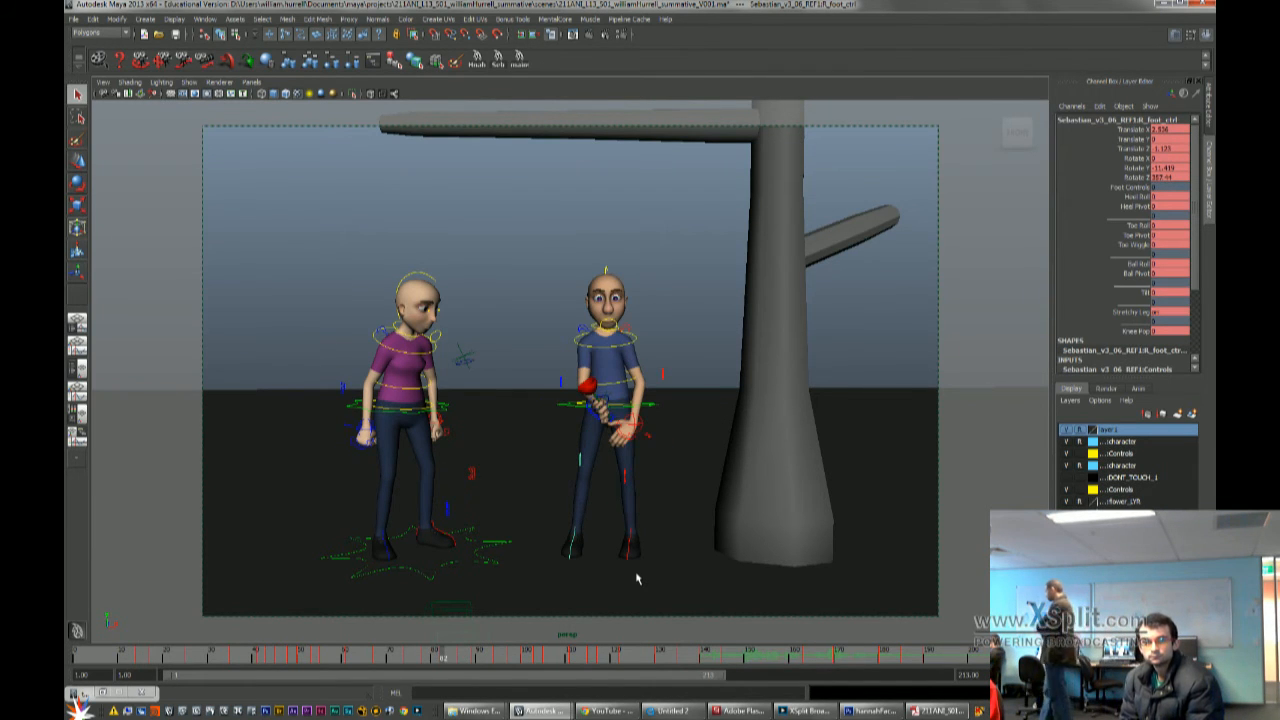
pyautogui.press(',')
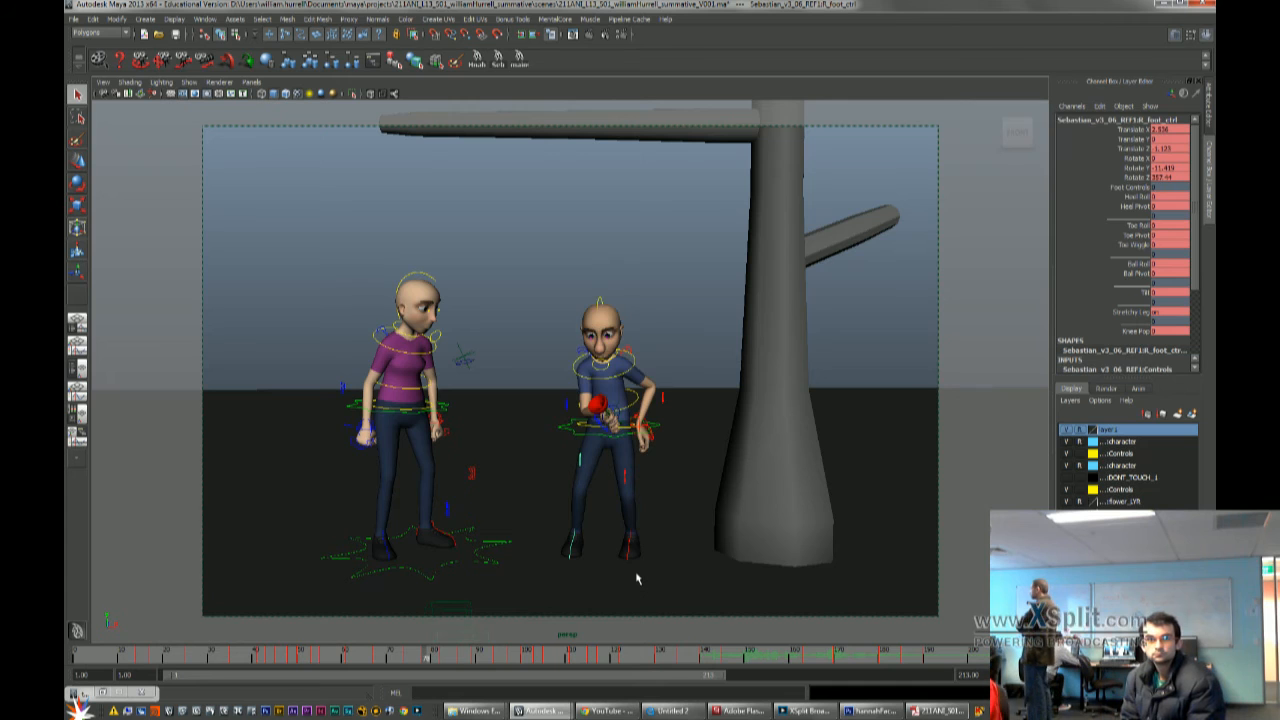
pyautogui.press(',')
pyautogui.press(',')
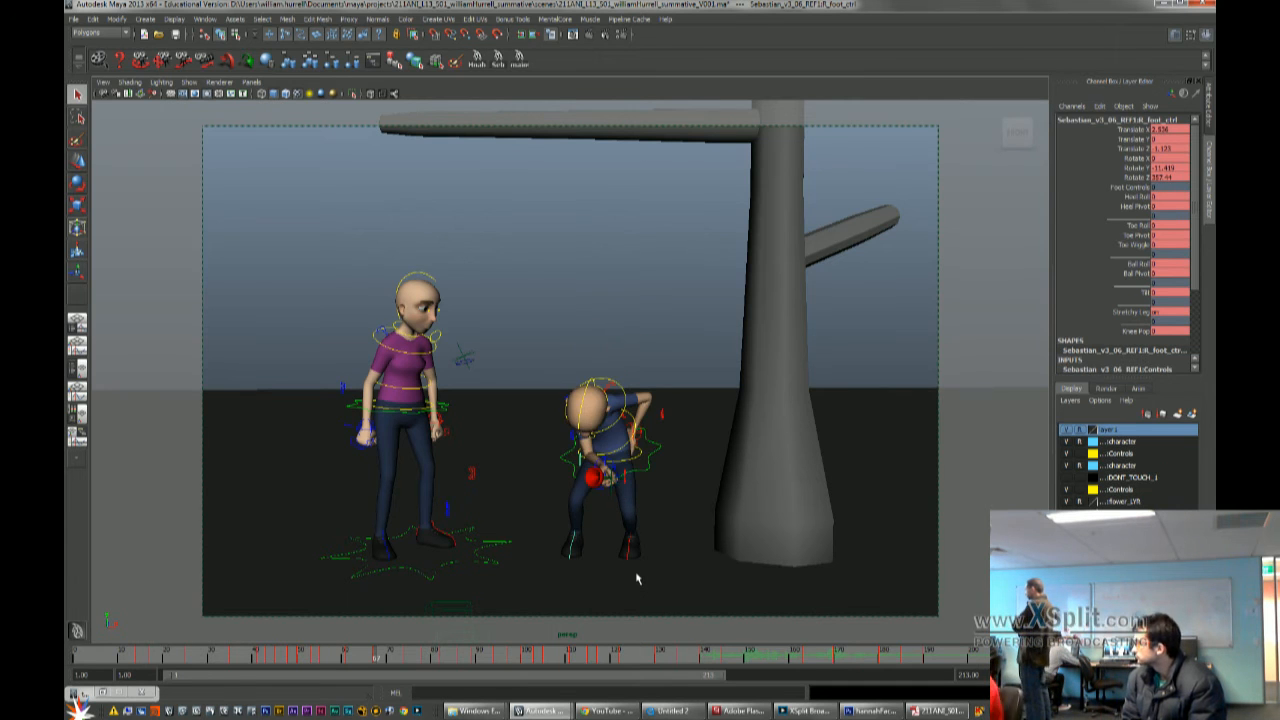
pyautogui.click(797, 712)
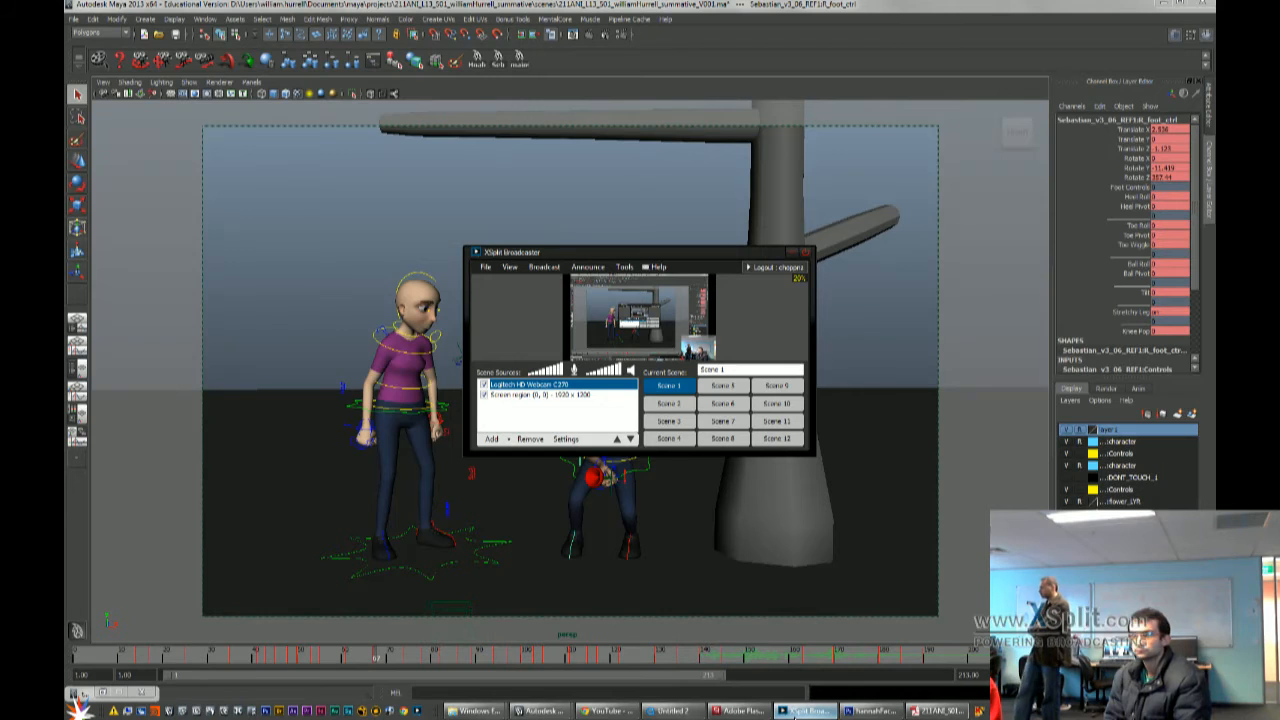
pyautogui.click(797, 712)
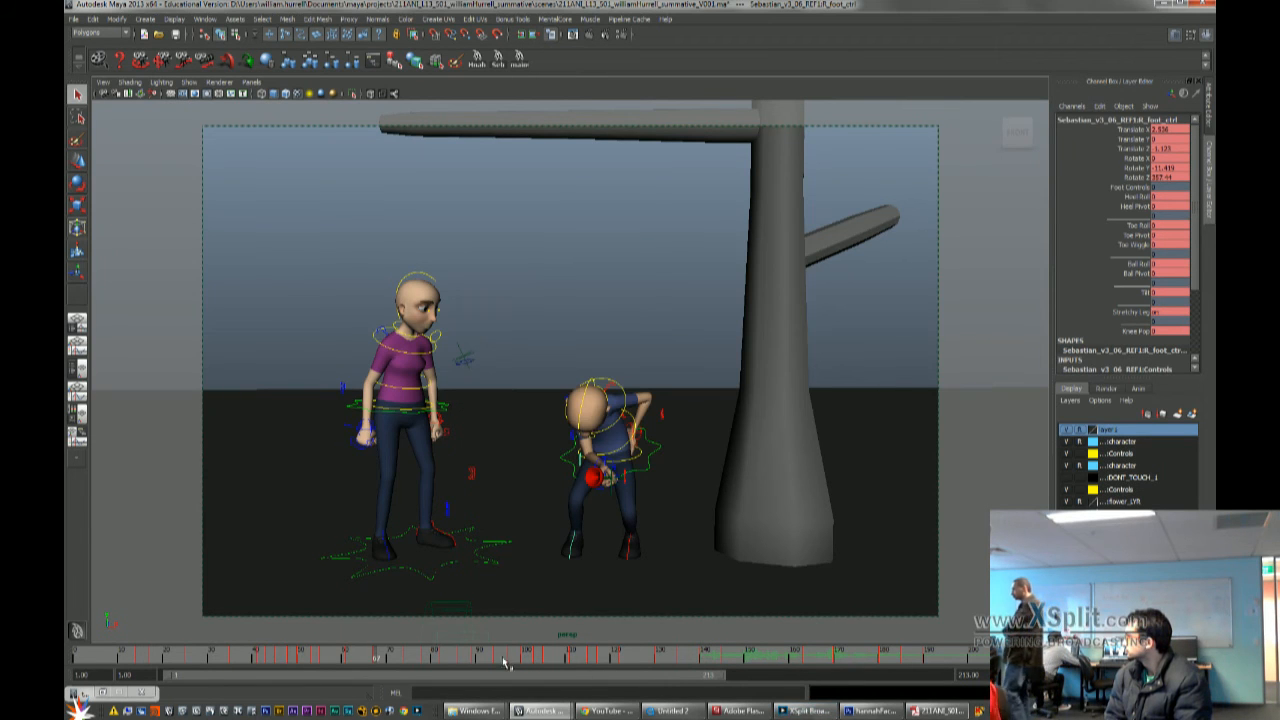
# Replay the blue-shirted character's rise from about frame 57 and save the scene
pyautogui.click(328, 657)
pyautogui.hotkey('alt', 'v')
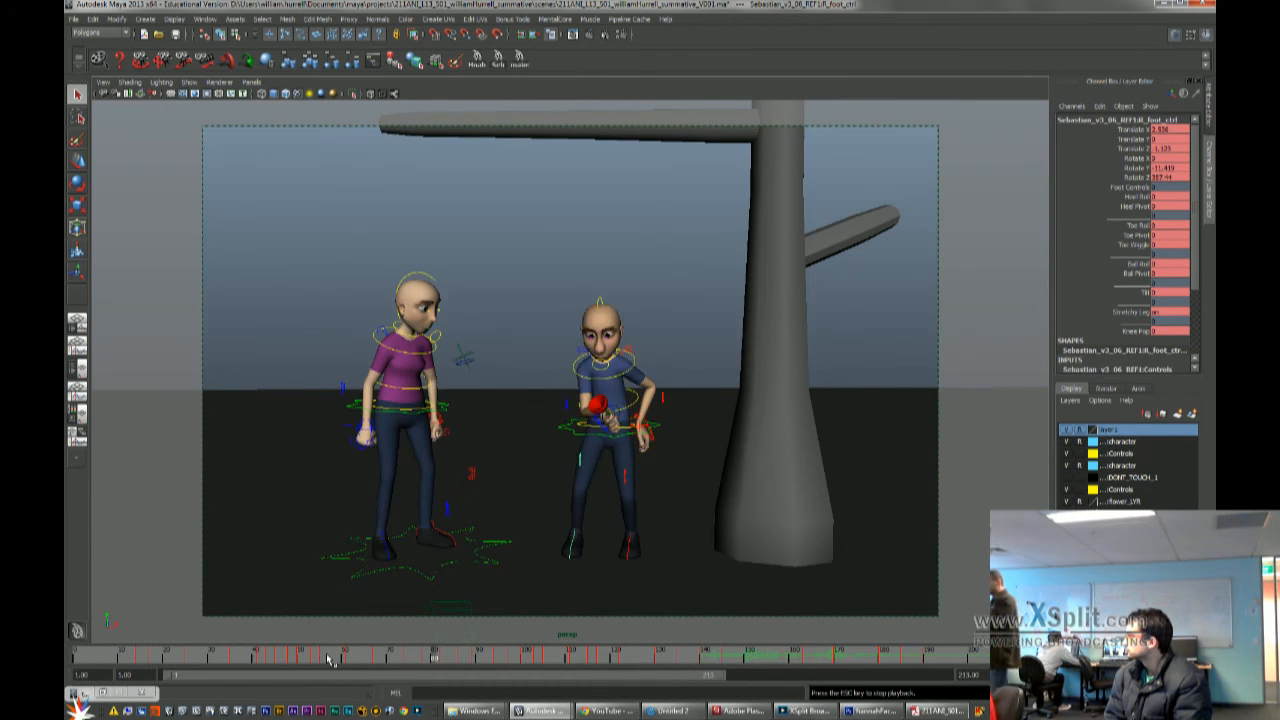
pyautogui.press('Escape')
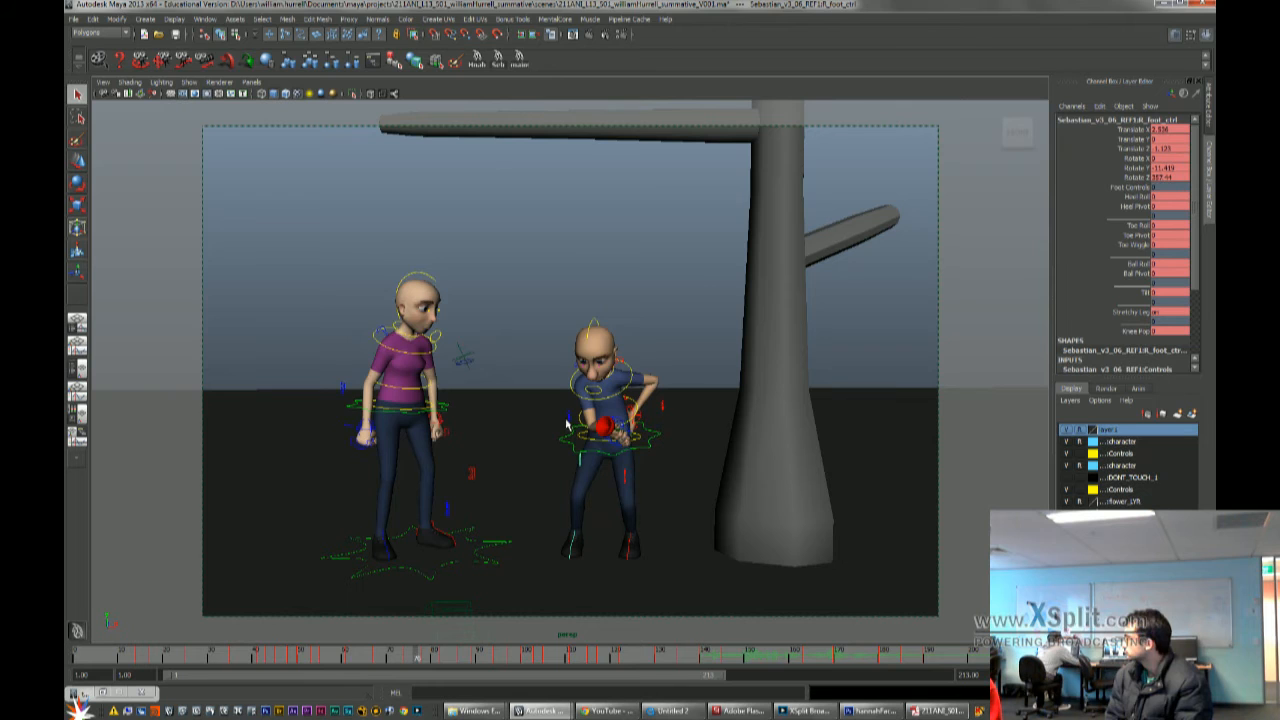
pyautogui.hotkey('ctrl', 's')
pyautogui.click(605, 362)
# Select the blue-shirted character's neck control, play the animation, and return to the rose pose at about frame 48
pyautogui.click(595, 359)
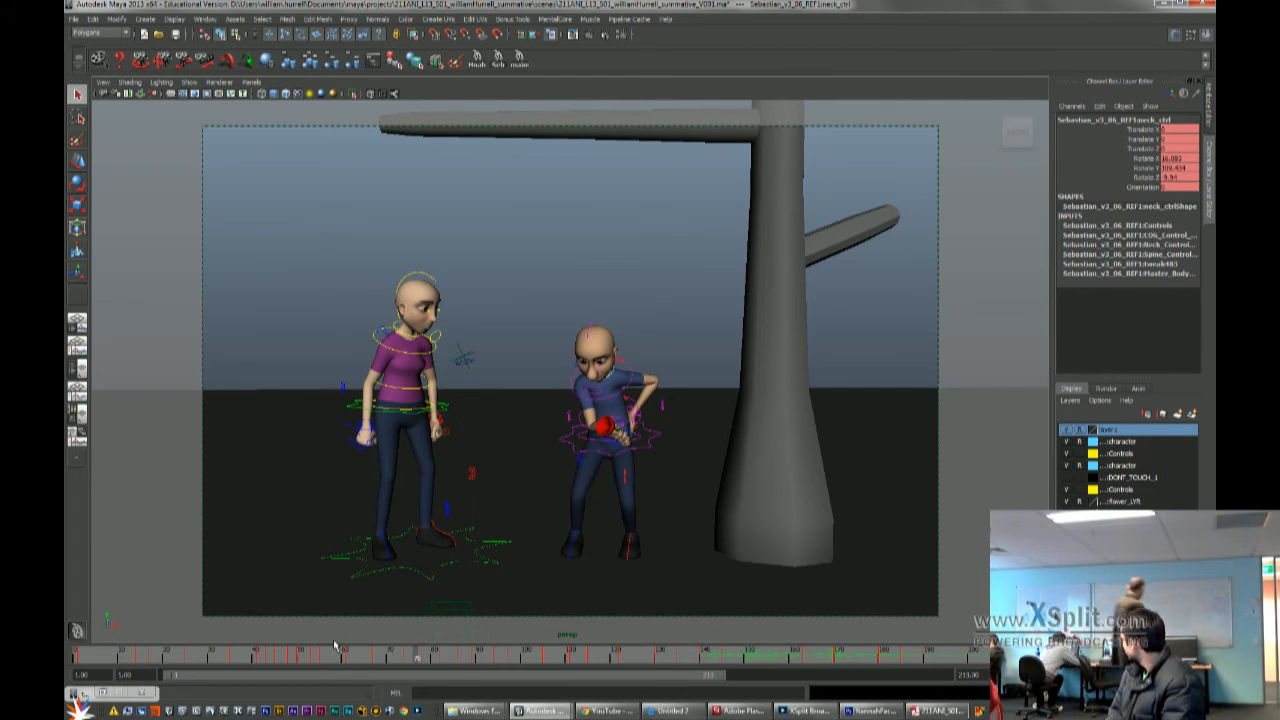
pyautogui.hotkey('alt', 'v')
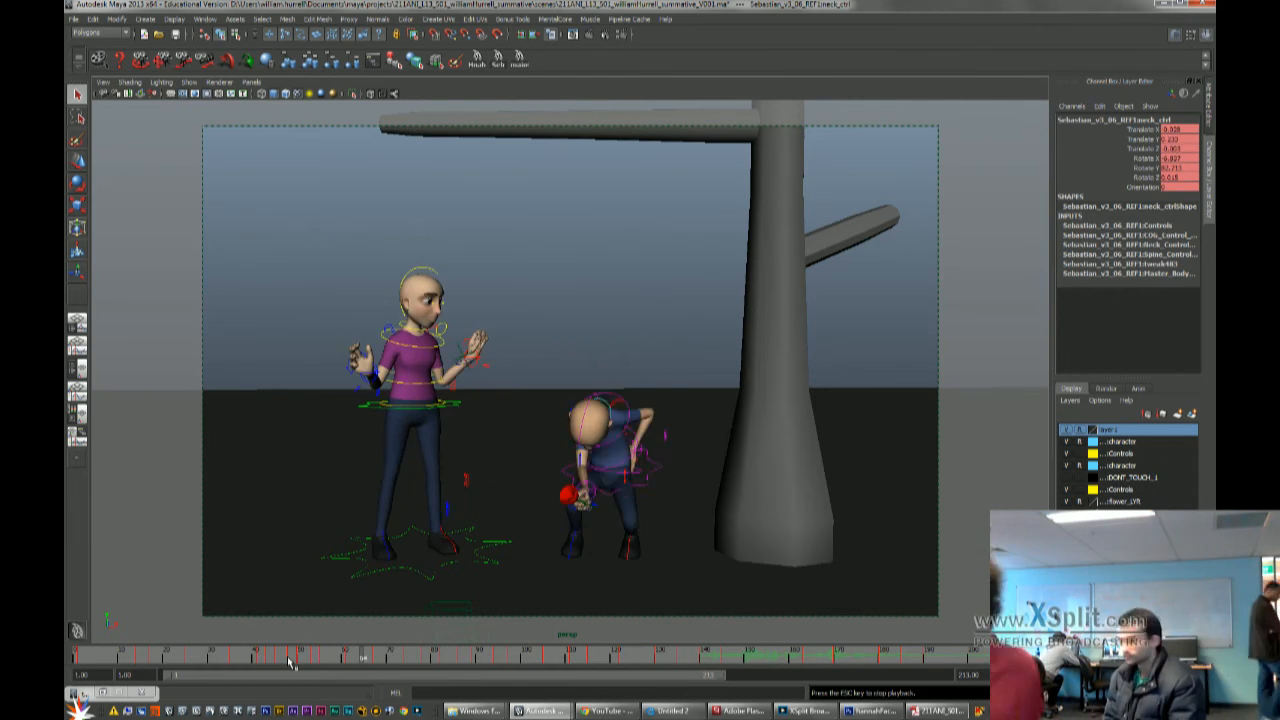
pyautogui.hotkey('alt', 'v')
pyautogui.click(290, 661)
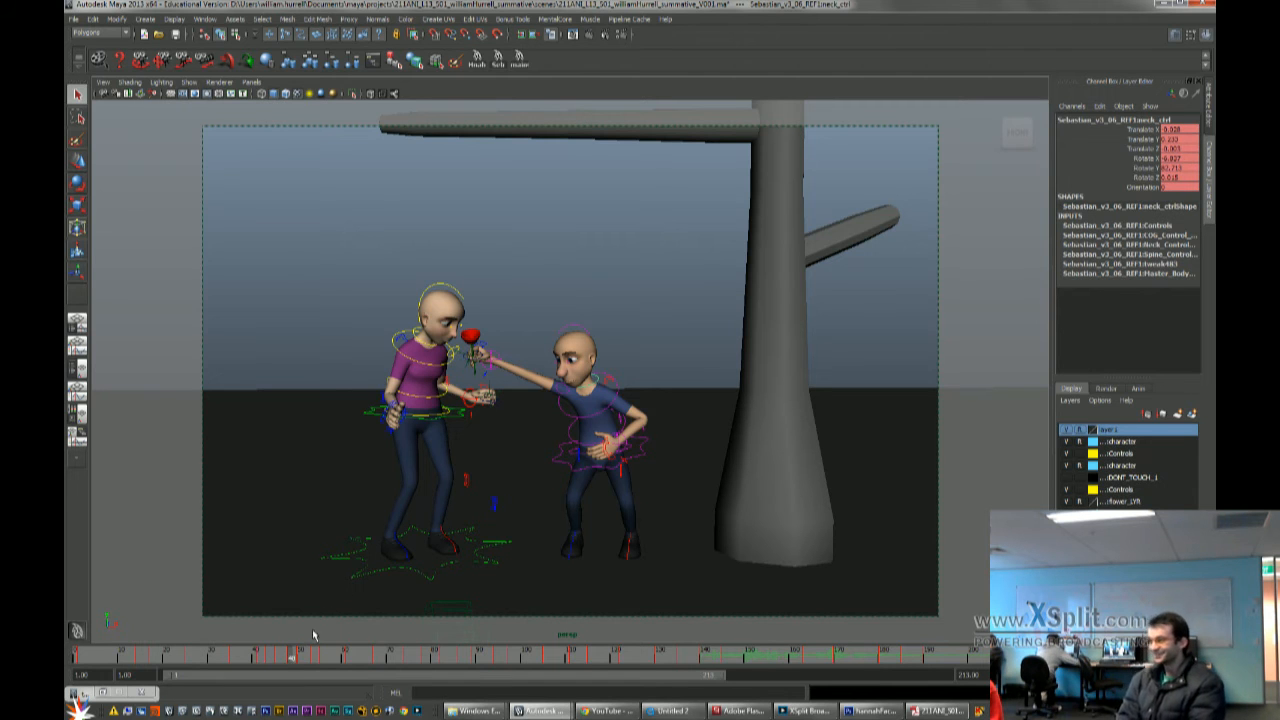
# Replay the rose exchange from about frame 35 and scrub back to about frame 45
pyautogui.click(231, 661)
pyautogui.hotkey('alt', 'v')
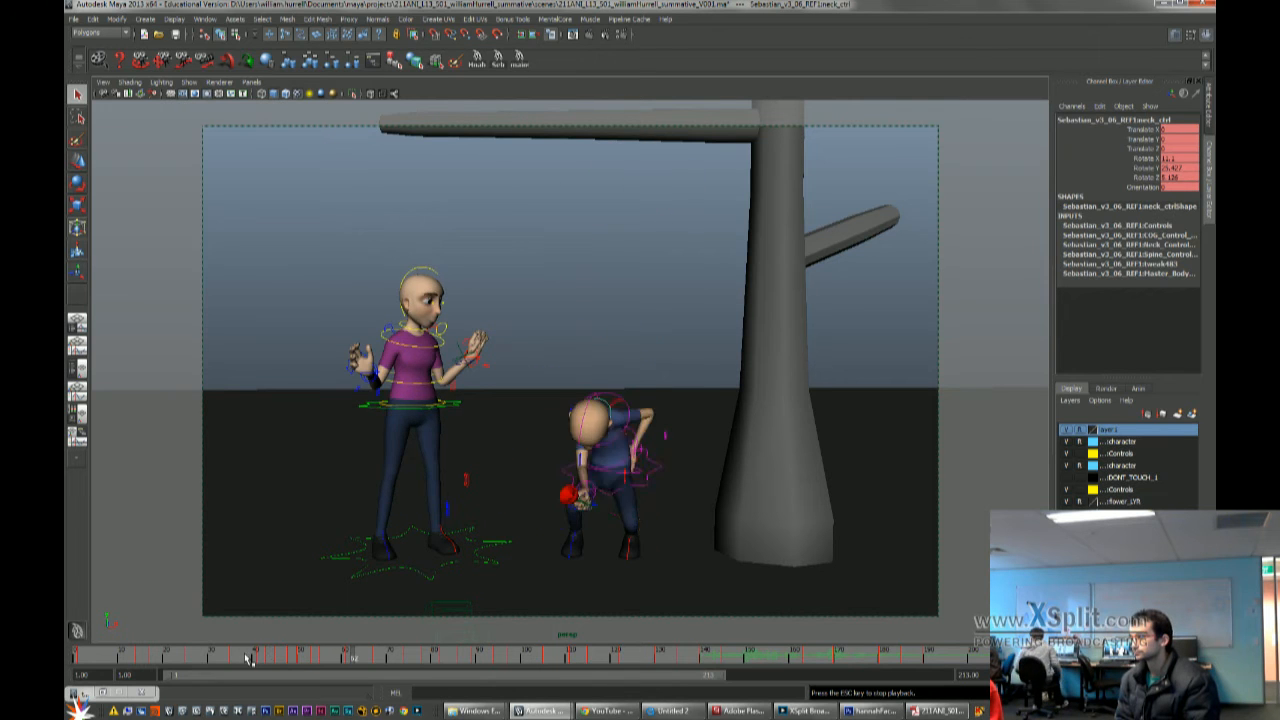
pyautogui.click(297, 658)
pyautogui.moveTo(297, 658); pyautogui.dragTo(280, 662)
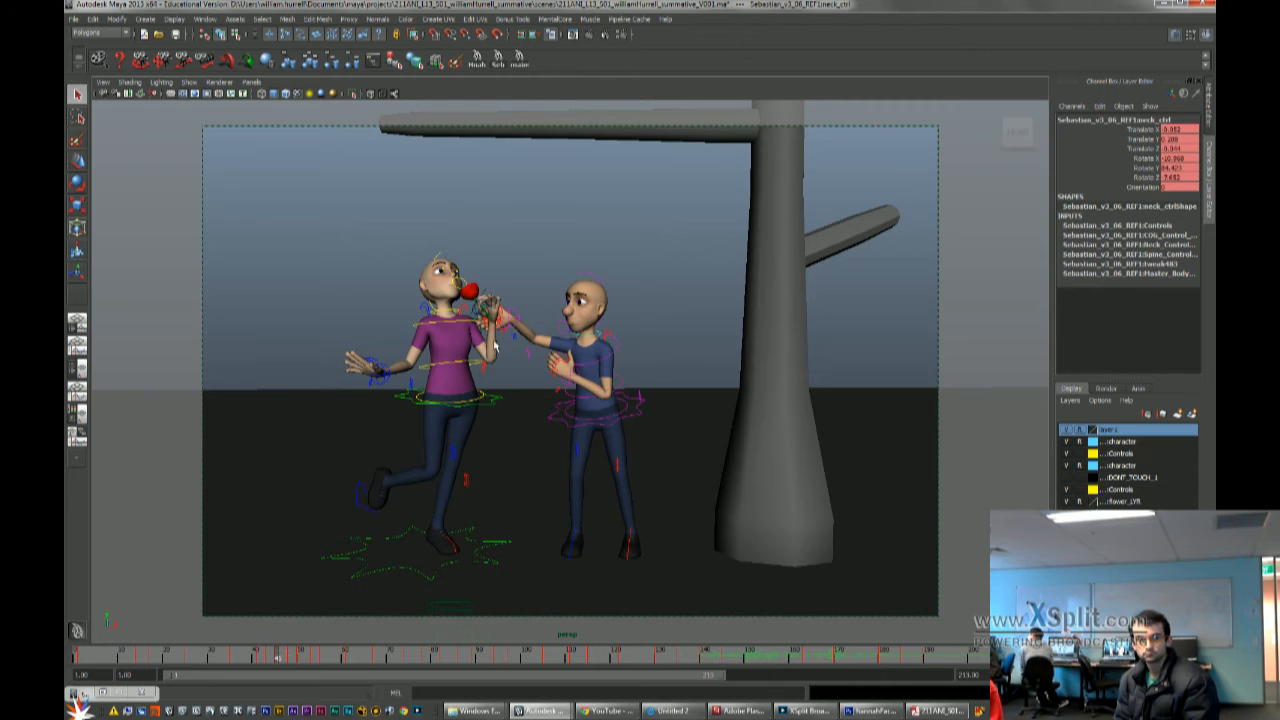
# Select the purple-shirted character's left hand rotate control and go to the rose-holding pose at frame 30
pyautogui.press('space')
pyautogui.keyDown('alt'); pyautogui.moveTo(525, 370); pyautogui.dragTo(545, 326); pyautogui.keyUp('alt')
pyautogui.click(507, 363)
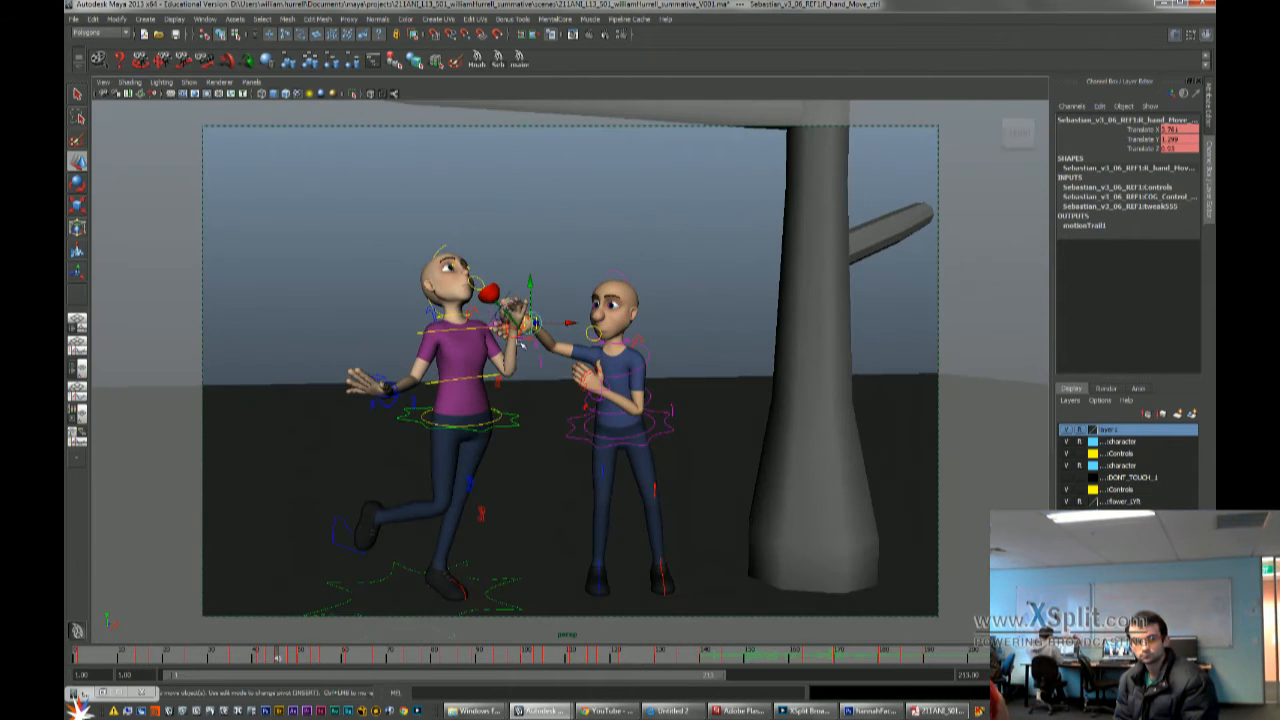
pyautogui.click(550, 325)
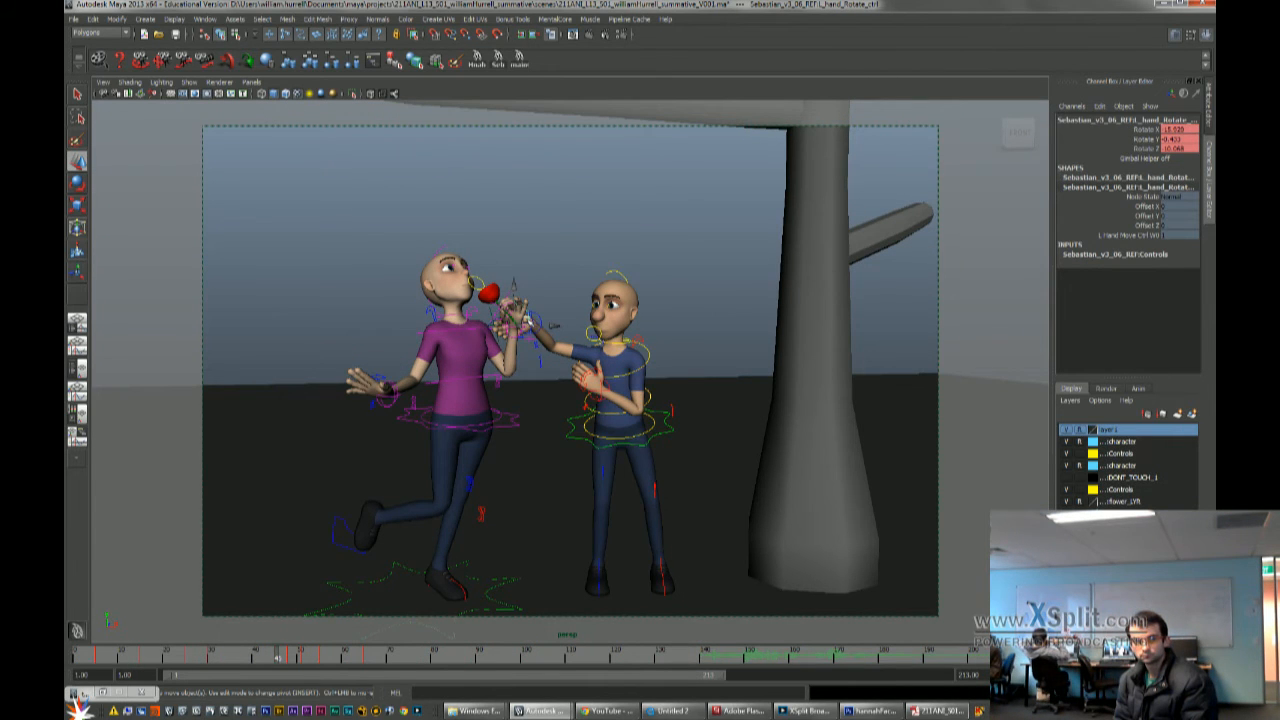
pyautogui.press(',')
pyautogui.press(',')
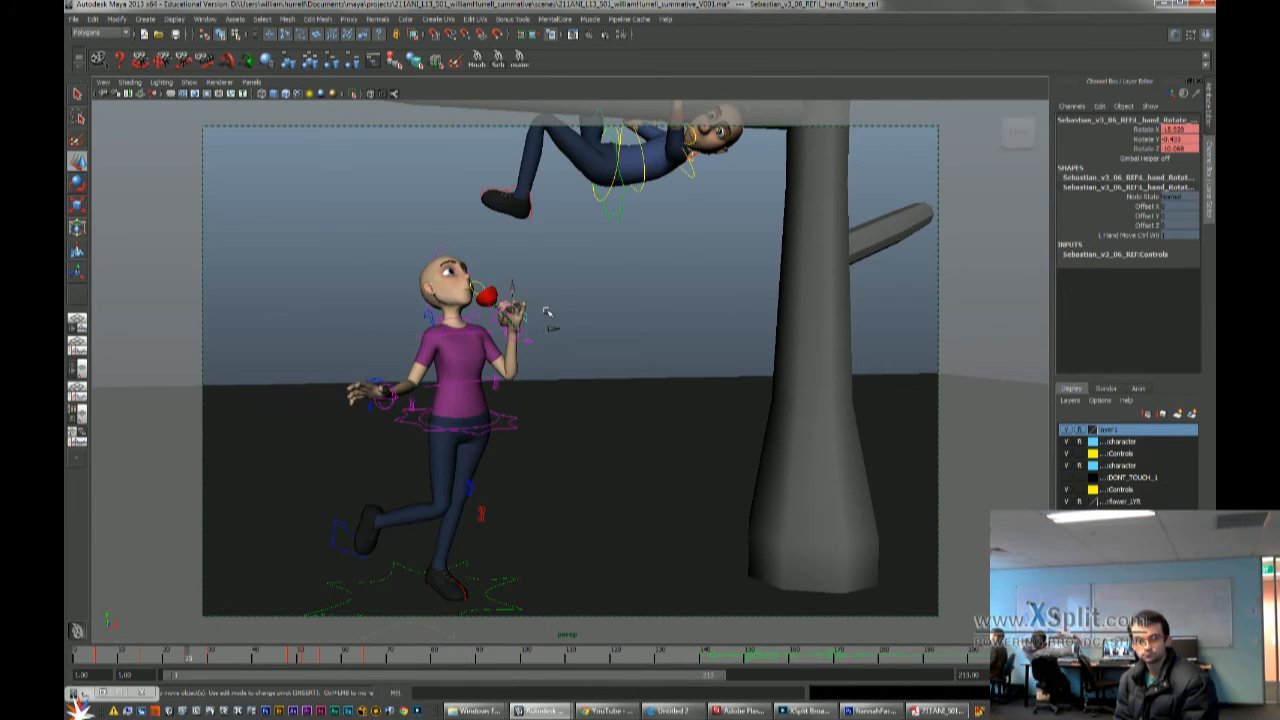
pyautogui.press(',')
pyautogui.press('.')
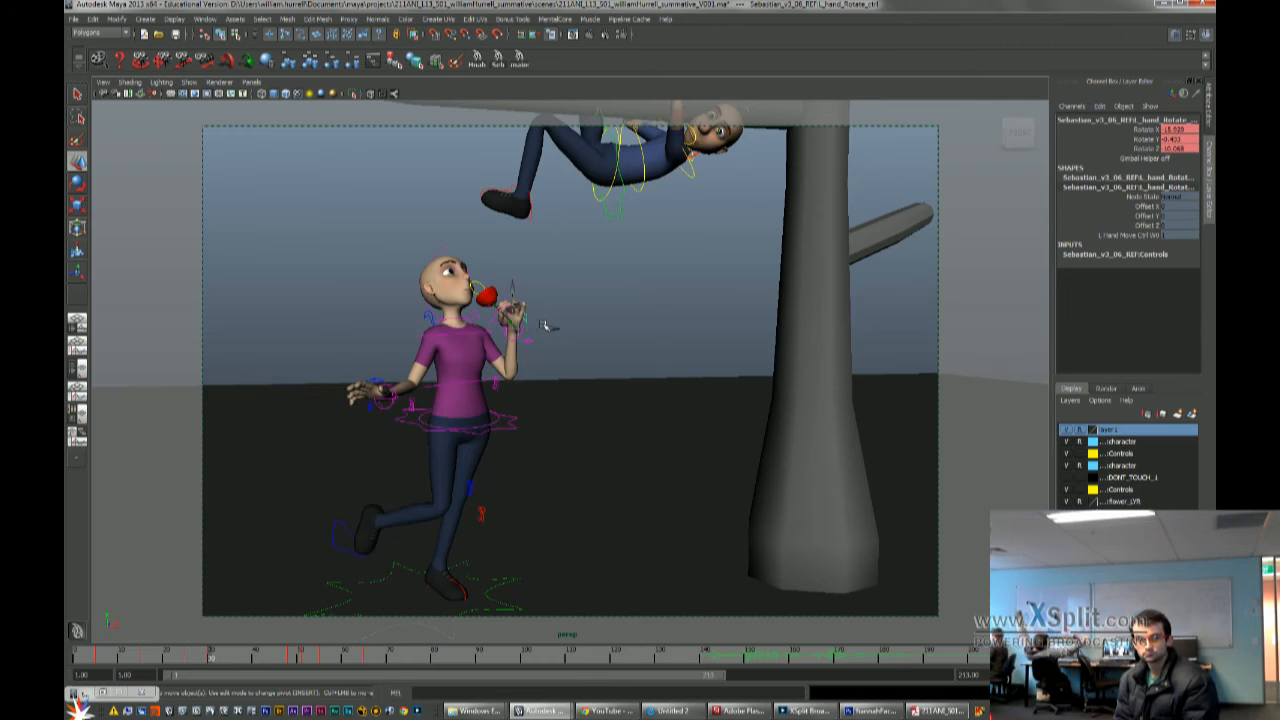
# Rotate the purple-shirted character's left hand to change the rose's tilt and key it around frame 30
pyautogui.press('e')
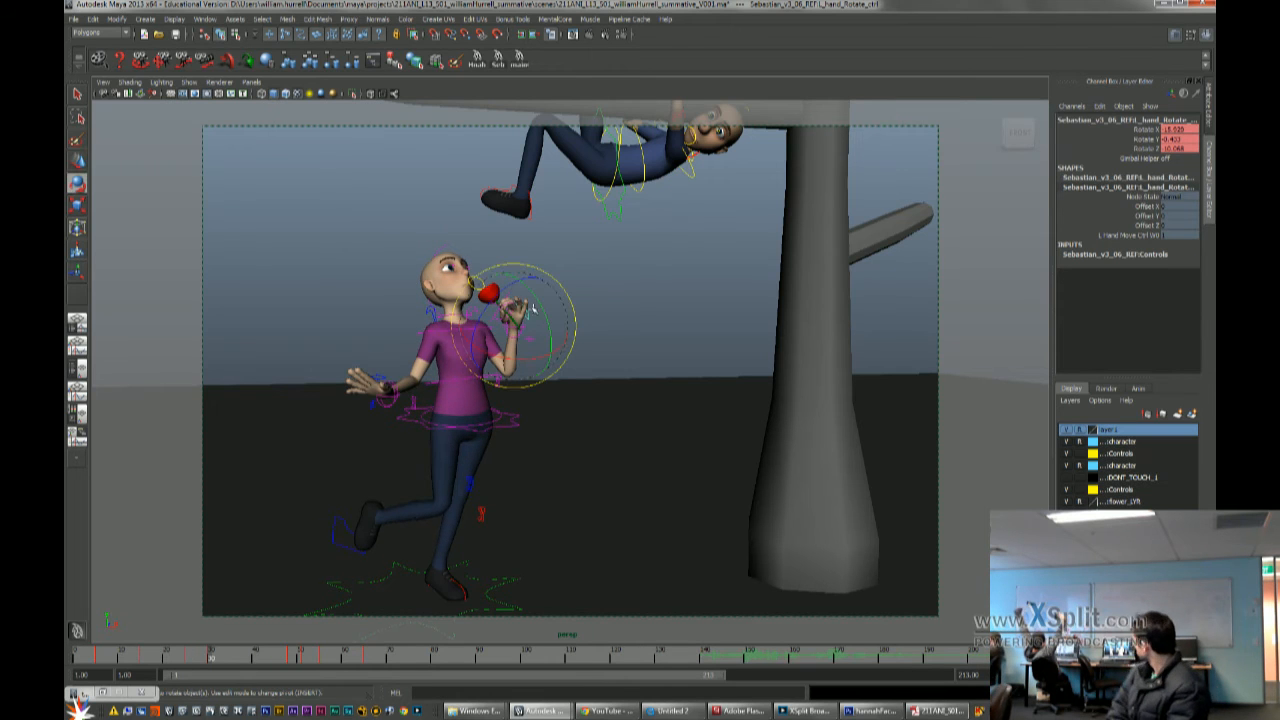
pyautogui.press('s')
pyautogui.press('.')
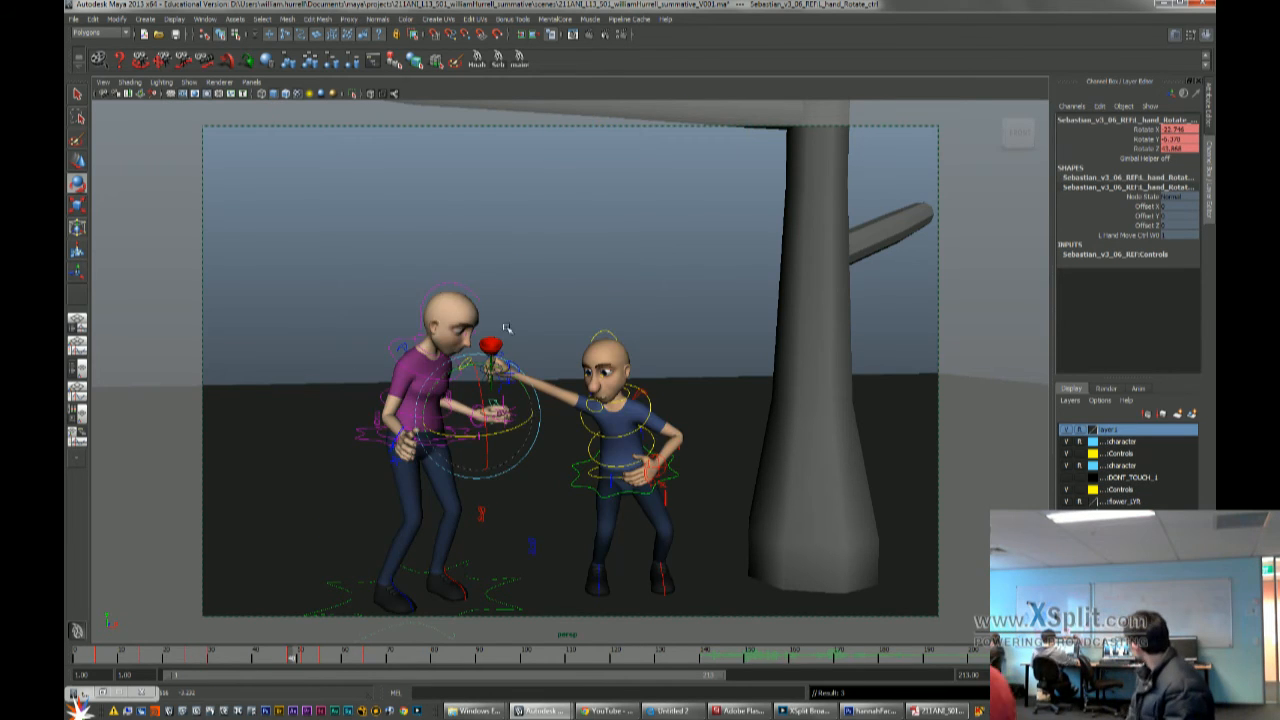
pyautogui.press(',')
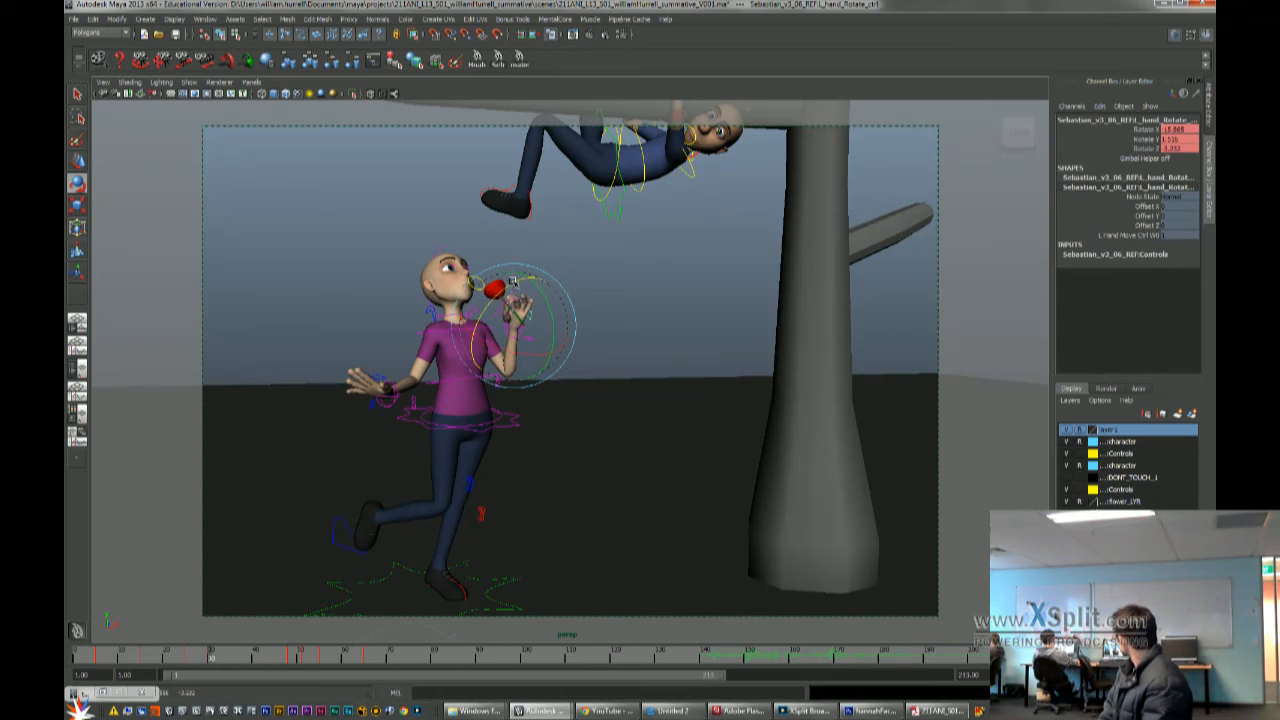
pyautogui.moveTo(515, 276); pyautogui.dragTo(492, 297)
pyautogui.press('s')
# Refine the left hand's rotation against the neighbouring poses and key it again around frame 30
pyautogui.press(',')
pyautogui.press('.')
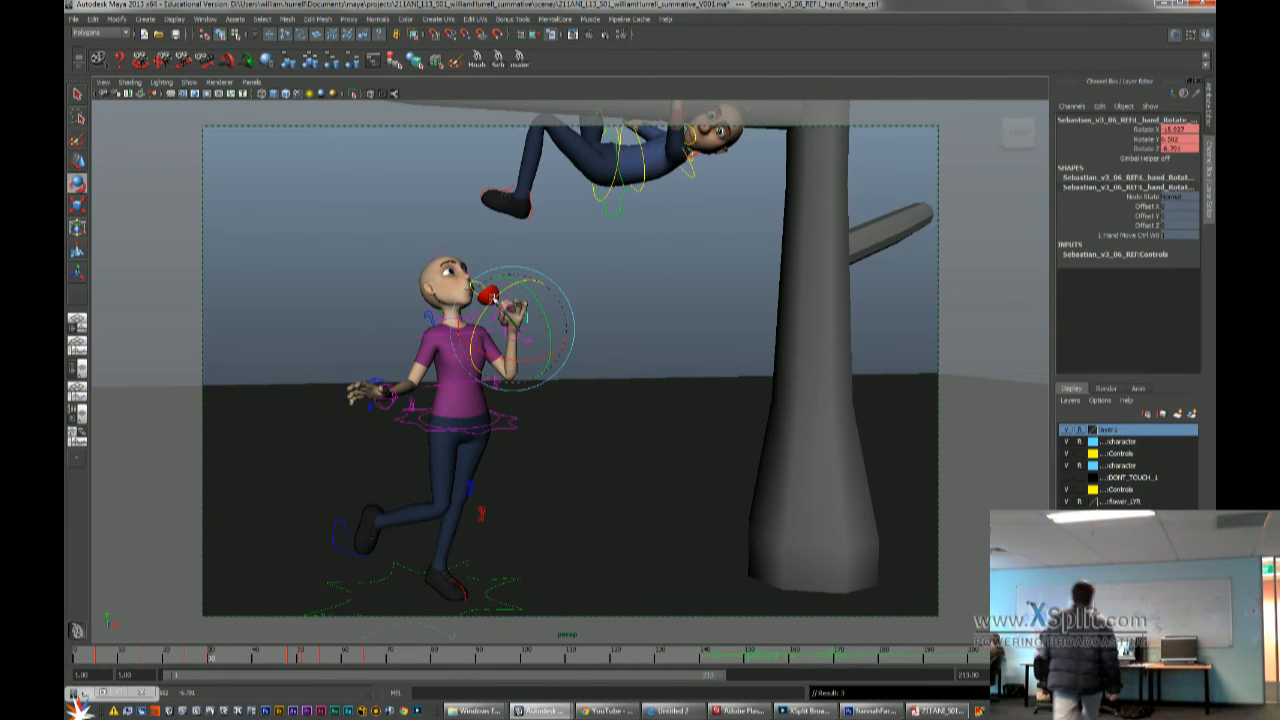
pyautogui.press('.')
pyautogui.press(',')
pyautogui.press('.')
pyautogui.press(',')
pyautogui.moveTo(491, 303); pyautogui.dragTo(494, 291)
pyautogui.press('s')
pyautogui.press('.')
pyautogui.press(',')
pyautogui.press('.')
pyautogui.press('s')
# Compare the adjusted left hand keys around frame 30 with the rose pose at frame 48
pyautogui.press(',')
pyautogui.press('.')
pyautogui.press('.')
pyautogui.press(',')
pyautogui.press(',')
pyautogui.press('.')
pyautogui.press('.')
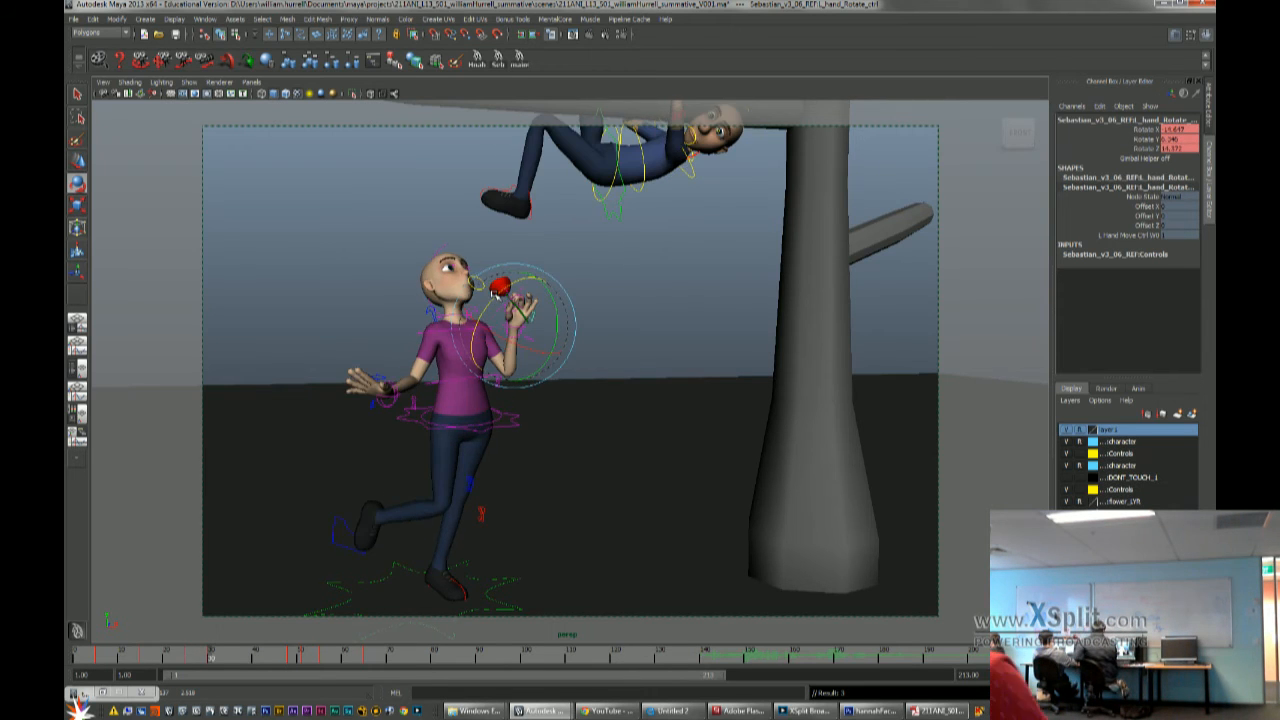
pyautogui.press('.')
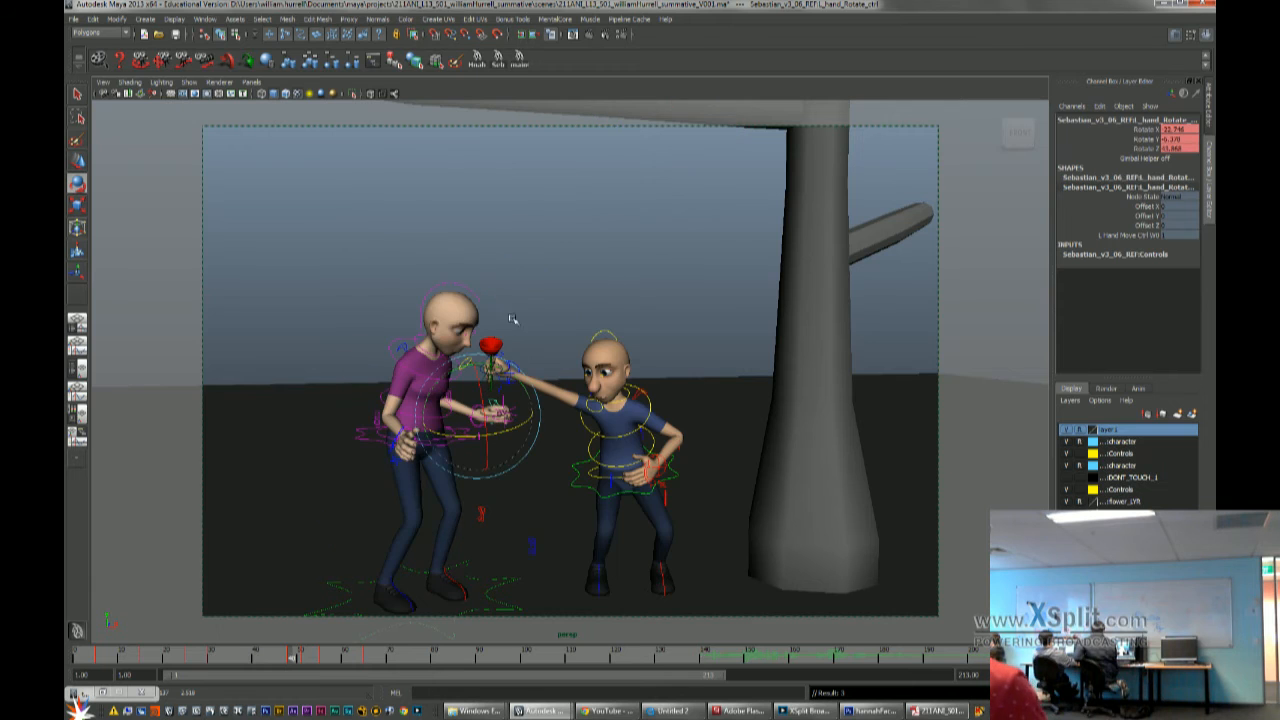
# Save the scene with the new left hand keys
pyautogui.keyDown('alt'); pyautogui.moveTo(568, 376); pyautogui.dragTo(526, 362); pyautogui.keyUp('alt')
pyautogui.hotkey('ctrl', 's')
pyautogui.click(611, 361)
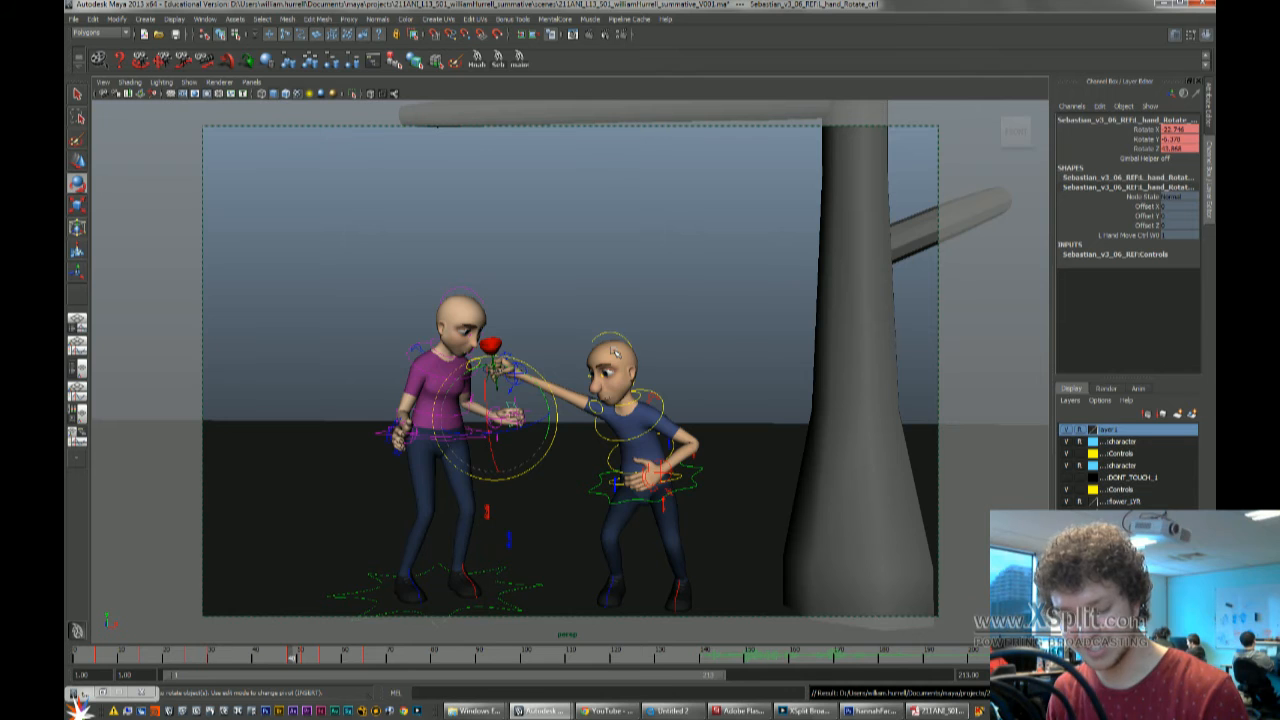
pyautogui.hotkey('ctrl', 's')
pyautogui.click(614, 363)
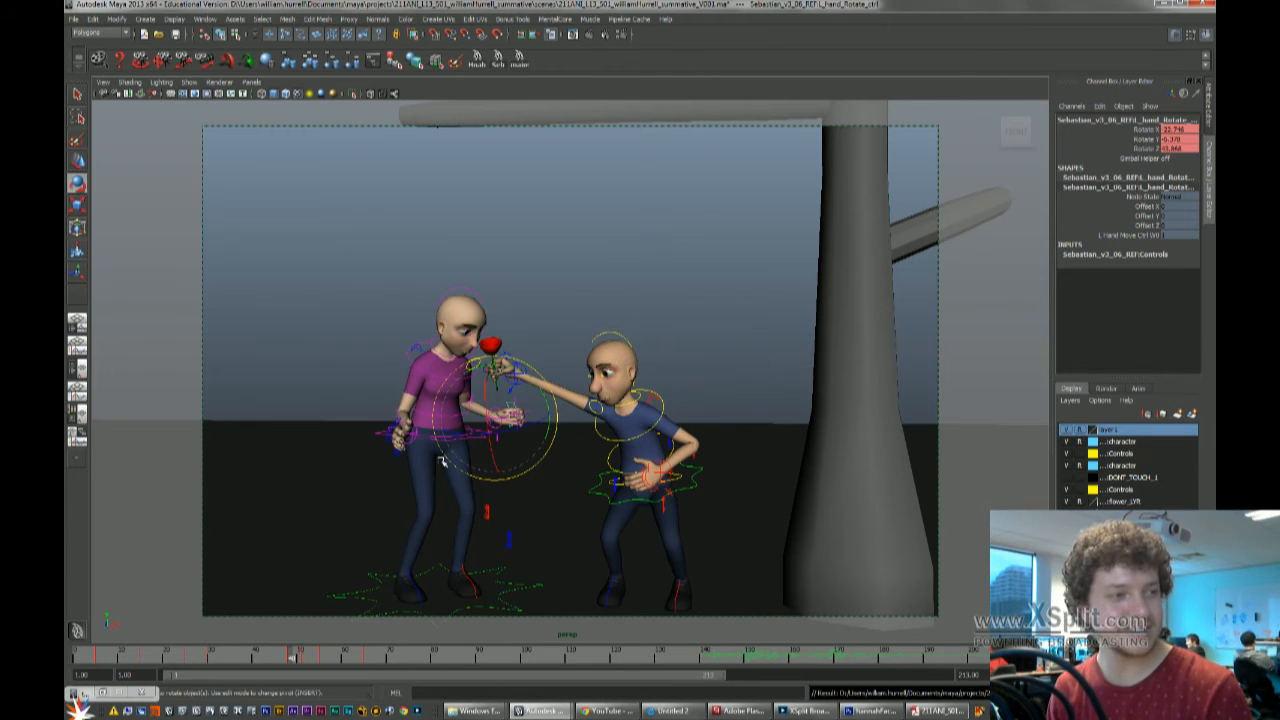
# Play back the rose exchange and crouch repeatedly, starting from about frames 37 and 29
pyautogui.click(243, 660)
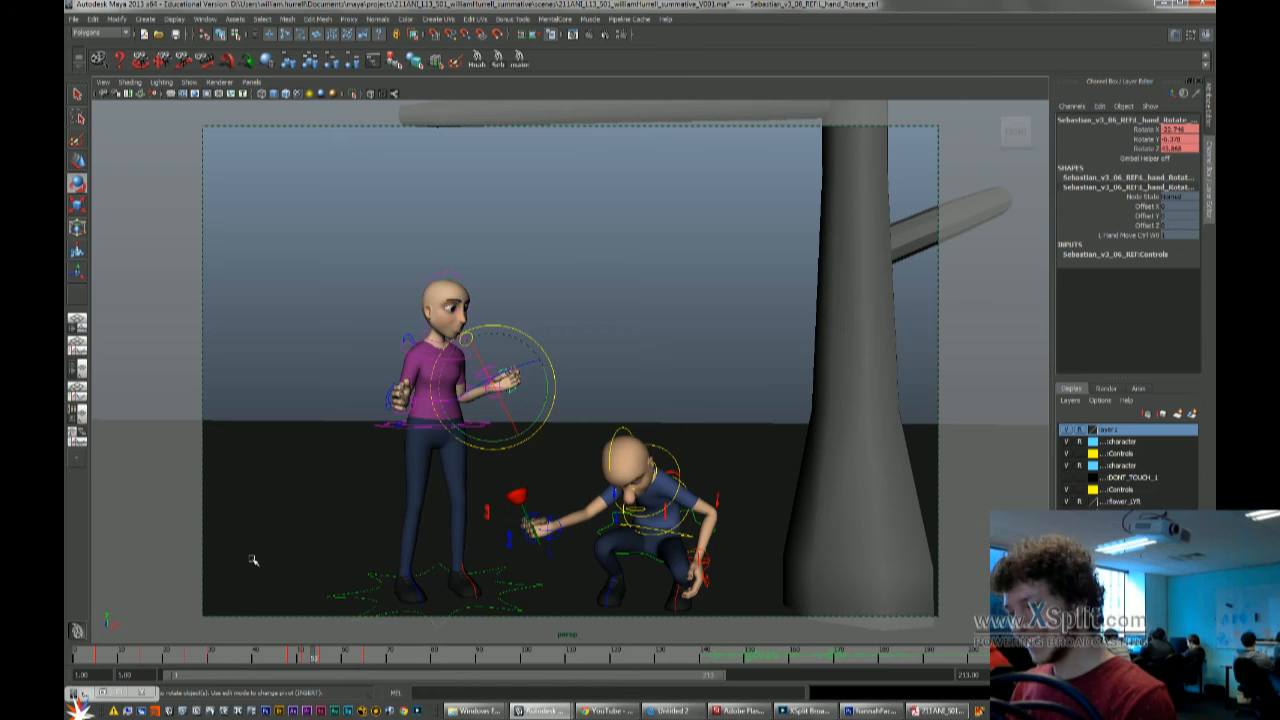
pyautogui.hotkey('alt', 'v')
pyautogui.hotkey('alt', 'v')
pyautogui.click(207, 654)
pyautogui.hotkey('alt', 'v')
pyautogui.hotkey('alt', 'v')
pyautogui.hotkey('alt', 'v')
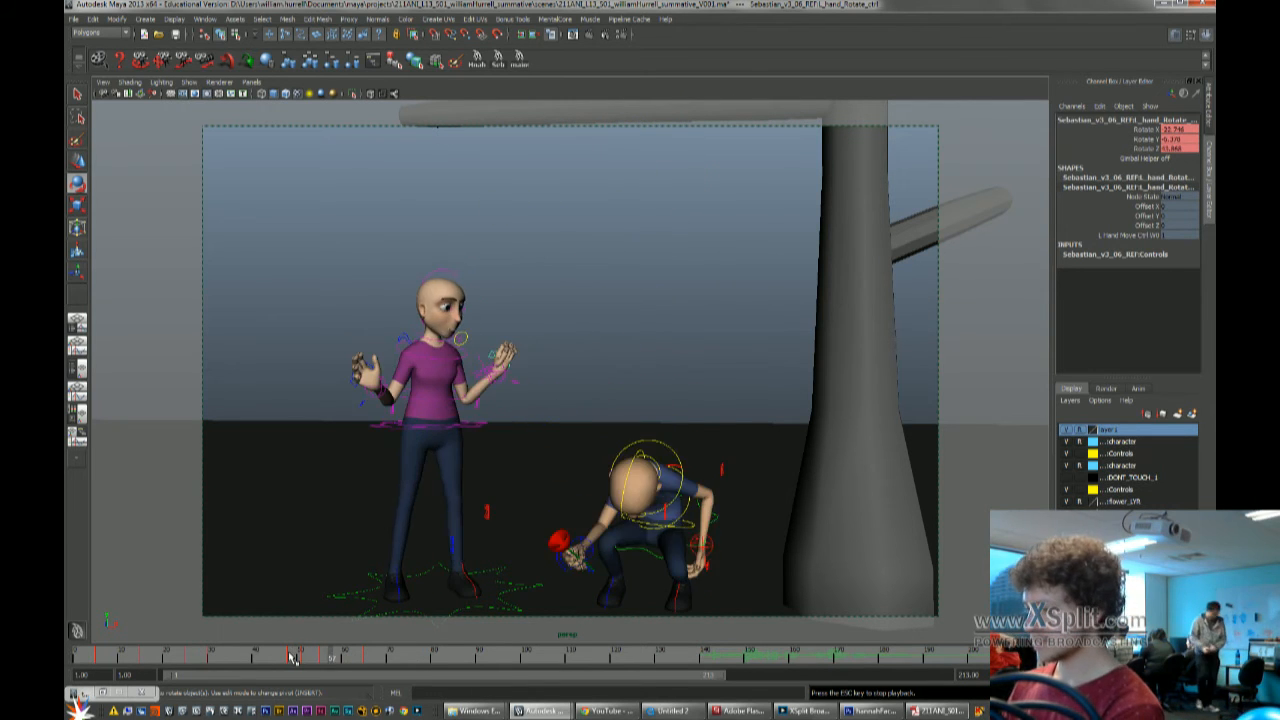
# Save the scene again and replay the animation from about frame 11
pyautogui.moveTo(298, 660)
pyautogui.mouseDown()
pyautogui.moveTo(315, 658)
pyautogui.moveTo(249, 652)
pyautogui.moveTo(293, 657)
pyautogui.mouseUp()
pyautogui.hotkey('ctrl', 's')
pyautogui.click(614, 360)
pyautogui.hotkey('alt', 'v')
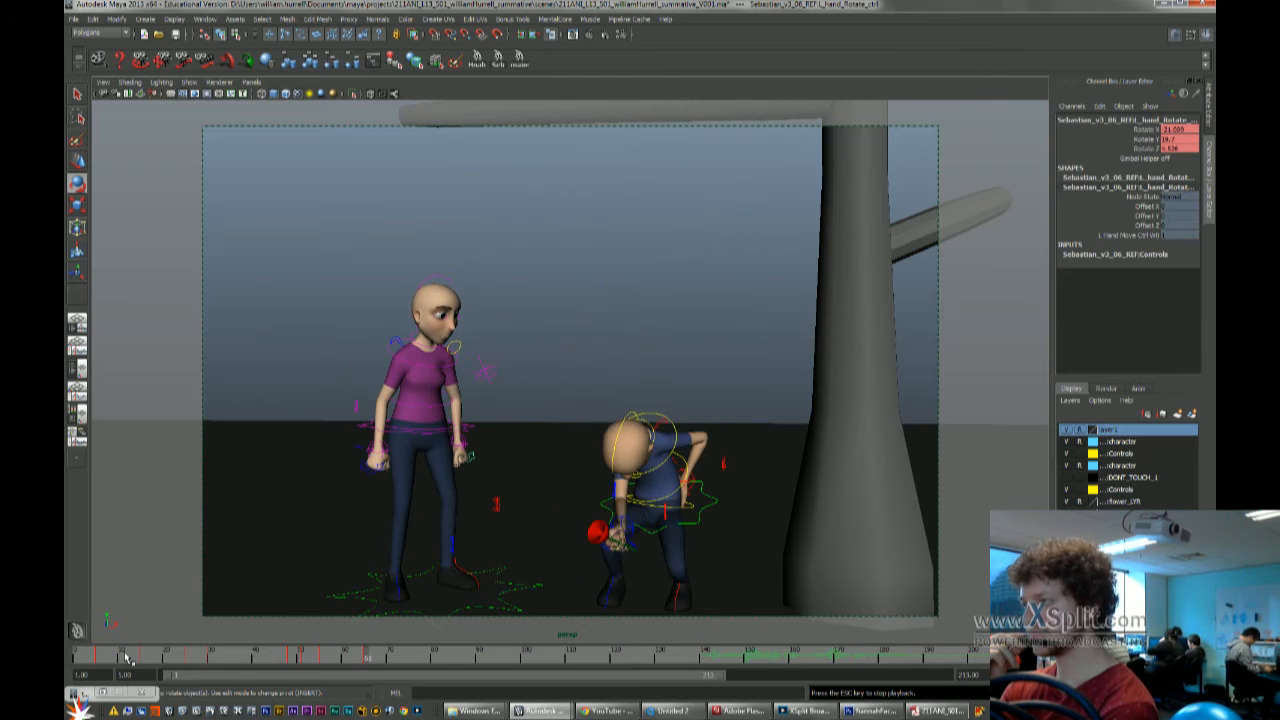
# Replay the animation repeatedly from about frame 22, and check the poses around frame 43 between runs
pyautogui.press('Escape')
pyautogui.hotkey('alt', 'v')
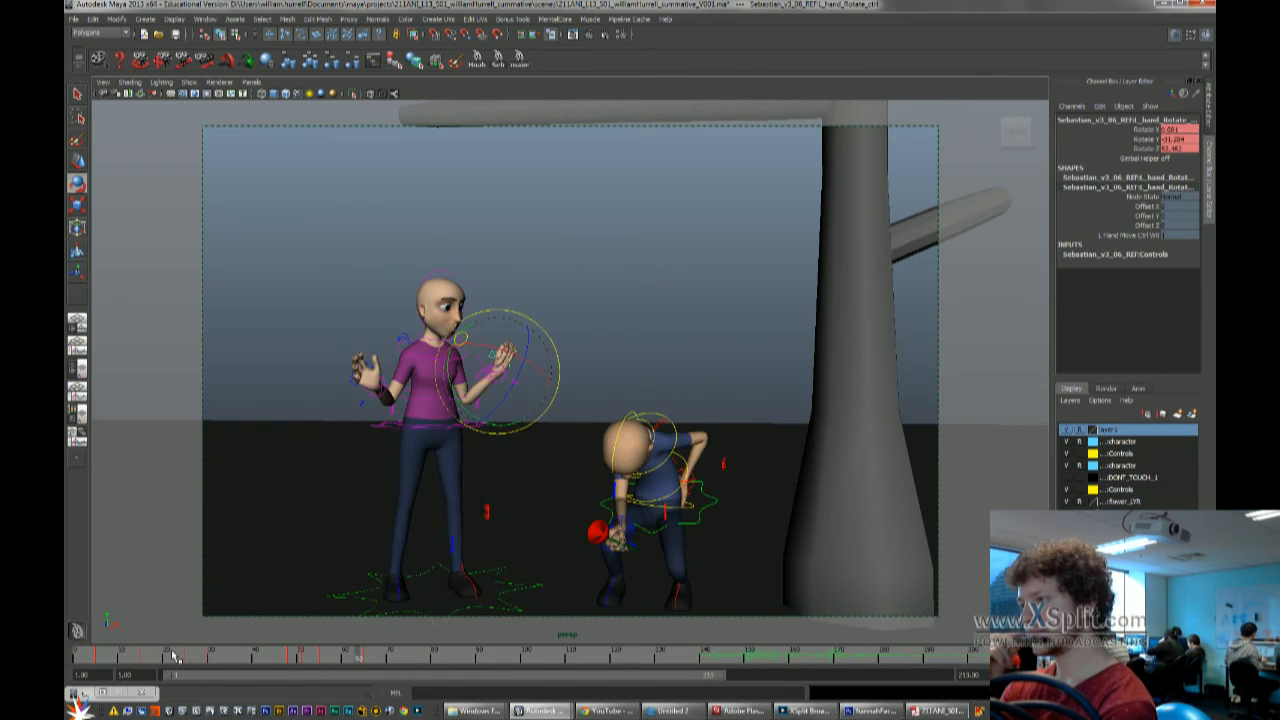
pyautogui.click(174, 655)
pyautogui.moveTo(268, 652)
pyautogui.mouseDown()
pyautogui.moveTo(240, 656)
pyautogui.moveTo(310, 656)
pyautogui.moveTo(268, 656)
pyautogui.mouseUp()
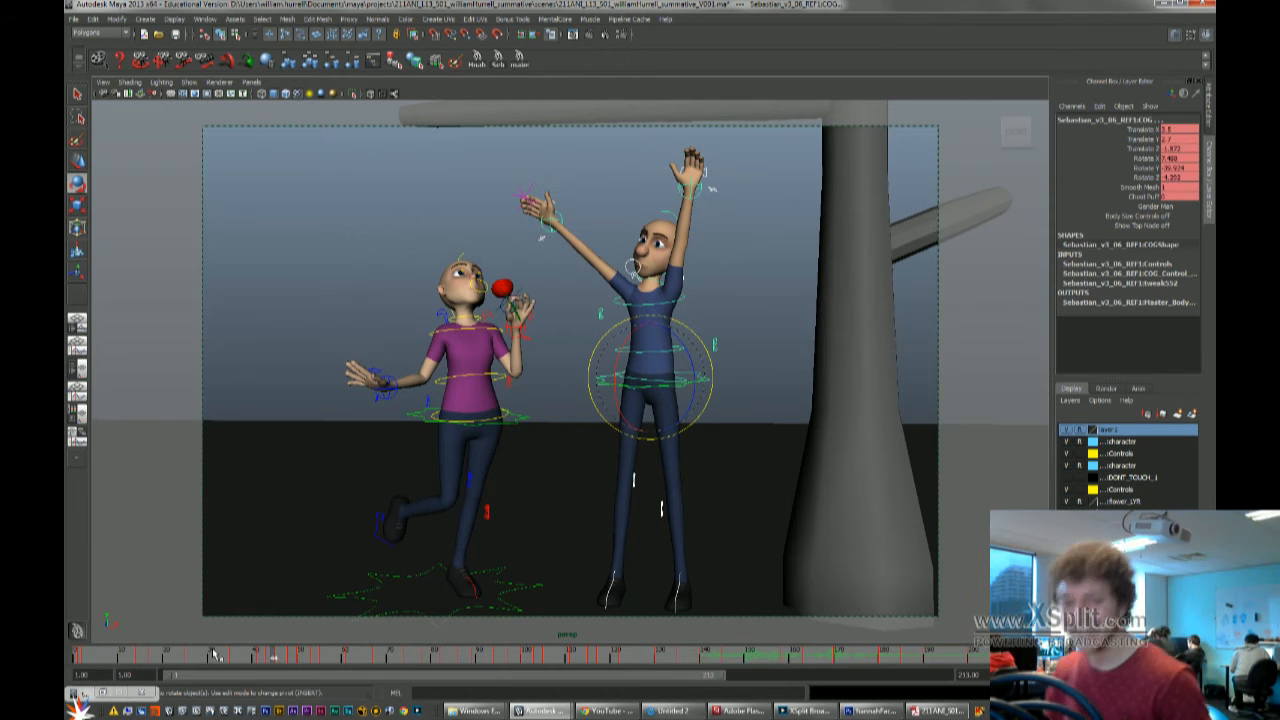
pyautogui.hotkey('alt', 'v')
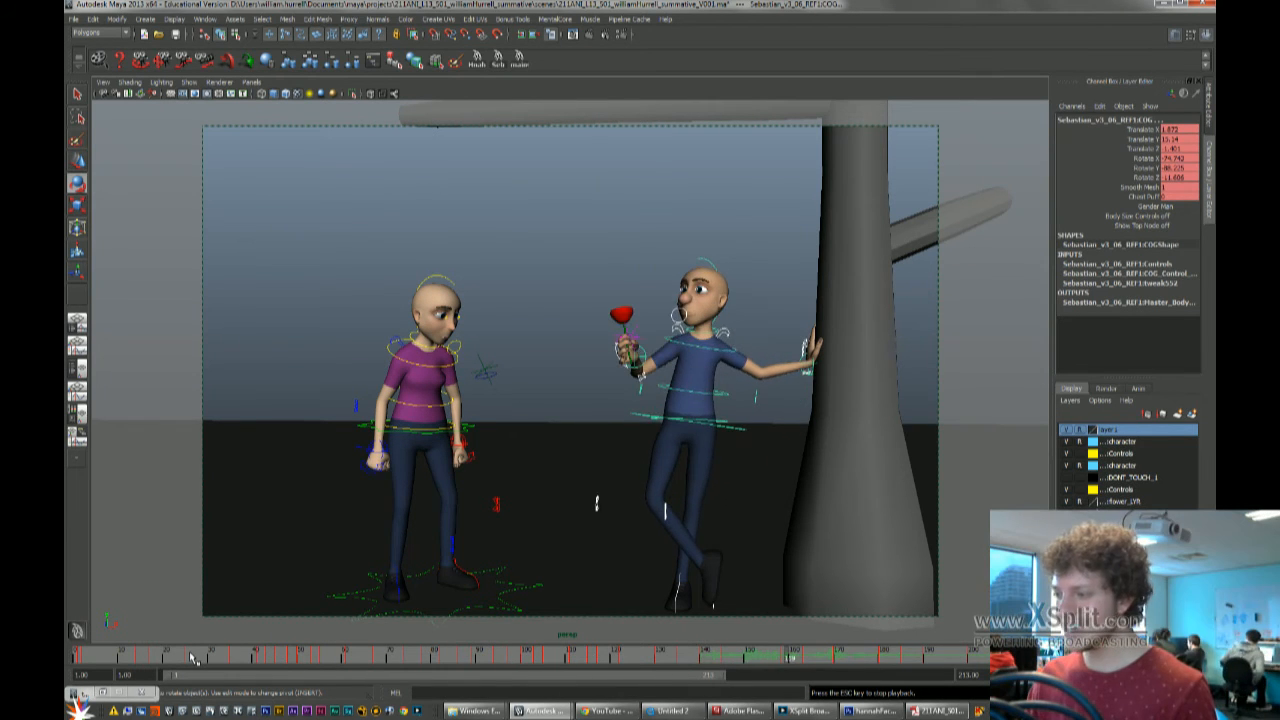
pyautogui.press('Escape')
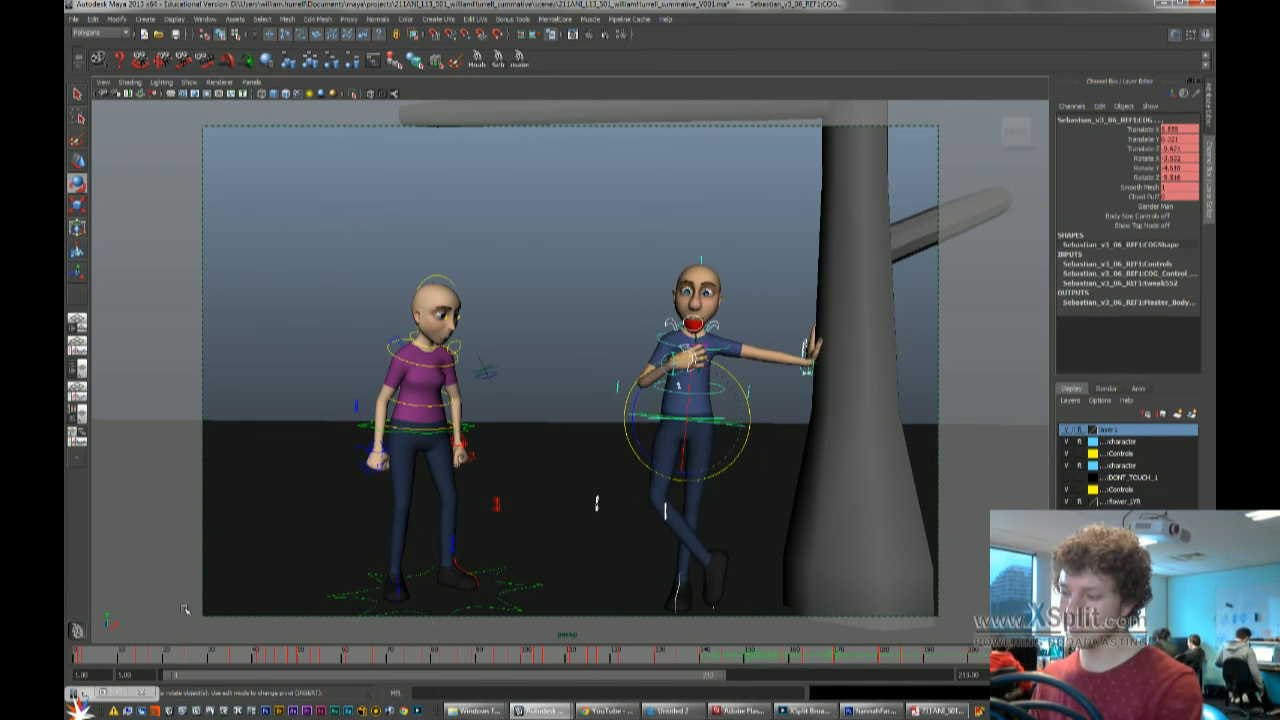
pyautogui.click(176, 655)
pyautogui.hotkey('alt', 'v')
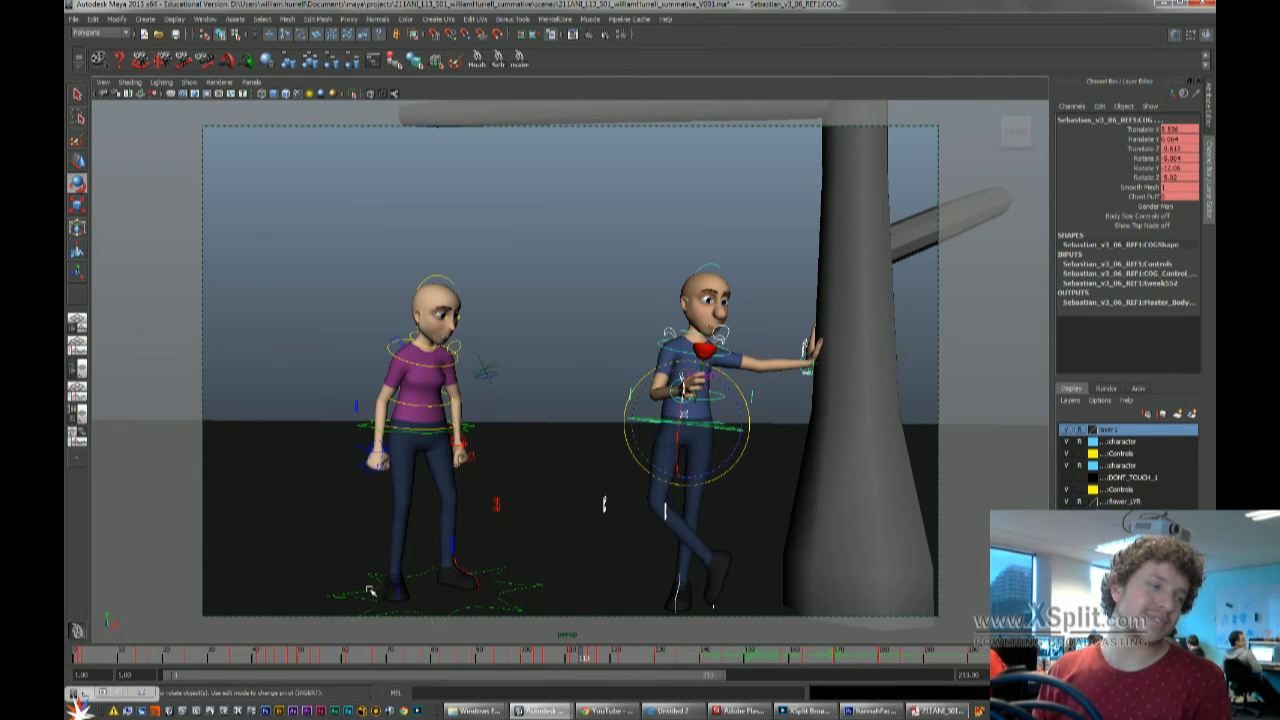
# Switch to Photoshop and close it together with the body colour texture document
pyautogui.click(937, 710)
pyautogui.click(1155, 12)
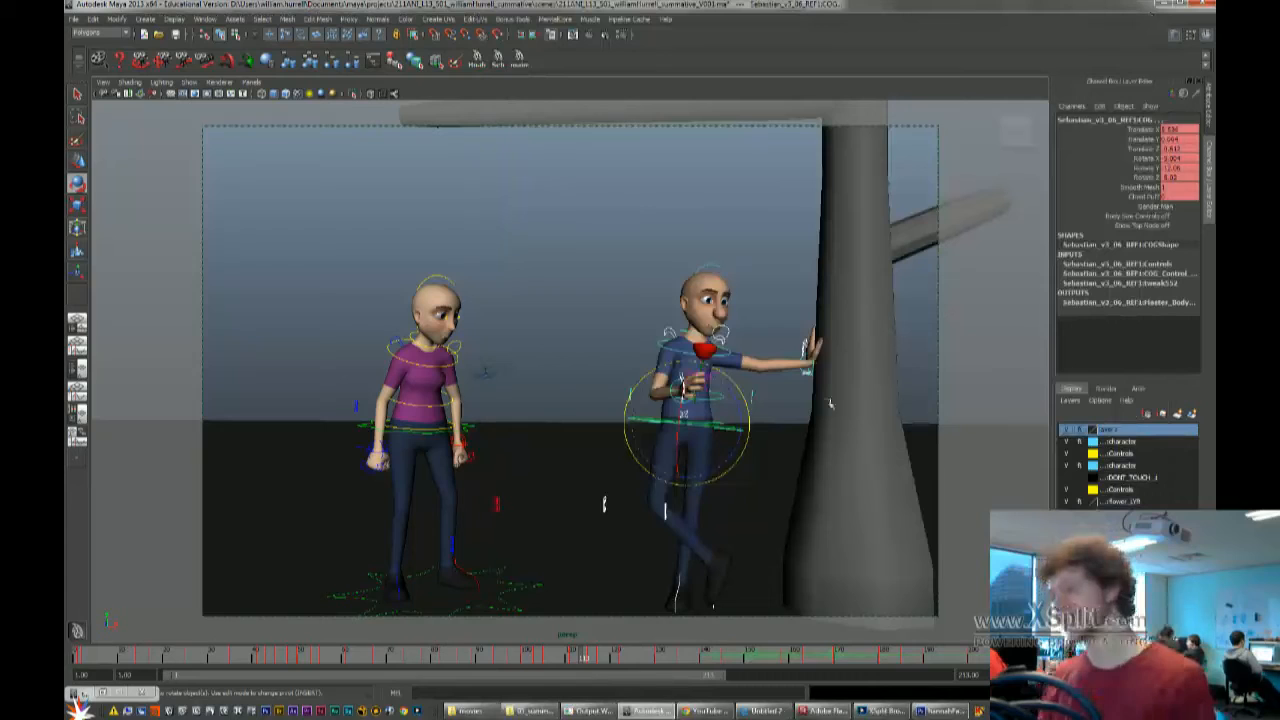
pyautogui.click(930, 656)
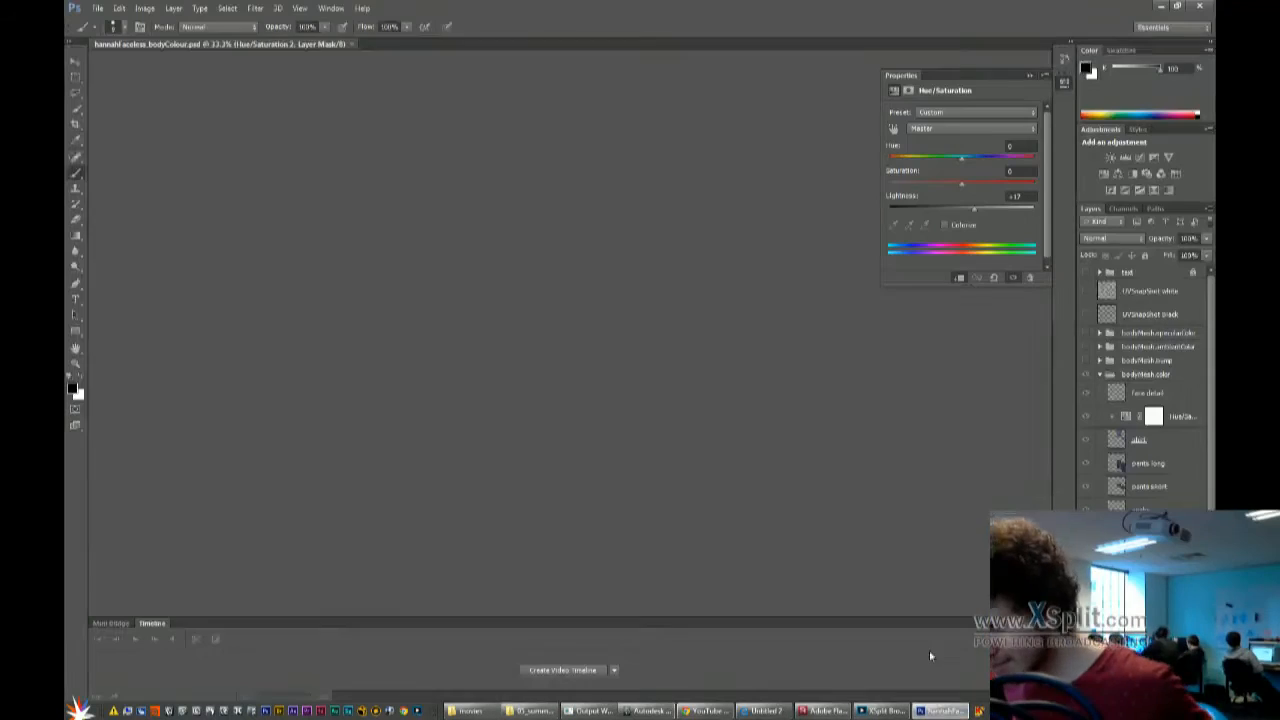
pyautogui.click(1200, 8)
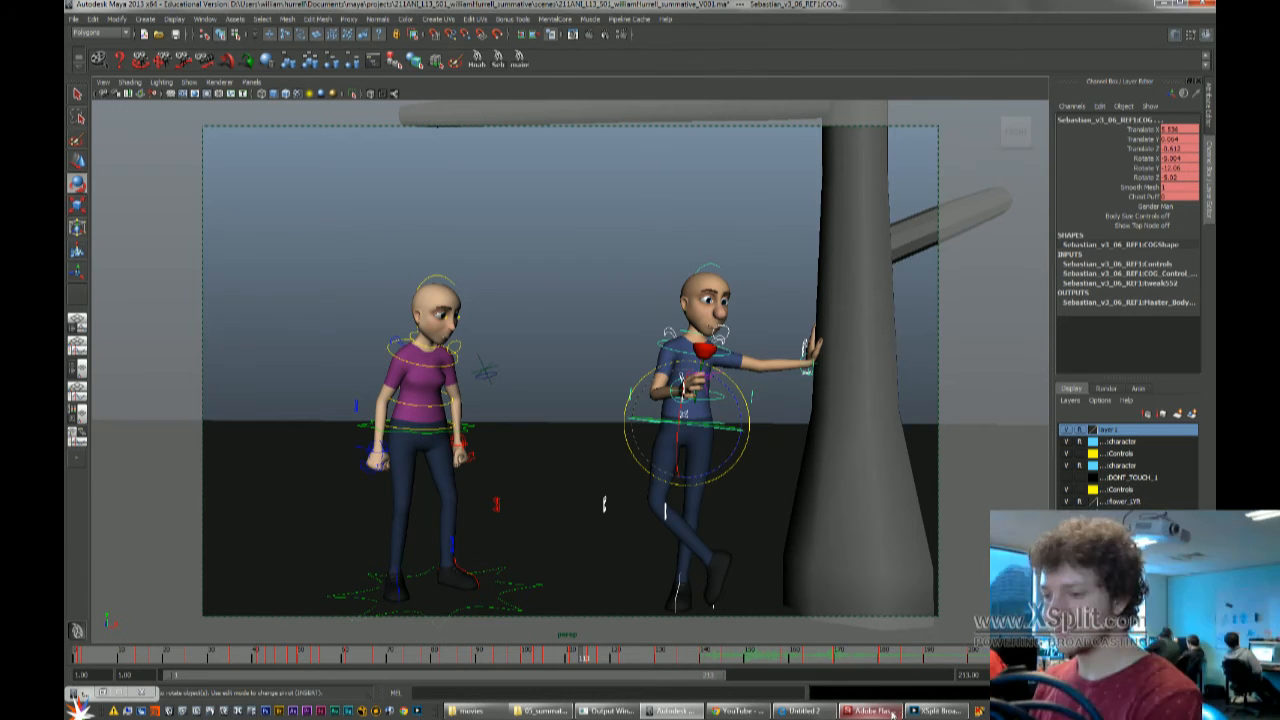
# Check the acting reference video against the current tree-leaning pose, then return to Maya and resume playback
pyautogui.click(808, 712)
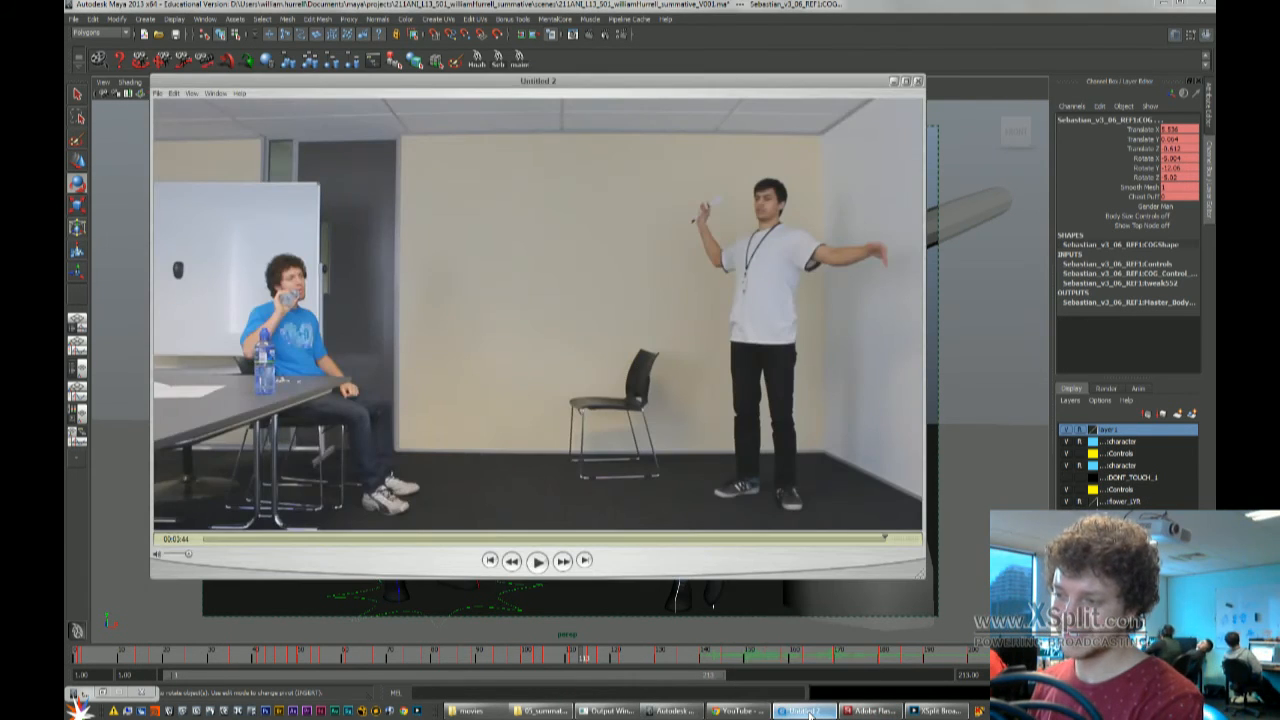
pyautogui.click(808, 712)
pyautogui.hotkey('alt', 'v')
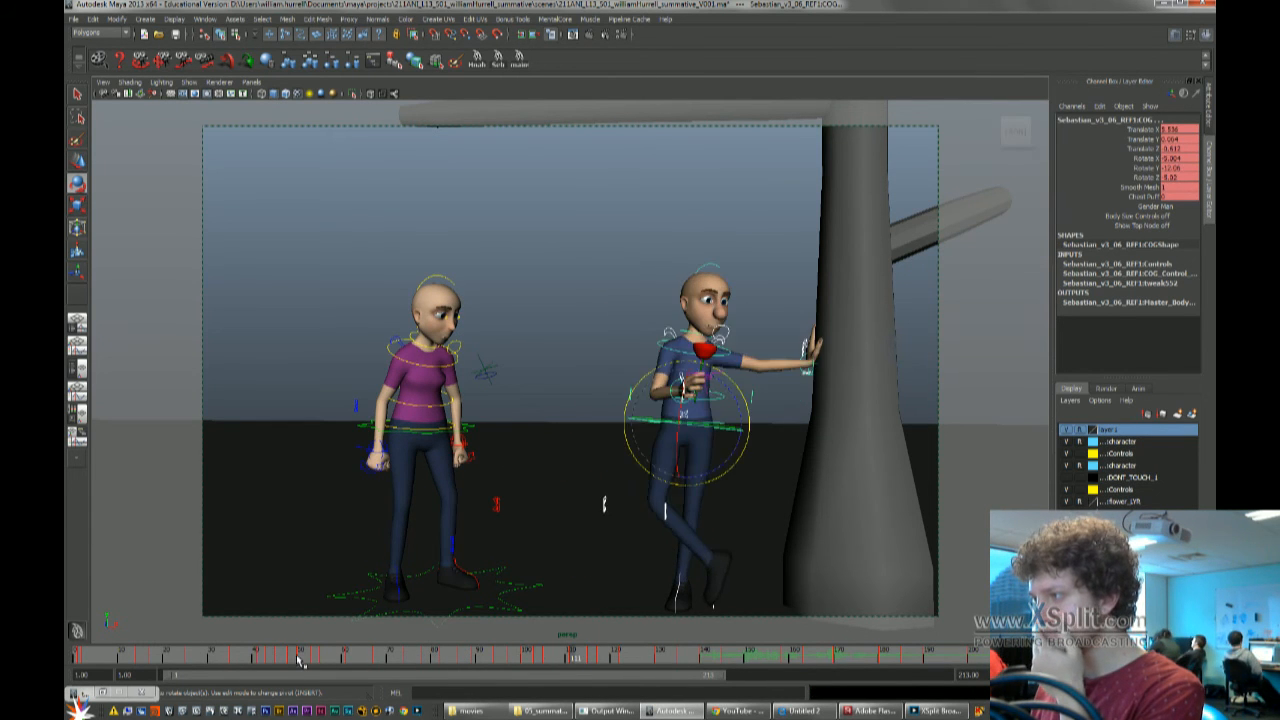
# Replay the animation from about frame 50, and scrub to the pose near frame 95
pyautogui.click(300, 657)
pyautogui.hotkey('alt', 'v')
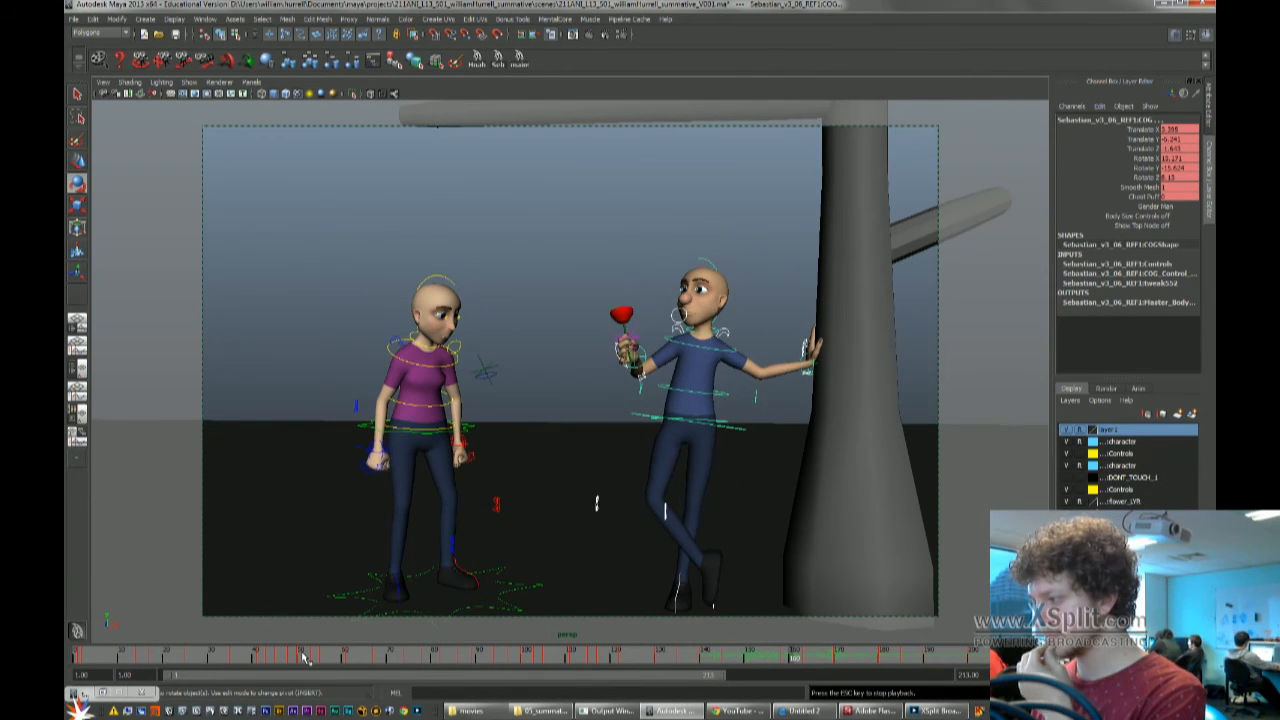
pyautogui.press('Escape')
pyautogui.moveTo(466, 653); pyautogui.dragTo(502, 656)
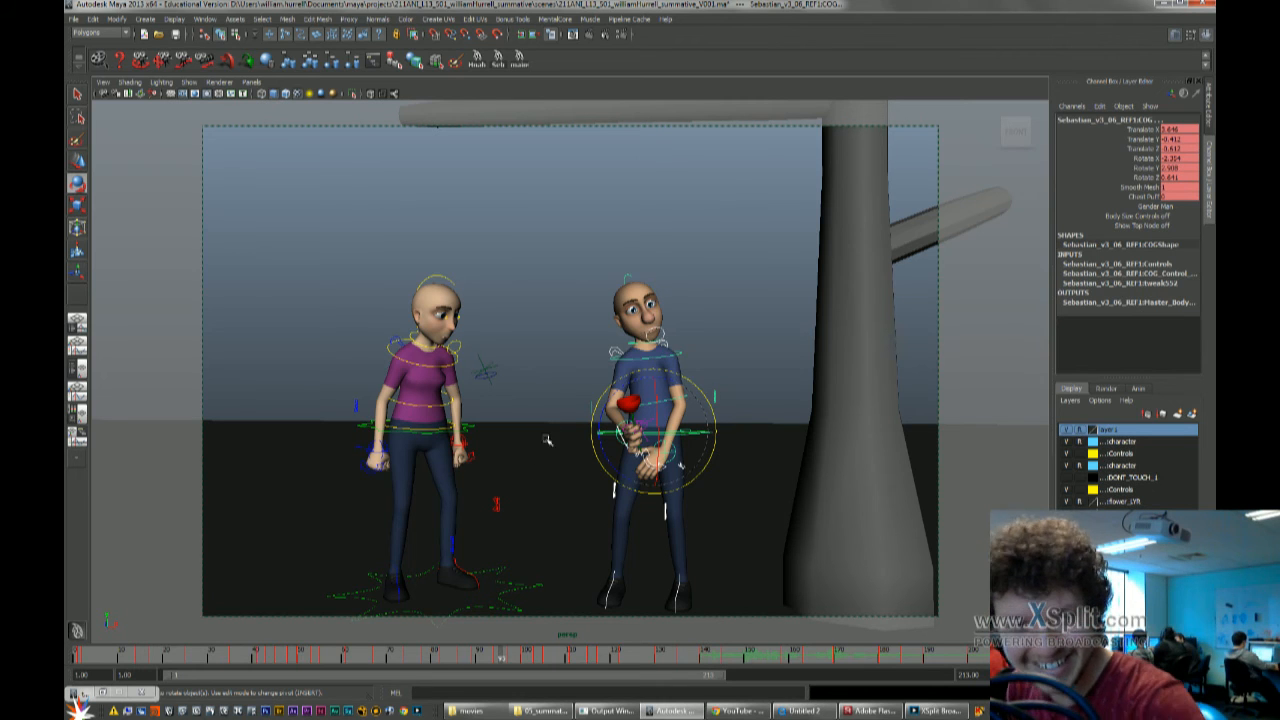
# Save the scene and replay the animation from about frame 32
pyautogui.hotkey('ctrl', 's')
pyautogui.click(612, 363)
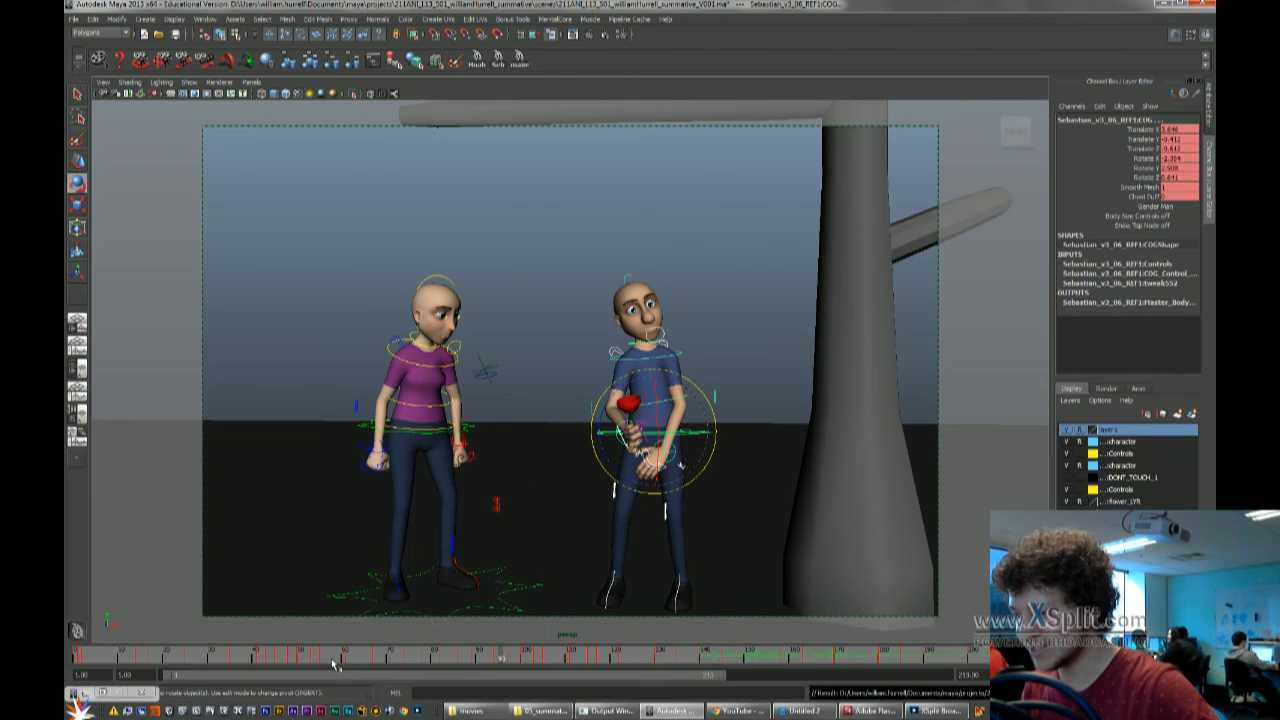
pyautogui.click(218, 655)
pyautogui.hotkey('alt', 'v')
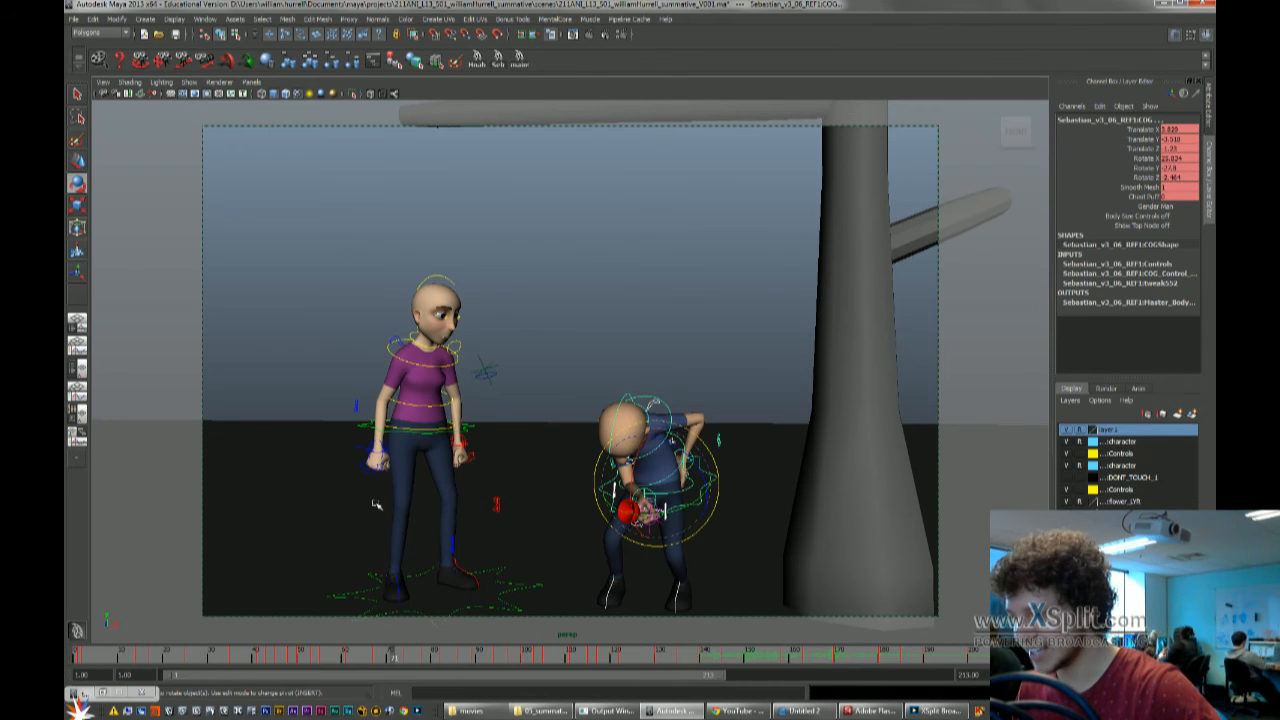
pyautogui.hotkey('alt', 'v')
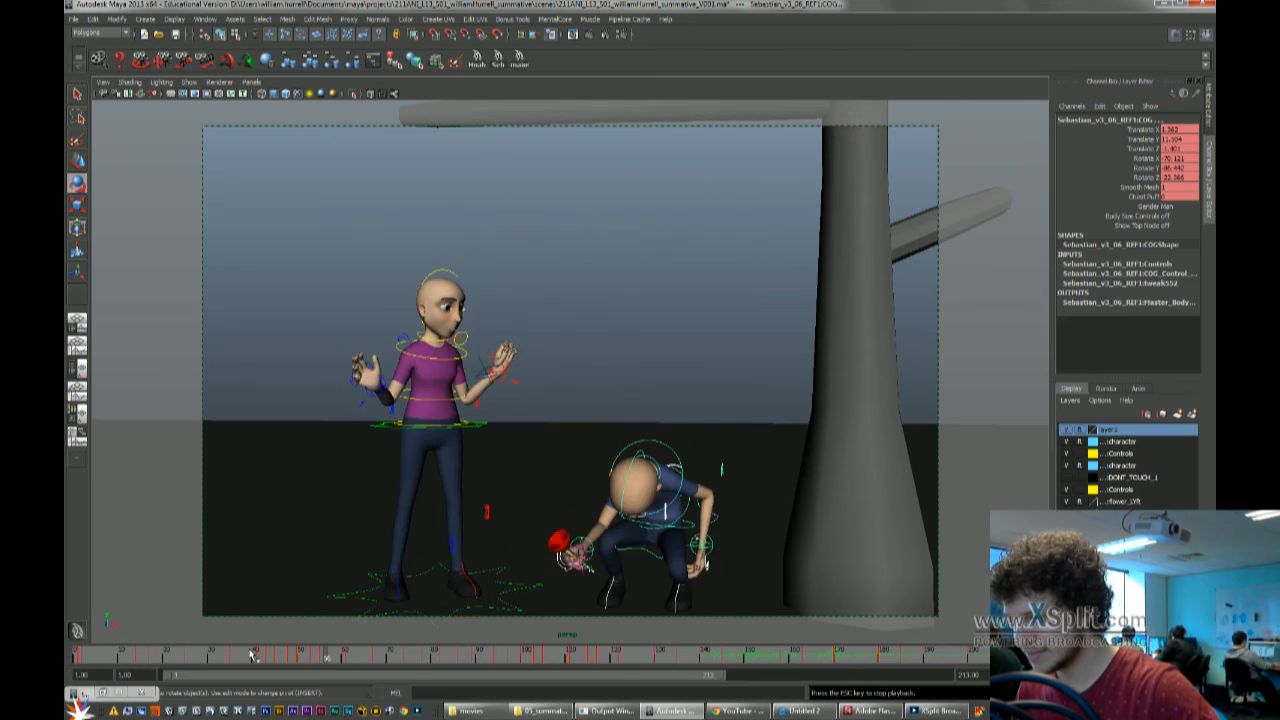
# Switch to the YouTube live control room in the browser and play the Live Maya Animation stream in its public view
pyautogui.click(737, 710)
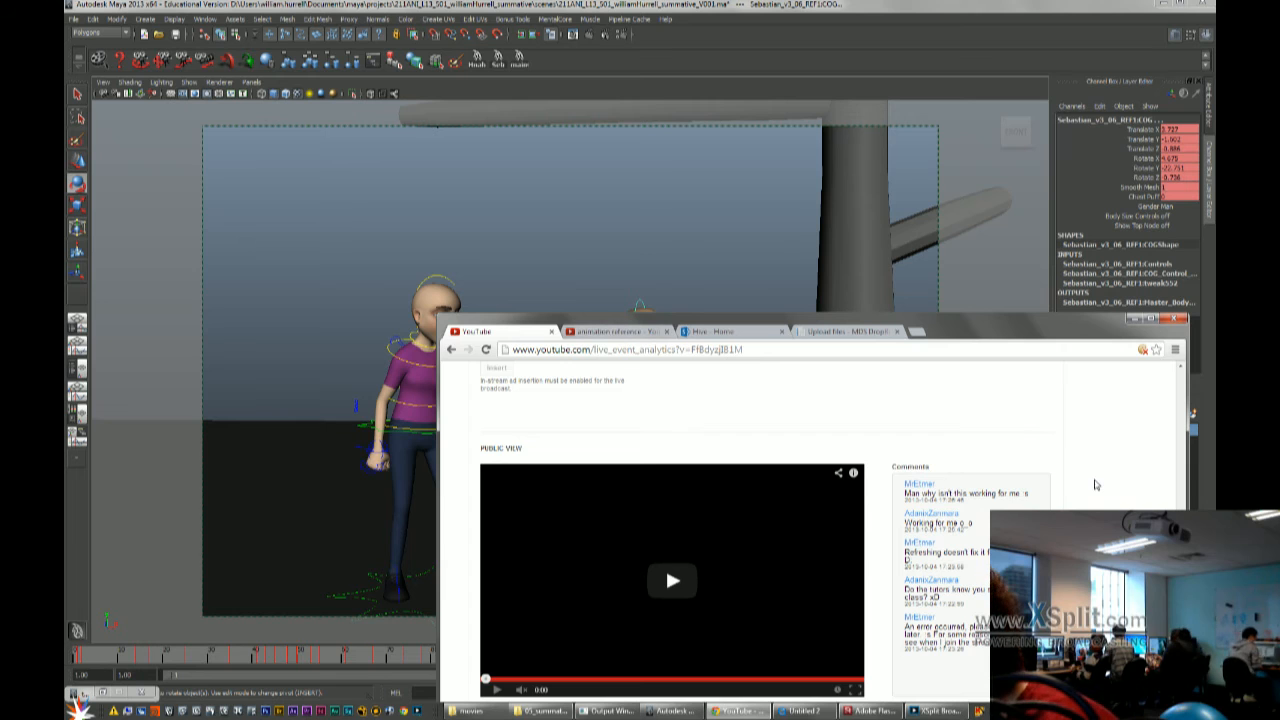
pyautogui.scroll(8, 1097, 486)
pyautogui.scroll(-7, 825, 580)
pyautogui.click(672, 640)
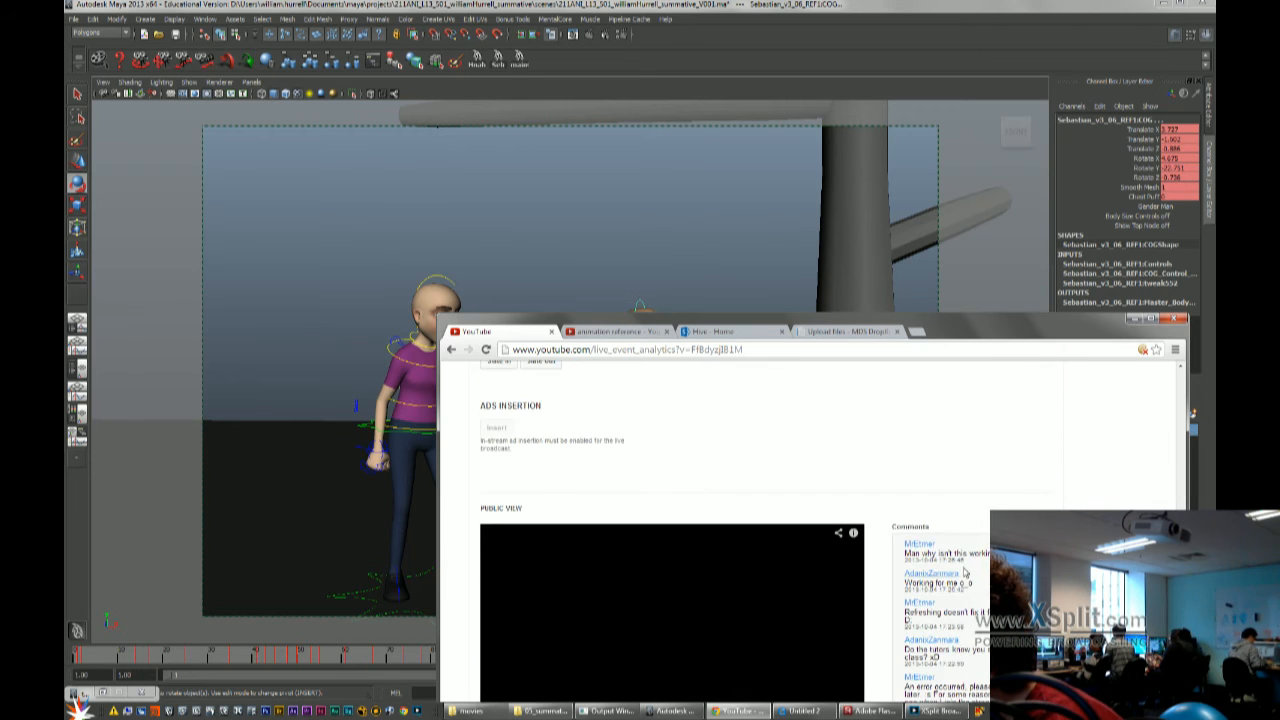
pyautogui.scroll(-1, 672, 600)
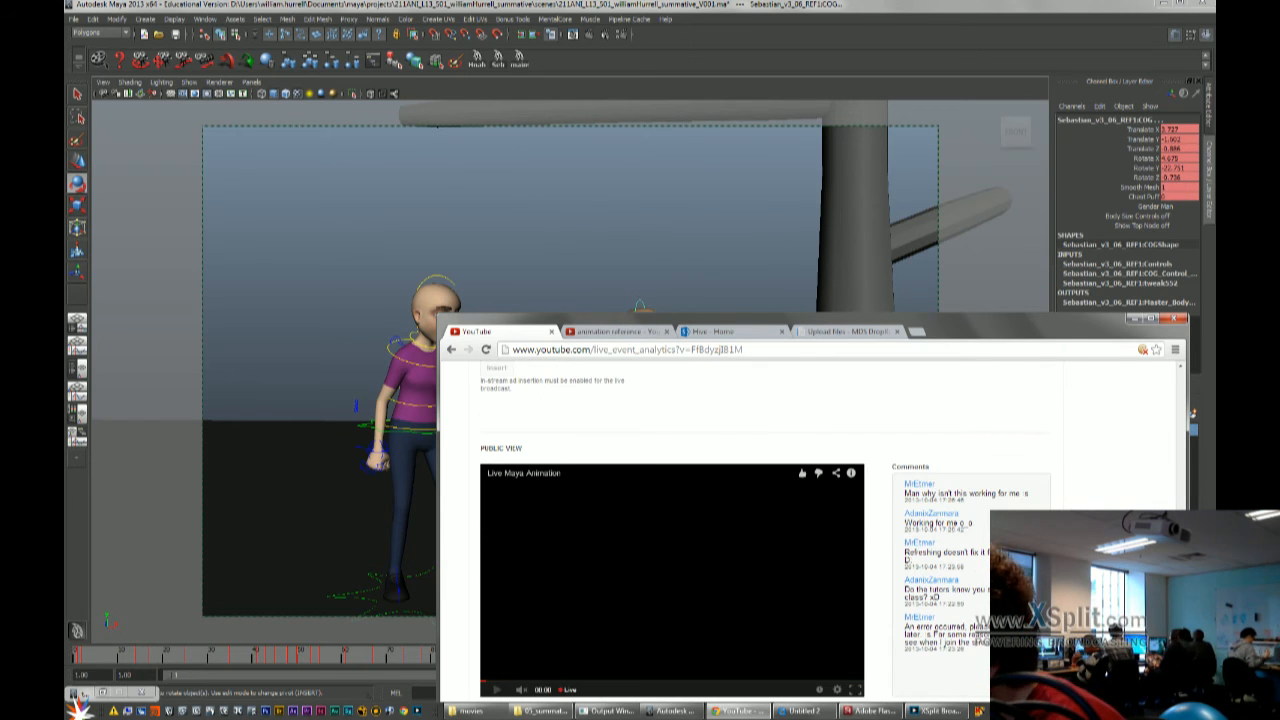
pyautogui.scroll(-1, 808, 698)
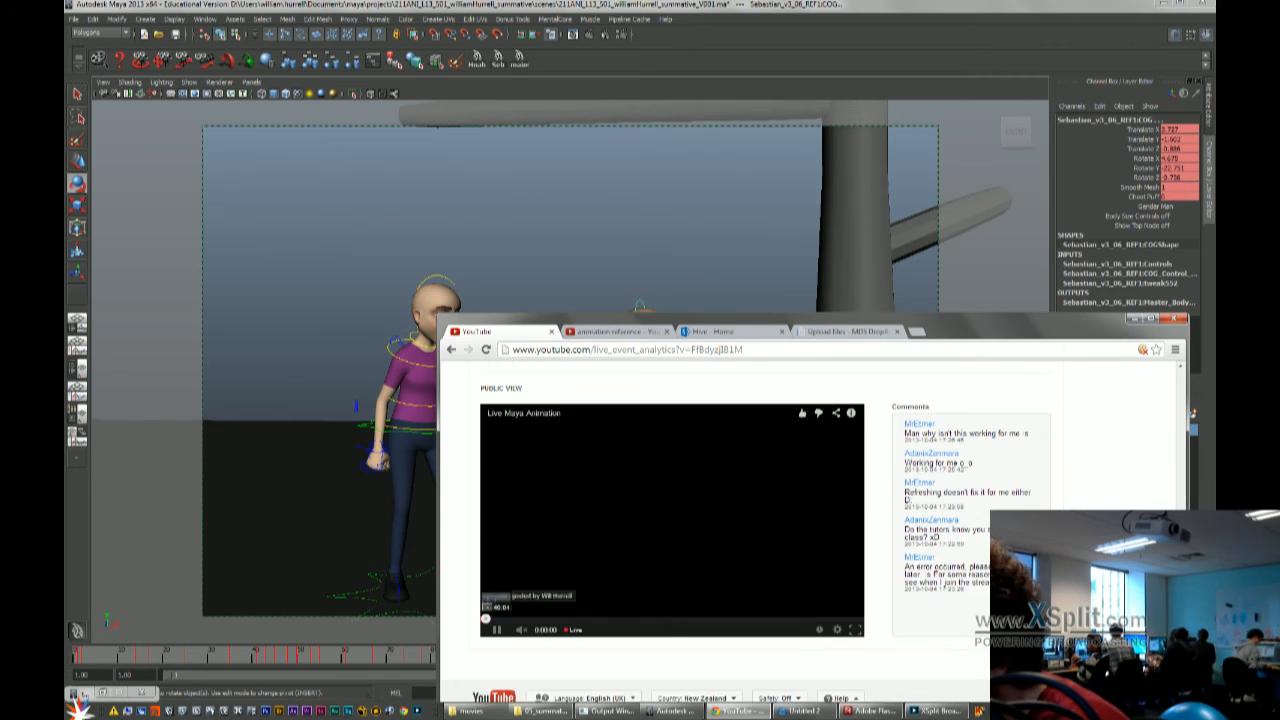
pyautogui.click(872, 711)
pyautogui.click(886, 711)
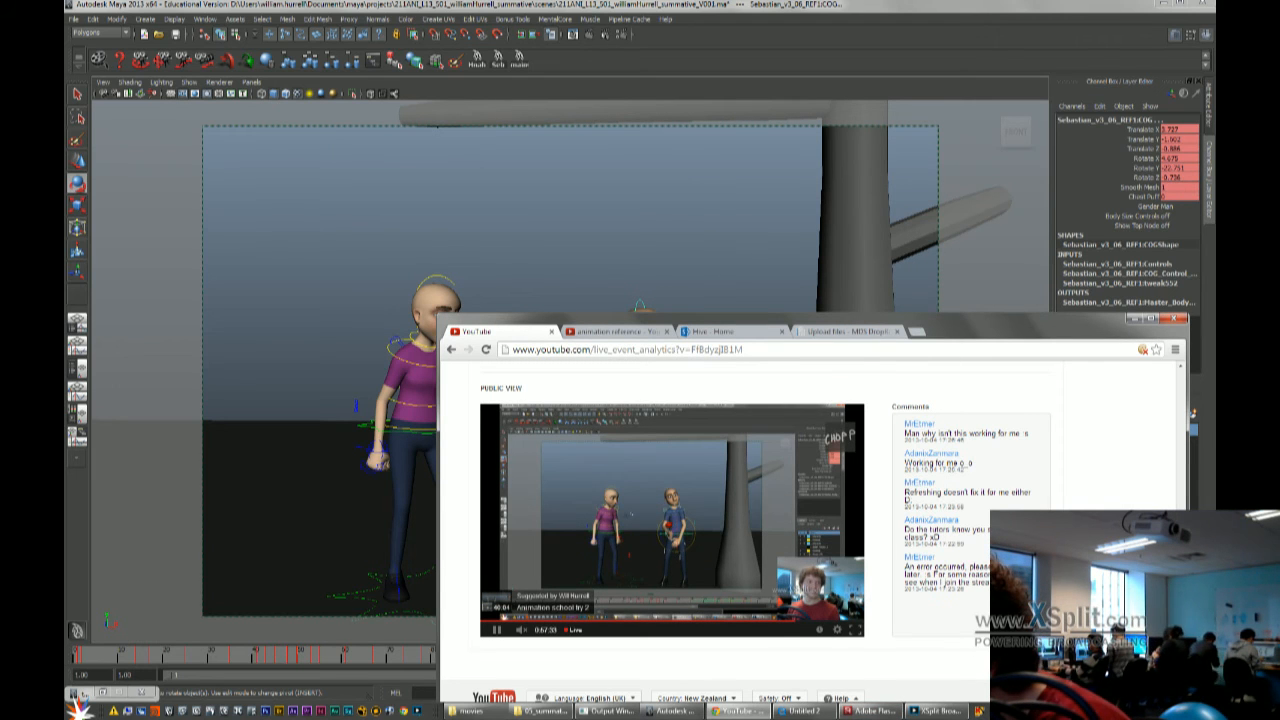
# Open the live stream's watch page in a new tab, view the stream and comments, and return to Maya
pyautogui.scroll(8, 745, 532)
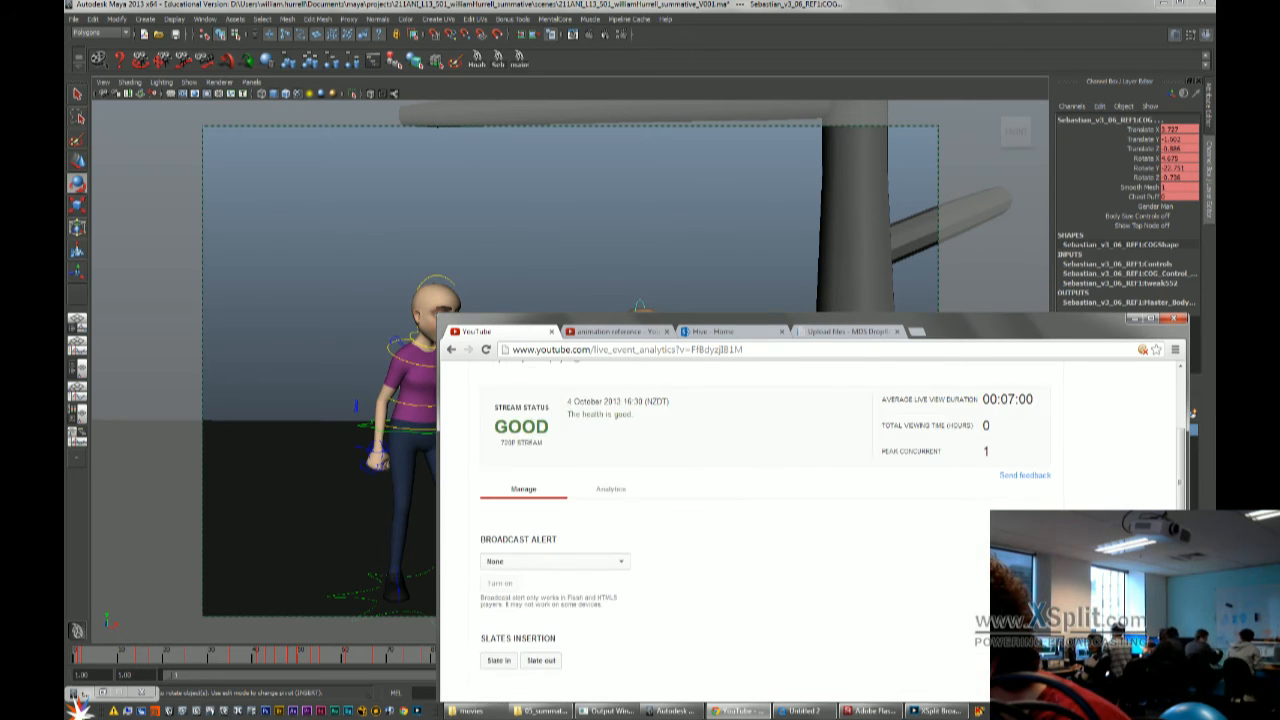
pyautogui.scroll(2, 1000, 550)
pyautogui.rightClick(998, 411)
pyautogui.click(1004, 422)
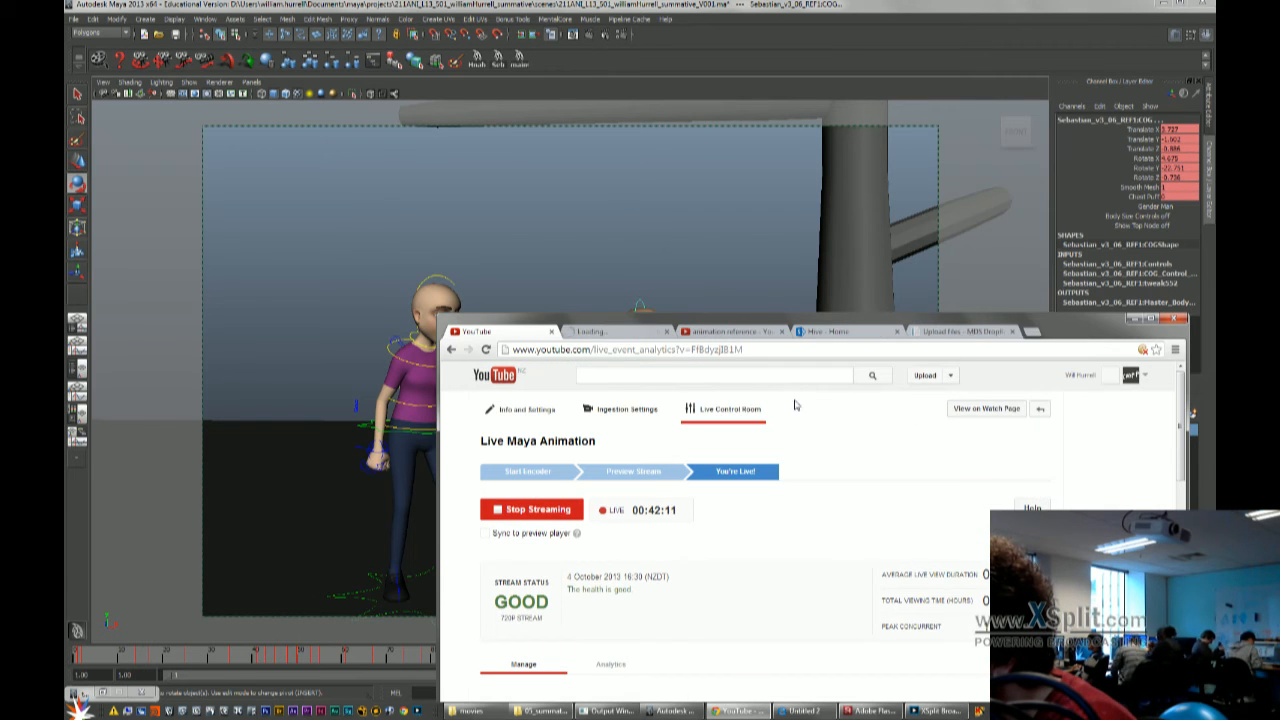
pyautogui.click(600, 332)
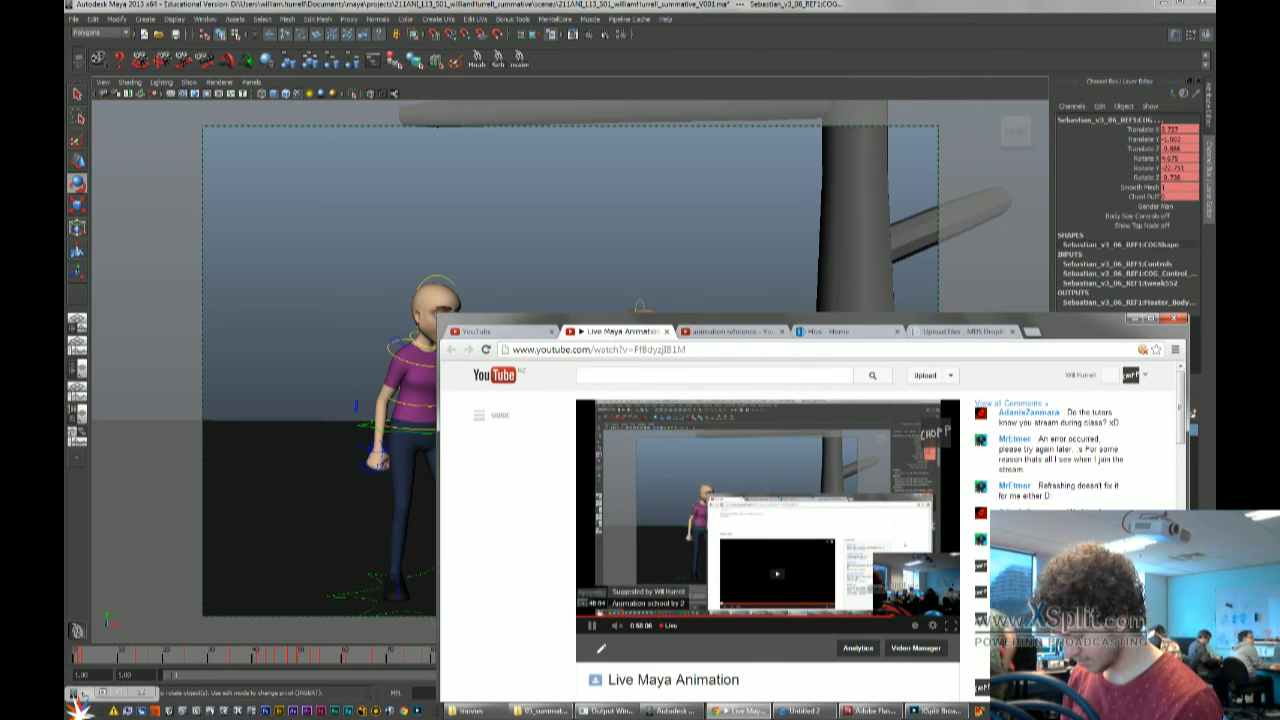
pyautogui.click(1133, 319)
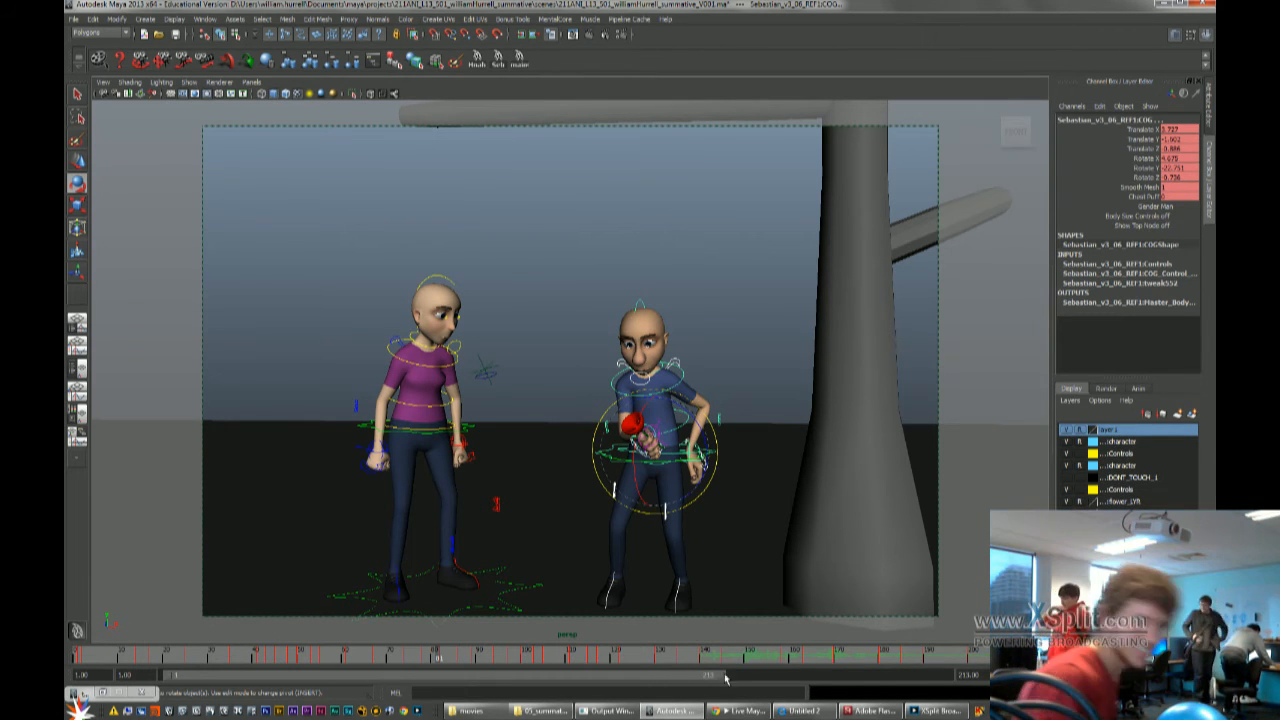
# Bring back the live stream page, switch to XSplit Broadcaster, reposition its window and look through its view options
pyautogui.click(740, 711)
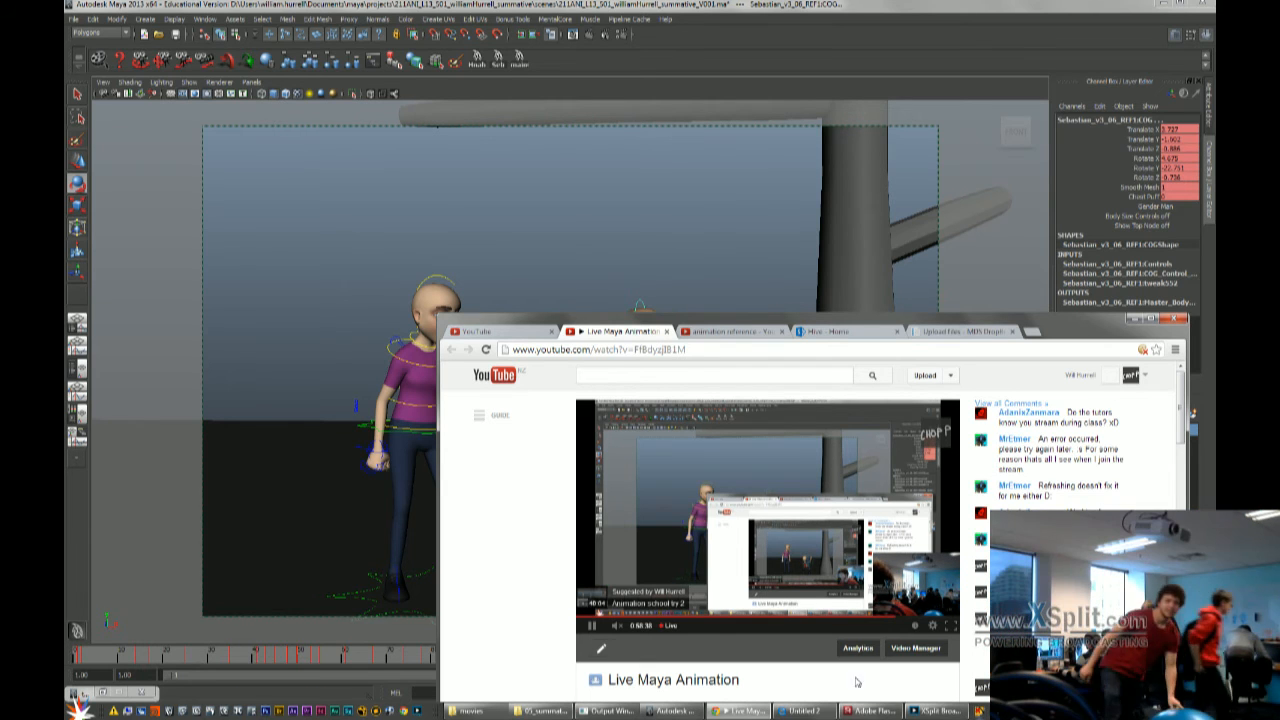
pyautogui.click(935, 711)
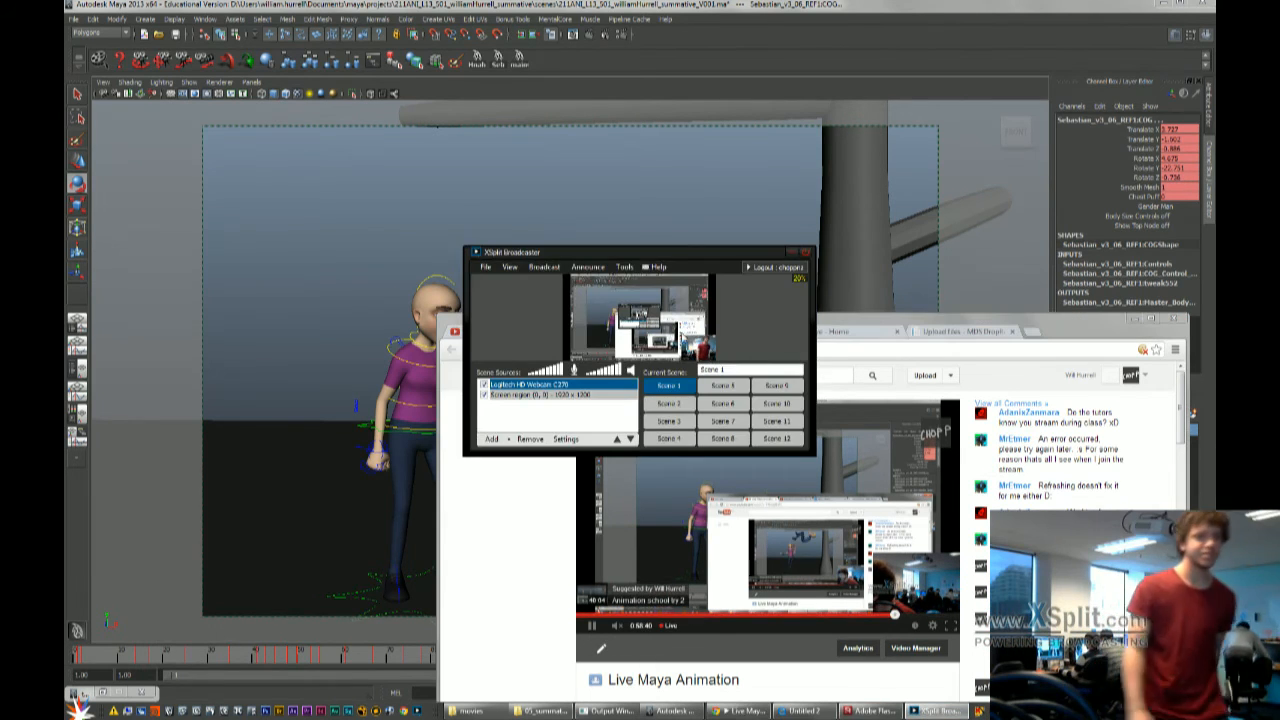
pyautogui.moveTo(540, 252); pyautogui.dragTo(562, 298)
pyautogui.click(562, 313)
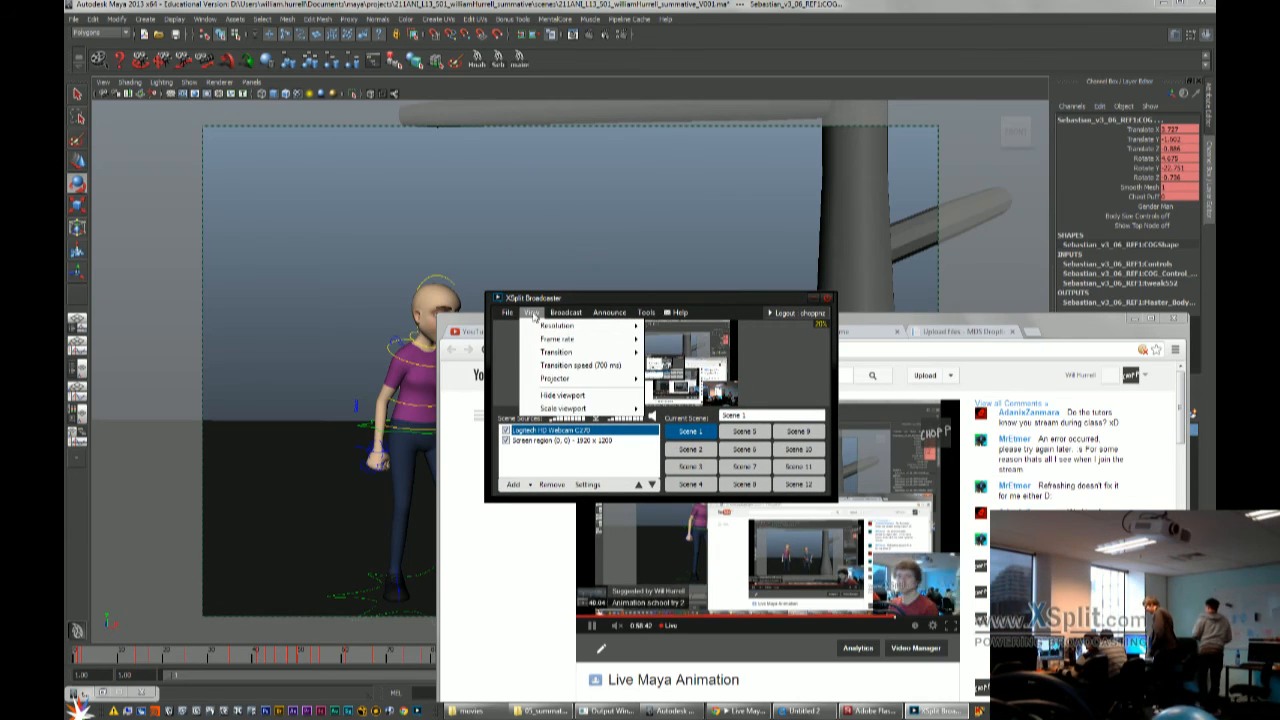
pyautogui.click(729, 313)
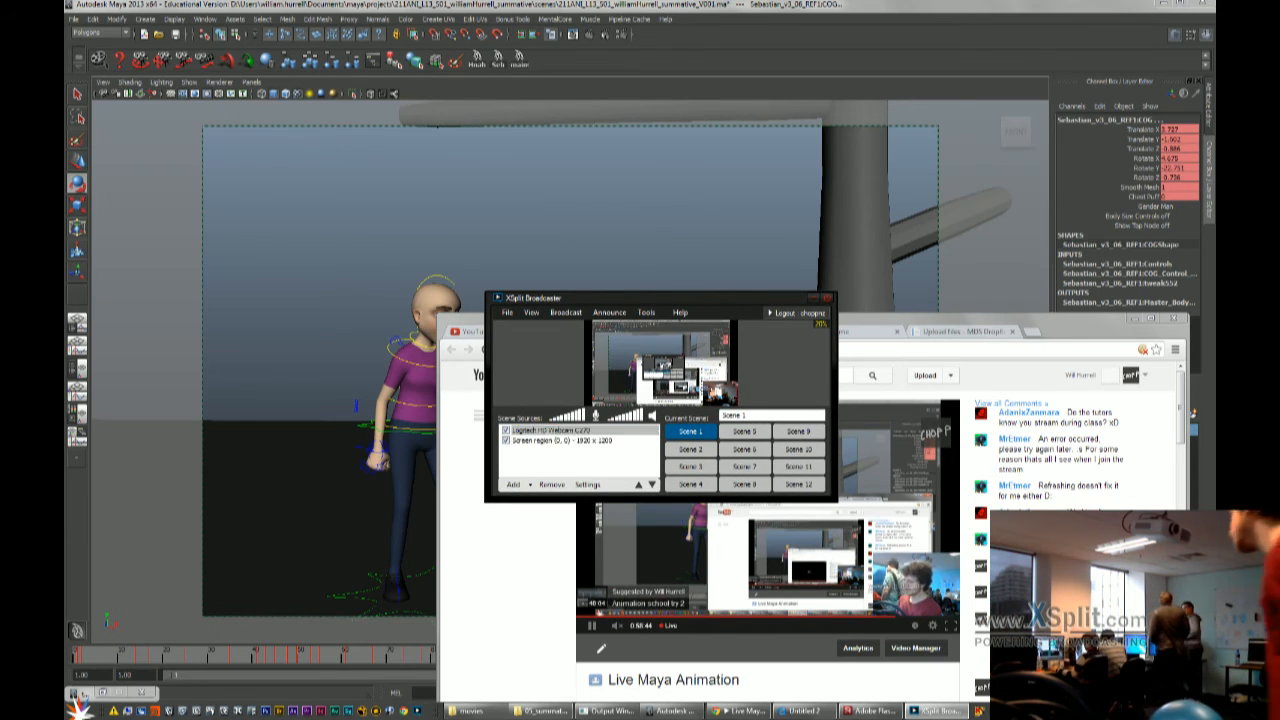